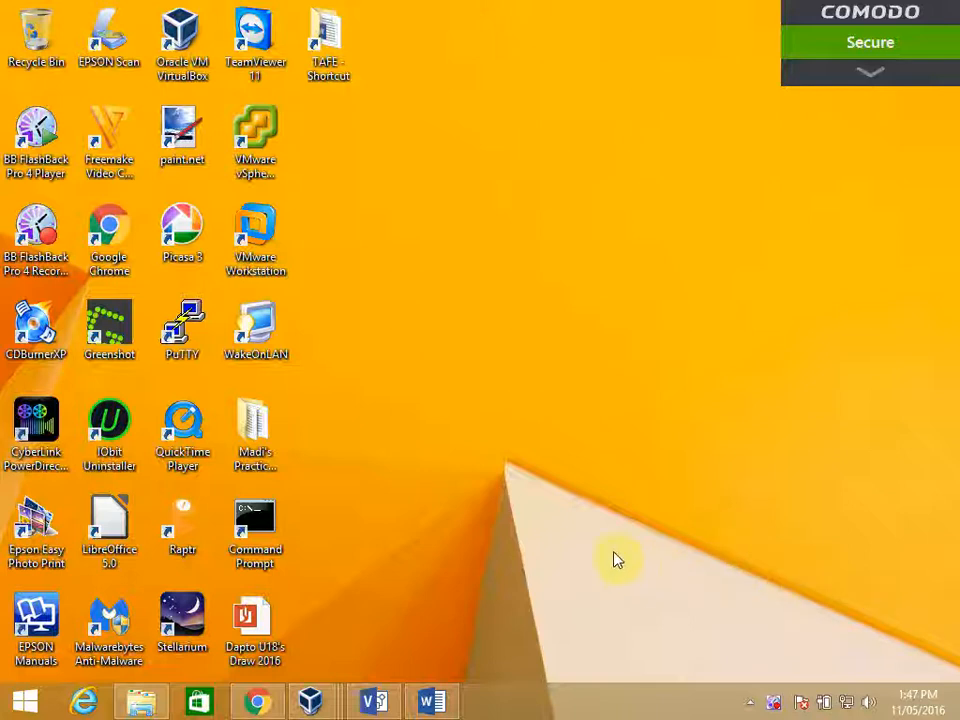
- Switch to the PDC virtual machine and open Active Directory Users and Computers
{"action": "mouse_move", "coordinate": [316, 706]}
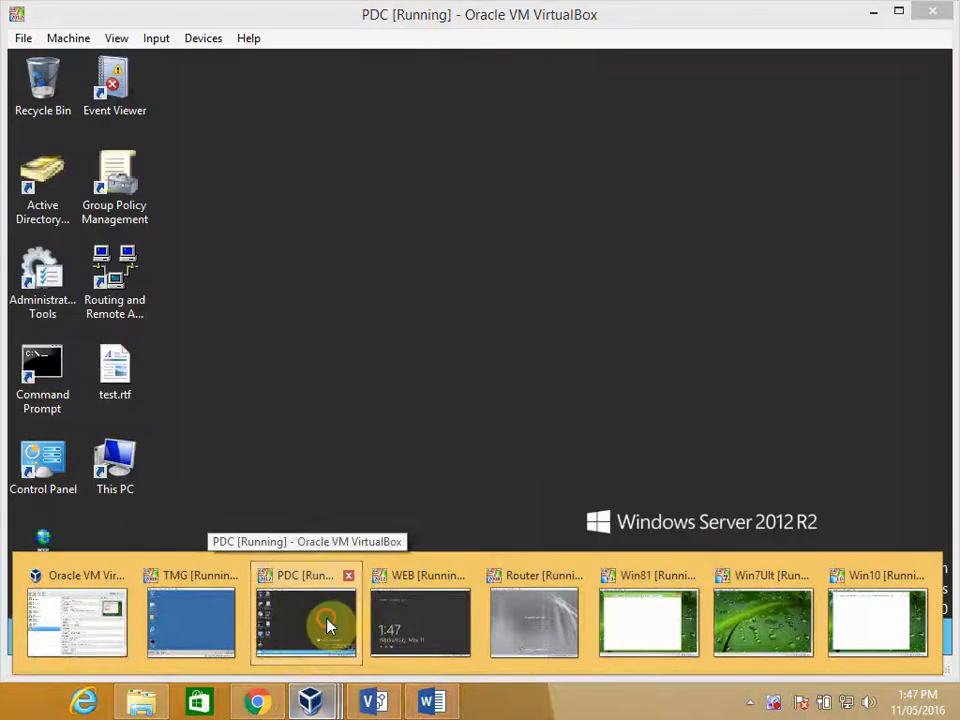
{"action": "left_click", "coordinate": [328, 625]}
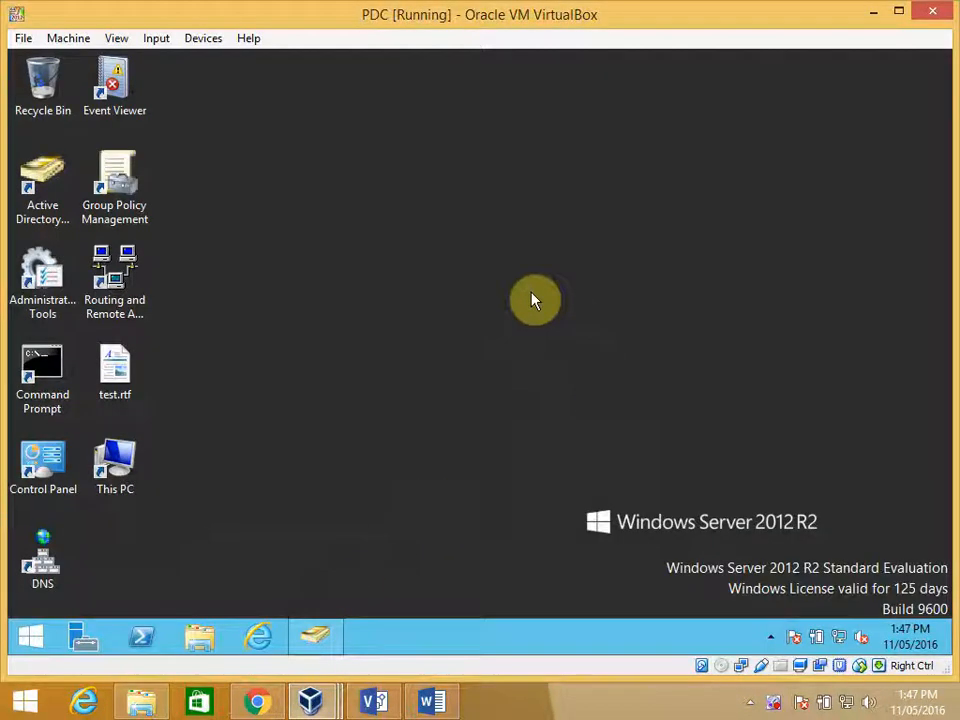
{"action": "left_click", "coordinate": [40, 190]}
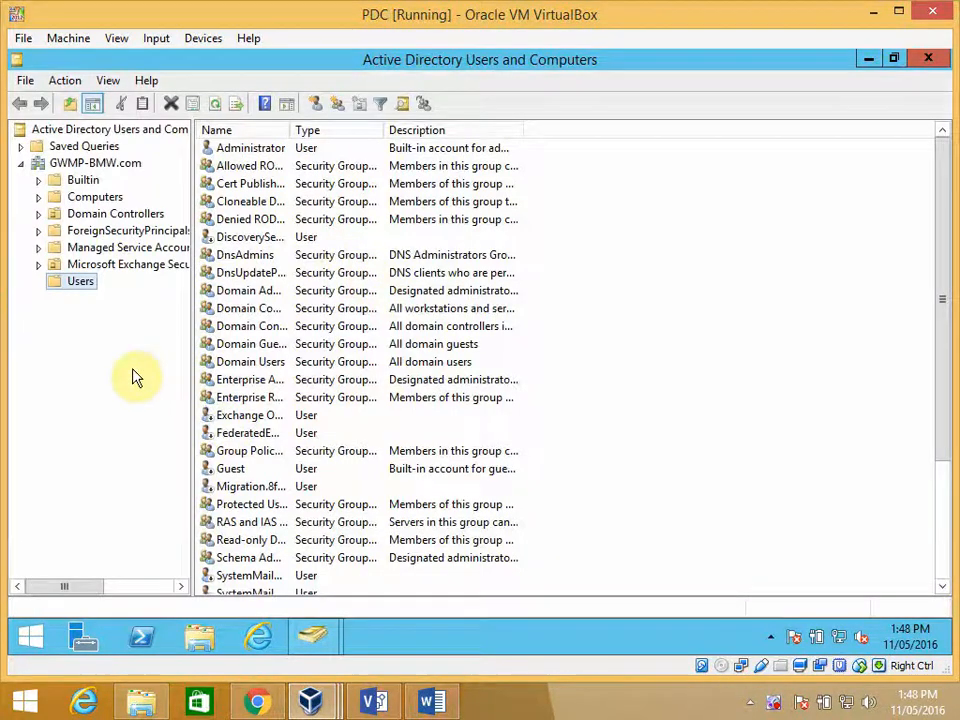
- Create an organizational unit named Doctors directly under the GWMP-BMW.com domain, protected from accidental deletion
{"action": "right_click", "coordinate": [78, 166]}
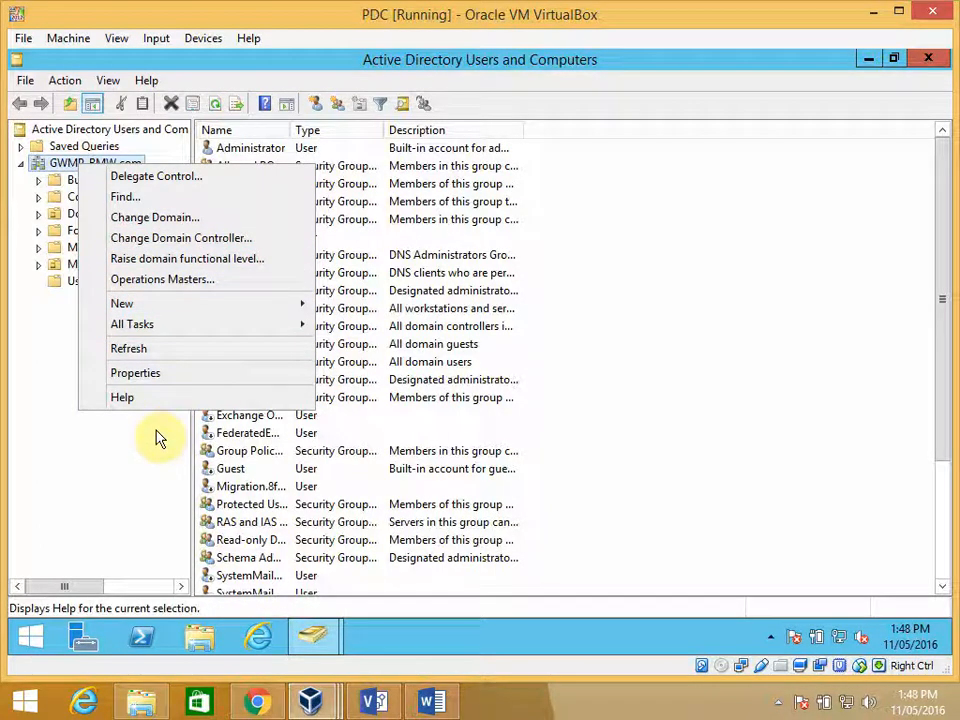
{"action": "mouse_move", "coordinate": [203, 335]}
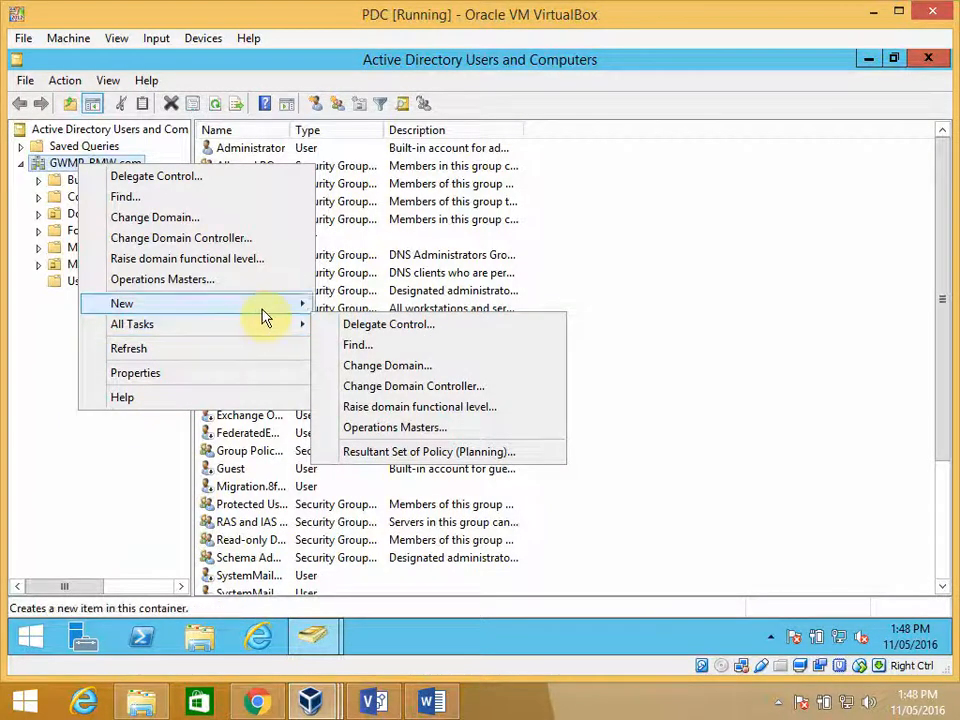
{"action": "mouse_move", "coordinate": [262, 317]}
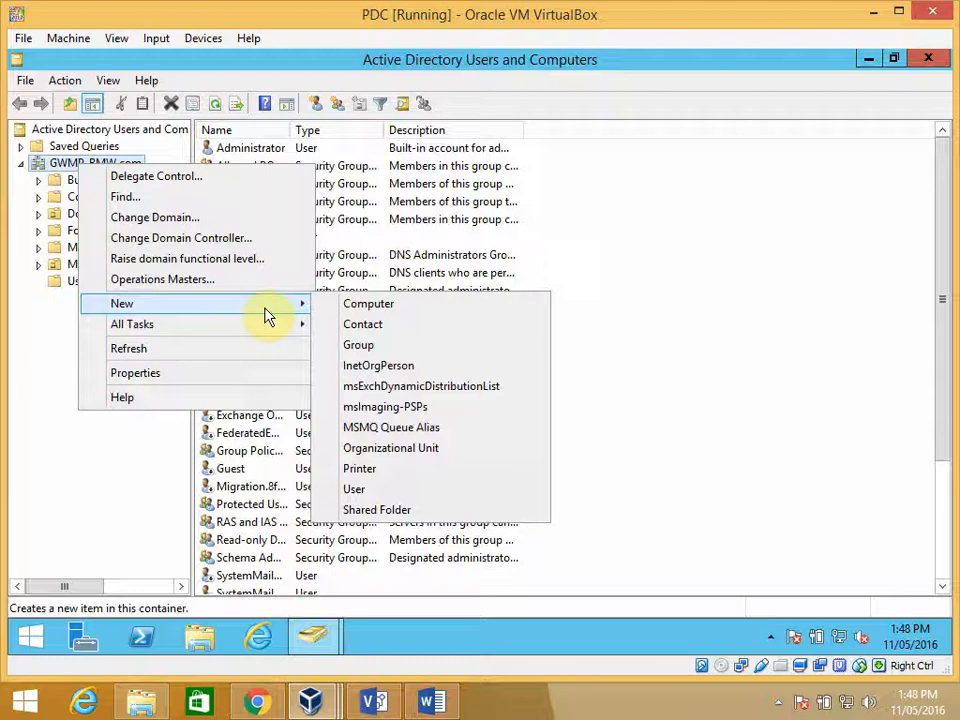
{"action": "left_click", "coordinate": [393, 451]}
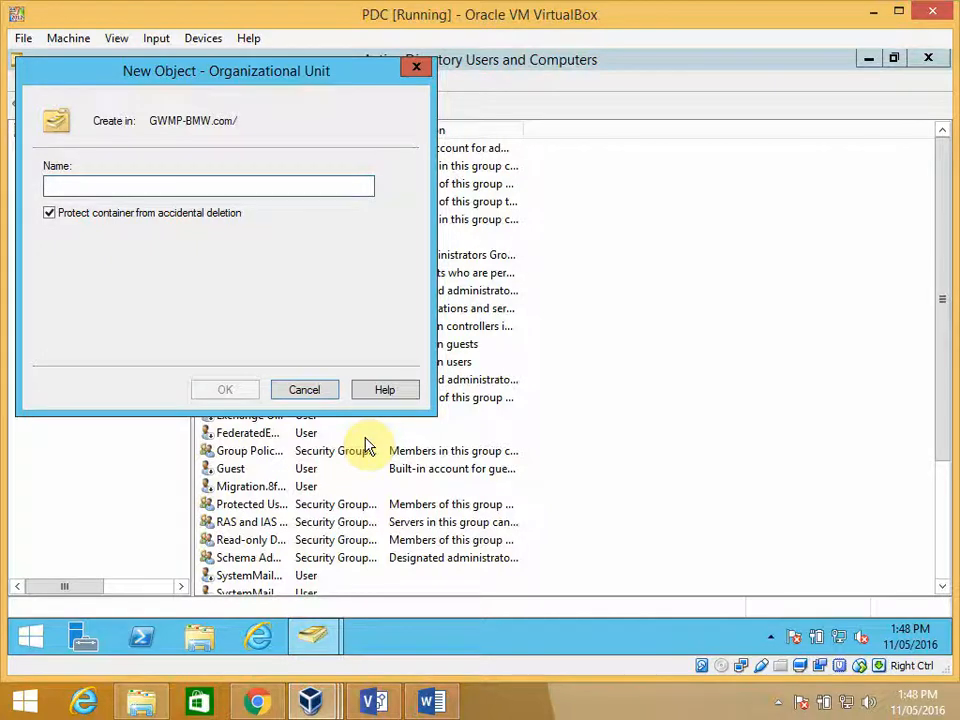
{"action": "type", "text": "Doctor"}
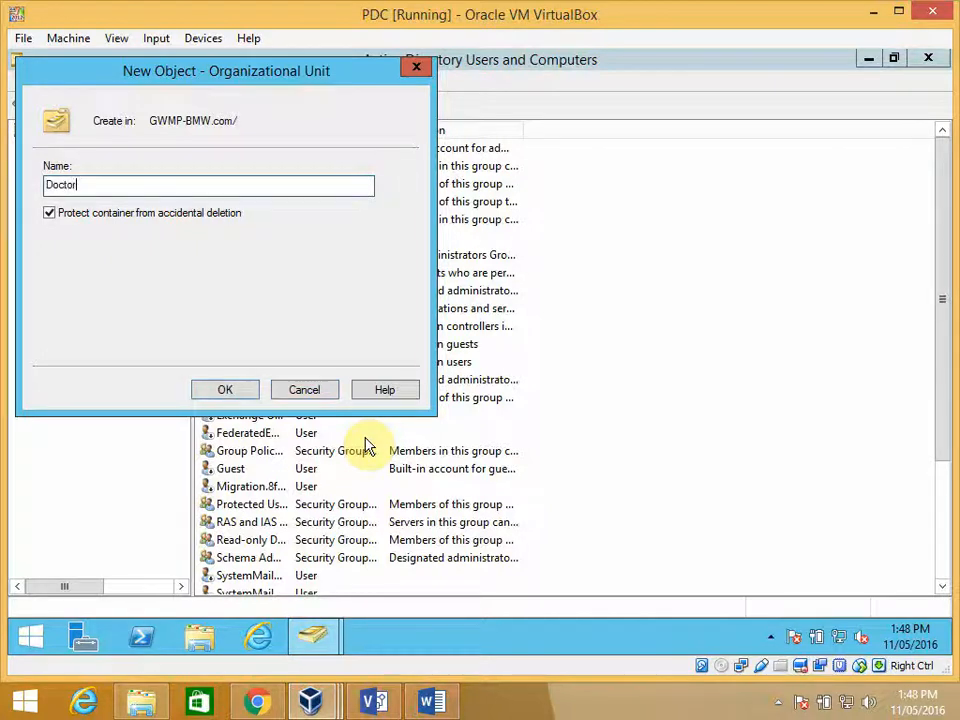
{"action": "type", "text": "s"}
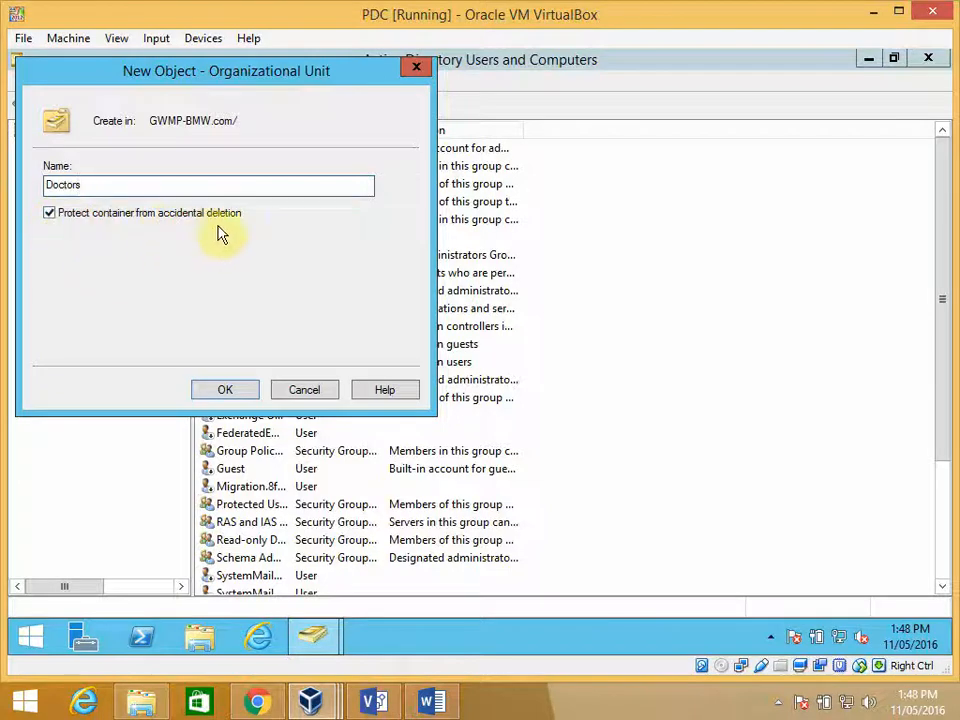
{"action": "left_click", "coordinate": [232, 390]}
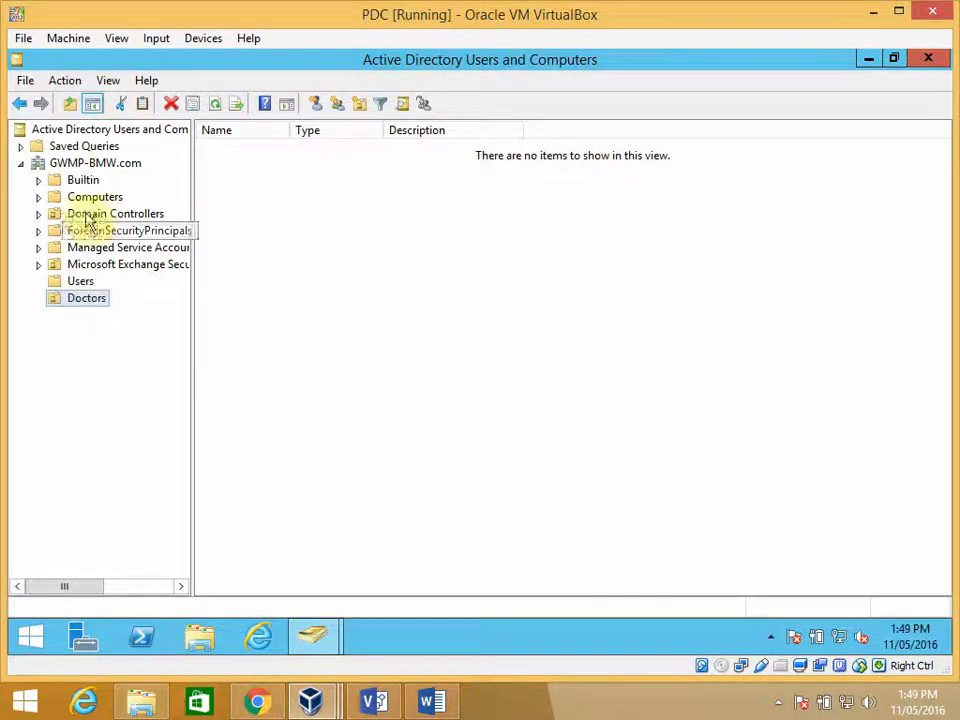
- Create an organizational unit named Admin Staff directly under the GWMP-BMW.com domain
{"action": "right_click", "coordinate": [88, 166]}
{"action": "mouse_move", "coordinate": [300, 306]}
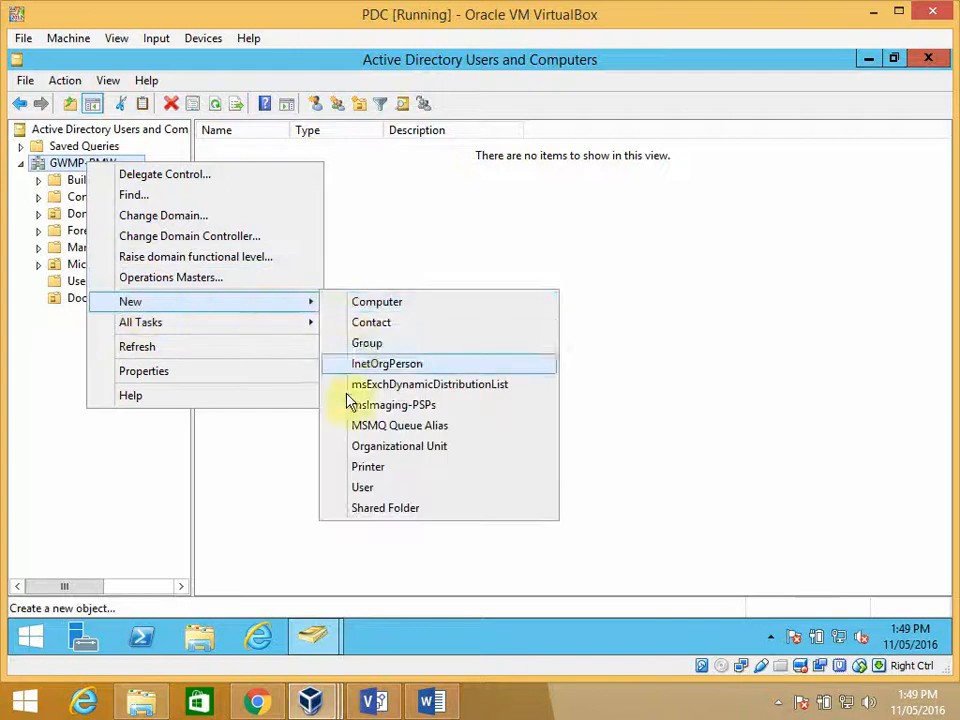
{"action": "left_click", "coordinate": [360, 444]}
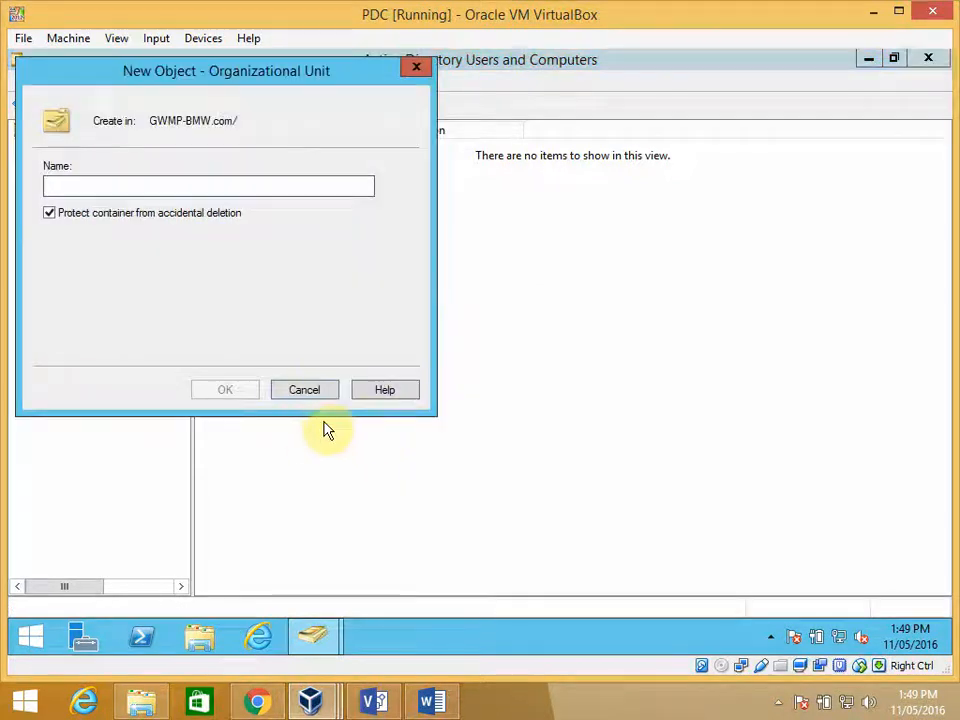
{"action": "type", "text": "A"}
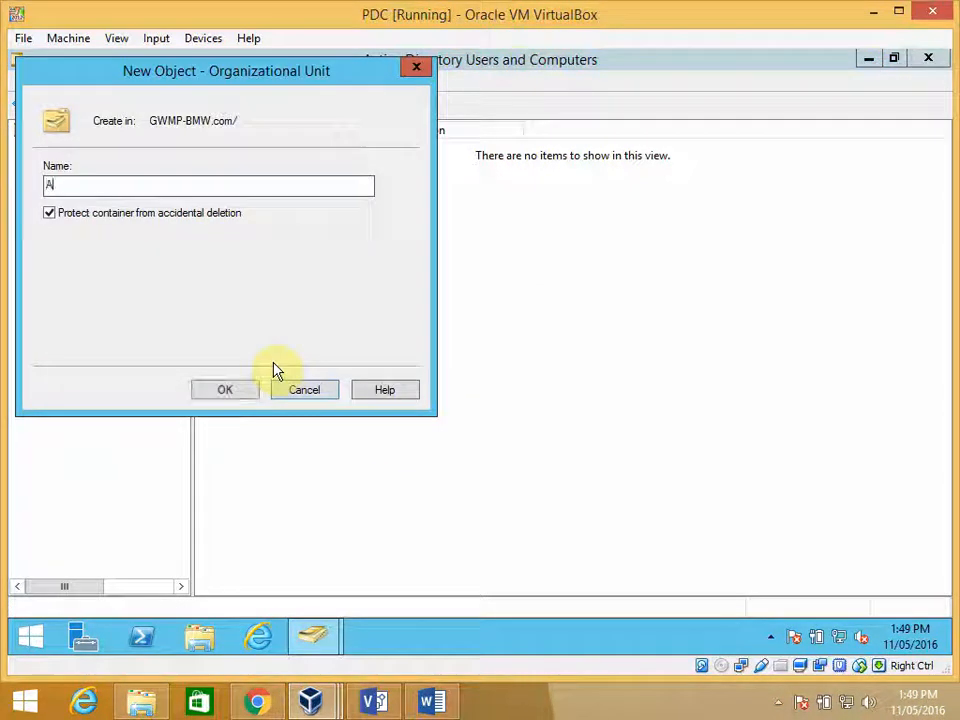
{"action": "type", "text": "dmin Staff"}
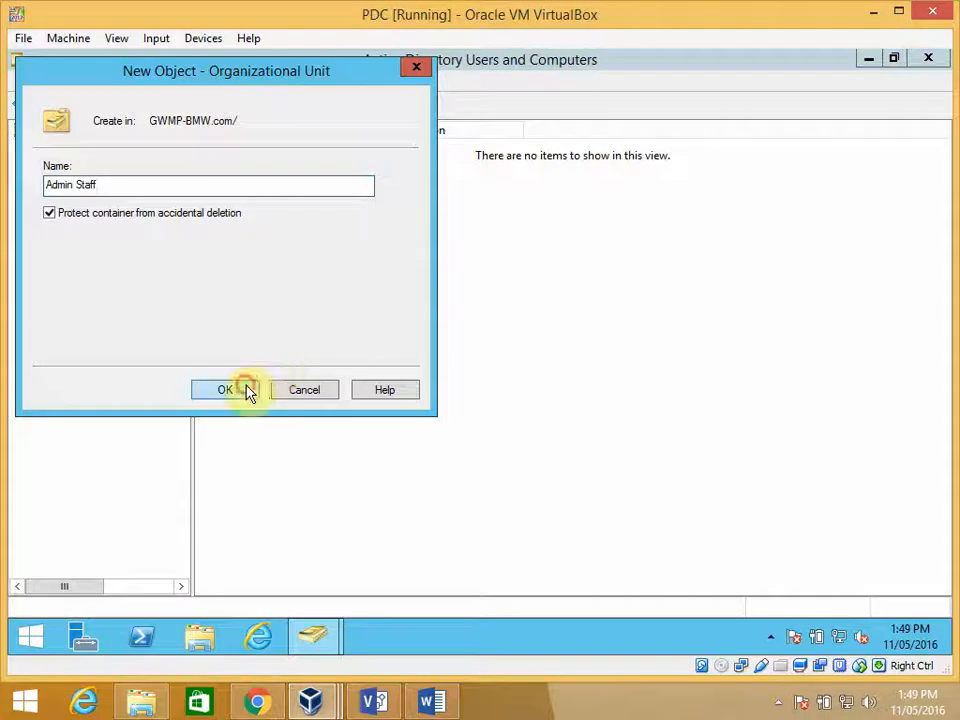
{"action": "left_click", "coordinate": [249, 390]}
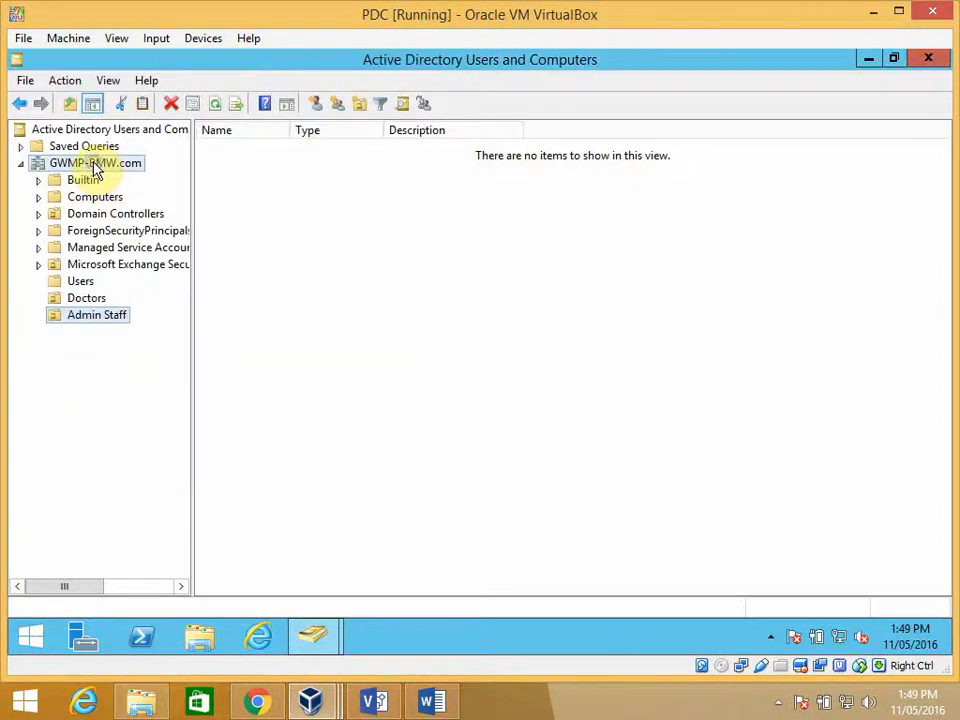
- Create an organizational unit named Nurses directly under the GWMP-BMW.com domain
{"action": "right_click", "coordinate": [95, 170]}
{"action": "mouse_move", "coordinate": [300, 302]}
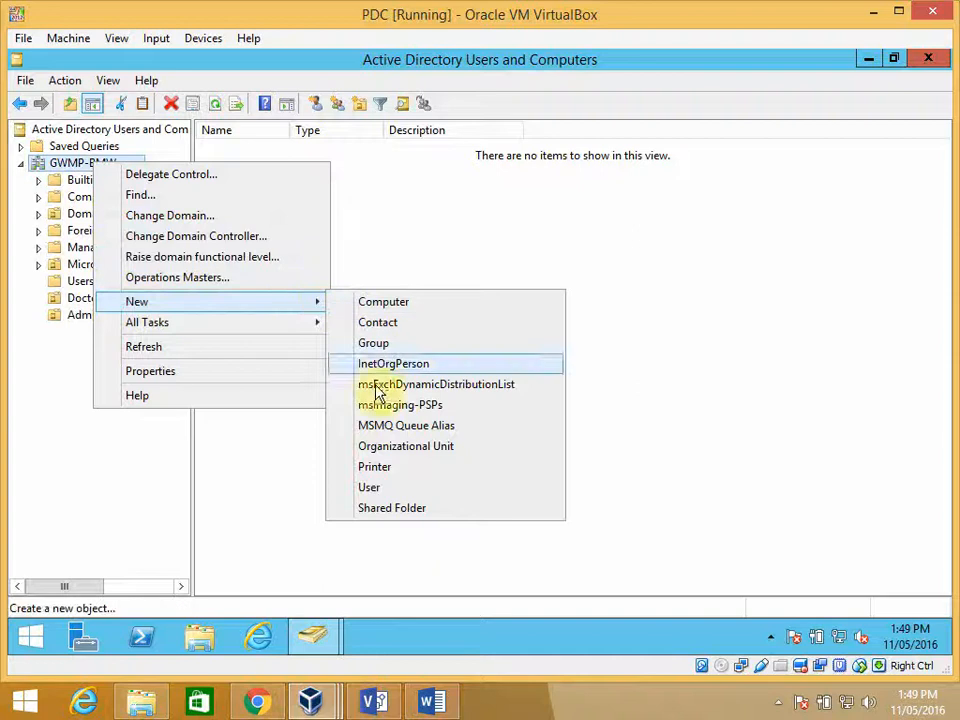
{"action": "left_click", "coordinate": [384, 446]}
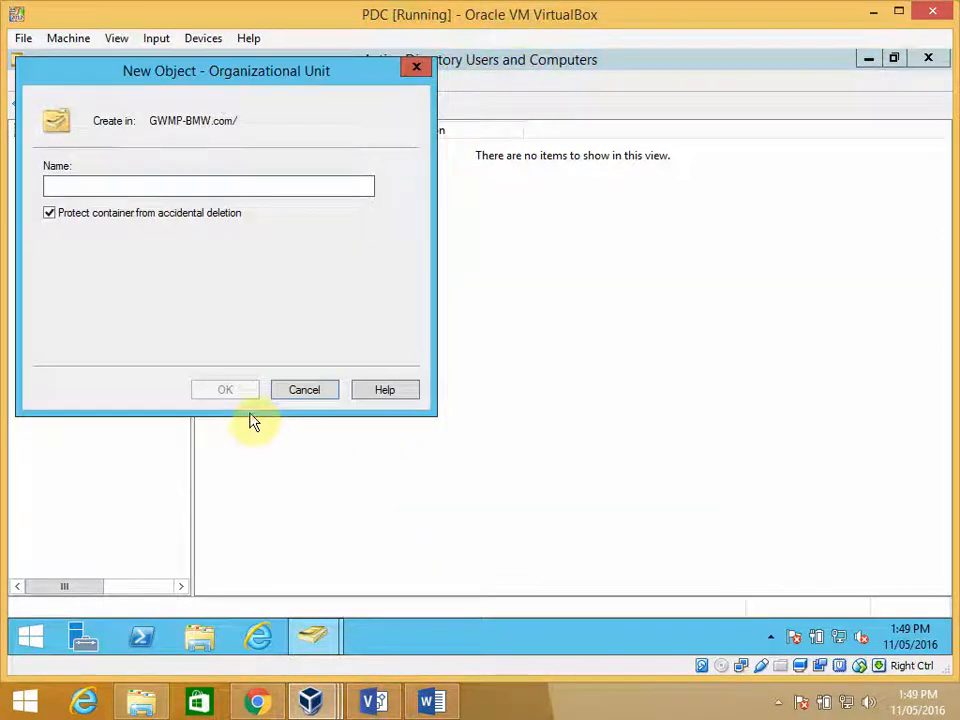
{"action": "type", "text": "Nurses"}
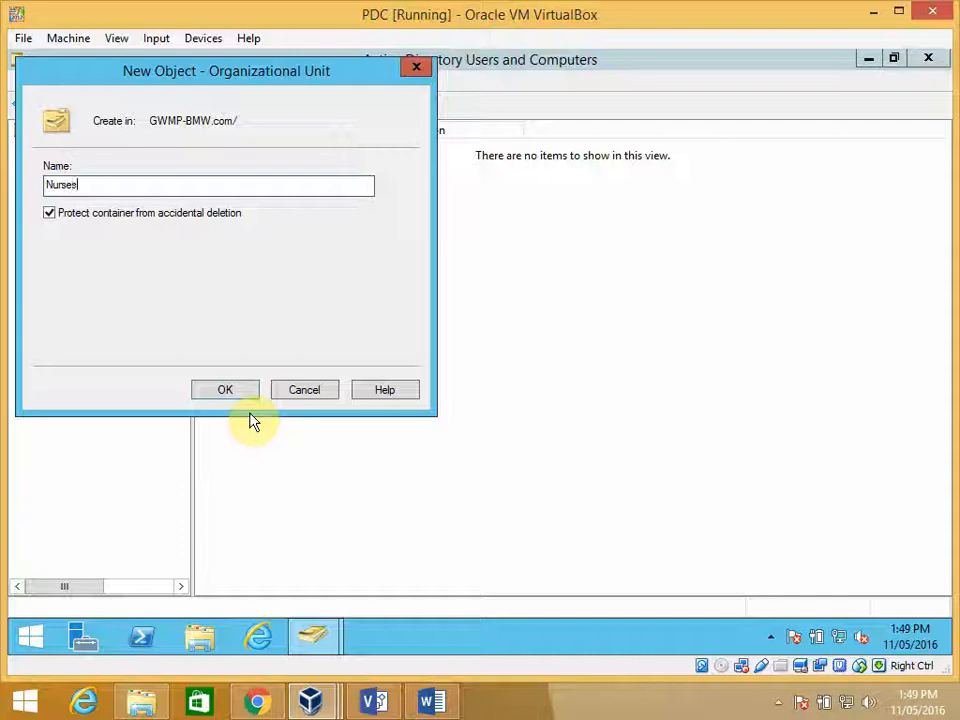
{"action": "left_click", "coordinate": [240, 389]}
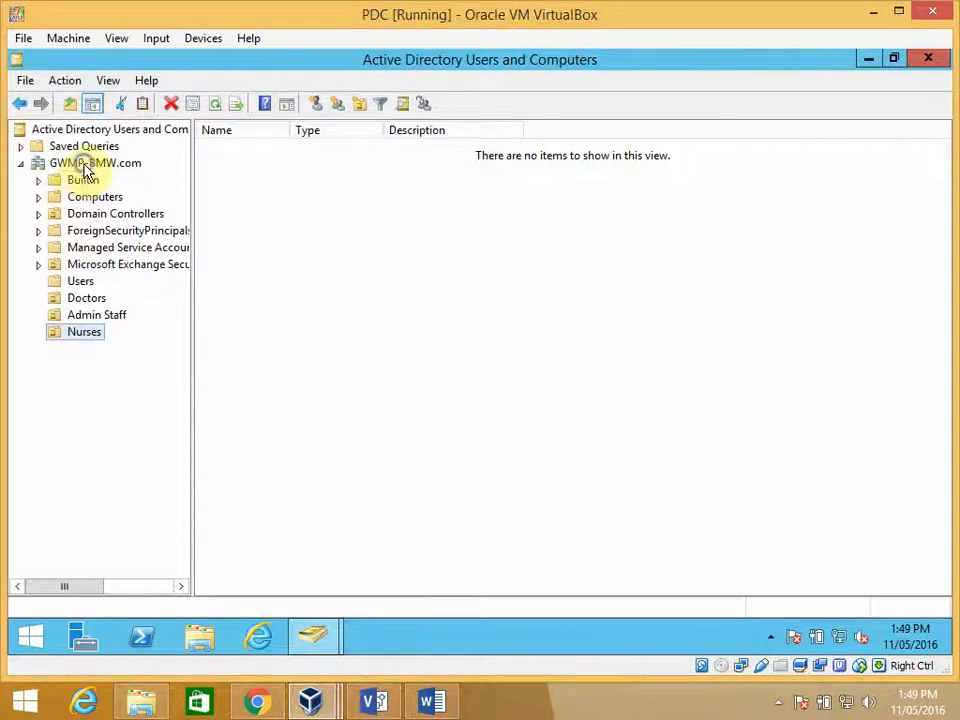
- Create an organizational unit named Pathology directly under the GWMP-BMW.com domain
{"action": "right_click", "coordinate": [83, 164]}
{"action": "mouse_move", "coordinate": [193, 309]}
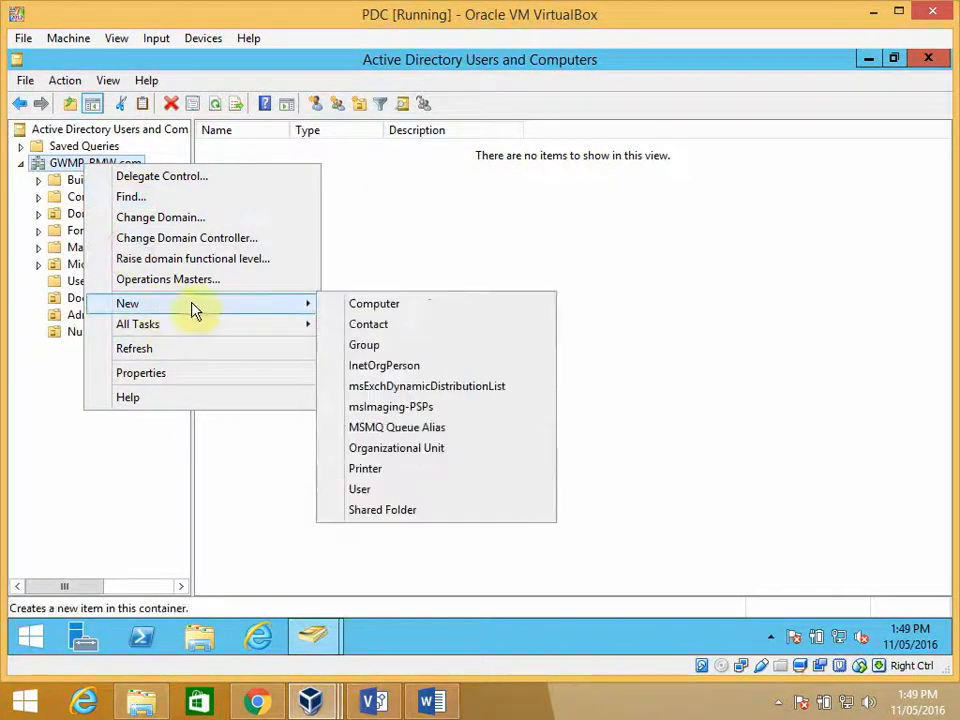
{"action": "left_click", "coordinate": [395, 452]}
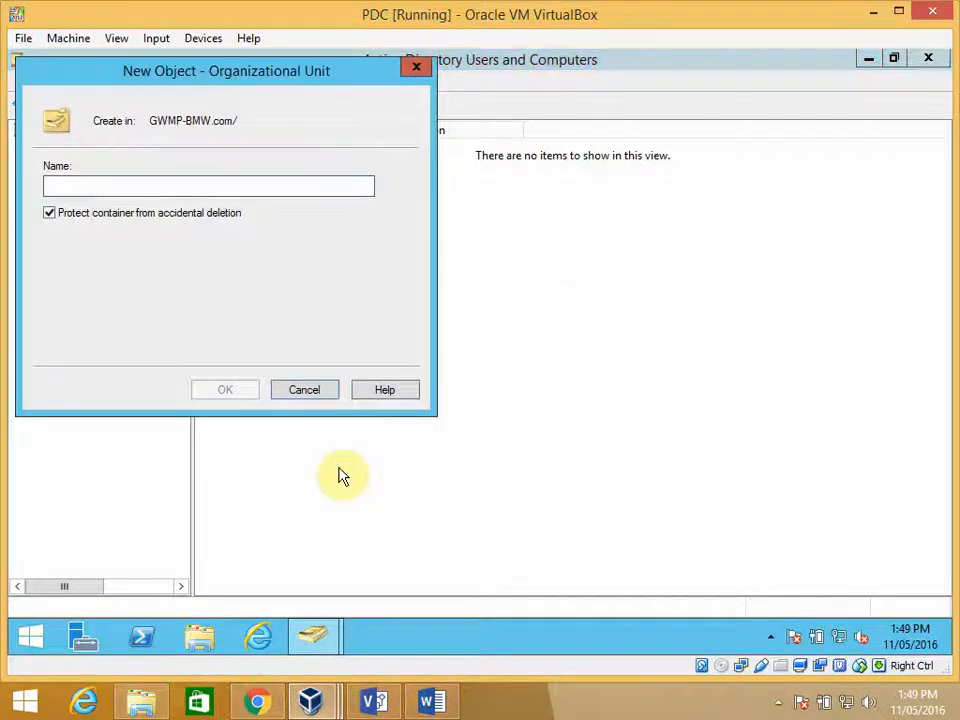
{"action": "type", "text": "Path"}
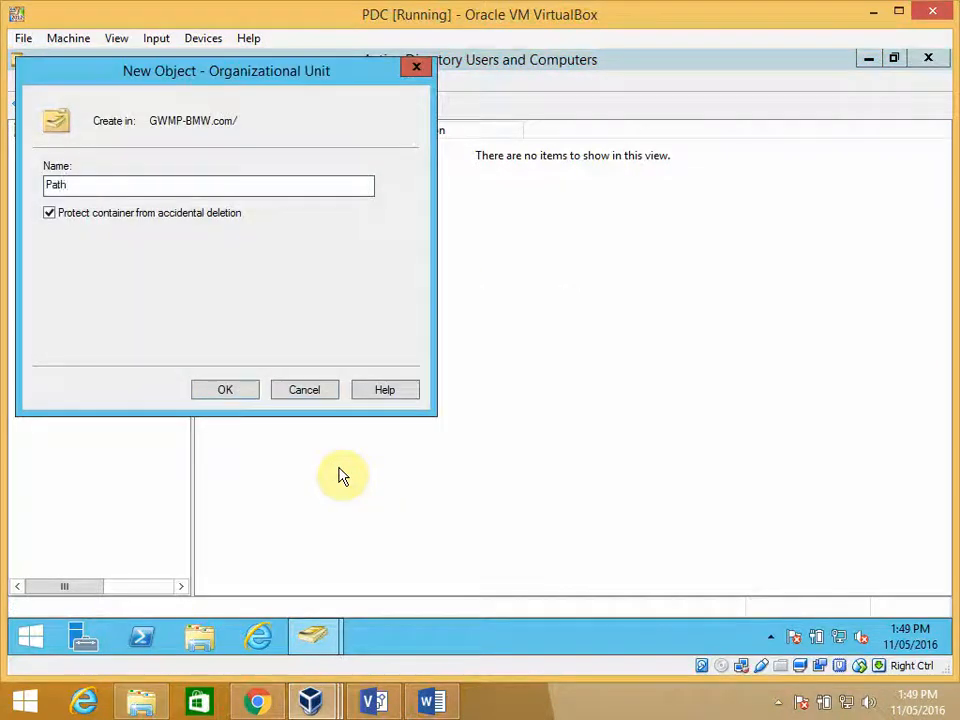
{"action": "type", "text": "ology"}
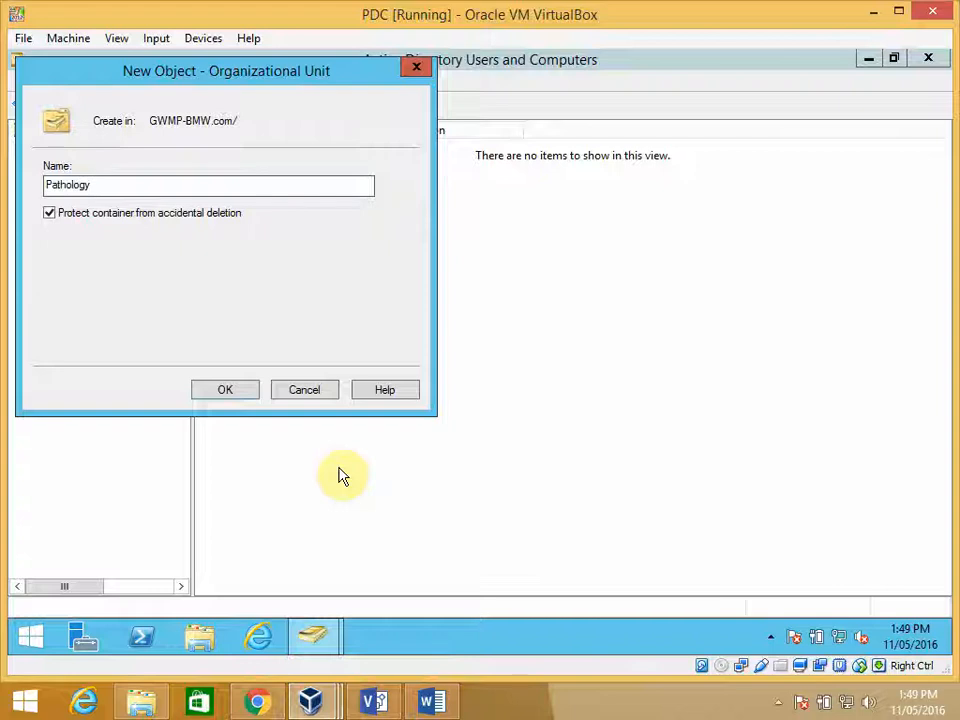
{"action": "left_click", "coordinate": [232, 392]}
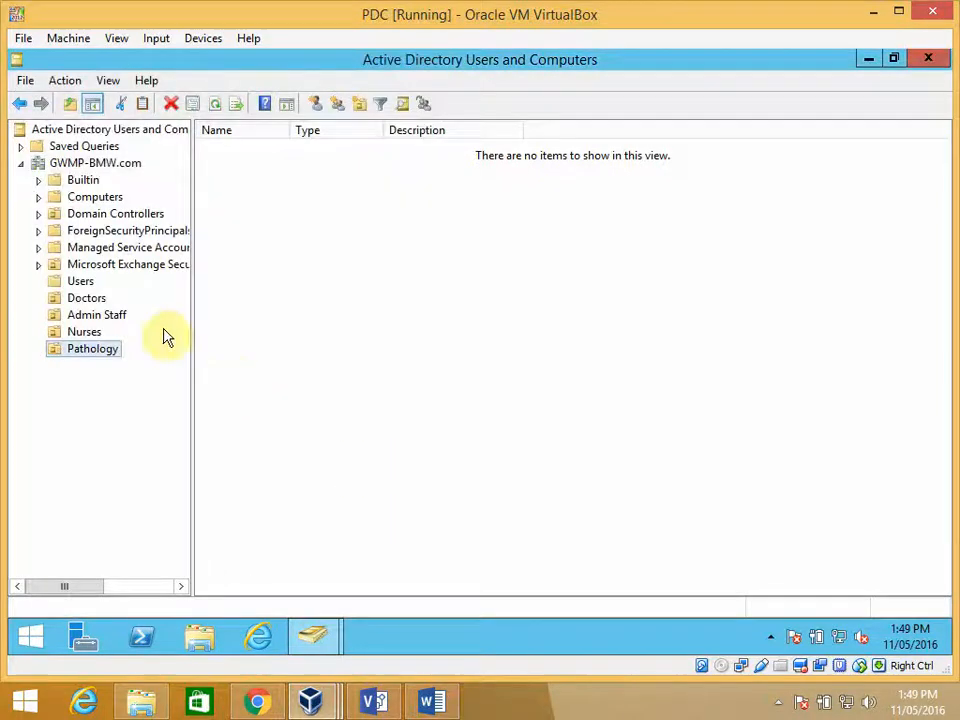
- Create an organizational unit named Radiography directly under the GWMP-BMW.com domain
{"action": "right_click", "coordinate": [80, 167]}
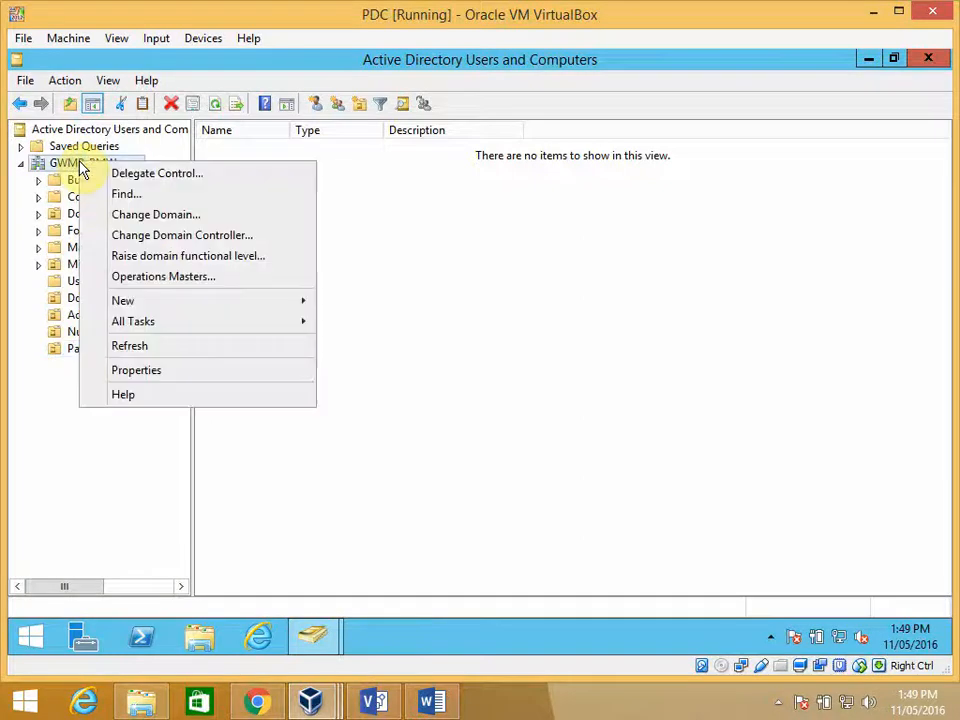
{"action": "mouse_move", "coordinate": [272, 302]}
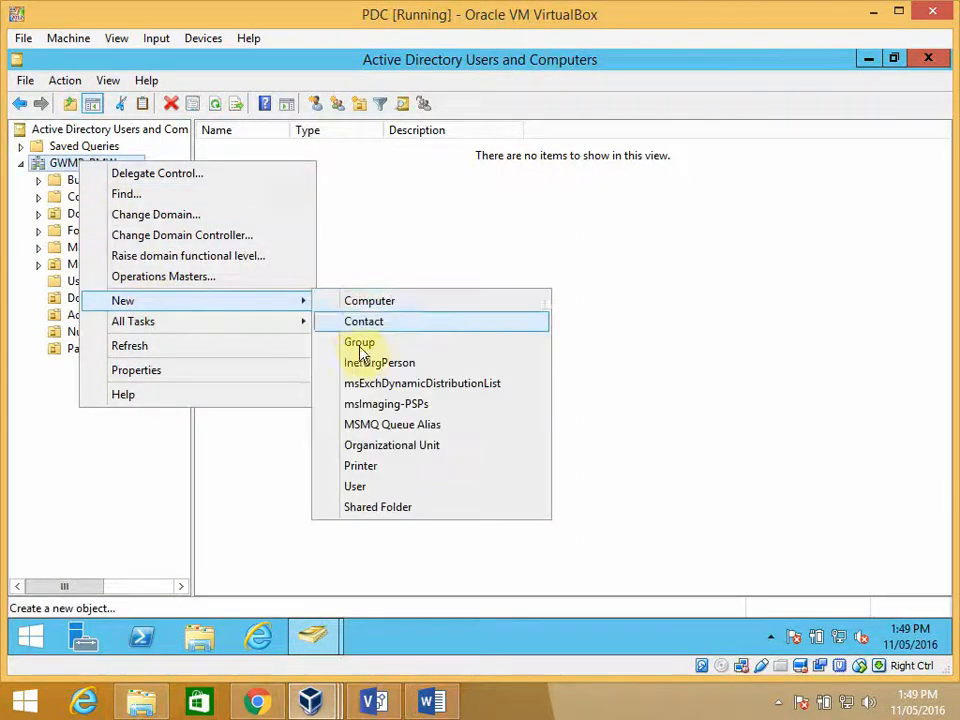
{"action": "left_click", "coordinate": [385, 447]}
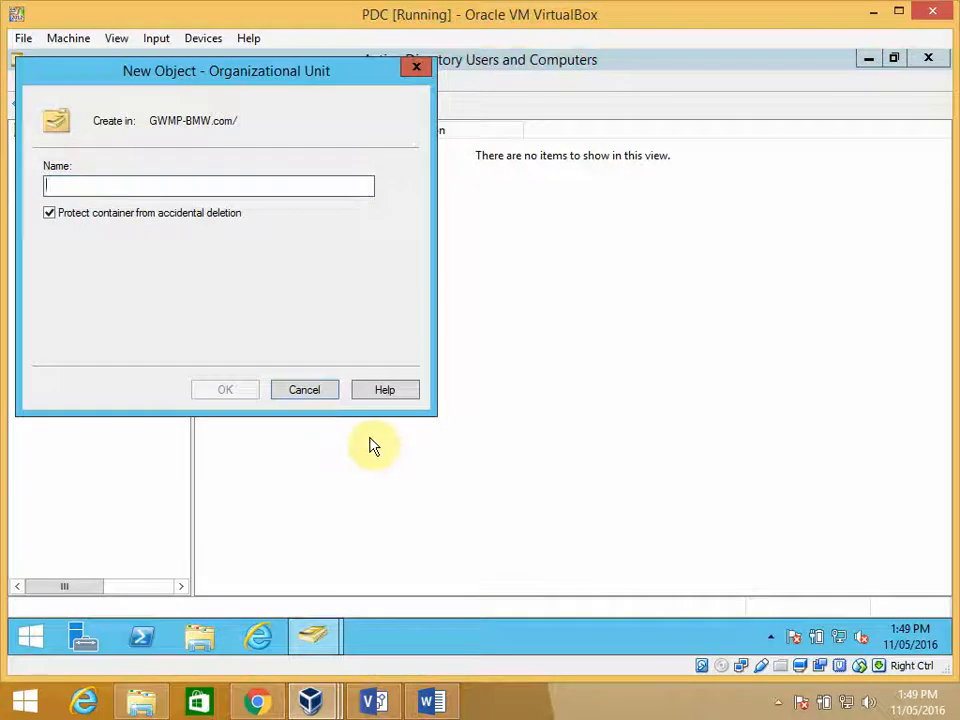
{"action": "type", "text": "Rad"}
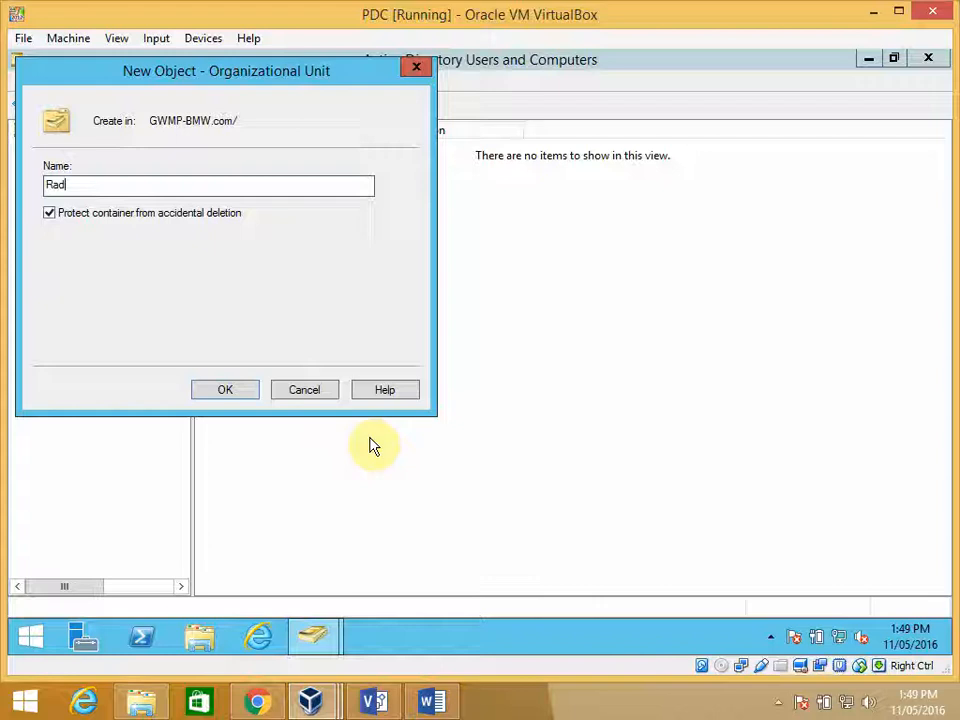
{"action": "type", "text": "iography"}
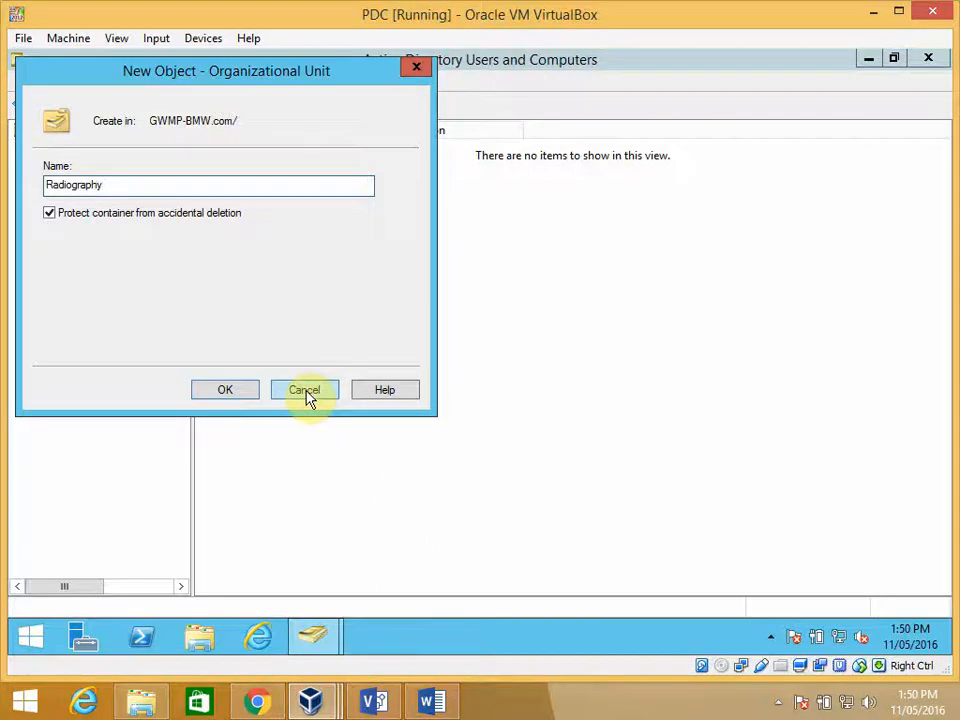
{"action": "left_click", "coordinate": [244, 398]}
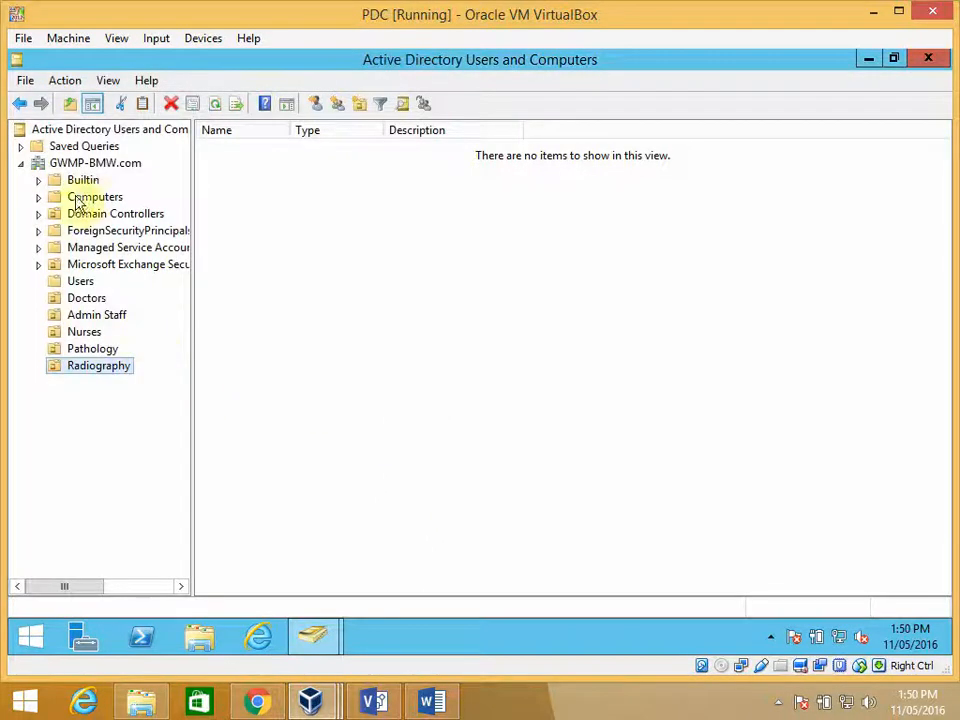
- Create an organizational unit named Dentists directly under the GWMP-BMW.com domain
{"action": "right_click", "coordinate": [86, 164]}
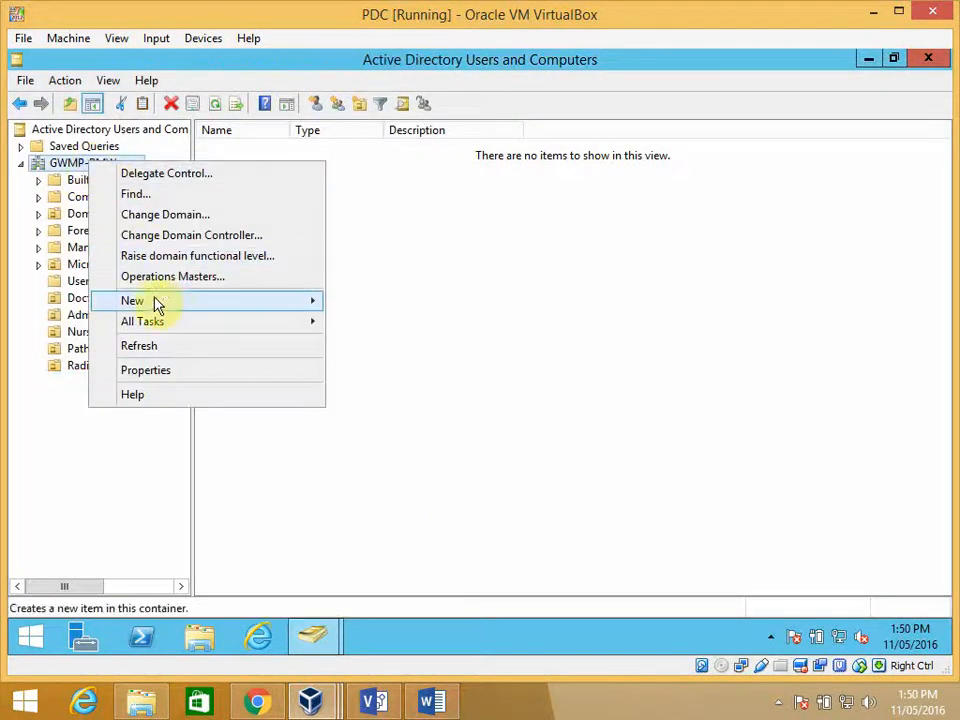
{"action": "mouse_move", "coordinate": [157, 301]}
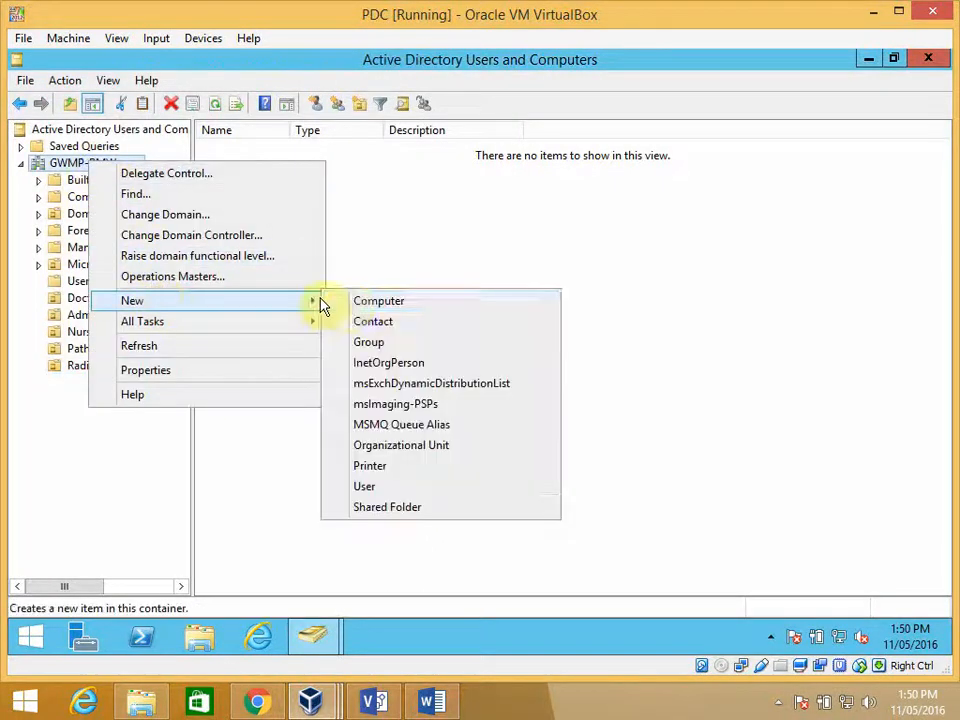
{"action": "left_click", "coordinate": [380, 444]}
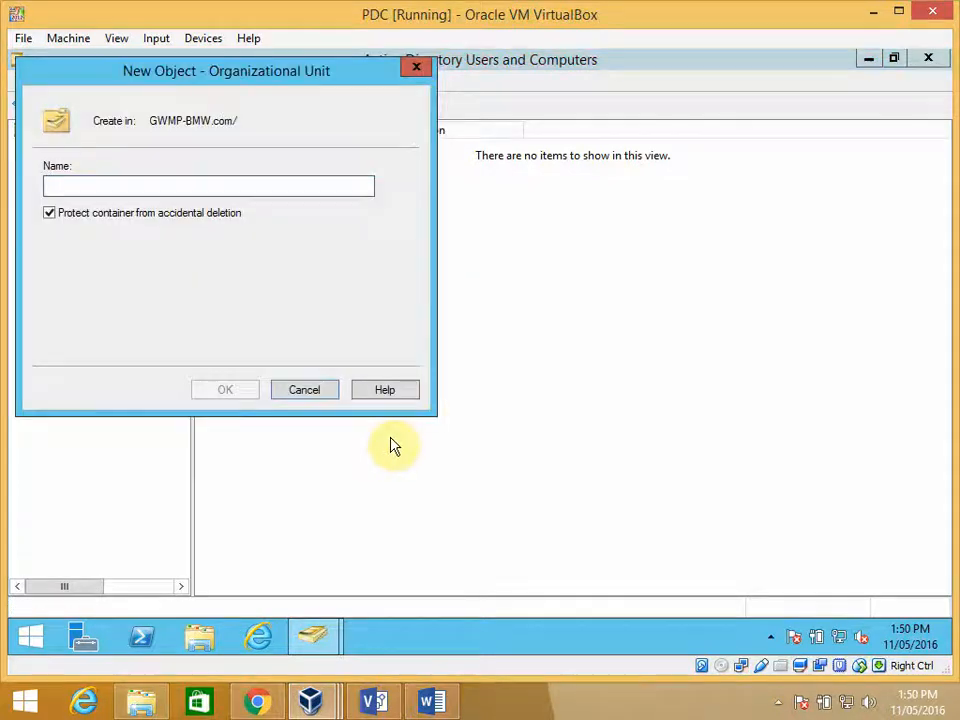
{"action": "type", "text": "De"}
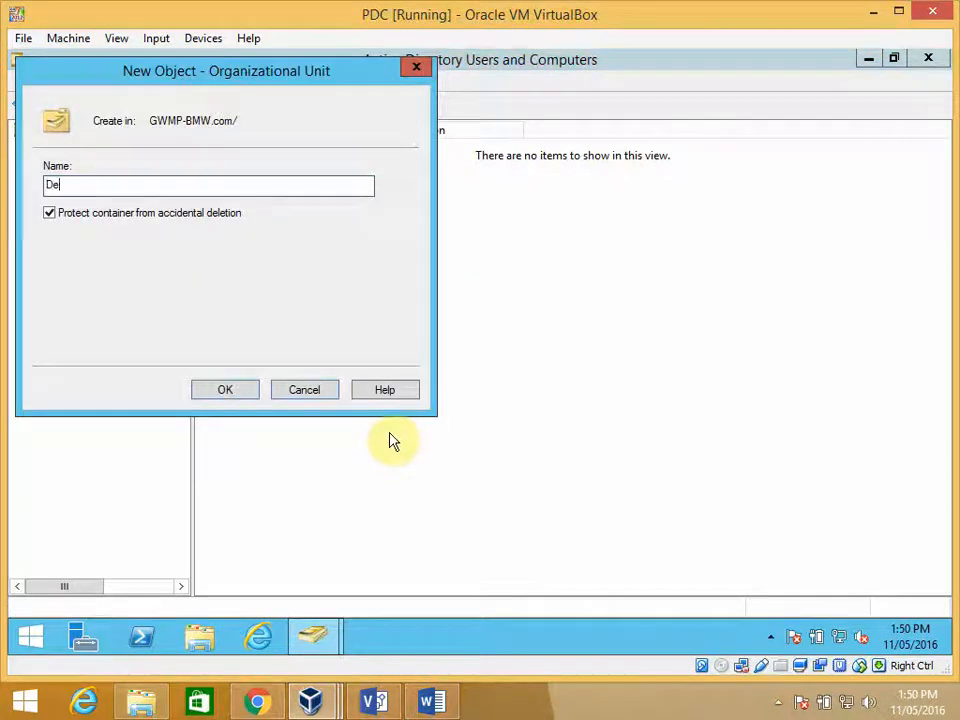
{"action": "type", "text": "ntists"}
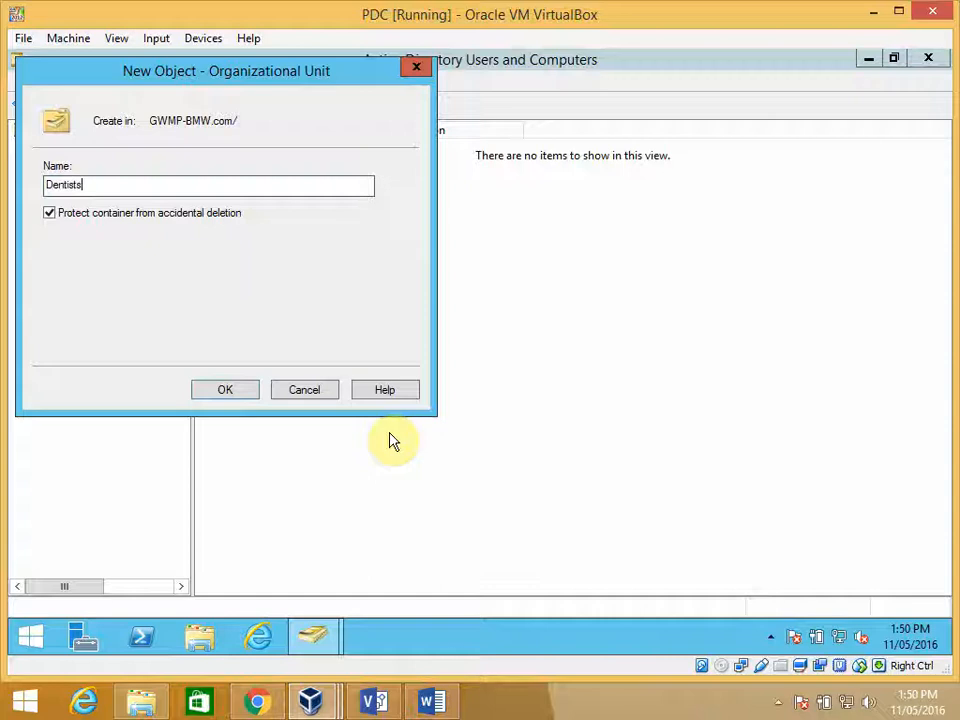
{"action": "left_click", "coordinate": [248, 390]}
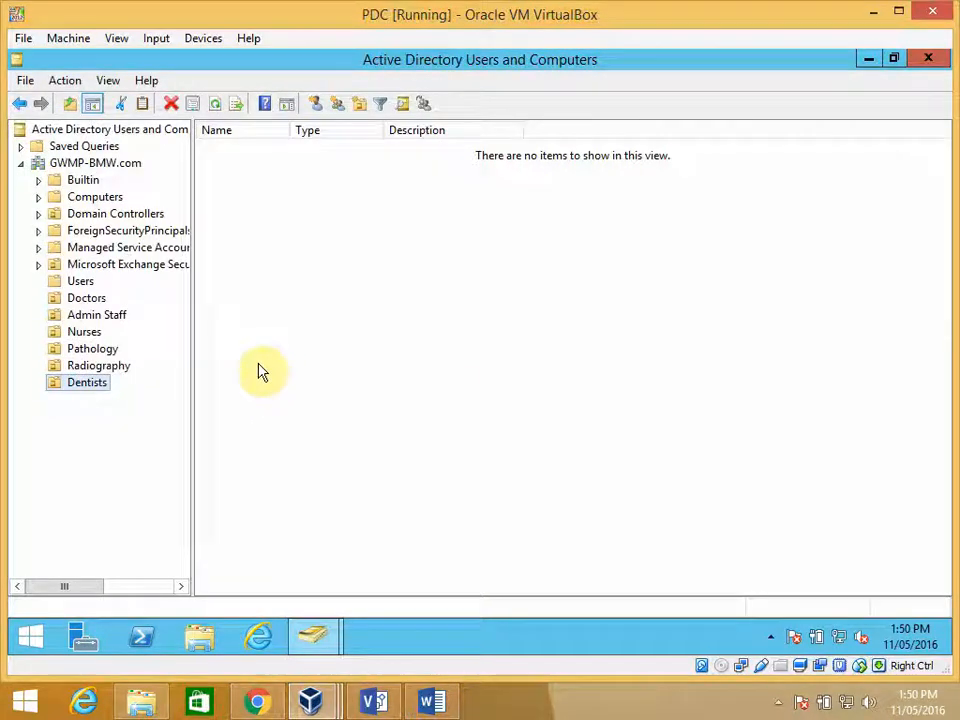
- Start creating another organizational unit directly under the GWMP-BMW.com domain
{"action": "right_click", "coordinate": [95, 164]}
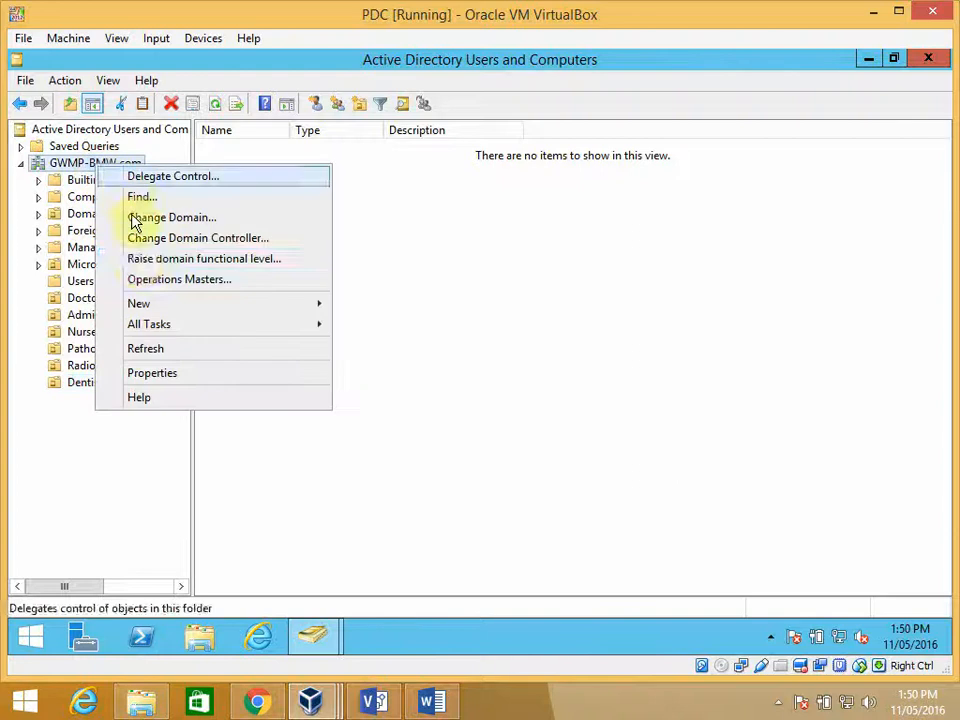
{"action": "mouse_move", "coordinate": [231, 306]}
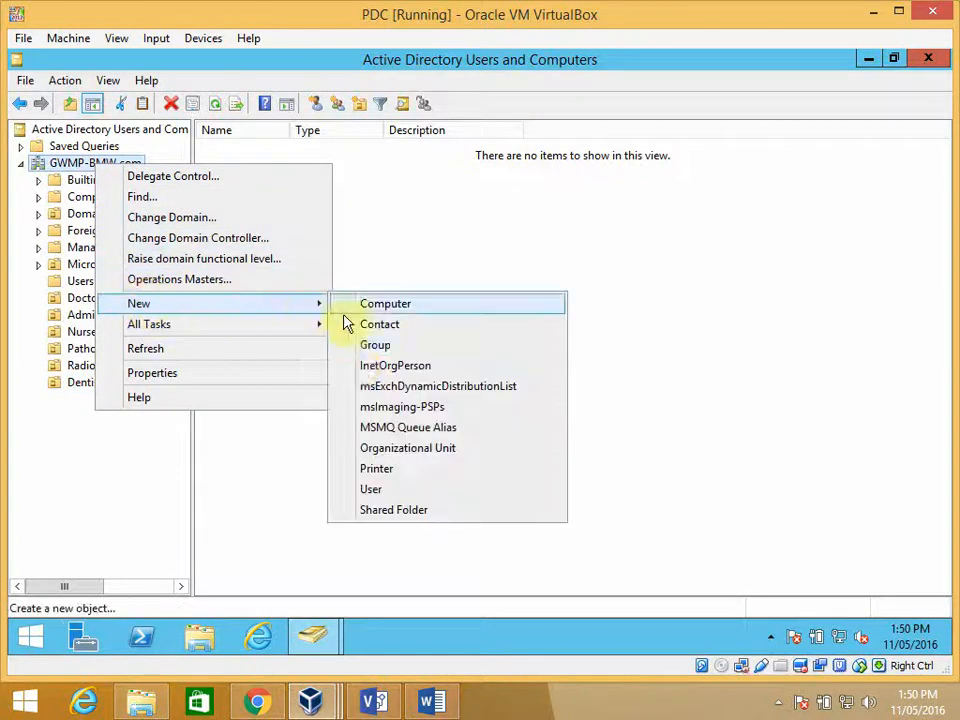
{"action": "left_click", "coordinate": [390, 450]}
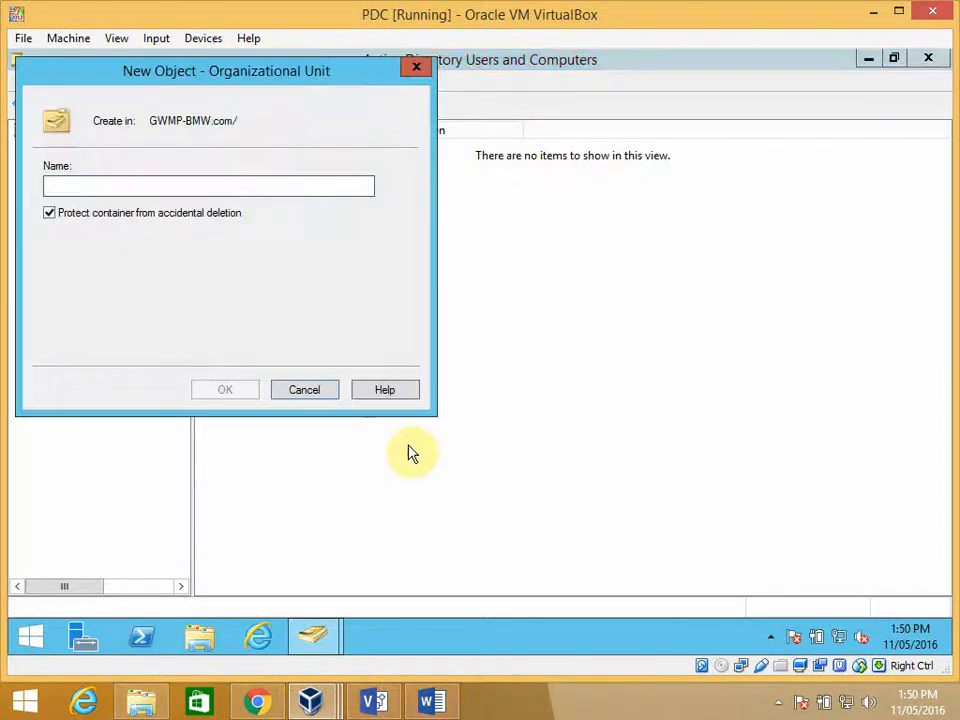
{"action": "type", "text": "Che"}
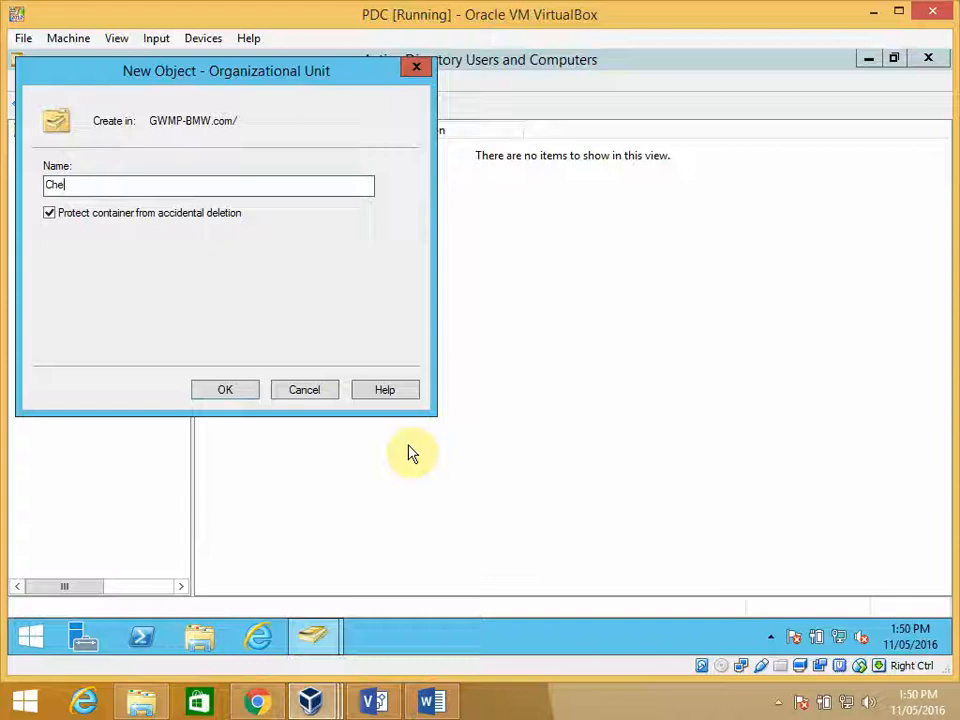
{"action": "type", "text": "mists"}
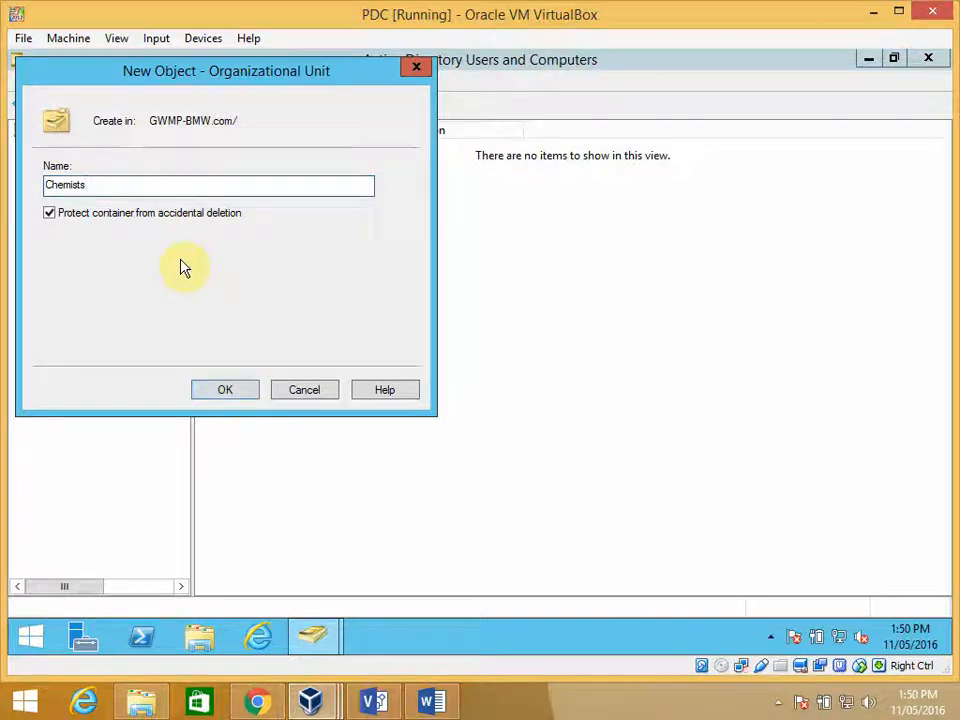
{"action": "key", "text": "BackSpace"}
{"action": "key", "text": "BackSpace"}
{"action": "key", "text": "BackSpace"}
{"action": "key", "text": "BackSpace"}
{"action": "key", "text": "BackSpace"}
{"action": "key", "text": "BackSpace"}
{"action": "key", "text": "BackSpace"}
{"action": "key", "text": "BackSpace"}
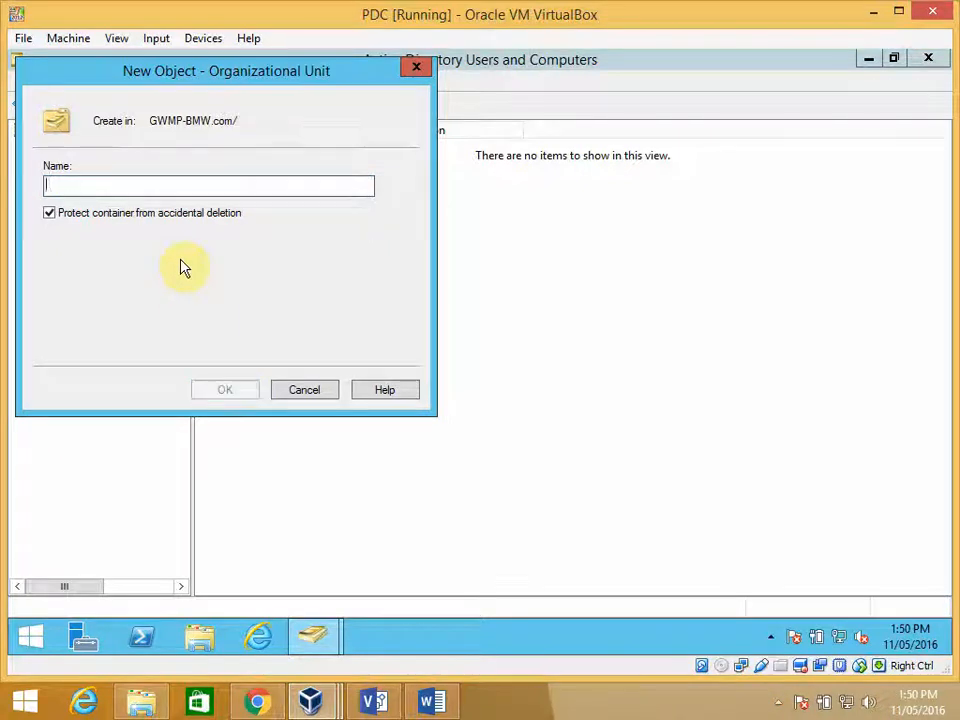
- Name the new organizational unit Pharmacy and create it with protection from accidental deletion
{"action": "type", "text": "P"}
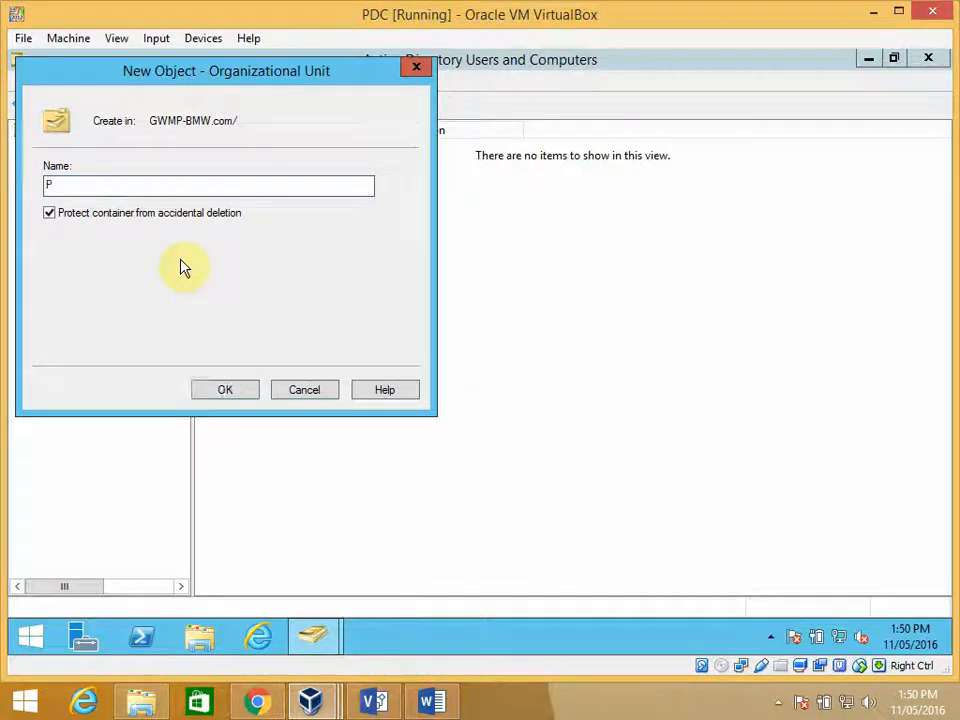
{"action": "type", "text": "harm"}
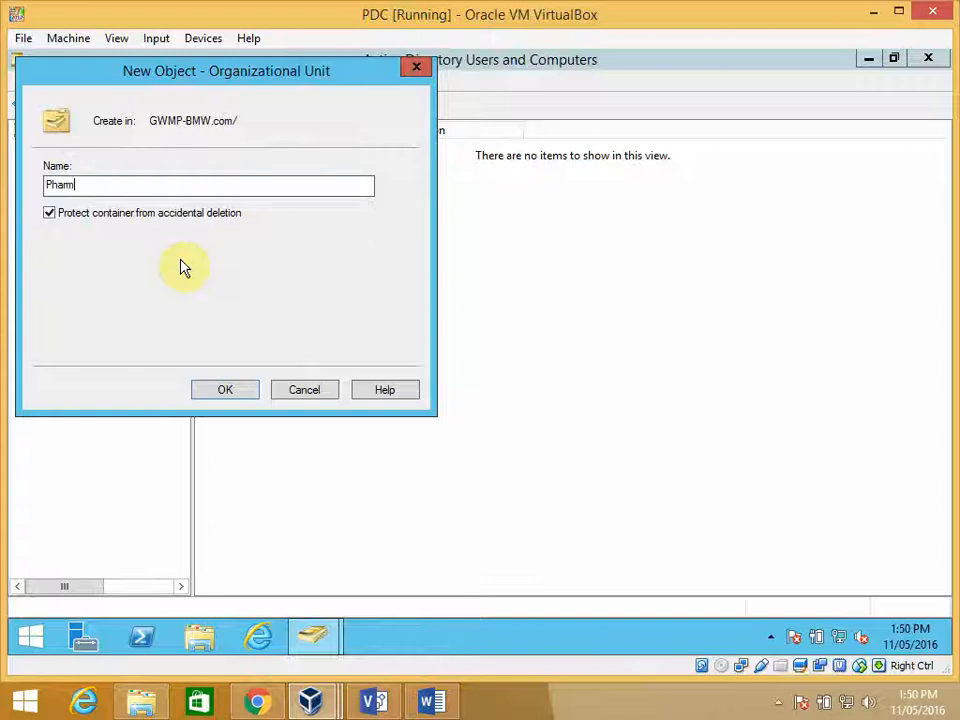
{"action": "type", "text": "acy"}
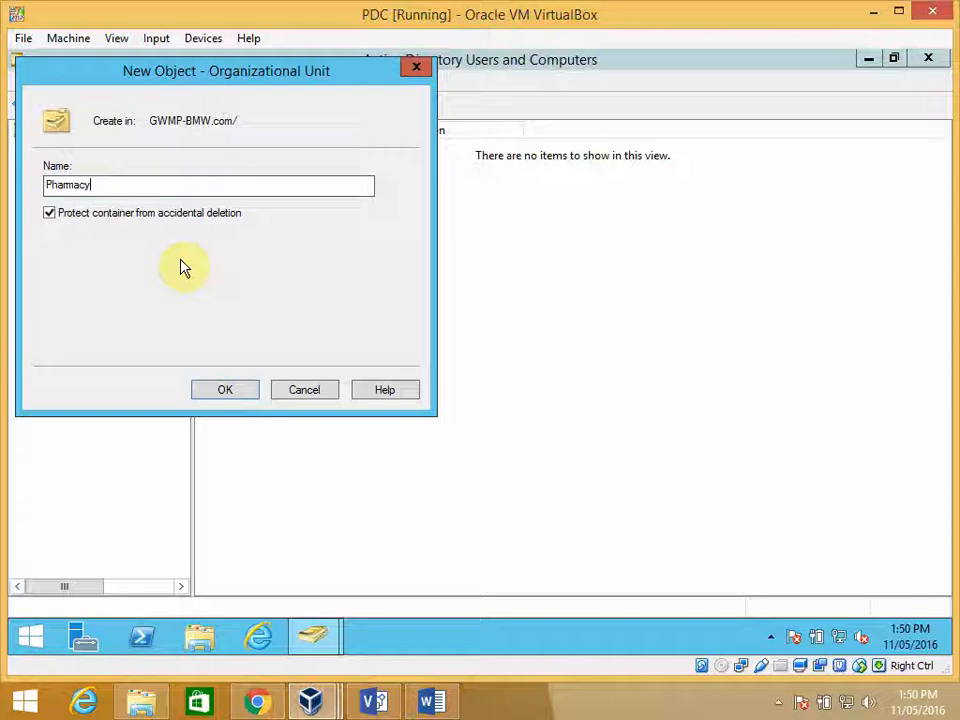
{"action": "left_click", "coordinate": [224, 393]}
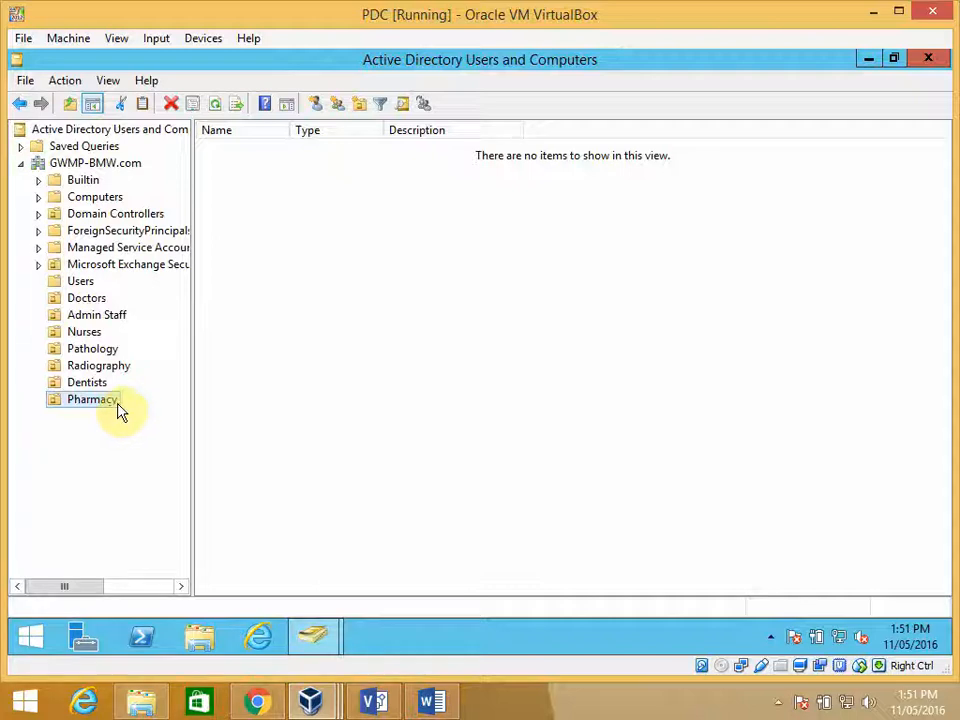
- Create a global security group named Laptops inside the Doctors organizational unit
{"action": "left_click", "coordinate": [88, 298]}
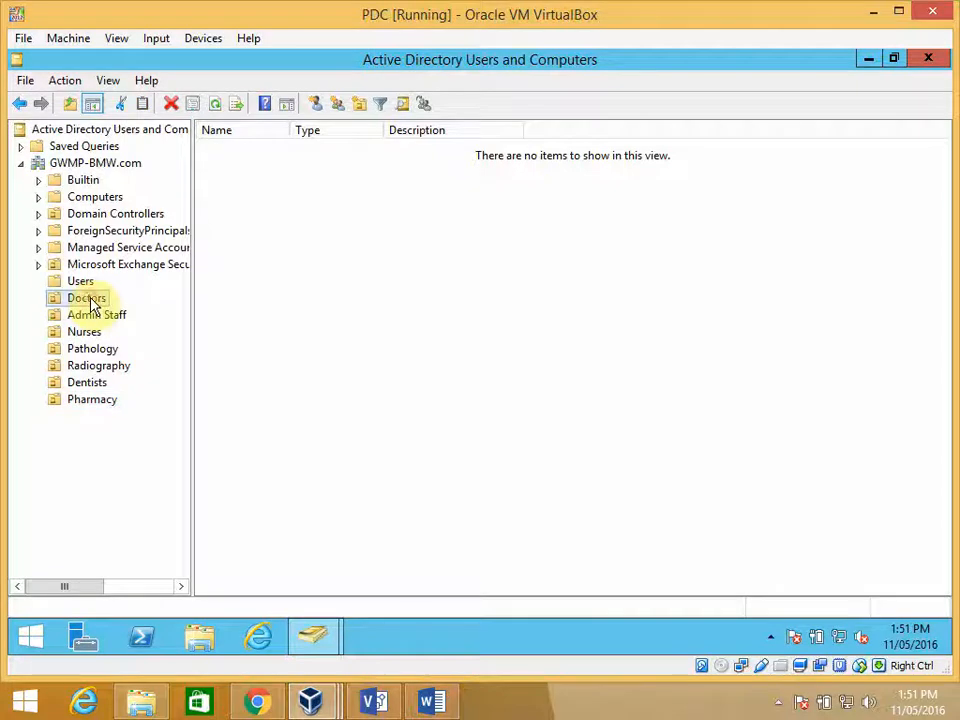
{"action": "right_click", "coordinate": [90, 300]}
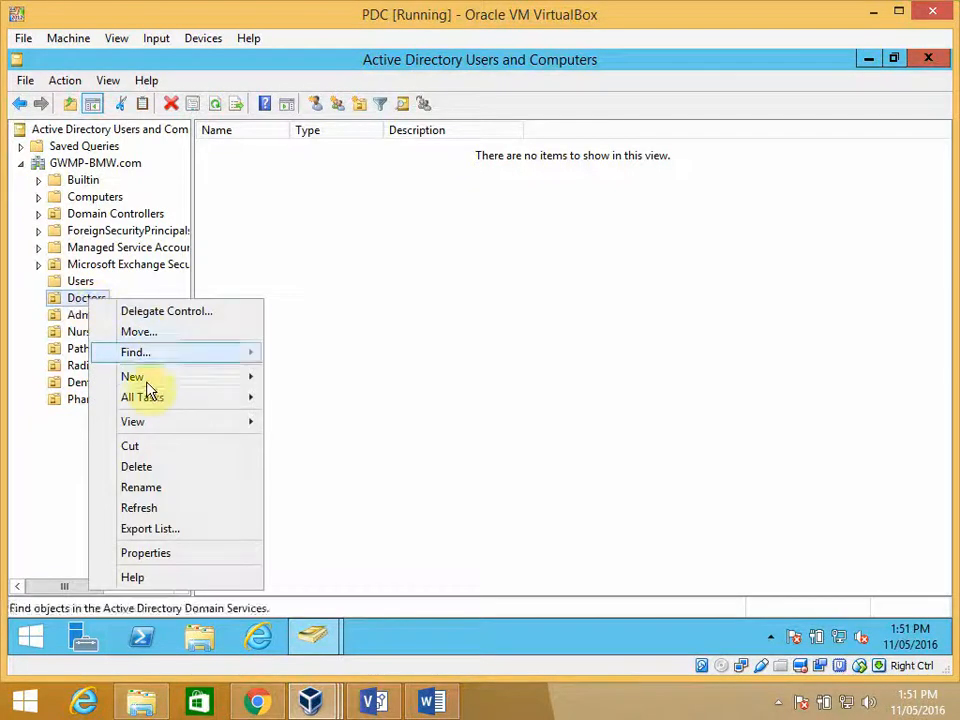
{"action": "mouse_move", "coordinate": [185, 380]}
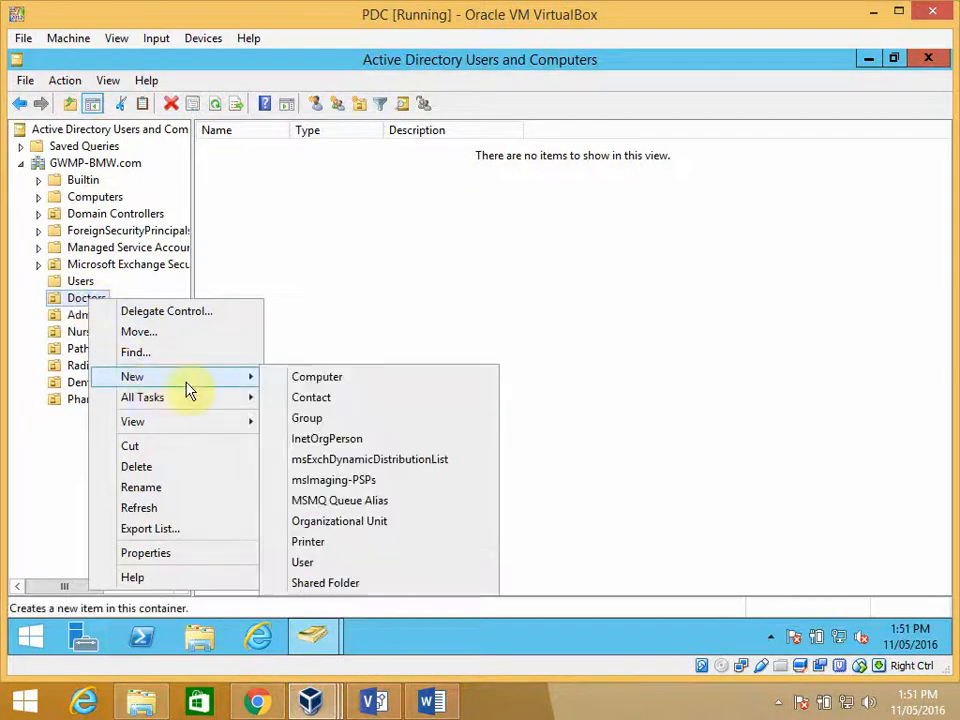
{"action": "left_click", "coordinate": [310, 419]}
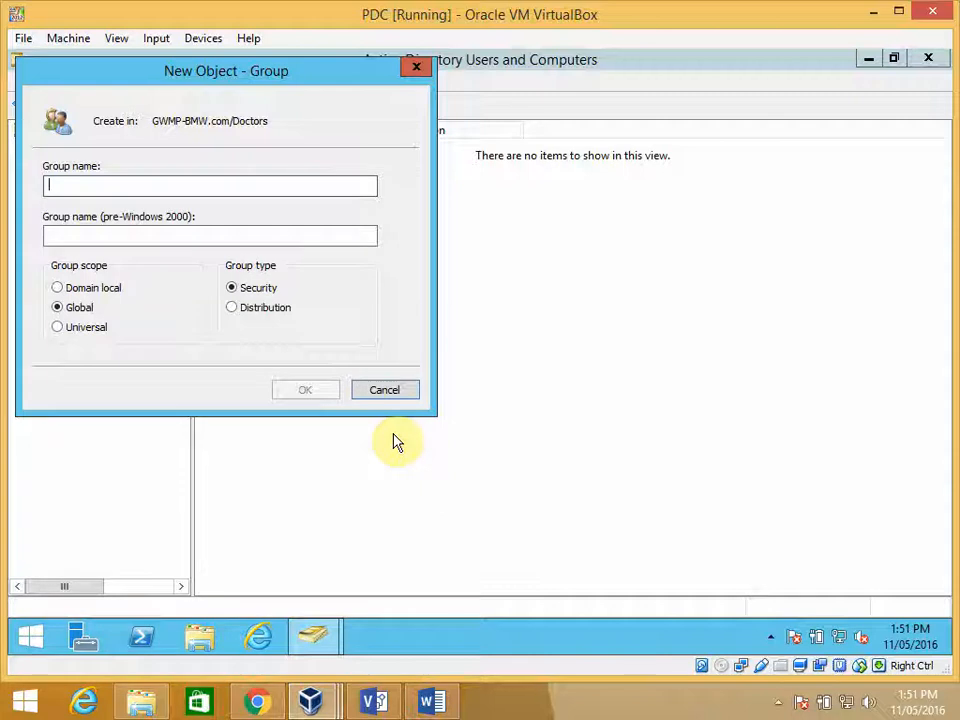
{"action": "type", "text": "Laptops"}
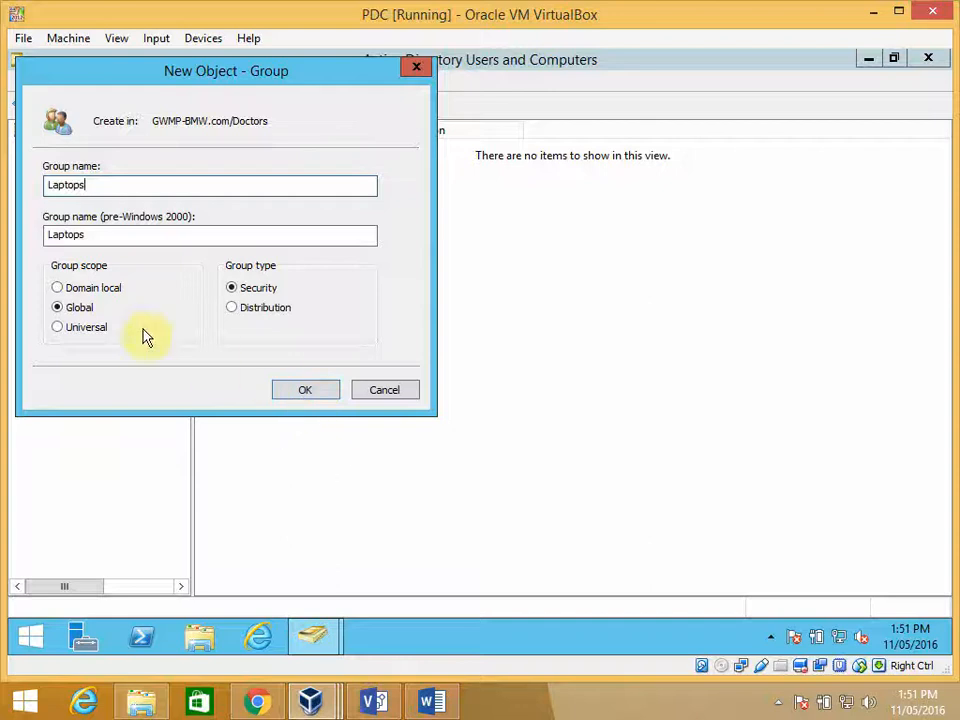
{"action": "left_click", "coordinate": [305, 394]}
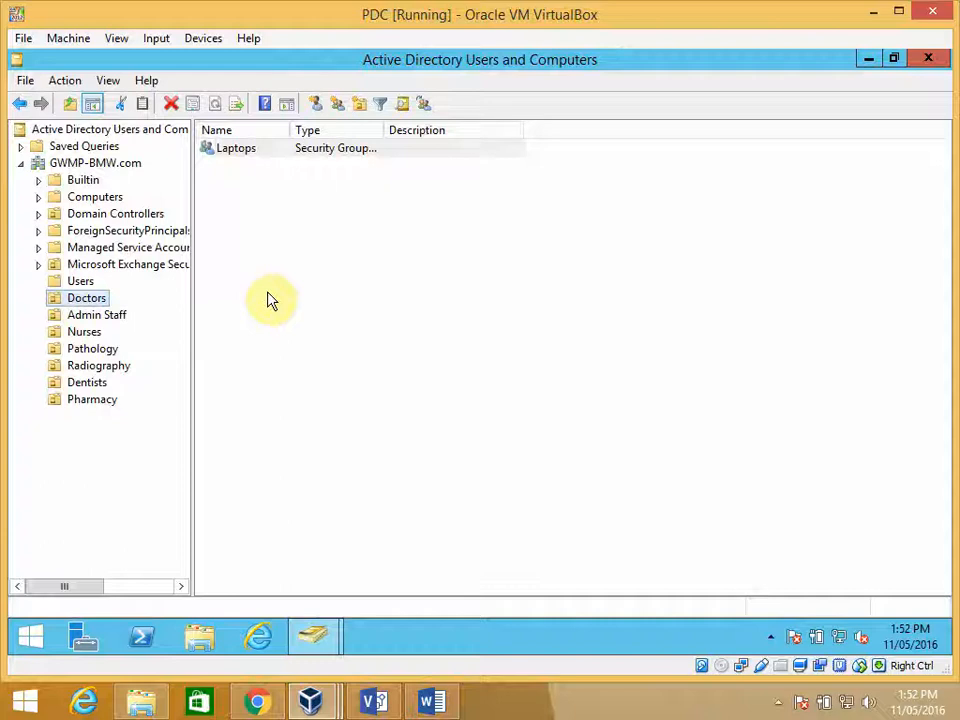
- Examine the Users container, checking the membership of the USERGroup security group and the individual user accounts
{"action": "left_click", "coordinate": [82, 285]}
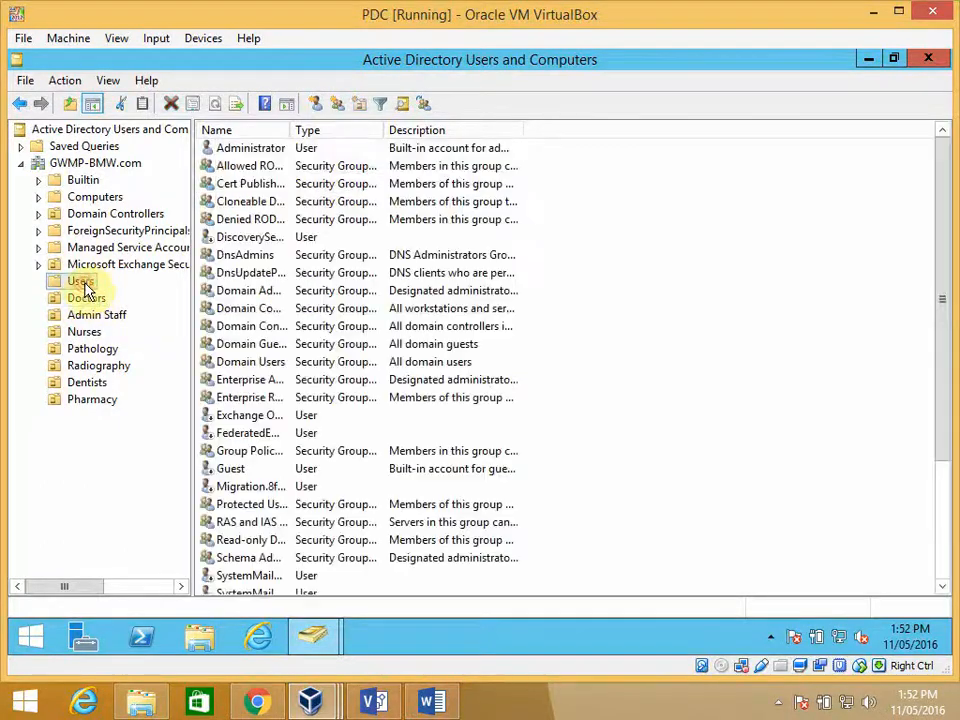
{"action": "scroll", "coordinate": [606, 394], "scroll_direction": "down", "scroll_amount": 1}
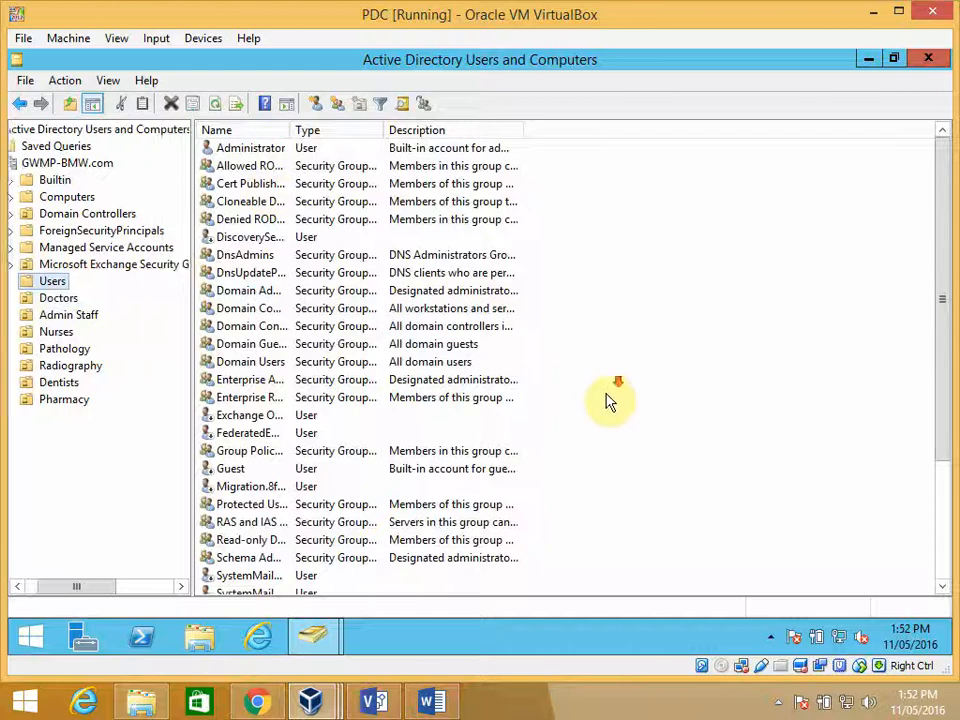
{"action": "left_click", "coordinate": [498, 415]}
{"action": "scroll", "coordinate": [497, 420], "scroll_direction": "down", "scroll_amount": 3}
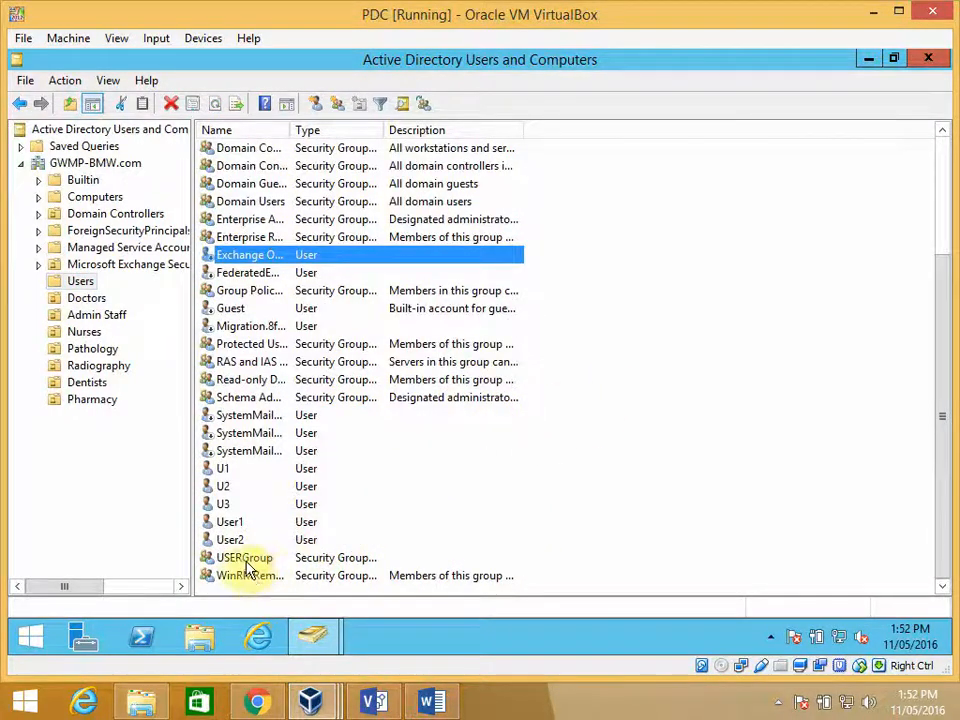
{"action": "left_click", "coordinate": [248, 565]}
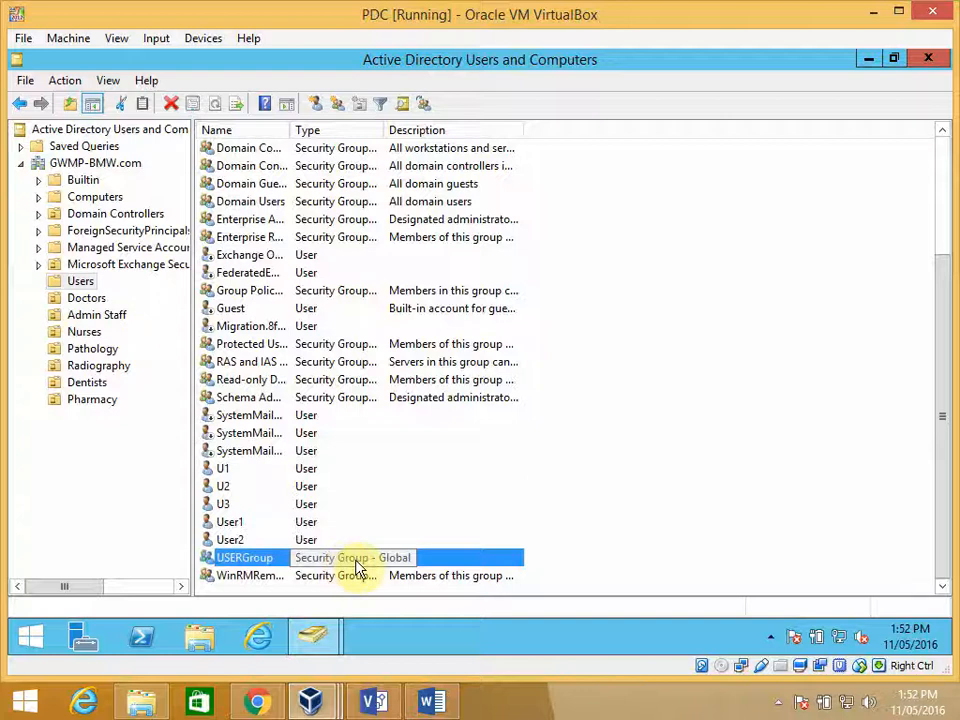
{"action": "double_click", "coordinate": [270, 557]}
{"action": "left_click", "coordinate": [381, 168]}
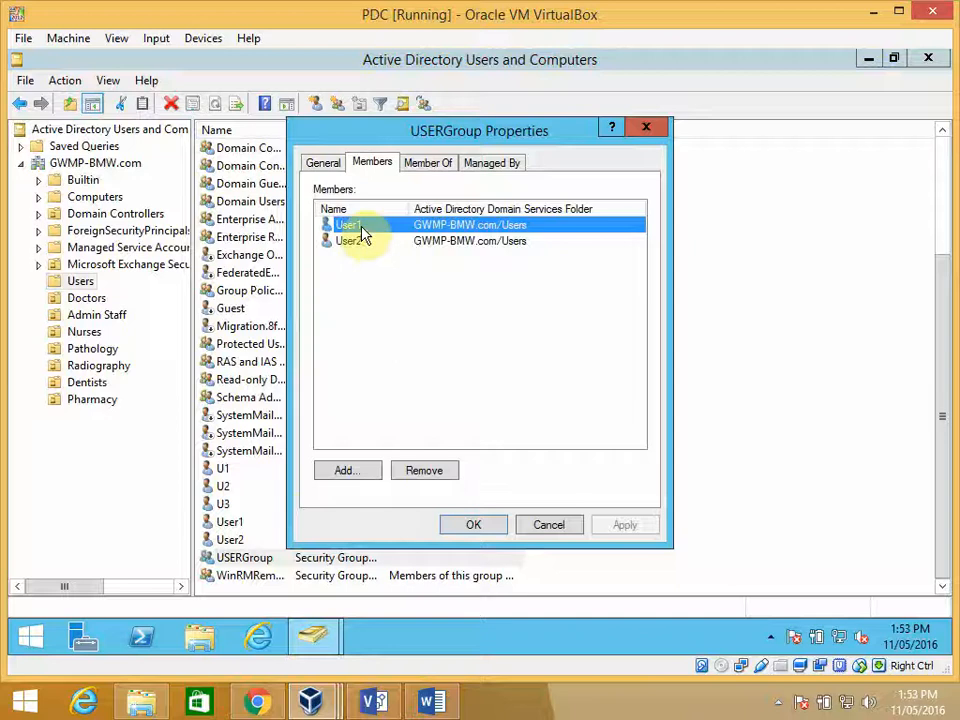
{"action": "left_click", "coordinate": [552, 525]}
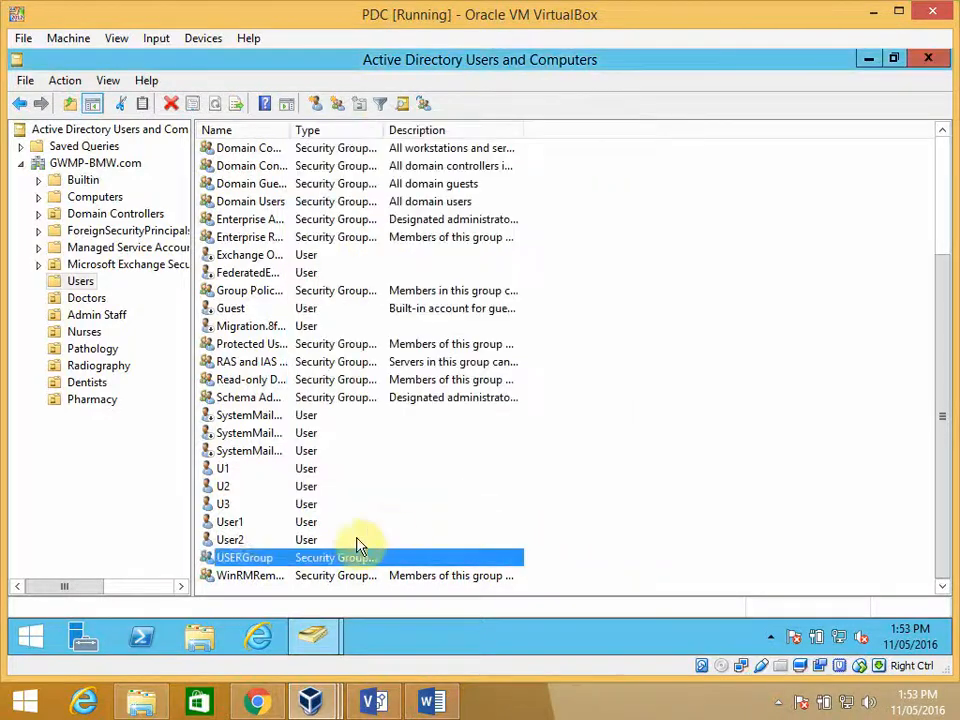
{"action": "left_click", "coordinate": [234, 522]}
{"action": "left_click", "coordinate": [244, 540]}
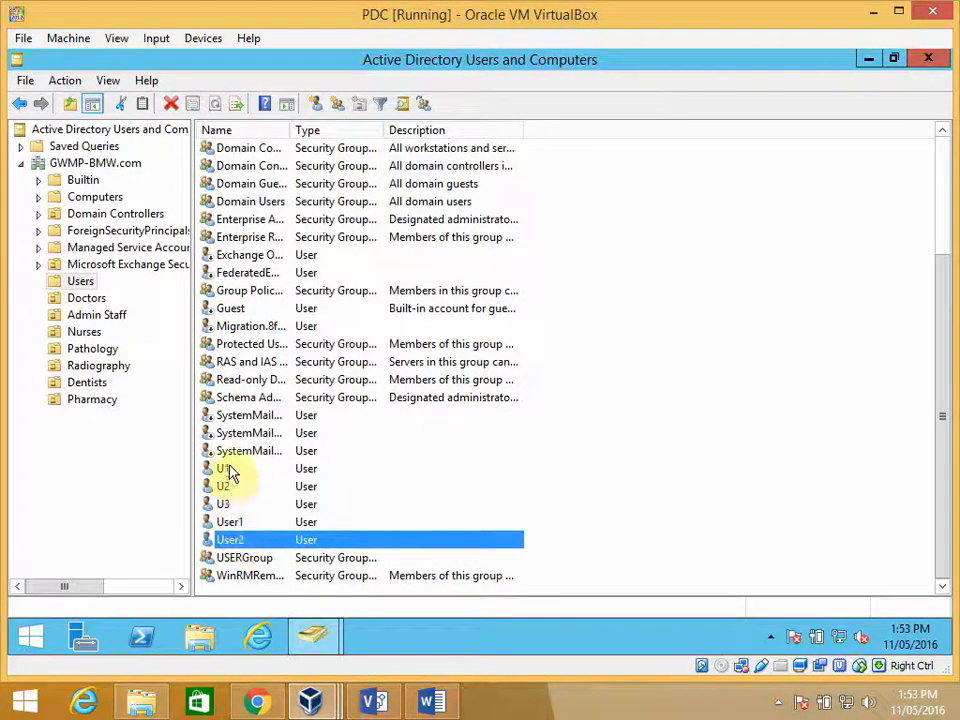
{"action": "left_click", "coordinate": [228, 468]}
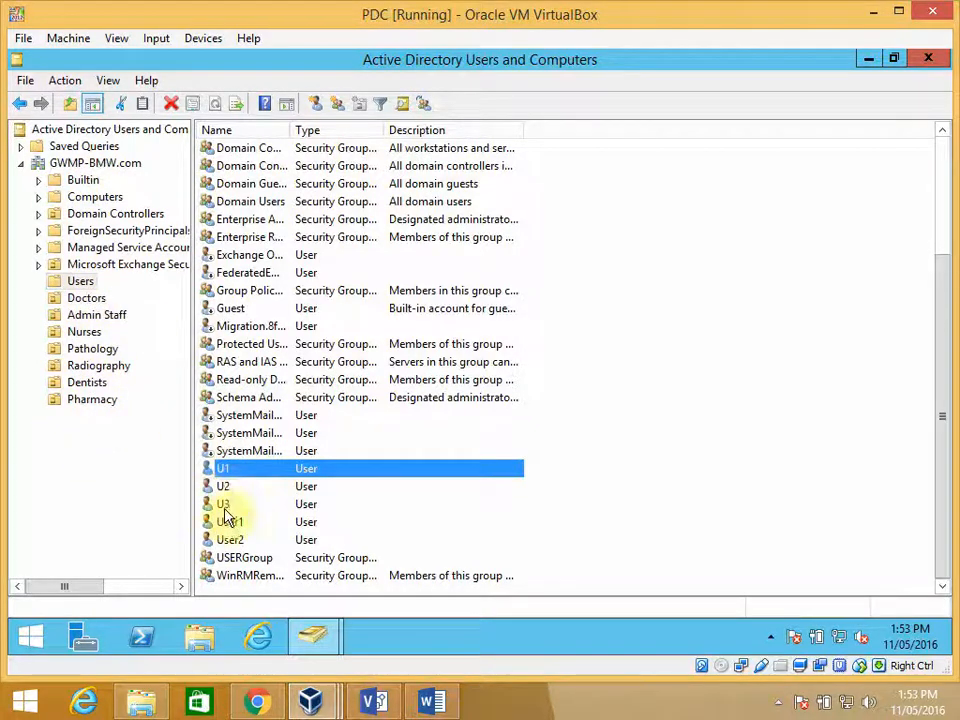
- Start a new user account in the Doctors organizational unit with first name and logon name Dr1
{"action": "left_click", "coordinate": [92, 302]}
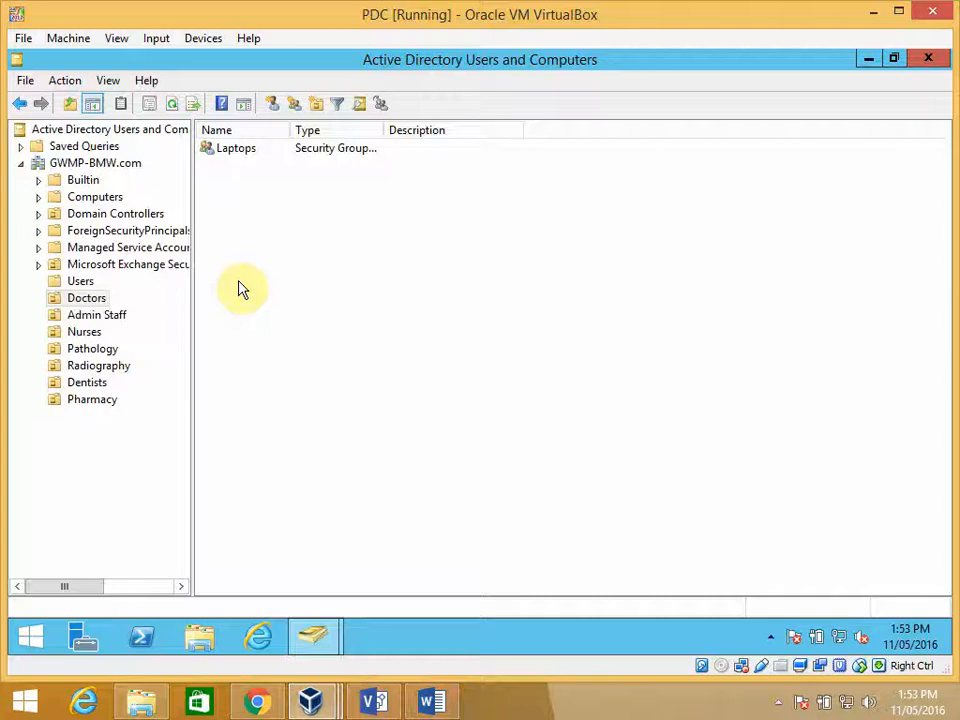
{"action": "right_click", "coordinate": [234, 190]}
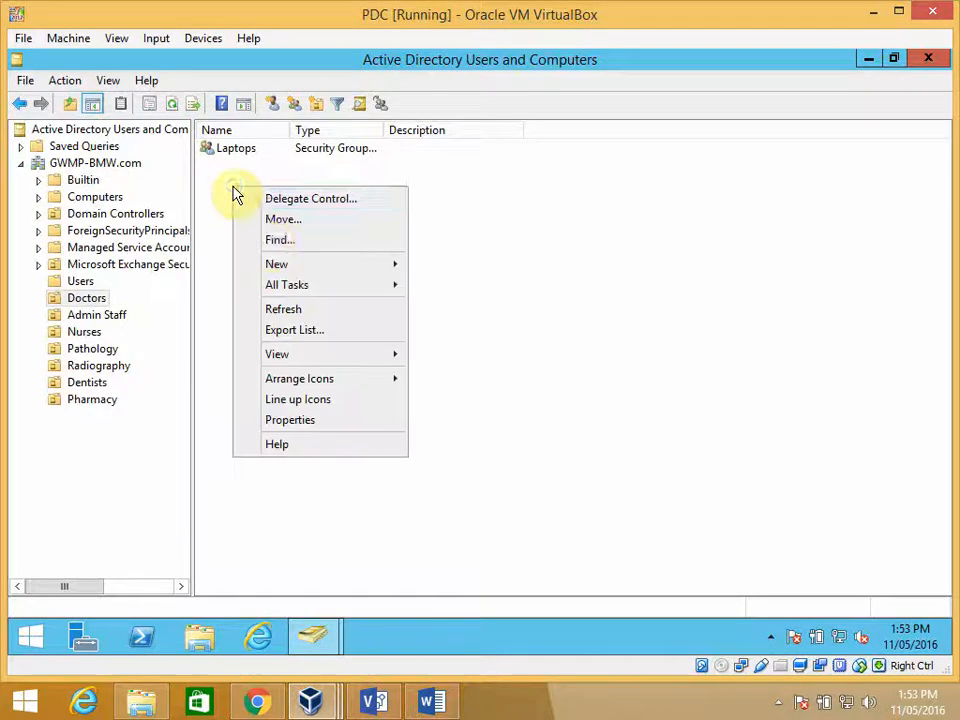
{"action": "mouse_move", "coordinate": [394, 274]}
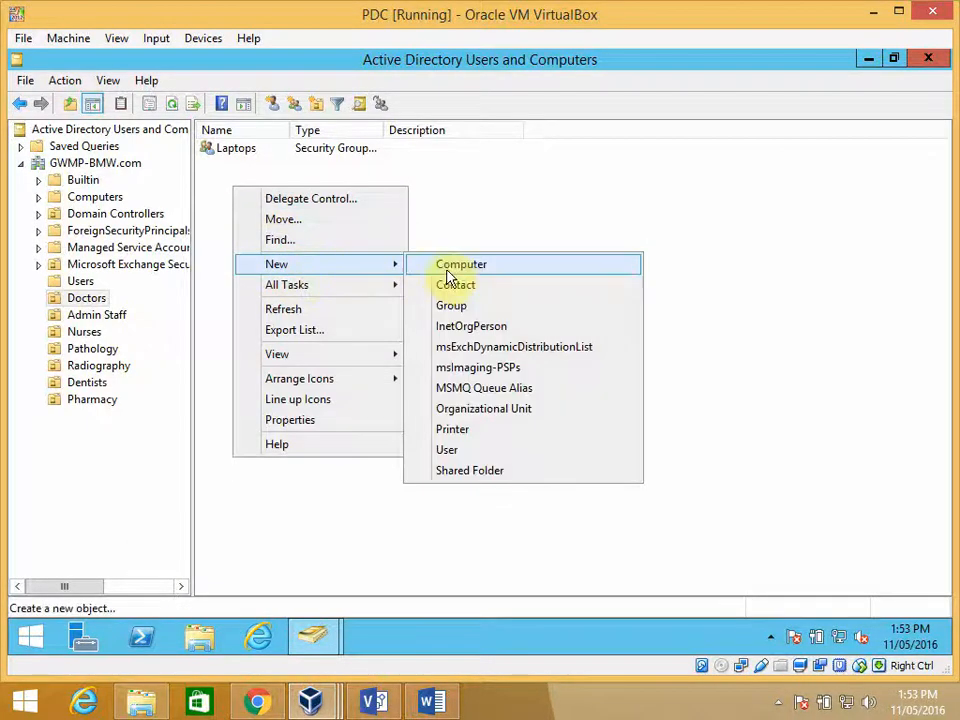
{"action": "left_click", "coordinate": [447, 450]}
{"action": "type", "text": "Dr1"}
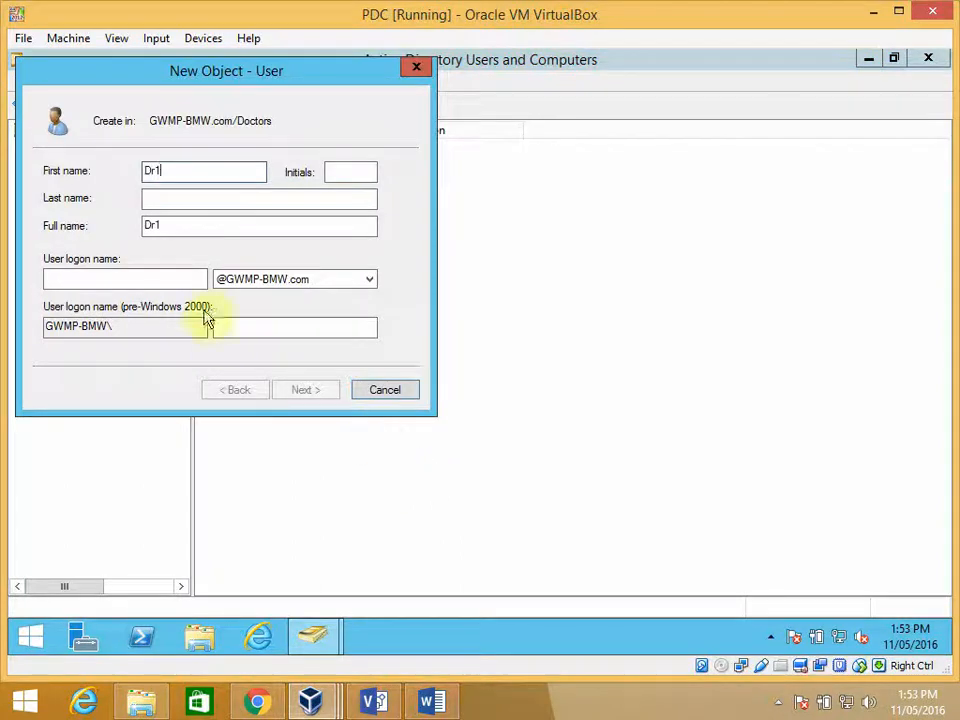
{"action": "left_click", "coordinate": [186, 279]}
{"action": "type", "text": "Dr1"}
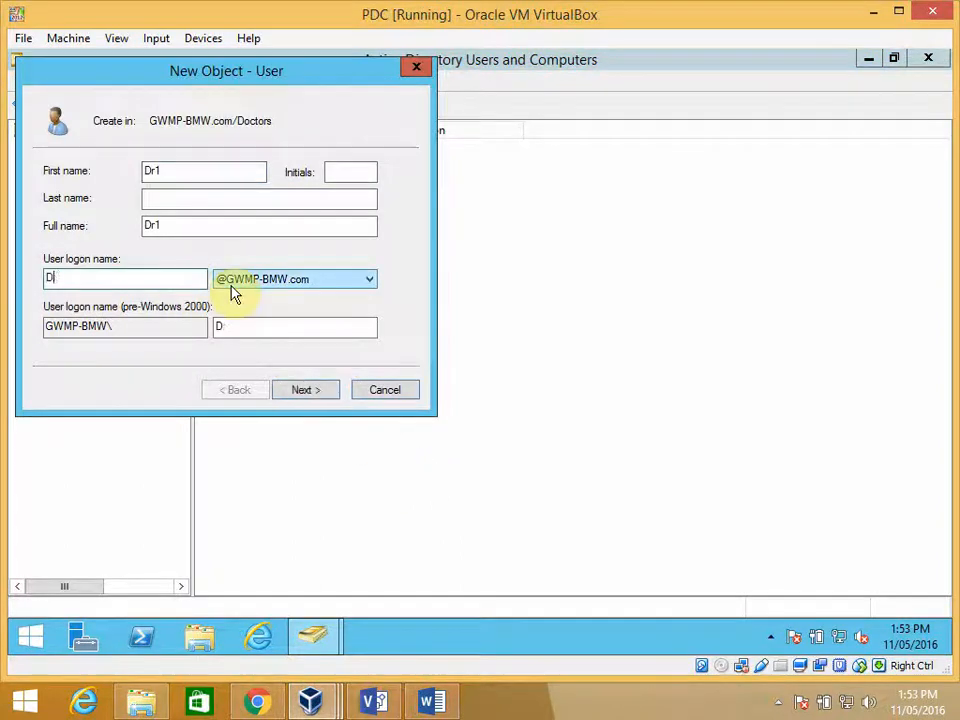
{"action": "left_click", "coordinate": [298, 391]}
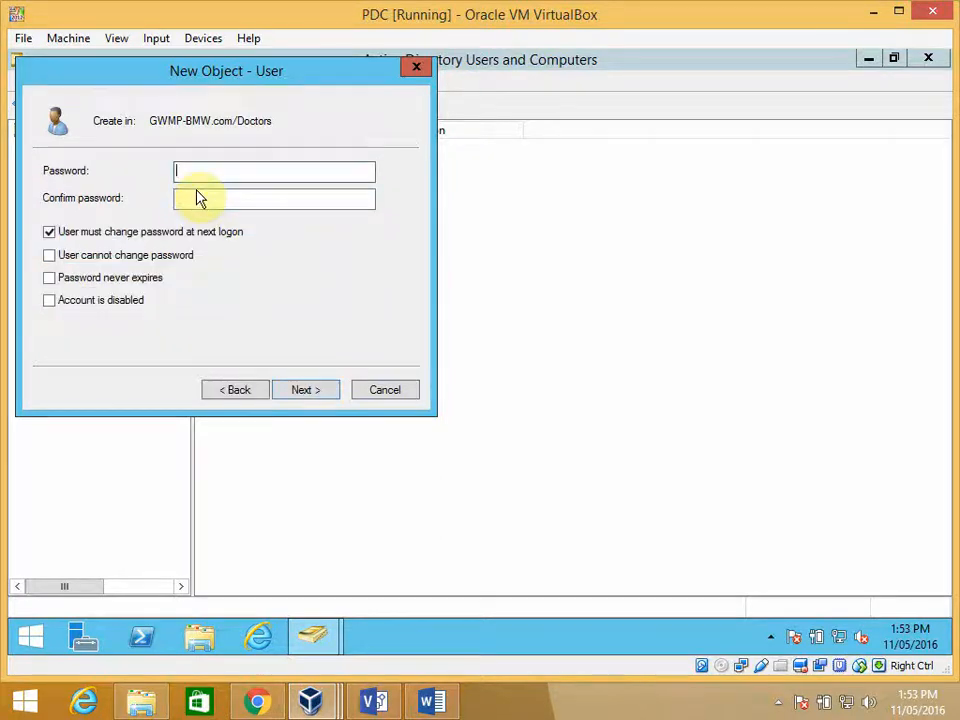
- Enter and confirm the account password for the new user Dr1
{"action": "type", "text": "Psw0rd"}
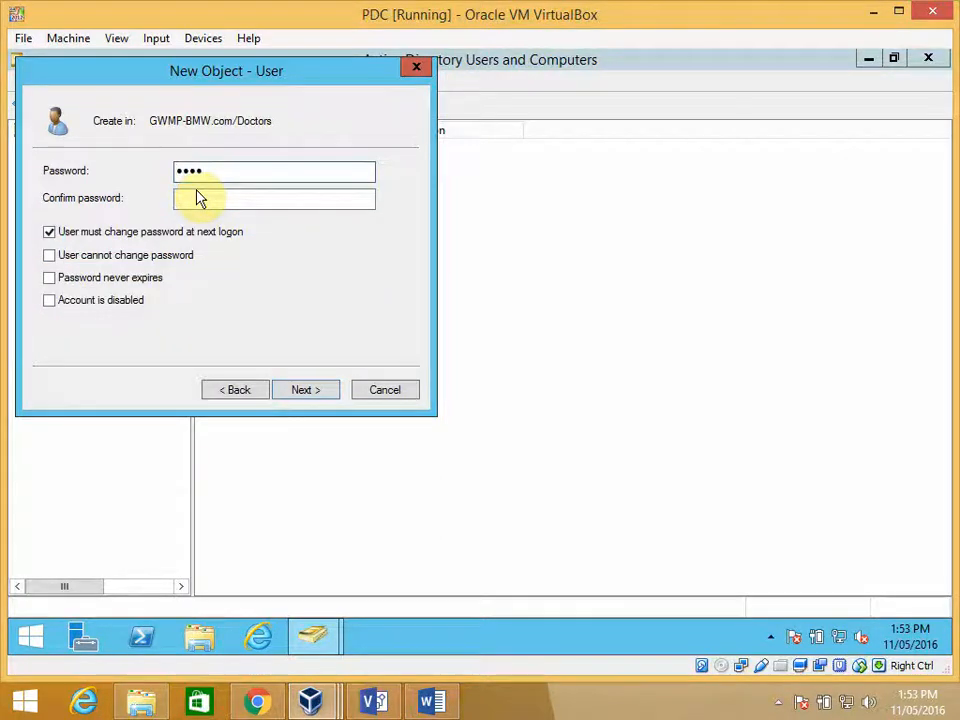
{"action": "type", "text": "1"}
{"action": "key", "text": "Tab"}
{"action": "type", "text": "P"}
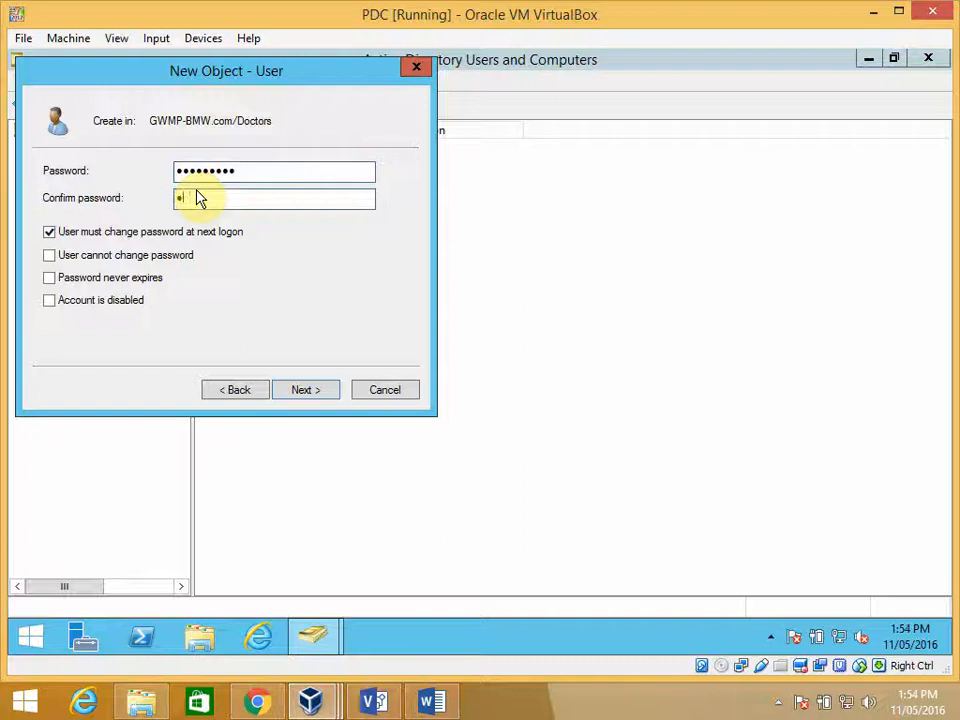
{"action": "type", "text": "assw0rd1"}
- Create Dr1 without a forced password change at next logon, with user cannot change password and password never expires enabled
{"action": "left_click", "coordinate": [50, 231]}
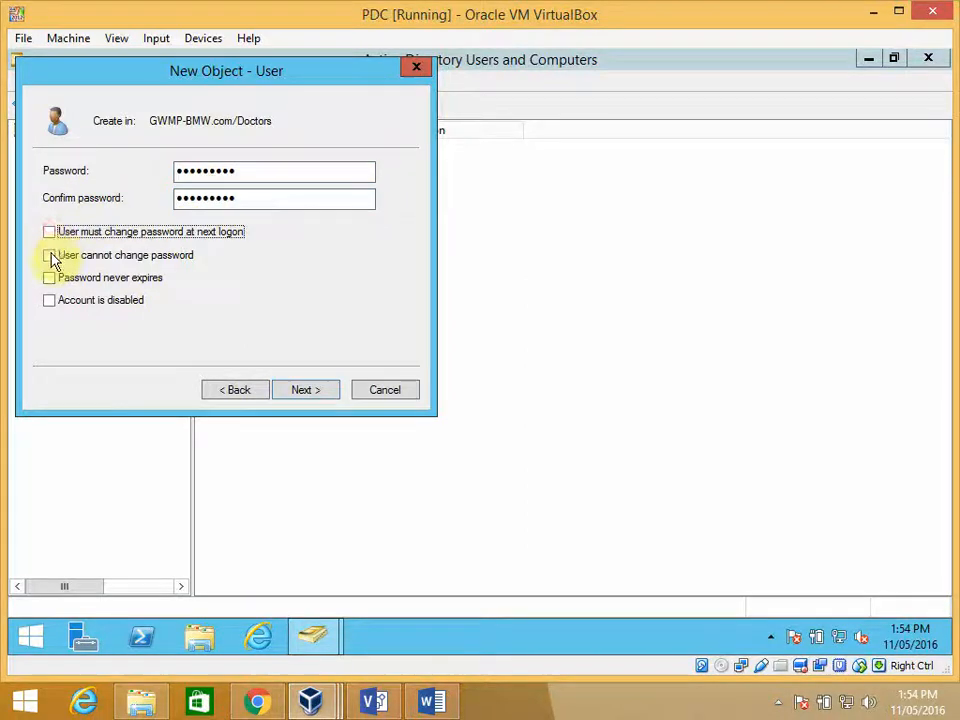
{"action": "left_click", "coordinate": [50, 256]}
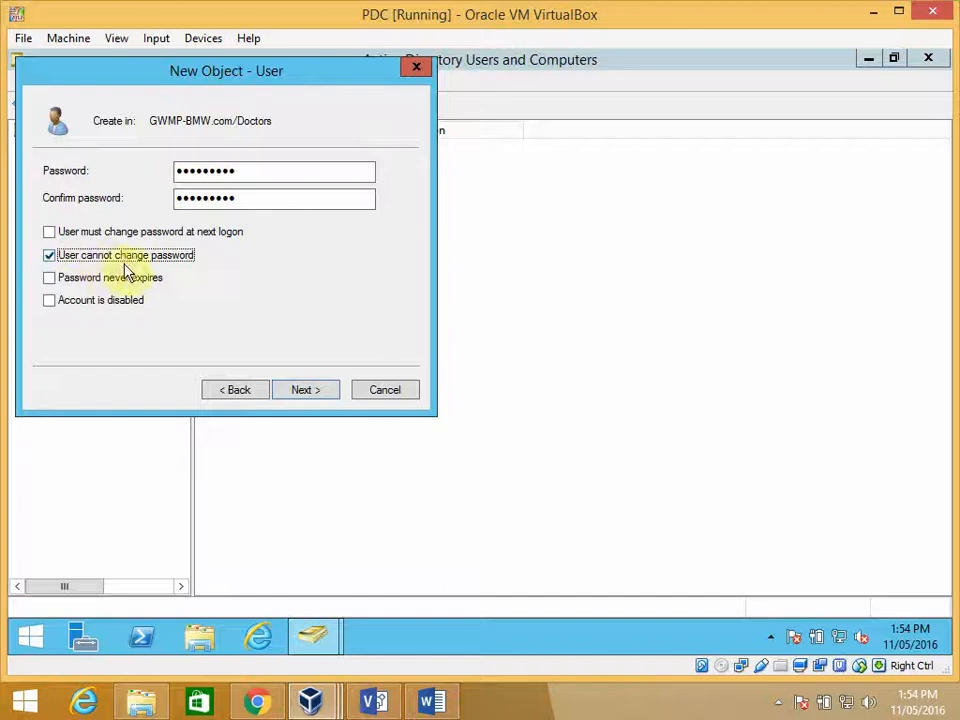
{"action": "left_click", "coordinate": [50, 278]}
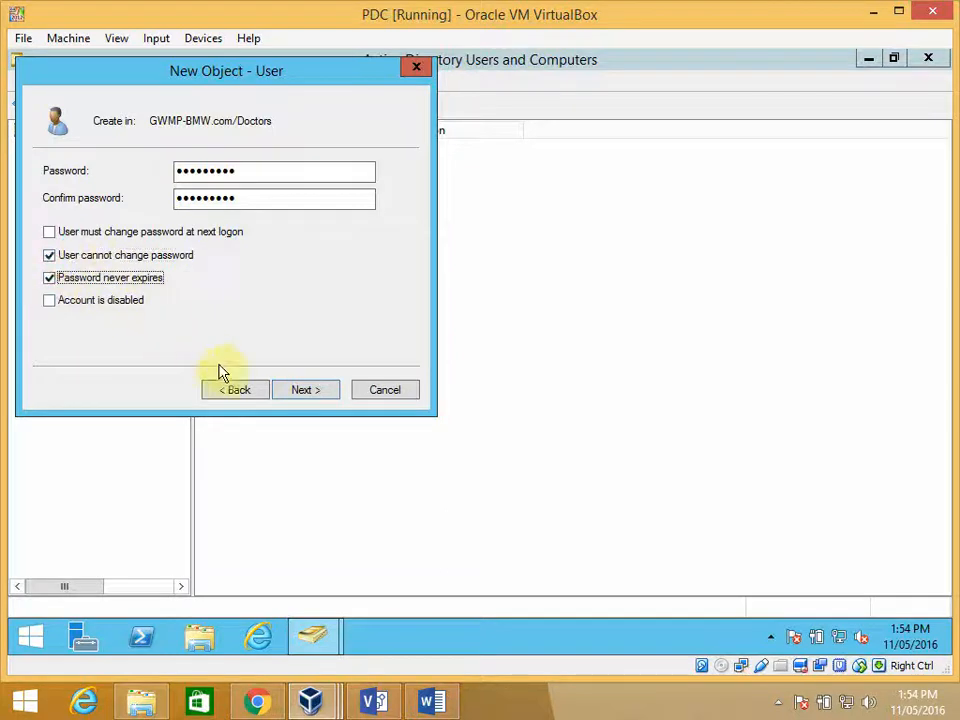
{"action": "left_click", "coordinate": [306, 399]}
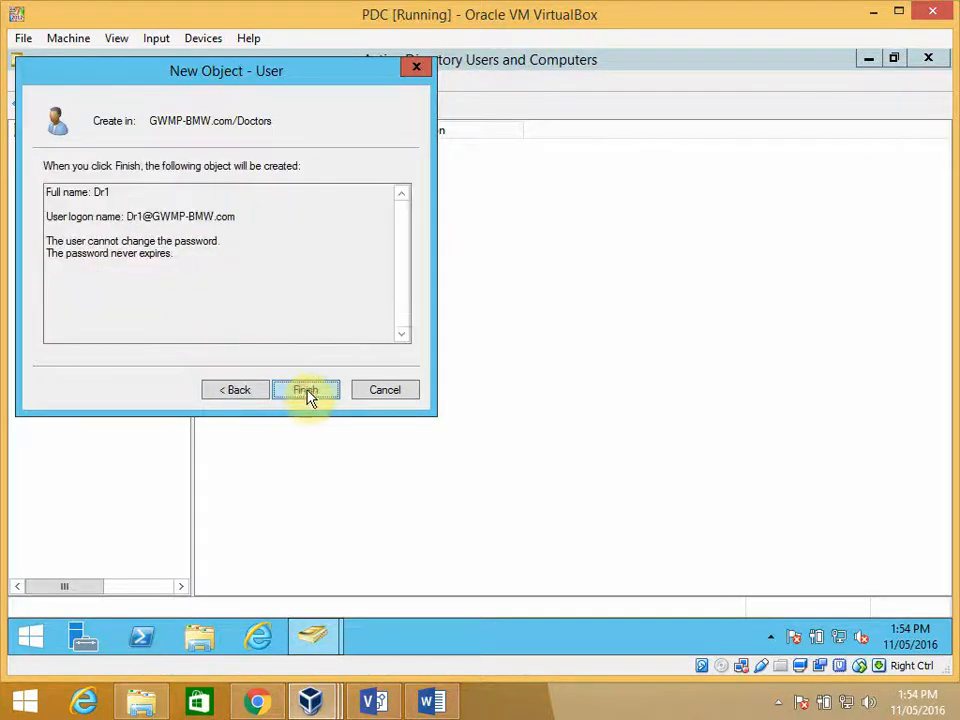
{"action": "left_click", "coordinate": [308, 397]}
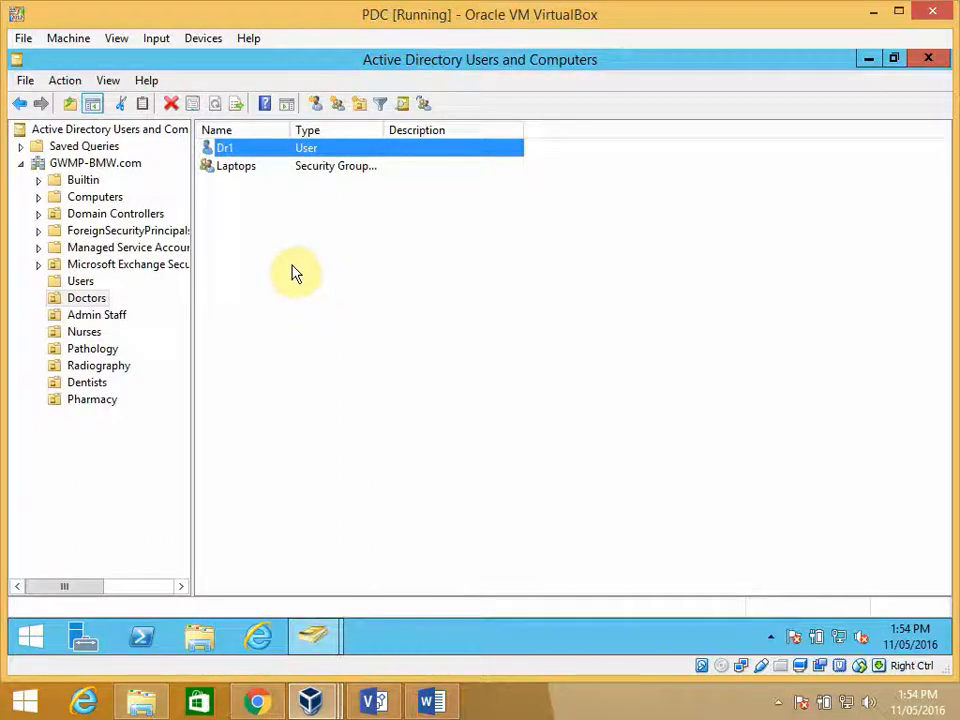
- Copy the Dr1 account as a new user with first name and logon name Dr2
{"action": "right_click", "coordinate": [240, 150]}
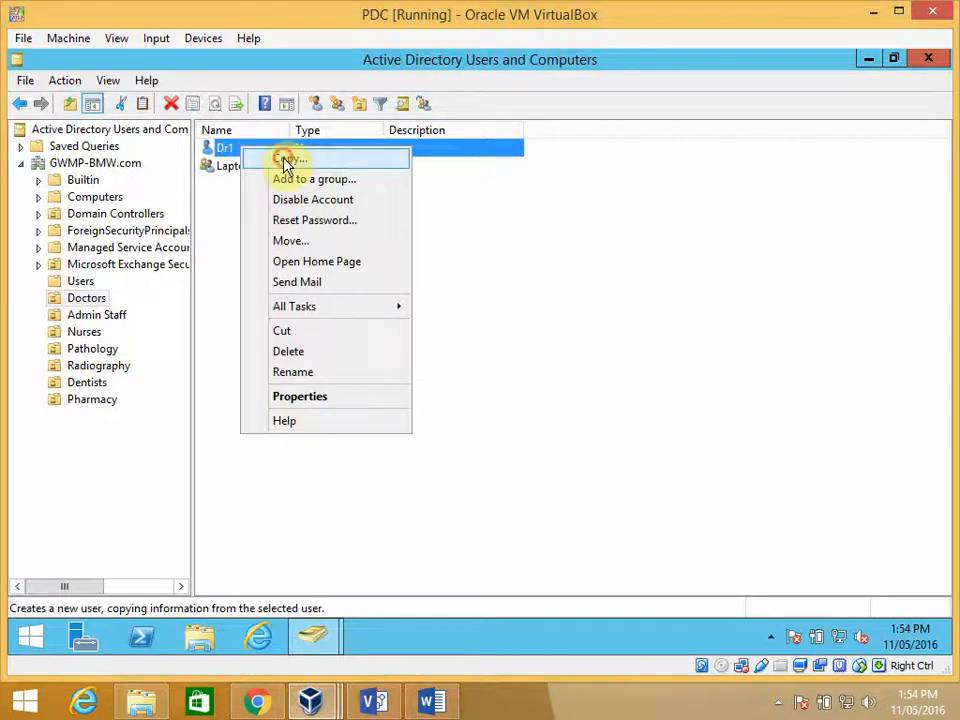
{"action": "left_click", "coordinate": [285, 156]}
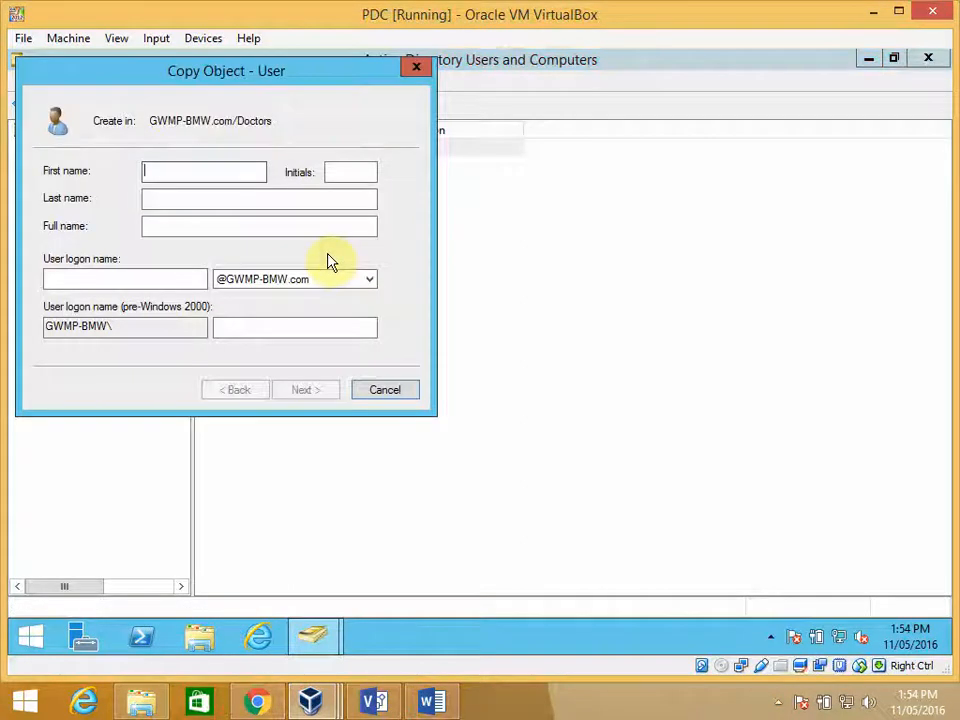
{"action": "type", "text": "2"}
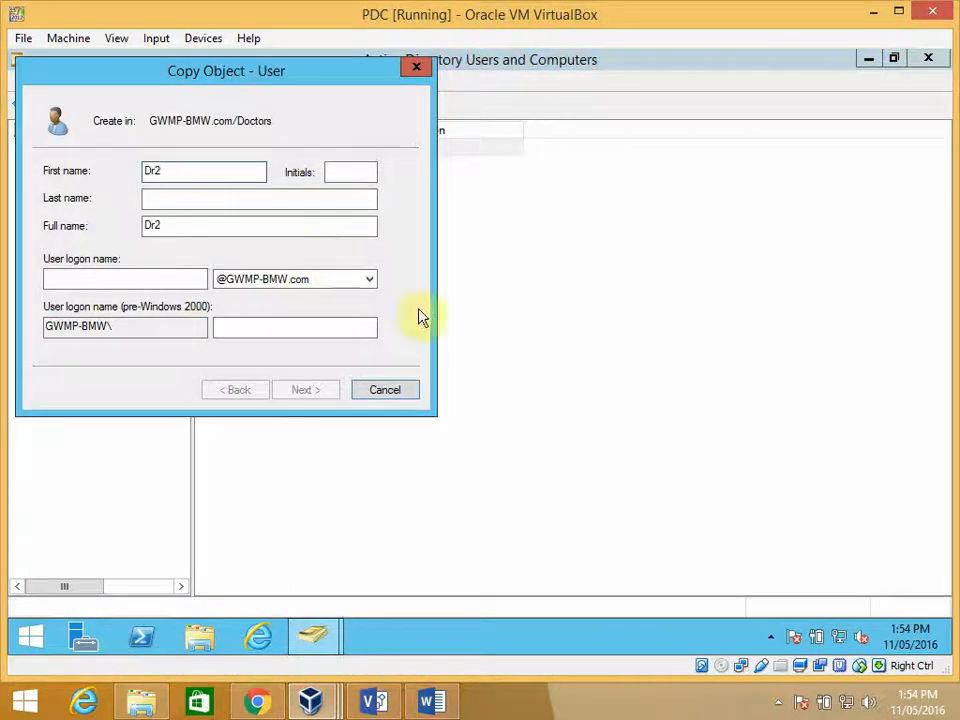
{"action": "left_click", "coordinate": [197, 279]}
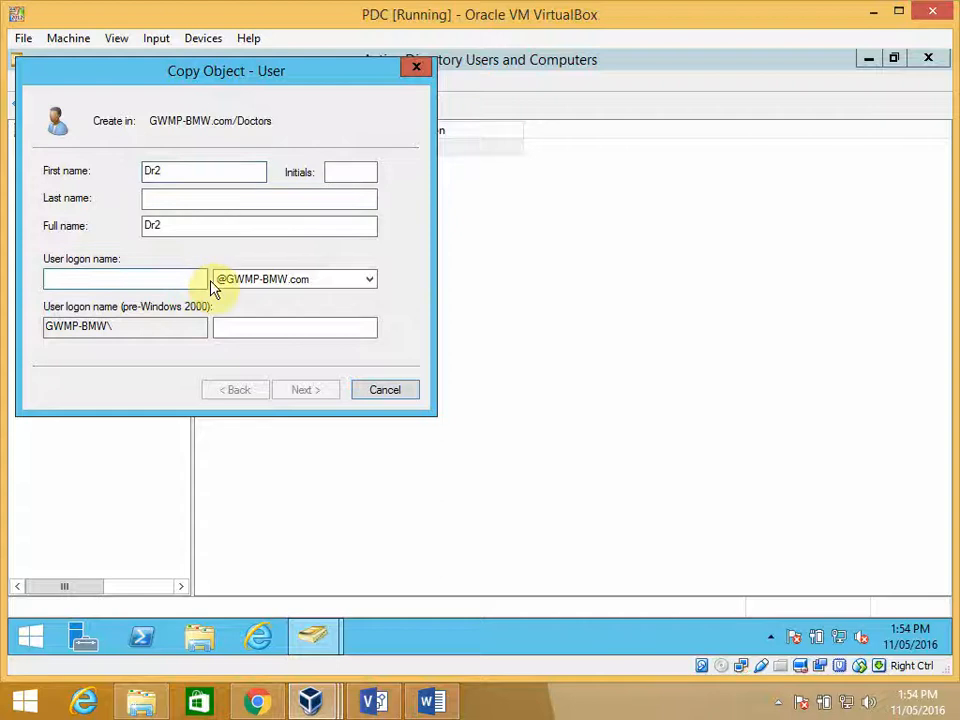
{"action": "type", "text": "Dr2"}
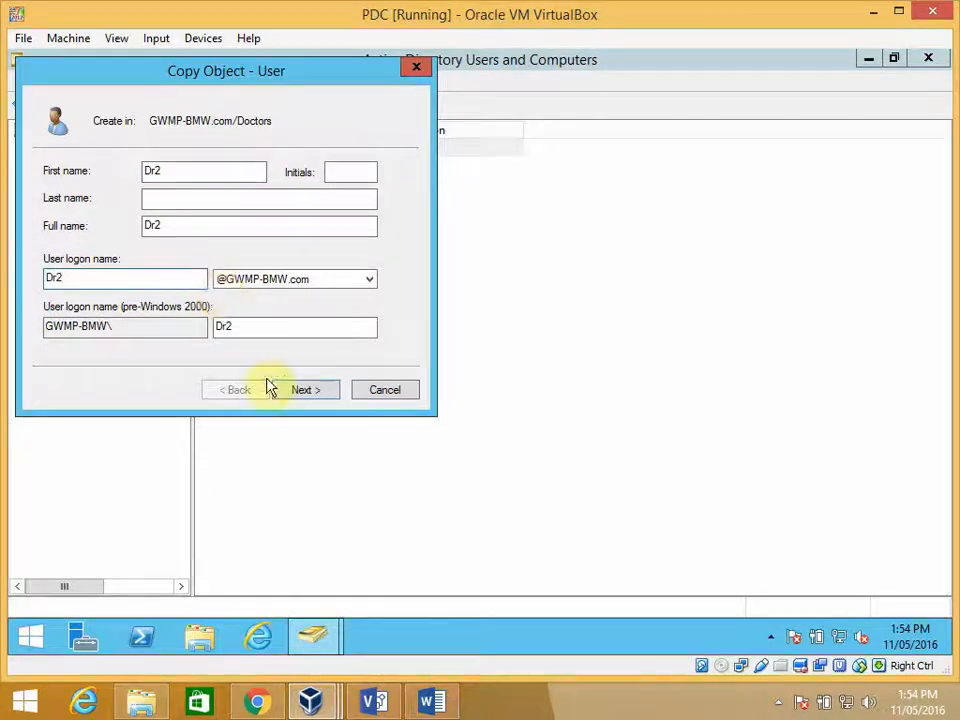
{"action": "left_click", "coordinate": [301, 390]}
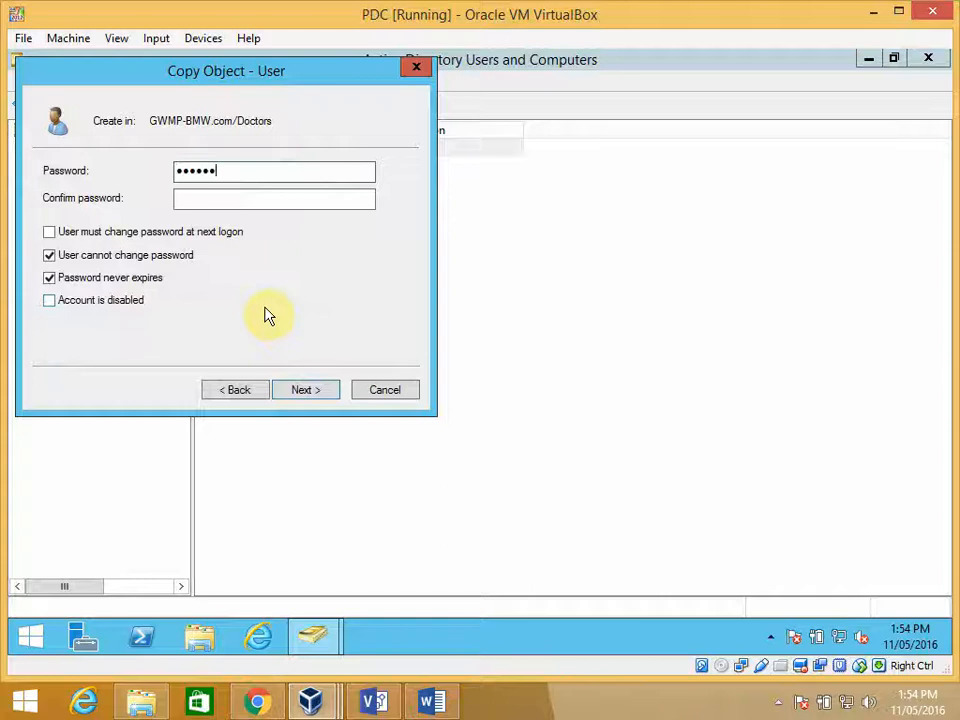
- Enter and confirm the account password for Dr2, keep the copied password options and create the user
{"action": "type", "text": "•••••••••"}
{"action": "key", "text": "Tab"}
{"action": "type", "text": "•"}
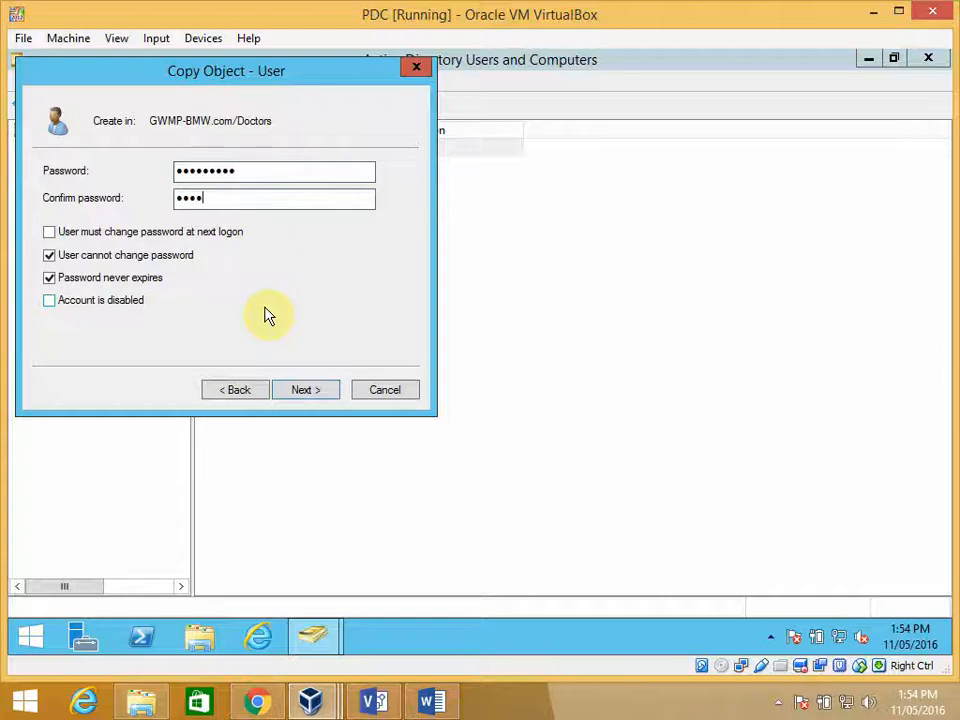
{"action": "left_click", "coordinate": [302, 390]}
{"action": "left_click", "coordinate": [305, 391]}
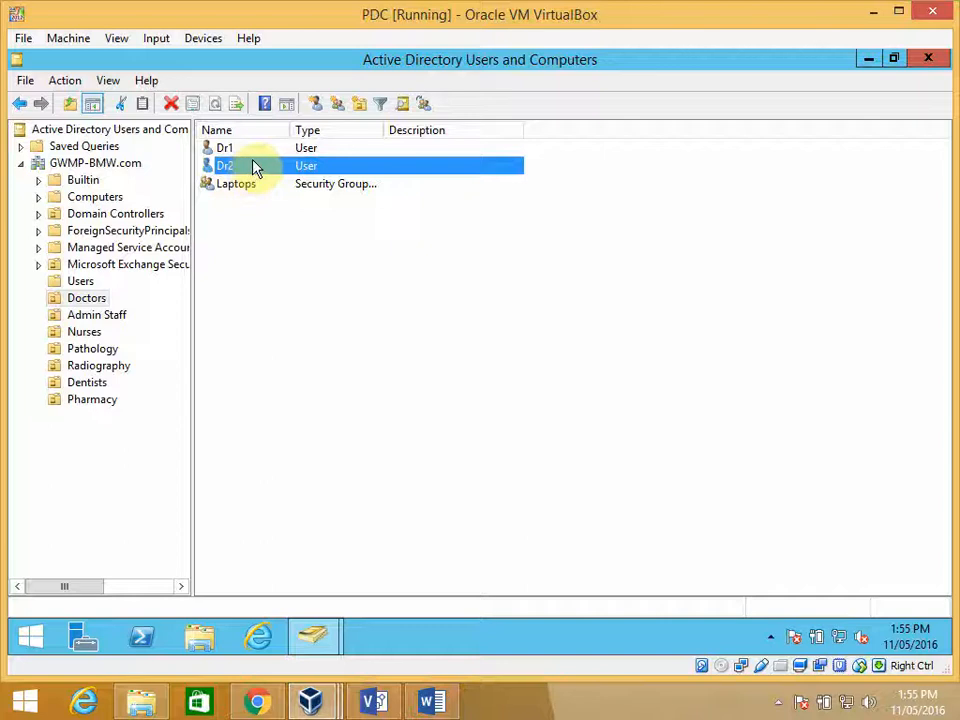
- Copy the Dr2 account as a new user with first name and logon name Dr3
{"action": "right_click", "coordinate": [256, 170]}
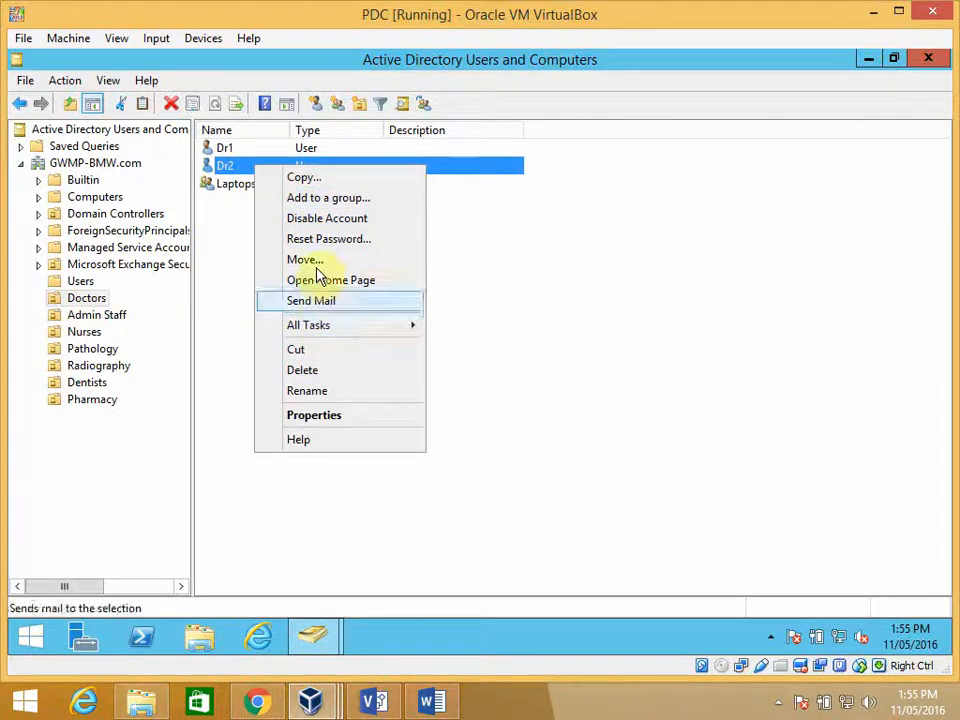
{"action": "left_click", "coordinate": [315, 180]}
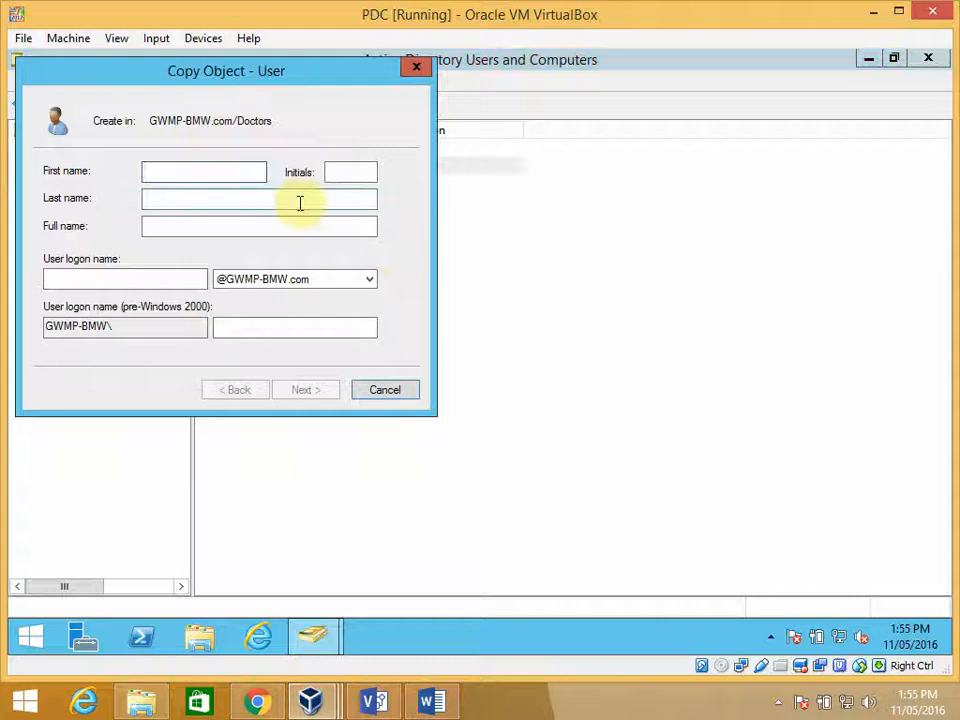
{"action": "type", "text": "Dr3"}
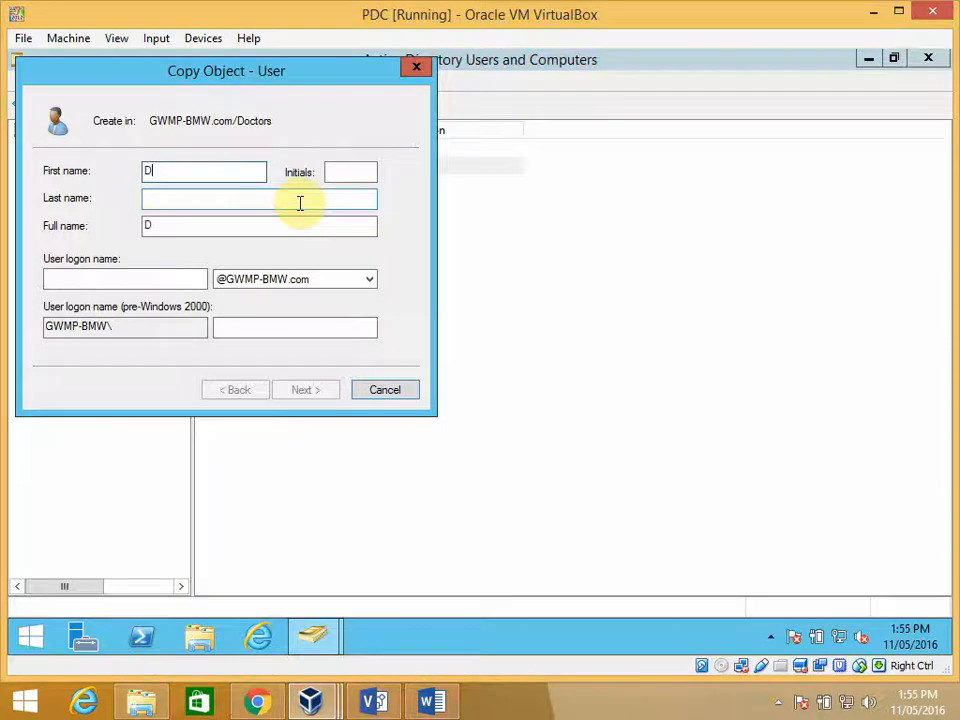
{"action": "left_click", "coordinate": [181, 279]}
{"action": "type", "text": "Dr3"}
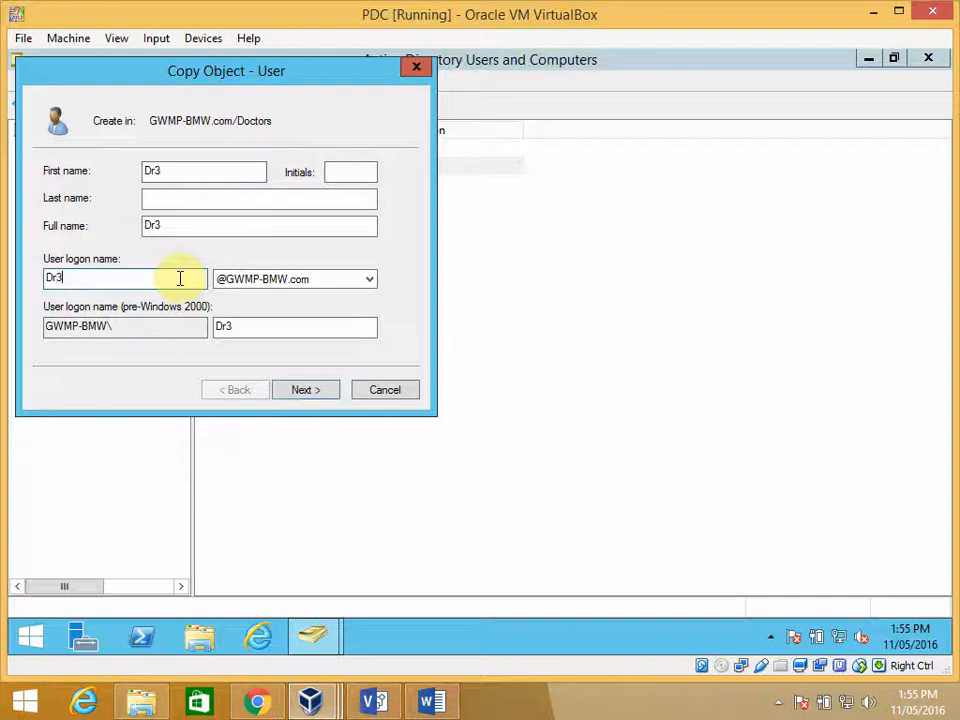
{"action": "left_click", "coordinate": [292, 391]}
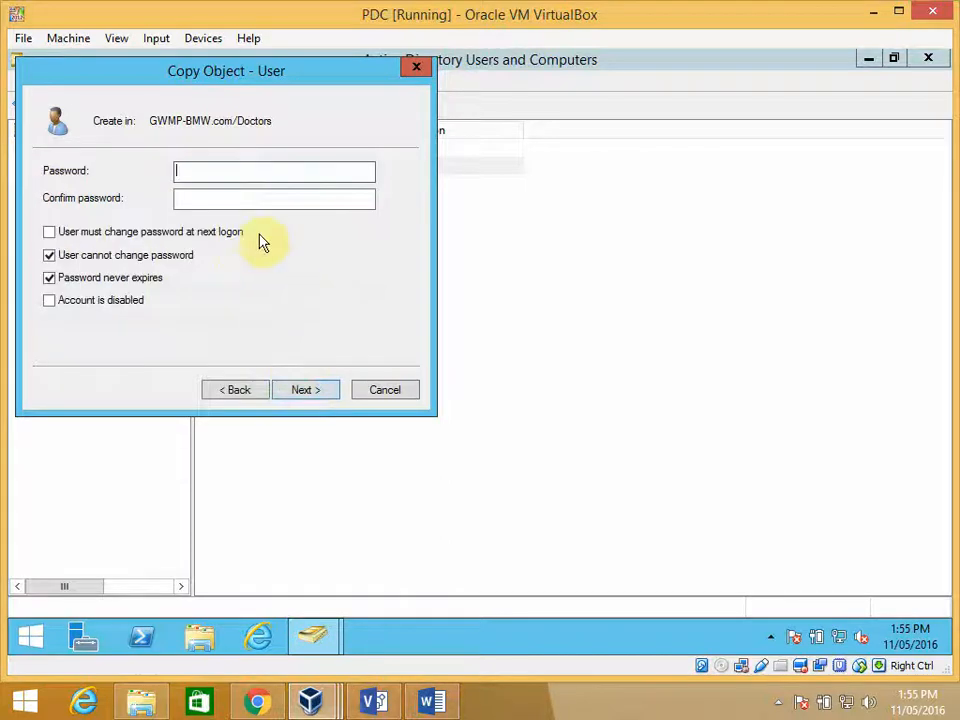
- Enter and confirm the account password for Dr3, keep the copied password options and create the user
{"action": "type", "text": "******"}
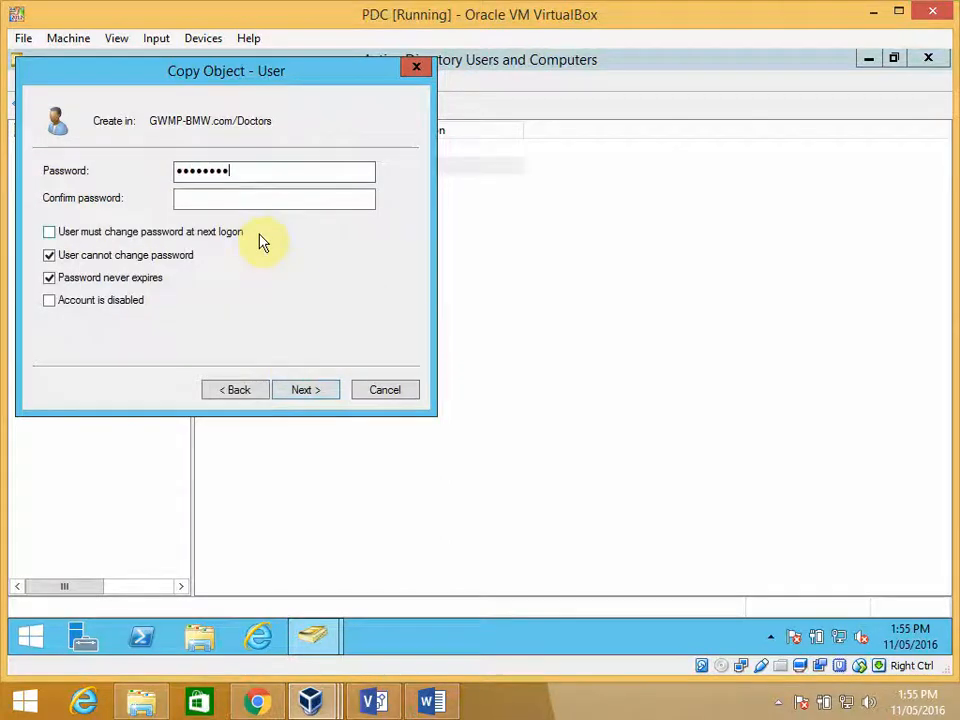
{"action": "type", "text": "*"}
{"action": "key", "text": "Tab"}
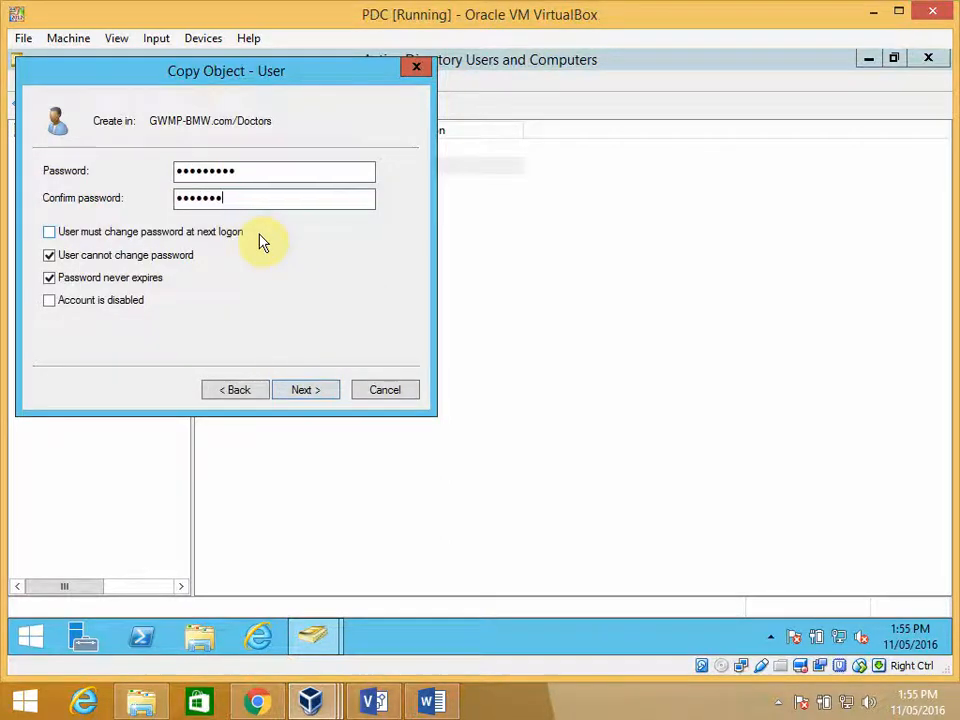
{"action": "left_click", "coordinate": [306, 391]}
{"action": "left_click", "coordinate": [330, 395]}
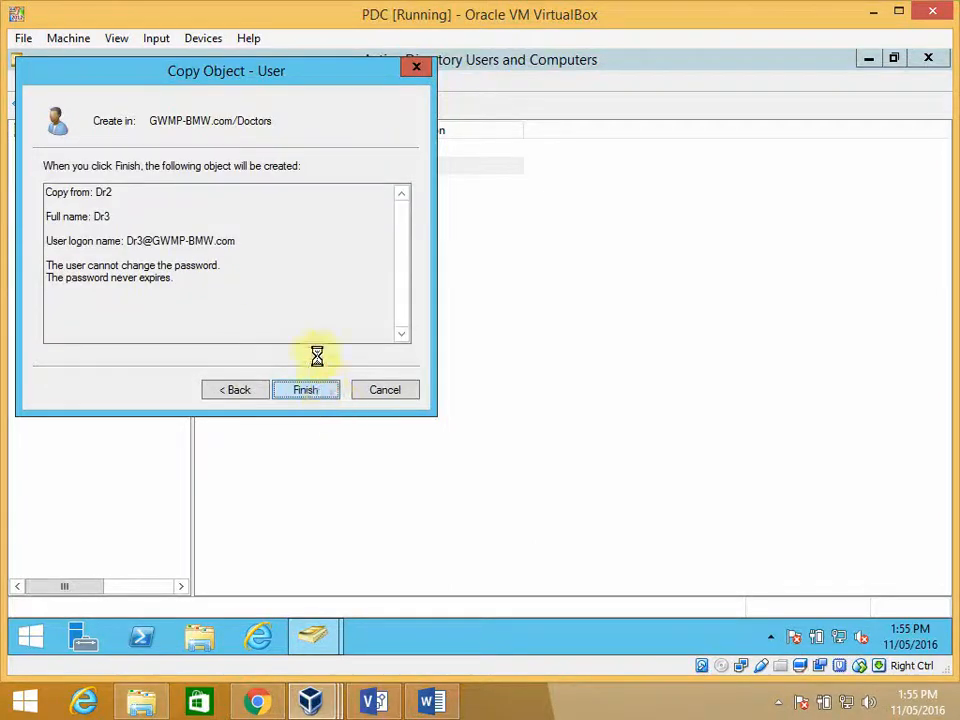
- Copy the Dr3 account as a new user with first name and logon name Dr4, continuing to the password settings
{"action": "right_click", "coordinate": [250, 190]}
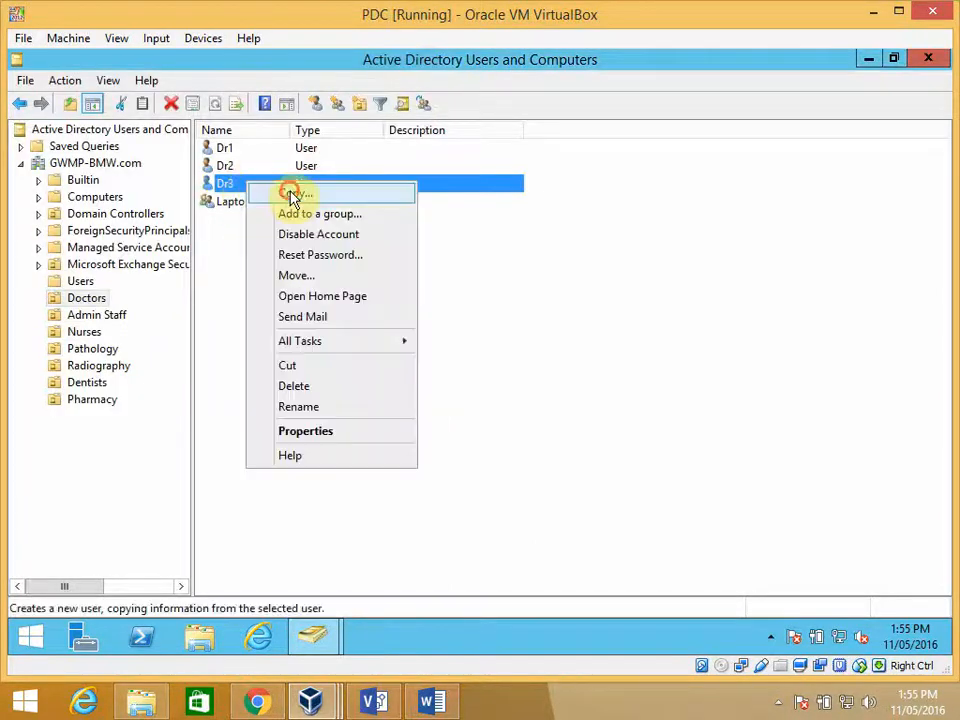
{"action": "left_click", "coordinate": [291, 193]}
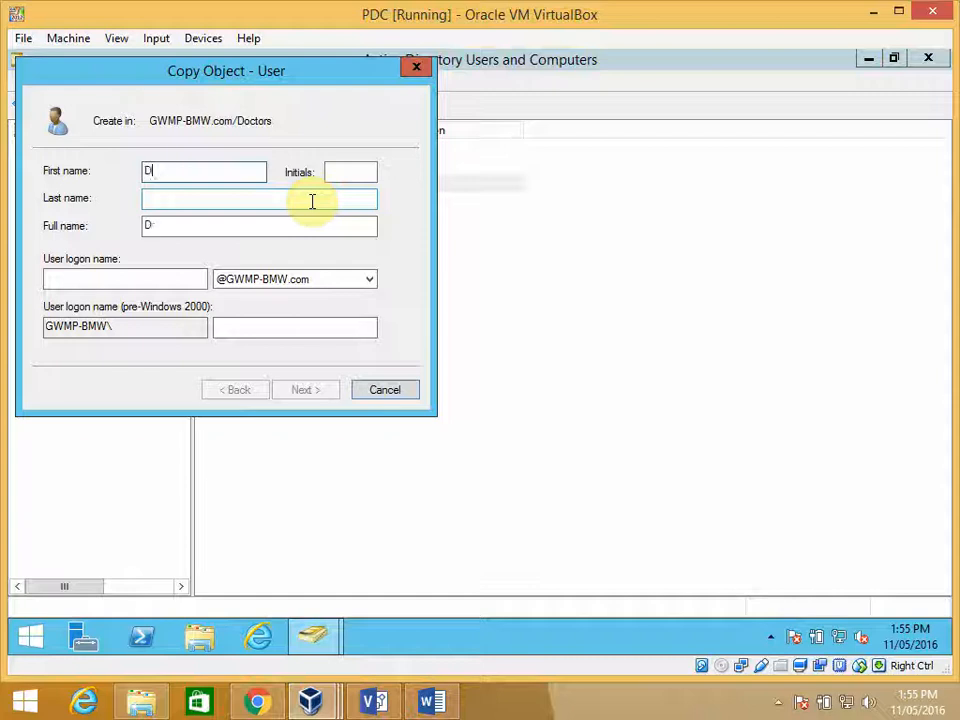
{"action": "type", "text": "Dr4"}
{"action": "key", "text": "Tab"}
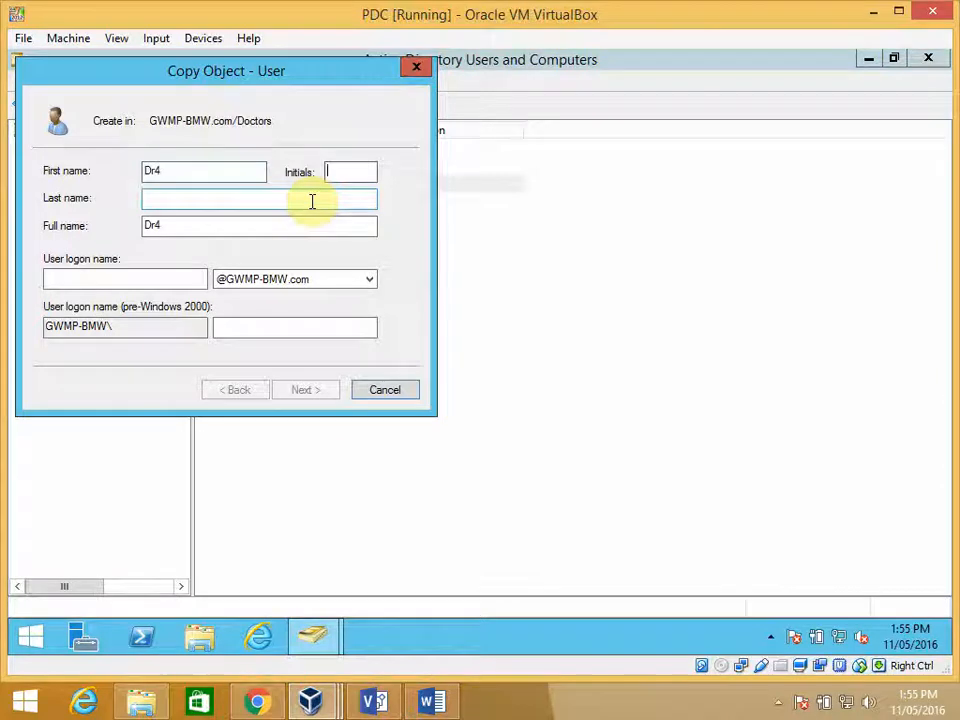
{"action": "key", "text": "Tab"}
{"action": "key", "text": "Tab"}
{"action": "key", "text": "Tab"}
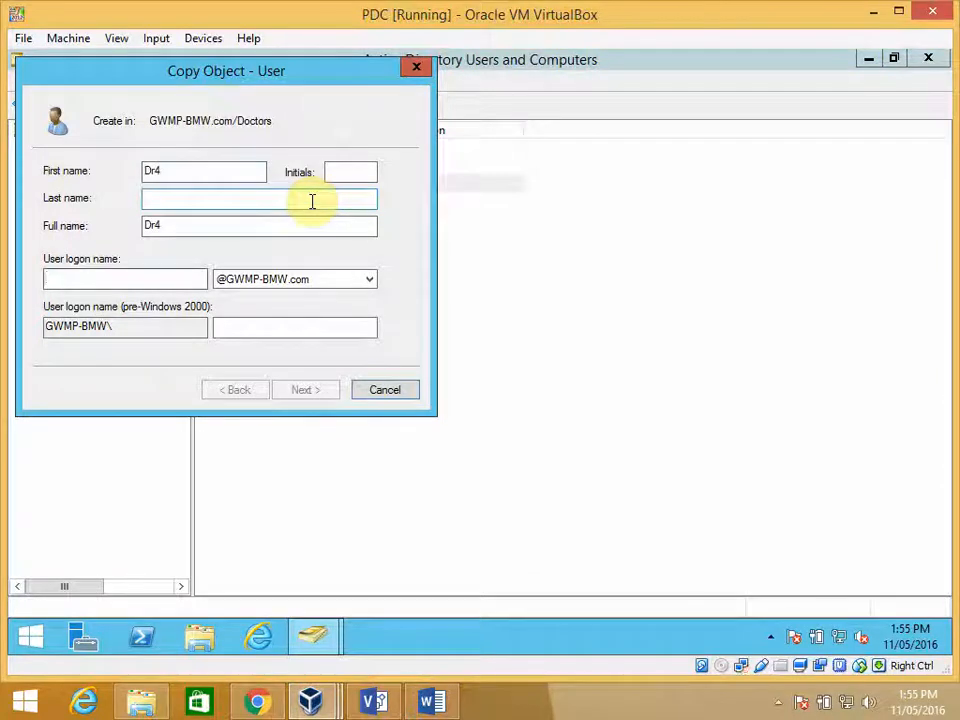
{"action": "type", "text": "Dr"}
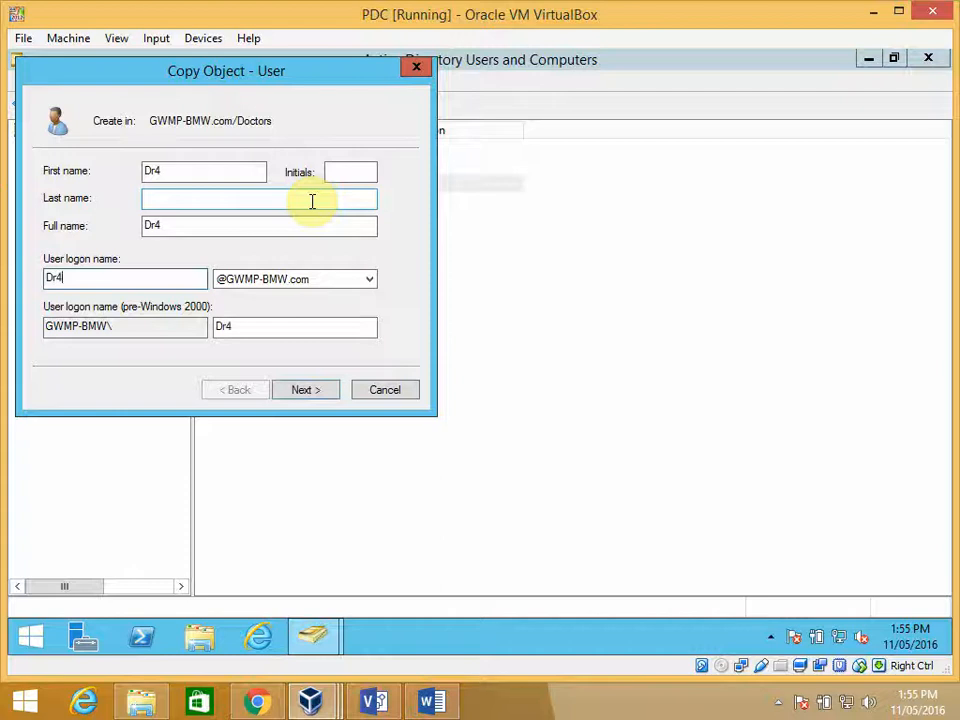
{"action": "type", "text": "4"}
{"action": "left_click", "coordinate": [305, 394]}
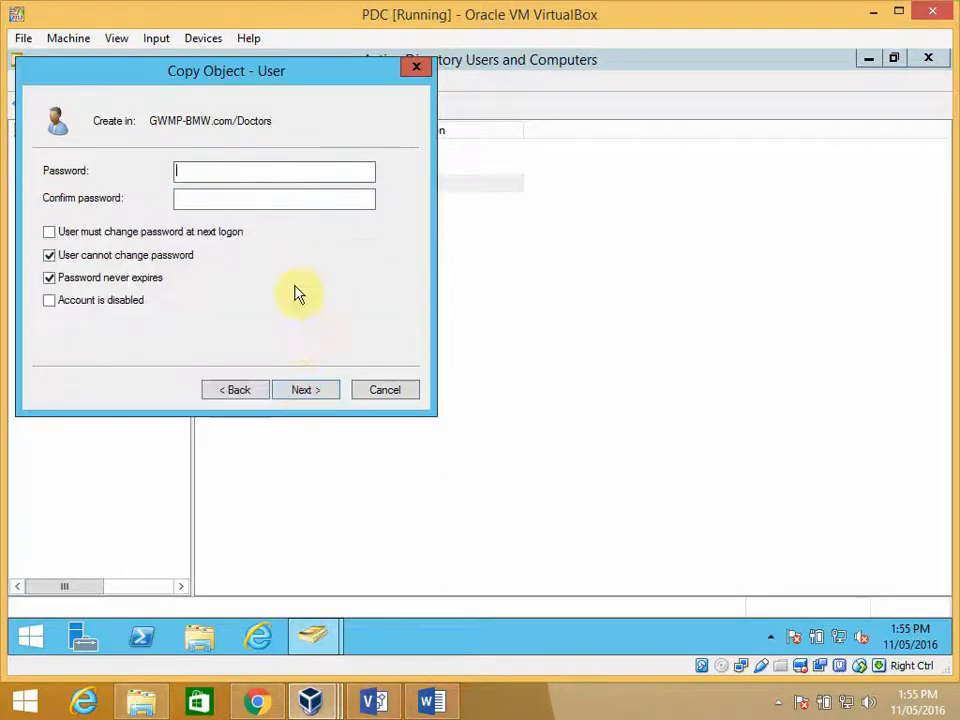
- Enter and confirm the account password for Dr4, keep the copied password options and create the user
{"action": "type", "text": "******"}
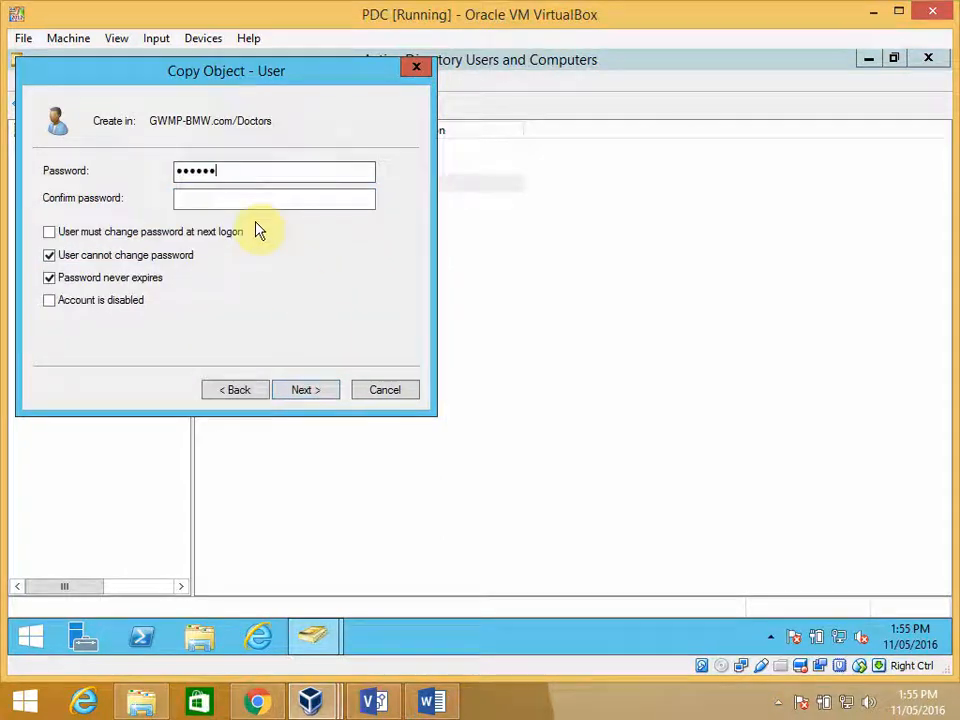
{"action": "type", "text": "***"}
{"action": "key", "text": "Tab"}
{"action": "type", "text": "*****"}
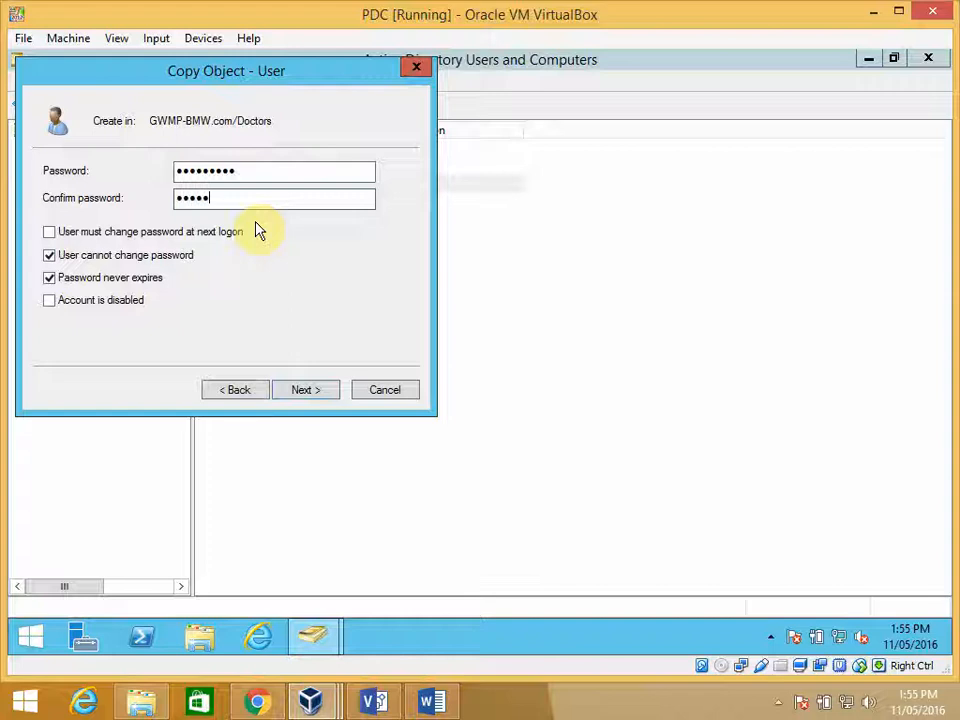
{"action": "type", "text": "****"}
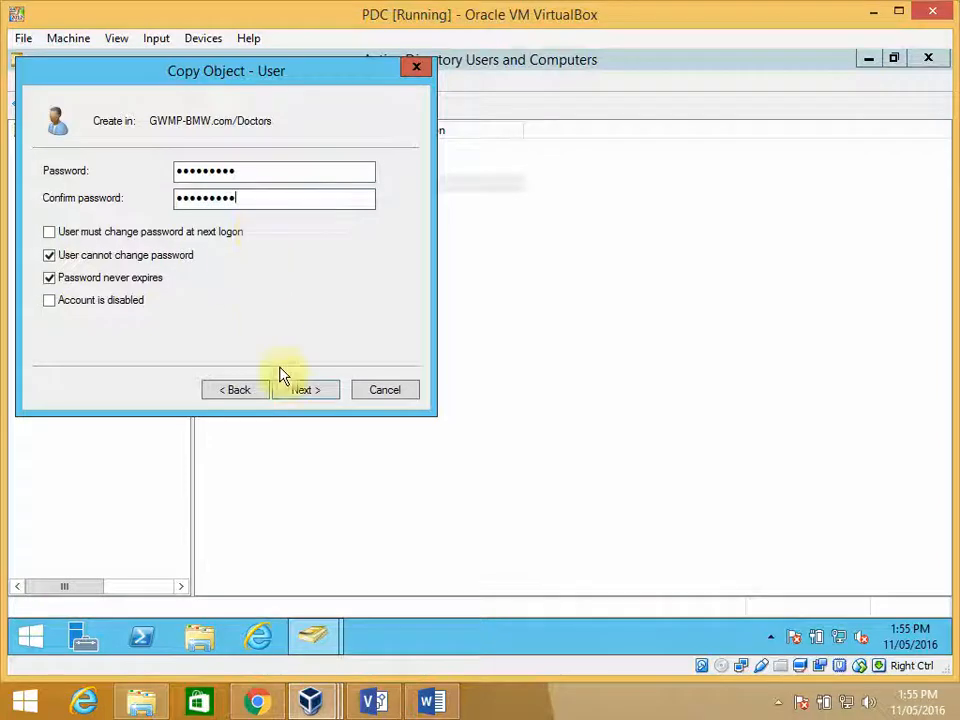
{"action": "left_click", "coordinate": [297, 391]}
{"action": "left_click", "coordinate": [305, 392]}
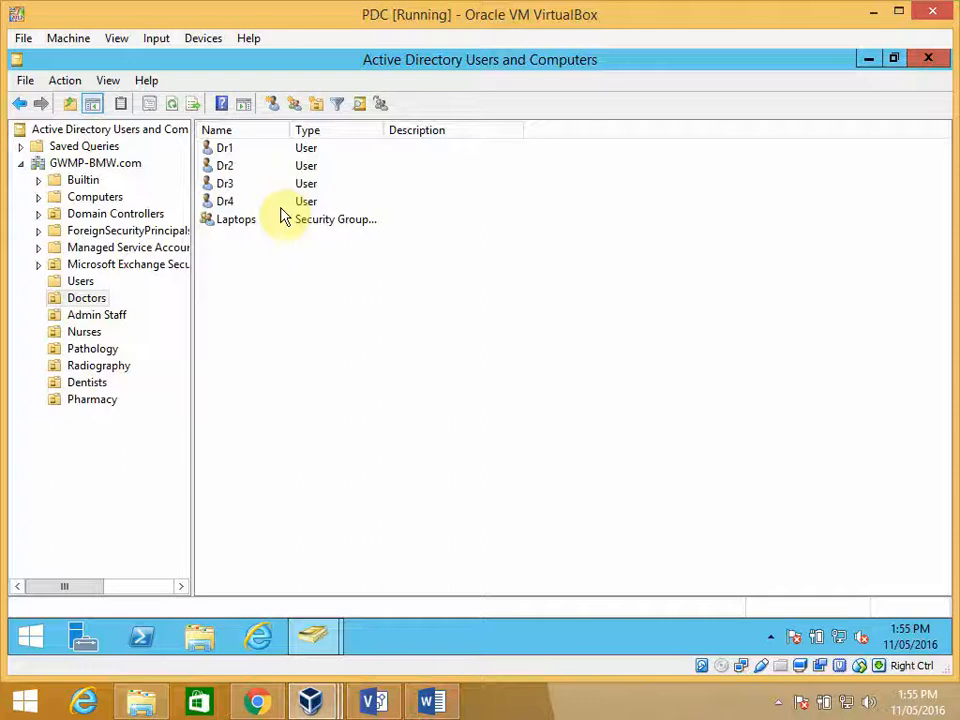
- Start adding the Dr1 and Dr2 users to a group, with the search location set to the Doctors organizational unit
{"action": "left_click", "coordinate": [232, 150]}
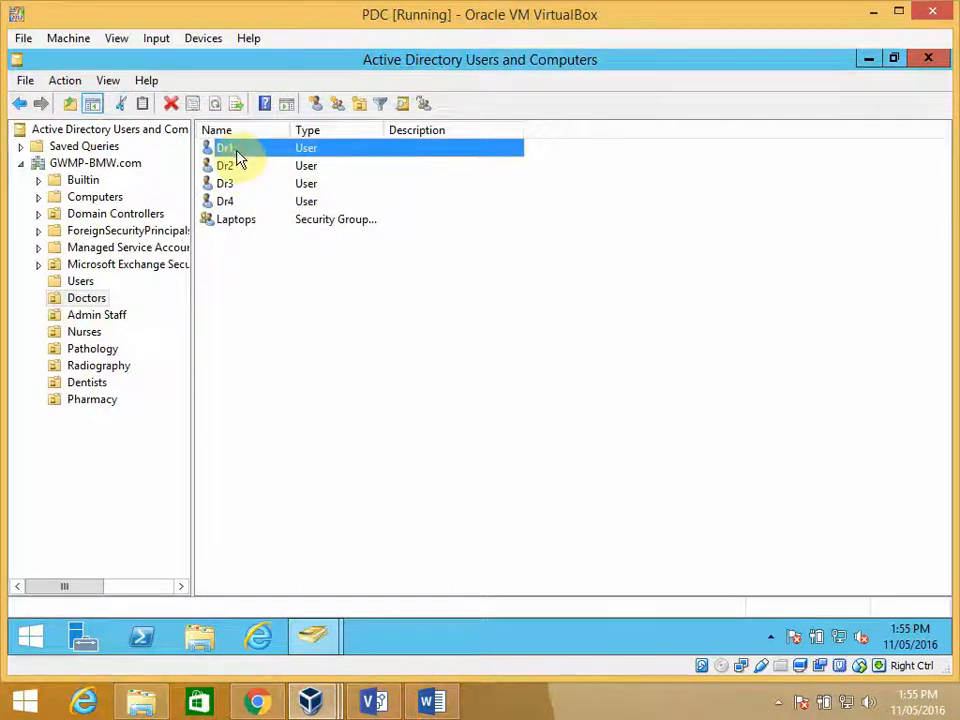
{"action": "left_click", "coordinate": [238, 168], "text": "ctrl"}
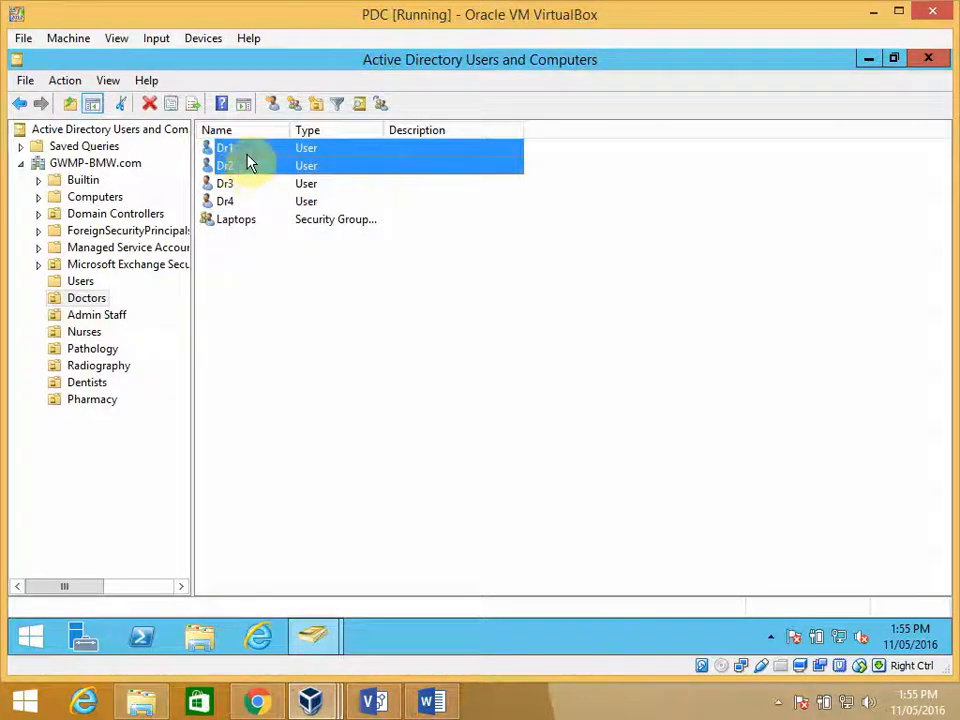
{"action": "right_click", "coordinate": [250, 165]}
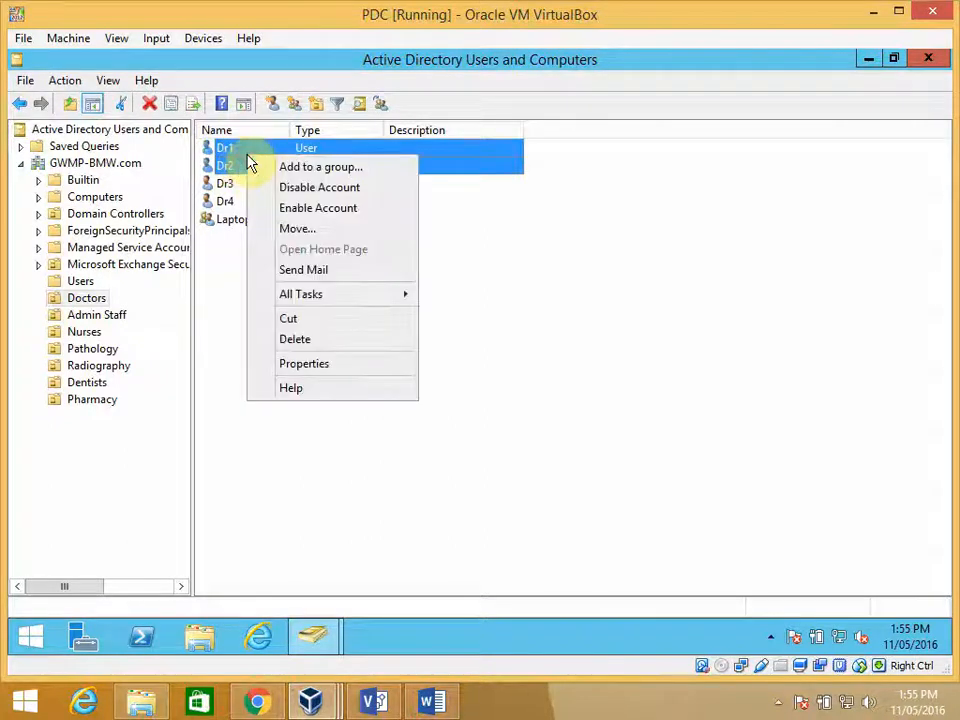
{"action": "left_click", "coordinate": [318, 170]}
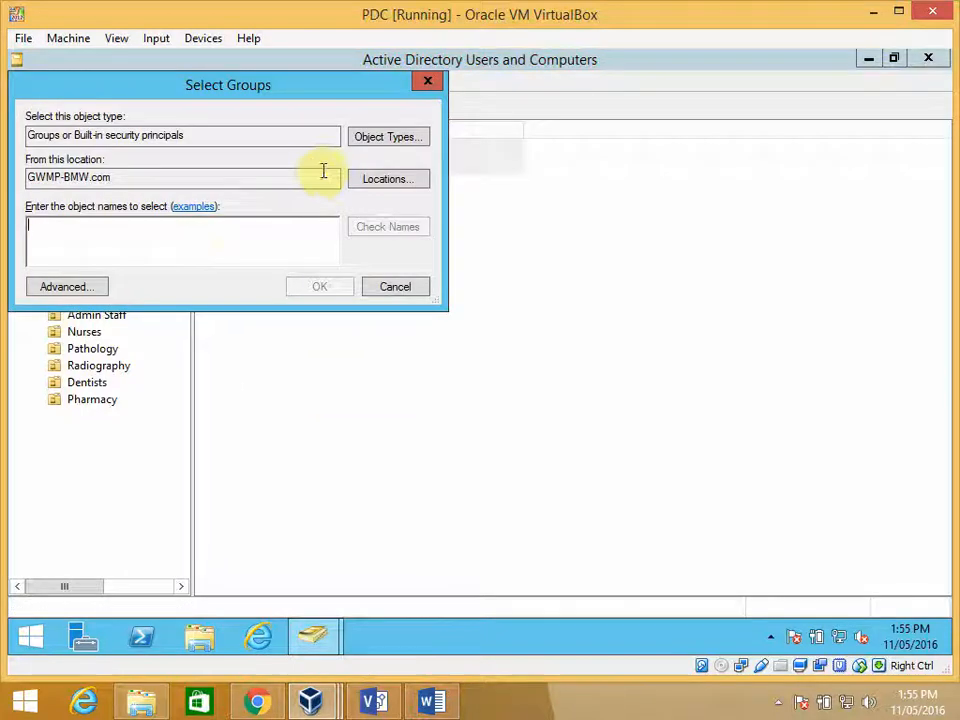
{"action": "left_click_drag", "start_coordinate": [300, 100], "coordinate": [507, 310]}
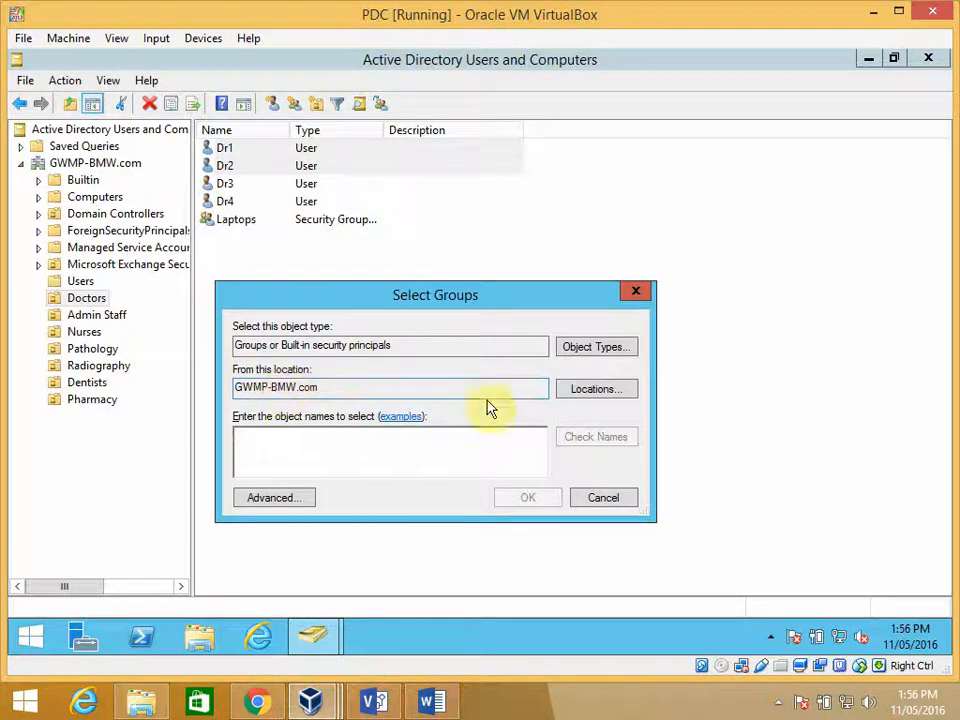
{"action": "left_click", "coordinate": [583, 391]}
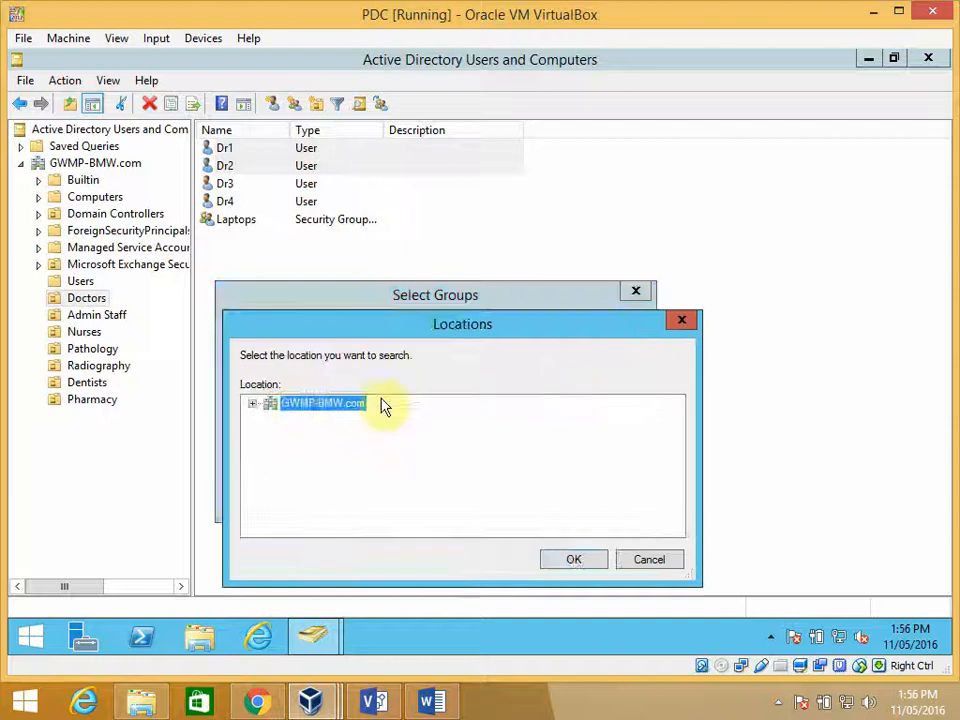
{"action": "left_click", "coordinate": [252, 404]}
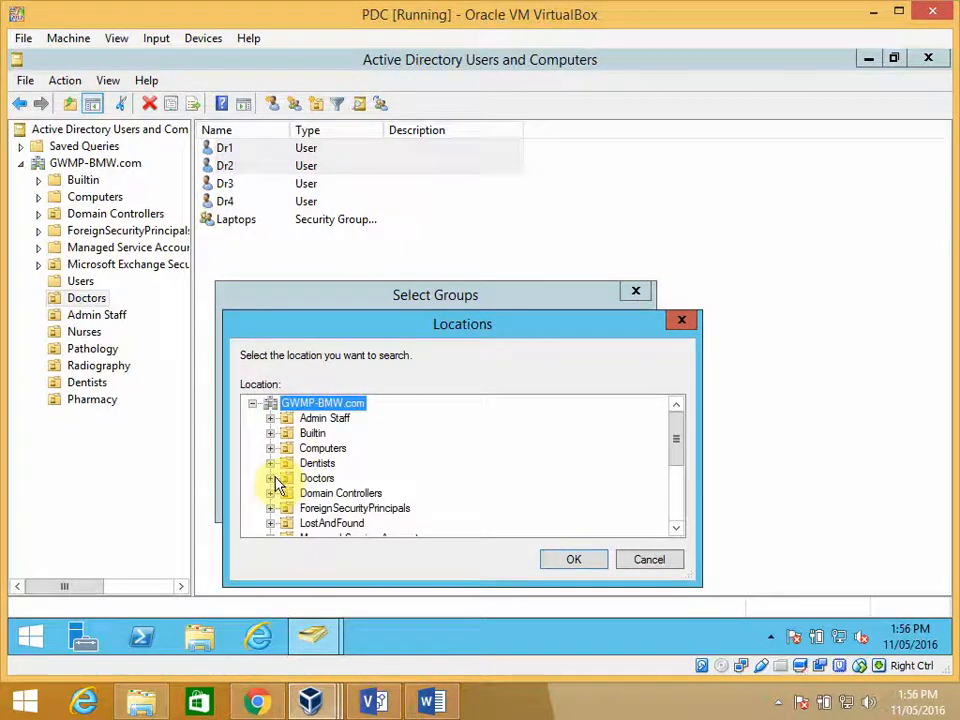
{"action": "left_click", "coordinate": [316, 478]}
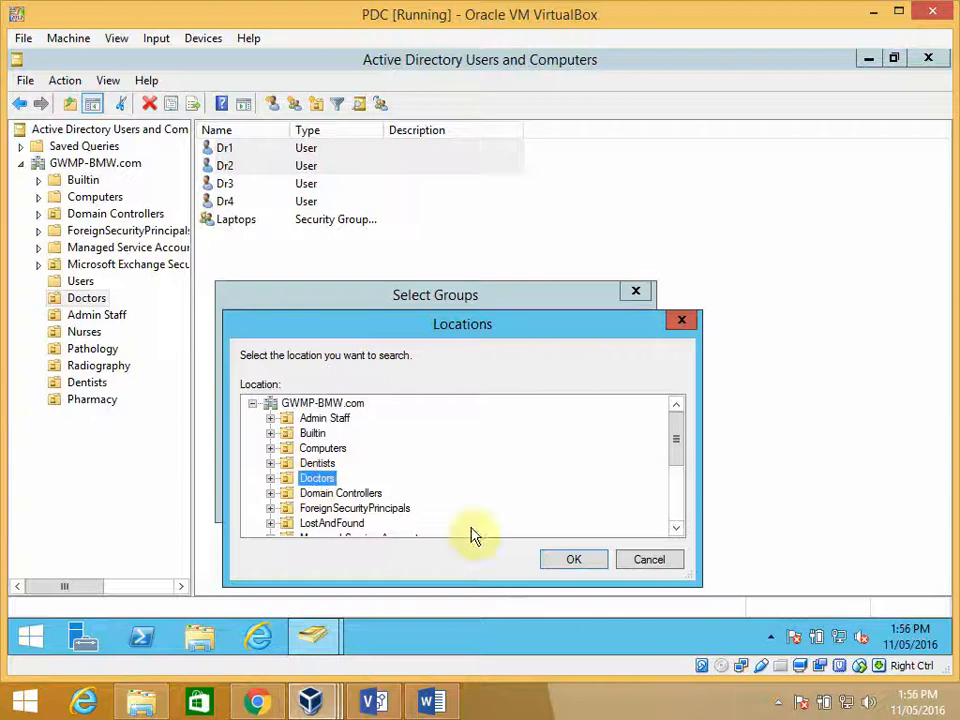
{"action": "left_click", "coordinate": [573, 560]}
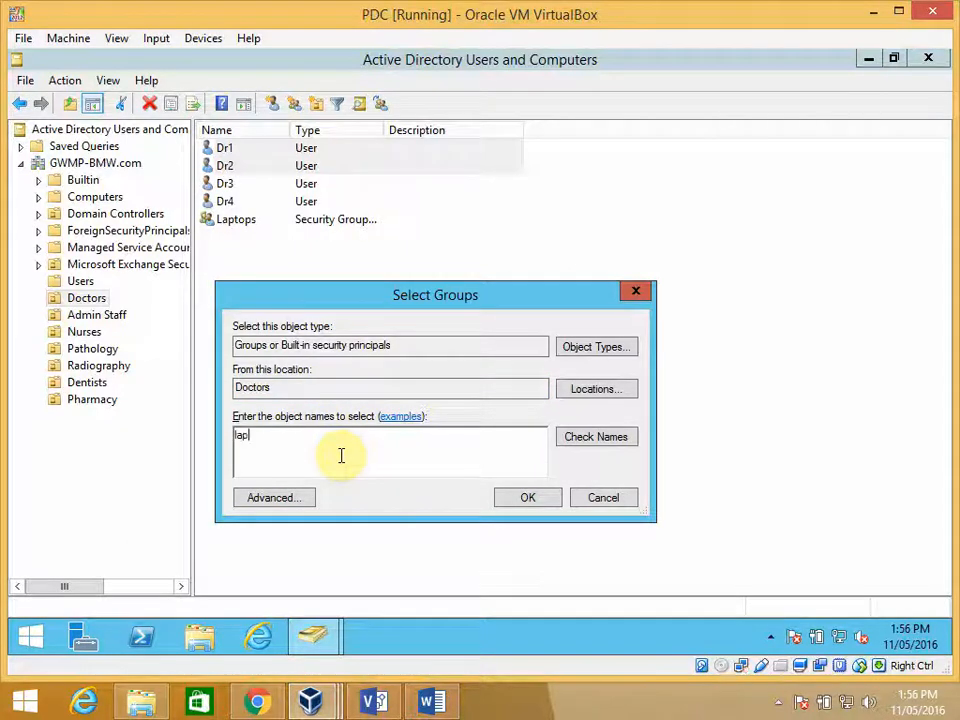
- Resolve the group name from "lap" and add both selected users to the Laptops group
{"action": "left_click", "coordinate": [589, 446]}
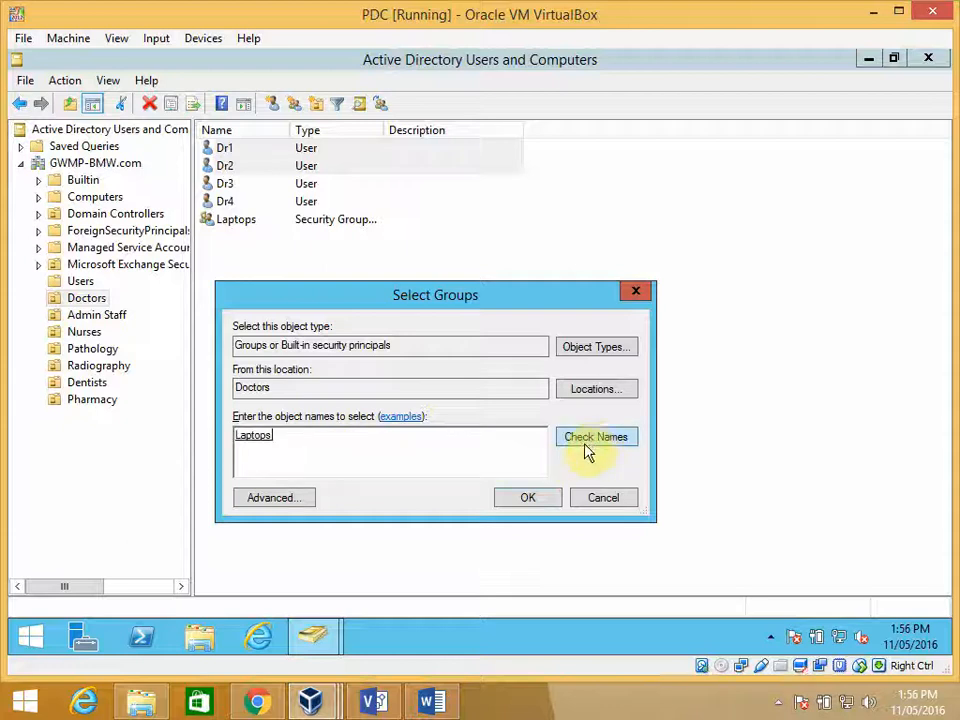
{"action": "left_click", "coordinate": [535, 503]}
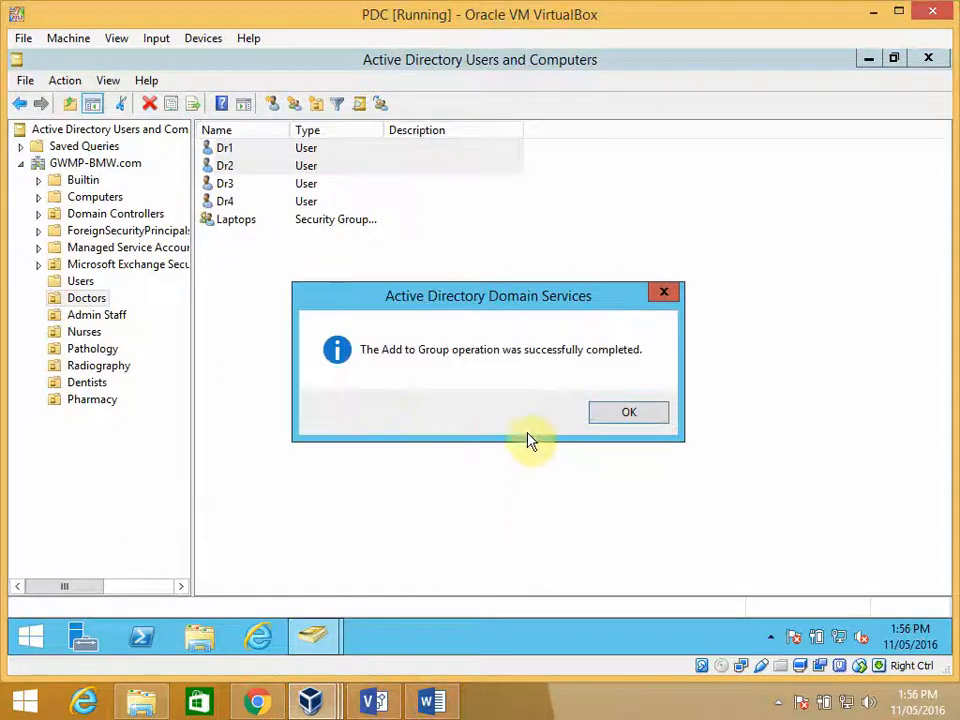
{"action": "left_click", "coordinate": [632, 414]}
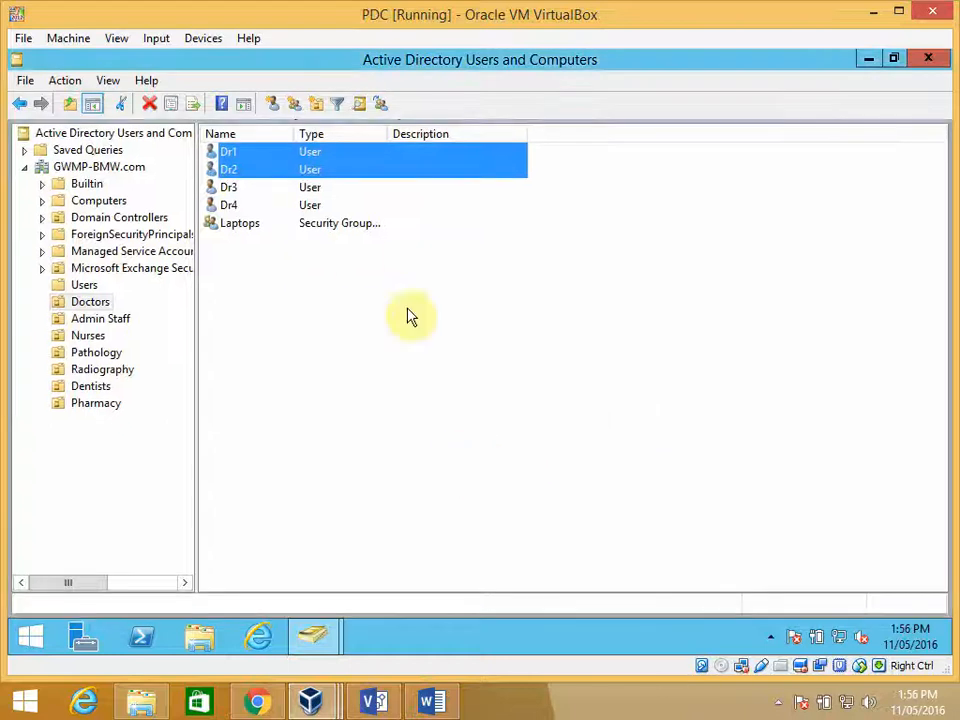
- Check the member list of the Laptops group for the added users, and close its properties
{"action": "left_click", "coordinate": [255, 280]}
{"action": "double_click", "coordinate": [246, 228]}
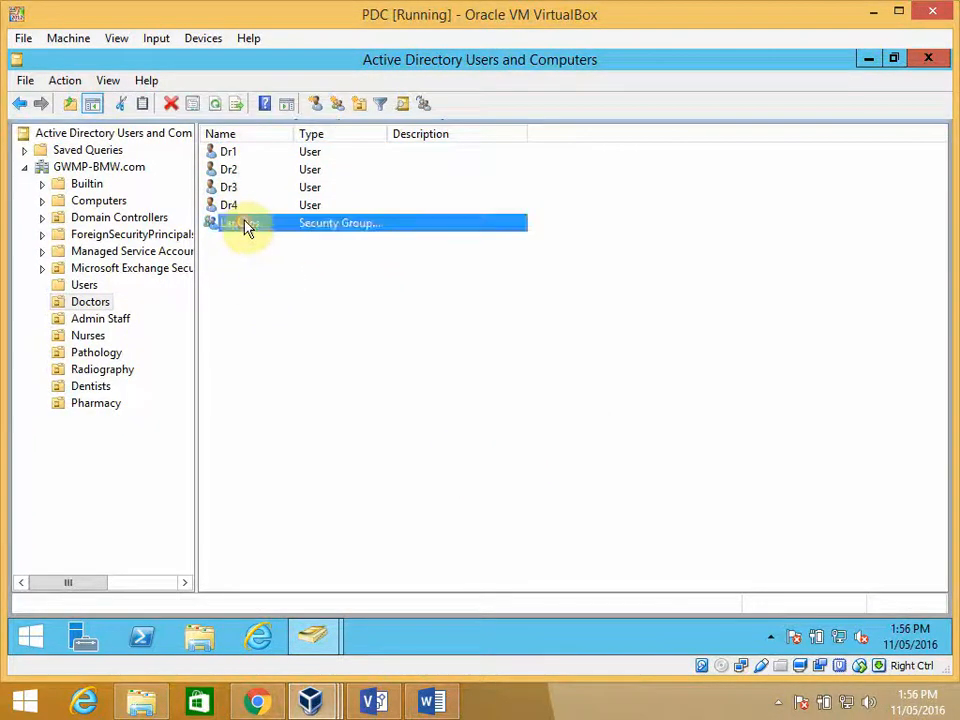
{"action": "left_click", "coordinate": [375, 163]}
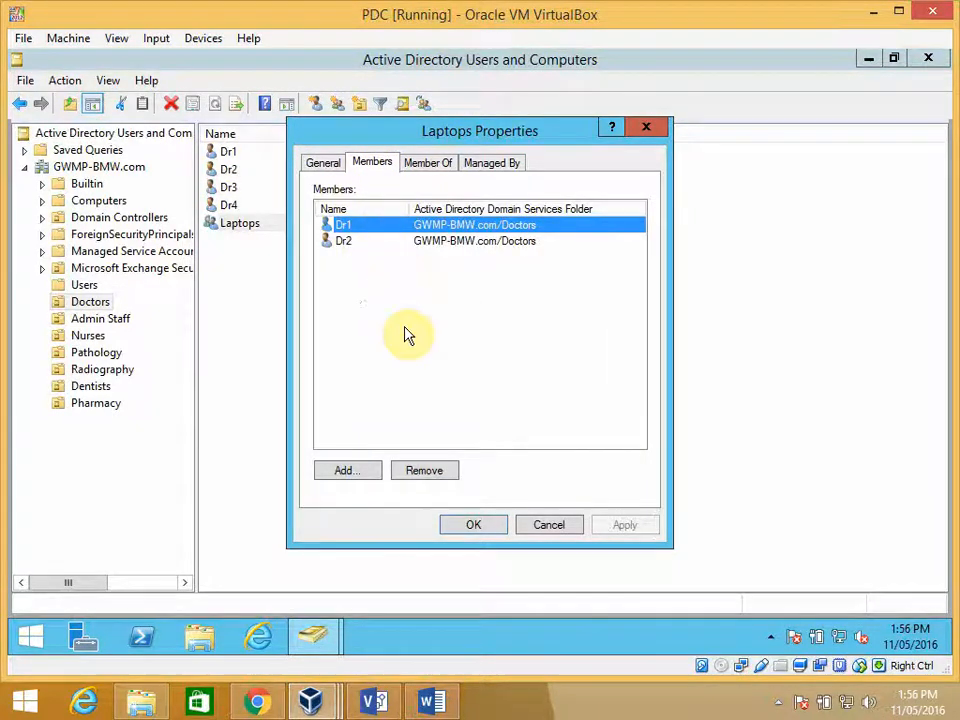
{"action": "left_click", "coordinate": [480, 525]}
{"action": "left_click", "coordinate": [398, 384]}
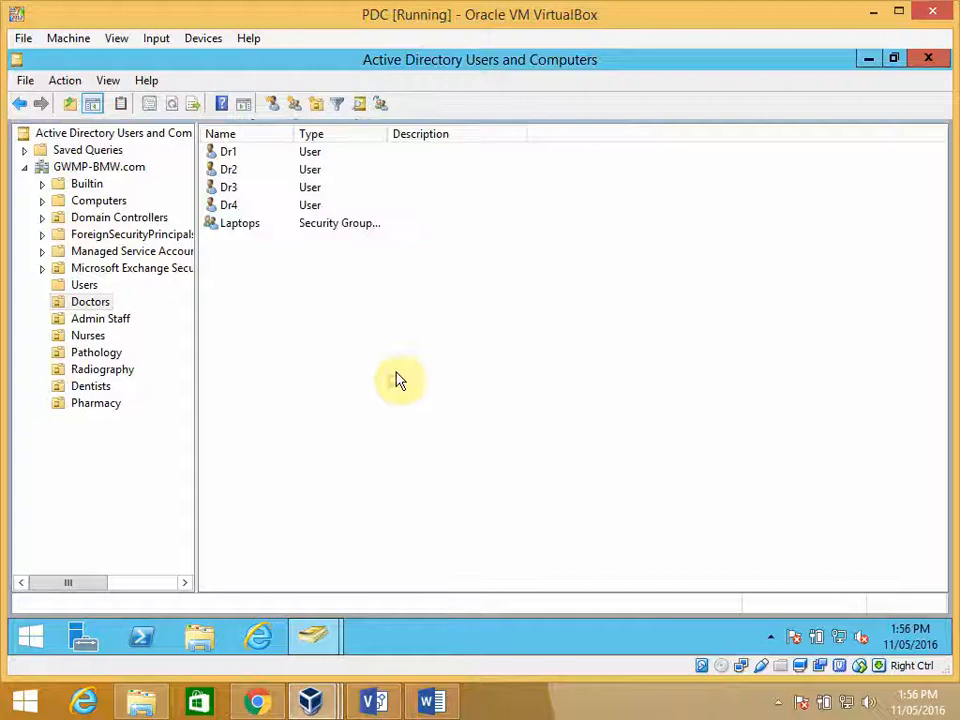
- Copy the Dr2 account as a new user with first name and logon name Dr5, continuing to the password settings
{"action": "right_click", "coordinate": [238, 172]}
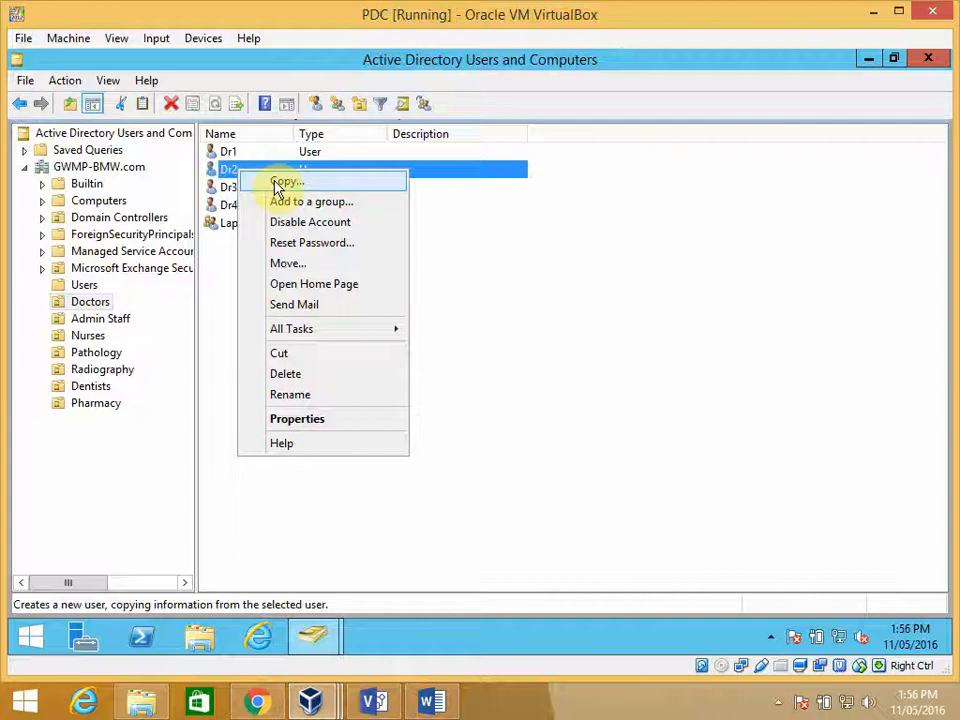
{"action": "left_click", "coordinate": [280, 182]}
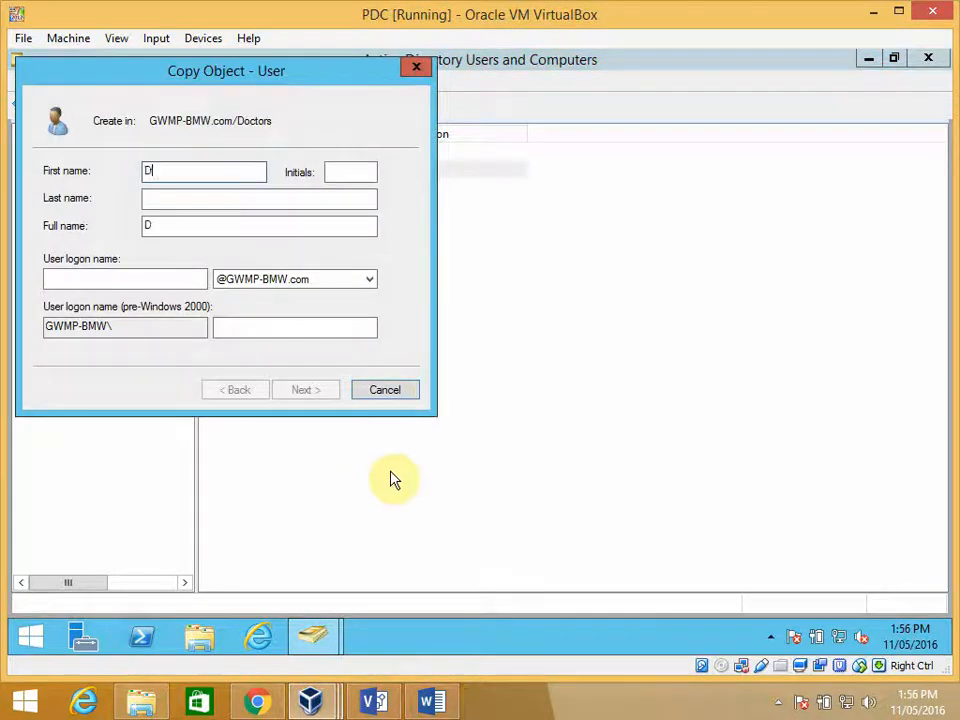
{"action": "type", "text": "Dr5"}
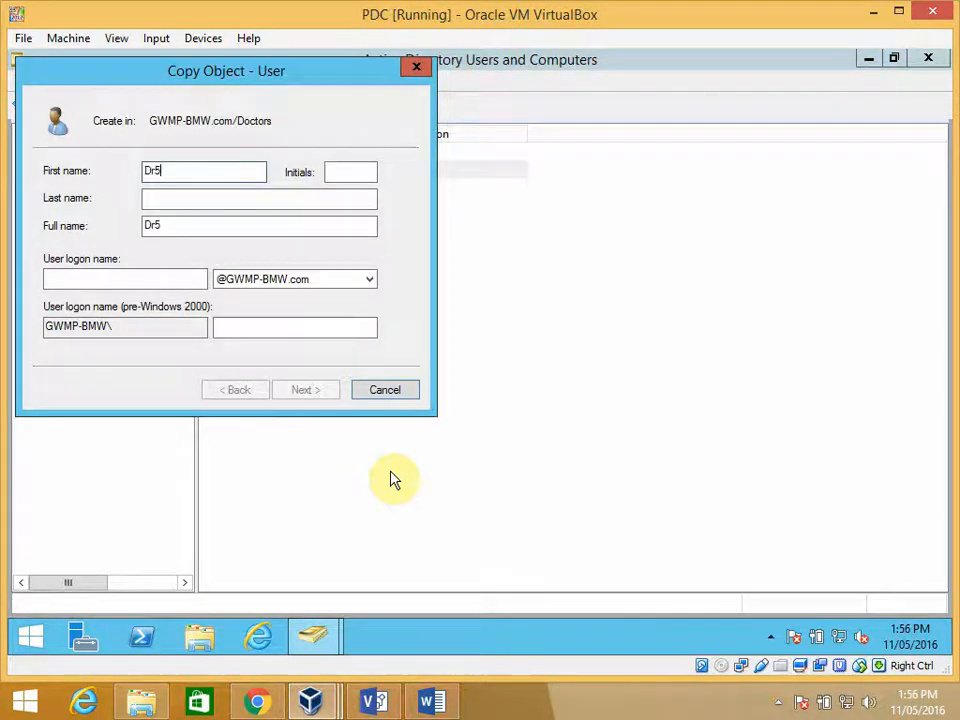
{"action": "left_click", "coordinate": [196, 278]}
{"action": "type", "text": "Dr5"}
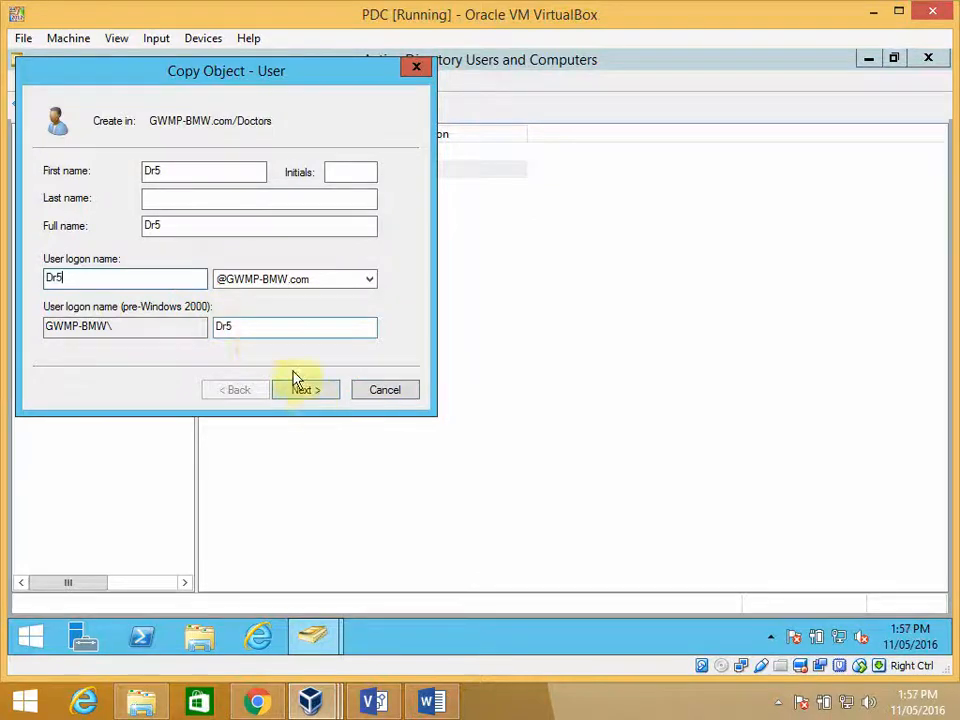
{"action": "left_click", "coordinate": [306, 390]}
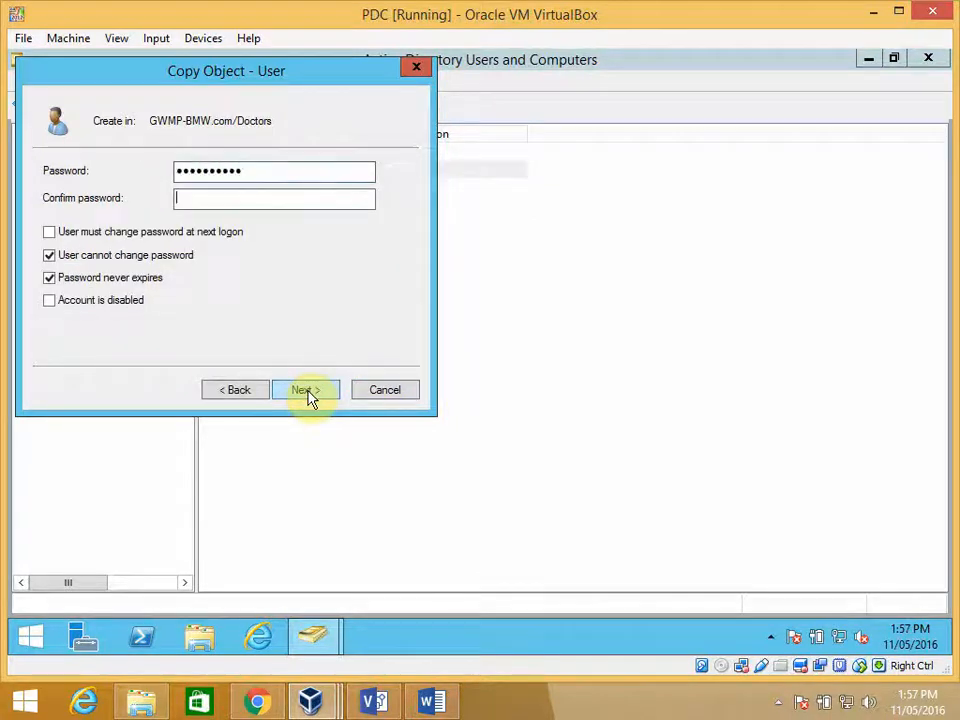
- Try to set and confirm the account password for Dr5
{"action": "type", "text": "*****"}
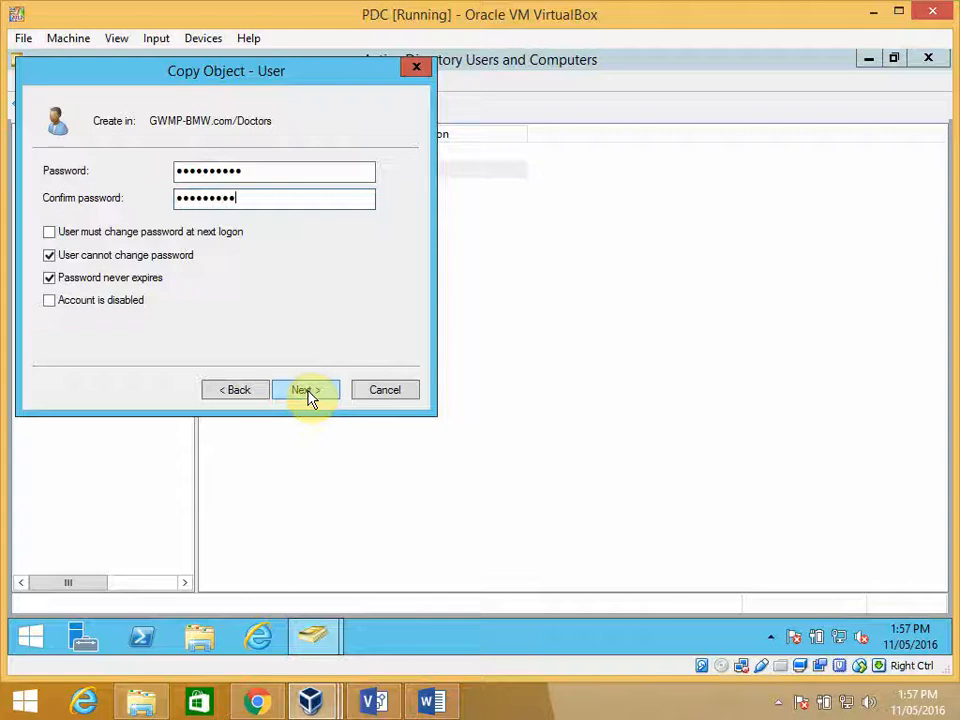
{"action": "left_click", "coordinate": [310, 397]}
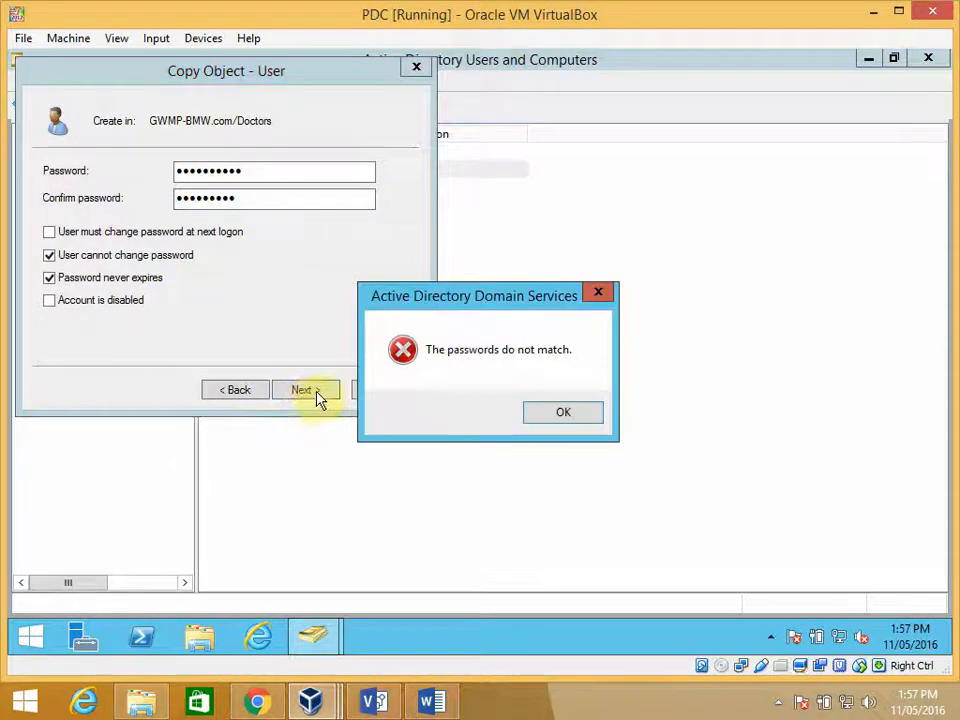
{"action": "left_click", "coordinate": [537, 415]}
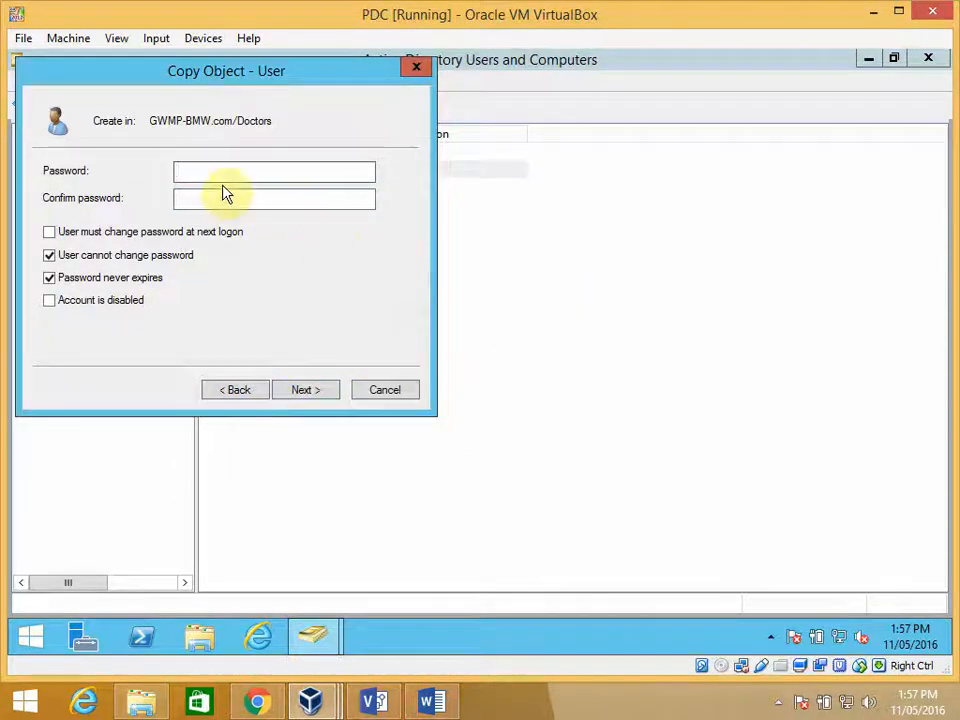
- Enter and confirm the account password for Dr5, keep the copied password options and create the user
{"action": "type", "text": "*"}
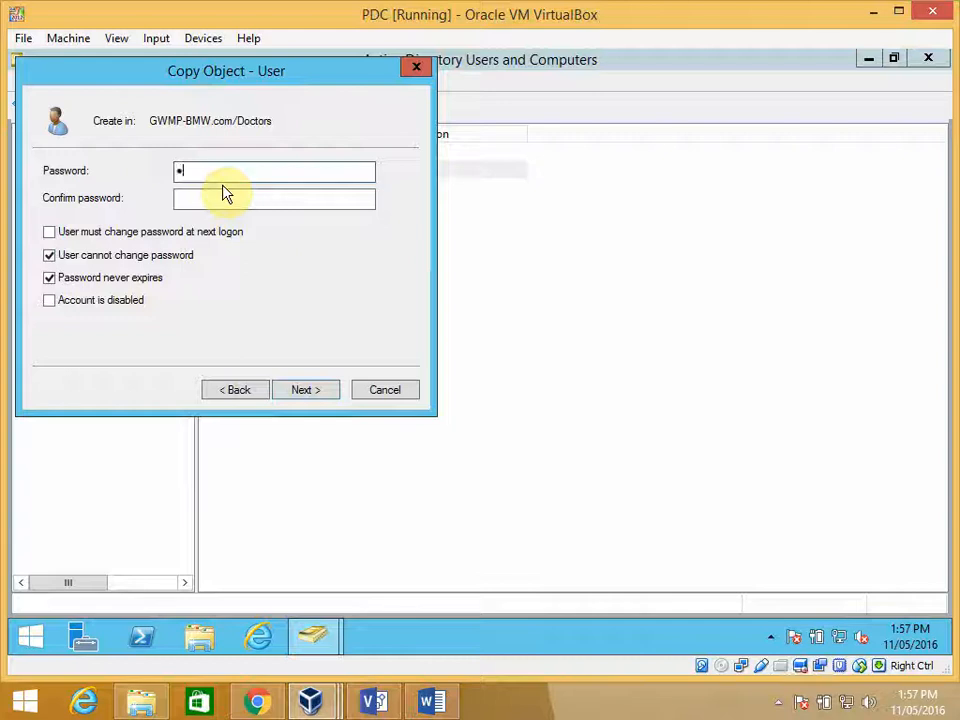
{"action": "type", "text": "********"}
{"action": "key", "text": "Tab"}
{"action": "type", "text": "******"}
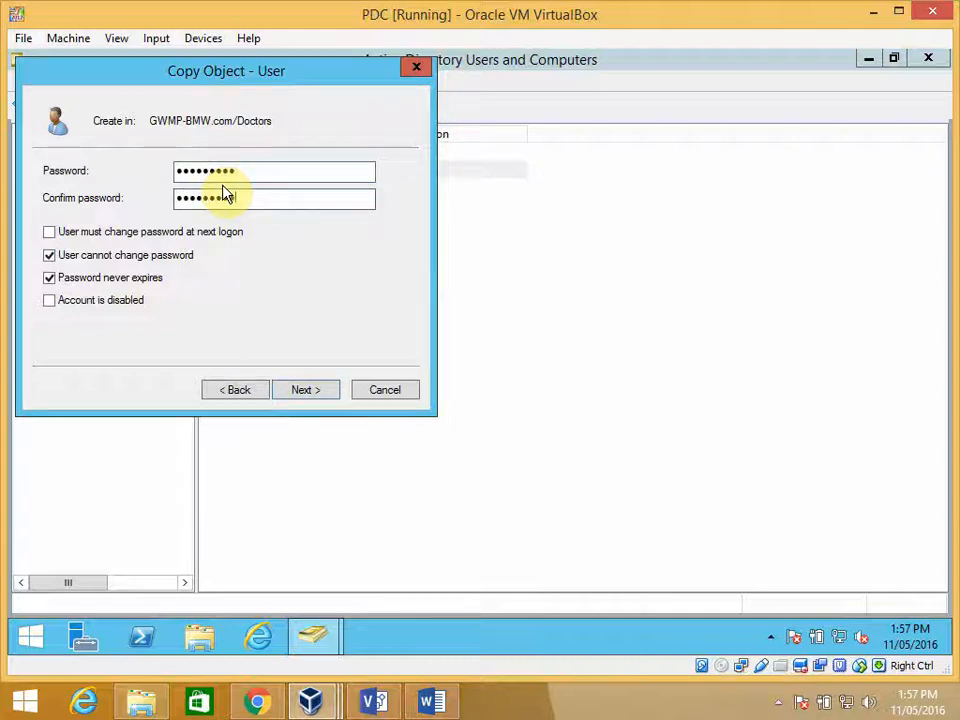
{"action": "type", "text": "***"}
{"action": "left_click", "coordinate": [304, 390]}
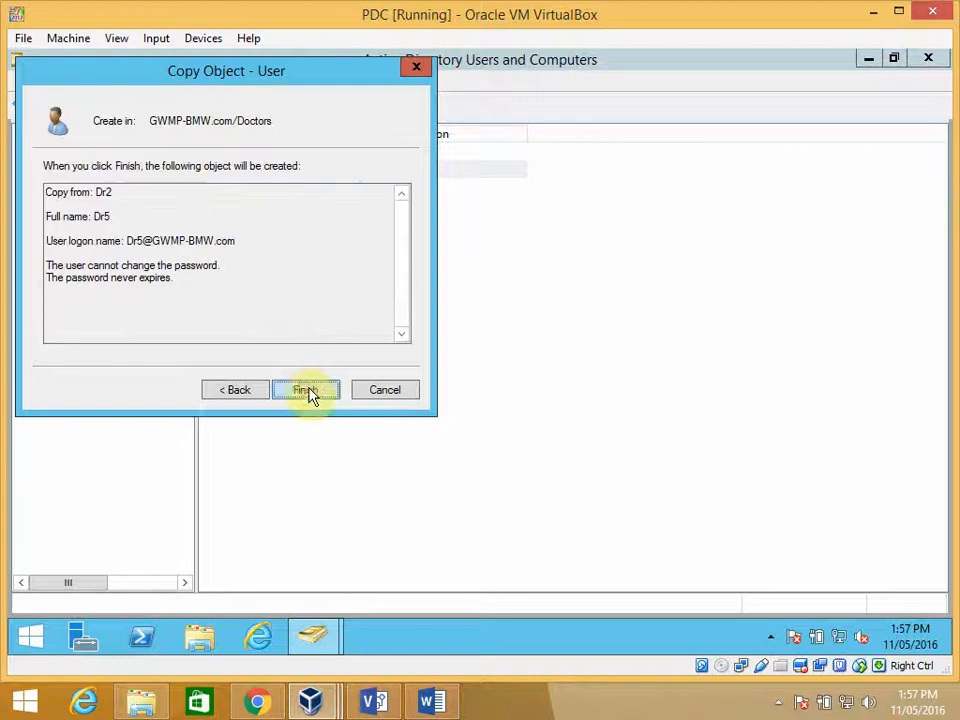
{"action": "left_click", "coordinate": [311, 389]}
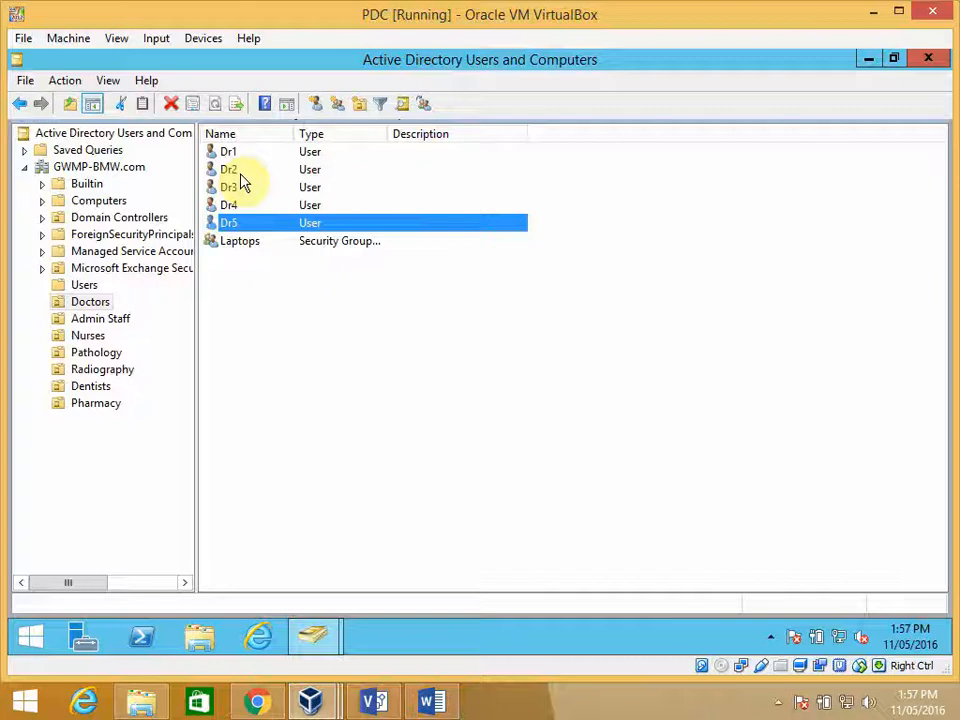
- Check whether the copied account Dr5 is in the Laptops group's member list, and close the group's properties
{"action": "double_click", "coordinate": [250, 247]}
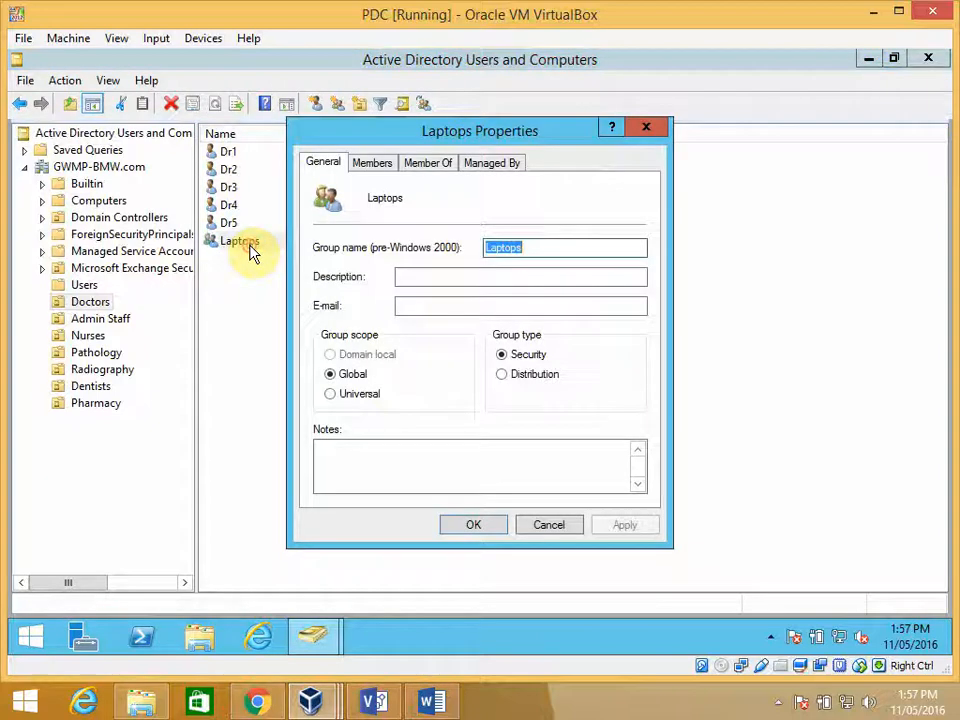
{"action": "left_click", "coordinate": [374, 166]}
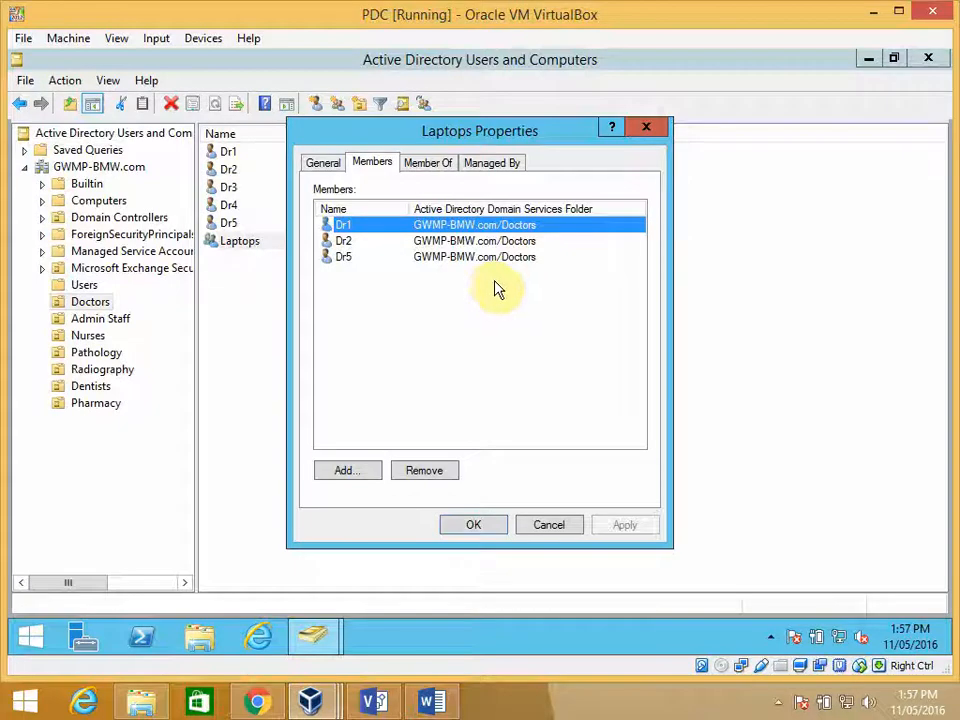
{"action": "left_click", "coordinate": [476, 526]}
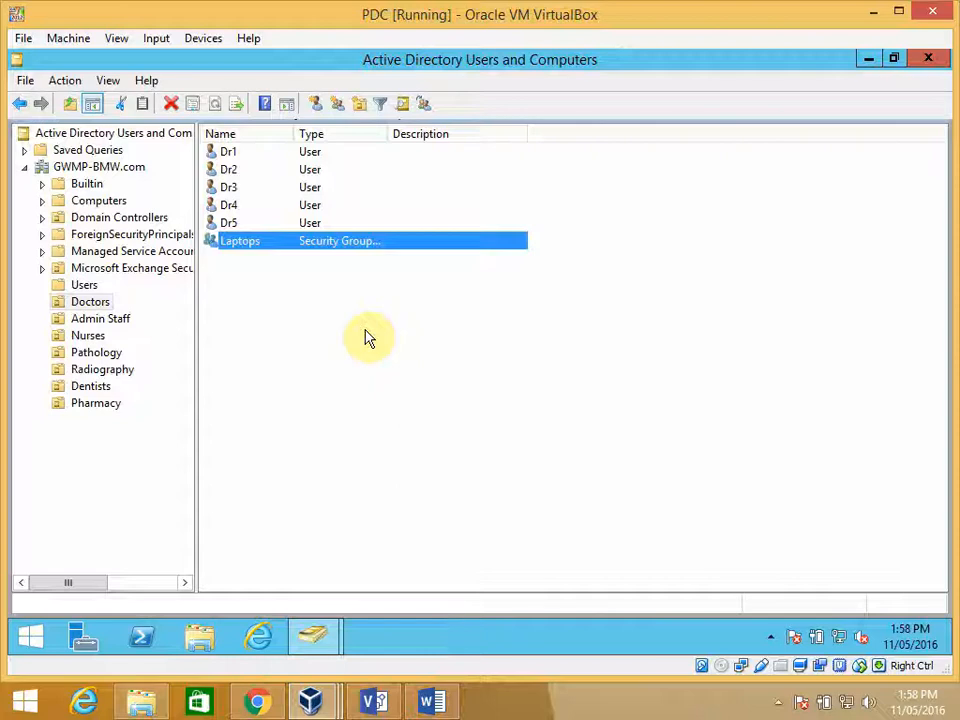
{"action": "left_click", "coordinate": [426, 326]}
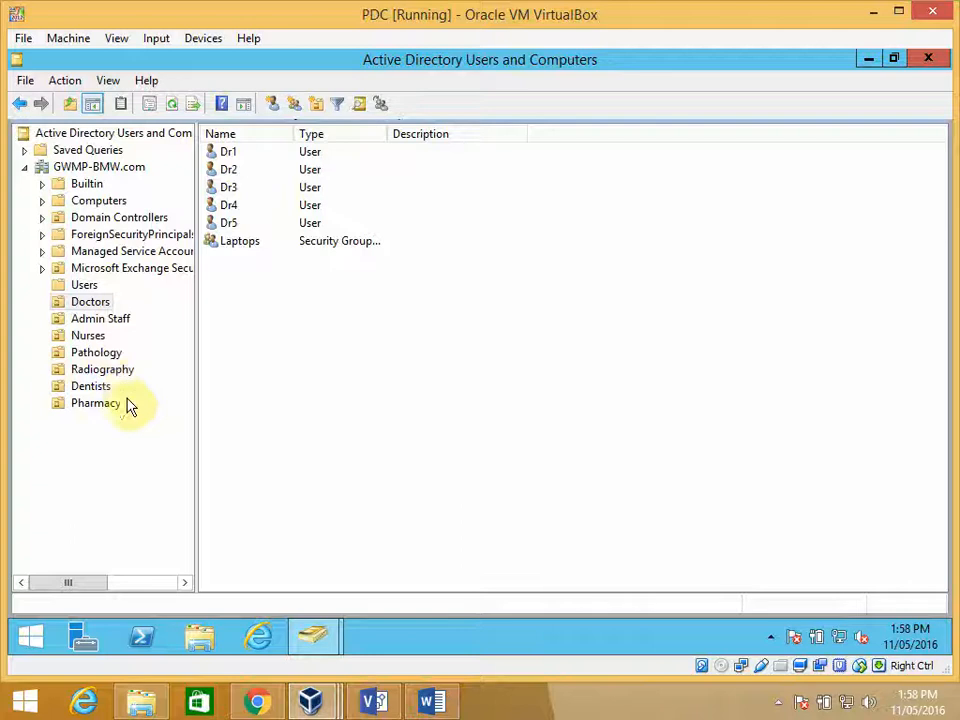
- Start a new computer object in the Doctors organizational unit and name it WS-D1
{"action": "right_click", "coordinate": [242, 272]}
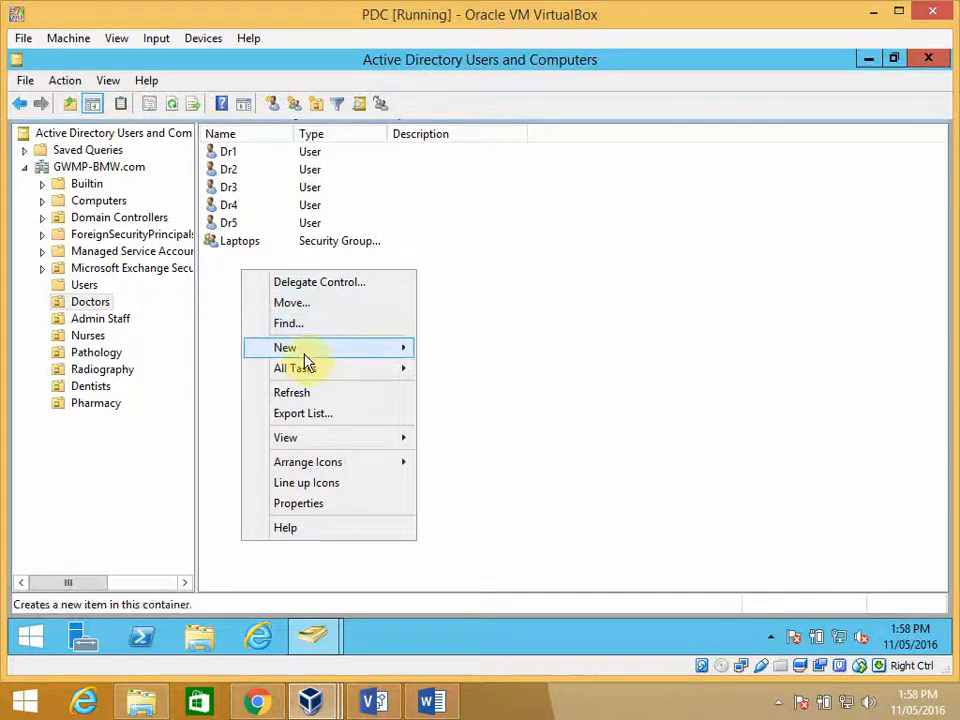
{"action": "mouse_move", "coordinate": [350, 350]}
{"action": "left_click", "coordinate": [465, 347]}
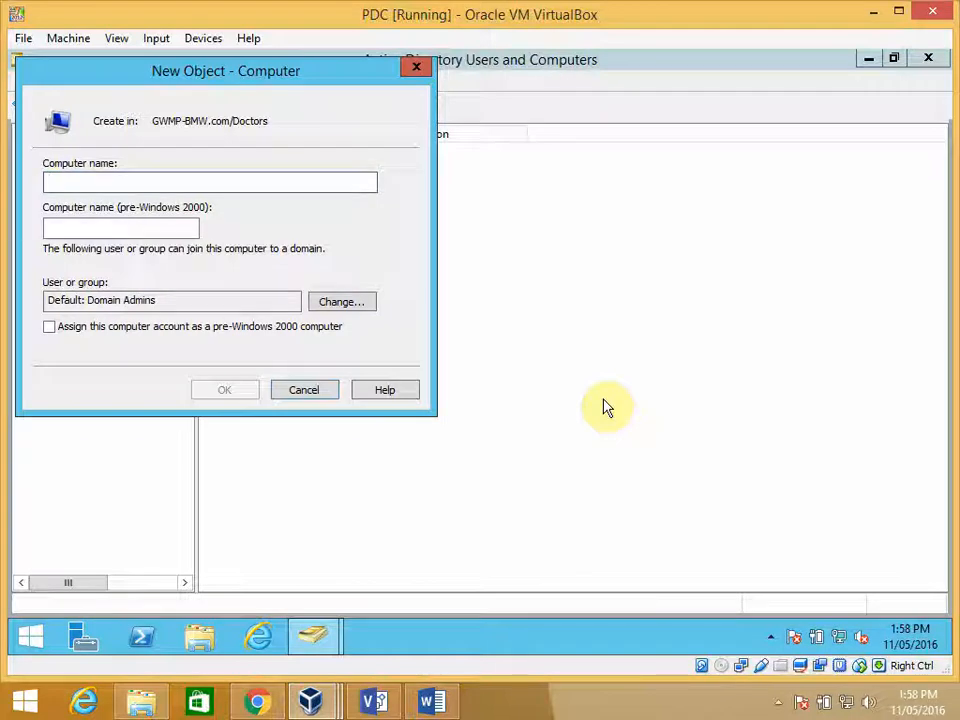
{"action": "type", "text": "Dr"}
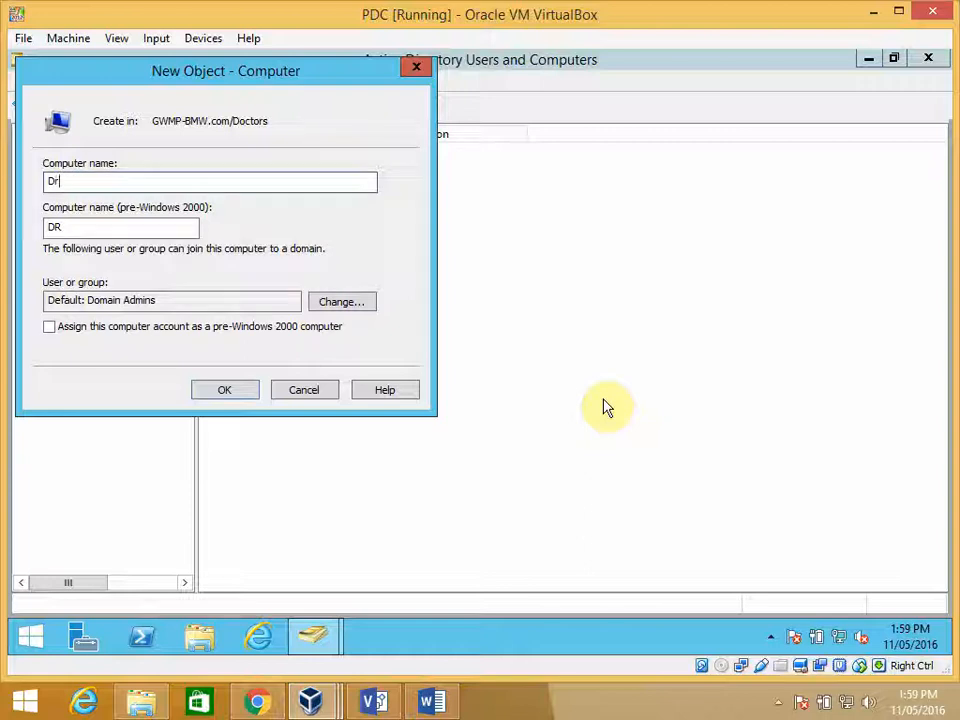
{"action": "key", "text": "BackSpace"}
{"action": "key", "text": "BackSpace"}
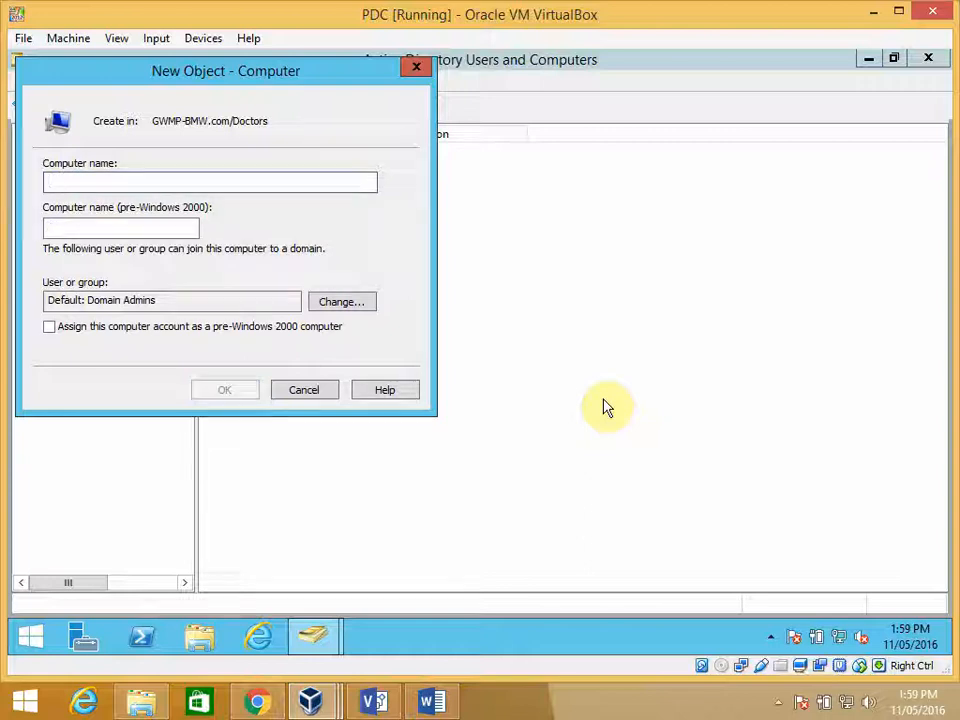
{"action": "type", "text": "WS"}
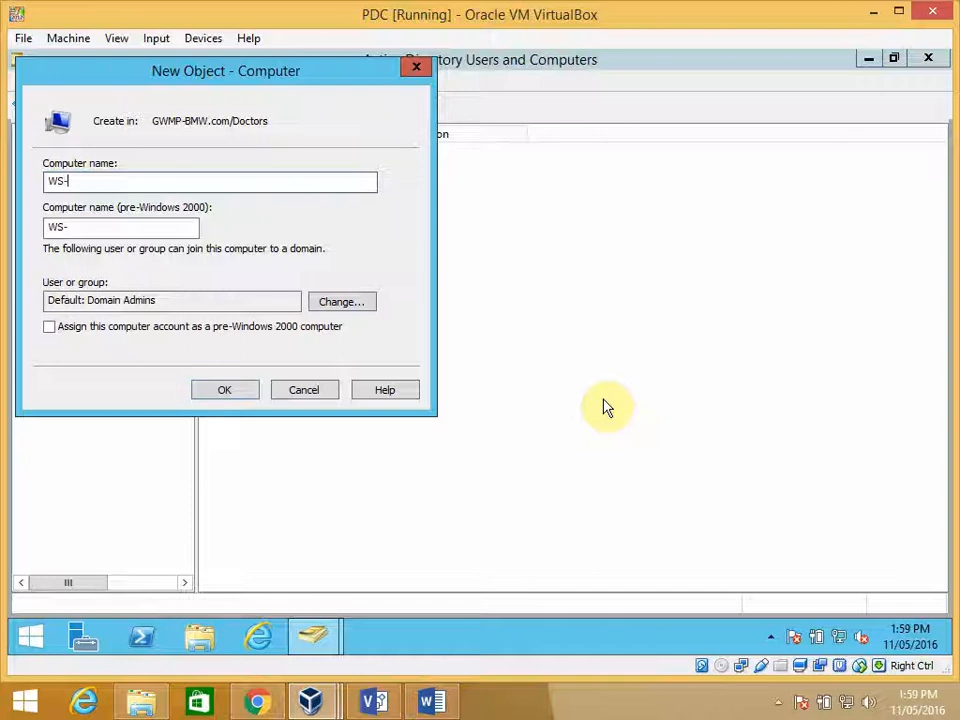
{"action": "type", "text": "-DR"}
{"action": "key", "text": "BackSpace"}
{"action": "type", "text": "1"}
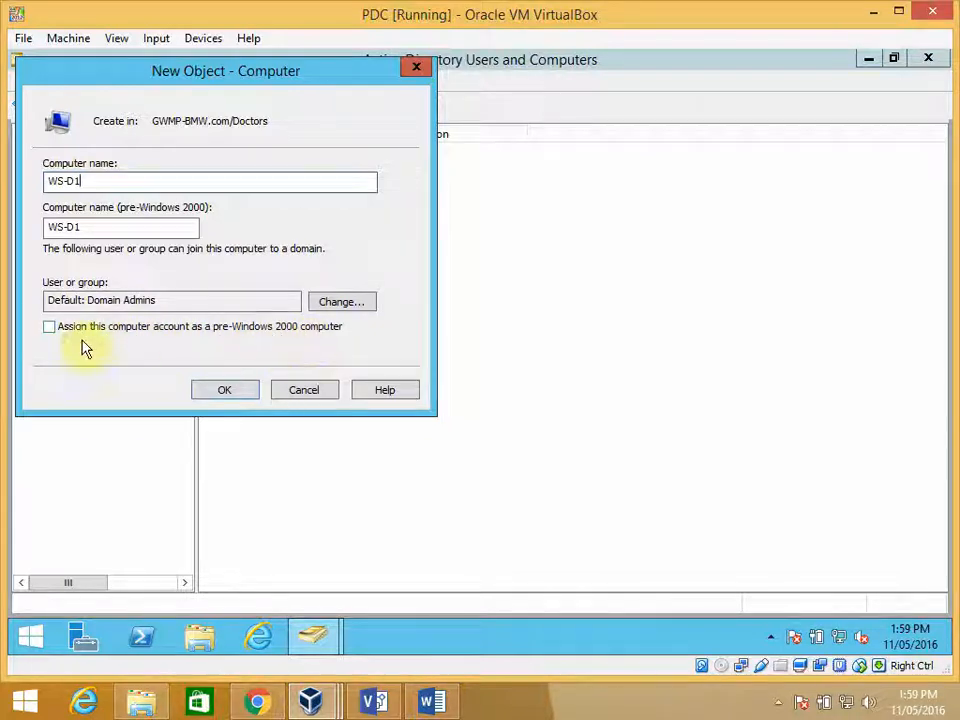
{"action": "left_click", "coordinate": [340, 306]}
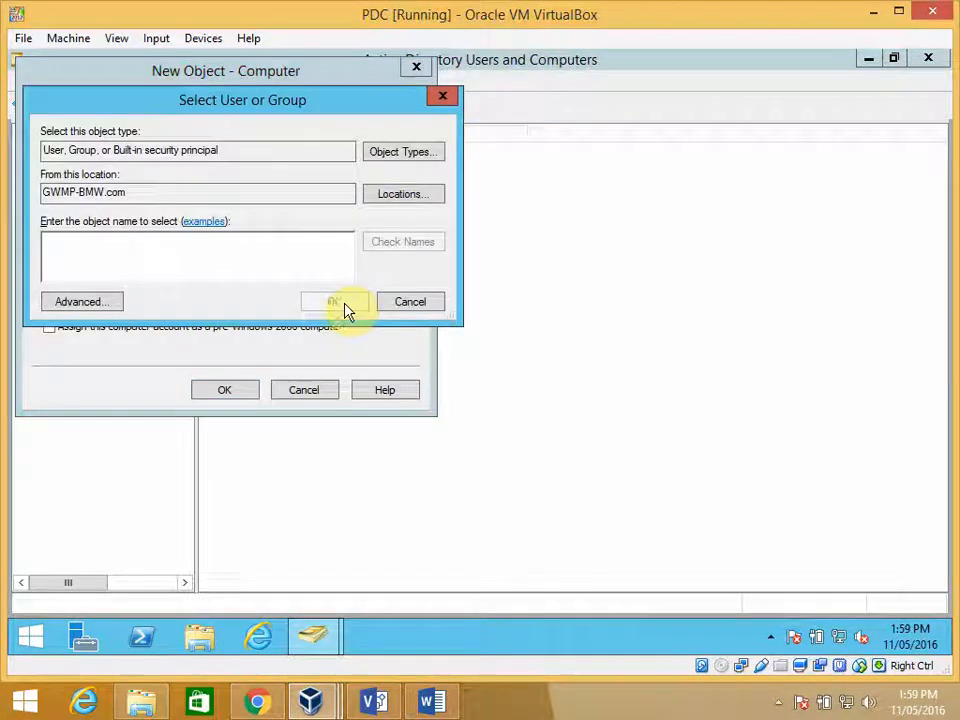
{"action": "left_click", "coordinate": [389, 200]}
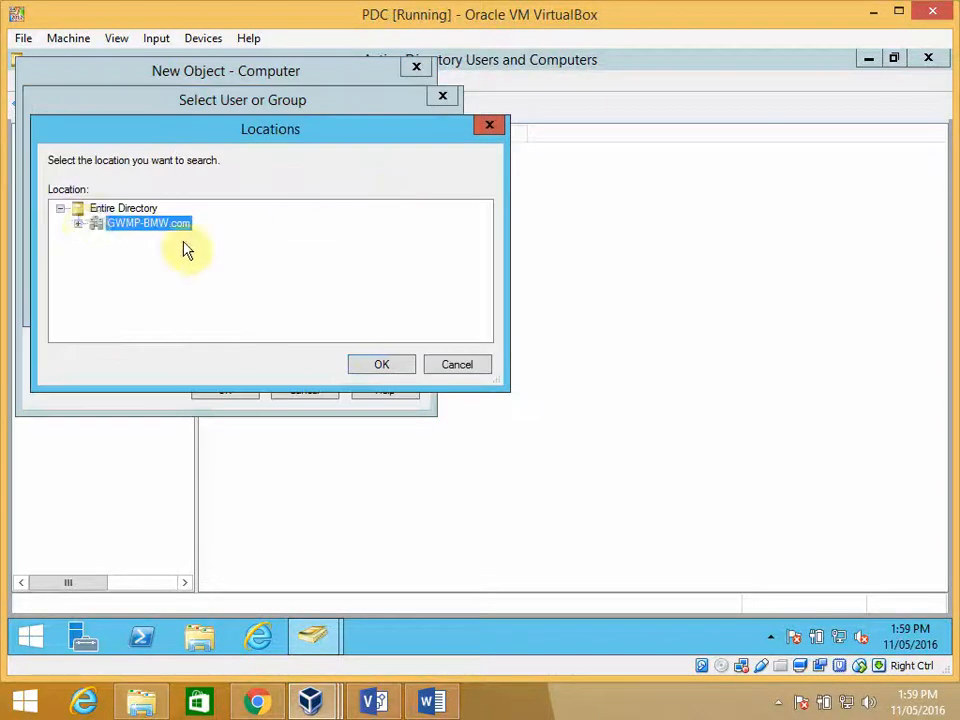
{"action": "left_click", "coordinate": [79, 223]}
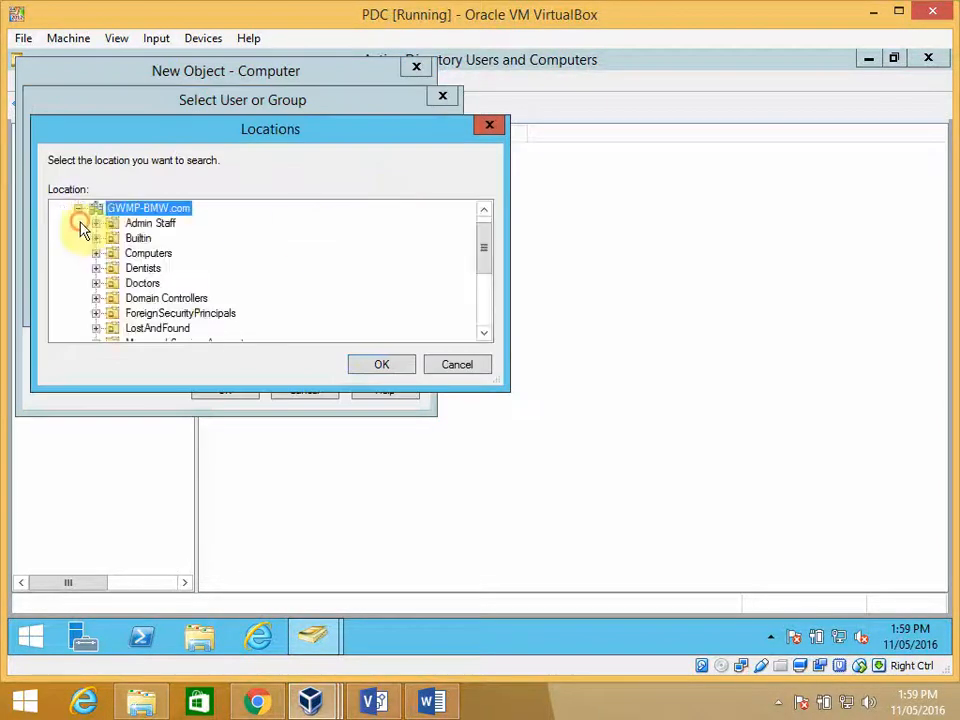
{"action": "left_click", "coordinate": [141, 284]}
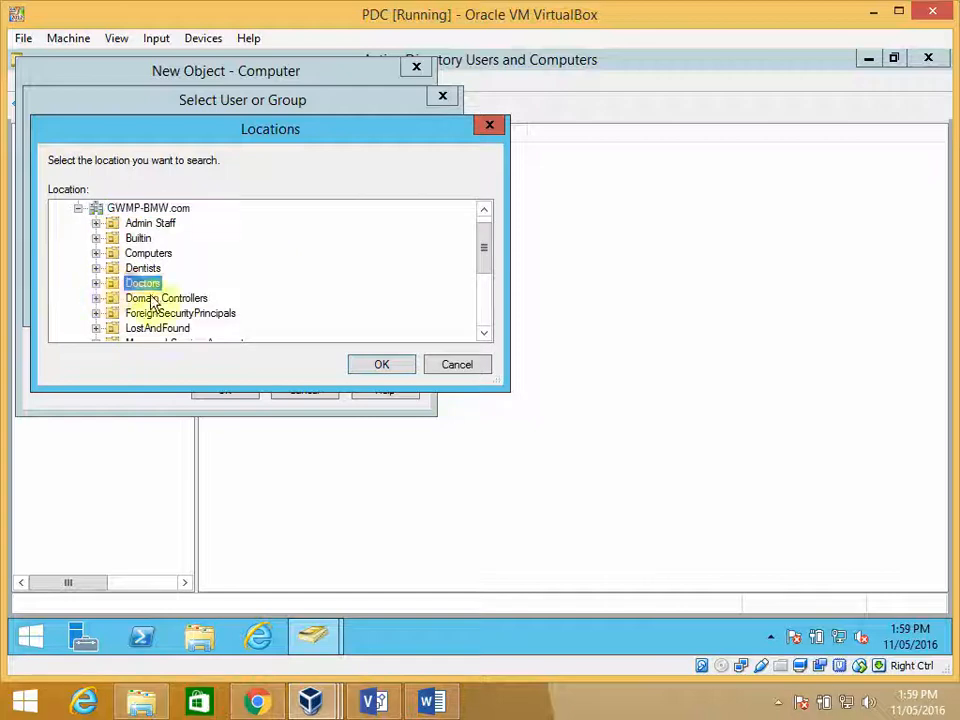
{"action": "left_click", "coordinate": [377, 364]}
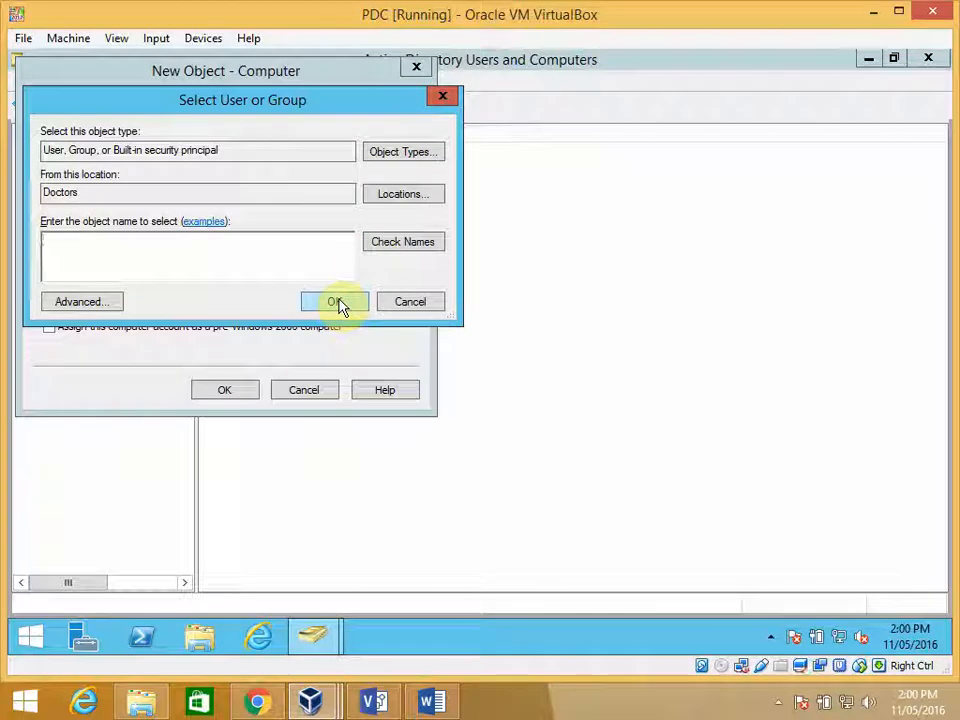
{"action": "left_click", "coordinate": [410, 302]}
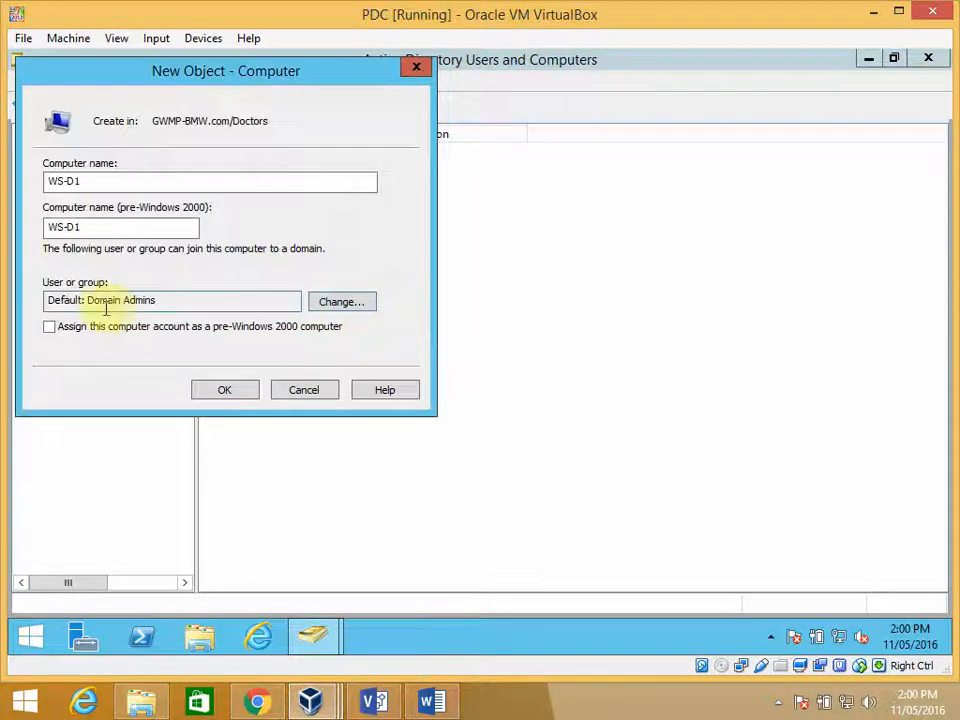
- Create the WS-D1 computer account, keeping the default Domain Admins as the group that can join it to the domain
{"action": "left_click", "coordinate": [229, 390]}
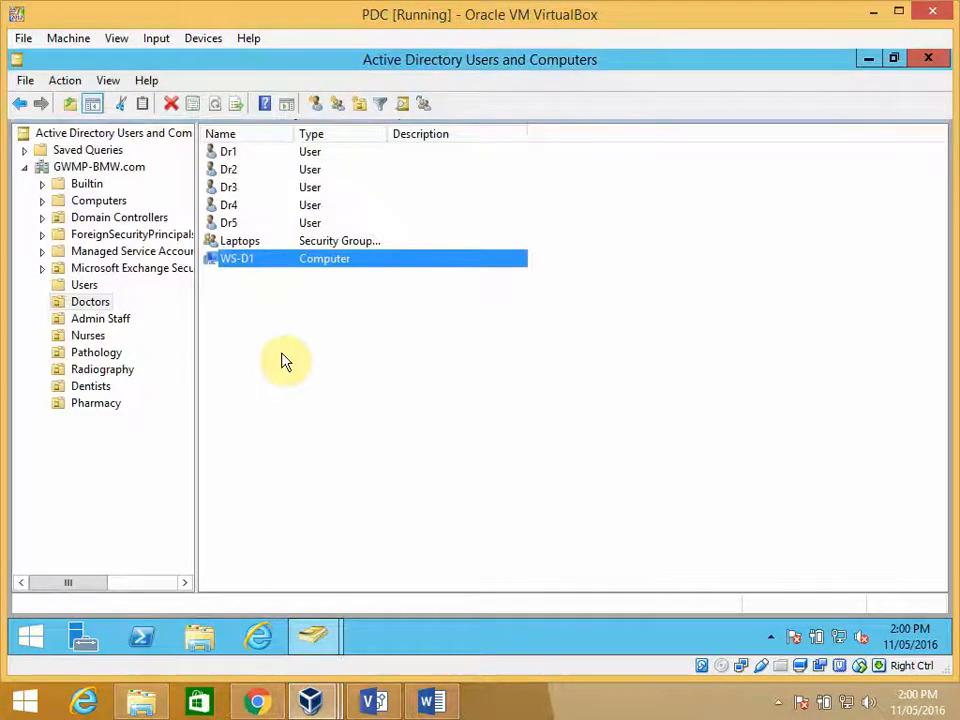
{"action": "right_click", "coordinate": [242, 292]}
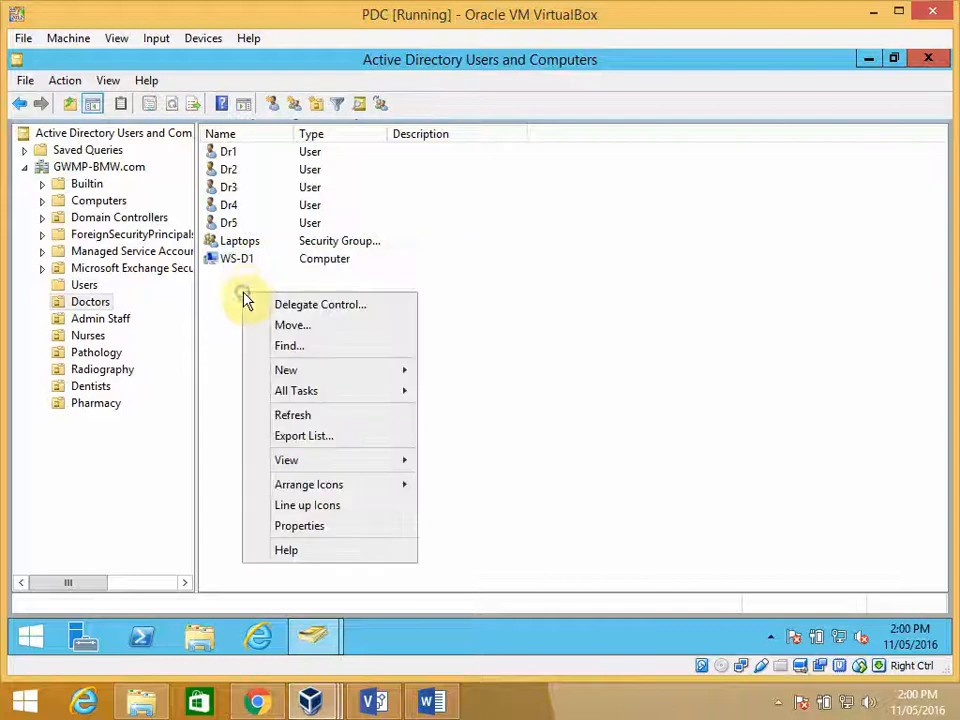
{"action": "left_click", "coordinate": [236, 261]}
{"action": "right_click", "coordinate": [237, 261]}
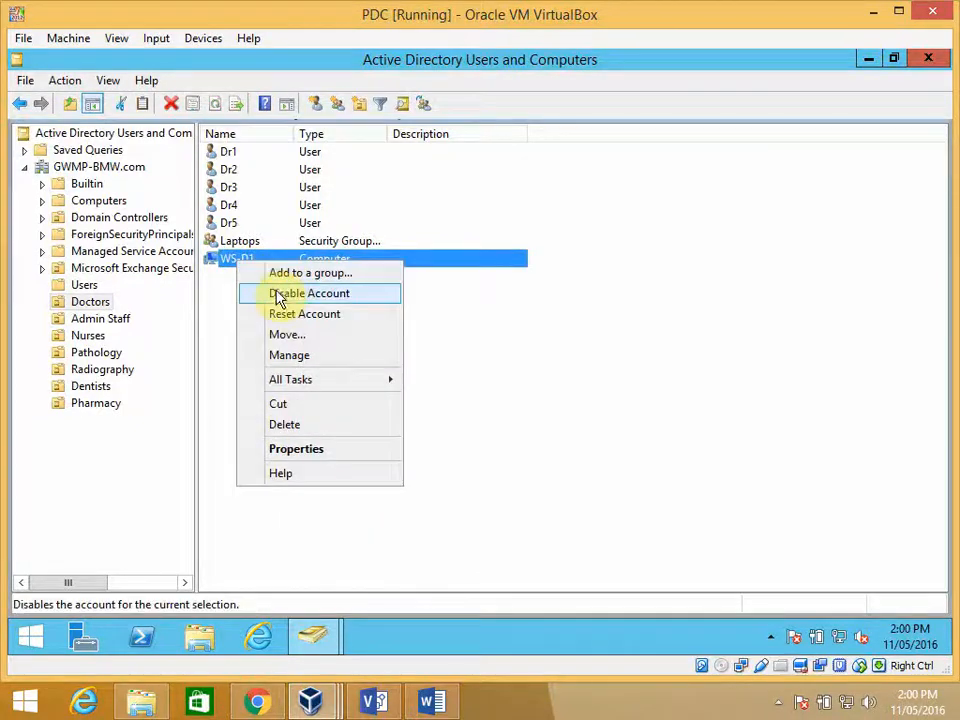
{"action": "mouse_move", "coordinate": [308, 386]}
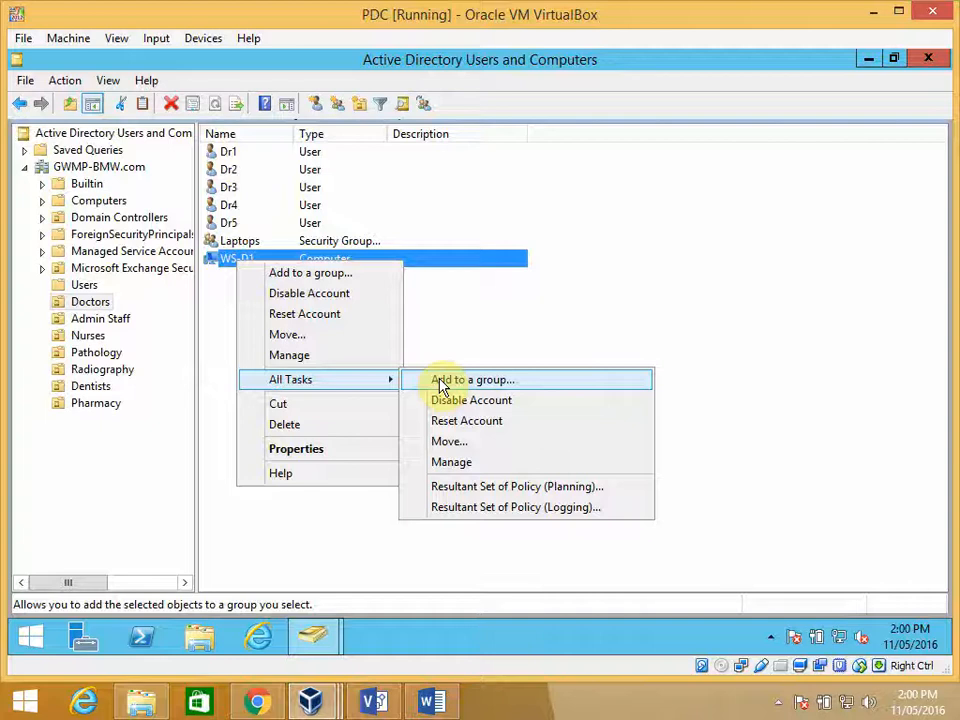
{"action": "left_click", "coordinate": [228, 344]}
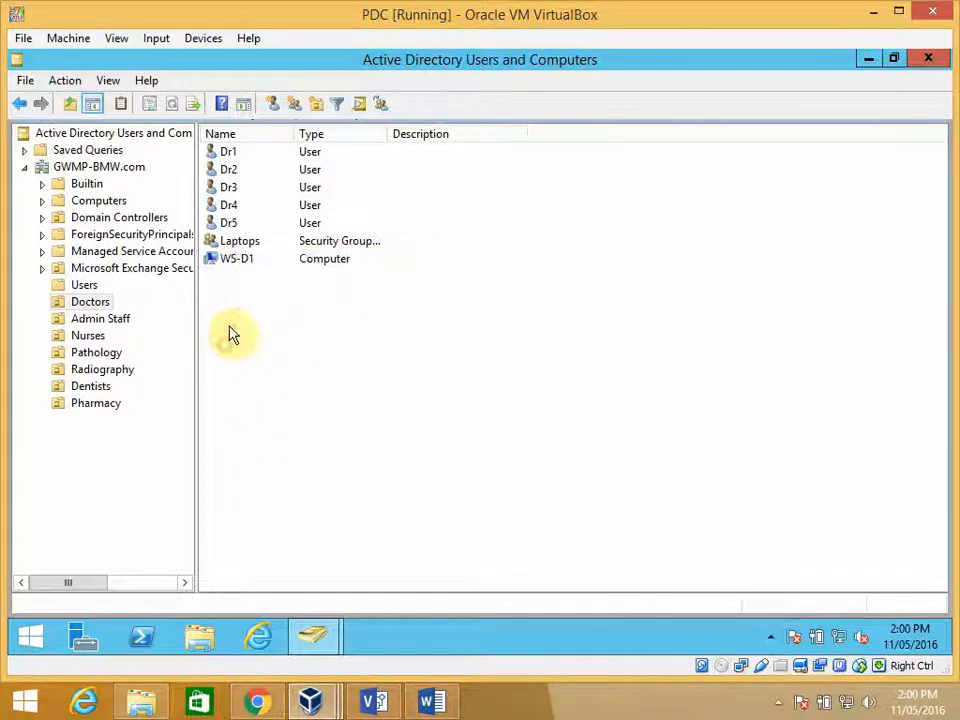
{"action": "right_click", "coordinate": [232, 262]}
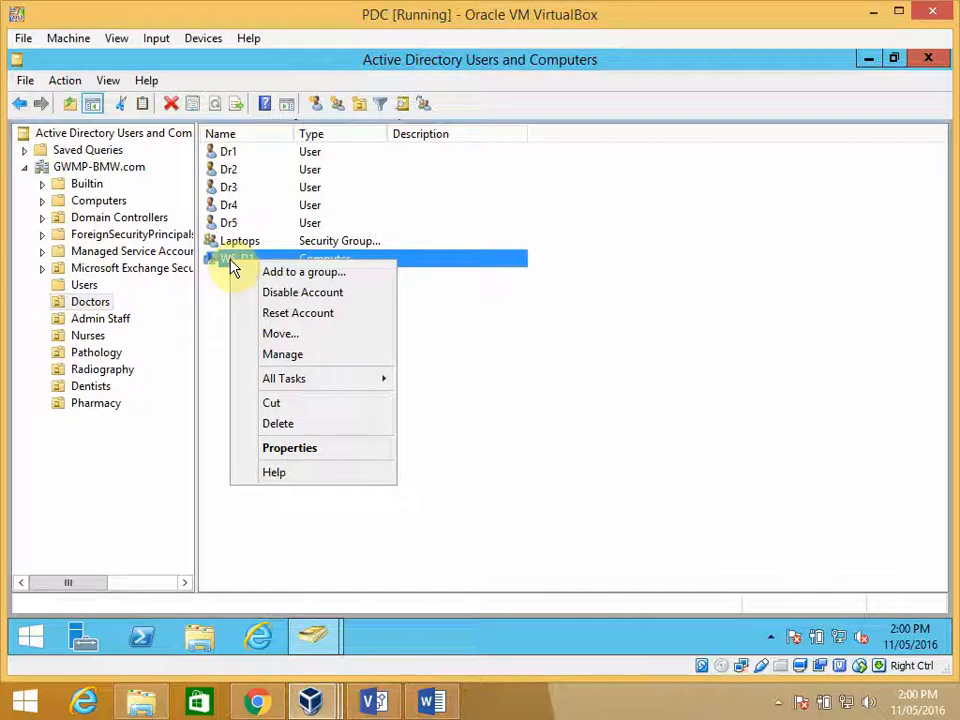
{"action": "left_click", "coordinate": [208, 386]}
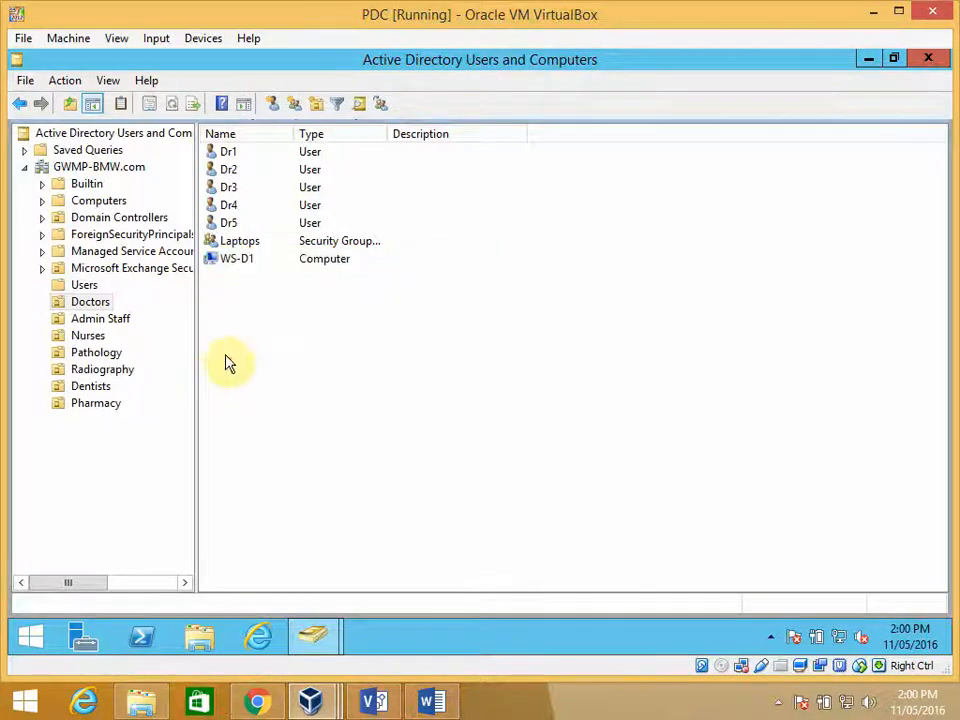
- Create a second computer account named WS-D2 in the Doctors organizational unit with the default Domain Admins group
{"action": "right_click", "coordinate": [284, 344]}
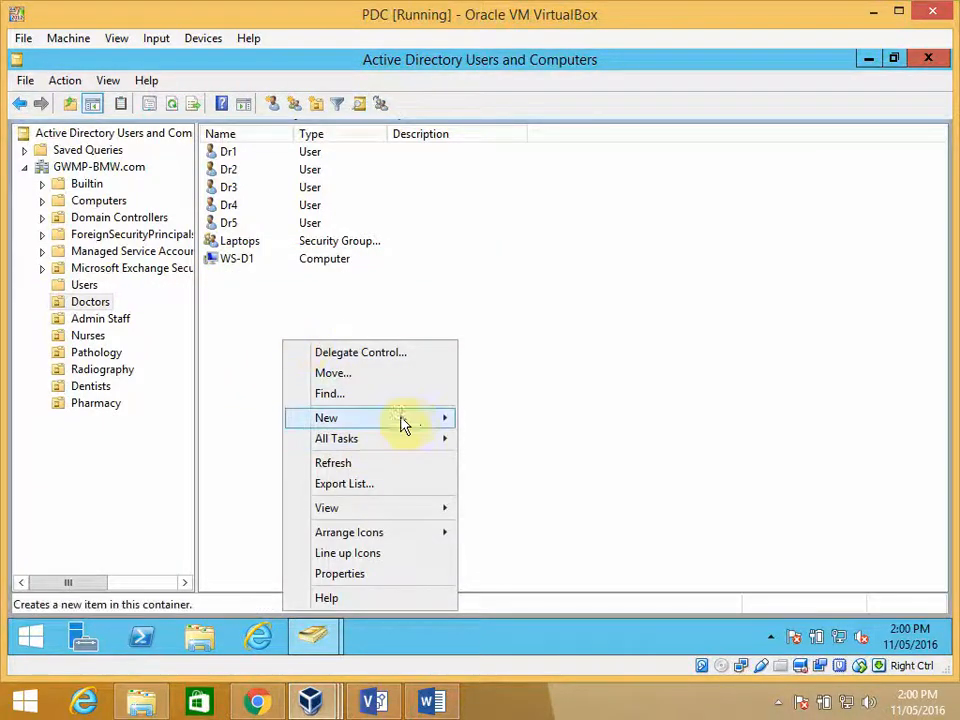
{"action": "mouse_move", "coordinate": [422, 422]}
{"action": "left_click", "coordinate": [528, 422]}
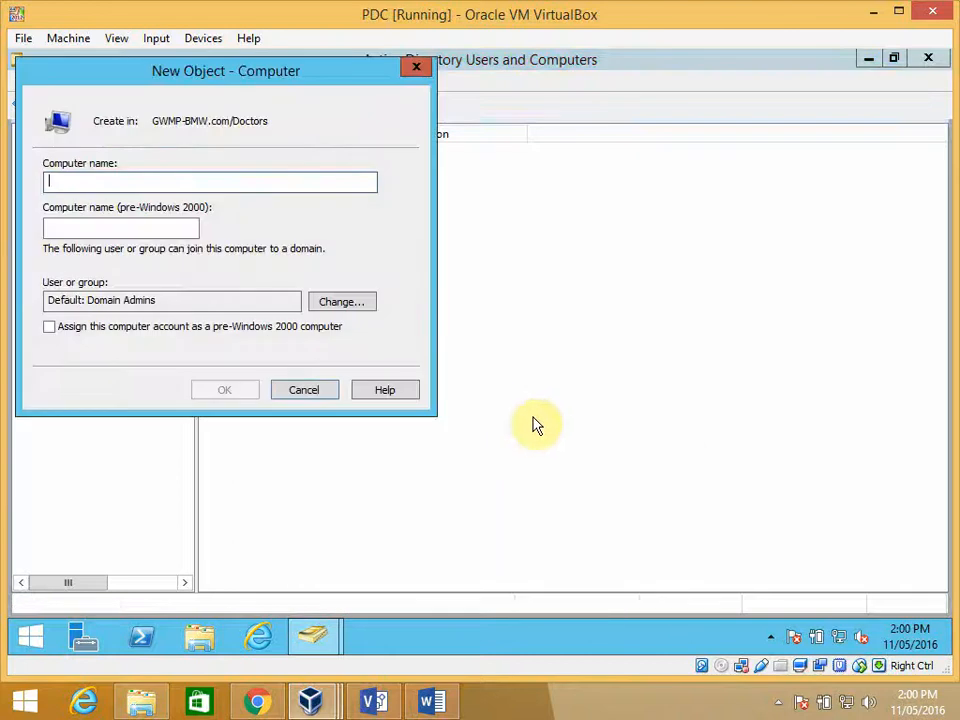
{"action": "type", "text": "WS"}
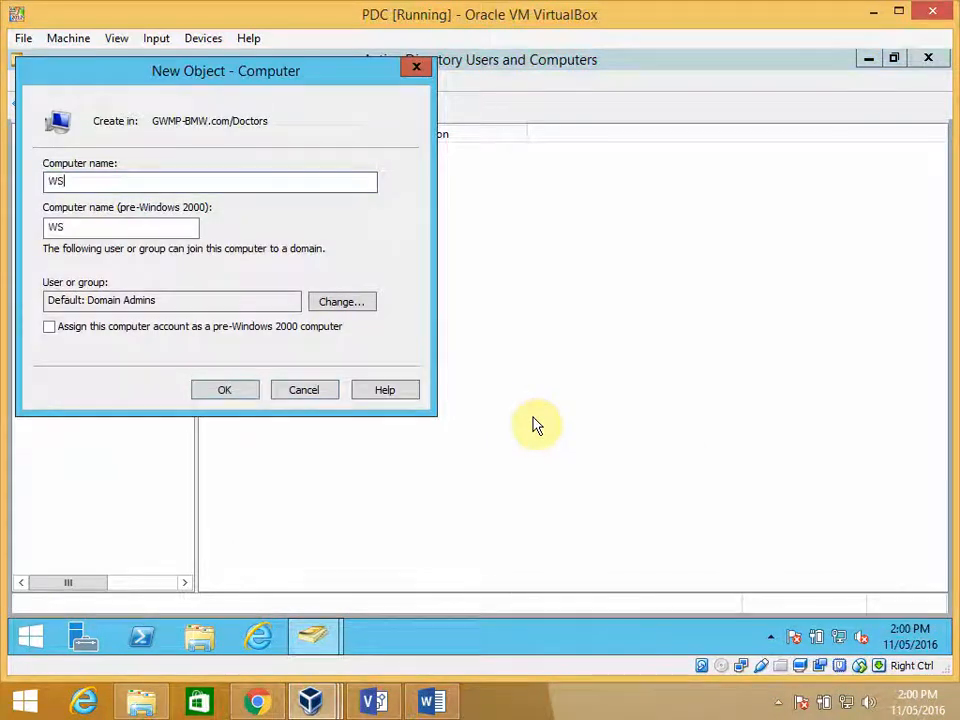
{"action": "type", "text": "-D2"}
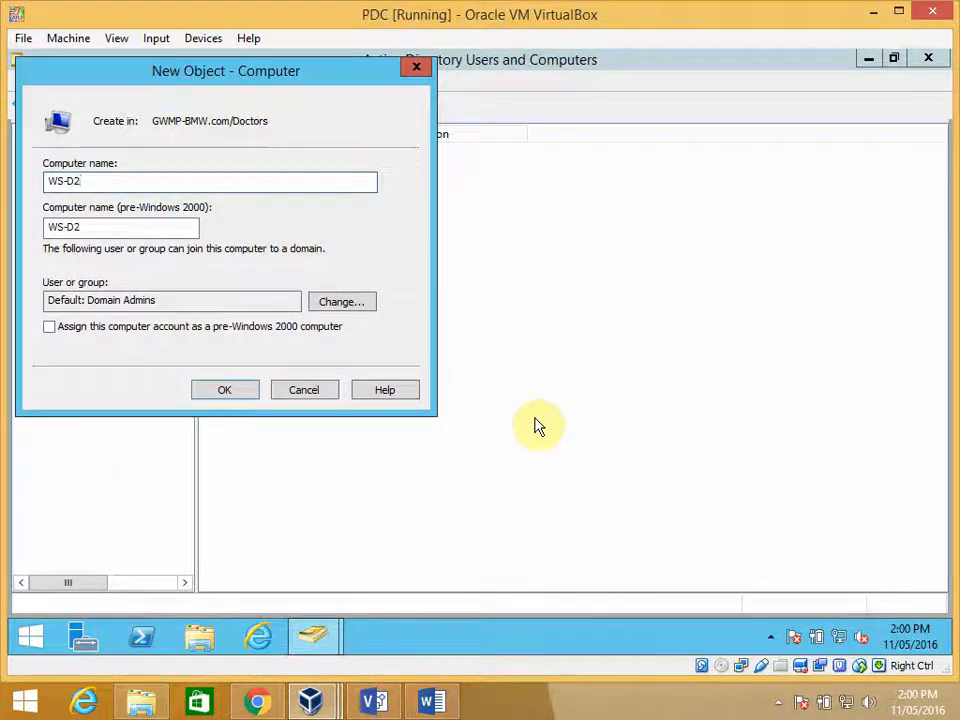
{"action": "left_click", "coordinate": [228, 392]}
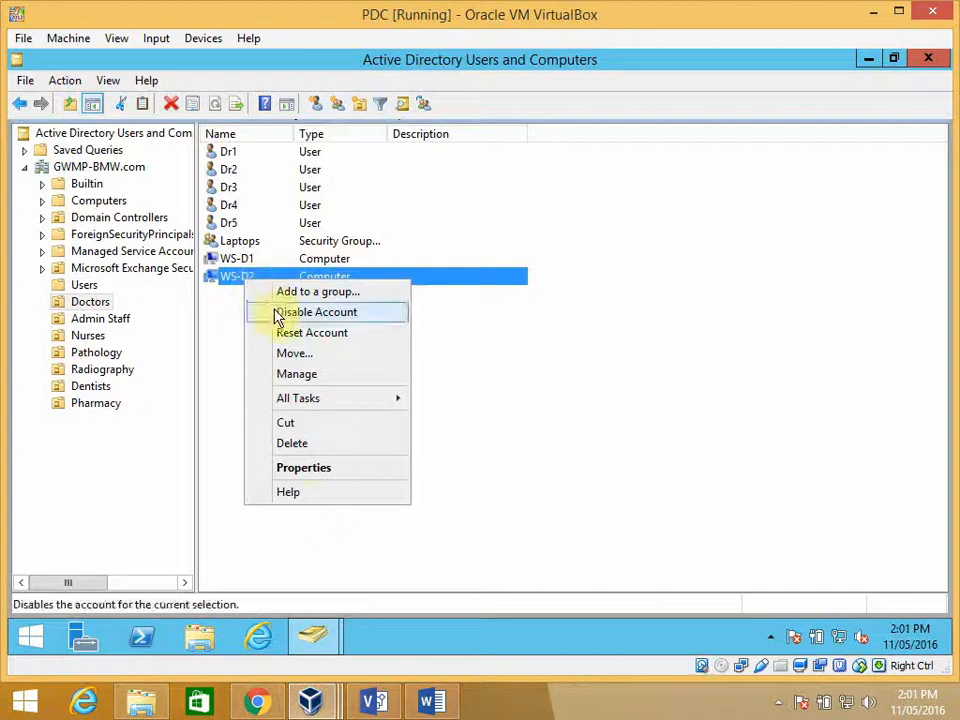
- Check which groups the WS-D2 computer belongs to in its properties, and close them
{"action": "left_click", "coordinate": [304, 467]}
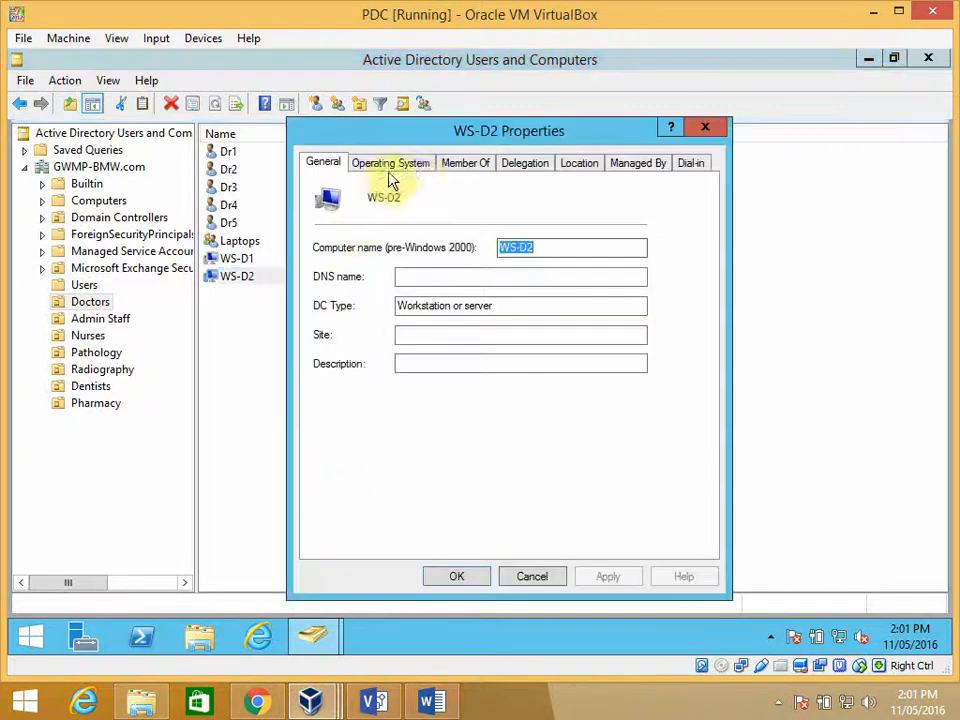
{"action": "left_click", "coordinate": [469, 163]}
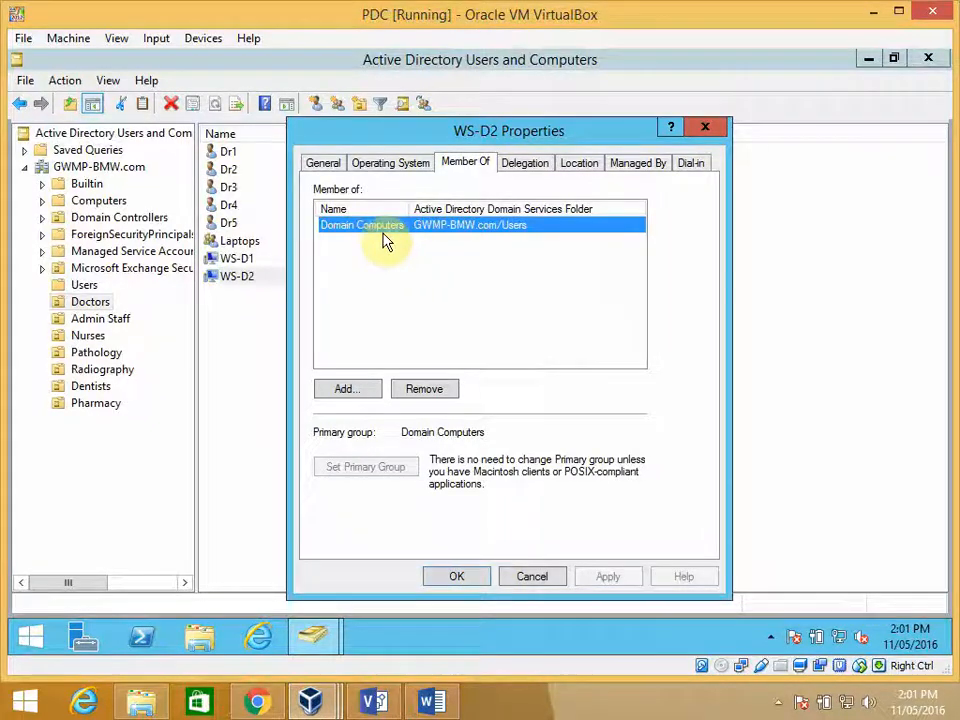
{"action": "left_click", "coordinate": [474, 576]}
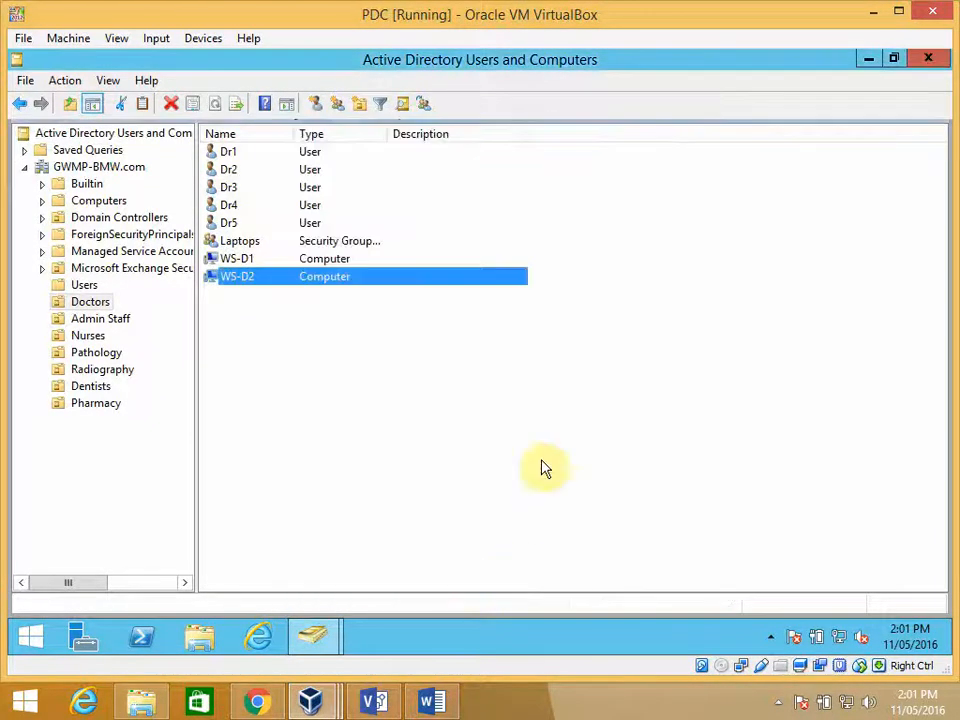
{"action": "left_click", "coordinate": [564, 413]}
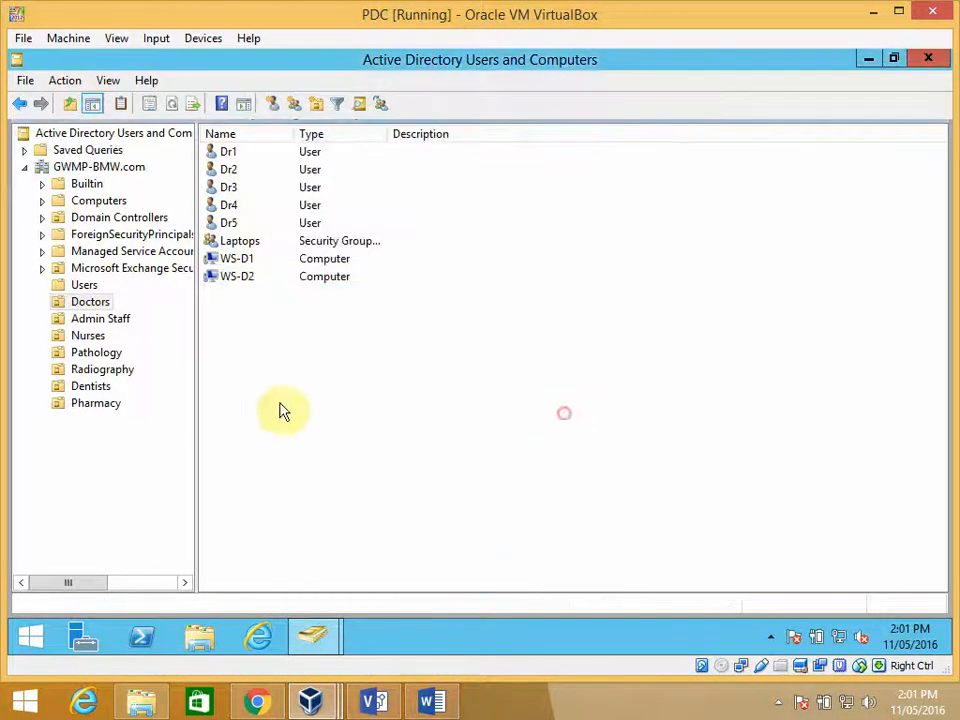
- Show the Users container, widen the Name column to read full names, and locate the Domain Computers group
{"action": "left_click", "coordinate": [84, 286]}
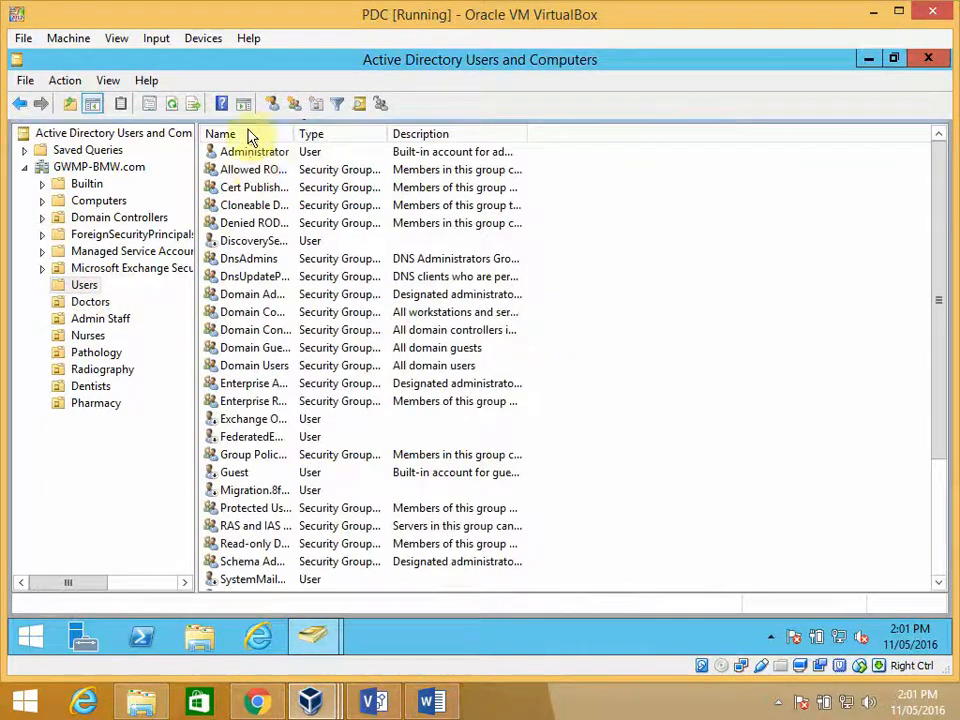
{"action": "left_click_drag", "start_coordinate": [294, 135], "coordinate": [502, 150]}
{"action": "left_click", "coordinate": [302, 313]}
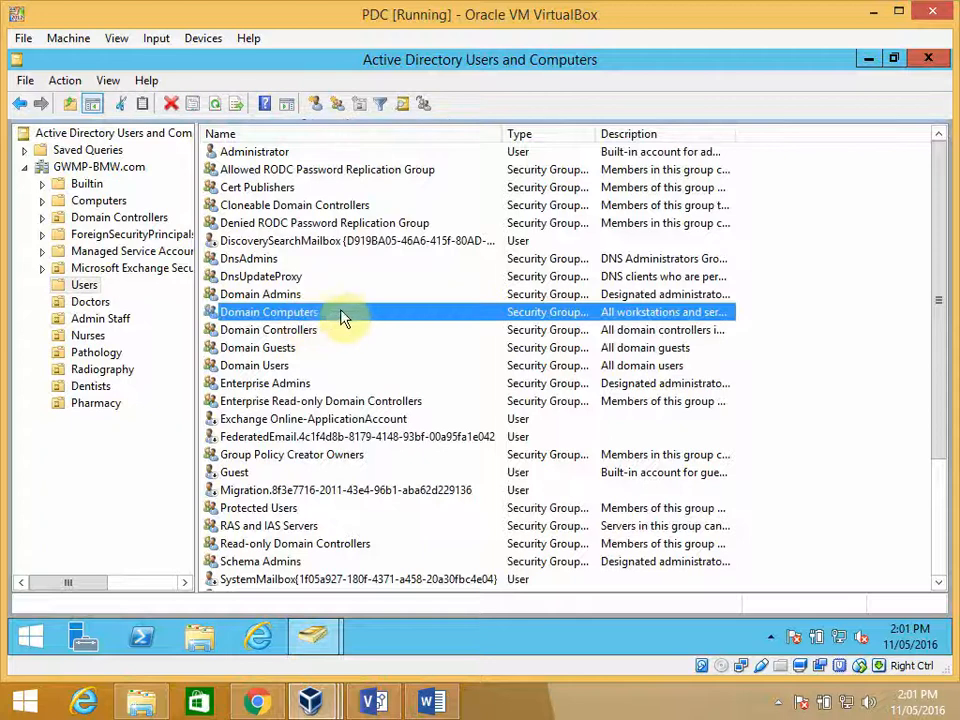
{"action": "left_click", "coordinate": [835, 440]}
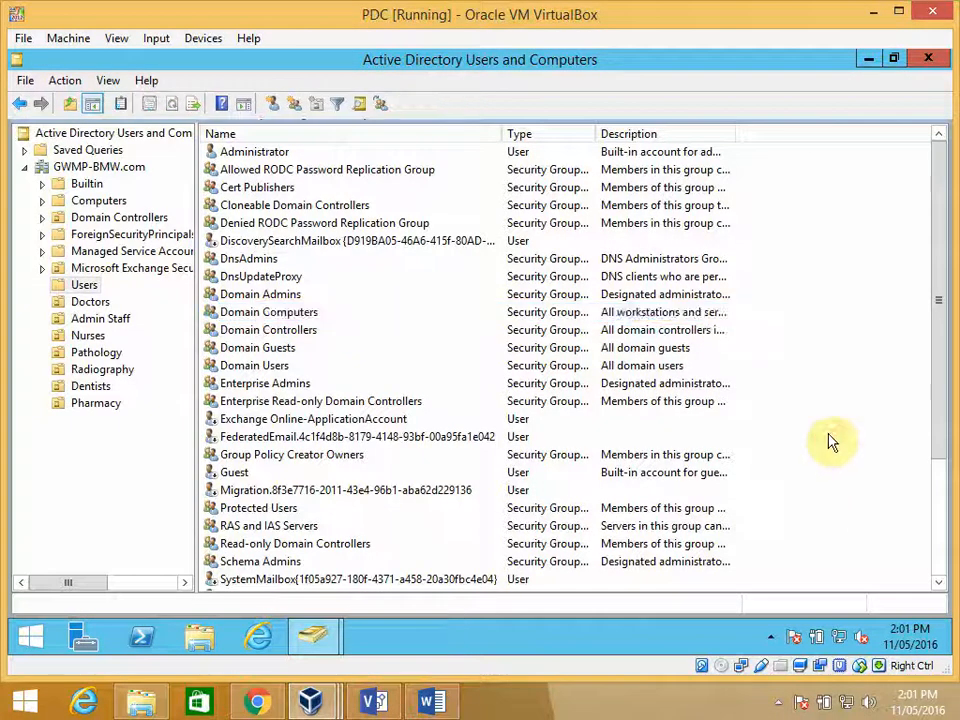
- Try to create a global security group named Laptops in the Users container
{"action": "right_click", "coordinate": [783, 477]}
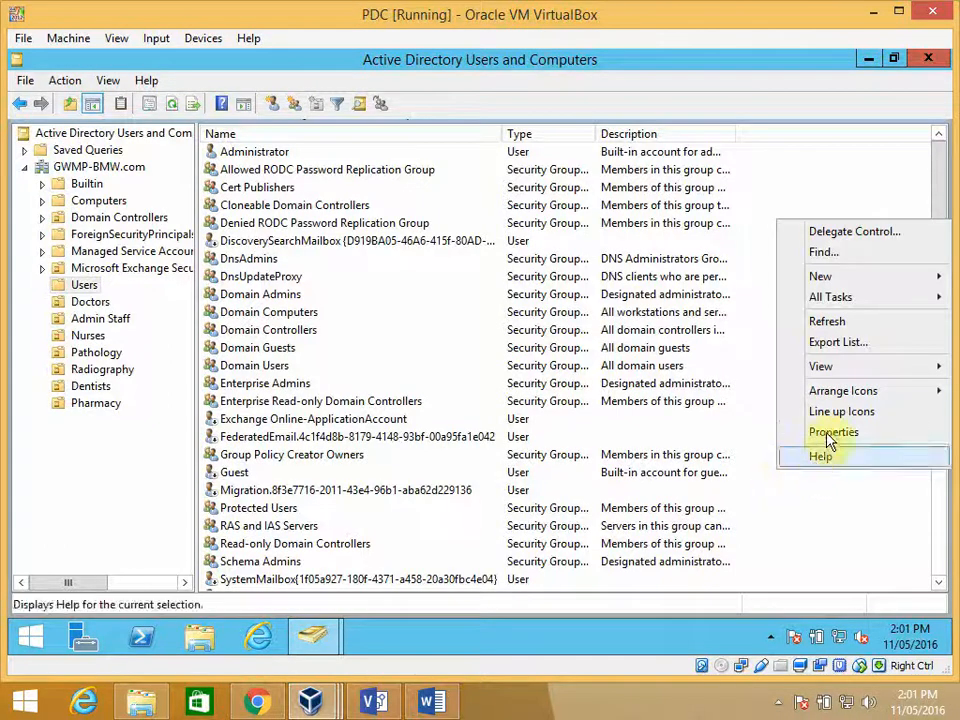
{"action": "mouse_move", "coordinate": [838, 283]}
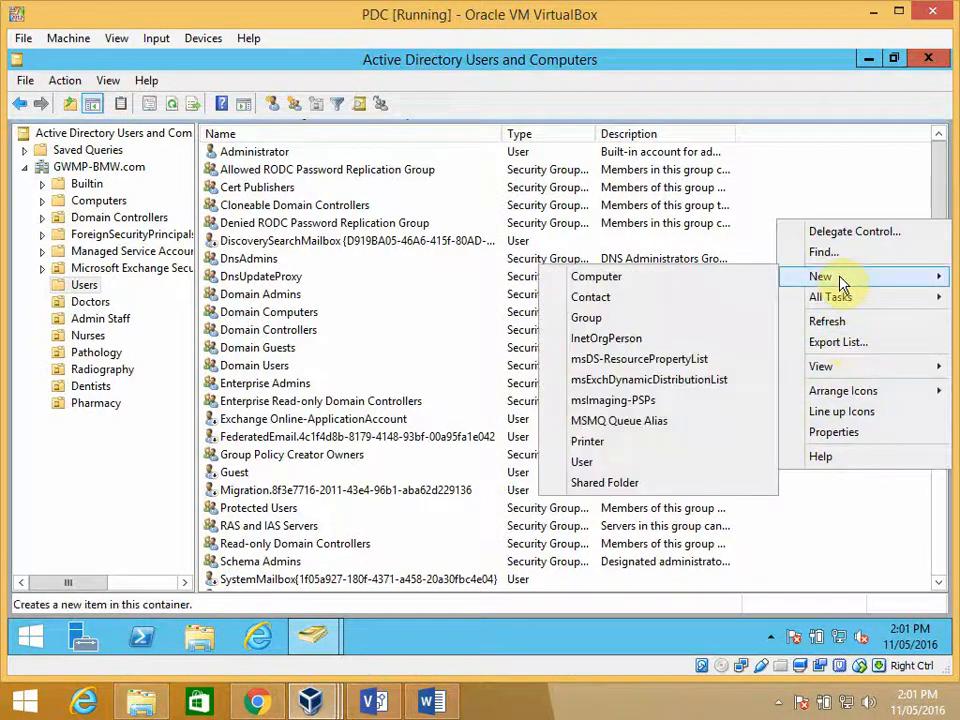
{"action": "left_click", "coordinate": [670, 318]}
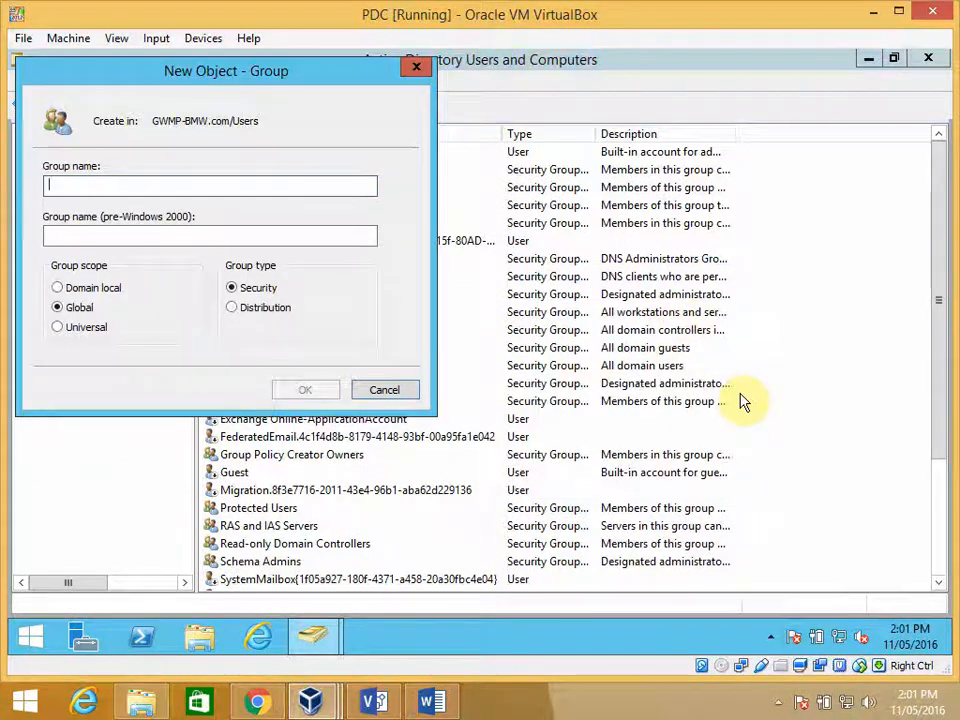
{"action": "type", "text": "W"}
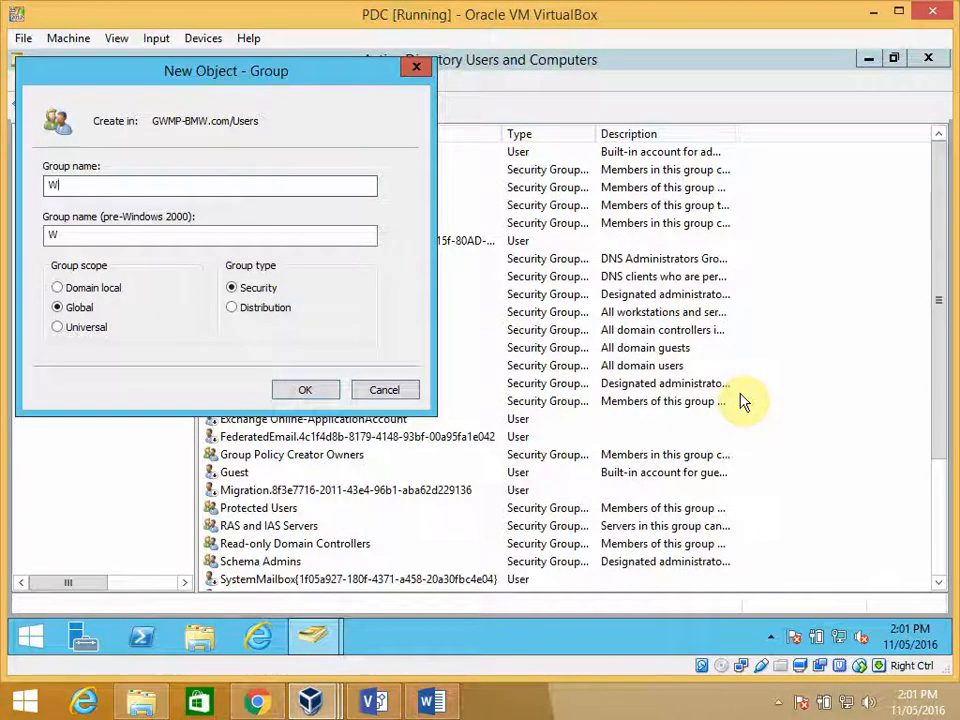
{"action": "key", "text": "BackSpace"}
{"action": "type", "text": "La"}
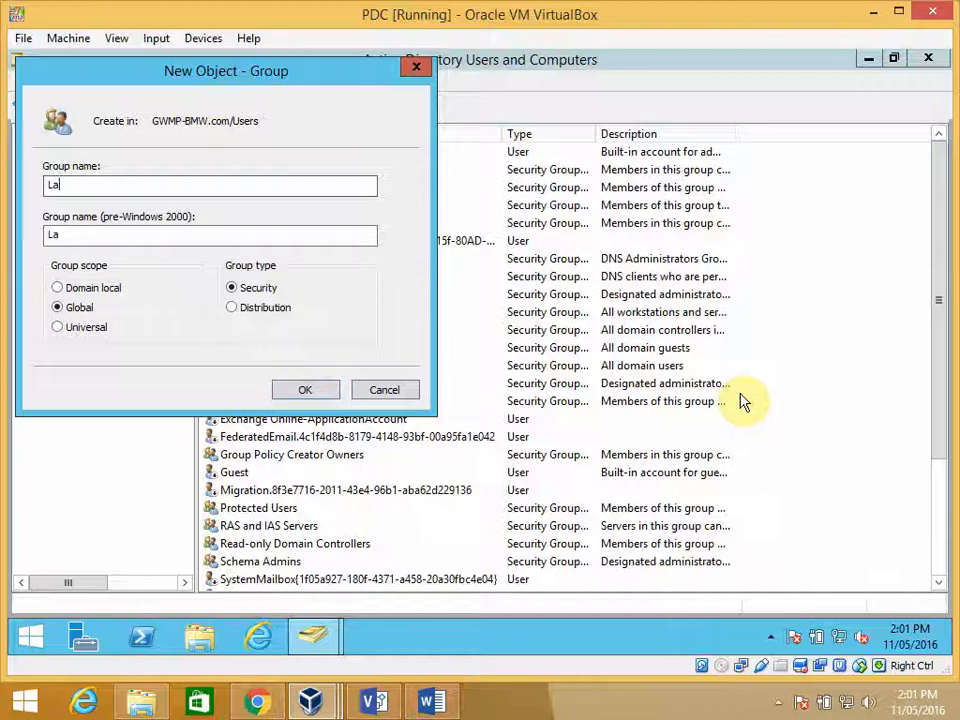
{"action": "type", "text": "ptops"}
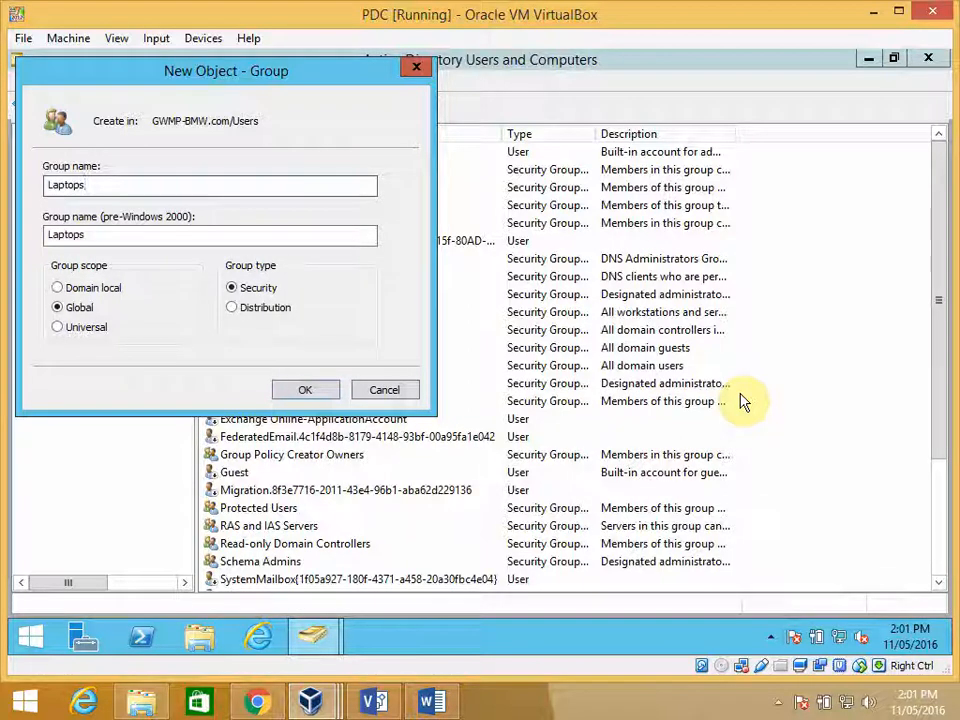
{"action": "left_click", "coordinate": [310, 392]}
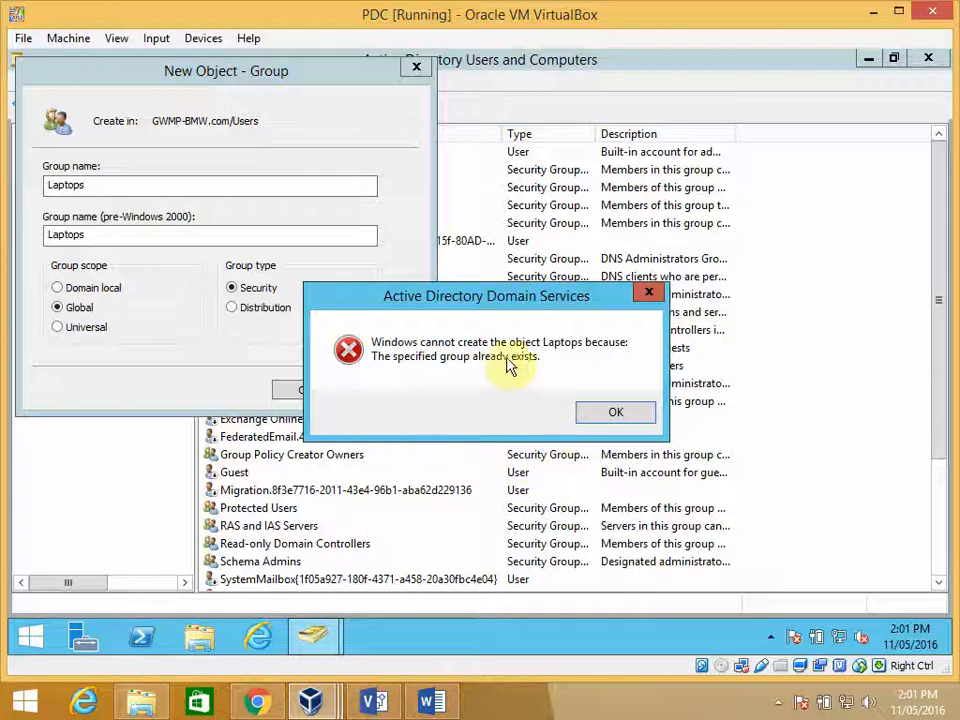
{"action": "left_click", "coordinate": [618, 414]}
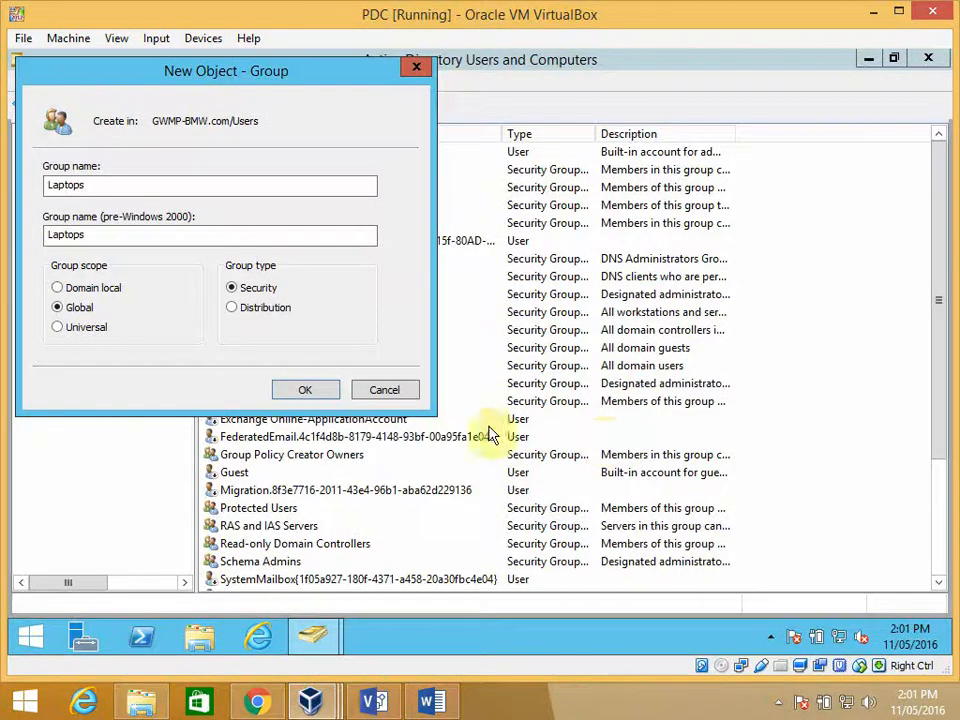
{"action": "left_click", "coordinate": [317, 389]}
{"action": "left_click", "coordinate": [618, 416]}
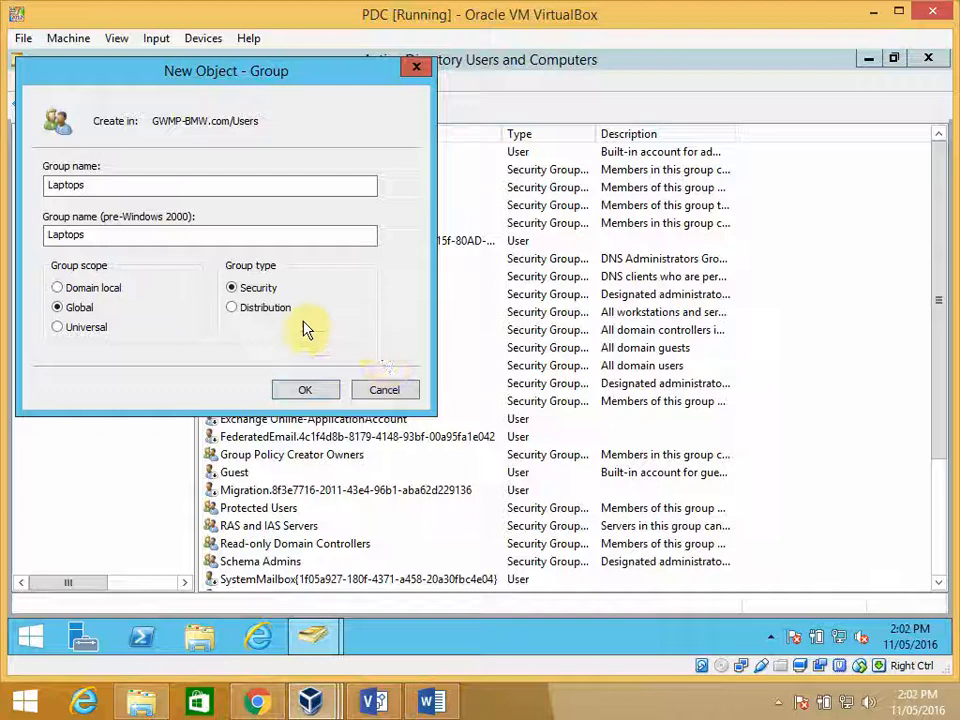
{"action": "left_click", "coordinate": [377, 390]}
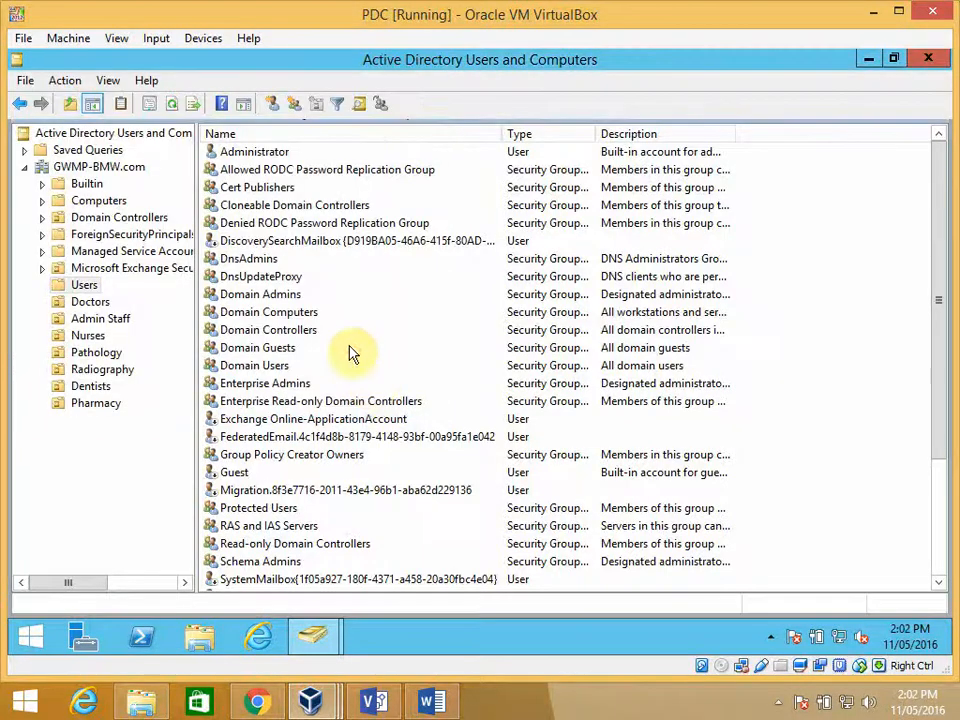
- Create a computer account named NB- in the Doctors organizational unit, with NB-D1 as its pre-Windows 2000 name
{"action": "left_click", "coordinate": [94, 302]}
{"action": "left_click", "coordinate": [243, 155]}
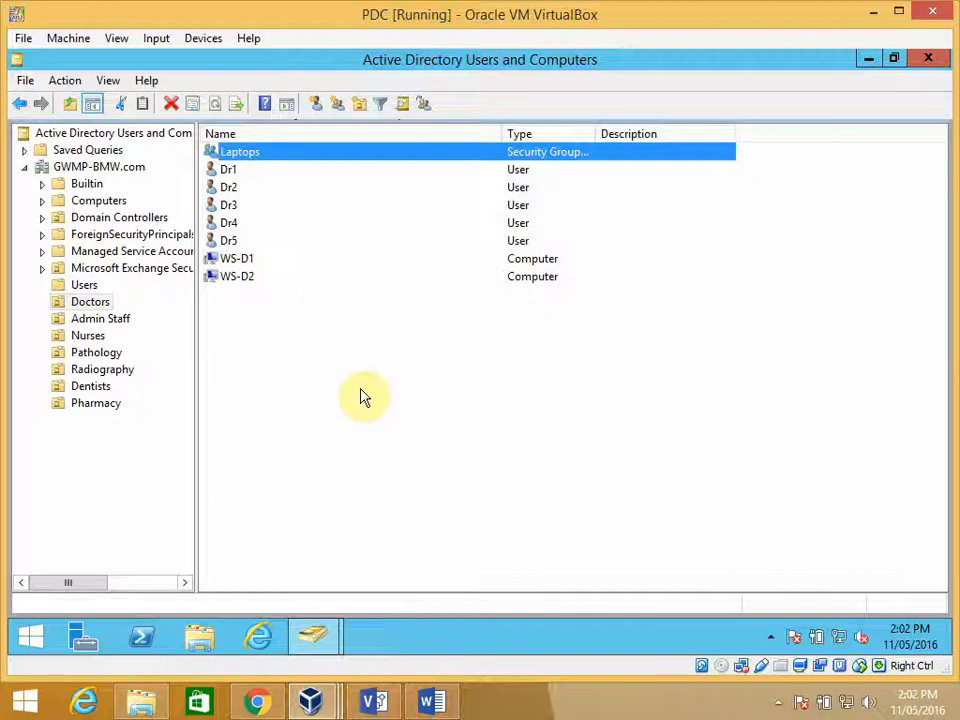
{"action": "right_click", "coordinate": [247, 320]}
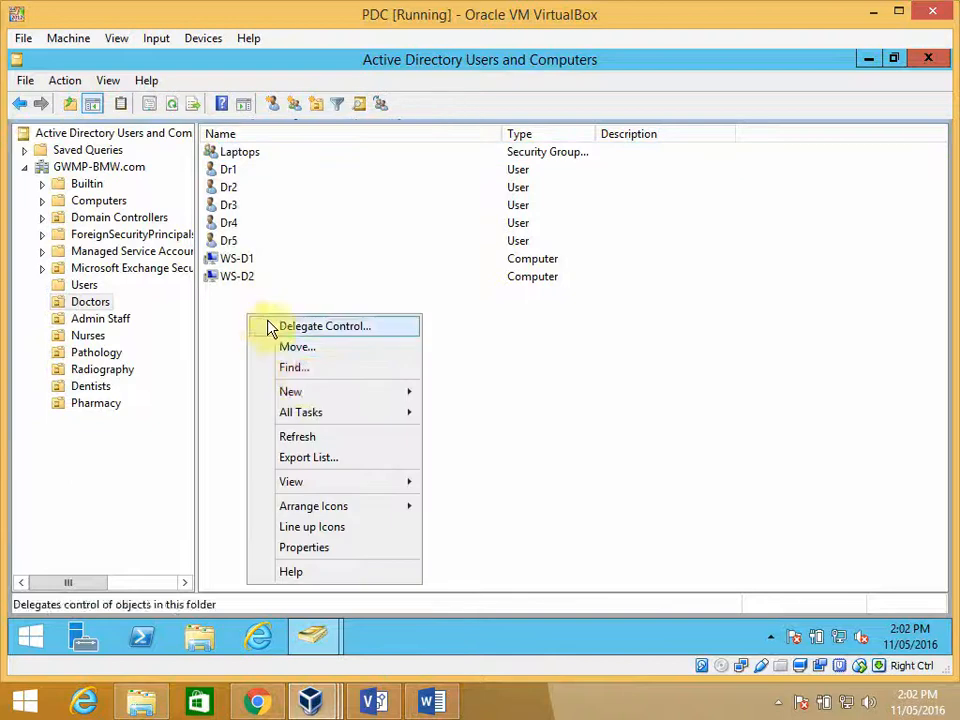
{"action": "mouse_move", "coordinate": [374, 392]}
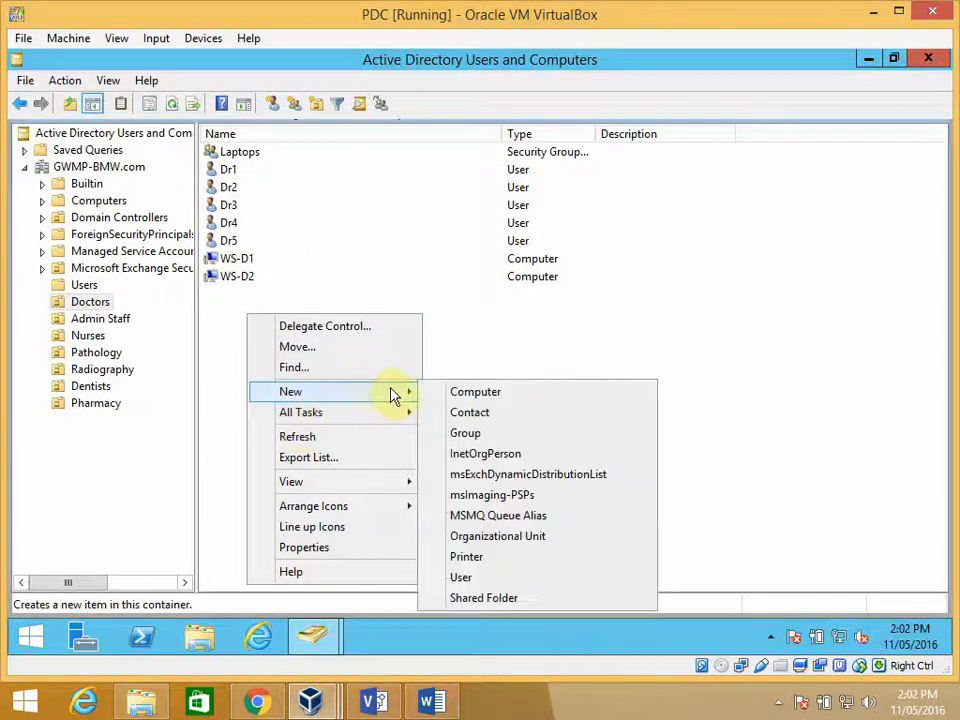
{"action": "left_click", "coordinate": [463, 395]}
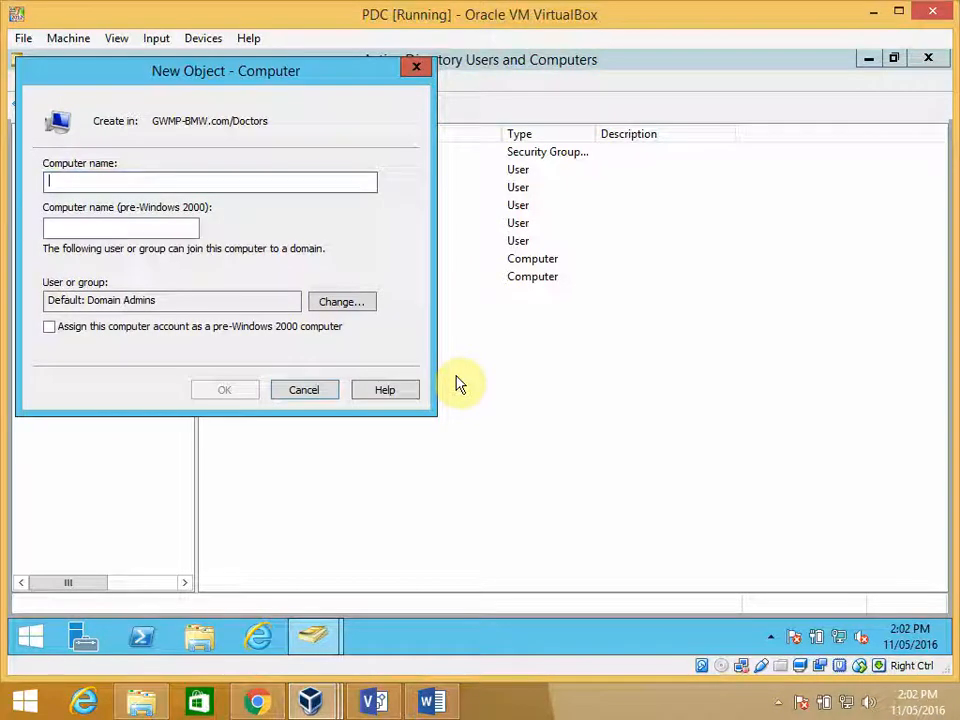
{"action": "type", "text": "NB-"}
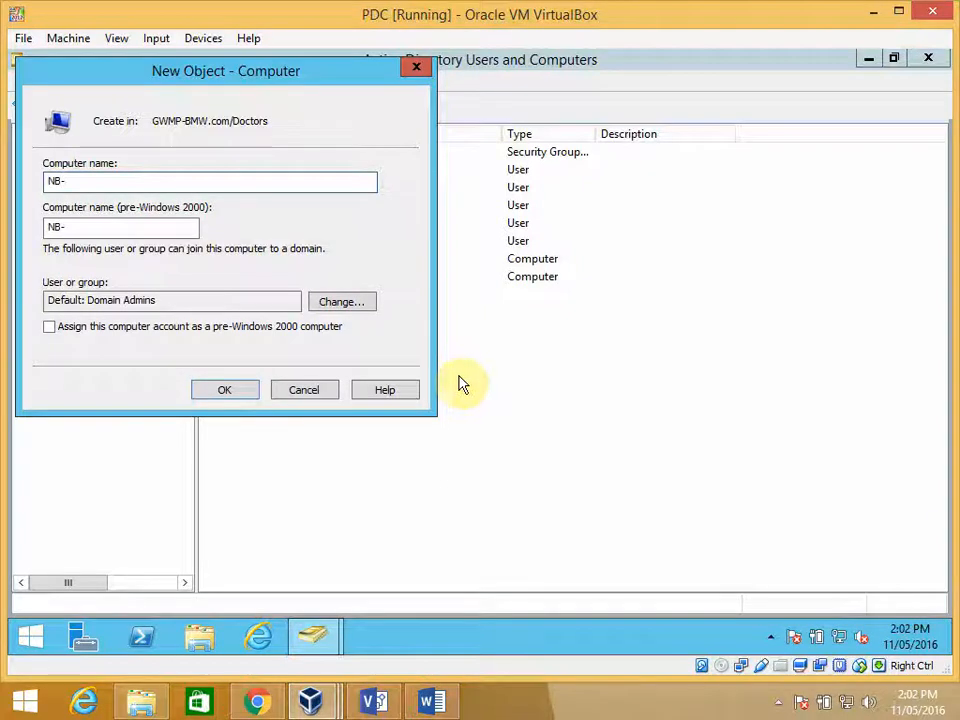
{"action": "left_click_drag", "start_coordinate": [363, 83], "coordinate": [722, 245]}
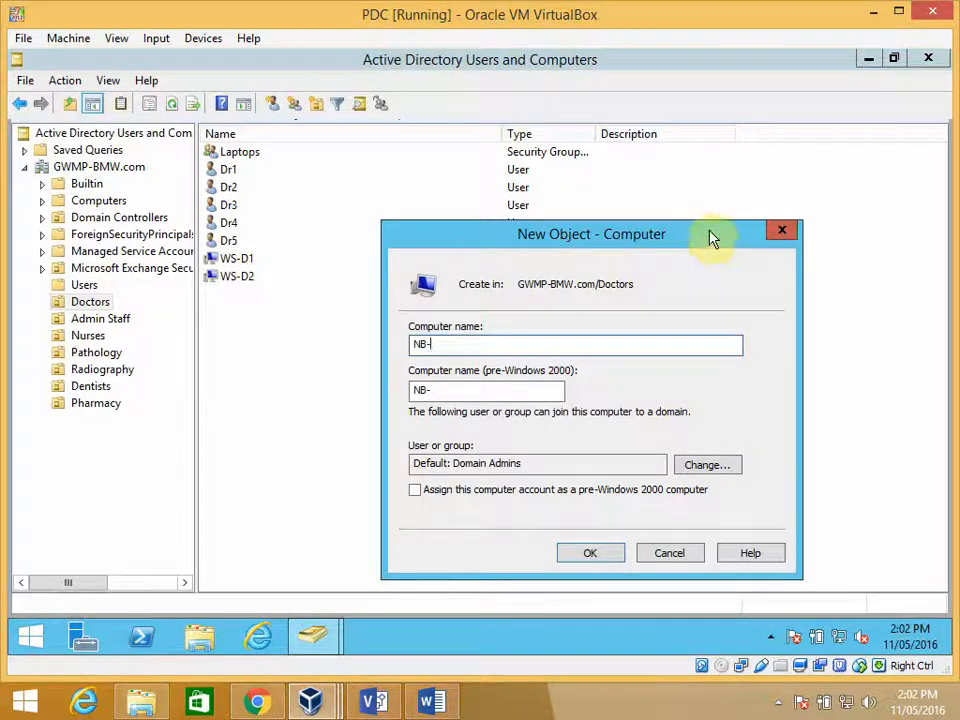
{"action": "left_click_drag", "start_coordinate": [711, 236], "coordinate": [697, 195]}
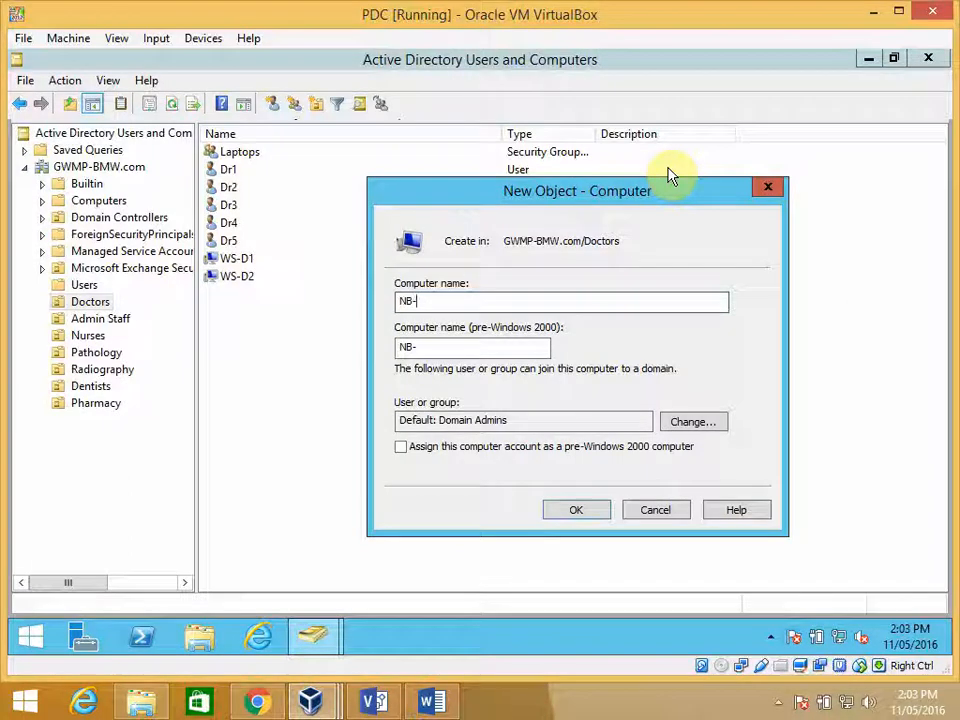
{"action": "left_click", "coordinate": [431, 349]}
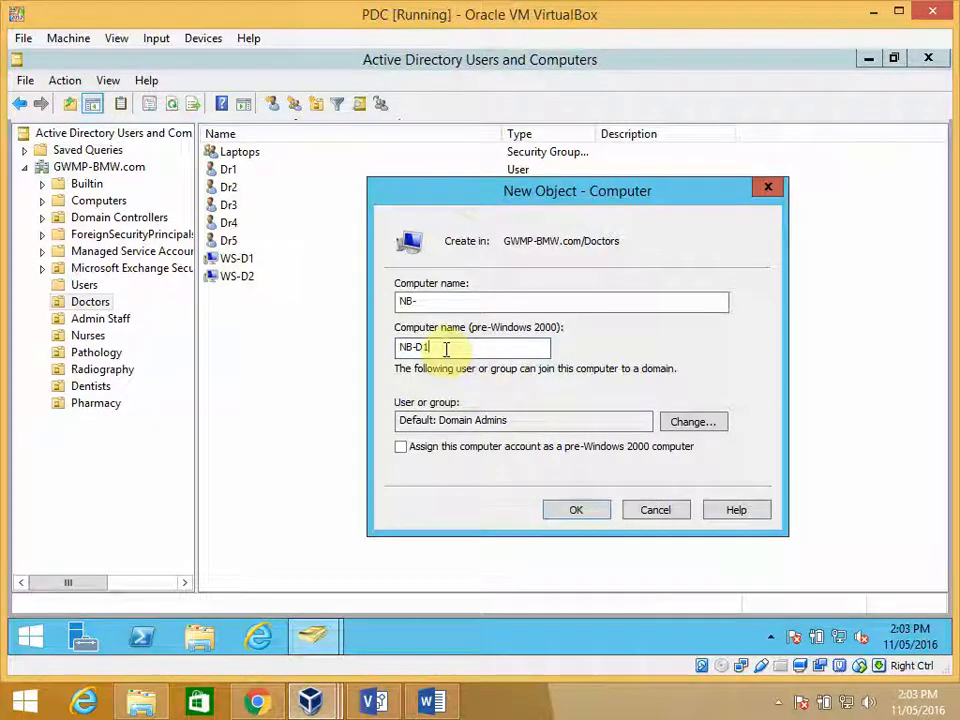
{"action": "left_click_drag", "start_coordinate": [441, 348], "coordinate": [410, 348]}
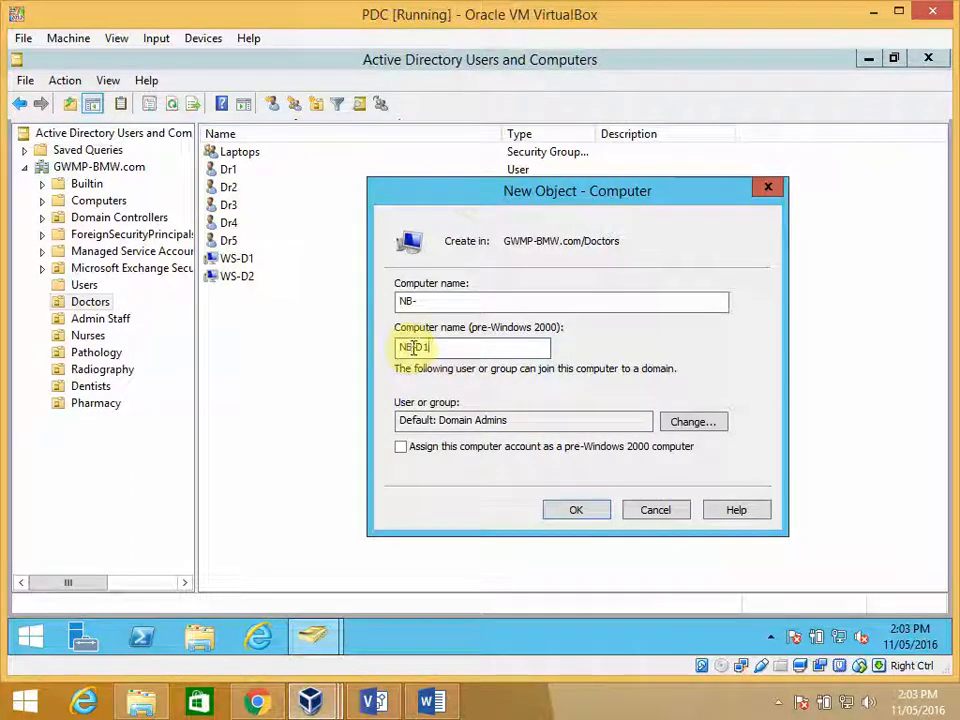
{"action": "left_click", "coordinate": [410, 347]}
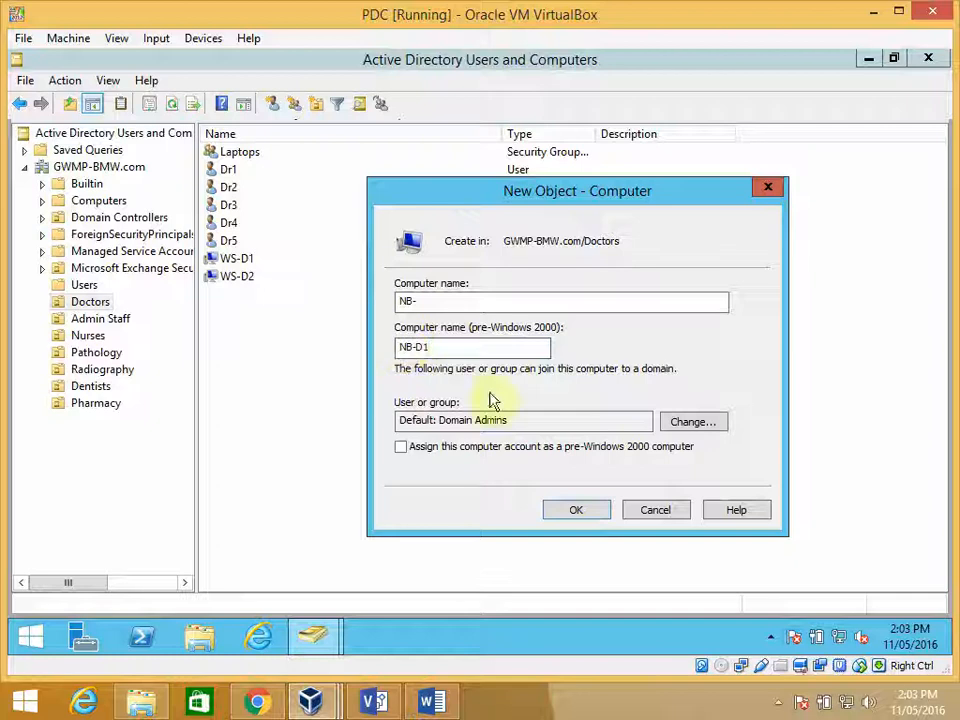
{"action": "left_click", "coordinate": [577, 512]}
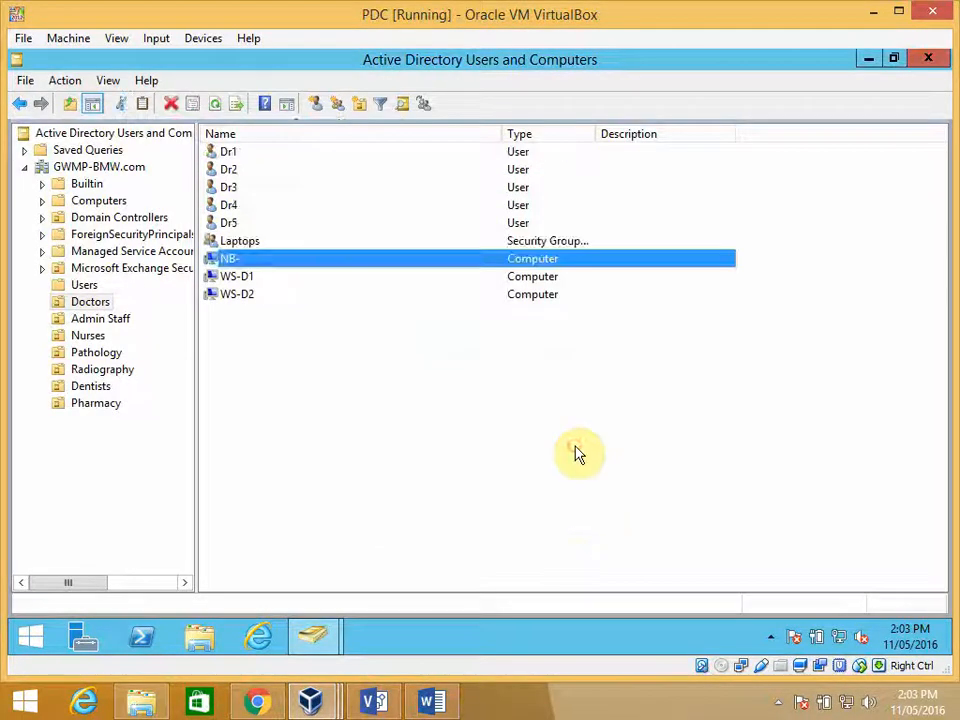
- Check the computer name in the properties of the NB- computer account, and close them without changes
{"action": "right_click", "coordinate": [362, 360]}
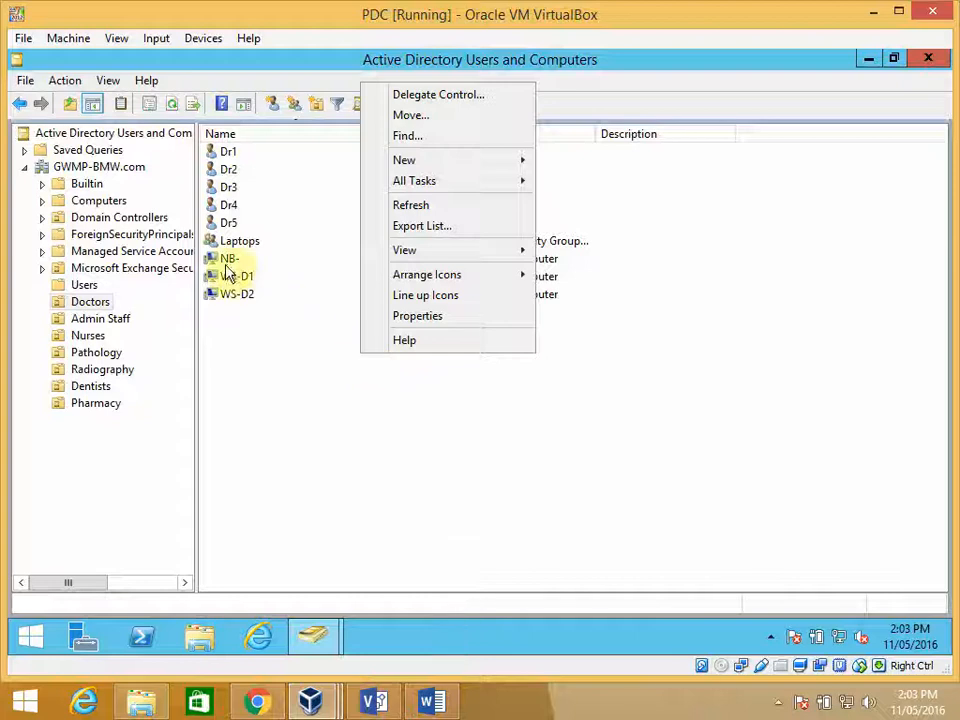
{"action": "left_click", "coordinate": [343, 428]}
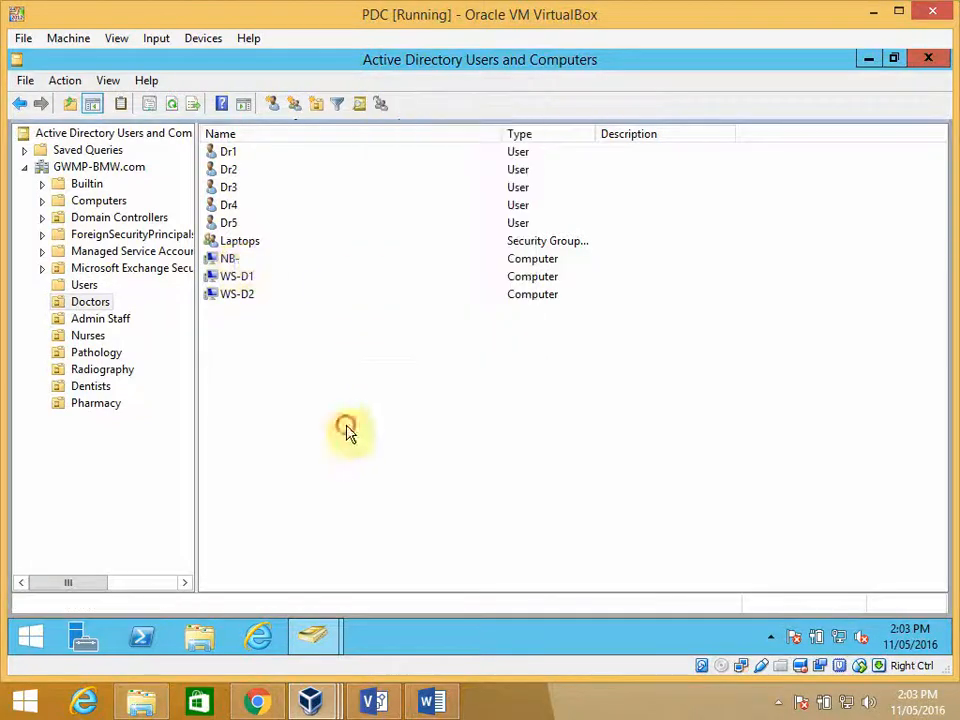
{"action": "left_click", "coordinate": [233, 259]}
{"action": "right_click", "coordinate": [233, 262]}
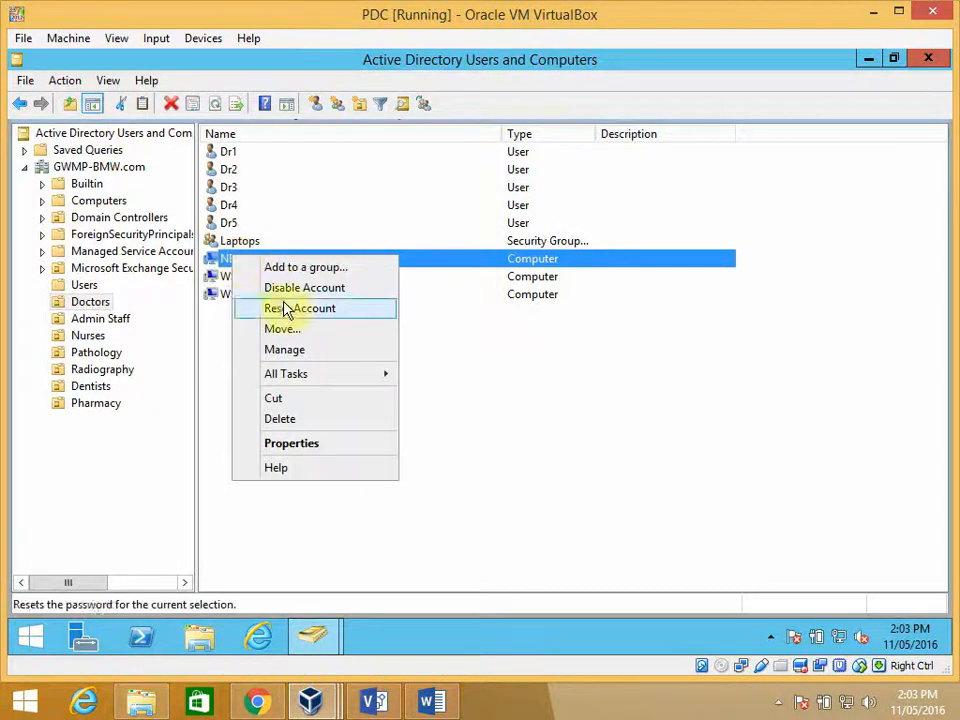
{"action": "left_click", "coordinate": [306, 444]}
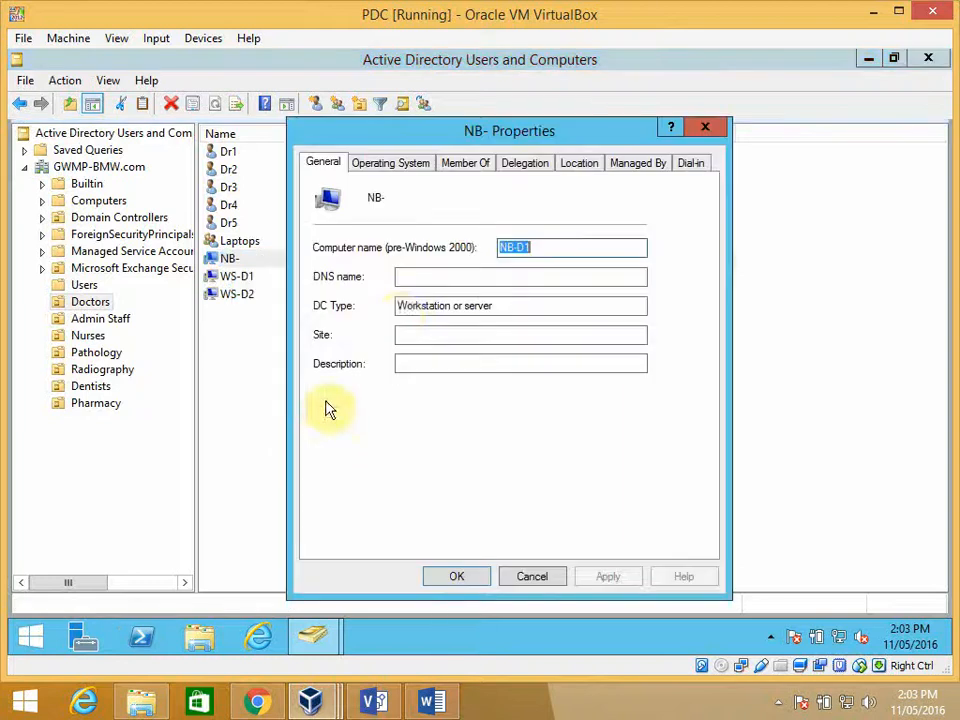
{"action": "left_click", "coordinate": [536, 248]}
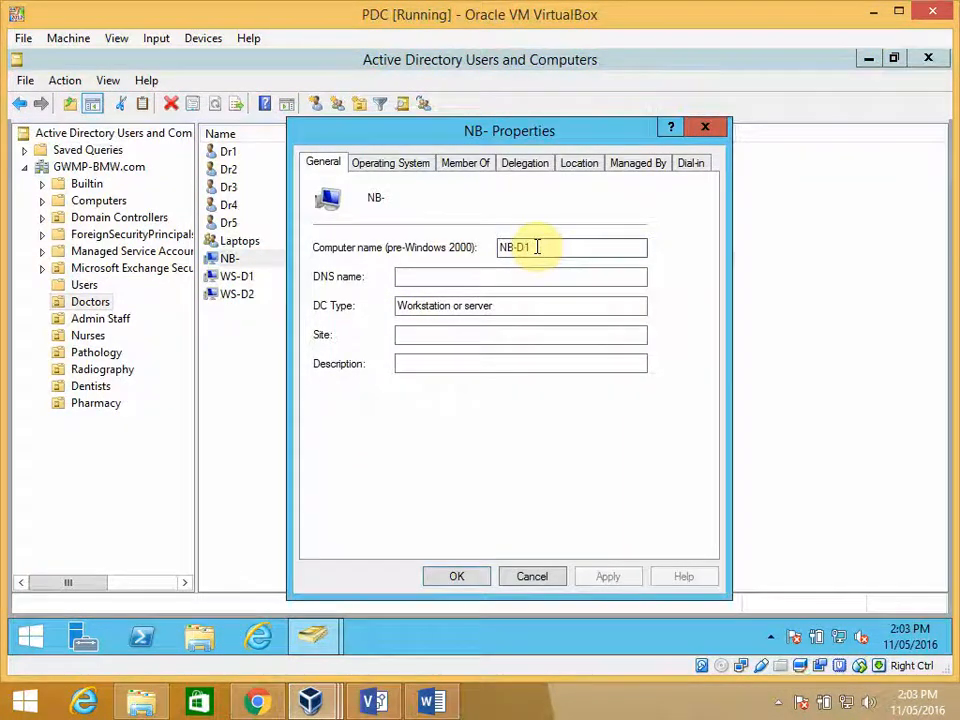
{"action": "left_click", "coordinate": [541, 578]}
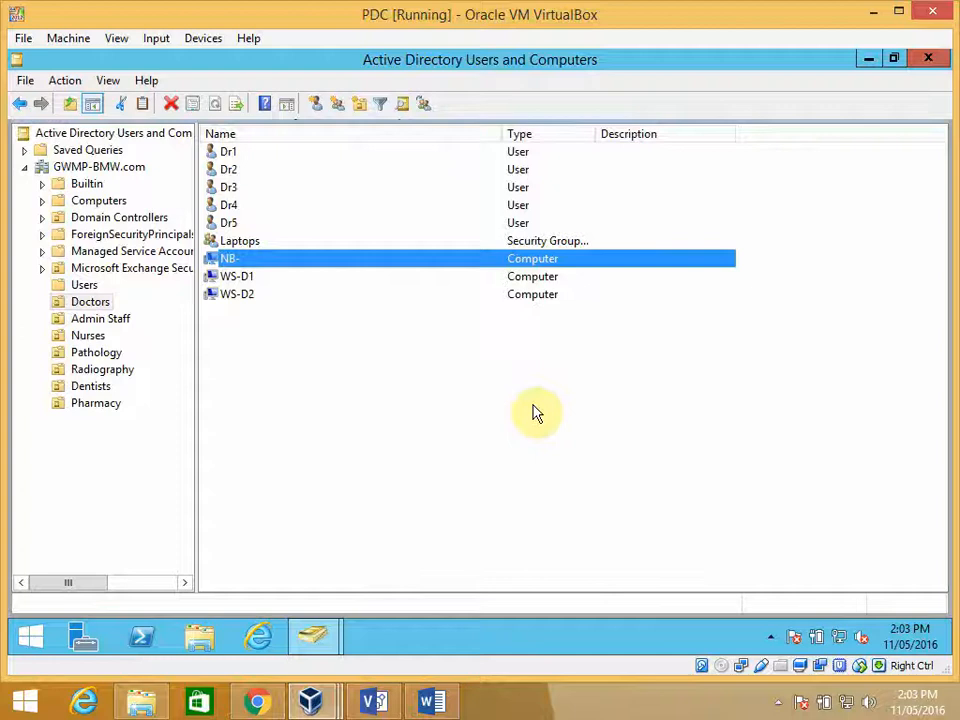
- Delete the NB- computer account from the Doctors organizational unit
{"action": "right_click", "coordinate": [239, 259]}
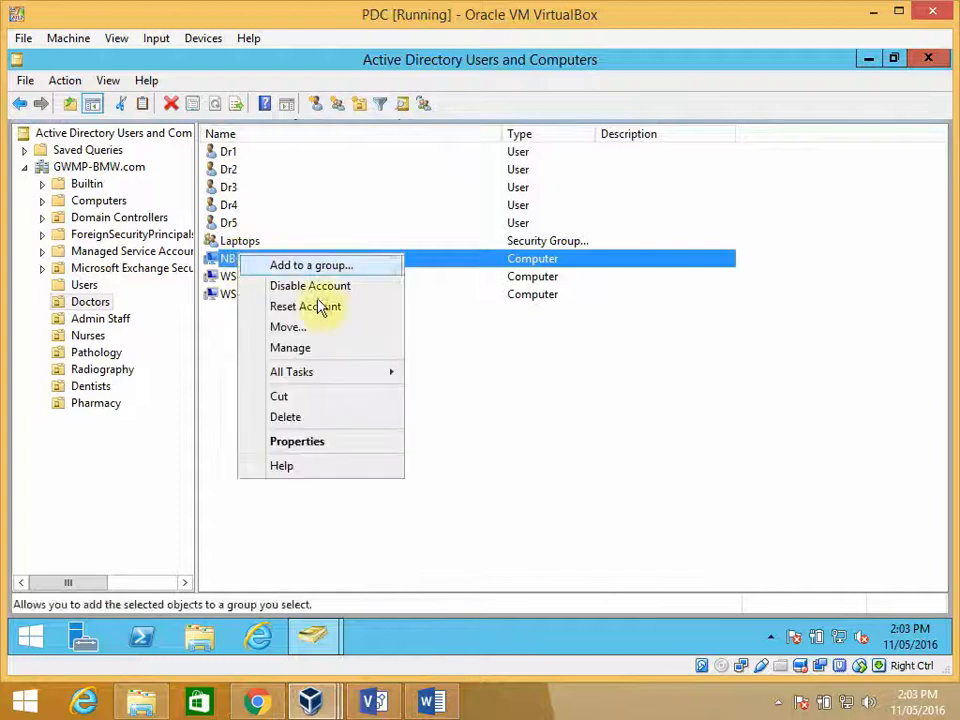
{"action": "left_click", "coordinate": [321, 419]}
{"action": "left_click", "coordinate": [544, 414]}
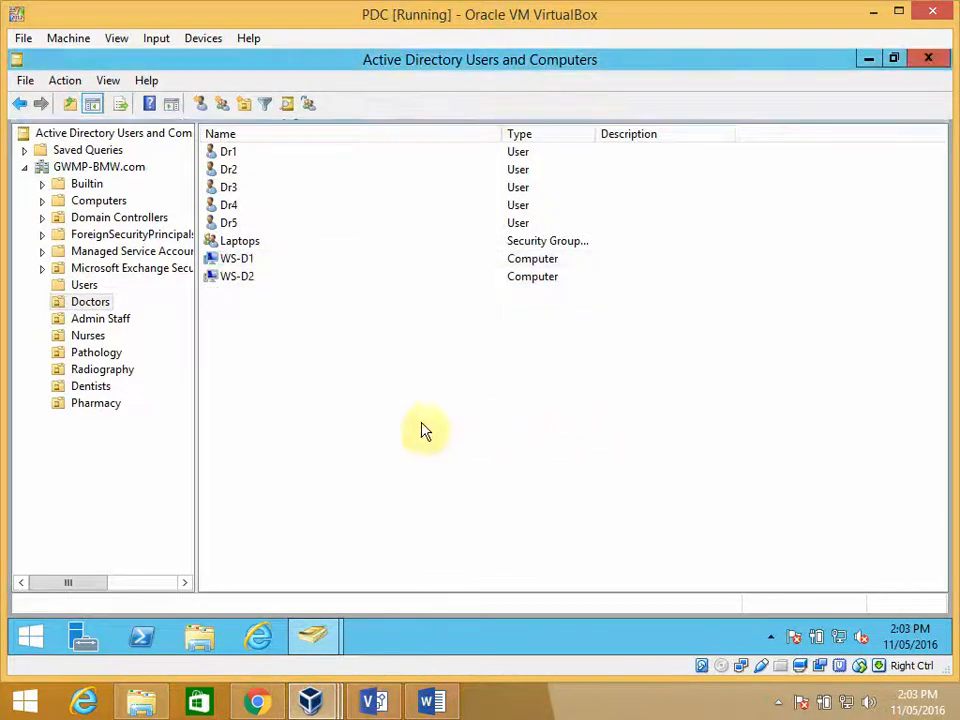
- Create a computer account named Lap1 in the Doctors organizational unit, allowing the Laptops group to join it to the domain
{"action": "right_click", "coordinate": [252, 315]}
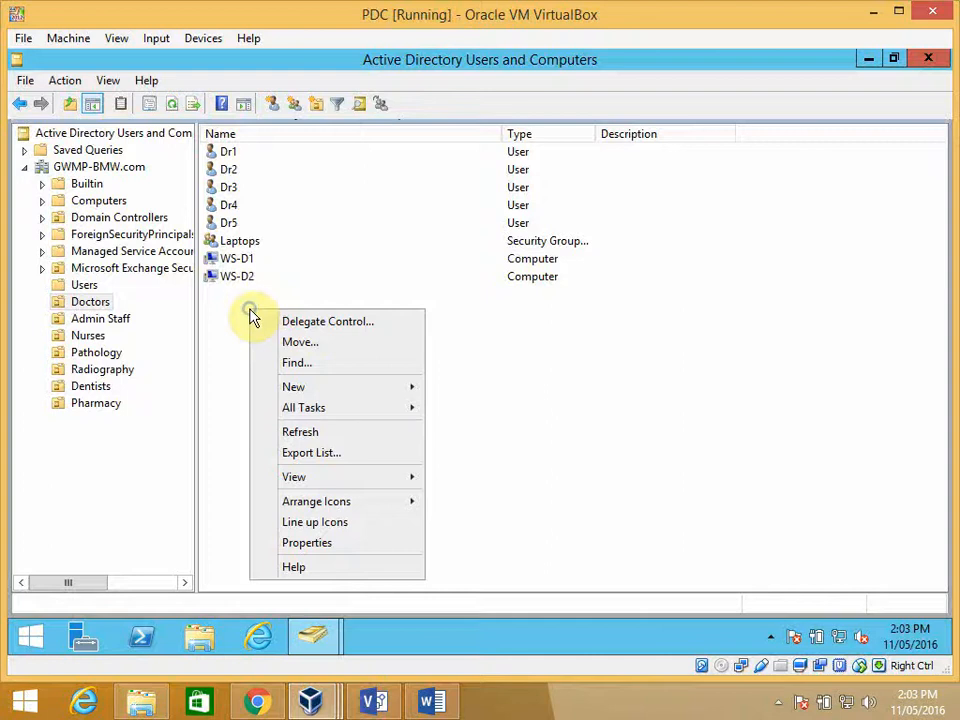
{"action": "mouse_move", "coordinate": [310, 415]}
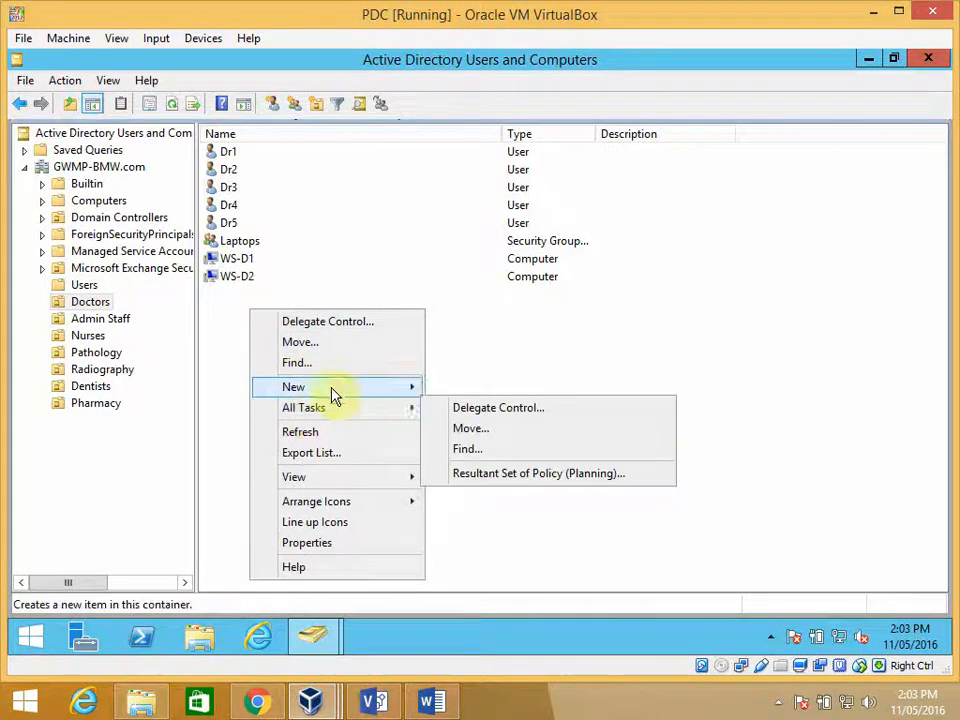
{"action": "mouse_move", "coordinate": [377, 390]}
{"action": "left_click", "coordinate": [468, 393]}
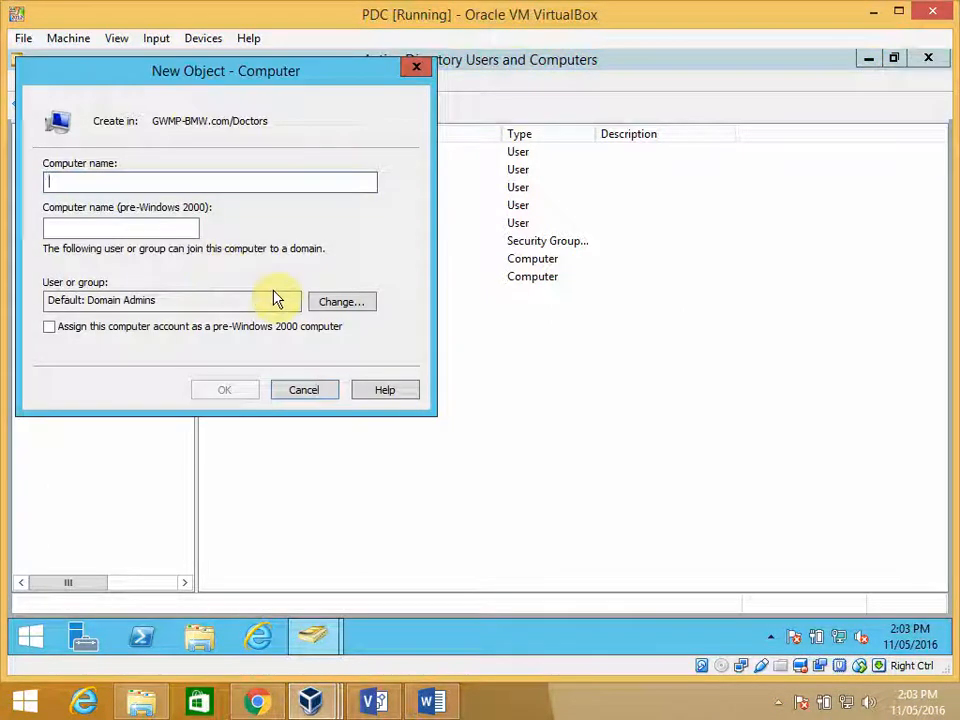
{"action": "type", "text": "Lap1"}
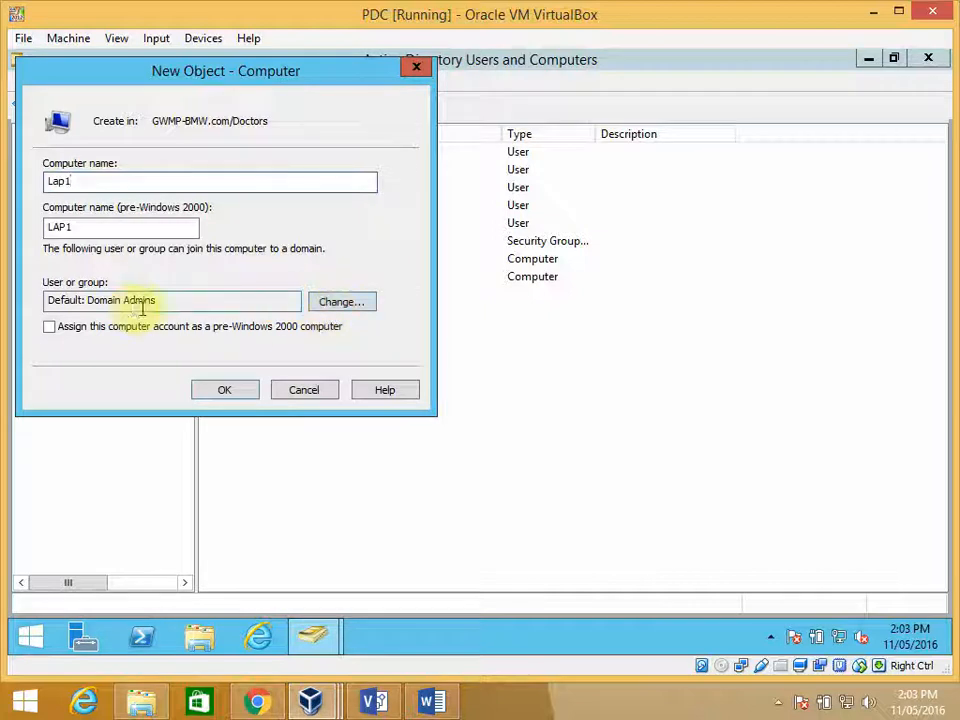
{"action": "left_click", "coordinate": [333, 305]}
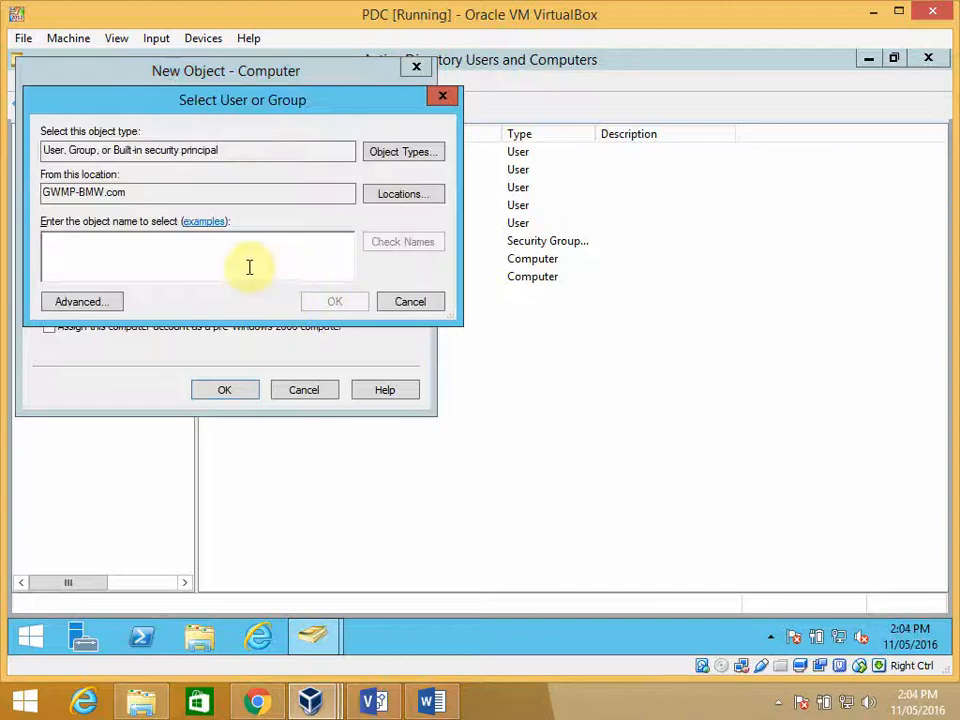
{"action": "type", "text": "lap"}
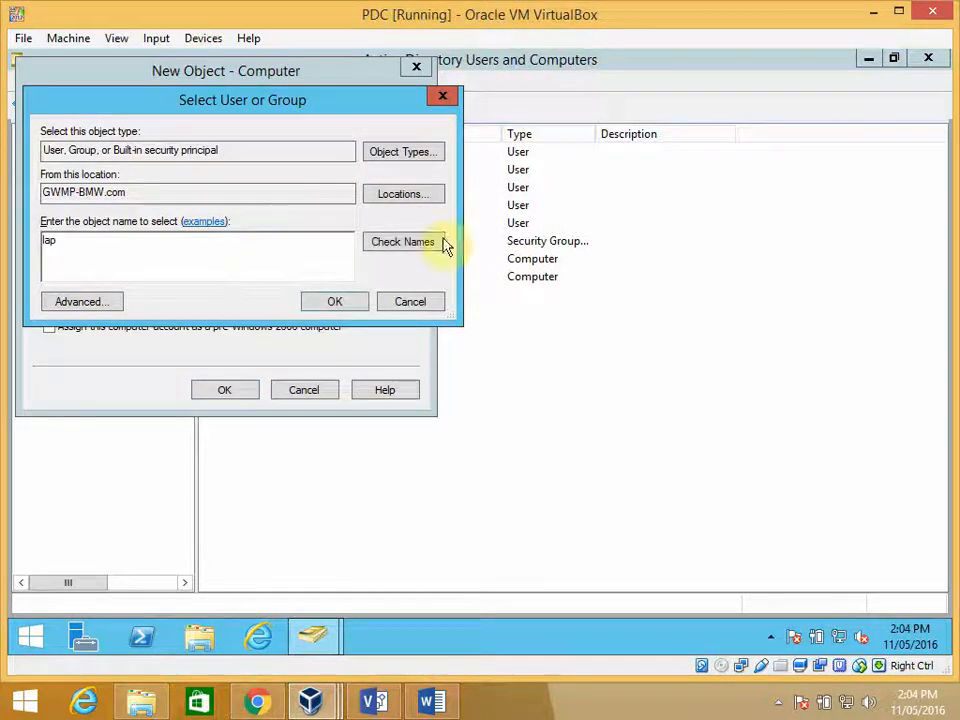
{"action": "left_click", "coordinate": [420, 250]}
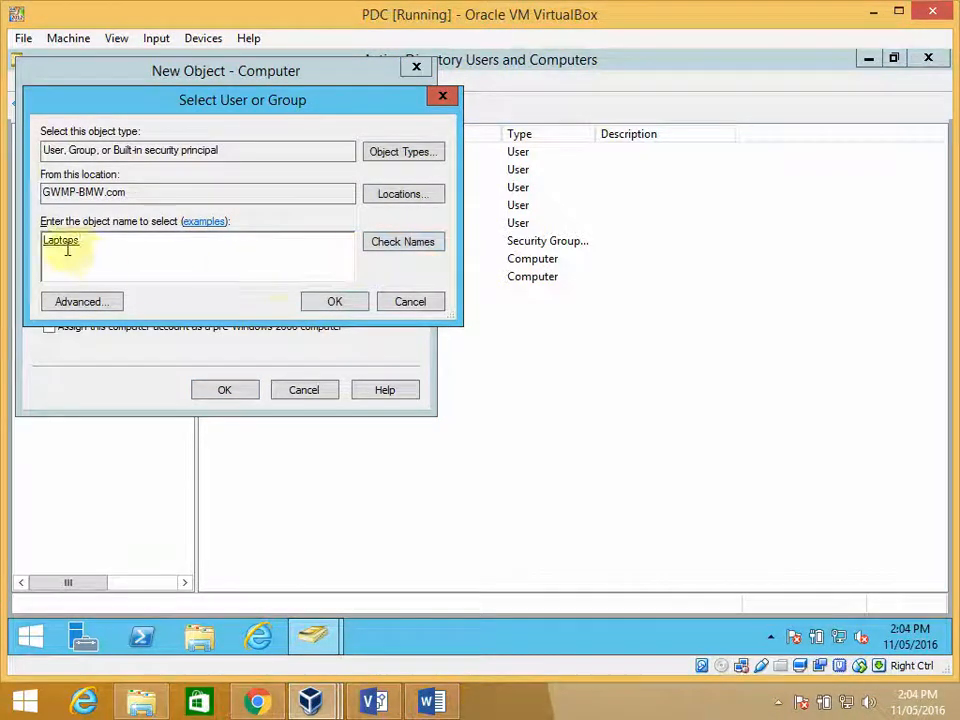
{"action": "left_click", "coordinate": [330, 302]}
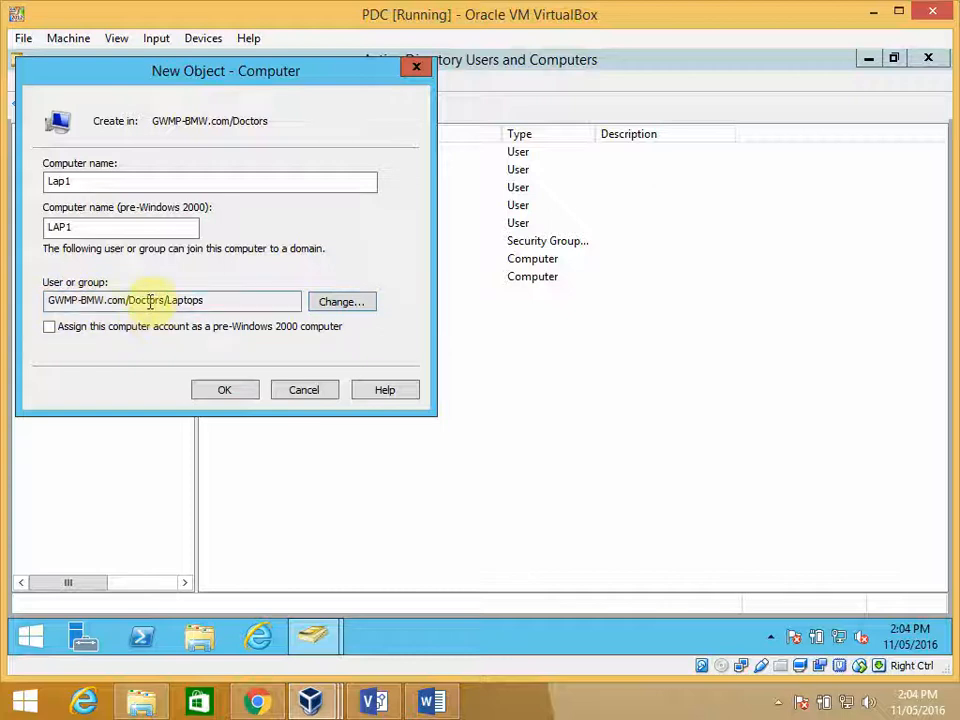
{"action": "left_click", "coordinate": [229, 390]}
- Create a computer account named Lap2 in the Doctors organizational unit, keeping the default Domain Admins group for joining
{"action": "right_click", "coordinate": [225, 350]}
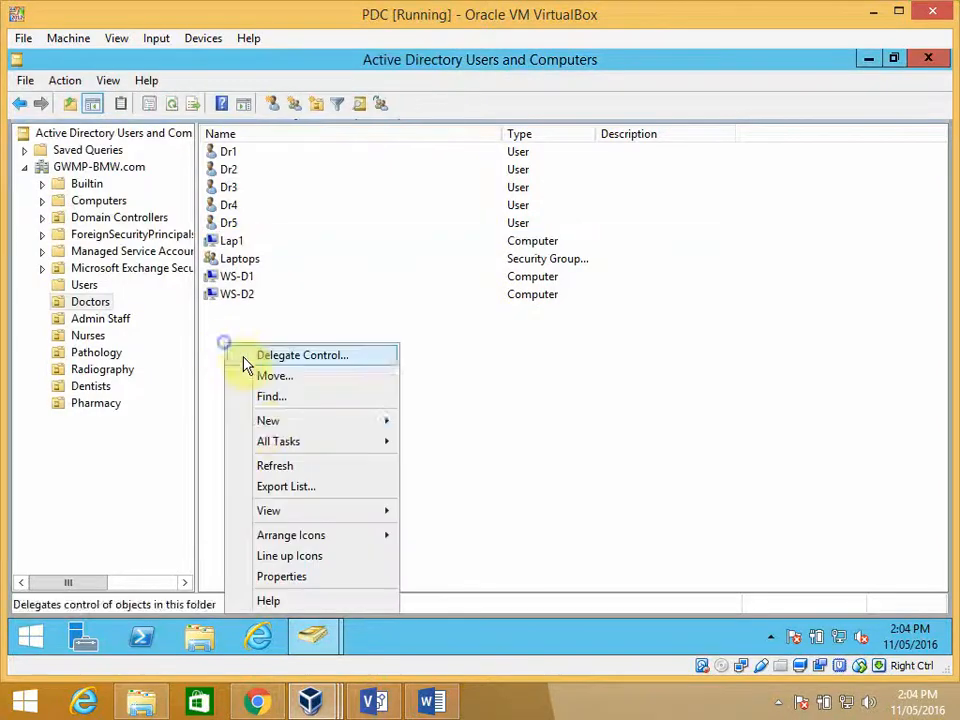
{"action": "mouse_move", "coordinate": [339, 430]}
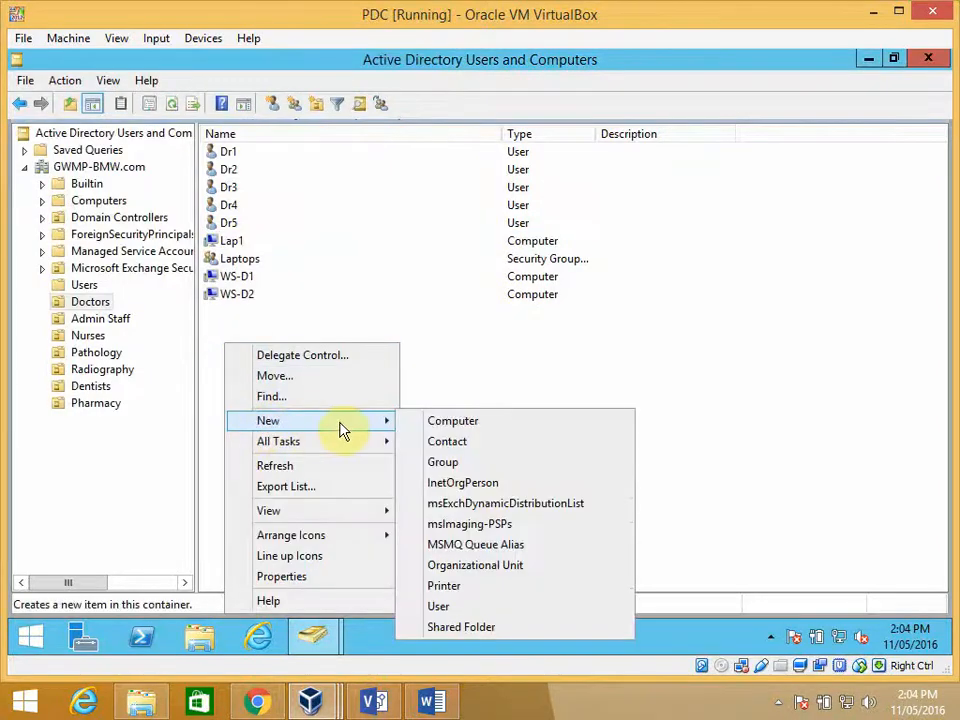
{"action": "left_click", "coordinate": [433, 422]}
{"action": "type", "text": "Lap2"}
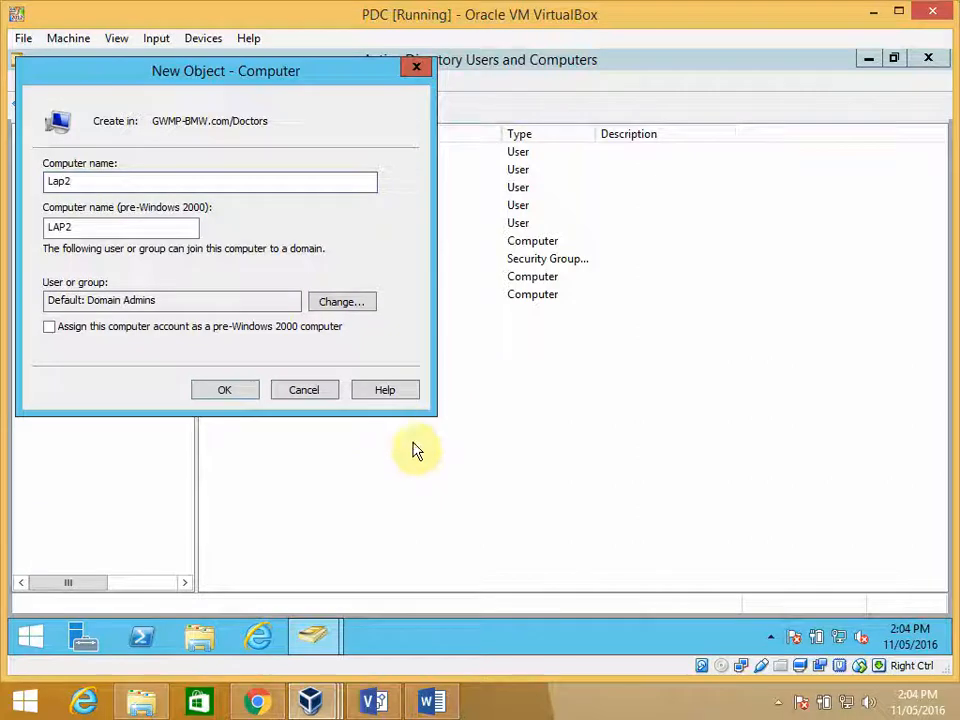
{"action": "left_click", "coordinate": [225, 392]}
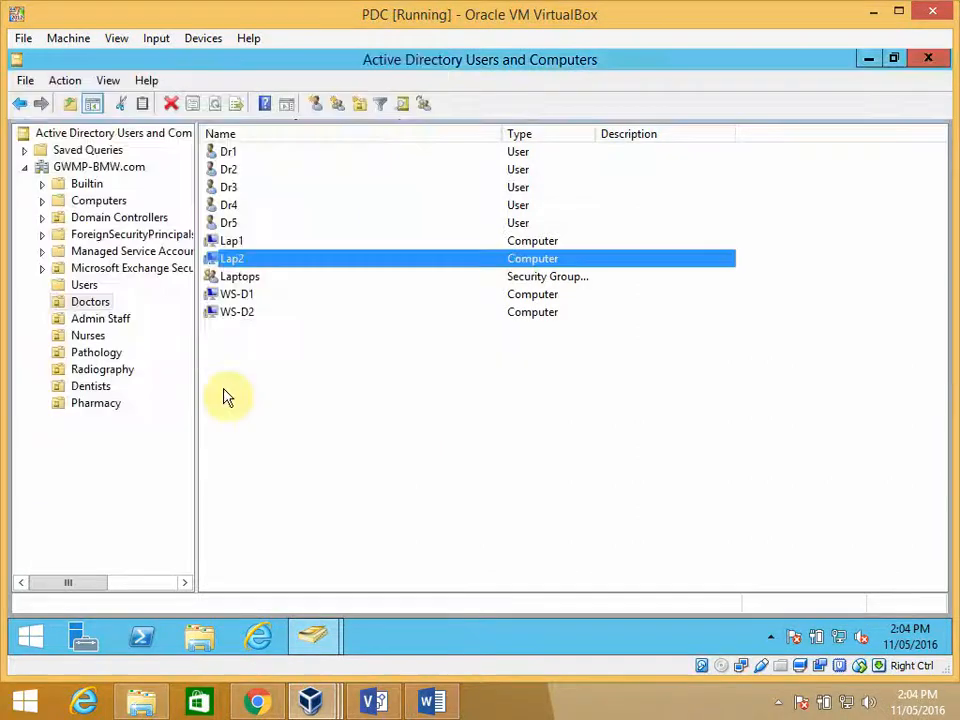
- Open the group membership properties of the Lap2 computer account
{"action": "right_click", "coordinate": [226, 260]}
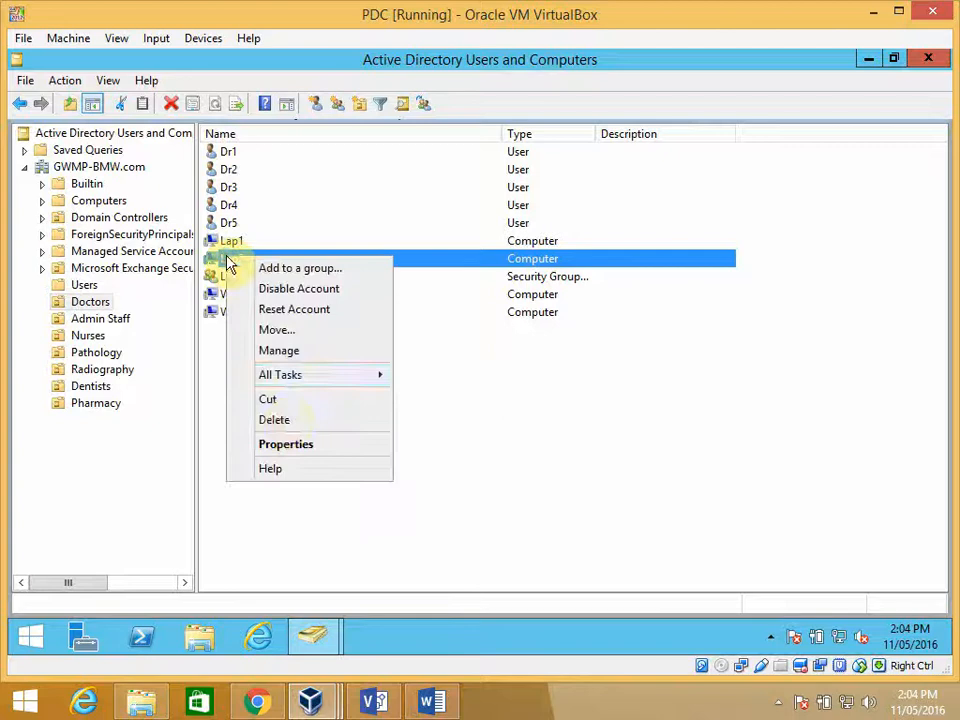
{"action": "left_click", "coordinate": [288, 444]}
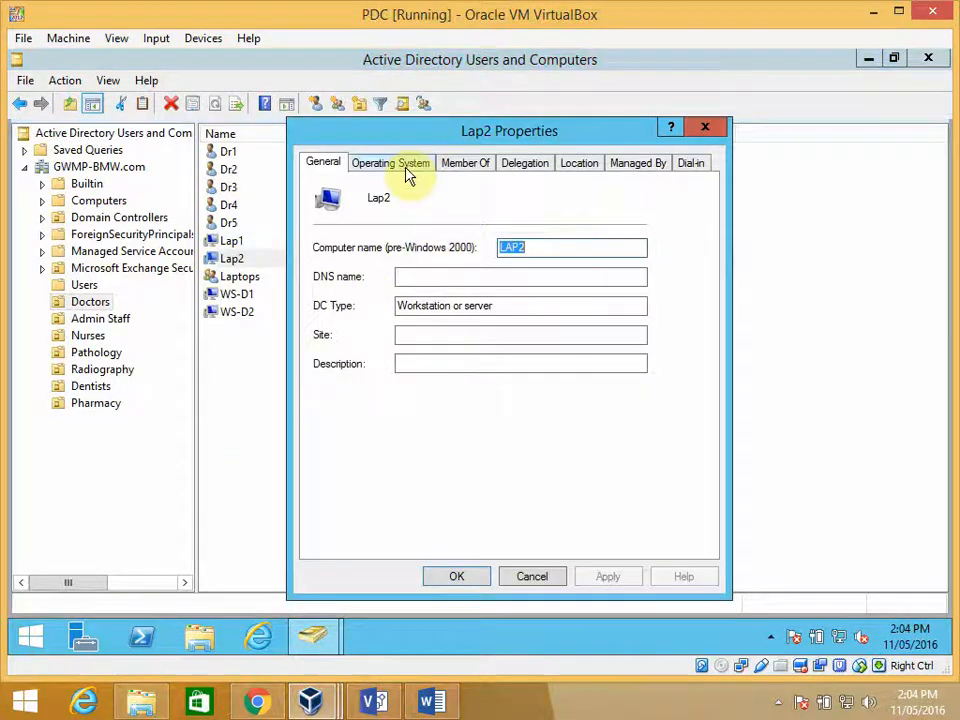
{"action": "left_click", "coordinate": [478, 164]}
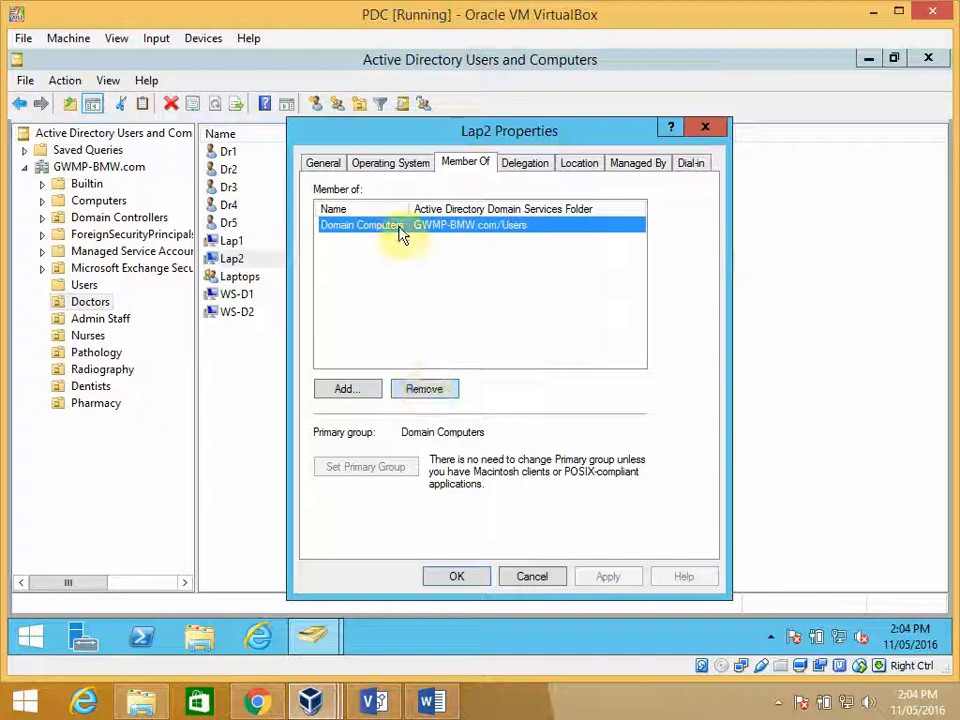
- Try to remove Lap2 from the Domain Computers group
{"action": "left_click", "coordinate": [430, 390]}
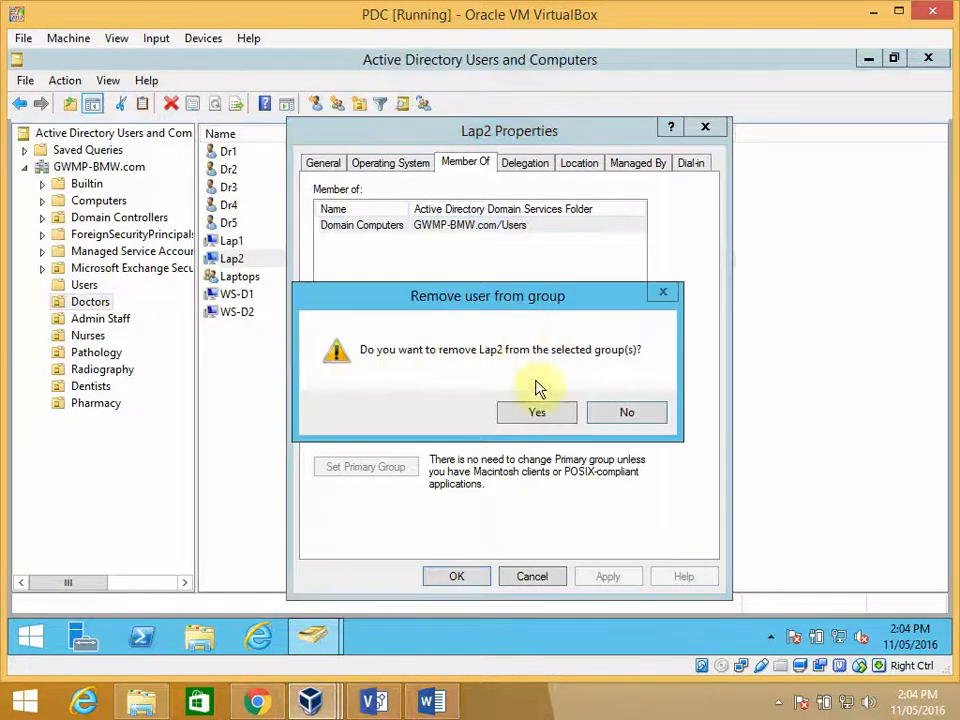
{"action": "left_click", "coordinate": [537, 414]}
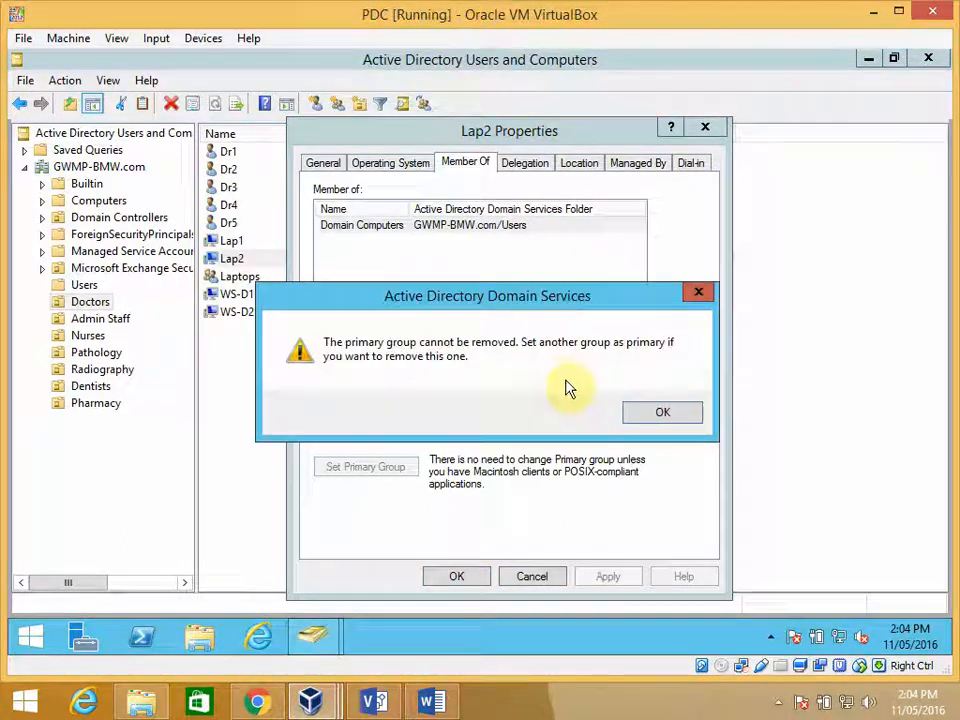
{"action": "left_click", "coordinate": [658, 414]}
- Add the Lap2 computer account to the Laptops group
{"action": "left_click", "coordinate": [364, 389]}
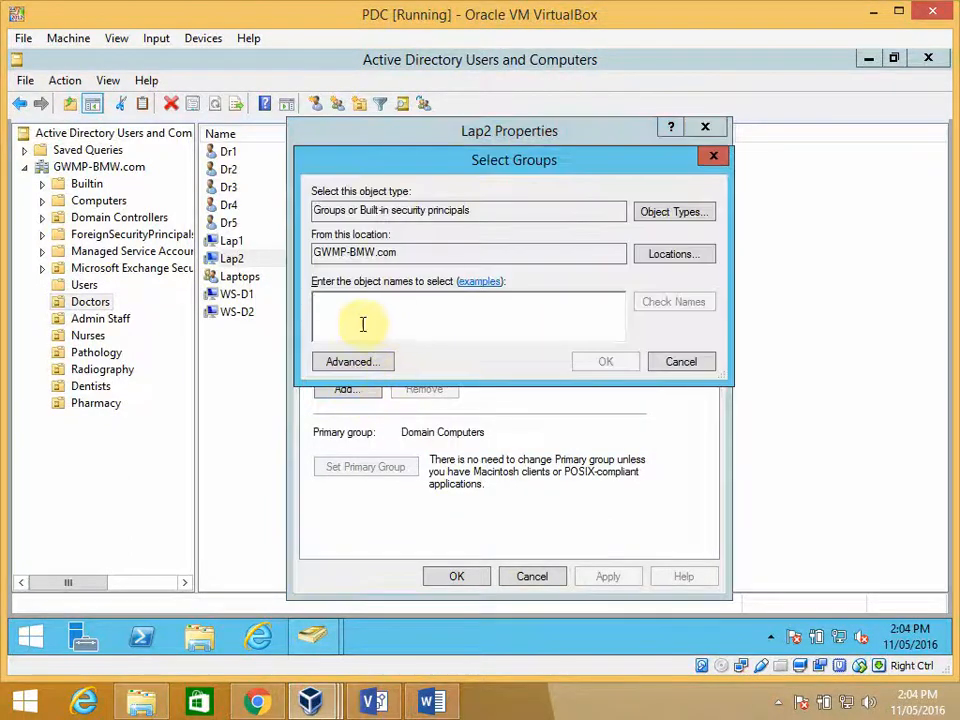
{"action": "type", "text": "lap"}
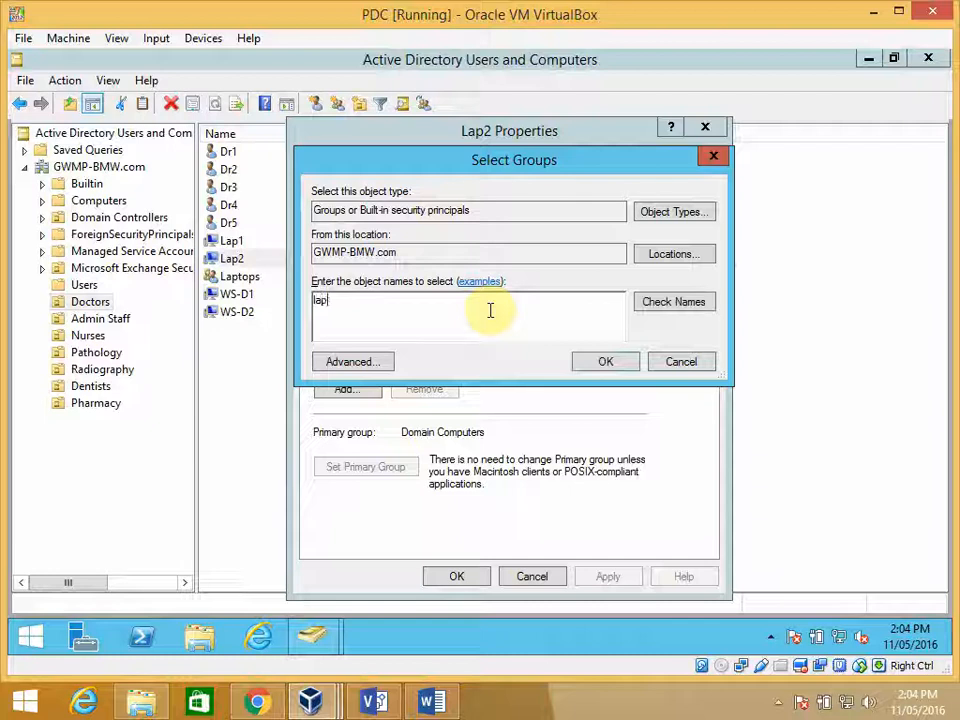
{"action": "left_click", "coordinate": [670, 302]}
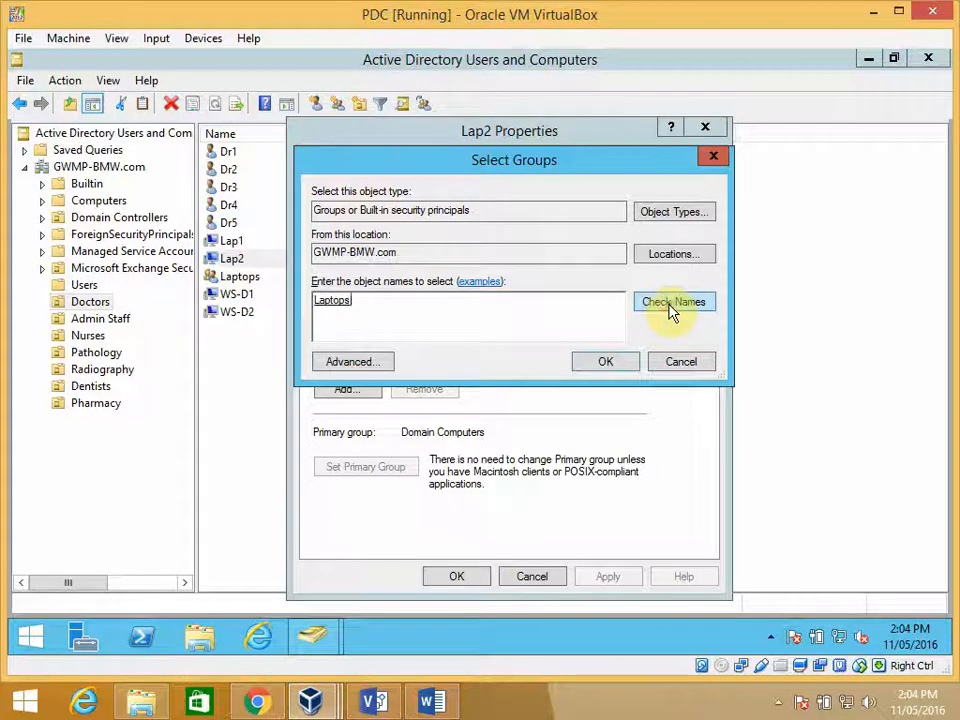
{"action": "left_click", "coordinate": [600, 368]}
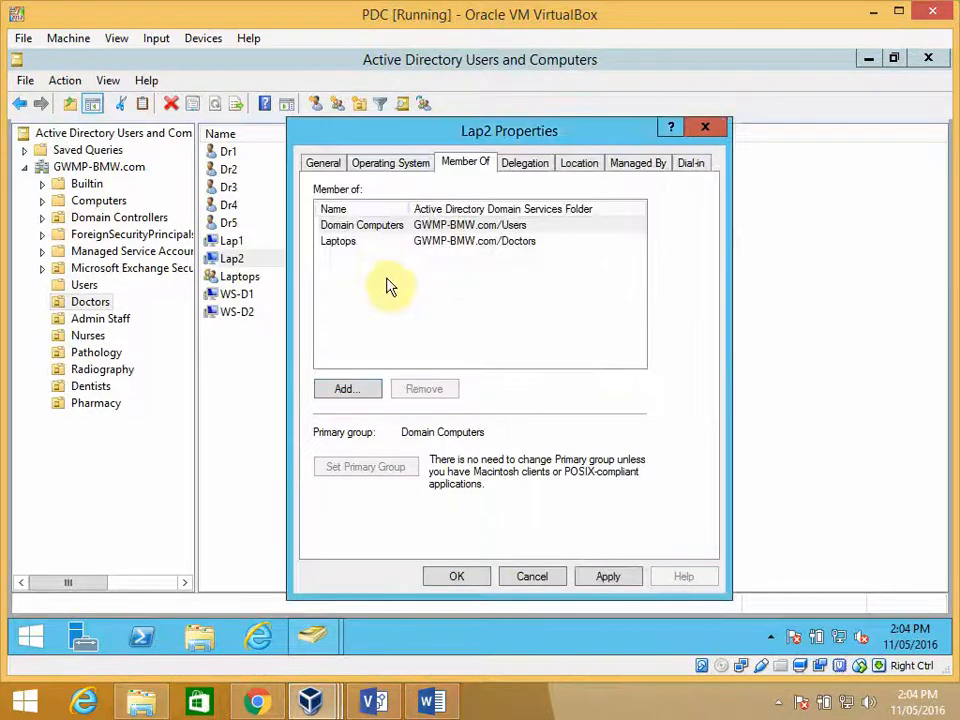
- Set Laptops as the primary group of the Lap2 computer account
{"action": "left_click", "coordinate": [360, 227]}
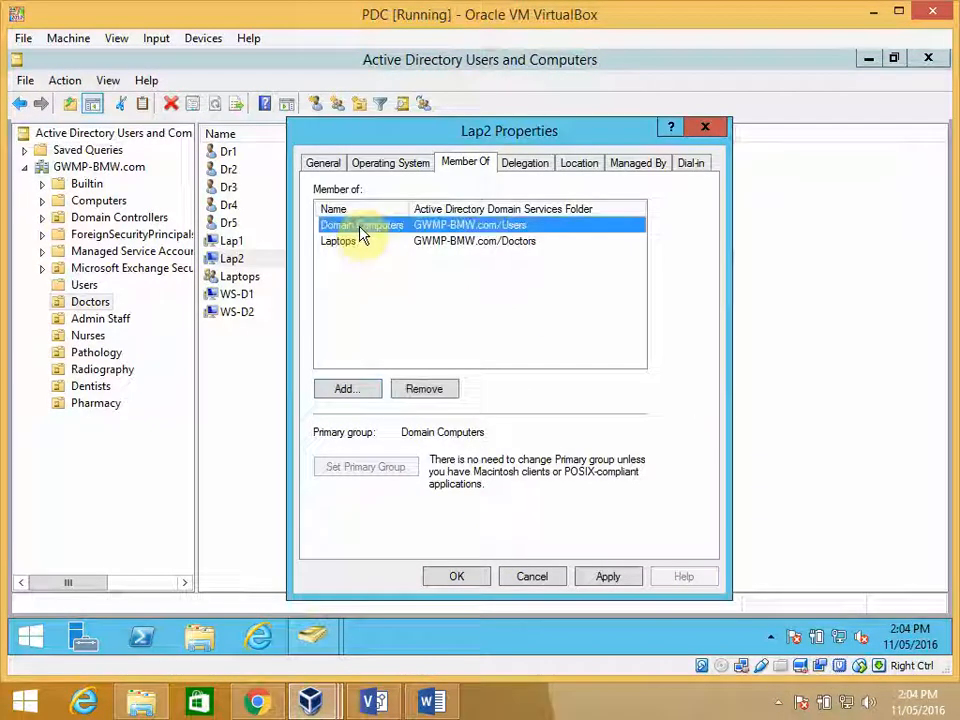
{"action": "left_click", "coordinate": [342, 242]}
{"action": "left_click", "coordinate": [367, 466]}
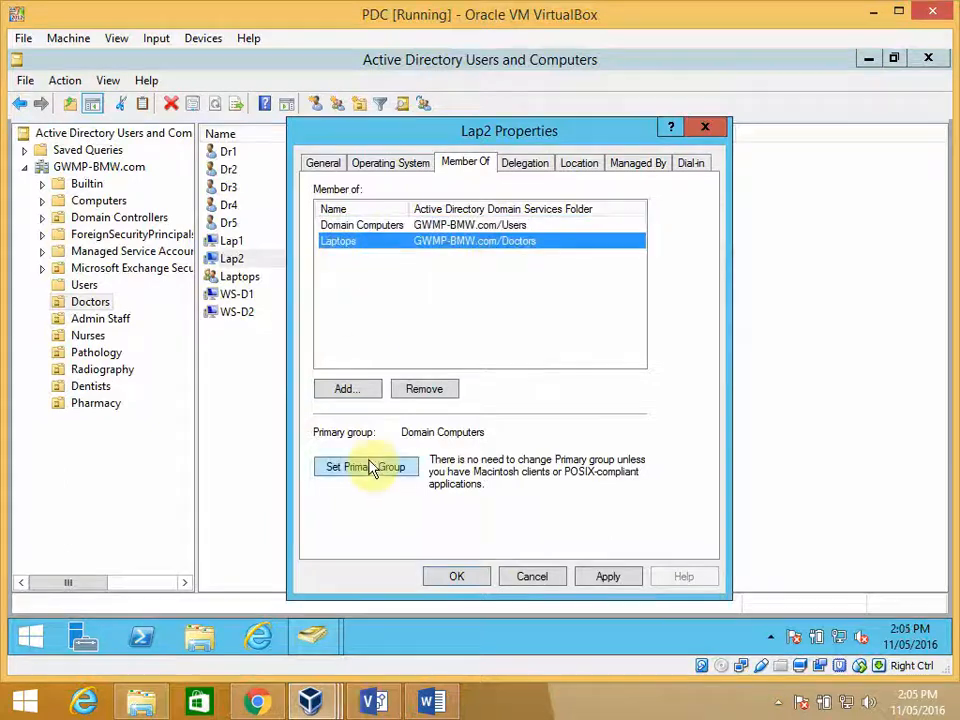
- Remove Lap2 from the Domain Computers group and save its group memberships
{"action": "left_click", "coordinate": [375, 228]}
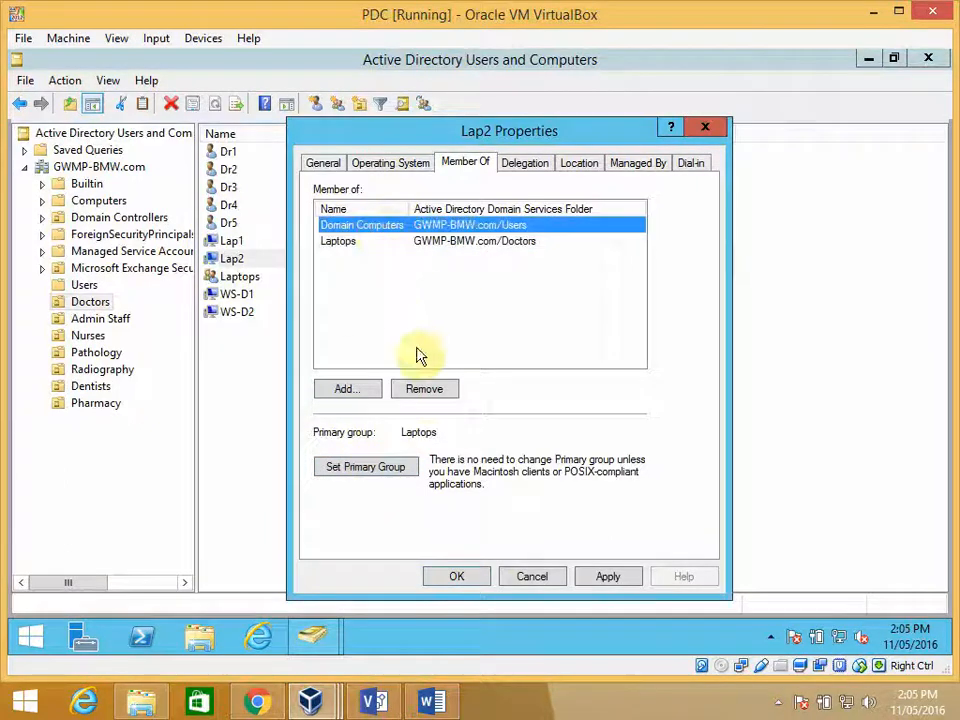
{"action": "left_click", "coordinate": [424, 390]}
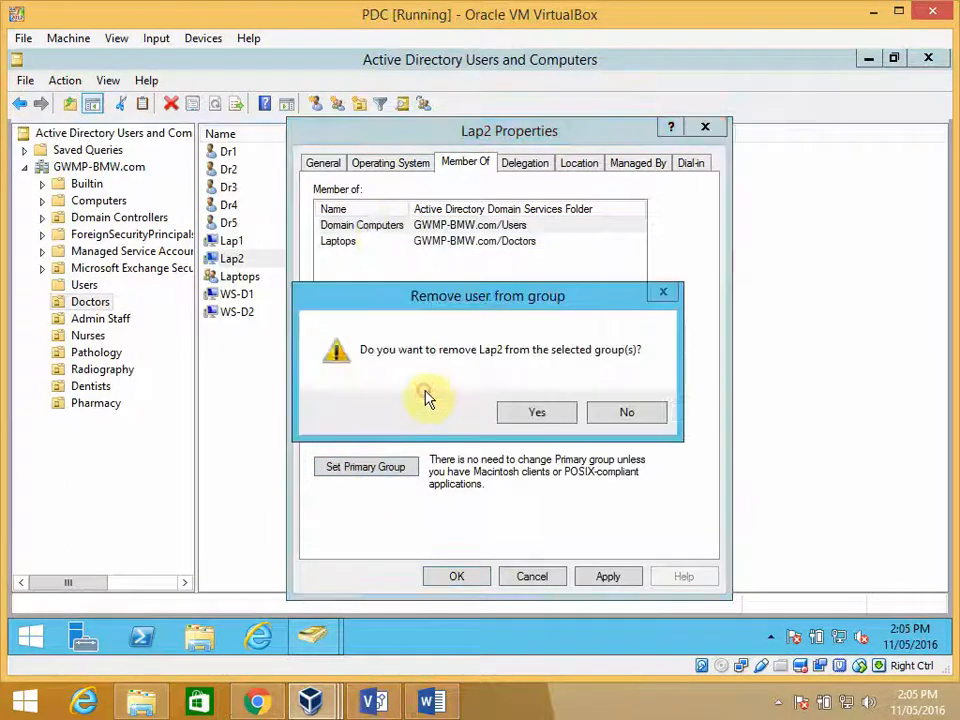
{"action": "left_click", "coordinate": [537, 416]}
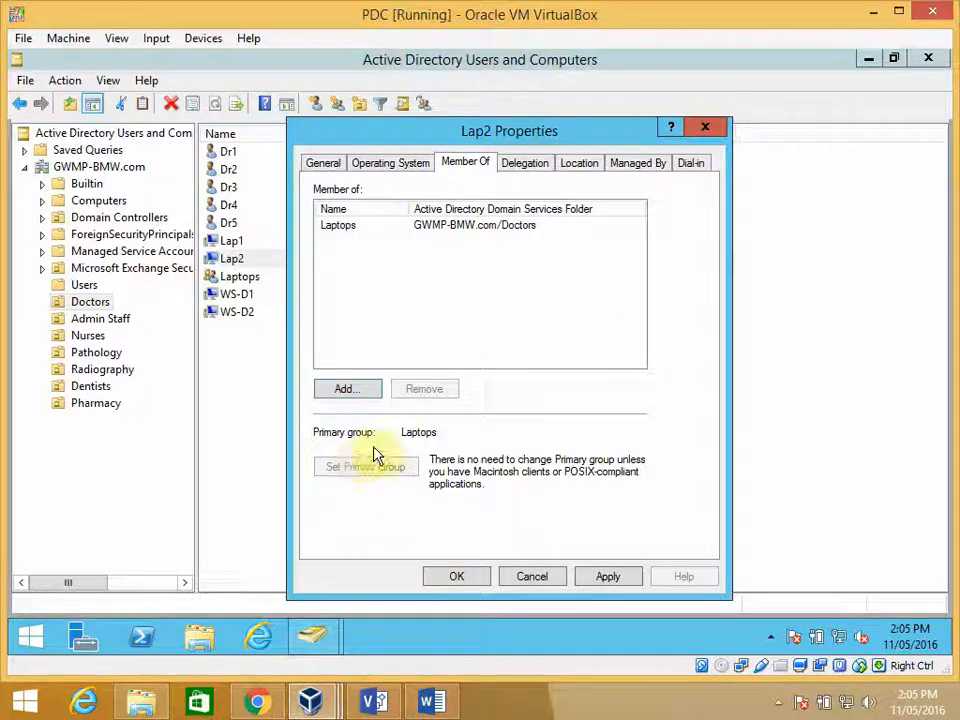
{"action": "left_click", "coordinate": [452, 579]}
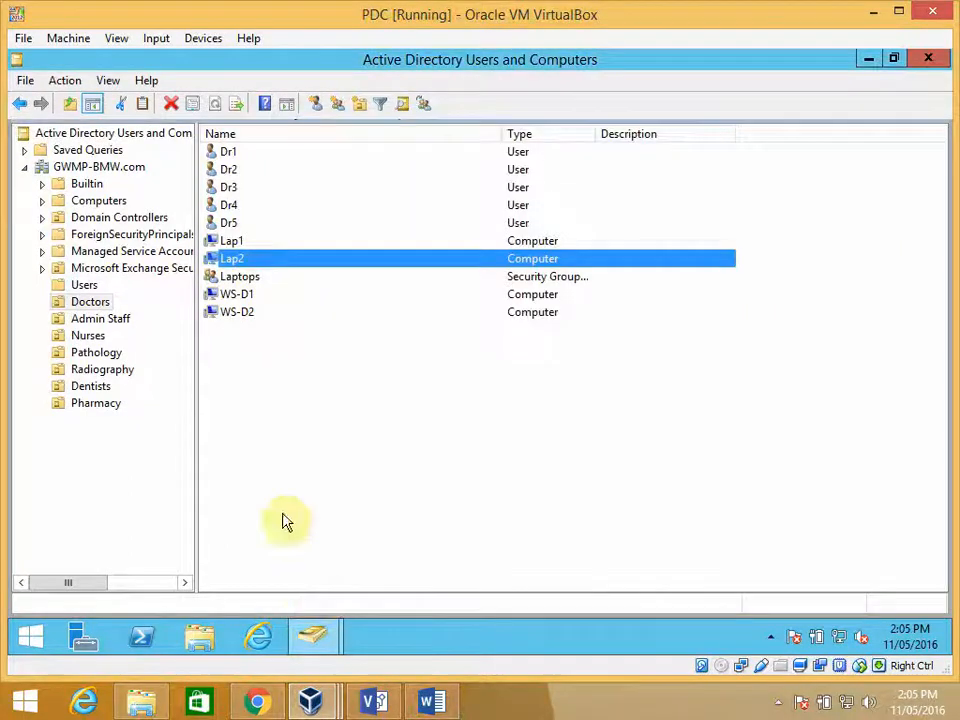
{"action": "right_click", "coordinate": [238, 262]}
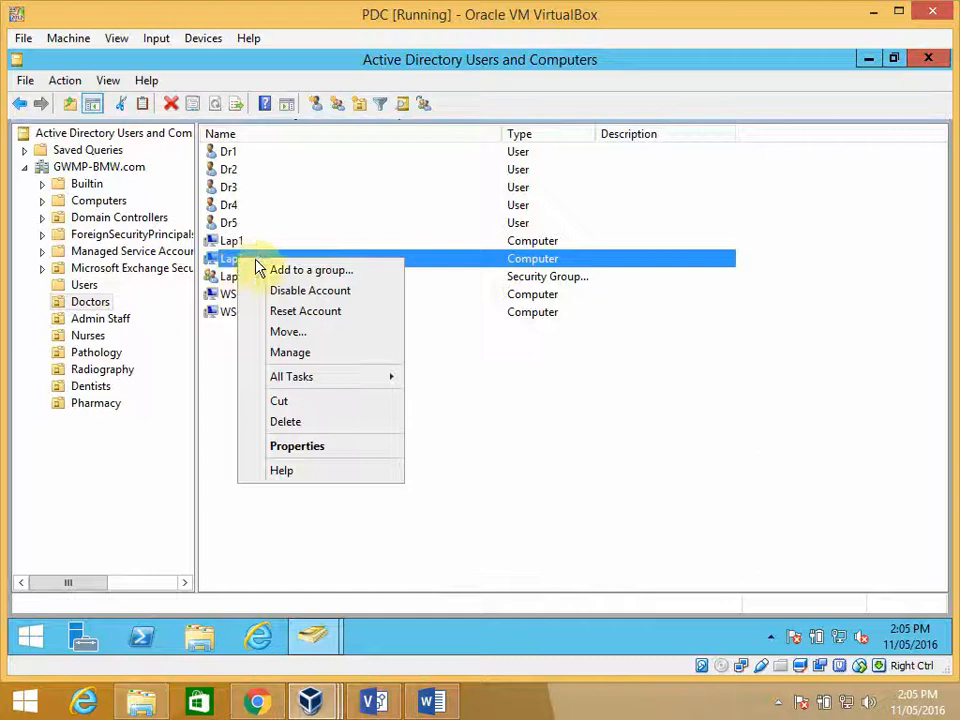
{"action": "mouse_move", "coordinate": [295, 386]}
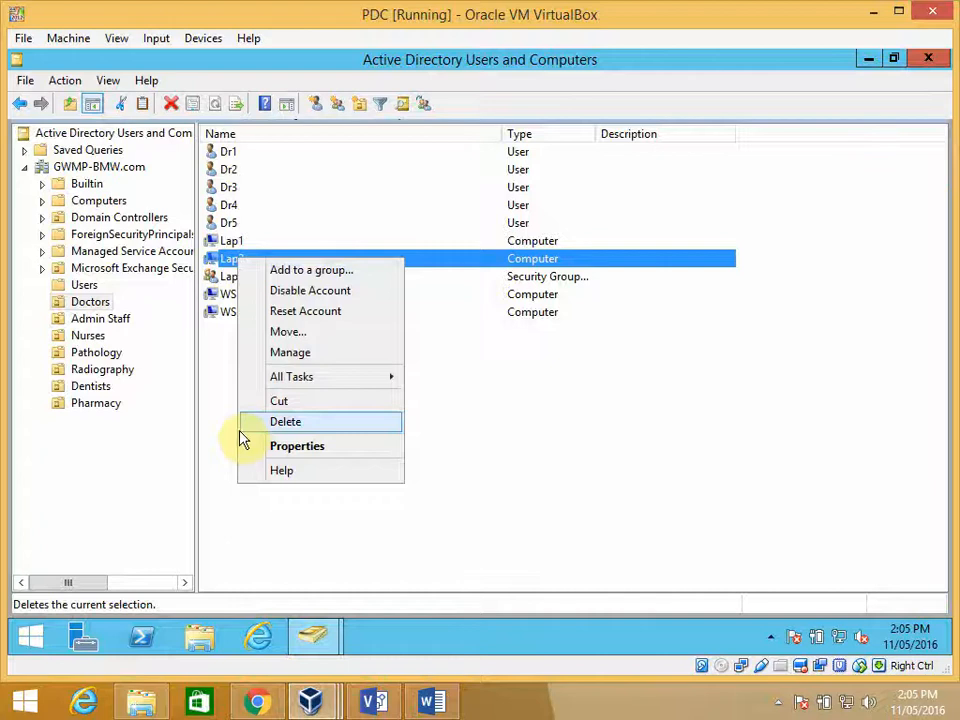
{"action": "left_click", "coordinate": [221, 420]}
- Create a computer account named Lap3 in the Doctors organizational unit, allowing the Laptops group to join it to the domain
{"action": "right_click", "coordinate": [237, 385]}
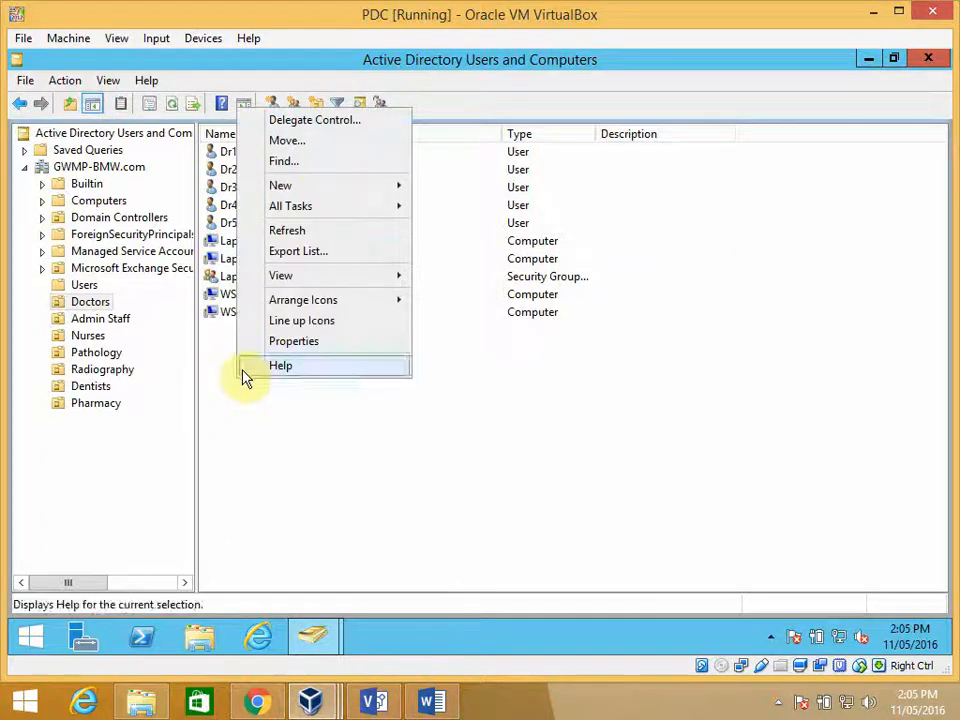
{"action": "mouse_move", "coordinate": [290, 188]}
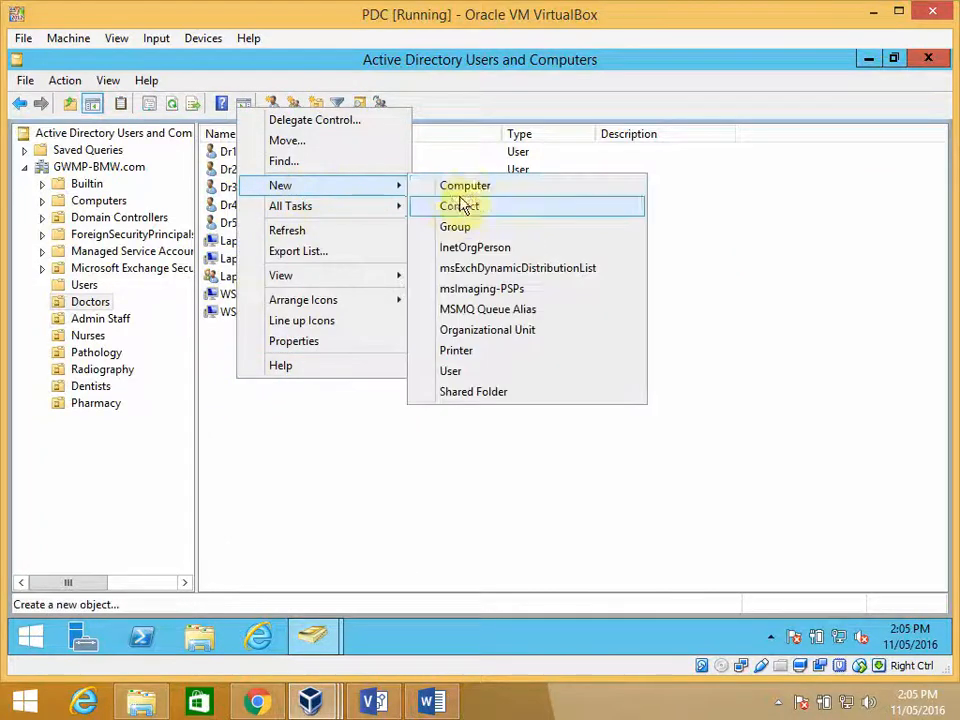
{"action": "left_click", "coordinate": [463, 185]}
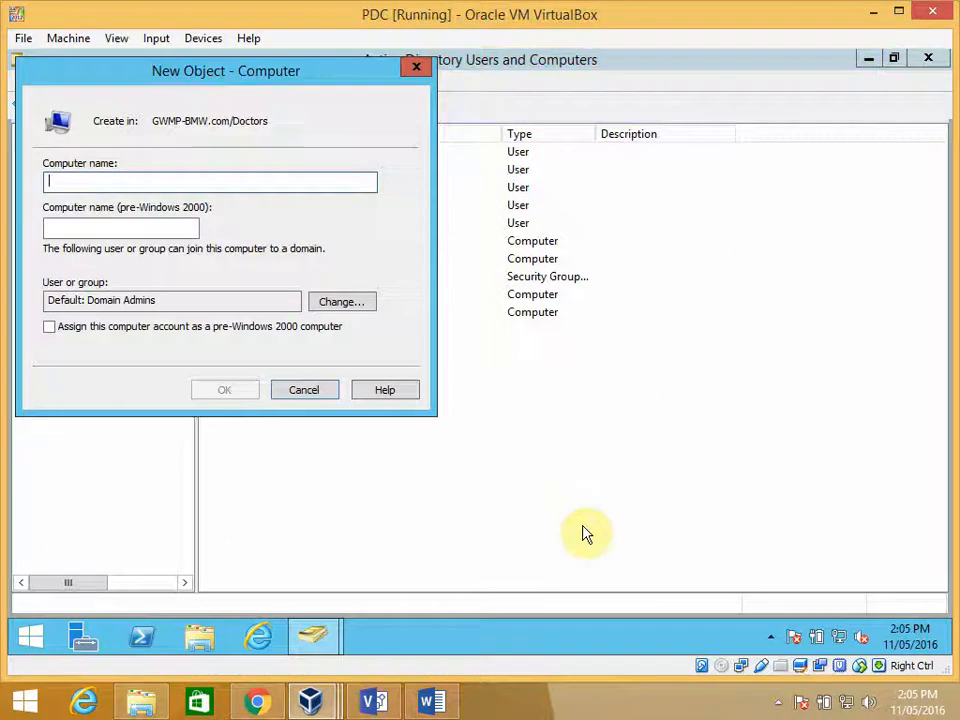
{"action": "type", "text": "Lap3"}
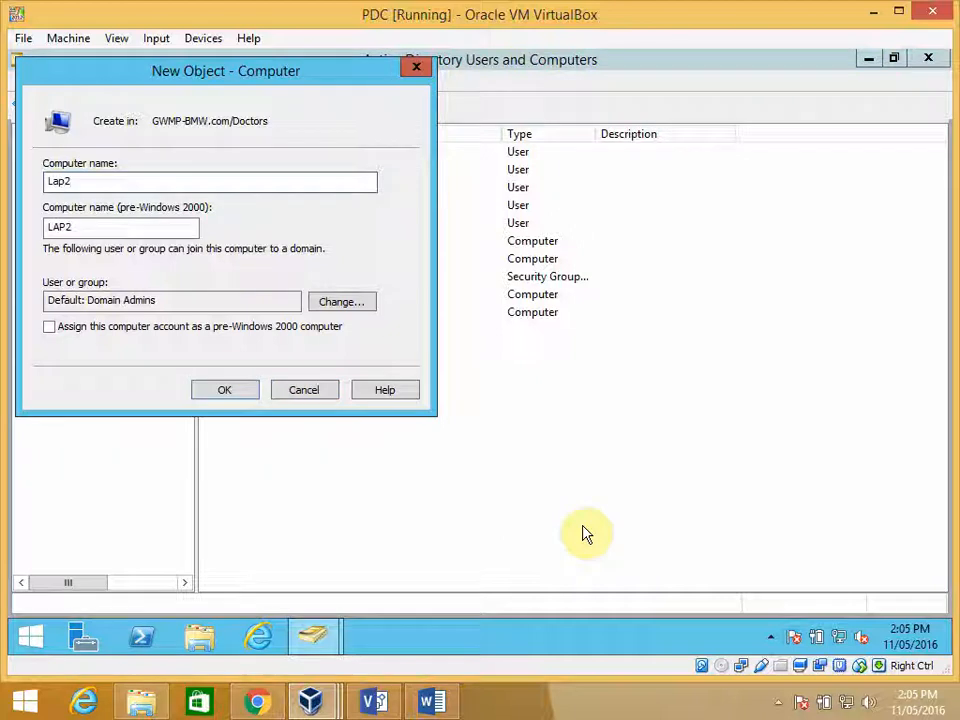
{"action": "left_click", "coordinate": [345, 302]}
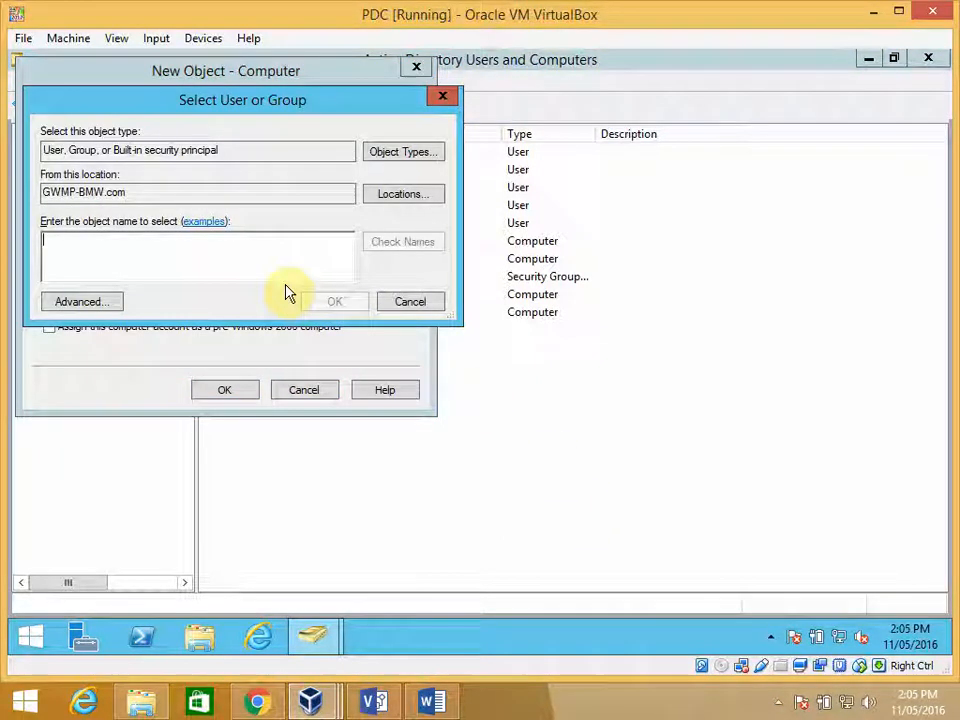
{"action": "type", "text": "lap"}
{"action": "key", "text": "Return"}
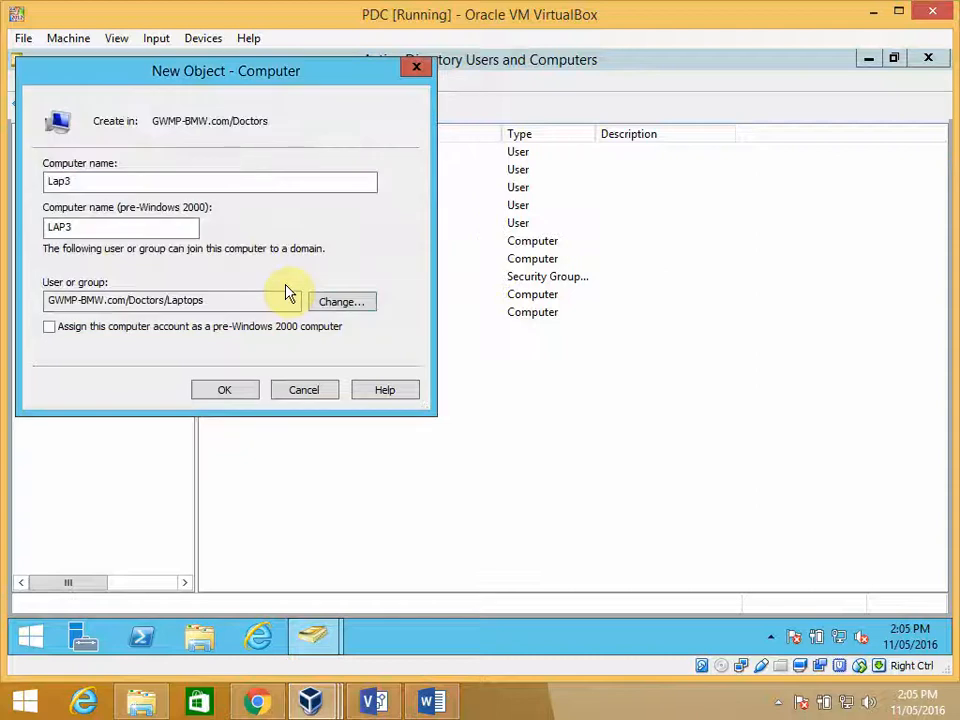
{"action": "left_click", "coordinate": [223, 394]}
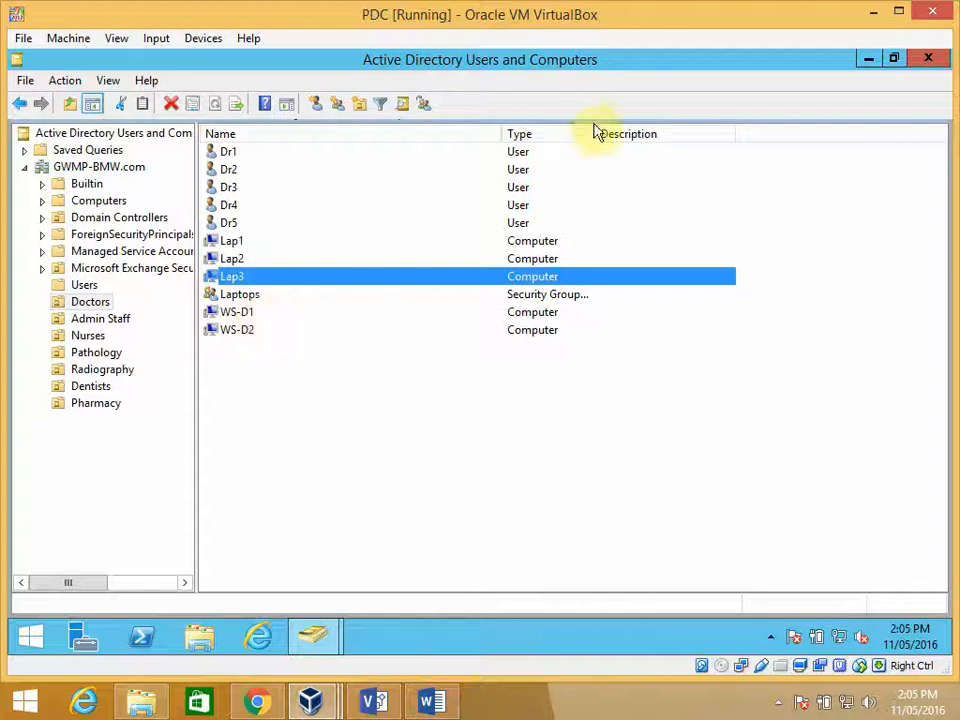
- Widen the Type column of the Doctors object list to fit the full security group type
{"action": "left_click_drag", "start_coordinate": [596, 133], "coordinate": [648, 133]}
{"action": "left_click", "coordinate": [580, 378]}
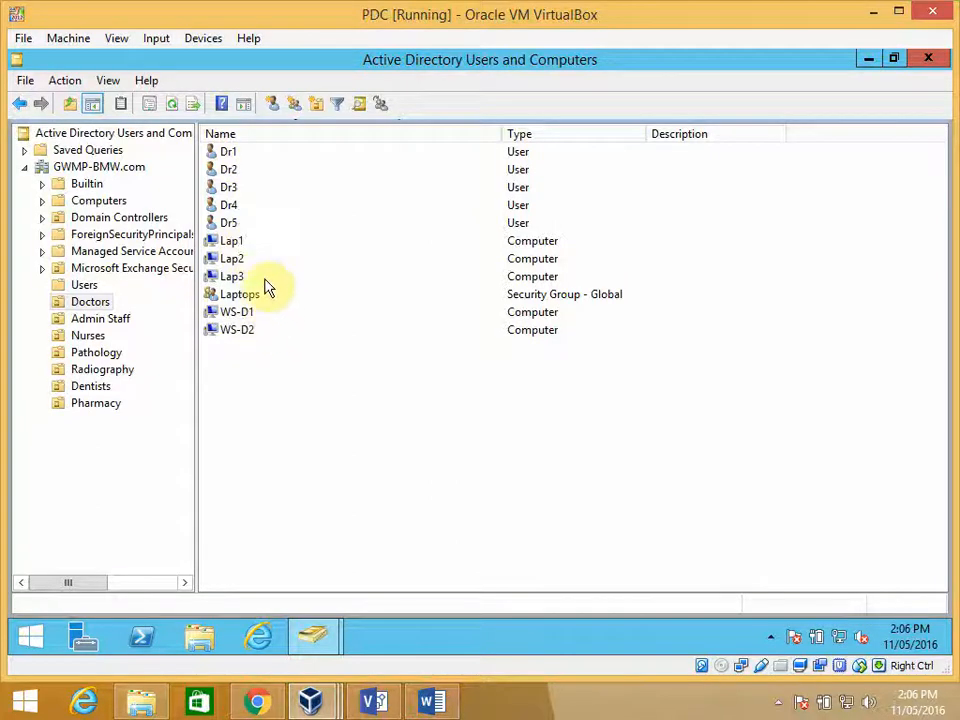
{"action": "left_click", "coordinate": [90, 301]}
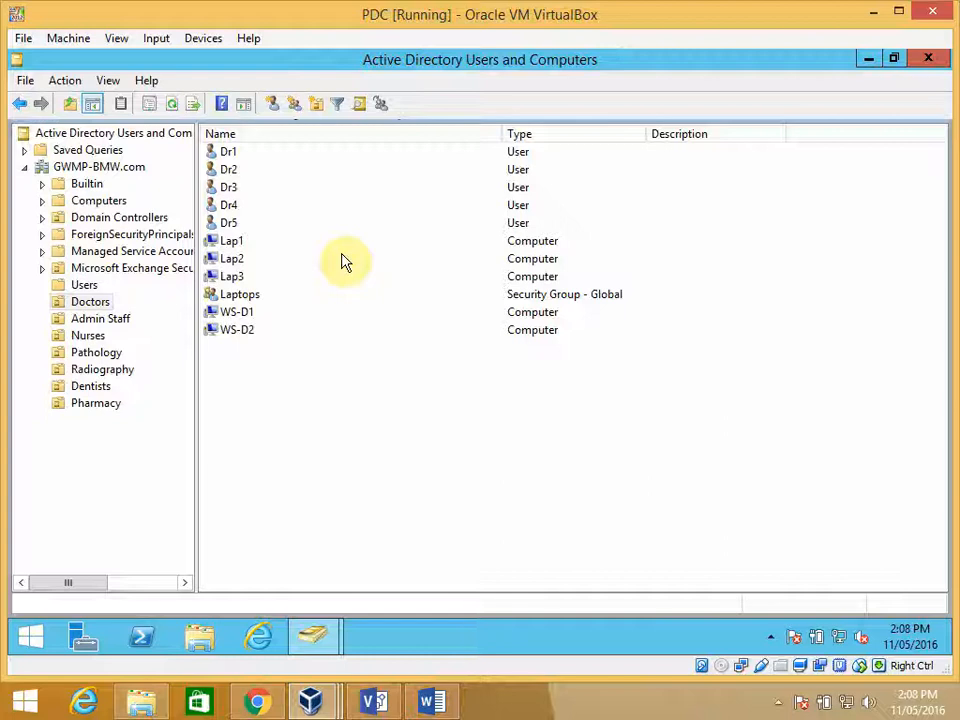
- Minimize the directory console and open Group Policy Management from the server desktop
{"action": "left_click", "coordinate": [869, 60]}
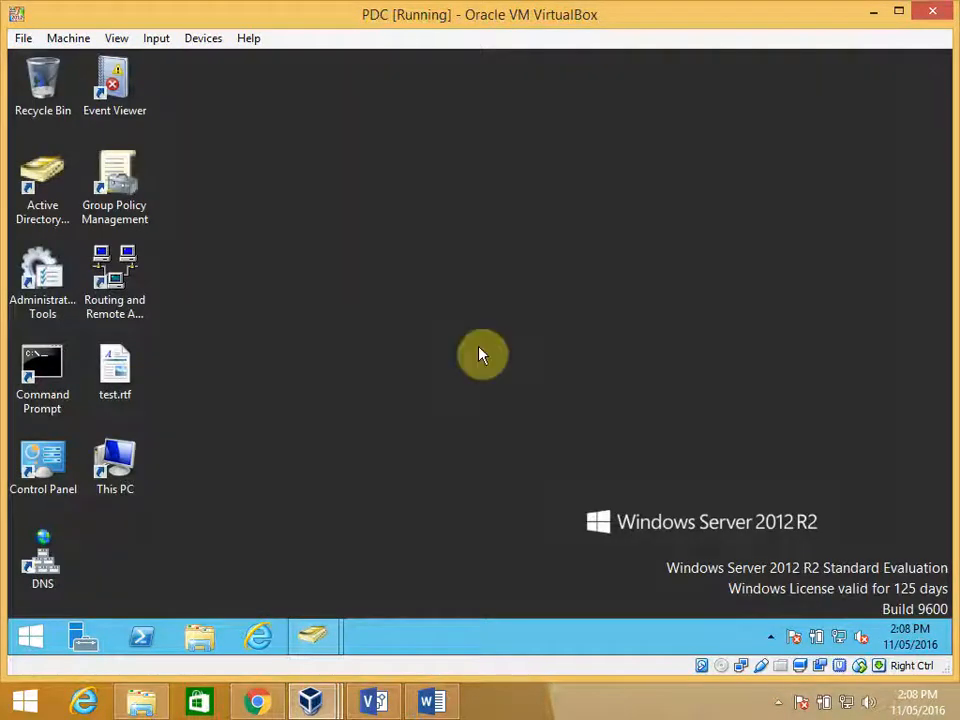
{"action": "left_click", "coordinate": [121, 186]}
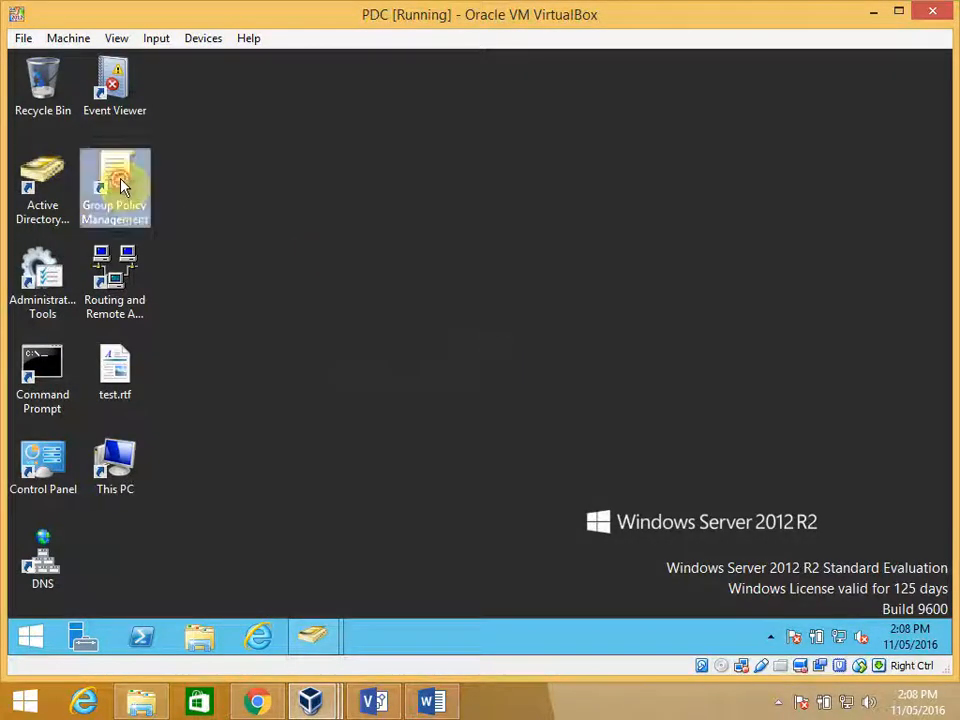
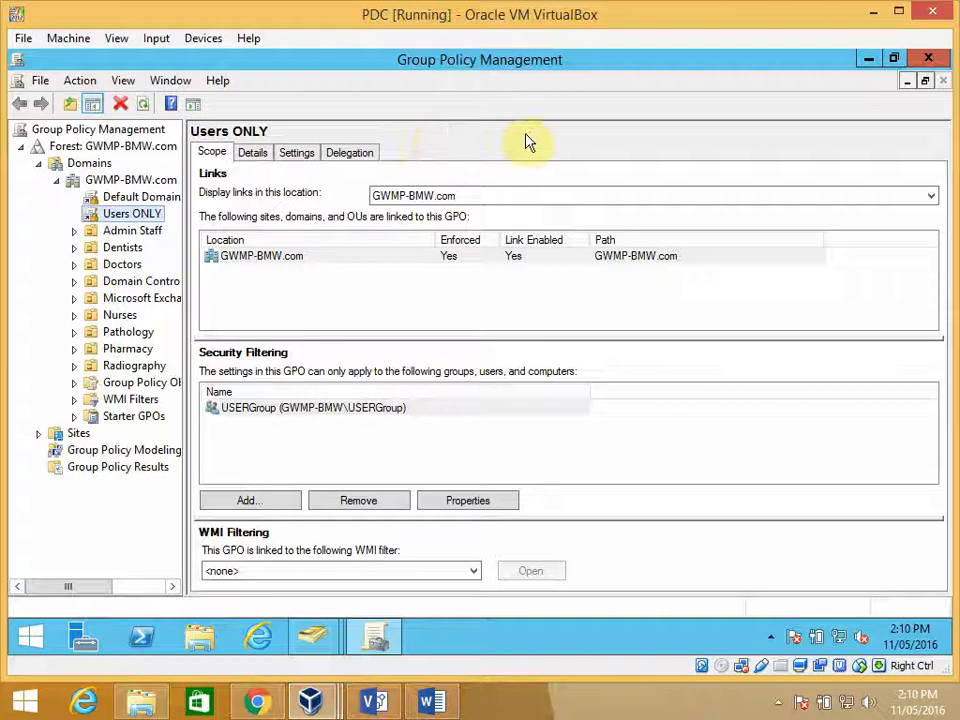
- Minimize Group Policy Management and look through the Wallpapers folder on the C: drive in File Explorer, returning to the drive's root
{"action": "left_click", "coordinate": [868, 60]}
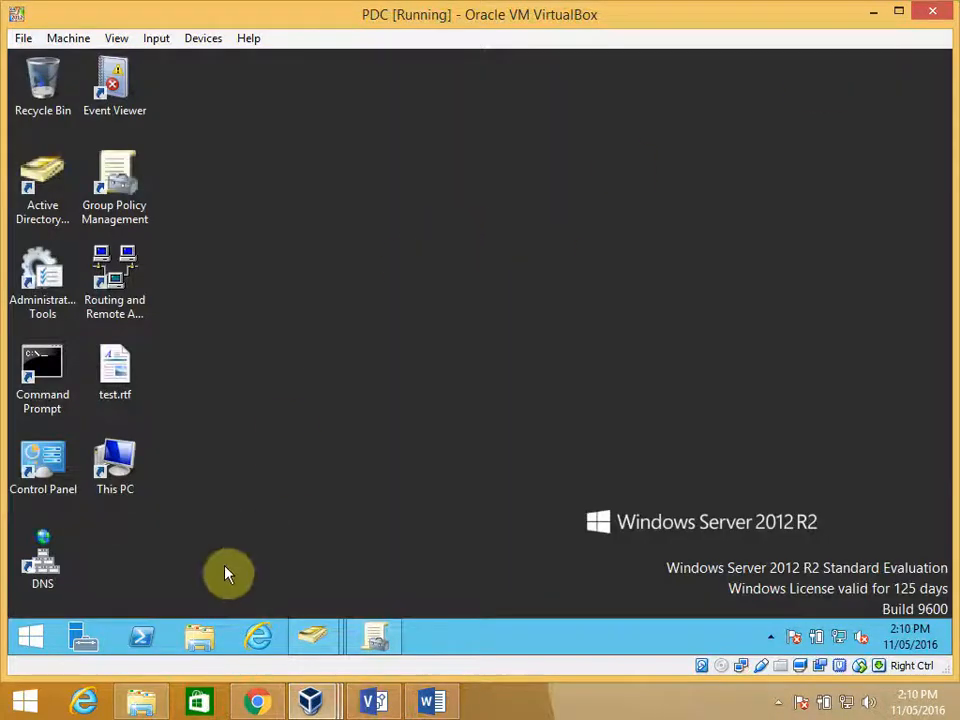
{"action": "left_click", "coordinate": [205, 638]}
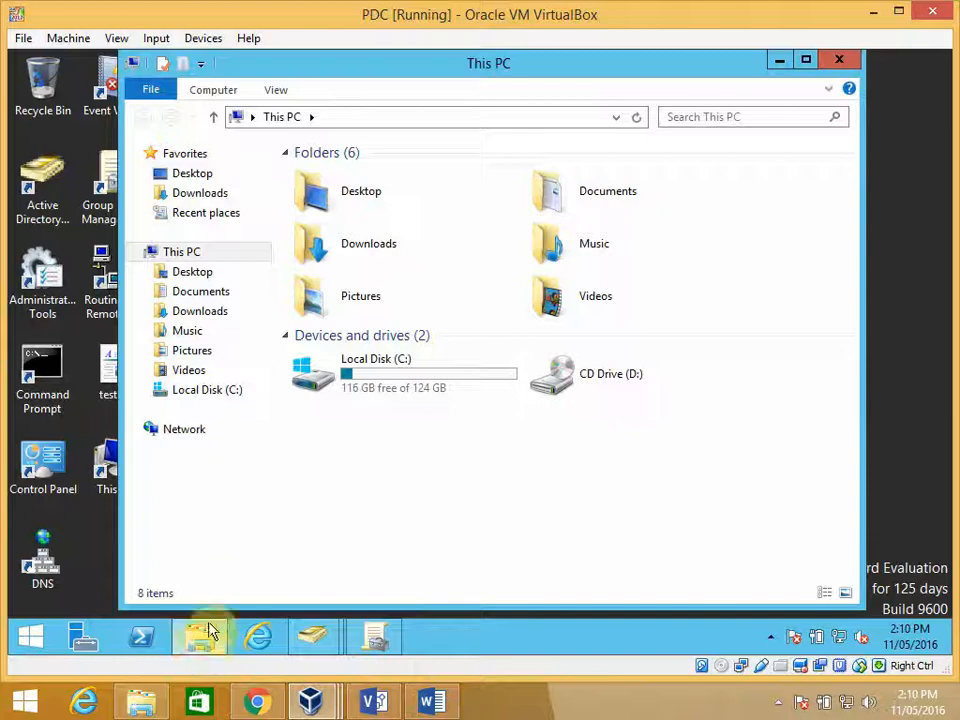
{"action": "left_click", "coordinate": [400, 377]}
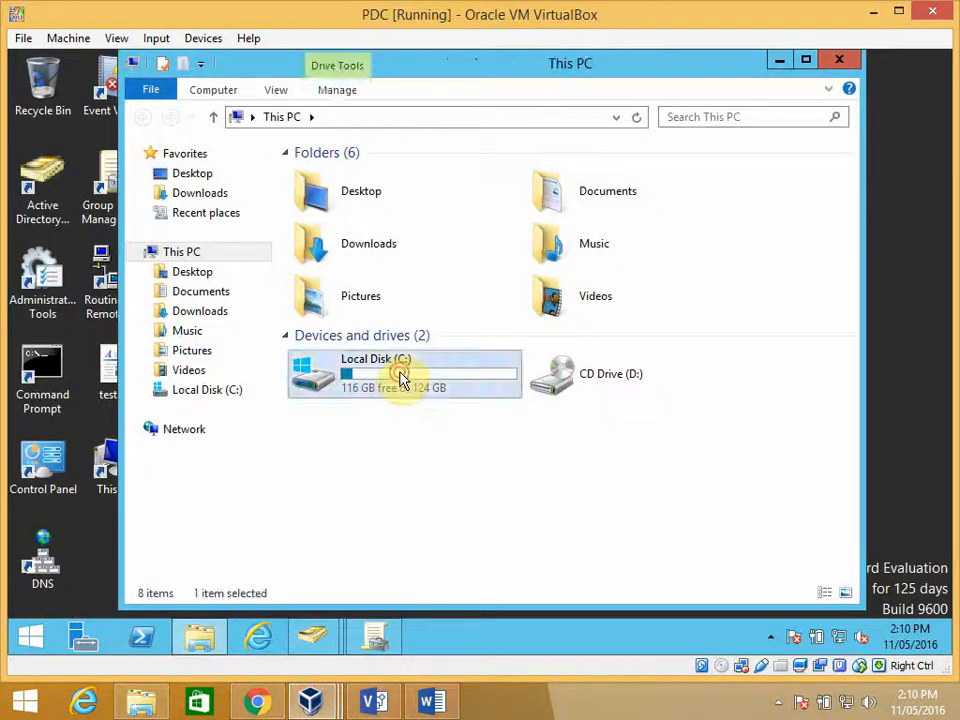
{"action": "double_click", "coordinate": [400, 377]}
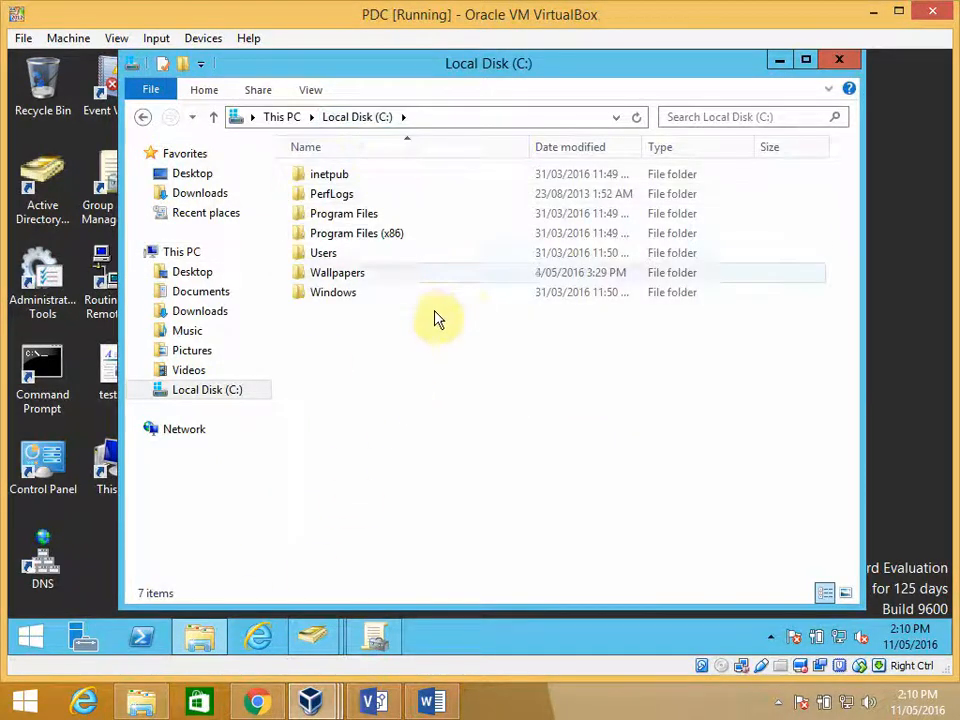
{"action": "left_click", "coordinate": [336, 279]}
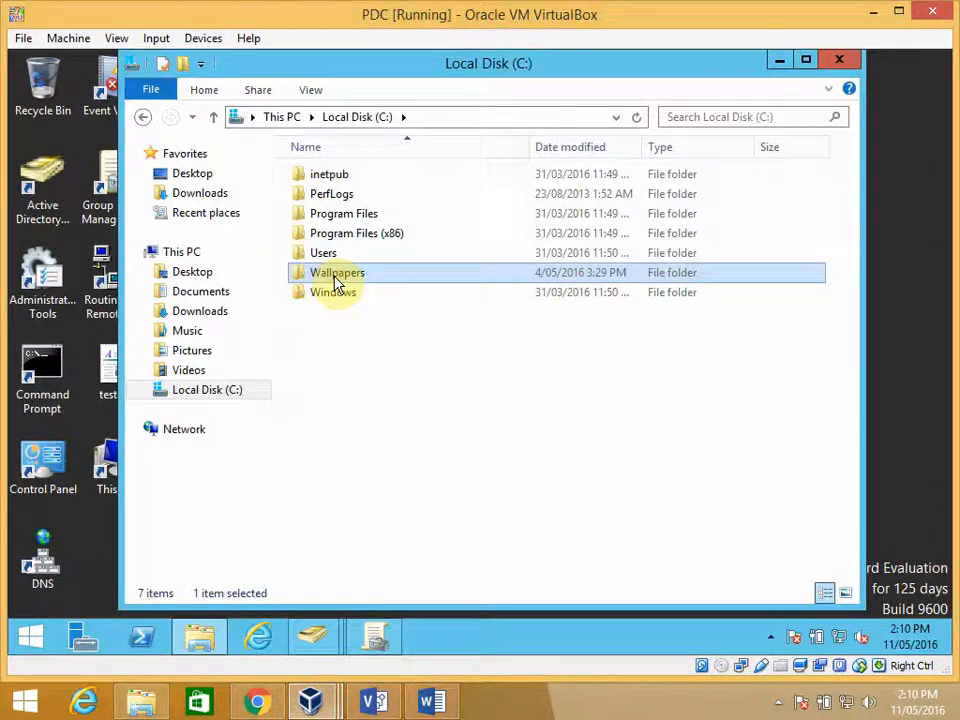
{"action": "double_click", "coordinate": [336, 280]}
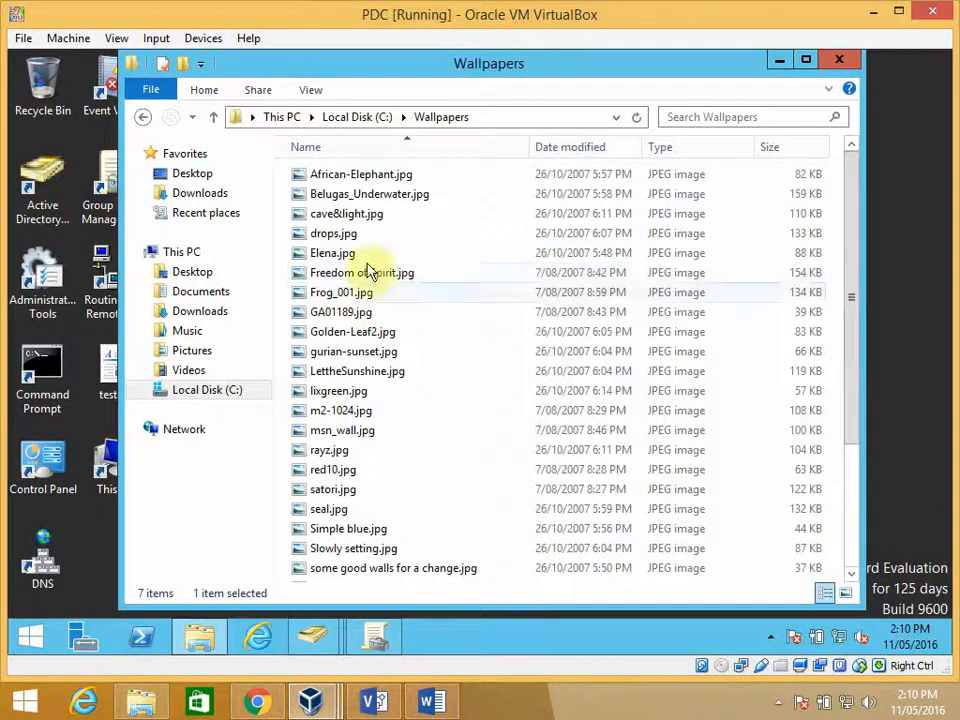
{"action": "left_click", "coordinate": [213, 117]}
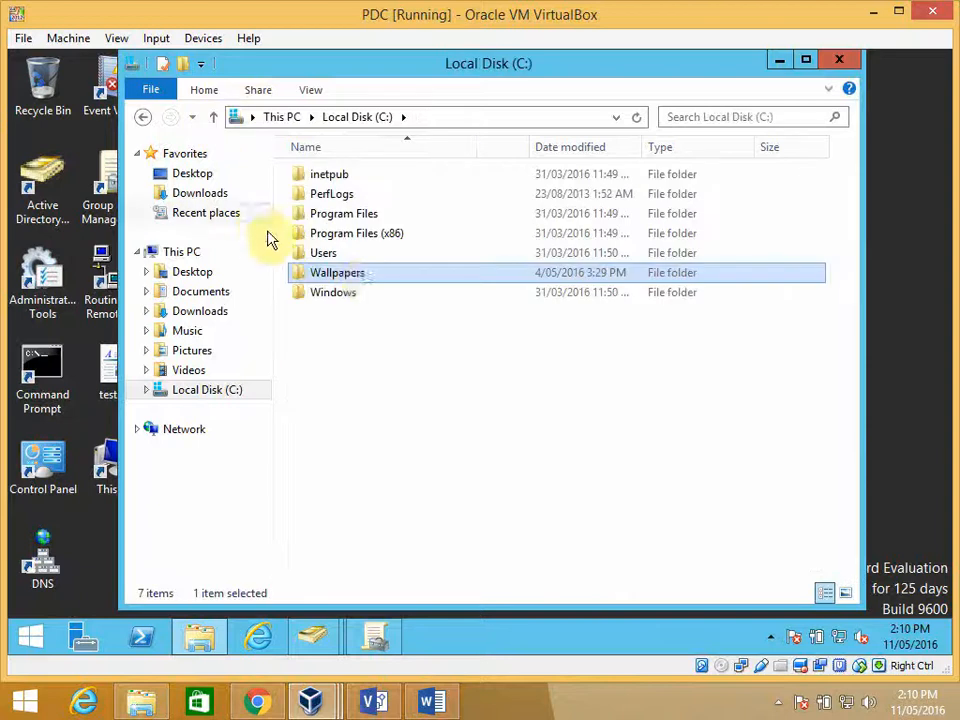
- Open the Wallpapers folder's sharing properties and bring up its advanced share permissions
{"action": "right_click", "coordinate": [343, 278]}
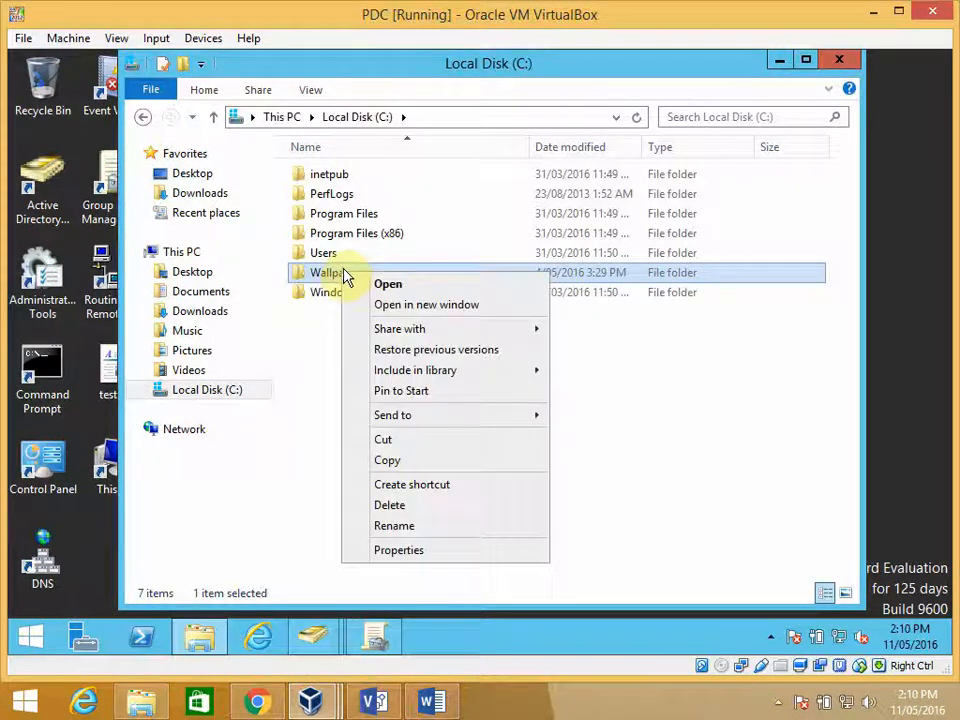
{"action": "left_click", "coordinate": [410, 555]}
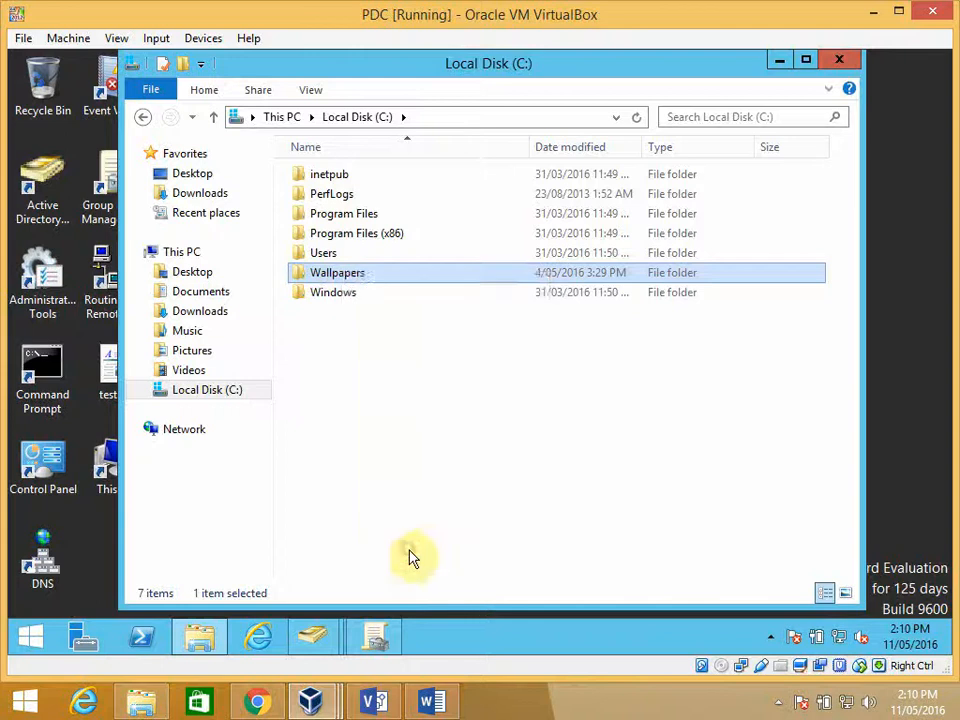
{"action": "left_click_drag", "start_coordinate": [434, 178], "coordinate": [420, 116]}
{"action": "left_click", "coordinate": [412, 135]}
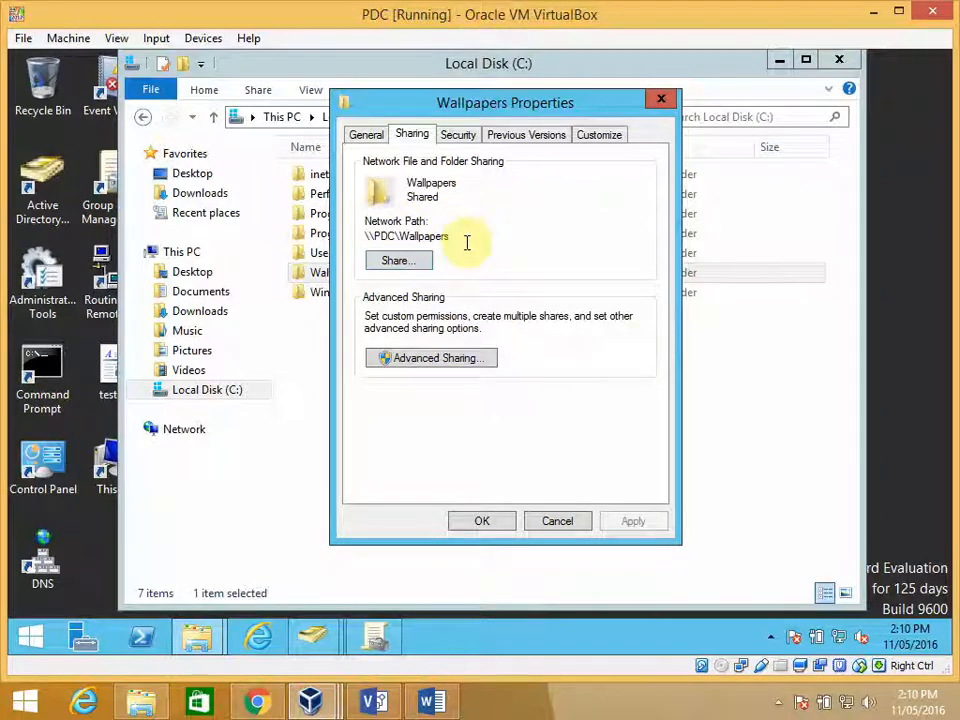
{"action": "left_click", "coordinate": [433, 362]}
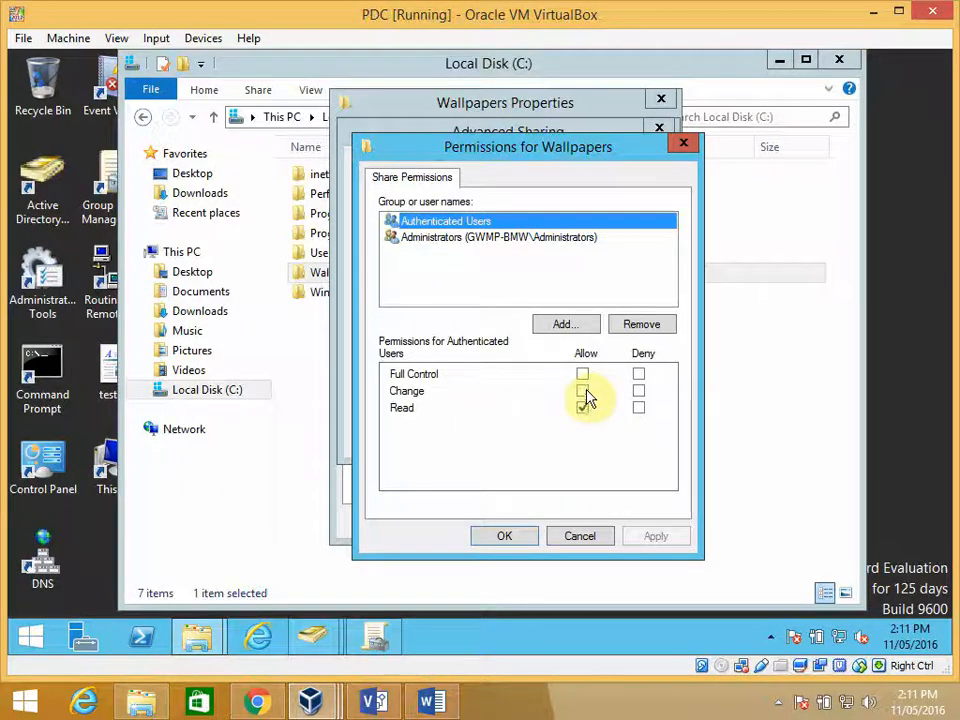
- Review the Wallpapers share permissions of Administrators and Authenticated Users, and accept the advanced sharing settings
{"action": "left_click", "coordinate": [470, 240]}
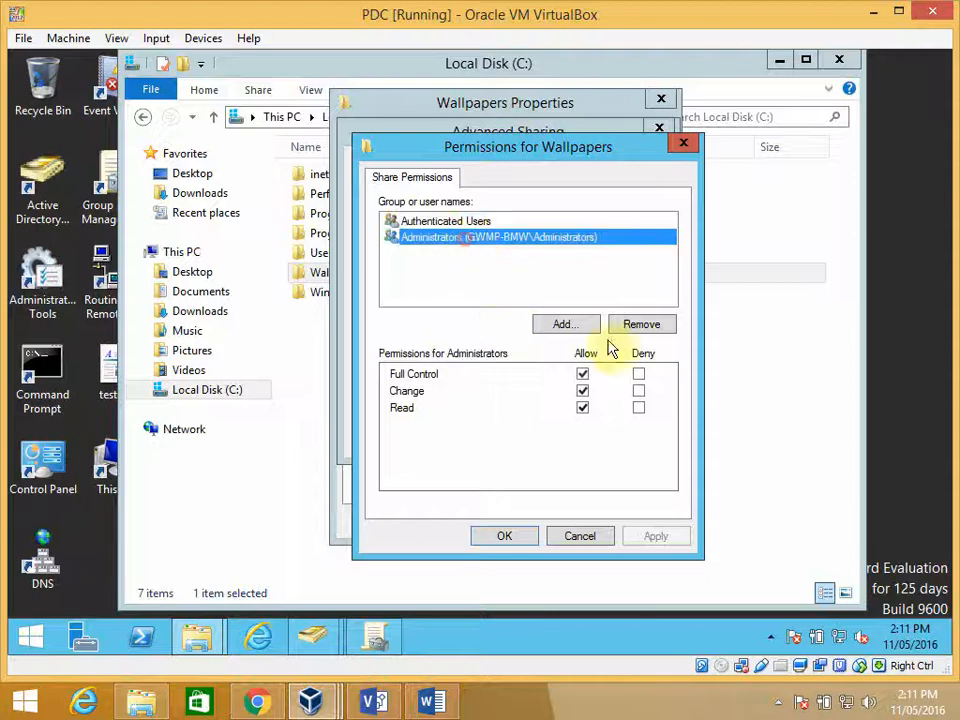
{"action": "left_click", "coordinate": [583, 408]}
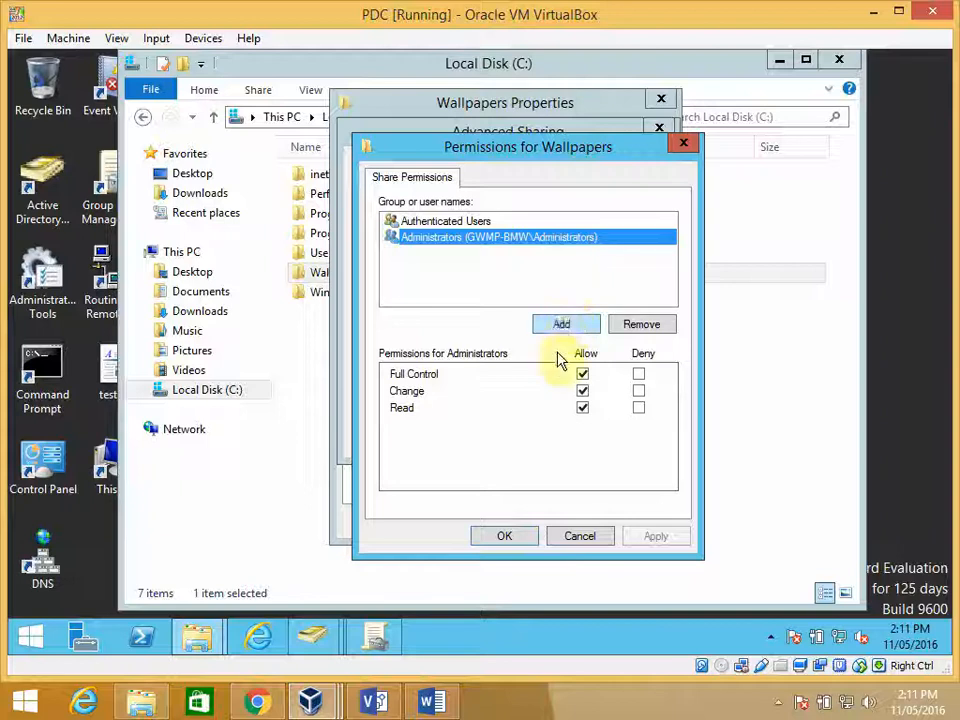
{"action": "left_click", "coordinate": [582, 407]}
{"action": "left_click", "coordinate": [581, 406]}
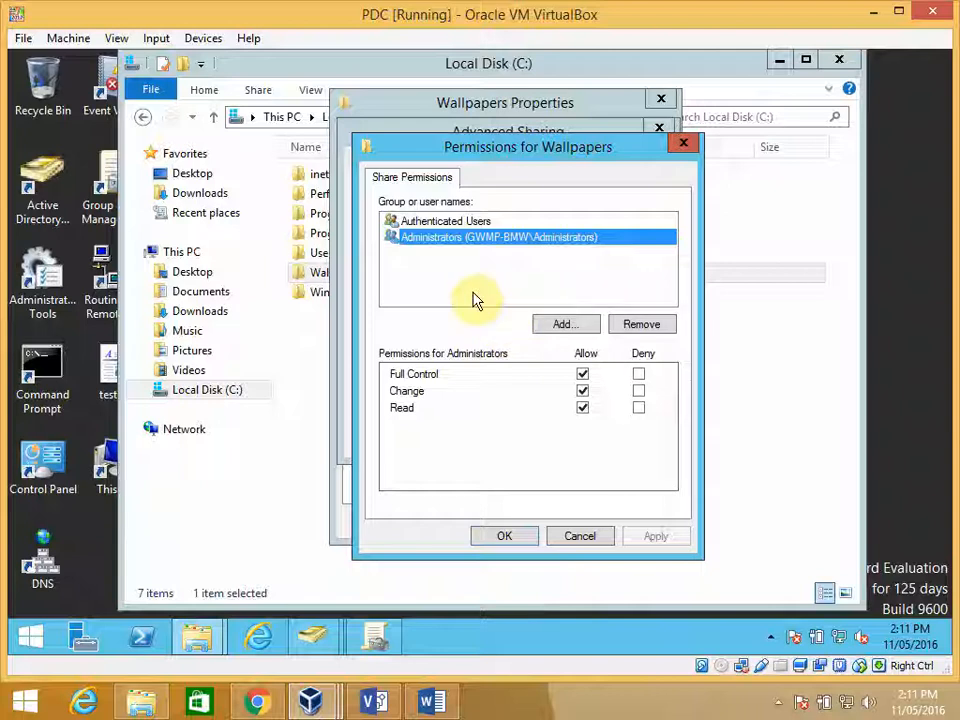
{"action": "left_click", "coordinate": [442, 222]}
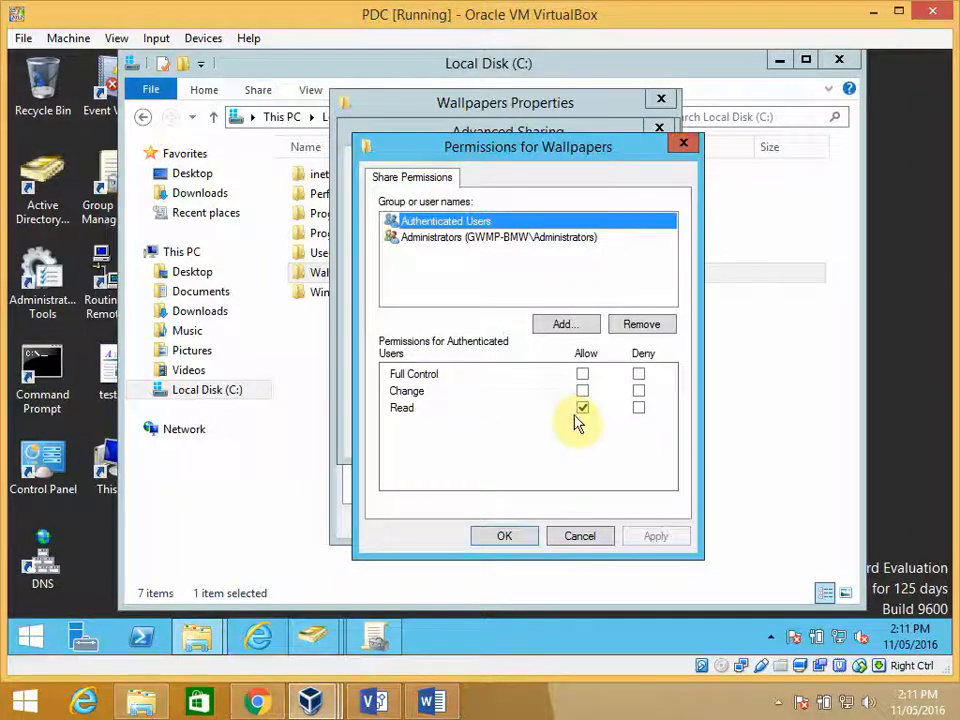
{"action": "left_click", "coordinate": [455, 241]}
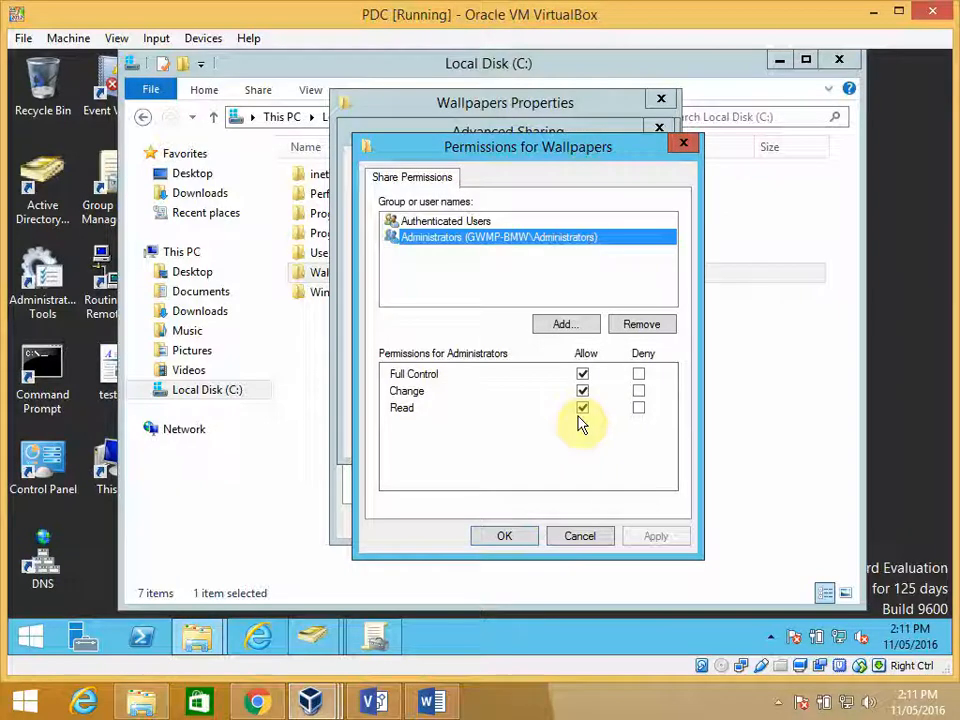
{"action": "left_click", "coordinate": [505, 537]}
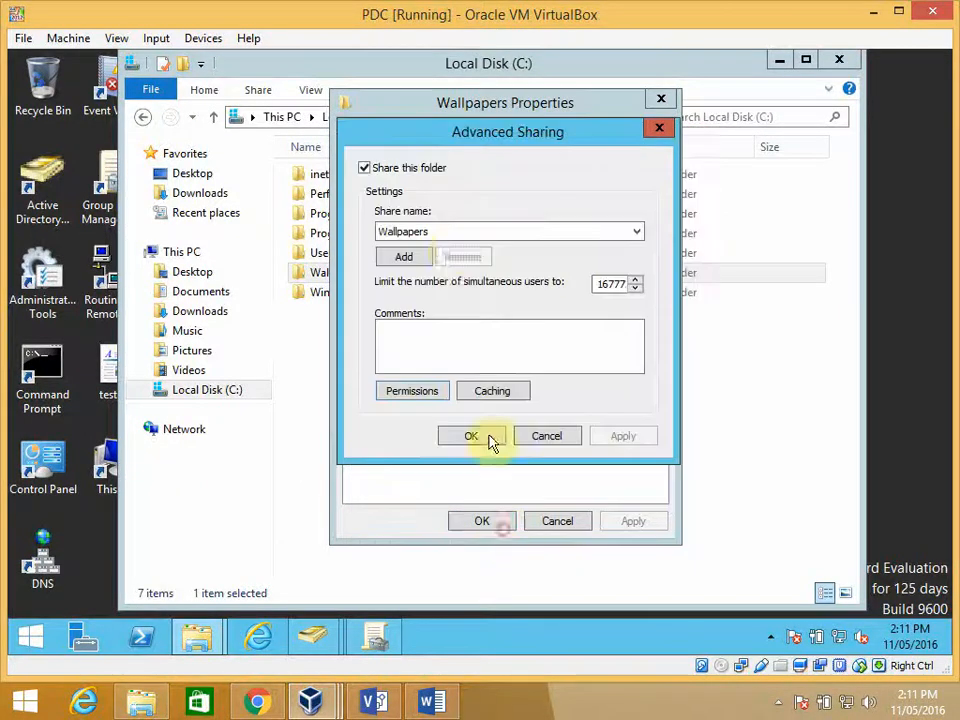
{"action": "left_click", "coordinate": [473, 436]}
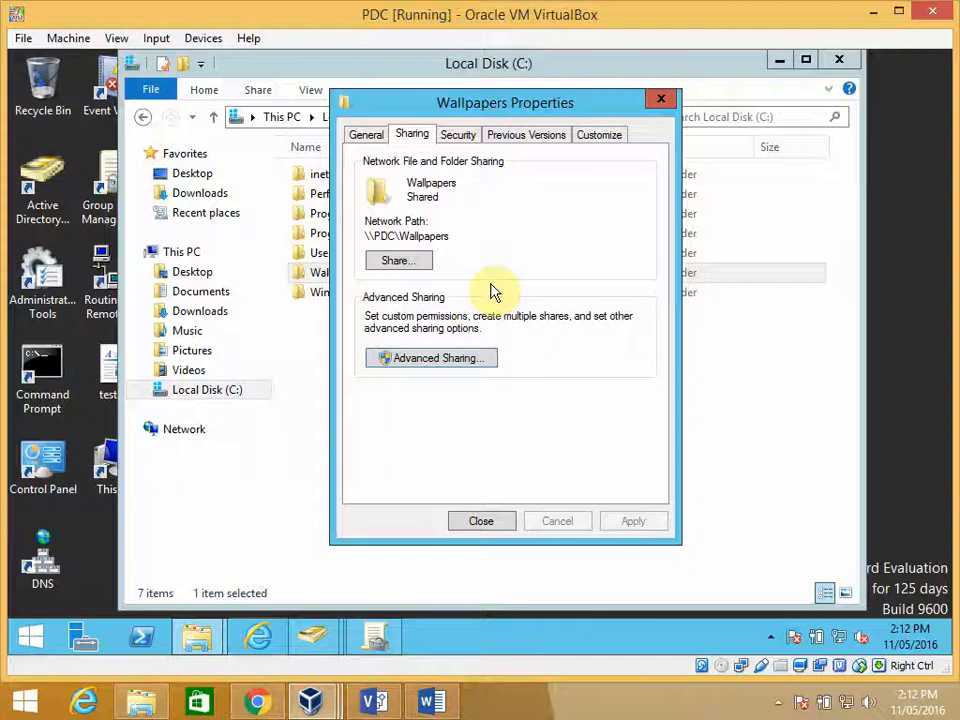
- Examine the security permissions of Authenticated Users and Administrators on the Wallpapers folder
{"action": "left_click", "coordinate": [456, 137]}
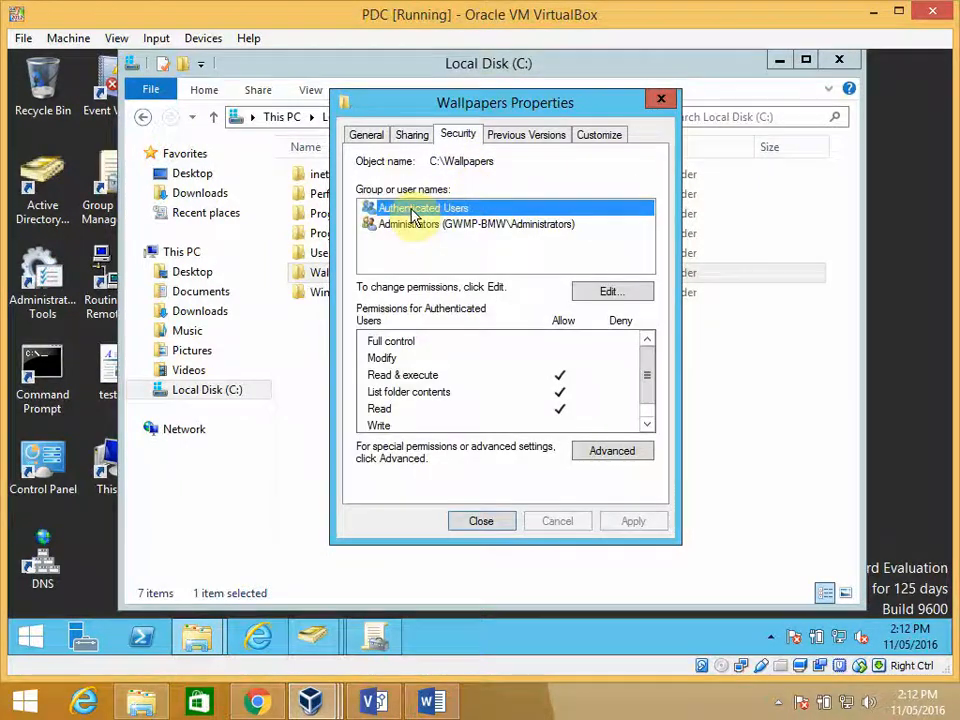
{"action": "left_click", "coordinate": [420, 377]}
{"action": "left_click", "coordinate": [424, 393]}
{"action": "left_click", "coordinate": [394, 409]}
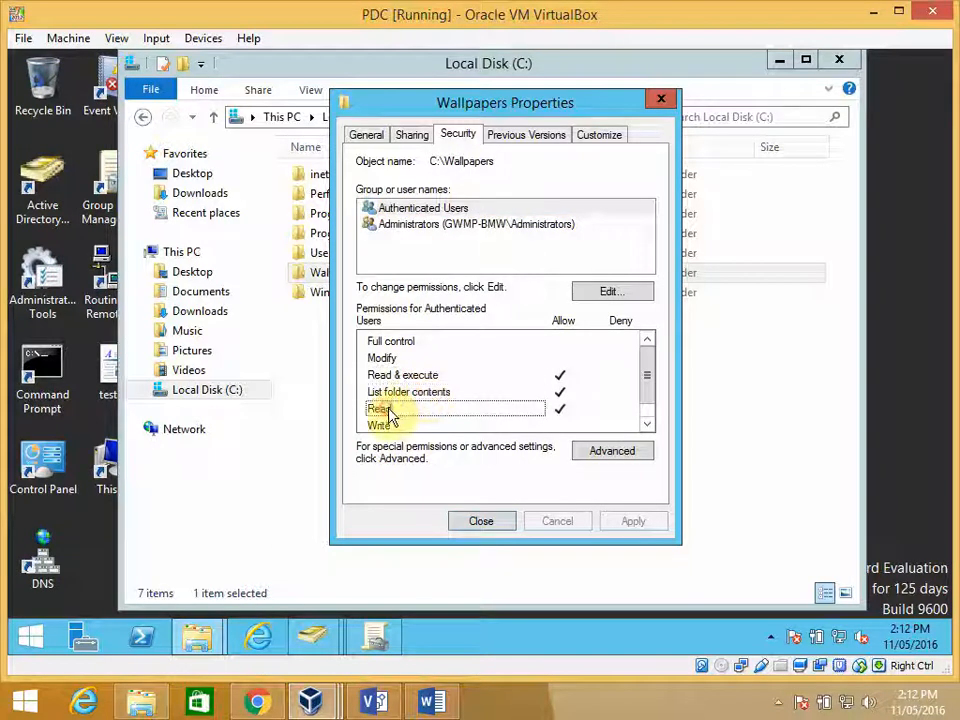
{"action": "left_click", "coordinate": [390, 426]}
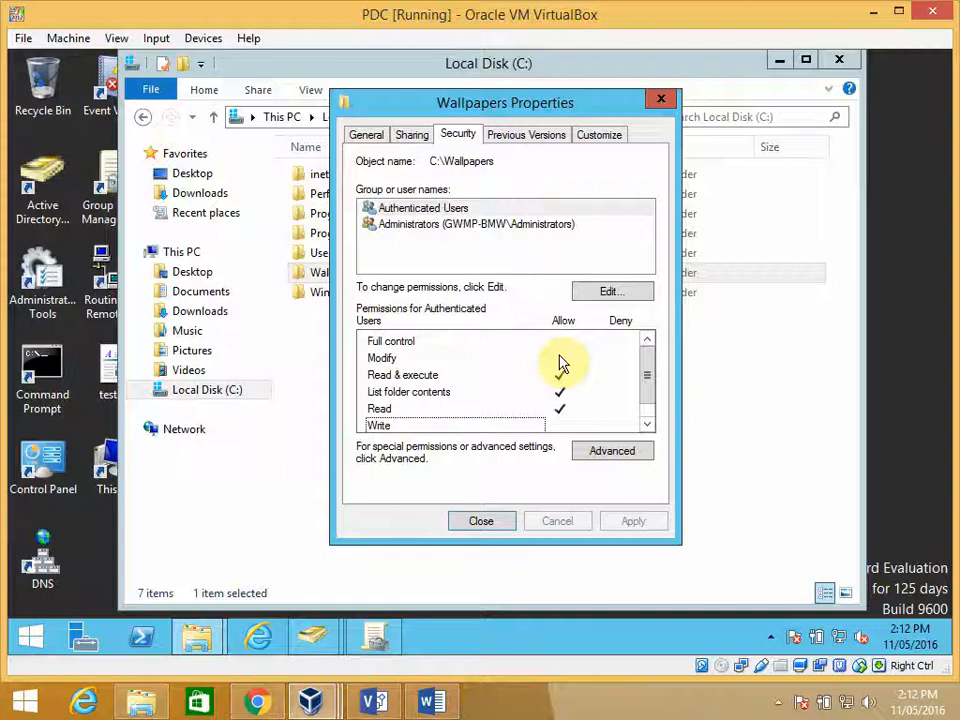
{"action": "left_click_drag", "start_coordinate": [649, 377], "coordinate": [658, 407]}
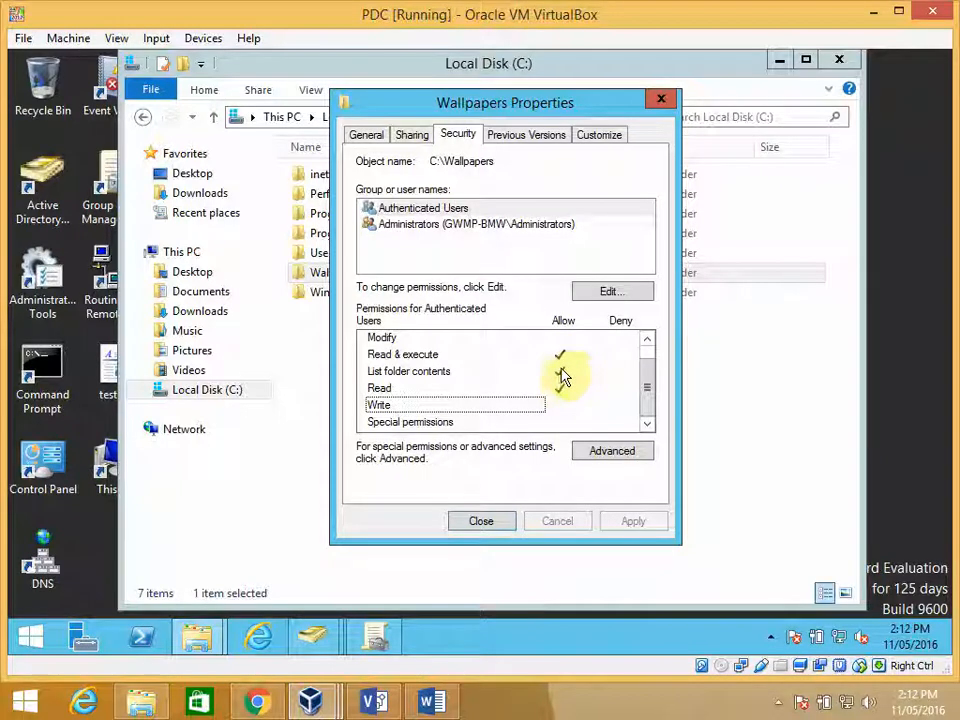
{"action": "left_click", "coordinate": [420, 226]}
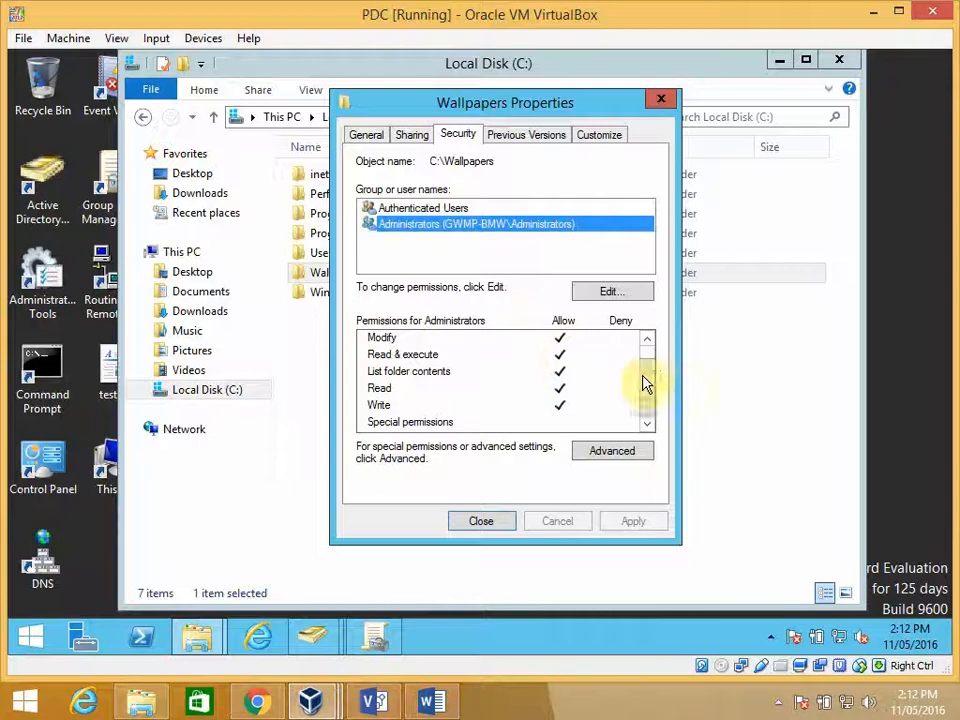
{"action": "left_click_drag", "start_coordinate": [651, 383], "coordinate": [654, 349]}
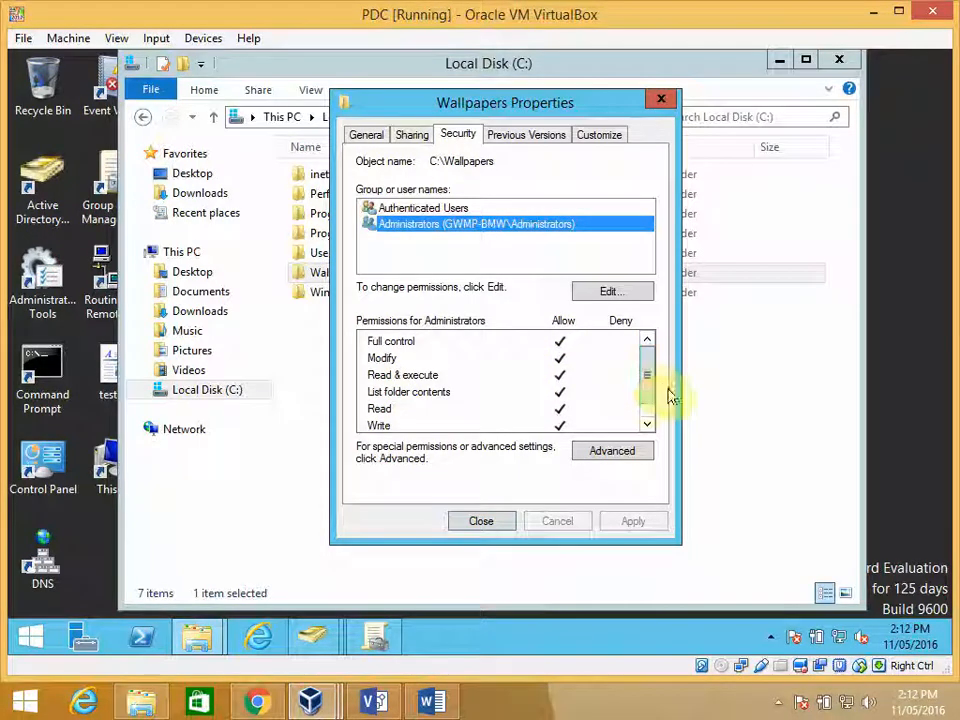
- Open the Authenticated Users entry in the Wallpapers advanced security settings and show its advanced permissions
{"action": "left_click", "coordinate": [620, 452]}
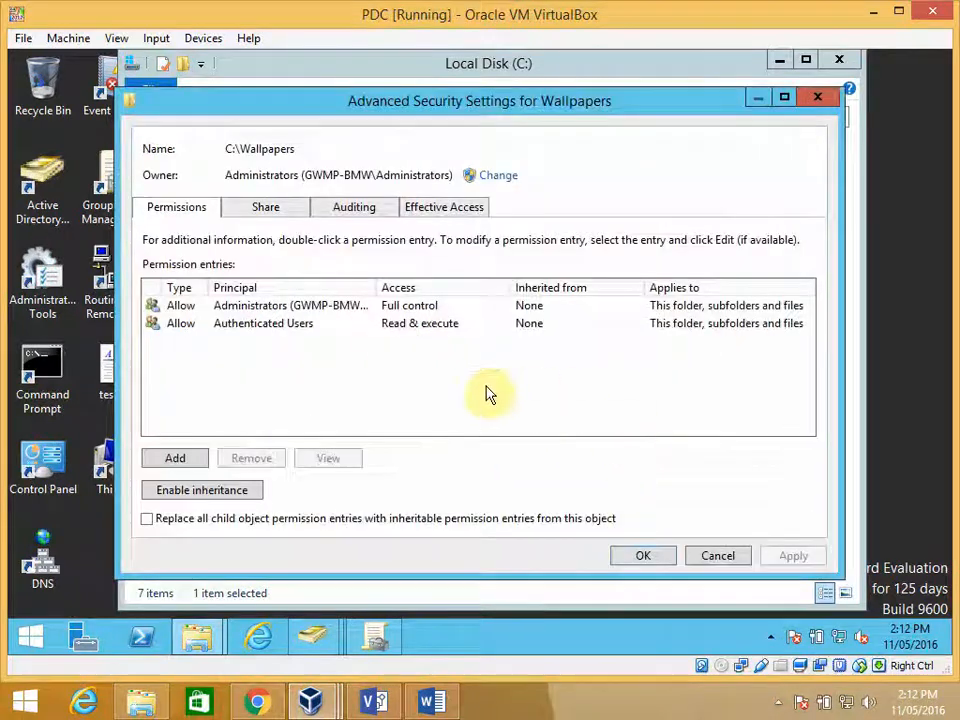
{"action": "left_click", "coordinate": [253, 324]}
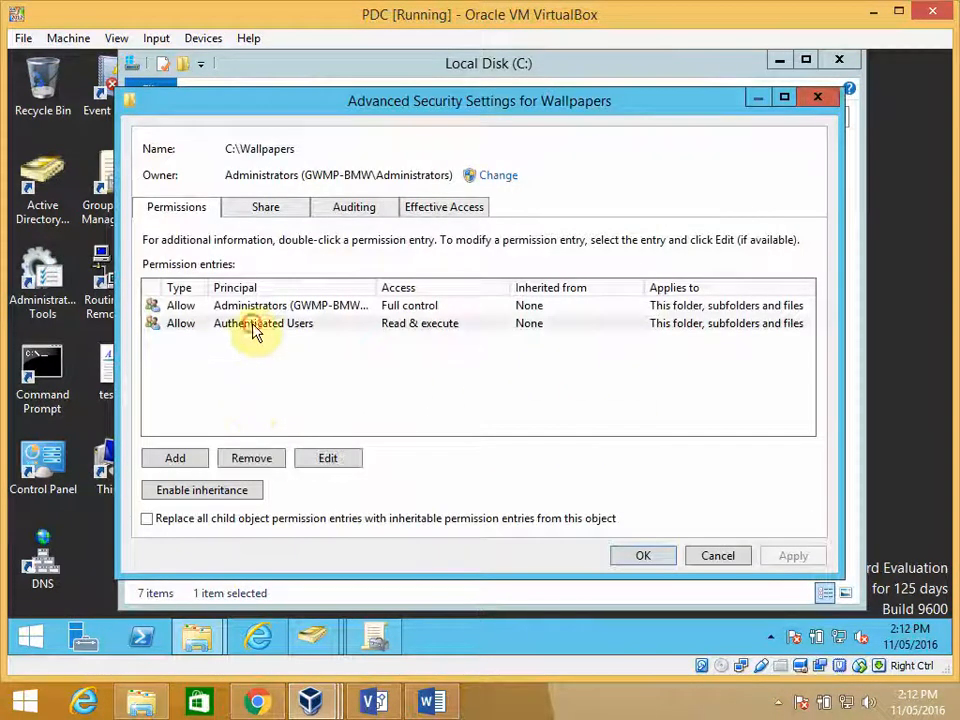
{"action": "left_click", "coordinate": [333, 460]}
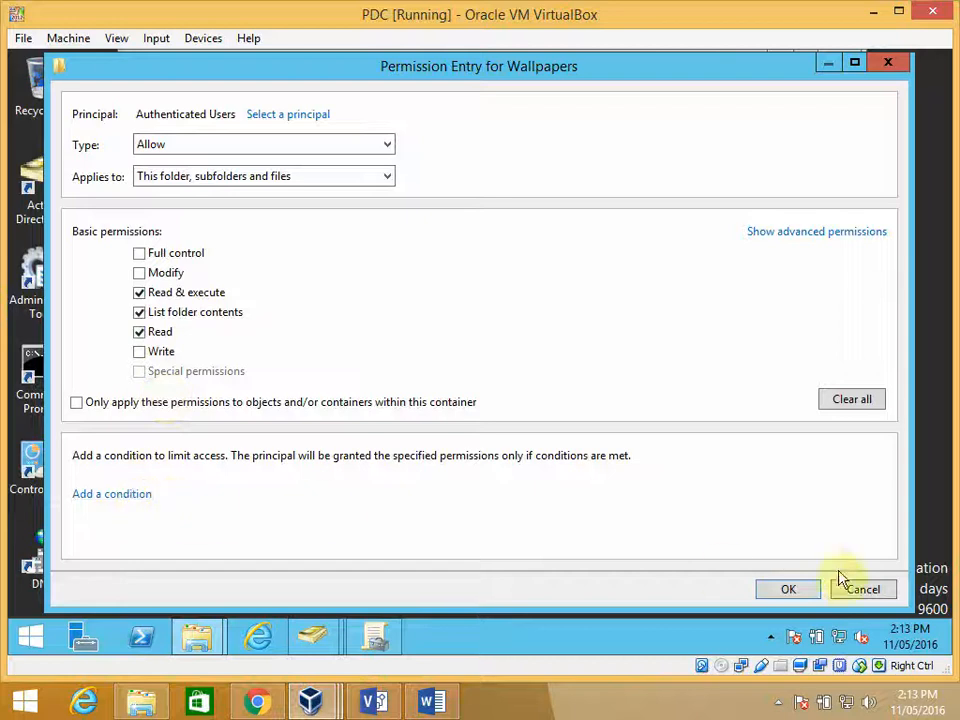
{"action": "left_click", "coordinate": [814, 238]}
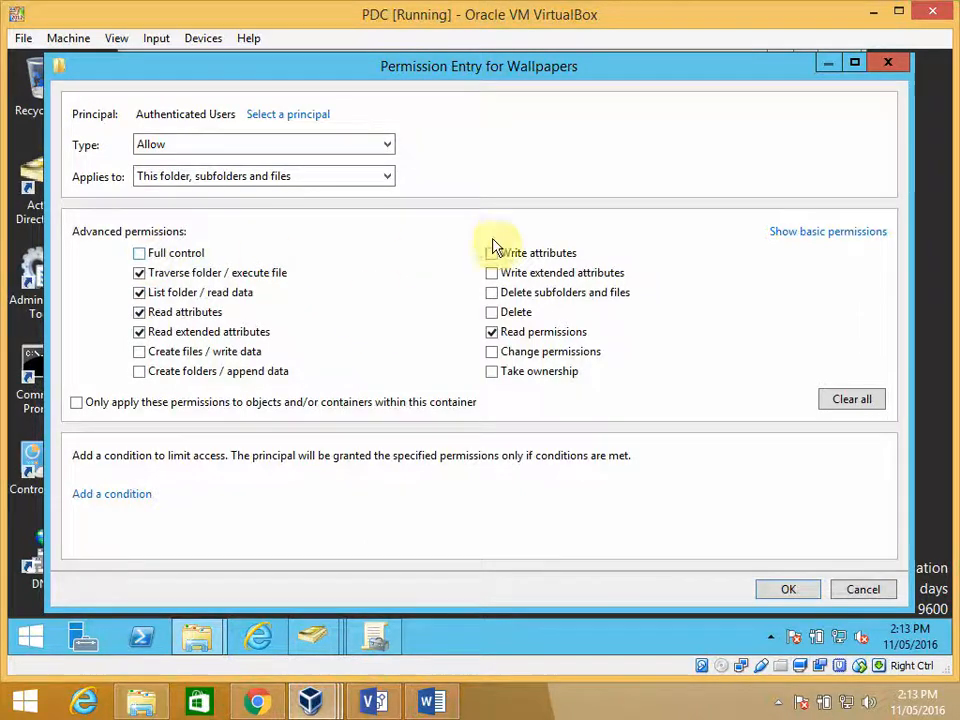
- Try allowing Full control in the Authenticated Users permission entry, cancel the change, and close the Wallpapers properties
{"action": "left_click", "coordinate": [140, 254]}
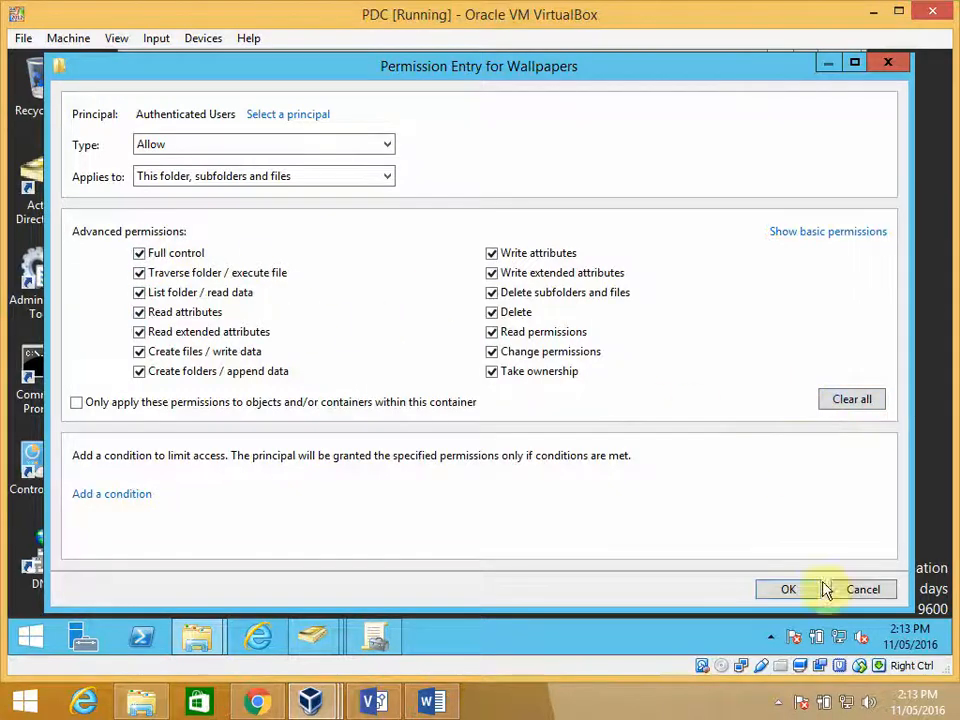
{"action": "left_click", "coordinate": [863, 590]}
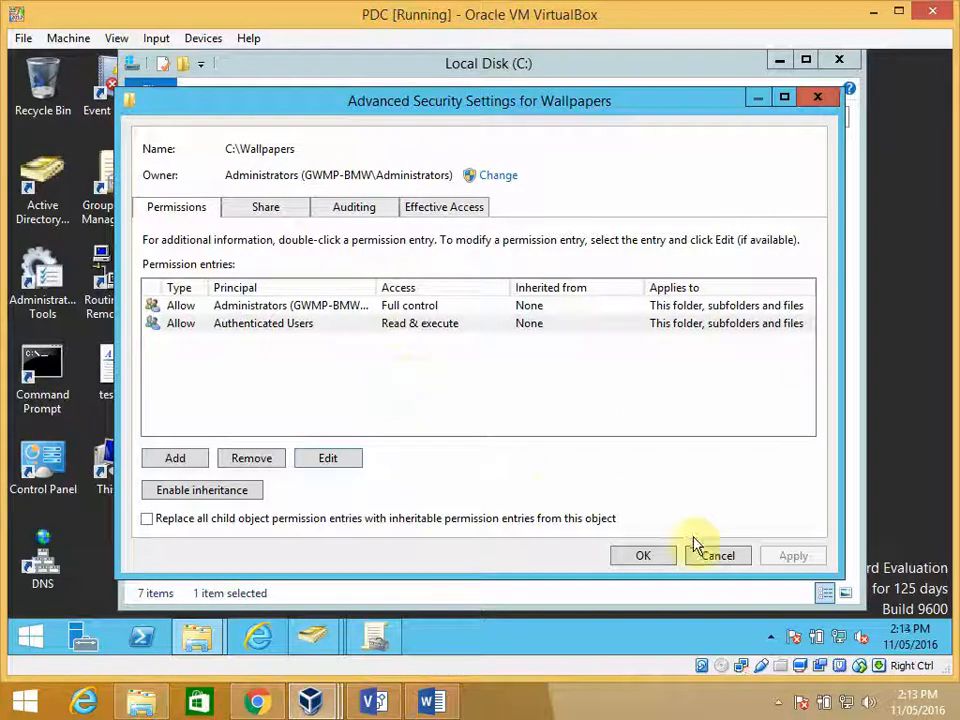
{"action": "left_click", "coordinate": [713, 558]}
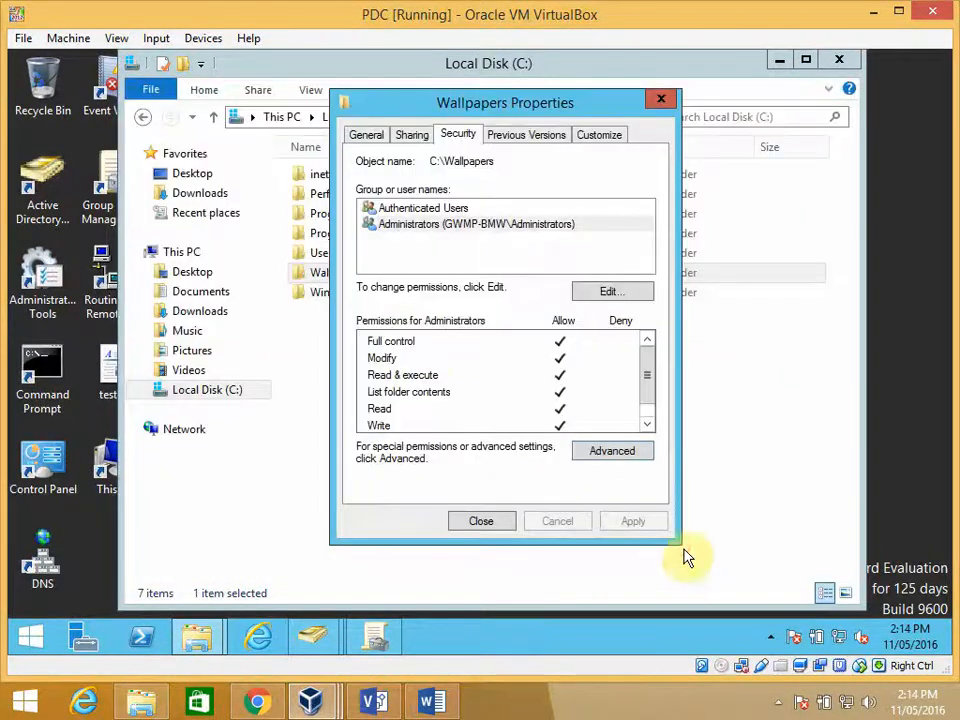
{"action": "left_click", "coordinate": [487, 522]}
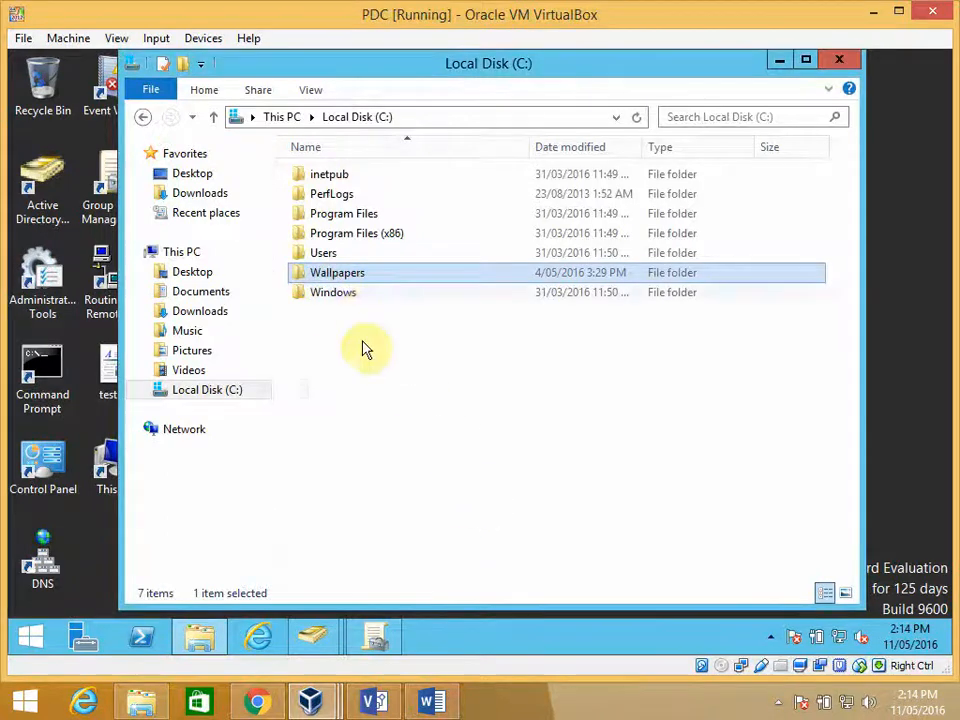
- Create a new folder named Profiles in the root of Local Disk (C:)
{"action": "left_click", "coordinate": [327, 347]}
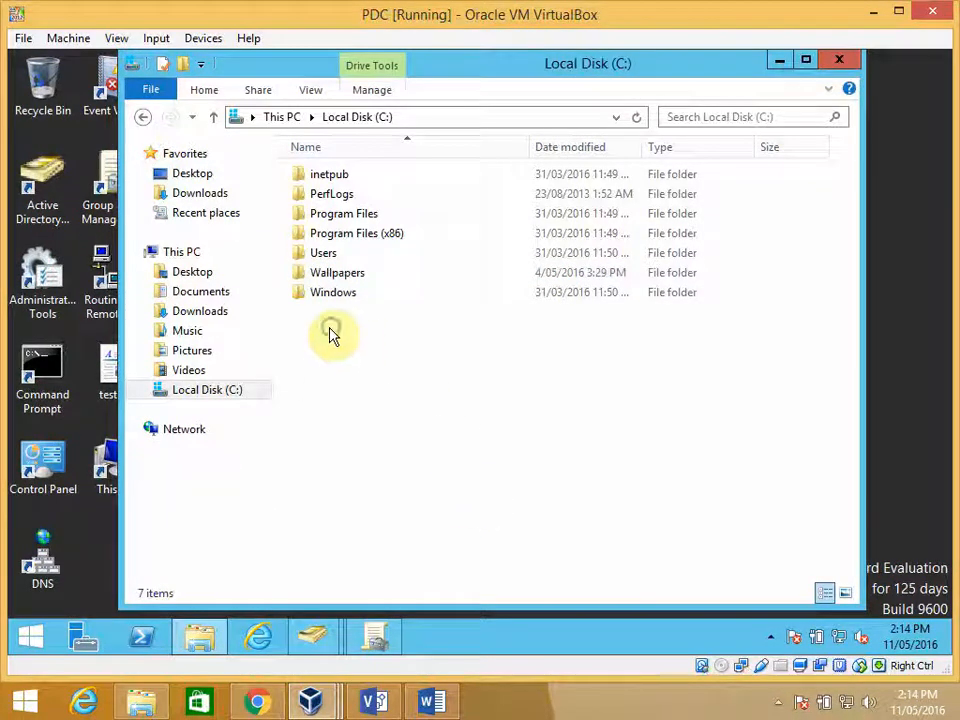
{"action": "right_click", "coordinate": [331, 329]}
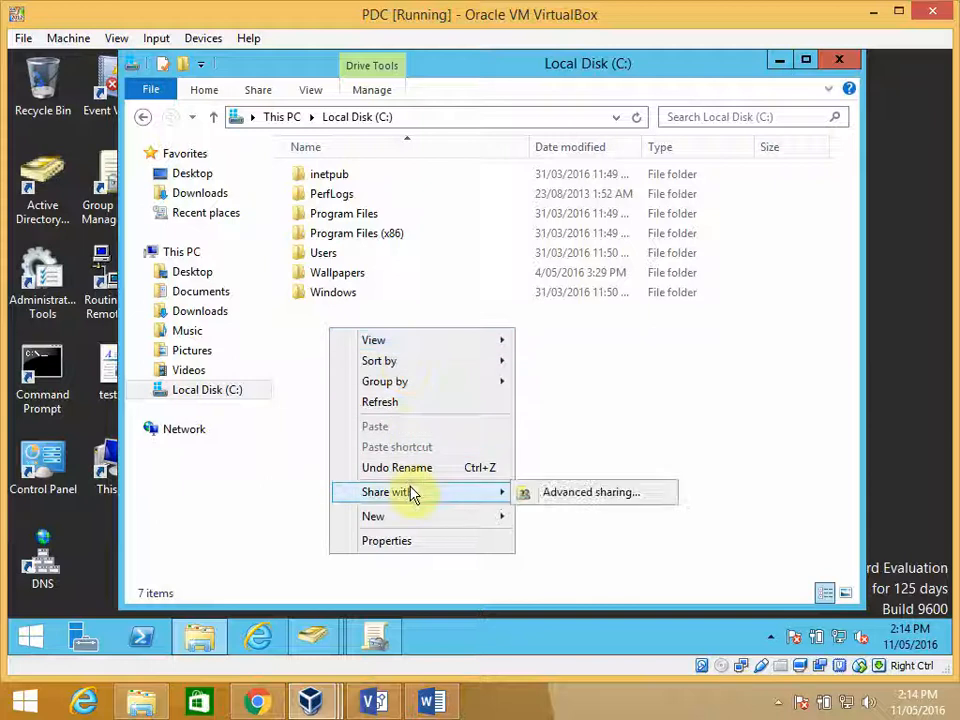
{"action": "mouse_move", "coordinate": [497, 525]}
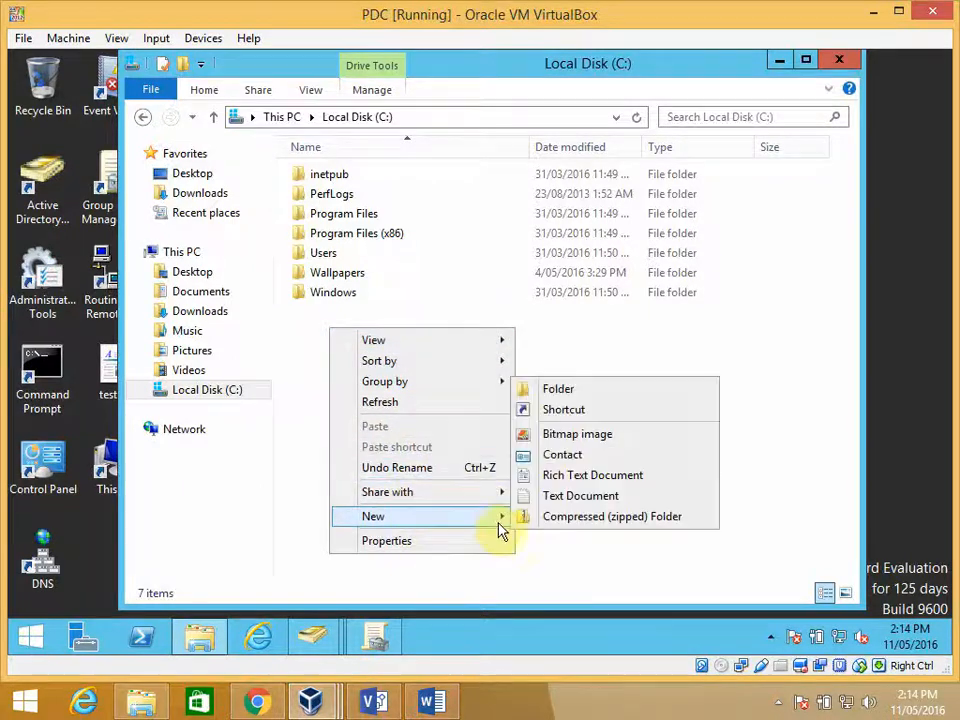
{"action": "left_click", "coordinate": [555, 388]}
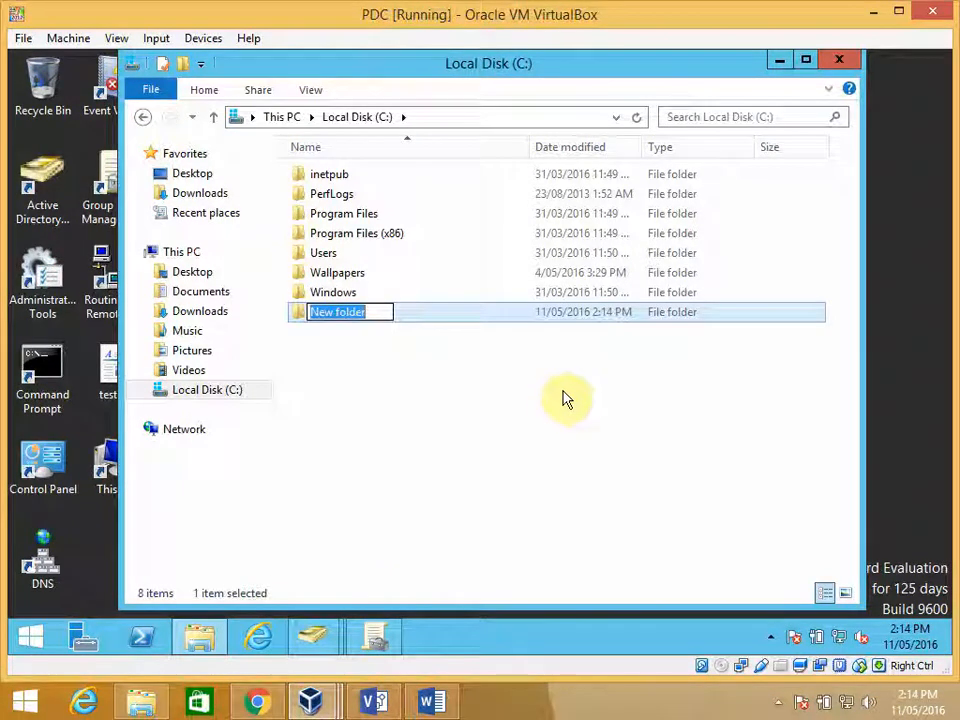
{"action": "type", "text": "Profiles"}
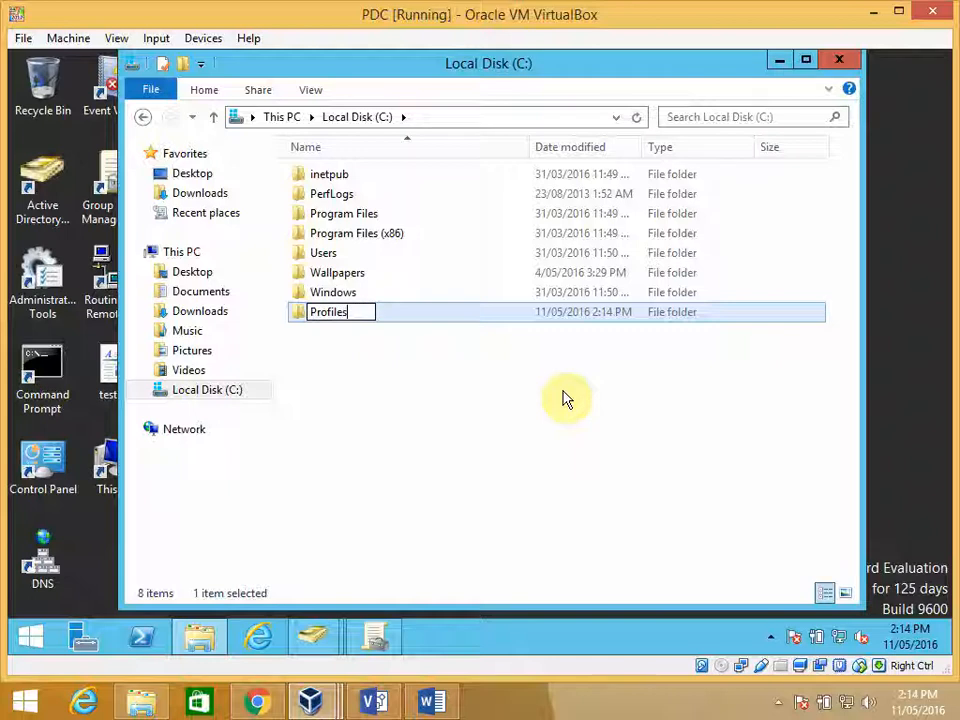
{"action": "key", "text": "Return"}
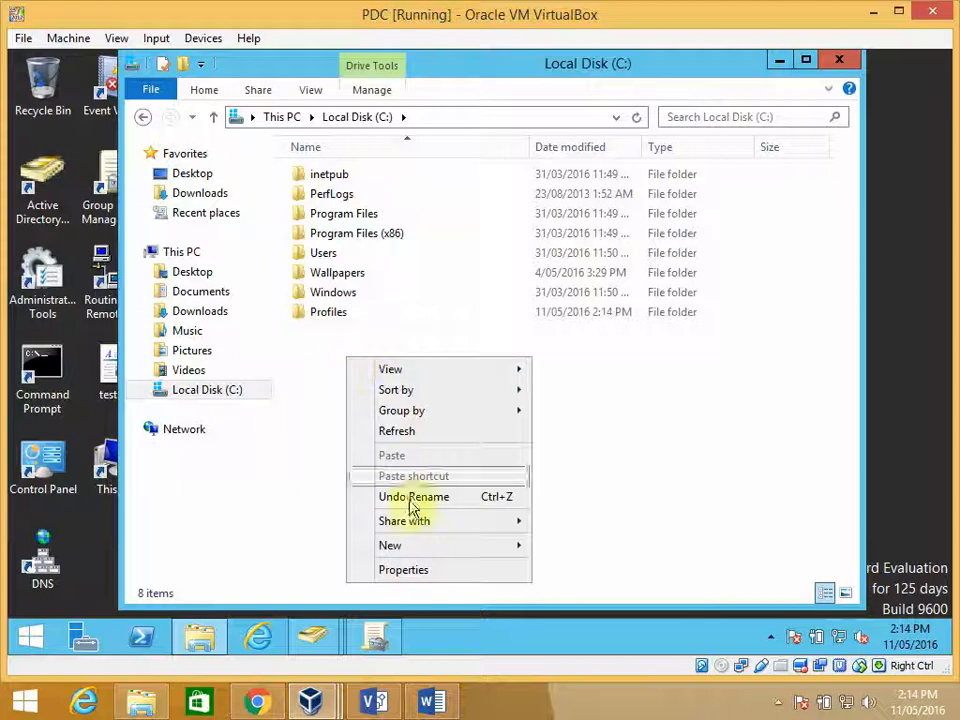
- Create another new folder named Home in the root of Local Disk (C:)
{"action": "mouse_move", "coordinate": [540, 551]}
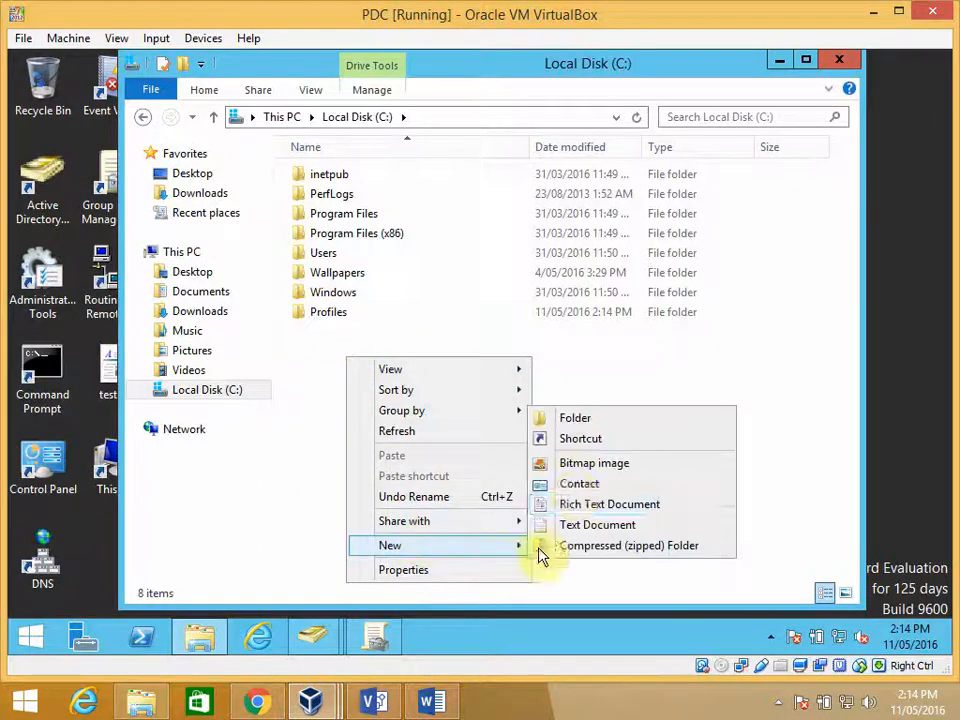
{"action": "left_click", "coordinate": [586, 420]}
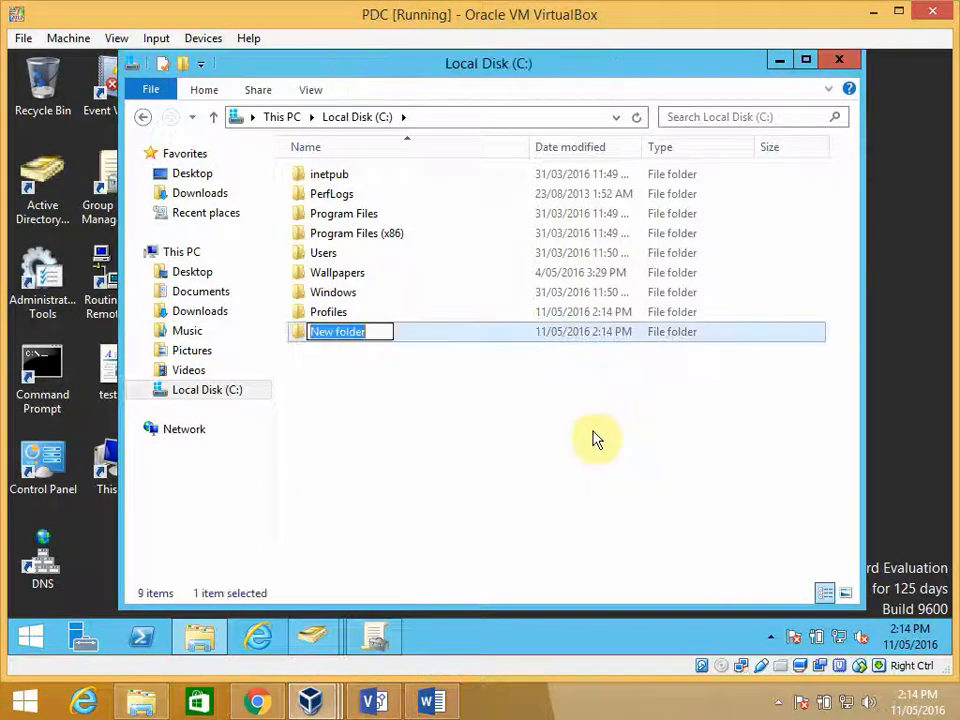
{"action": "type", "text": "Home"}
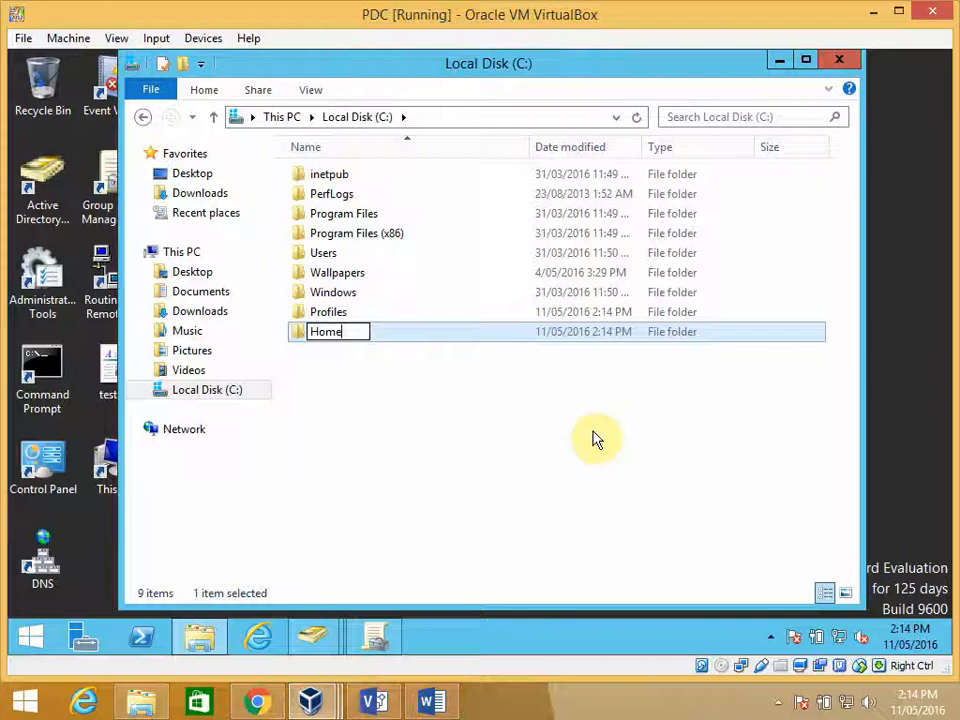
{"action": "left_click", "coordinate": [491, 431]}
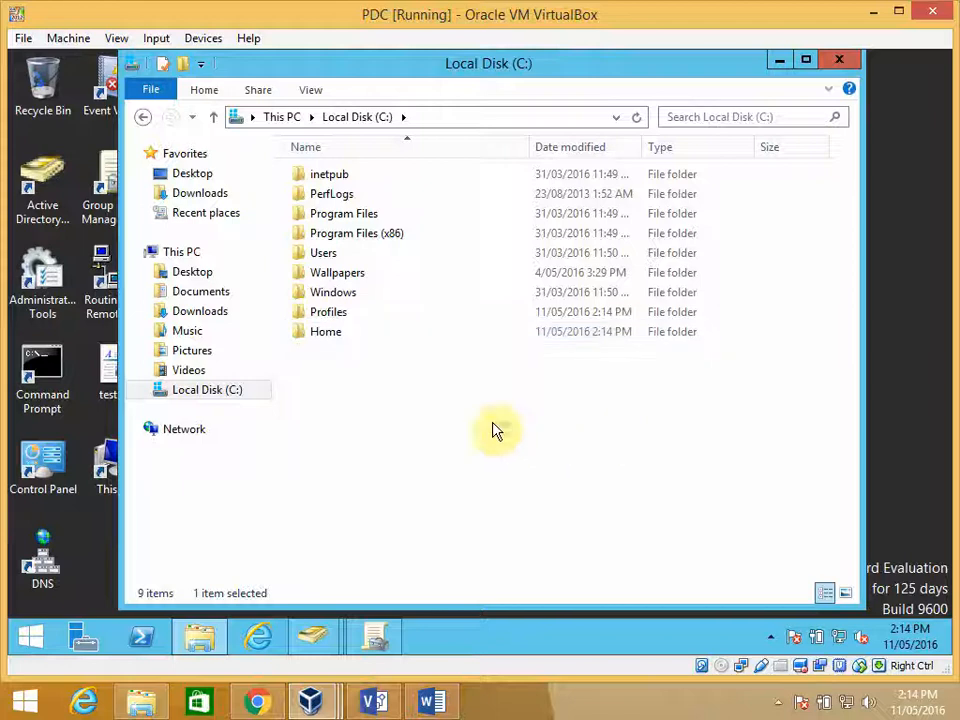
- Enable advanced sharing of the Profiles folder and remove Everyone from its share permissions
{"action": "left_click", "coordinate": [328, 315]}
{"action": "left_click", "coordinate": [330, 331]}
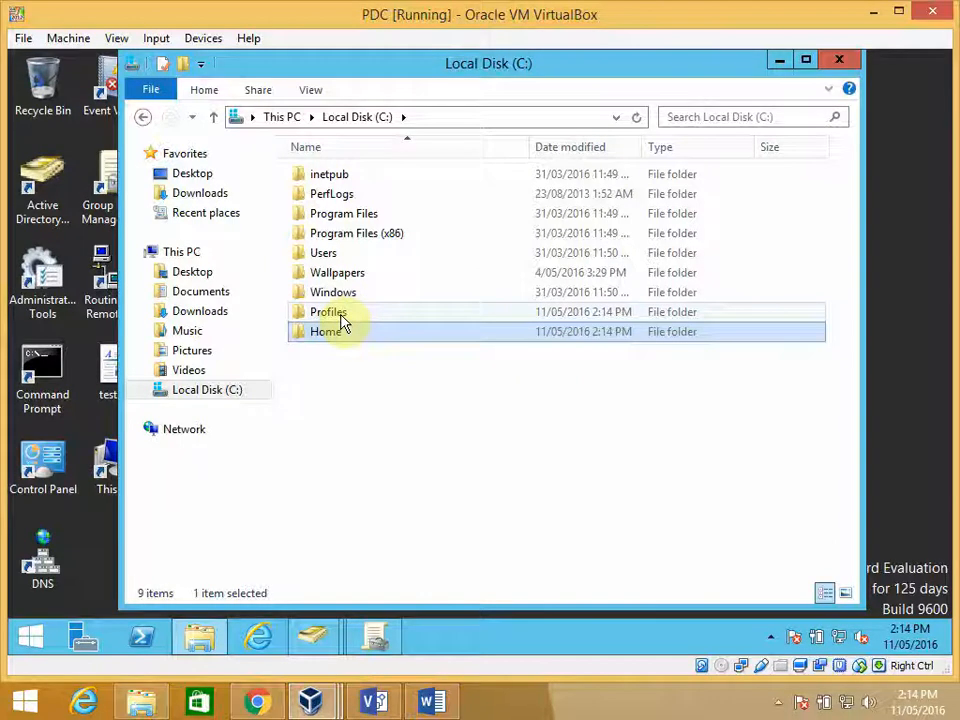
{"action": "left_click", "coordinate": [342, 318]}
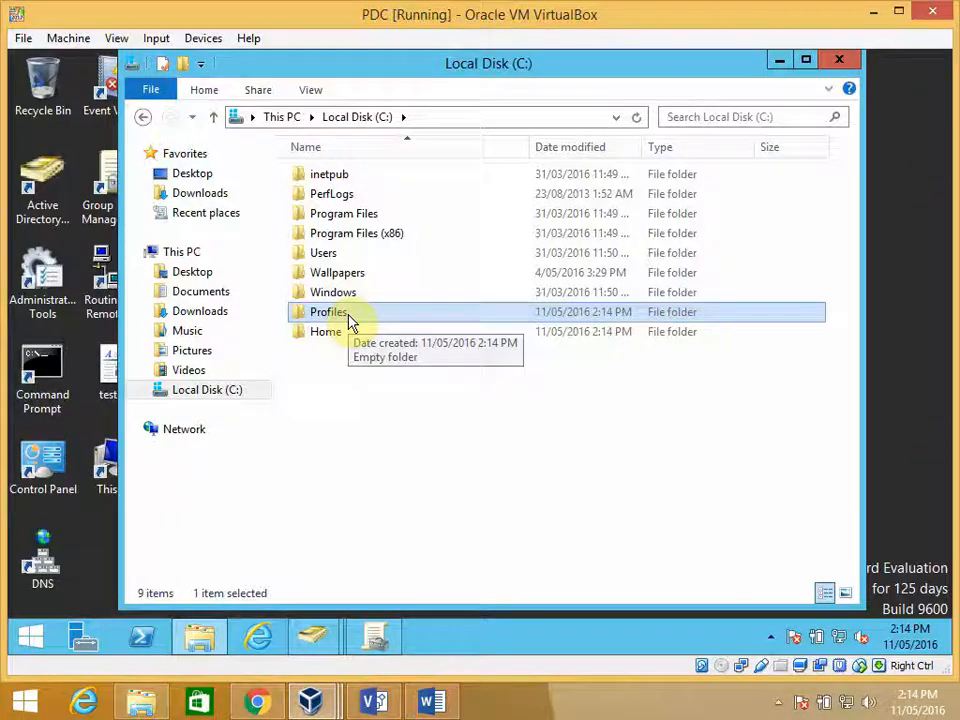
{"action": "right_click", "coordinate": [341, 318]}
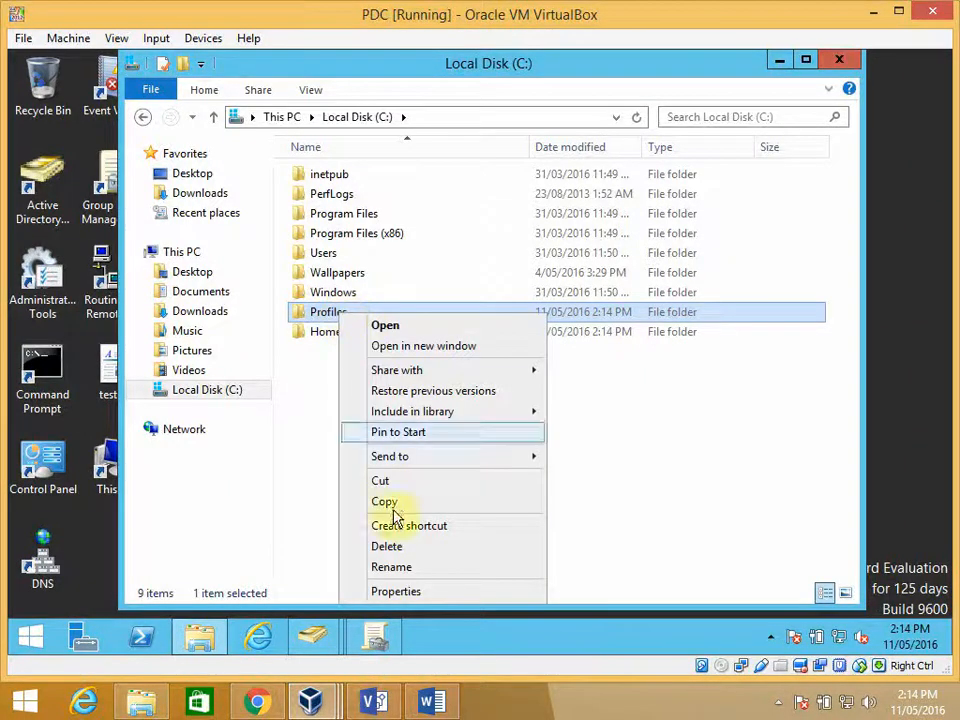
{"action": "left_click", "coordinate": [399, 594]}
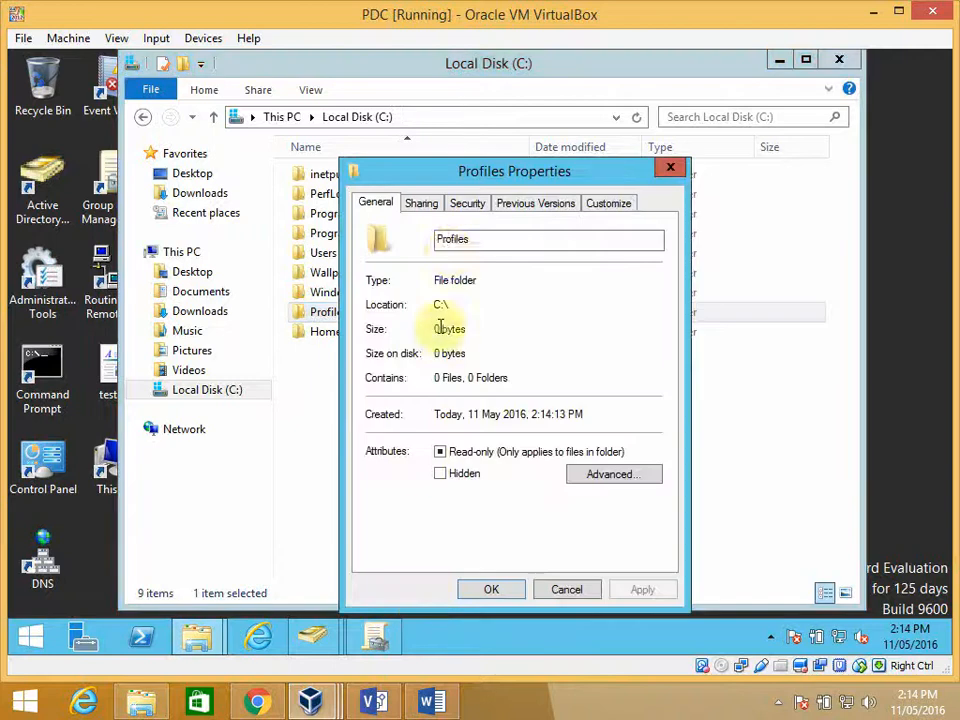
{"action": "left_click_drag", "start_coordinate": [446, 174], "coordinate": [410, 150]}
{"action": "left_click", "coordinate": [410, 148]}
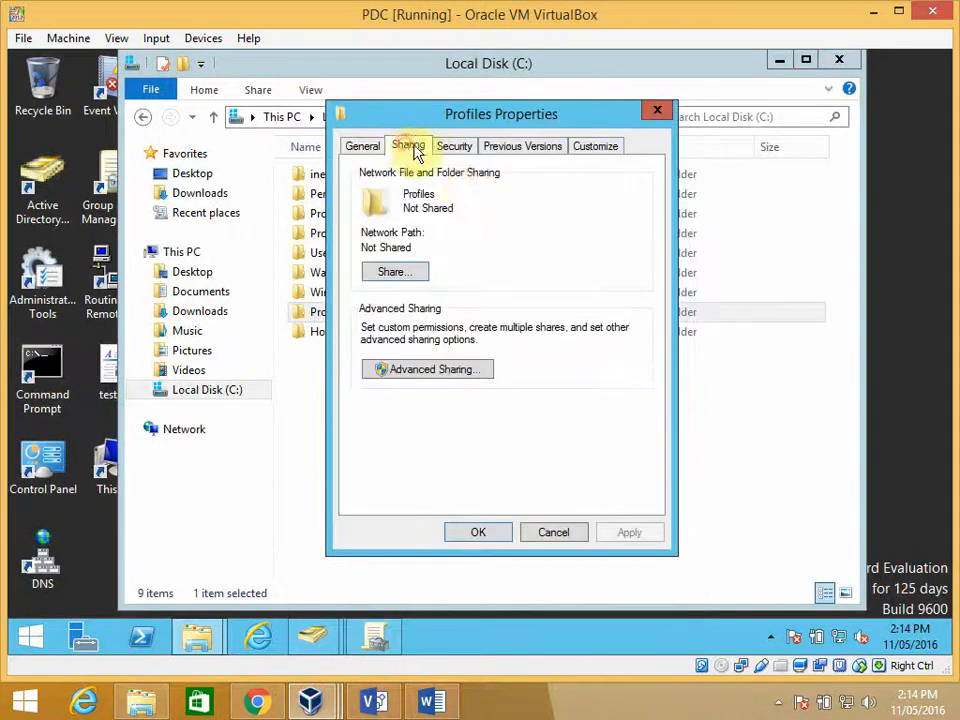
{"action": "left_click", "coordinate": [439, 372]}
{"action": "left_click", "coordinate": [362, 186]}
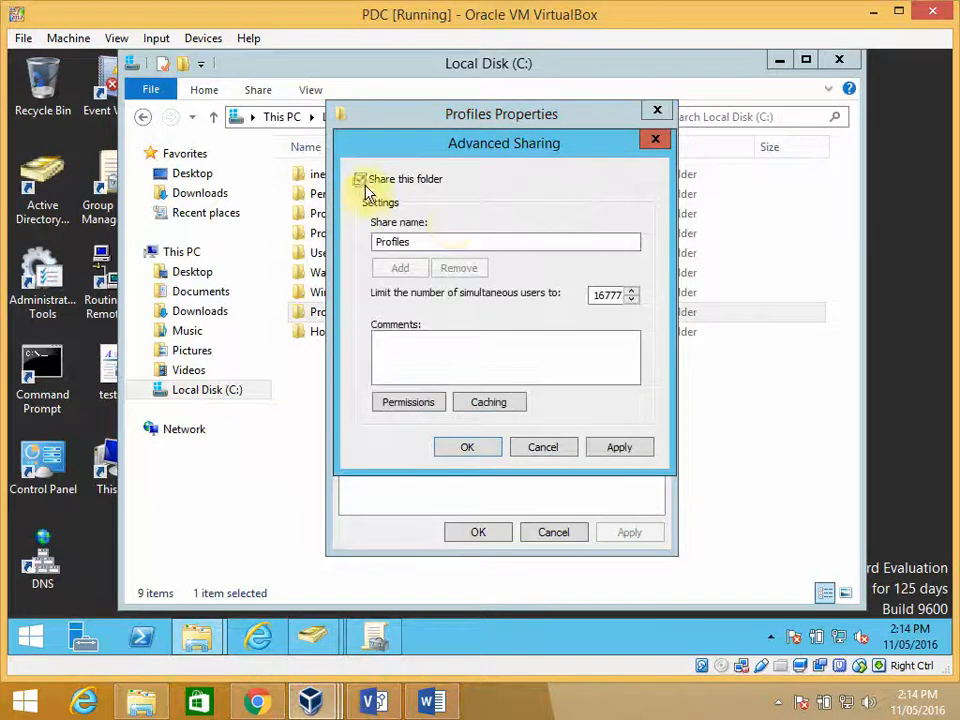
{"action": "left_click", "coordinate": [409, 402]}
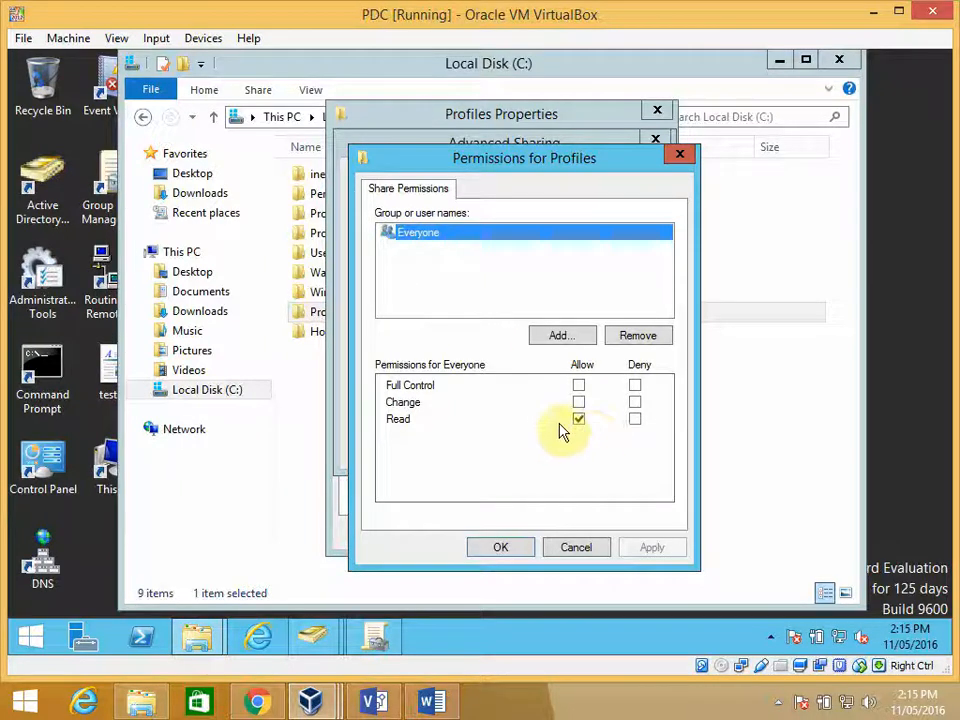
{"action": "left_click", "coordinate": [638, 338]}
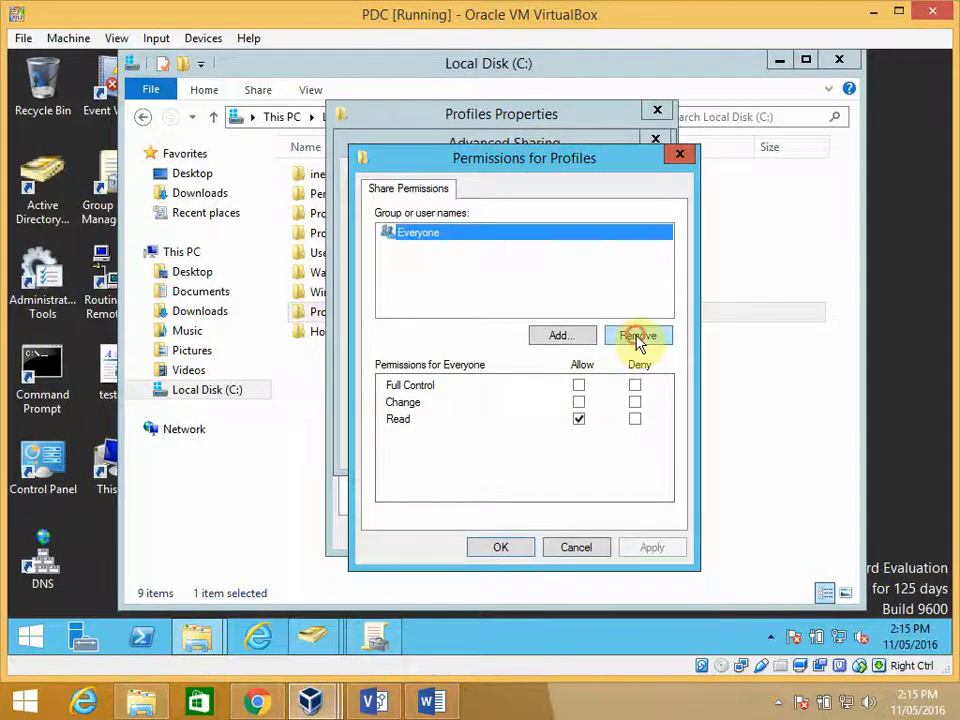
- Add the Administrators group from GWMP-BMW.com to the Profiles share permissions and allow it Full Control
{"action": "left_click", "coordinate": [563, 337]}
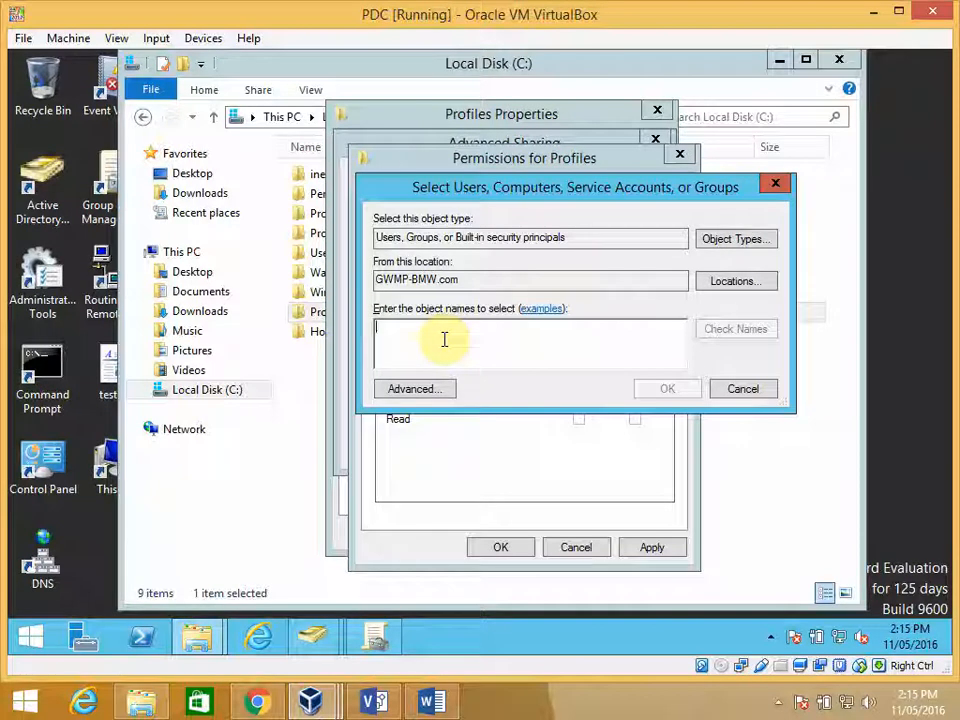
{"action": "type", "text": "a"}
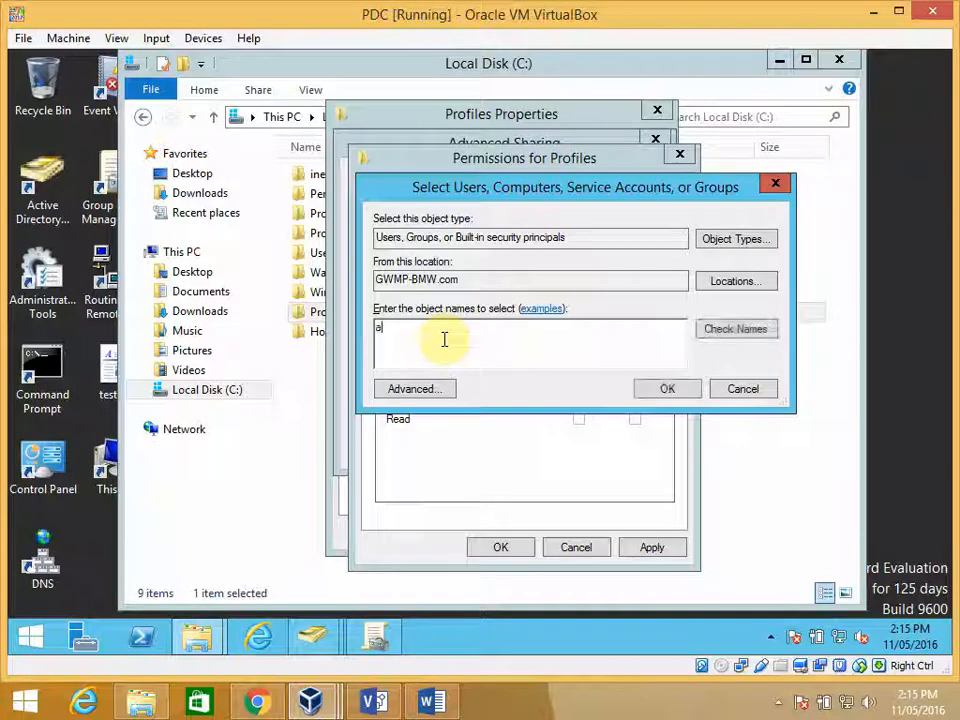
{"action": "type", "text": "dm"}
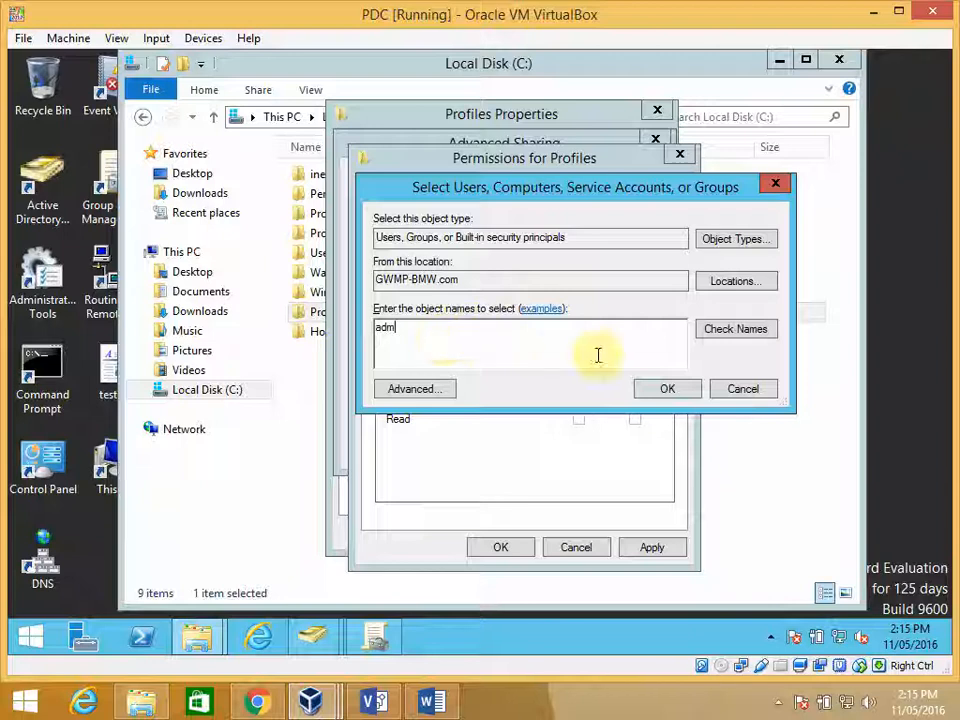
{"action": "left_click", "coordinate": [728, 328]}
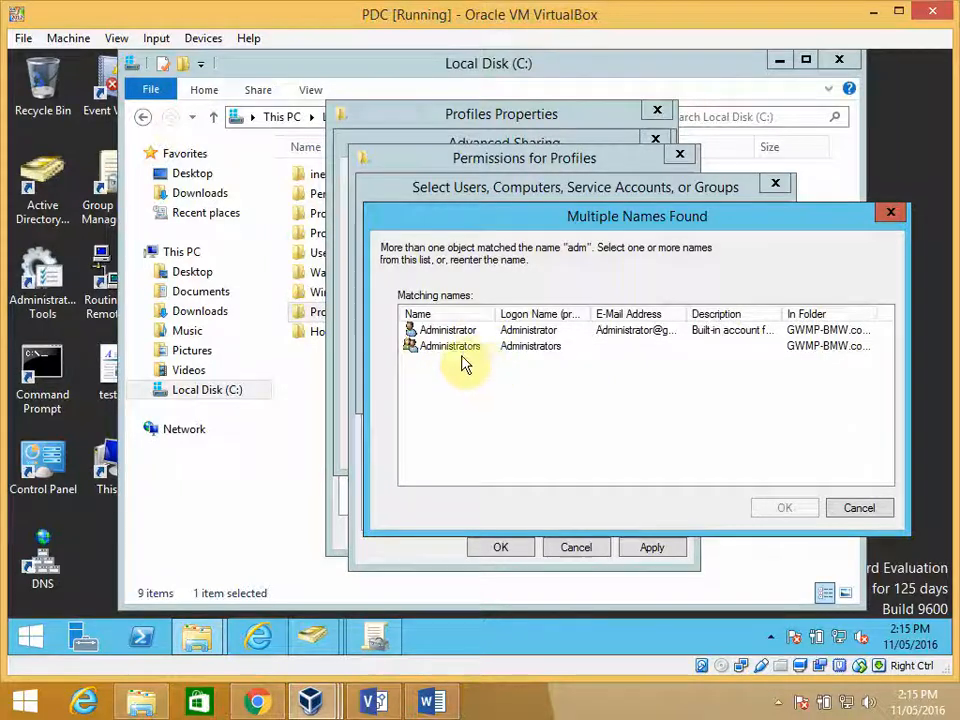
{"action": "left_click", "coordinate": [463, 354]}
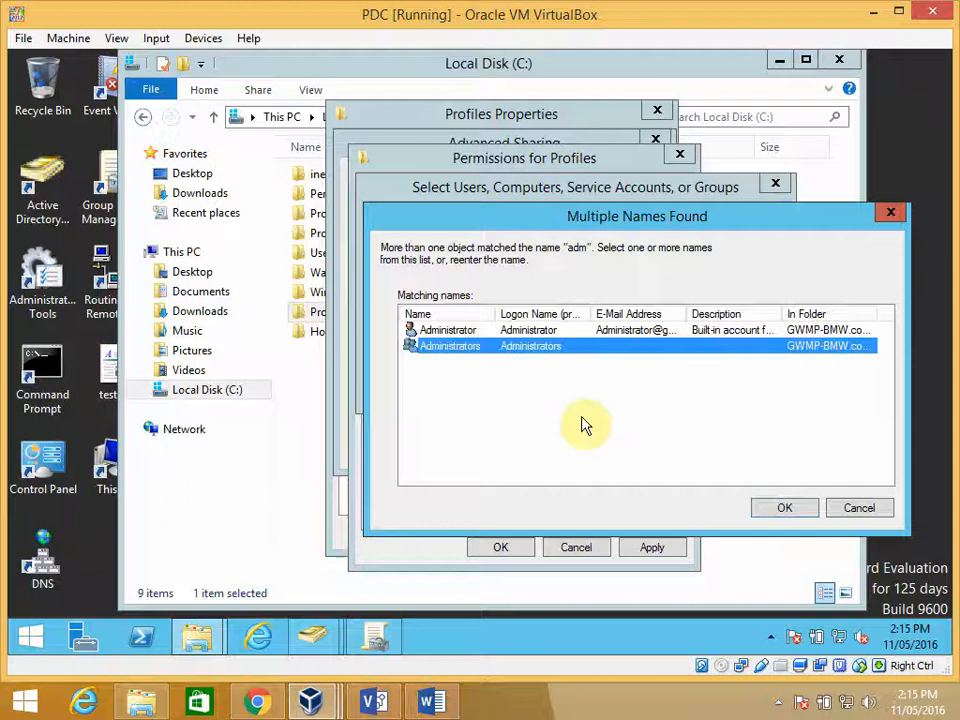
{"action": "left_click", "coordinate": [776, 510]}
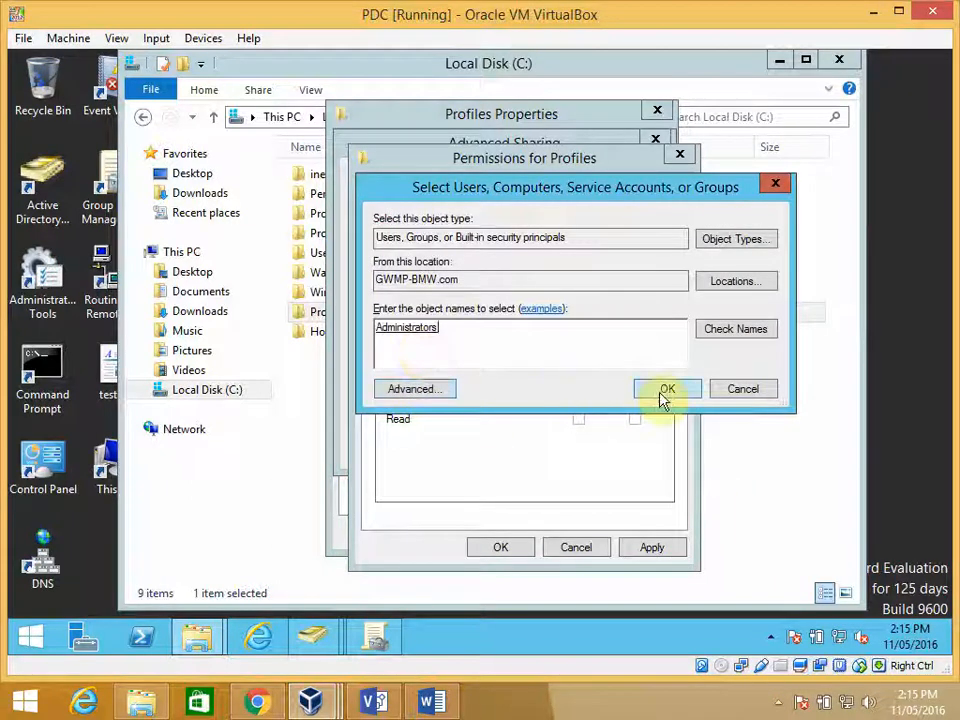
{"action": "left_click", "coordinate": [665, 390]}
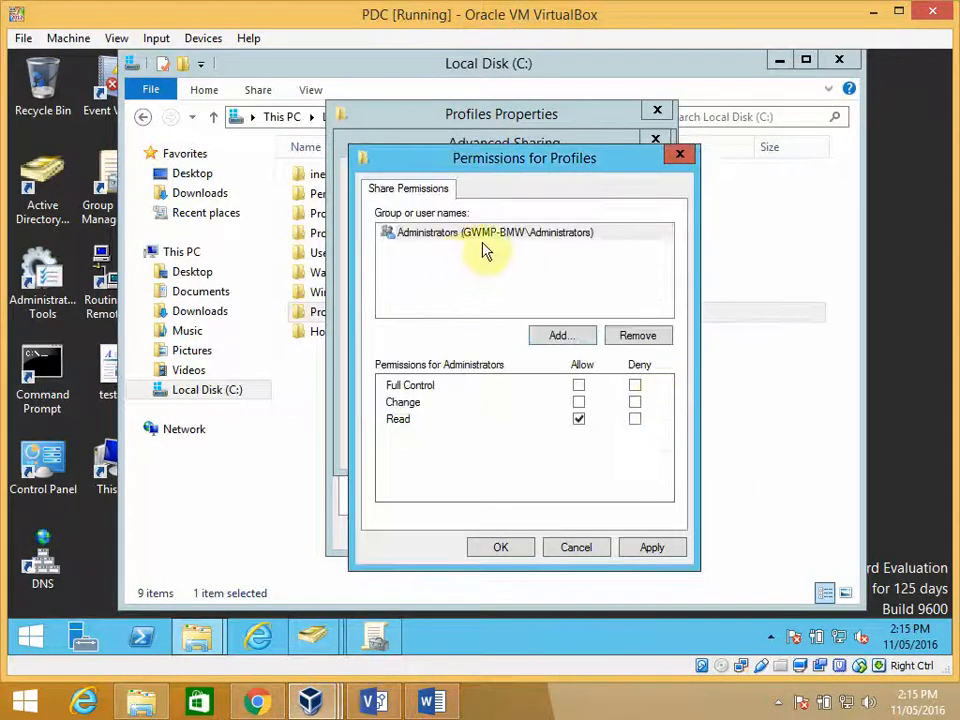
{"action": "left_click", "coordinate": [578, 386]}
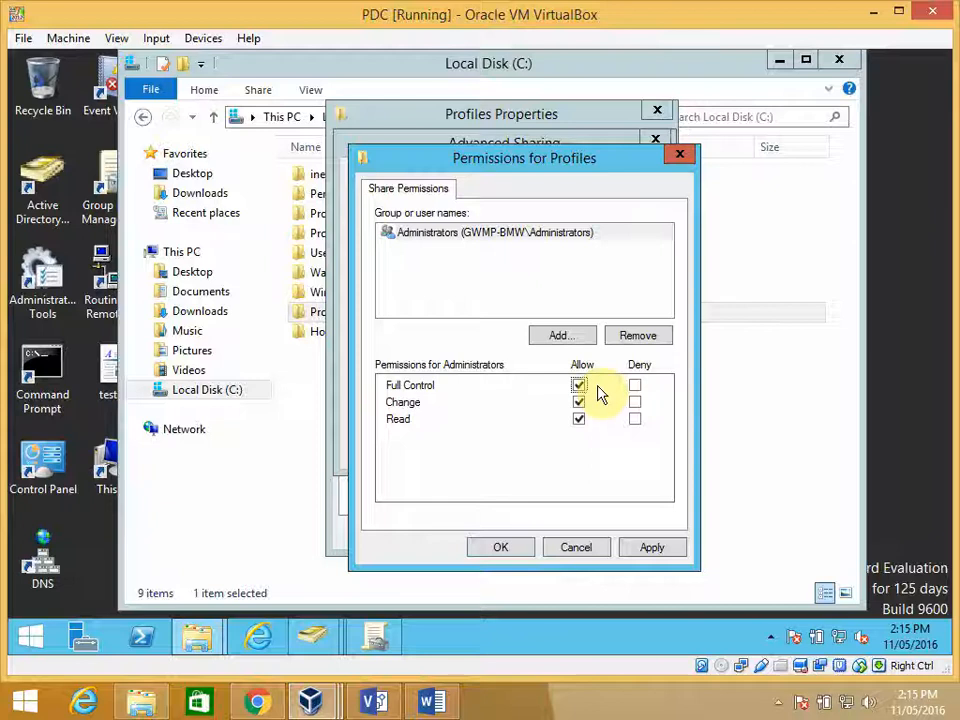
- Find Authenticated Users with the advanced search and add it to the Profiles share permissions
{"action": "left_click", "coordinate": [559, 336]}
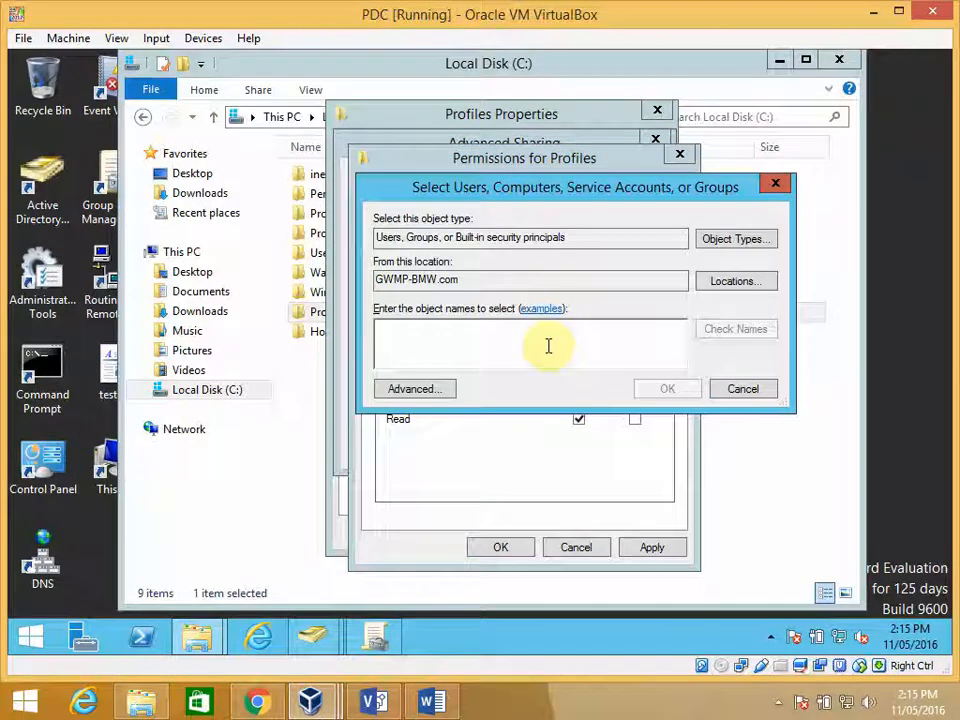
{"action": "left_click", "coordinate": [432, 388]}
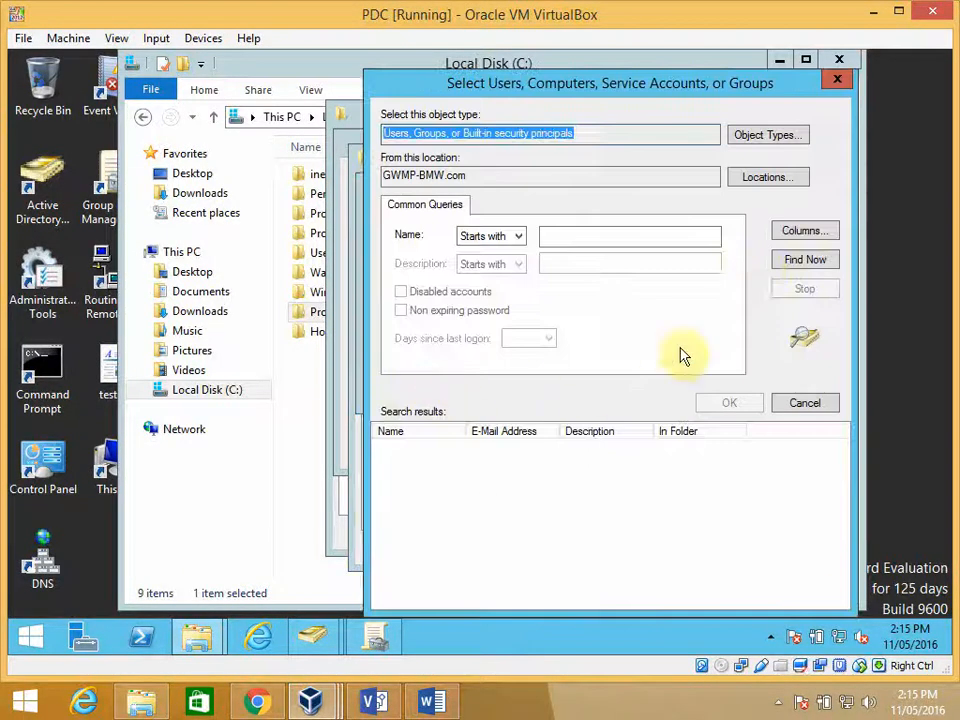
{"action": "left_click", "coordinate": [790, 262]}
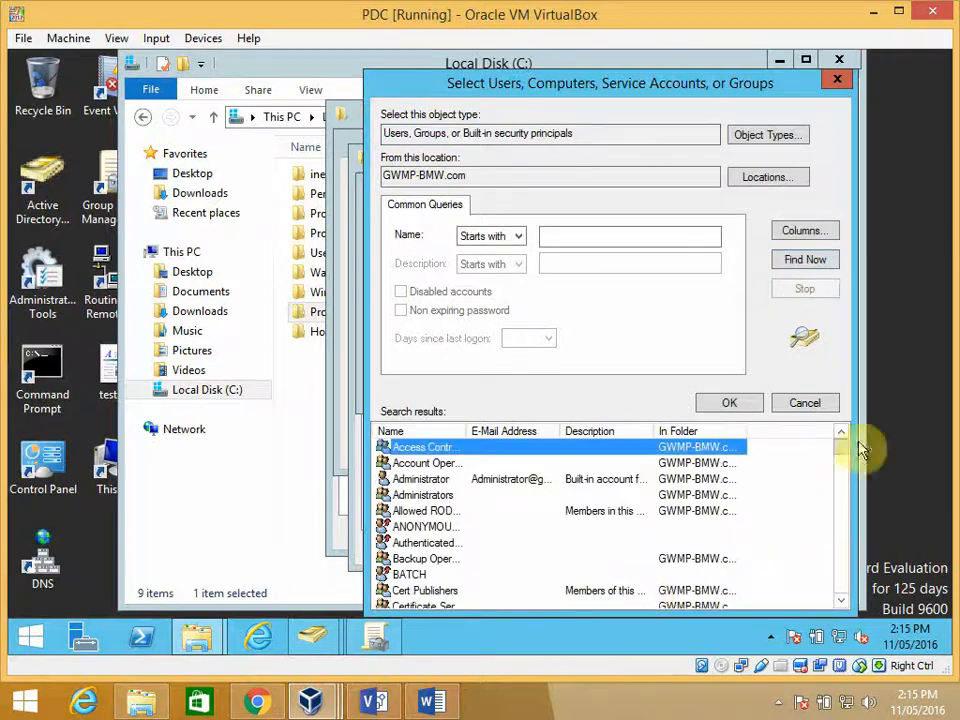
{"action": "left_click_drag", "start_coordinate": [842, 450], "coordinate": [842, 486]}
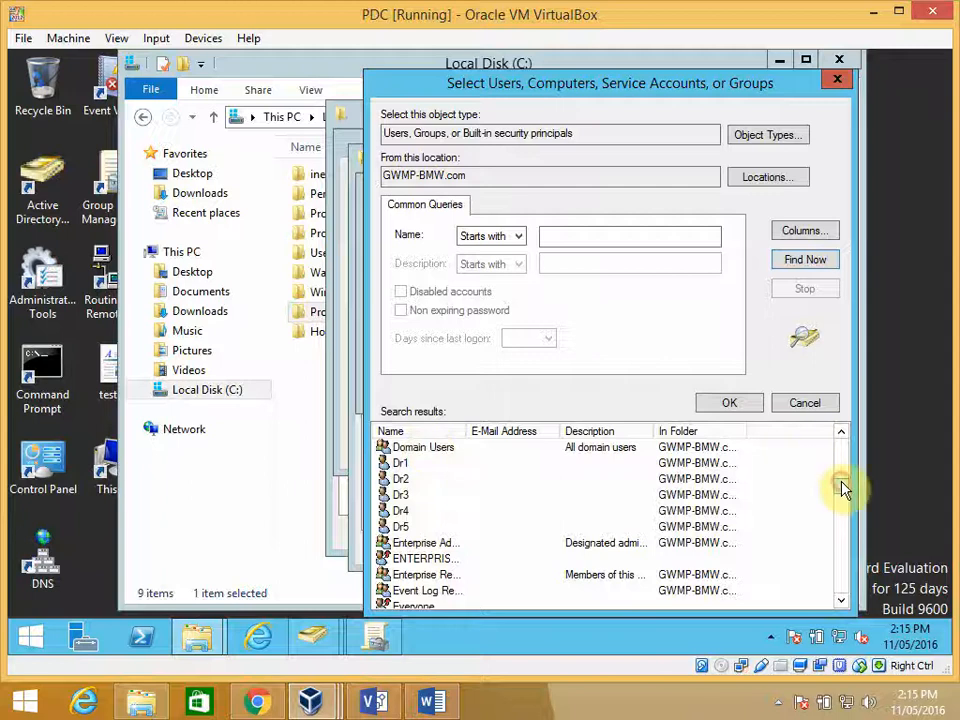
{"action": "left_click_drag", "start_coordinate": [841, 482], "coordinate": [841, 478]}
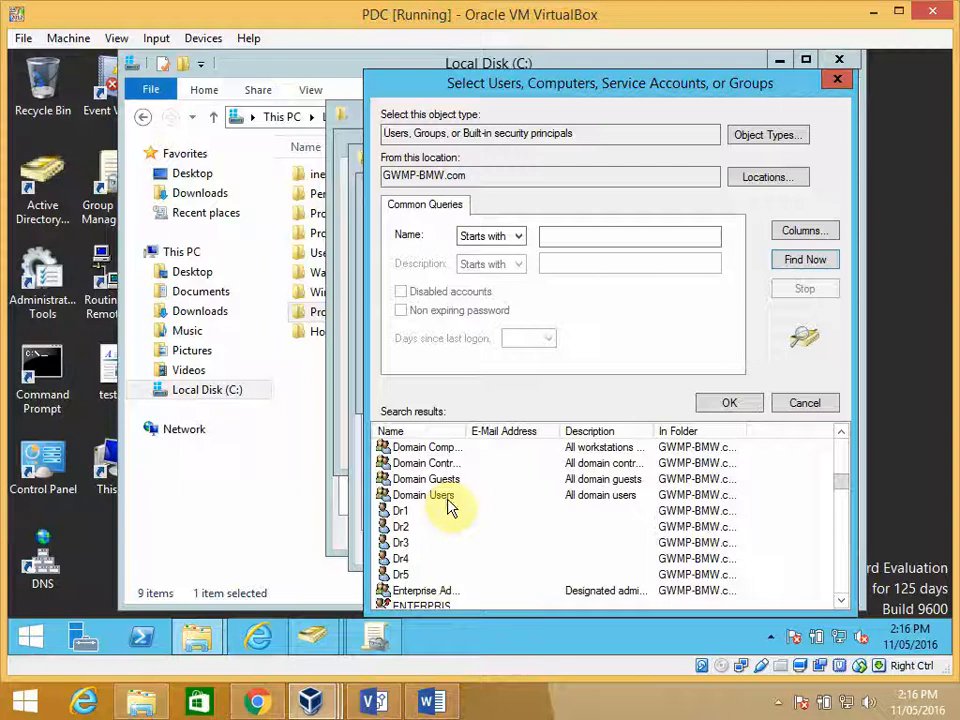
{"action": "left_click_drag", "start_coordinate": [842, 489], "coordinate": [838, 446]}
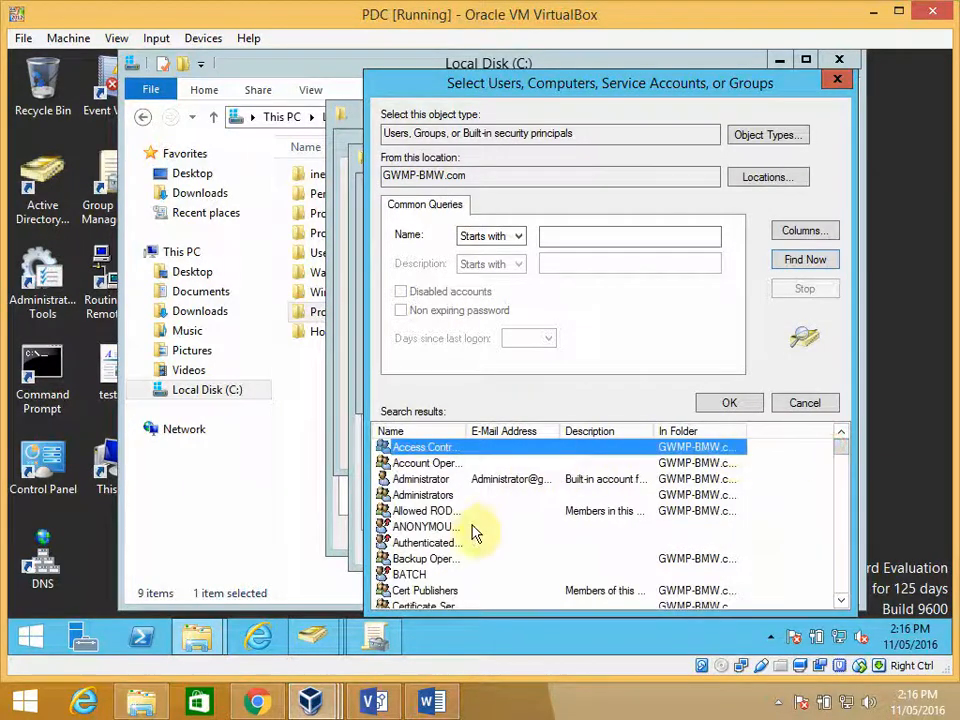
{"action": "left_click", "coordinate": [446, 545]}
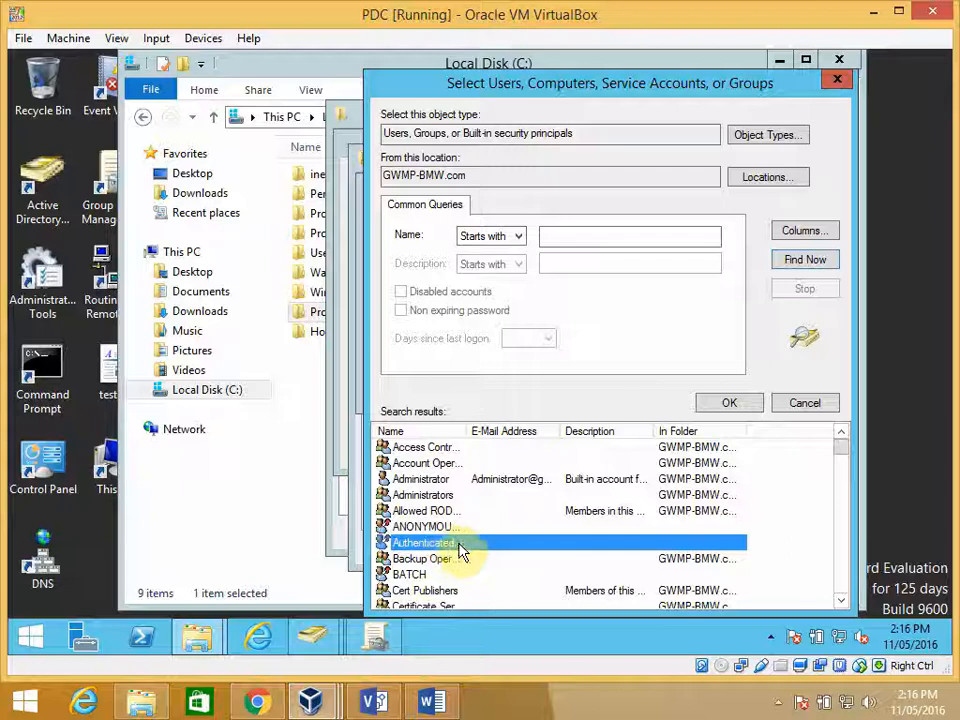
{"action": "left_click", "coordinate": [729, 402]}
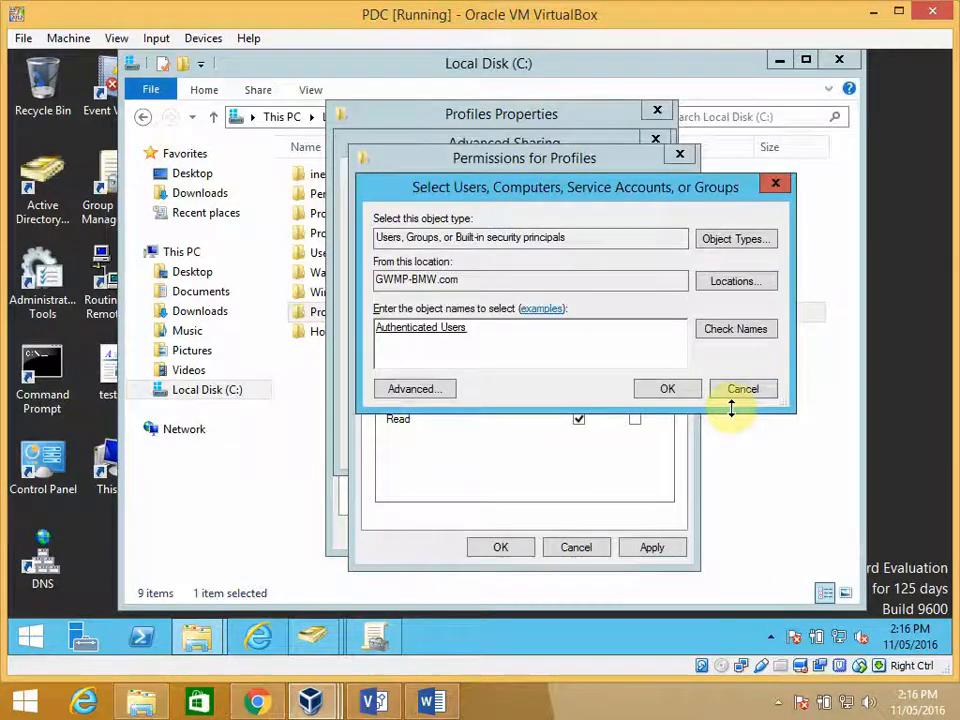
{"action": "left_click", "coordinate": [668, 390]}
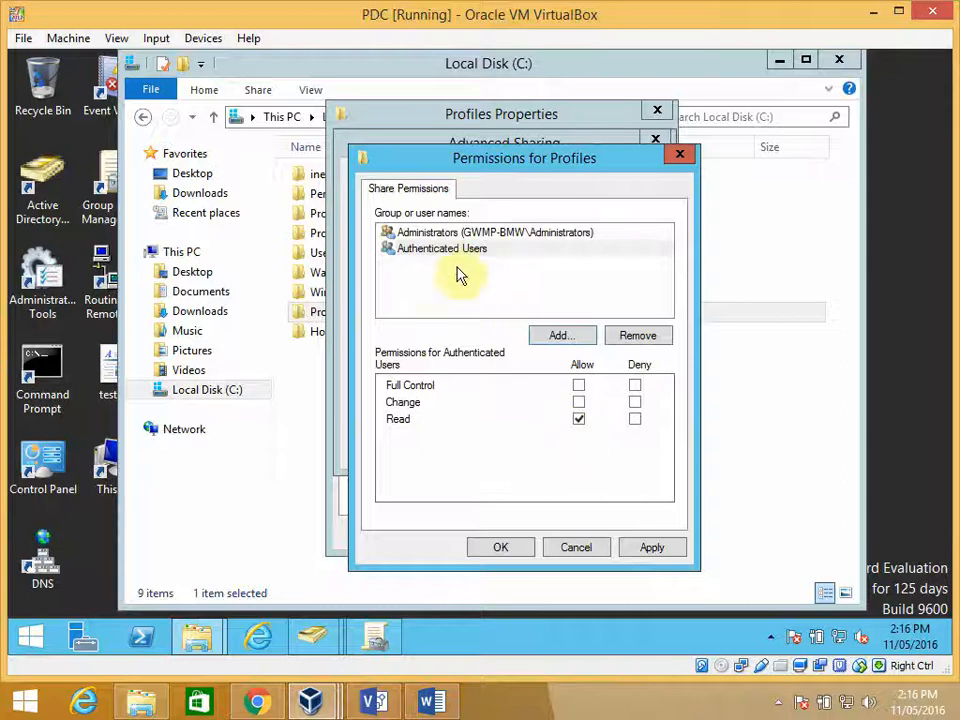
- Allow Authenticated Users the Change permission on the Profiles share, and accept the share permissions and advanced sharing settings
{"action": "left_click", "coordinate": [430, 234]}
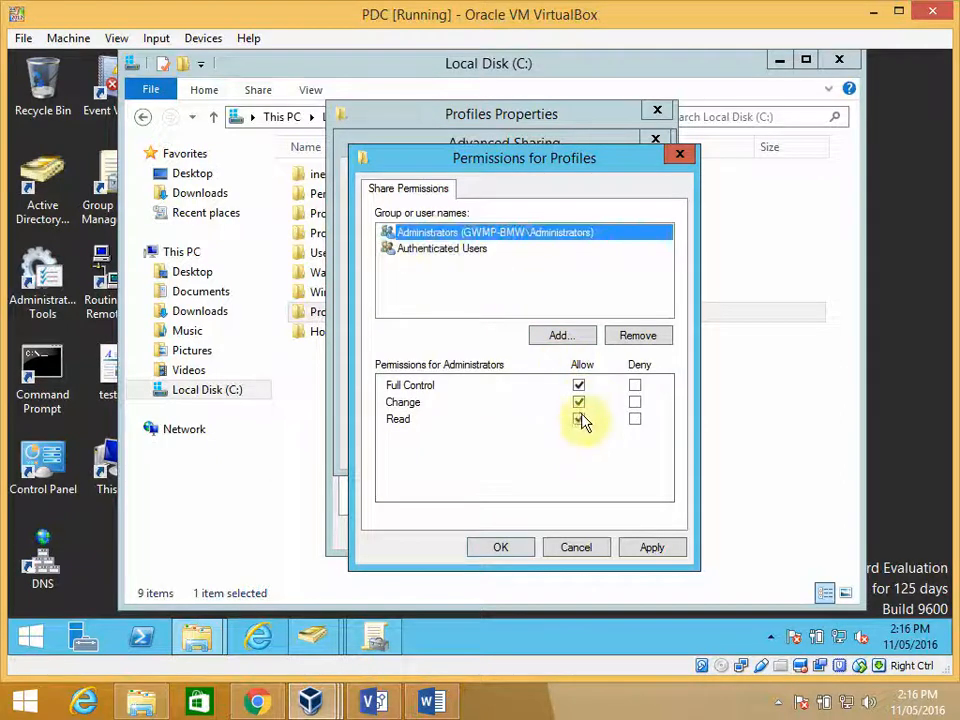
{"action": "left_click", "coordinate": [443, 251]}
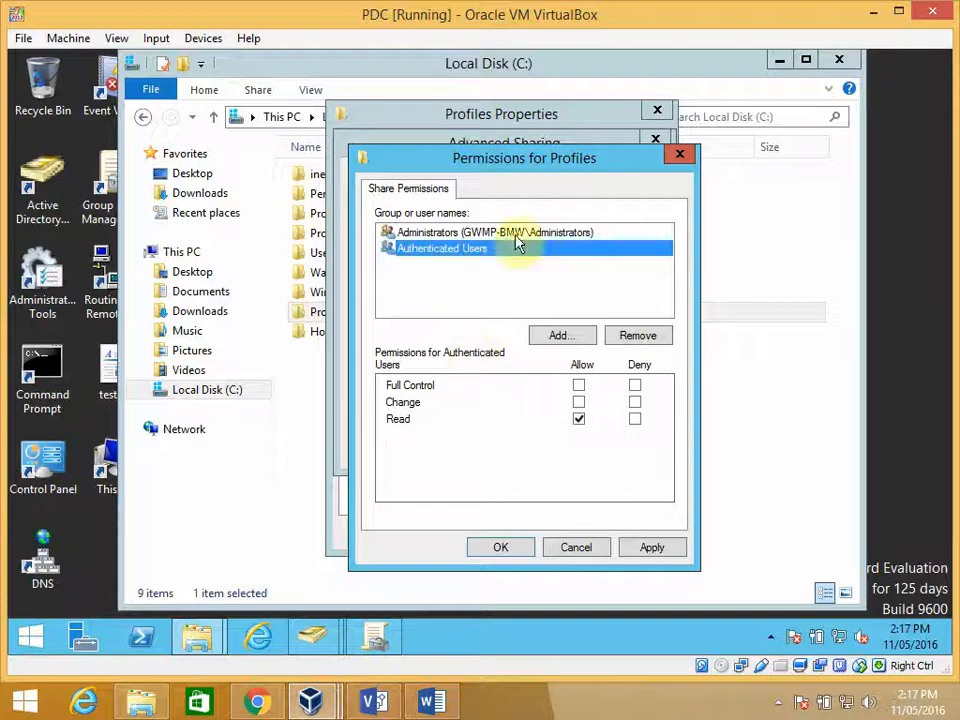
{"action": "left_click_drag", "start_coordinate": [531, 165], "coordinate": [604, 170]}
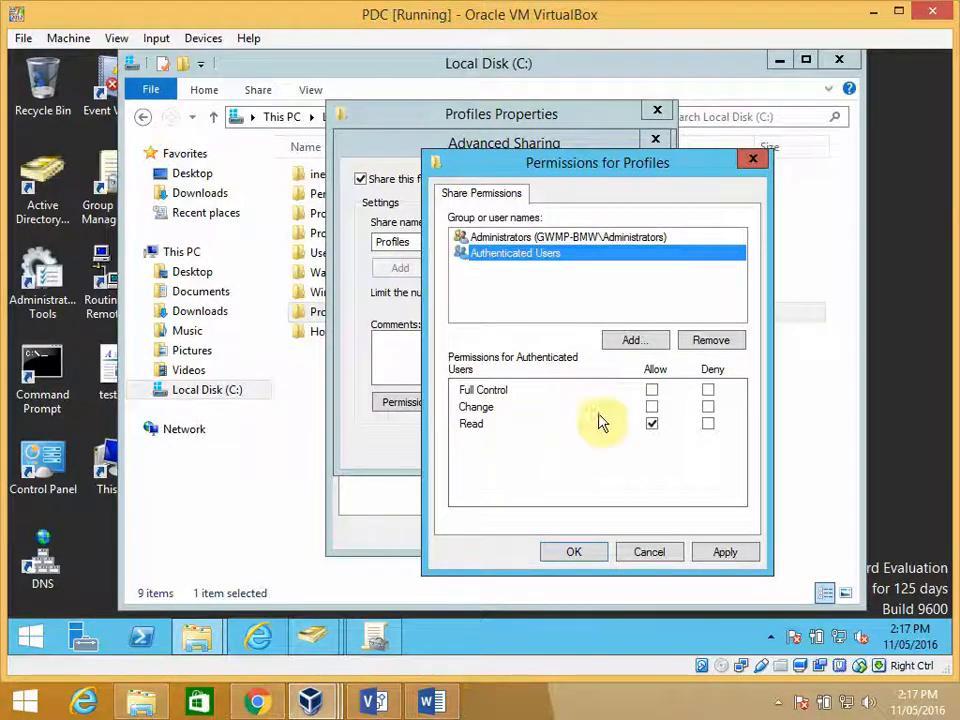
{"action": "left_click", "coordinate": [652, 407]}
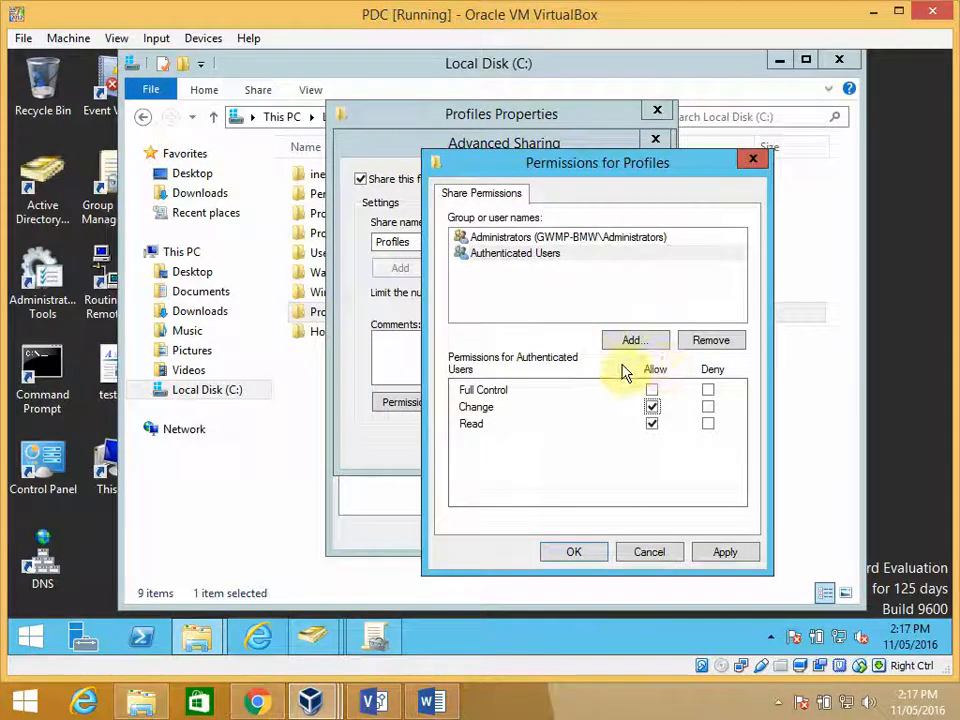
{"action": "left_click", "coordinate": [547, 240]}
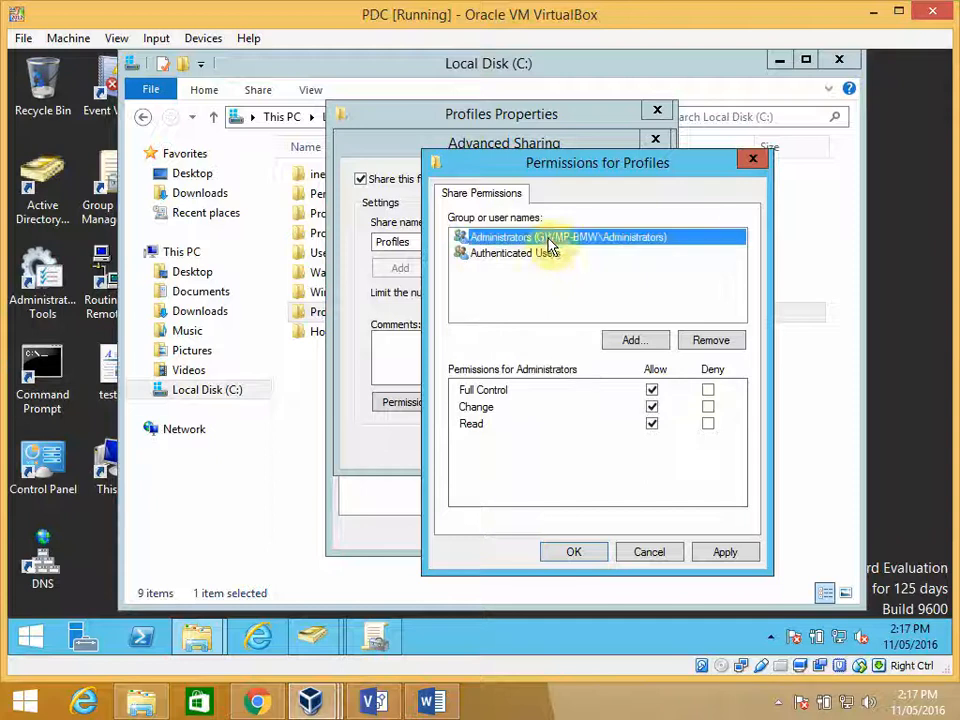
{"action": "left_click", "coordinate": [517, 255]}
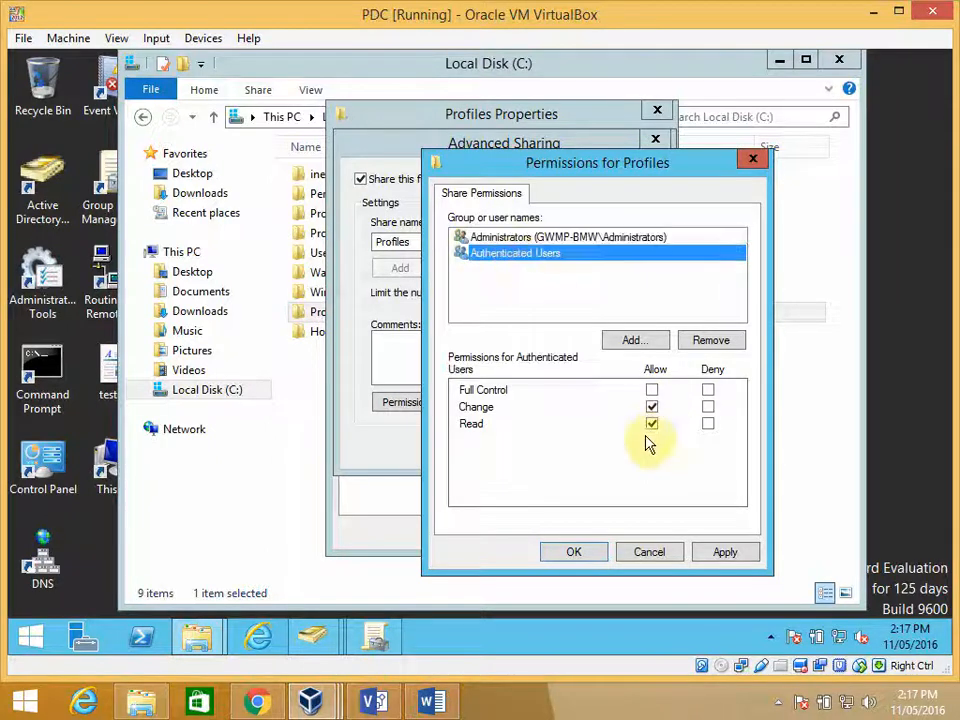
{"action": "left_click", "coordinate": [578, 553]}
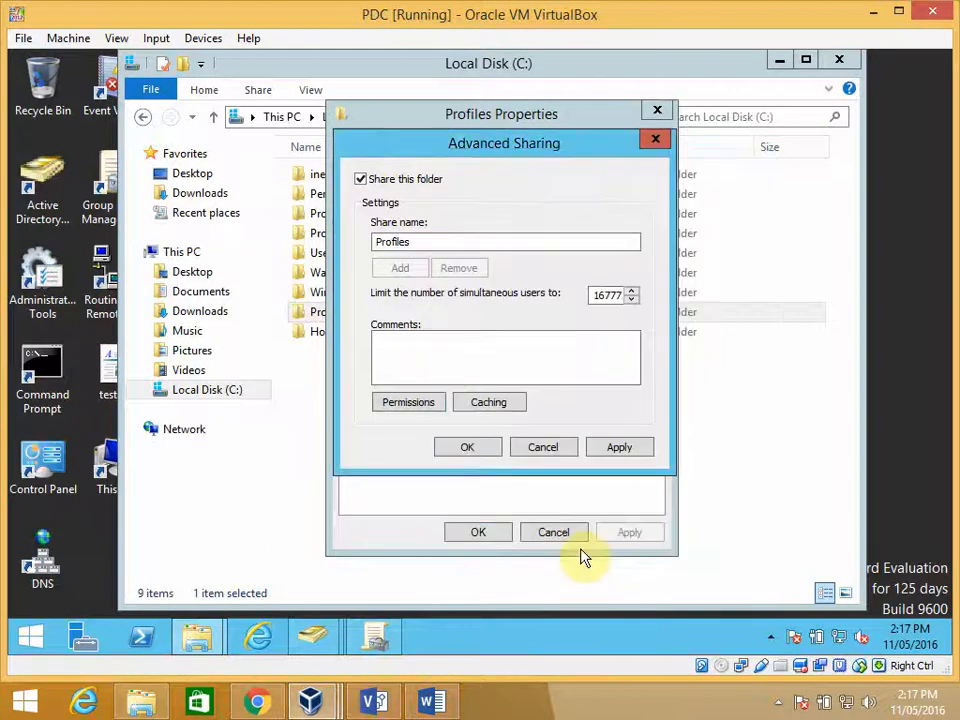
{"action": "left_click", "coordinate": [468, 448]}
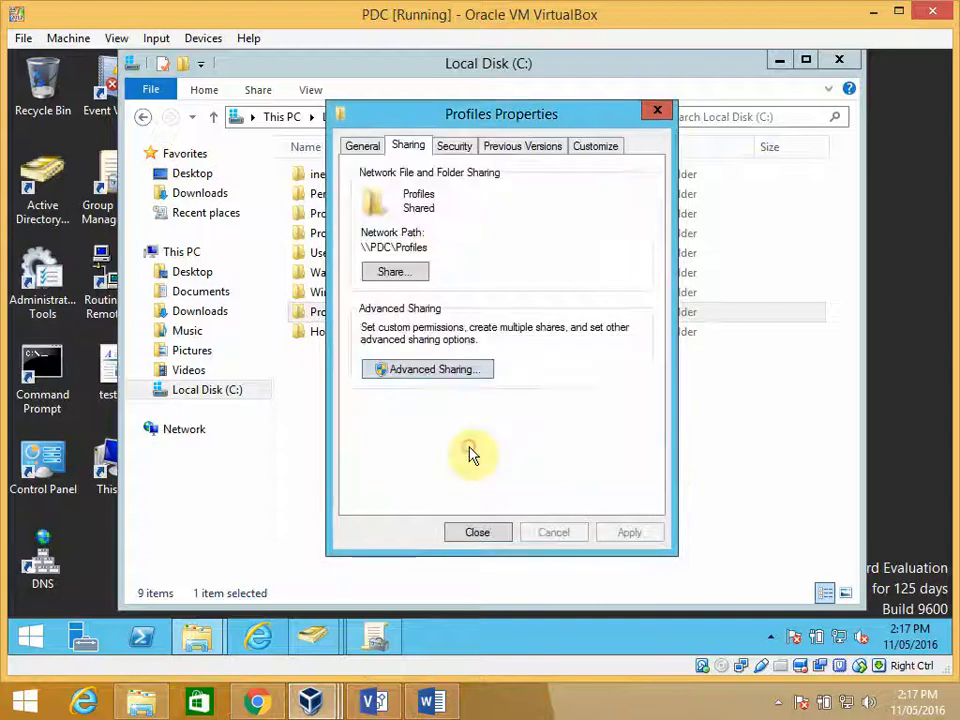
- Disable inheritance in the Profiles folder's advanced security settings, removing all inherited permissions and accepting that all users are denied access
{"action": "left_click", "coordinate": [452, 150]}
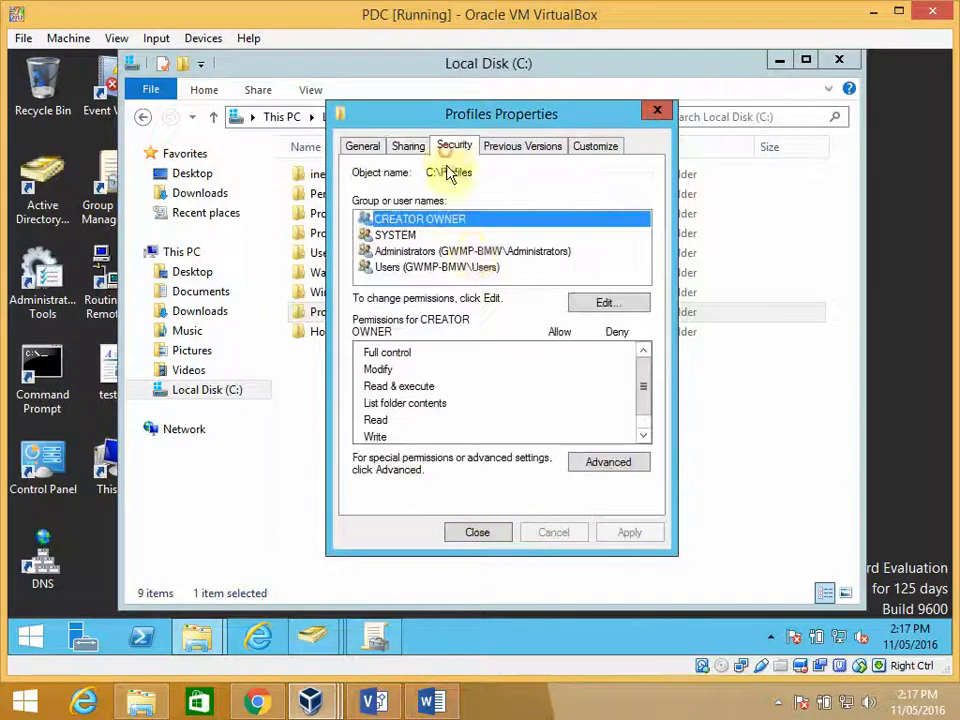
{"action": "left_click", "coordinate": [407, 236]}
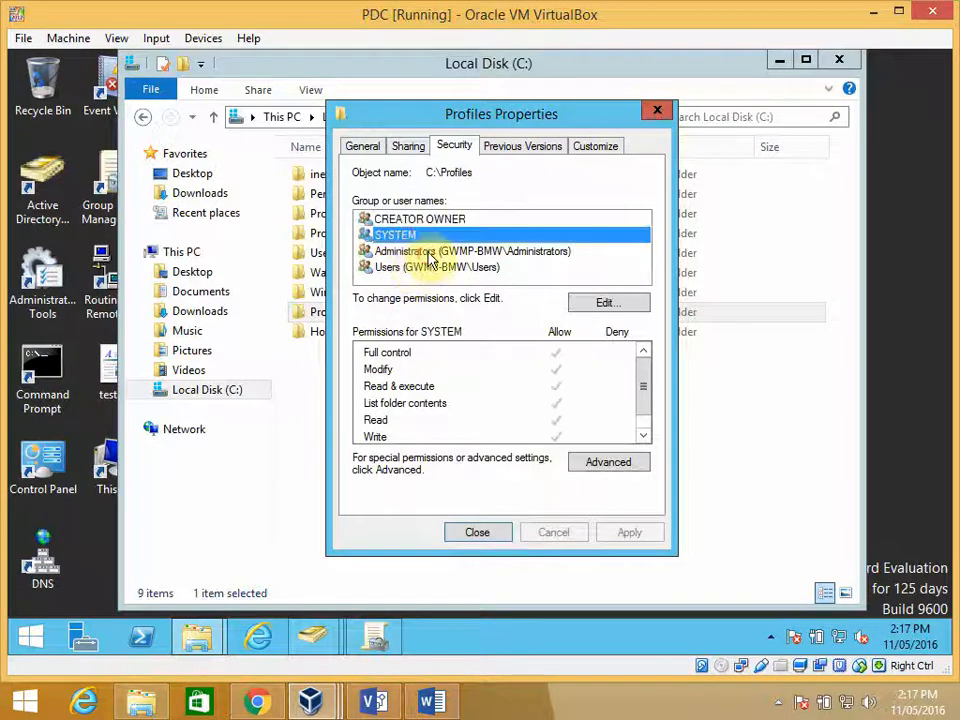
{"action": "left_click", "coordinate": [428, 254]}
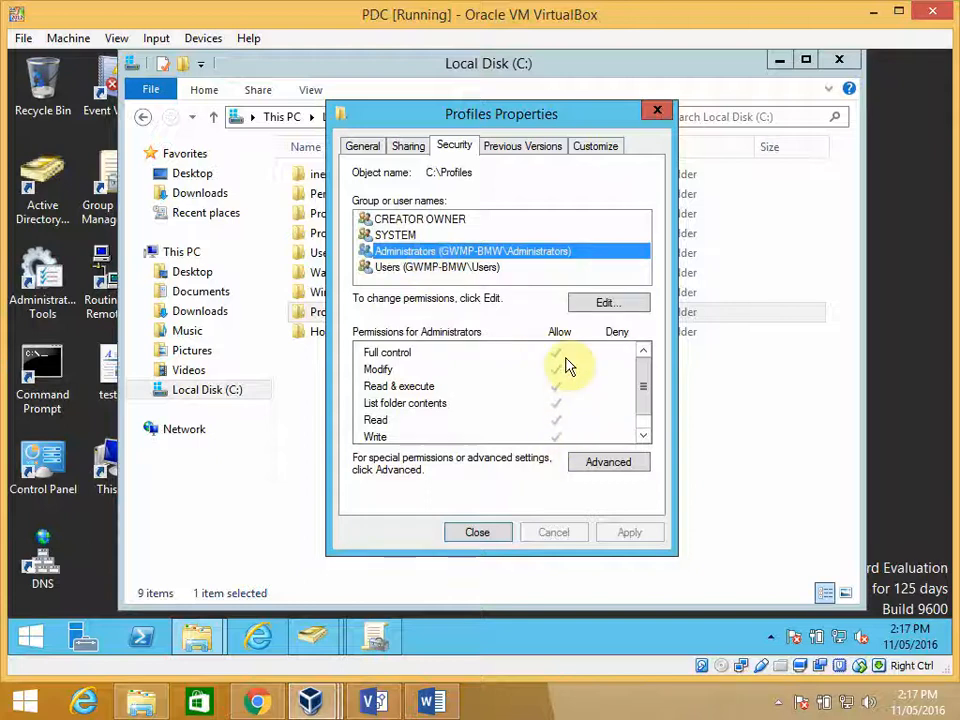
{"action": "left_click", "coordinate": [440, 268]}
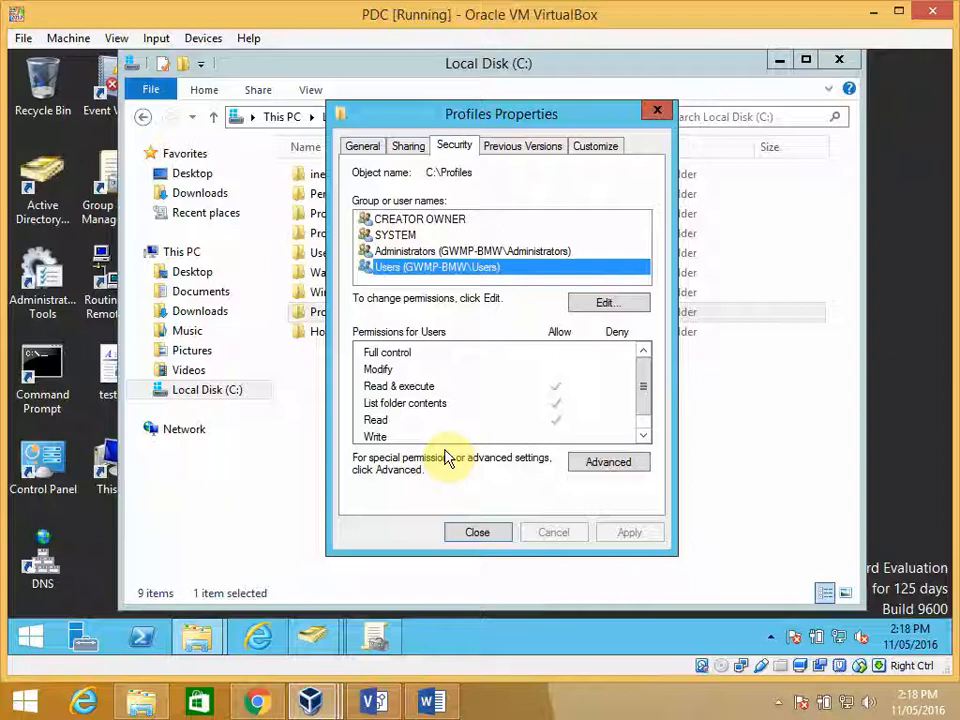
{"action": "left_click", "coordinate": [609, 465]}
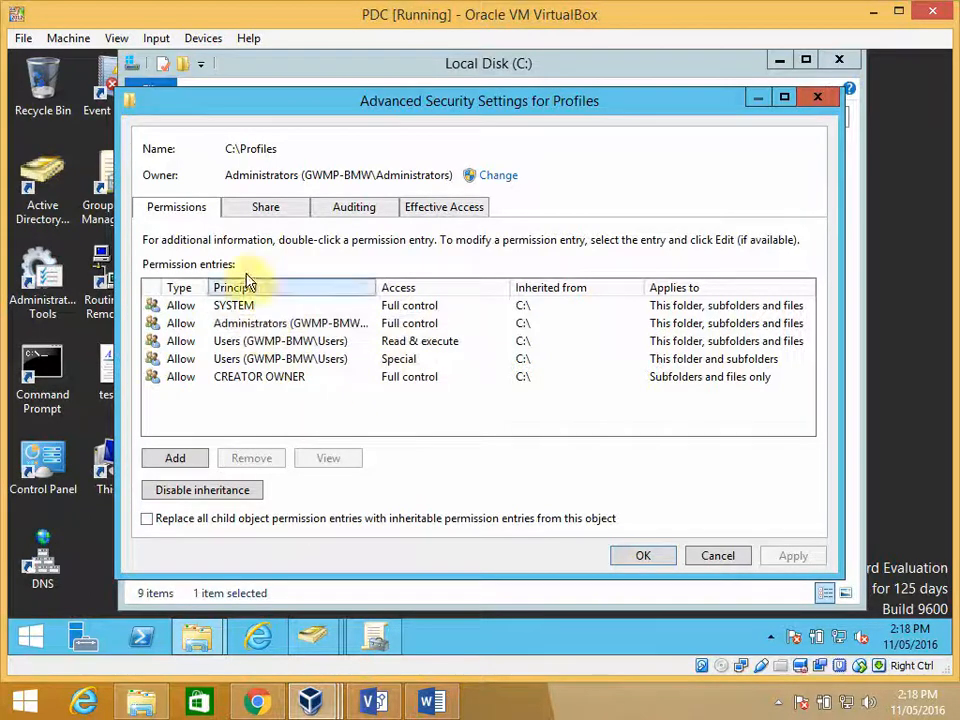
{"action": "left_click", "coordinate": [206, 497]}
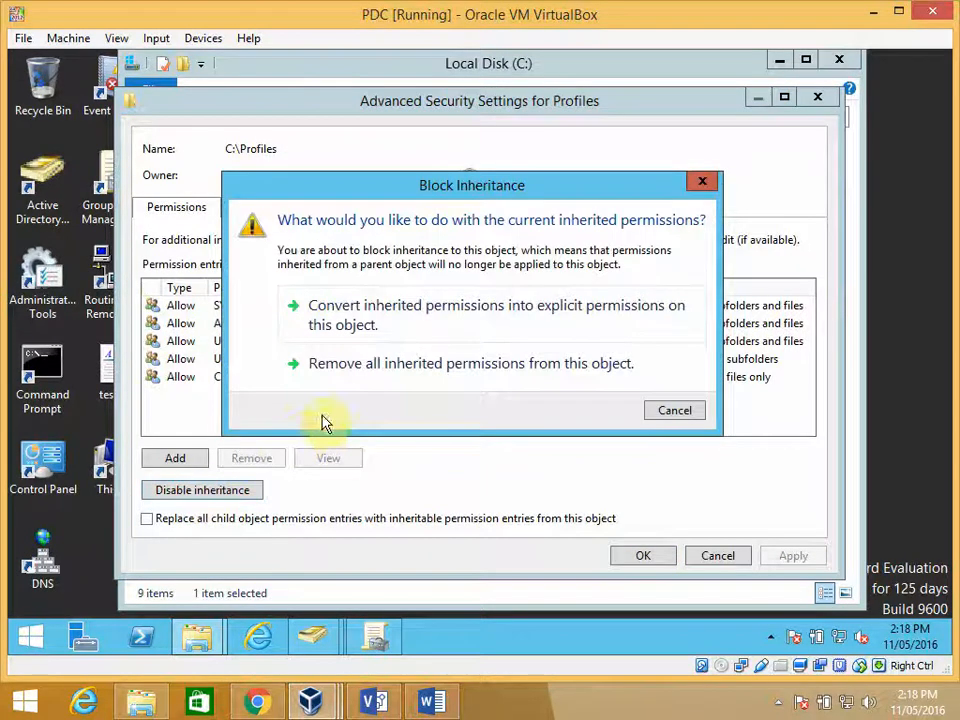
{"action": "left_click", "coordinate": [424, 370]}
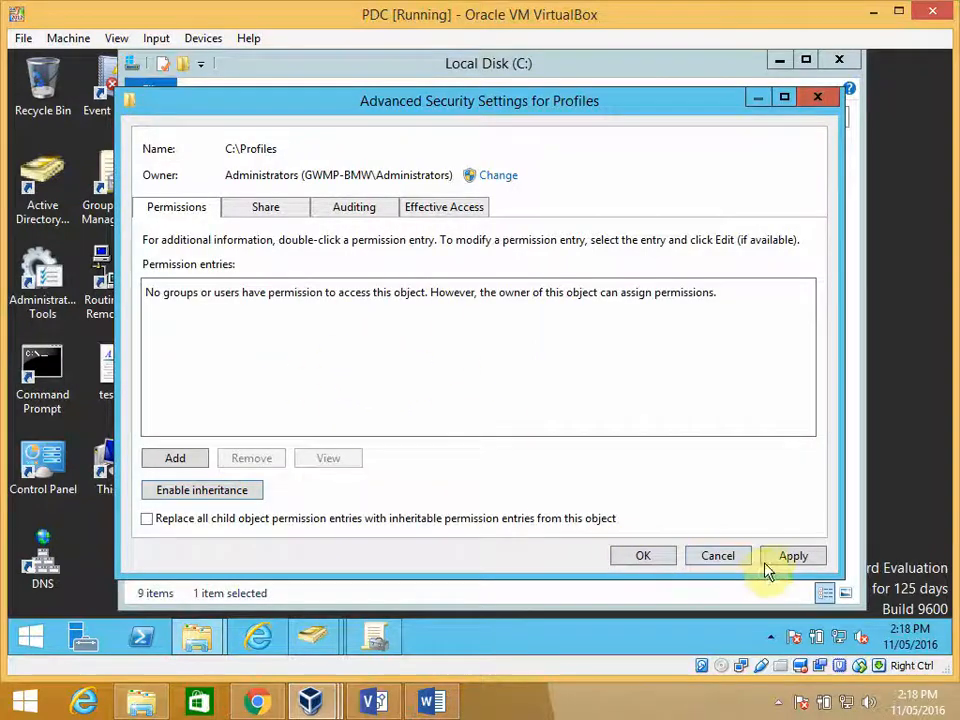
{"action": "left_click", "coordinate": [183, 462]}
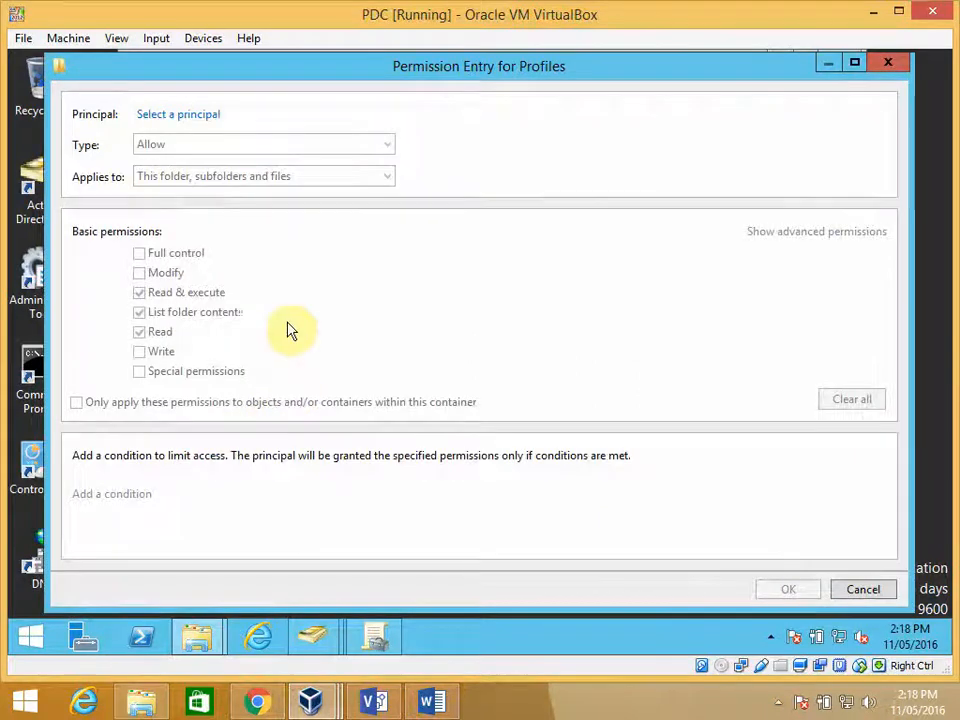
{"action": "left_click", "coordinate": [858, 590]}
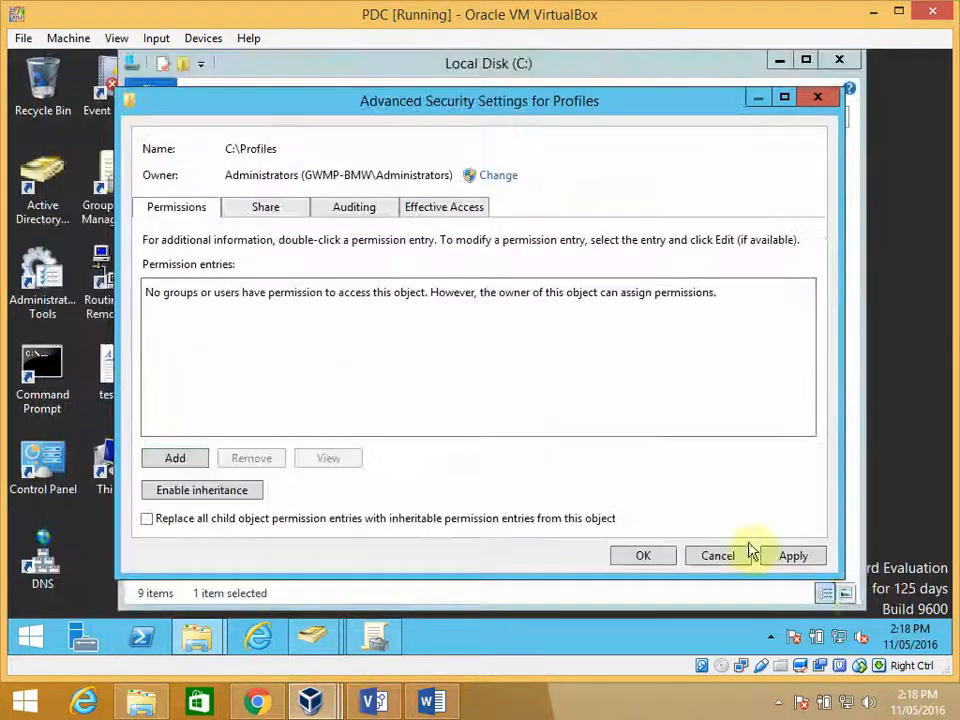
{"action": "left_click", "coordinate": [645, 557]}
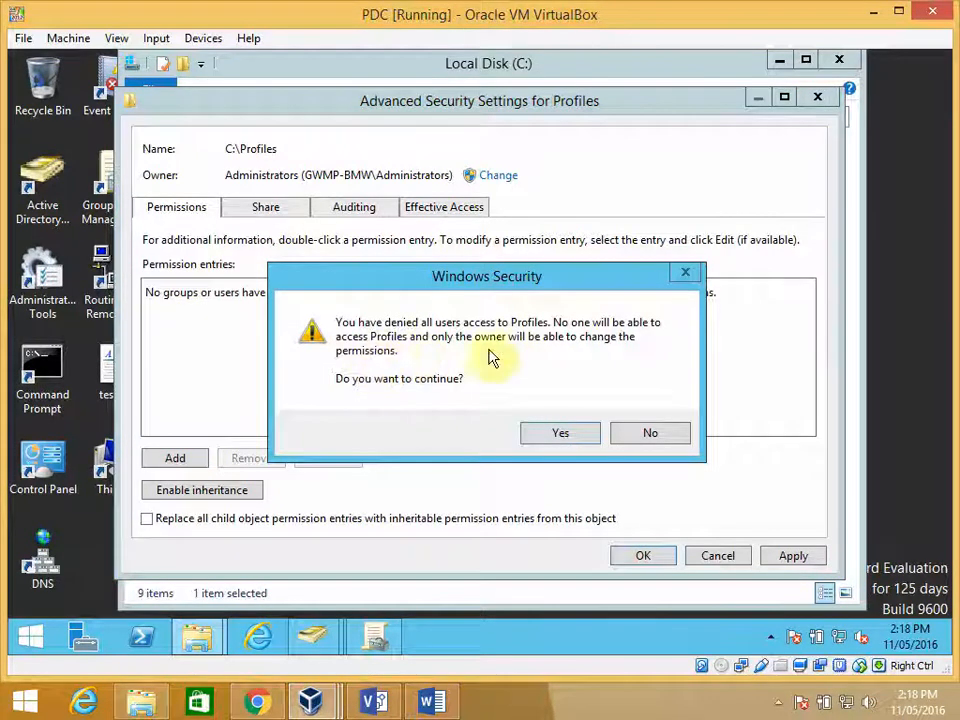
{"action": "left_click", "coordinate": [560, 436]}
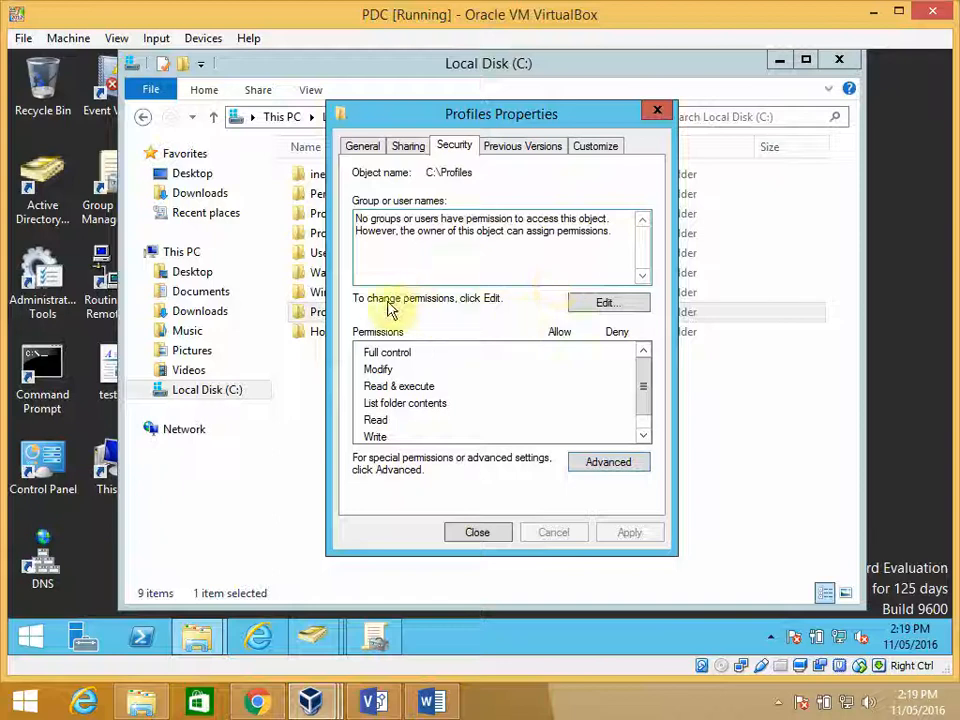
- Add the Administrators group from GWMP-BMW.com to the Profiles folder's security permissions and allow it Full control
{"action": "left_click", "coordinate": [604, 303]}
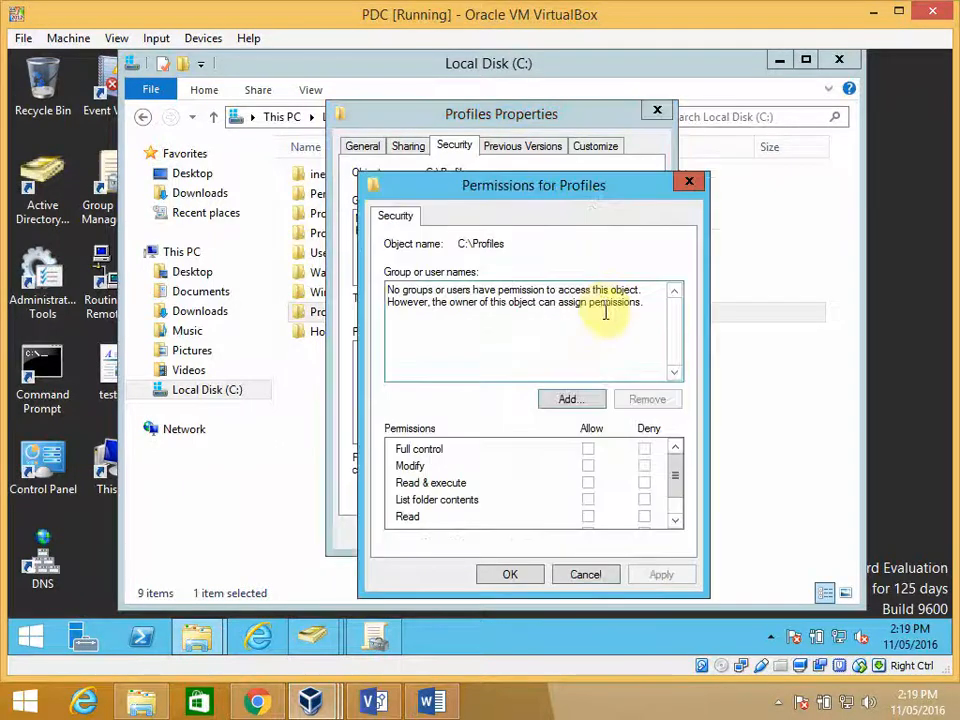
{"action": "left_click", "coordinate": [574, 404]}
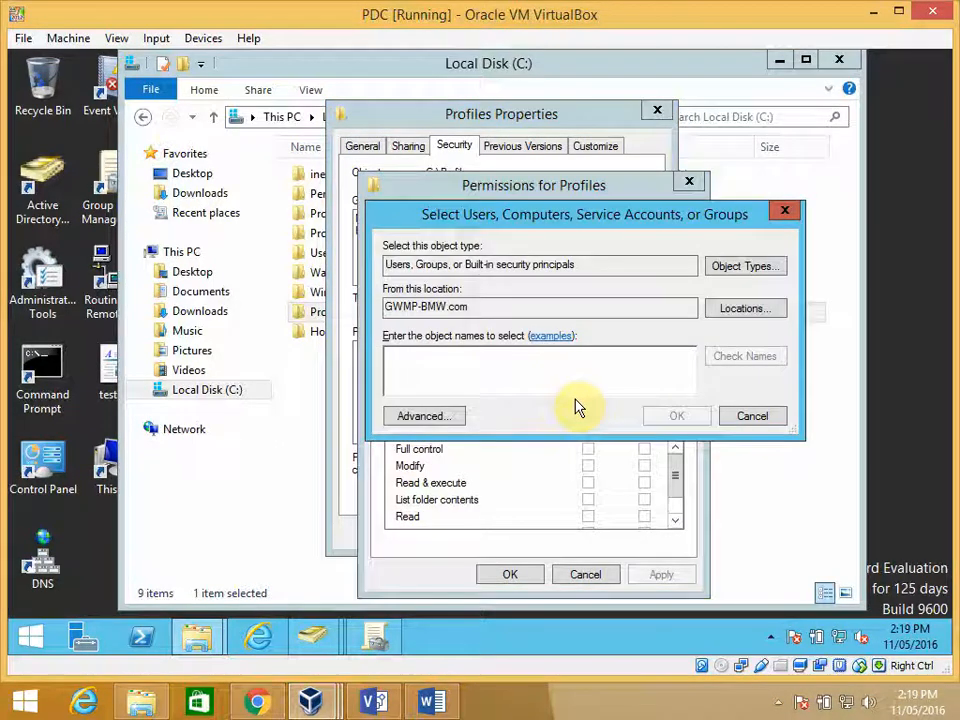
{"action": "type", "text": "adm"}
{"action": "key", "text": "Return"}
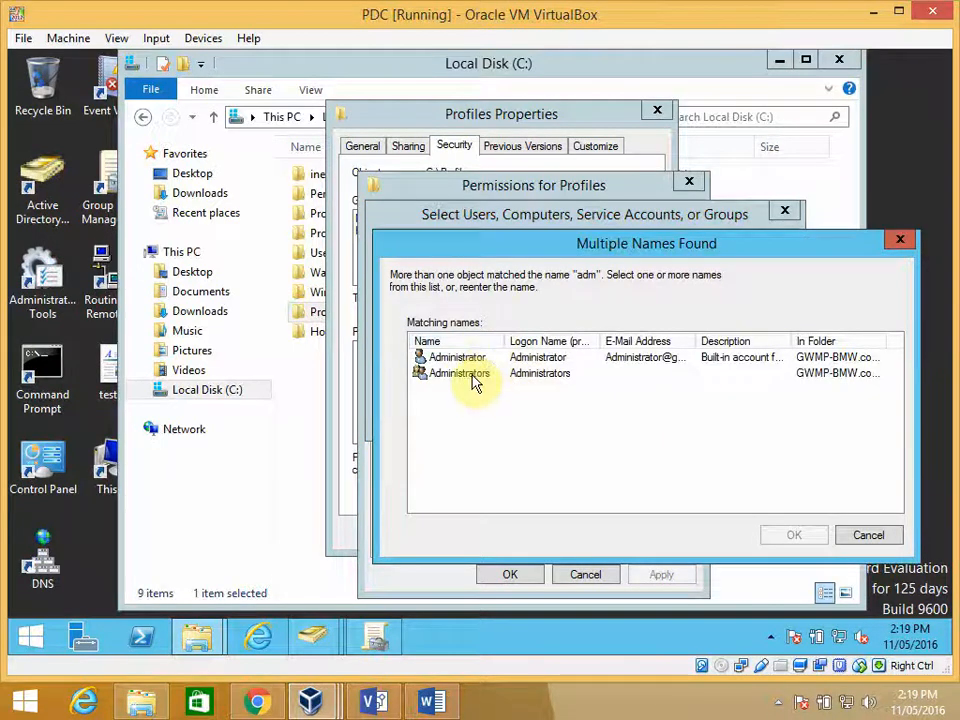
{"action": "left_click", "coordinate": [474, 383]}
{"action": "left_click", "coordinate": [794, 535]}
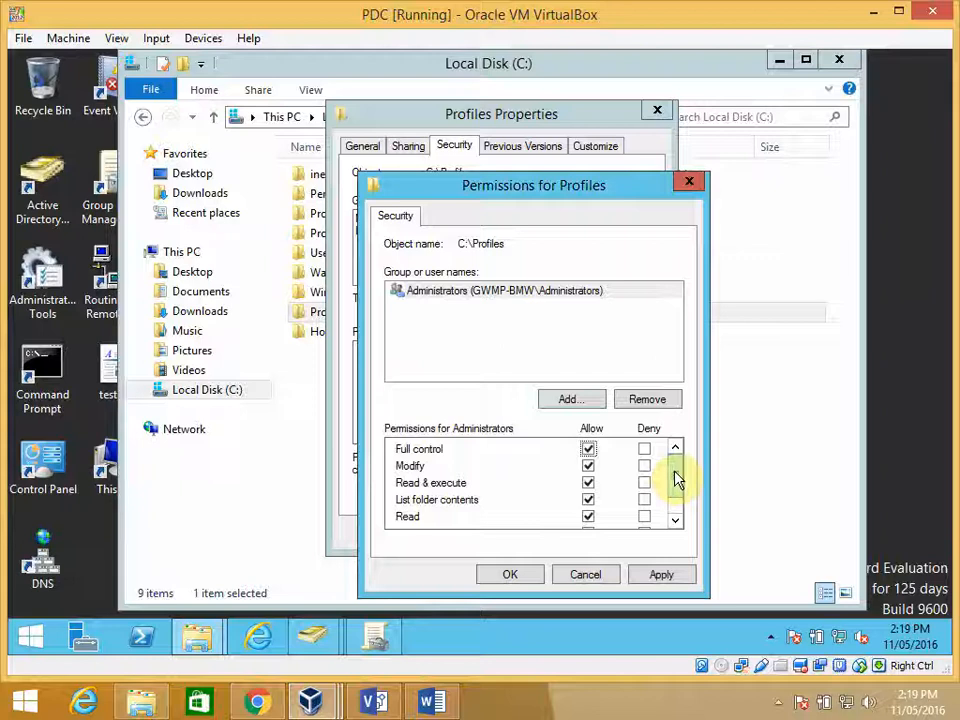
{"action": "left_click_drag", "start_coordinate": [674, 478], "coordinate": [694, 461]}
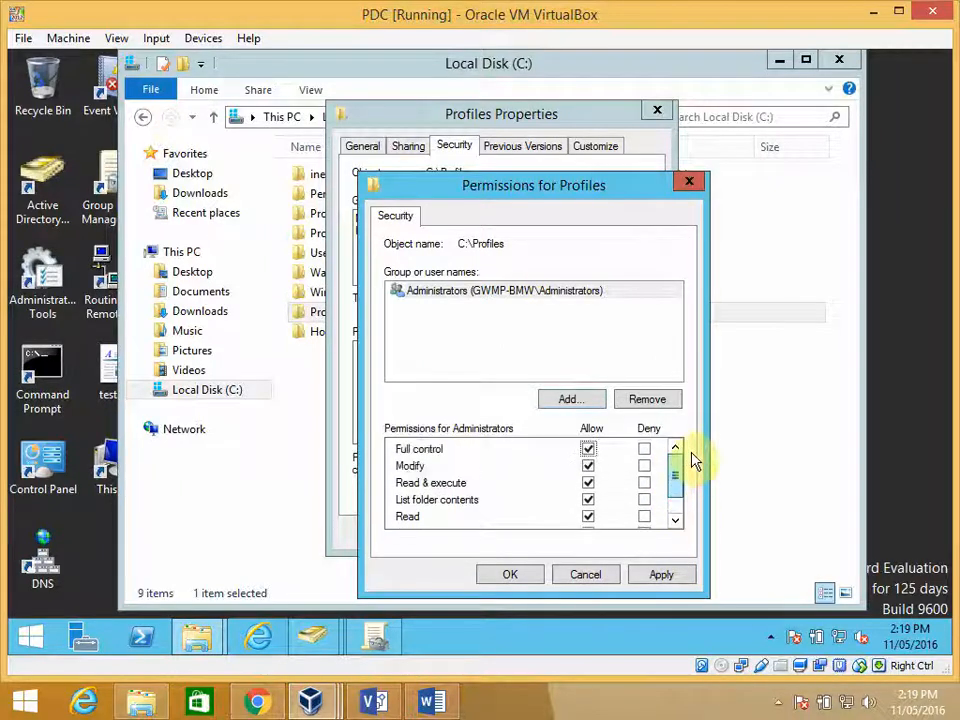
- Add Authenticated Users to the Profiles folder's security permissions
{"action": "left_click", "coordinate": [574, 399]}
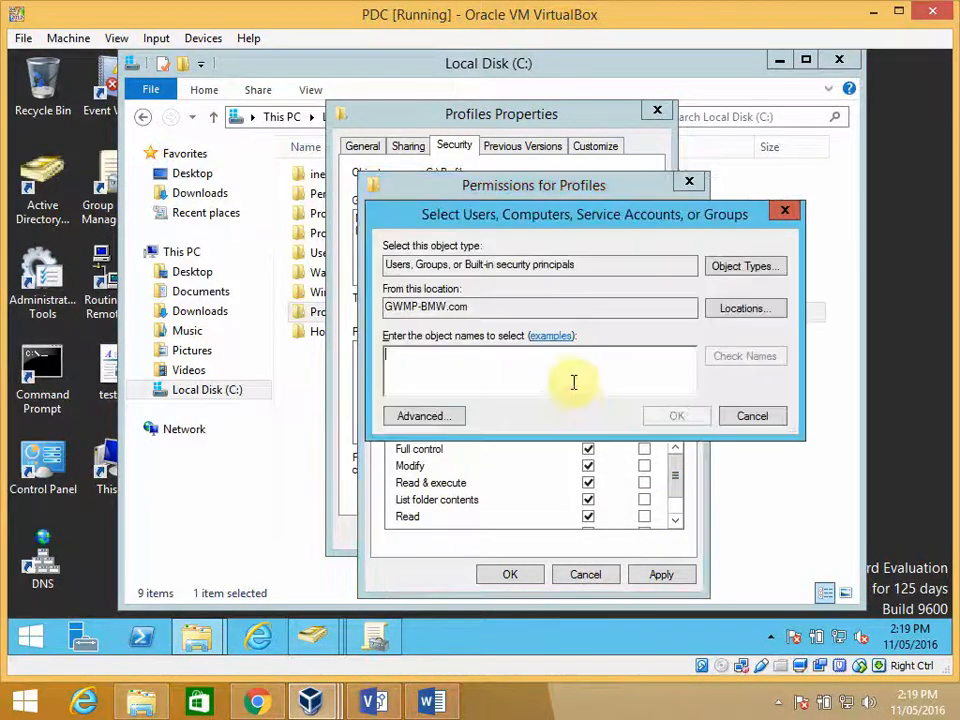
{"action": "type", "text": "a"}
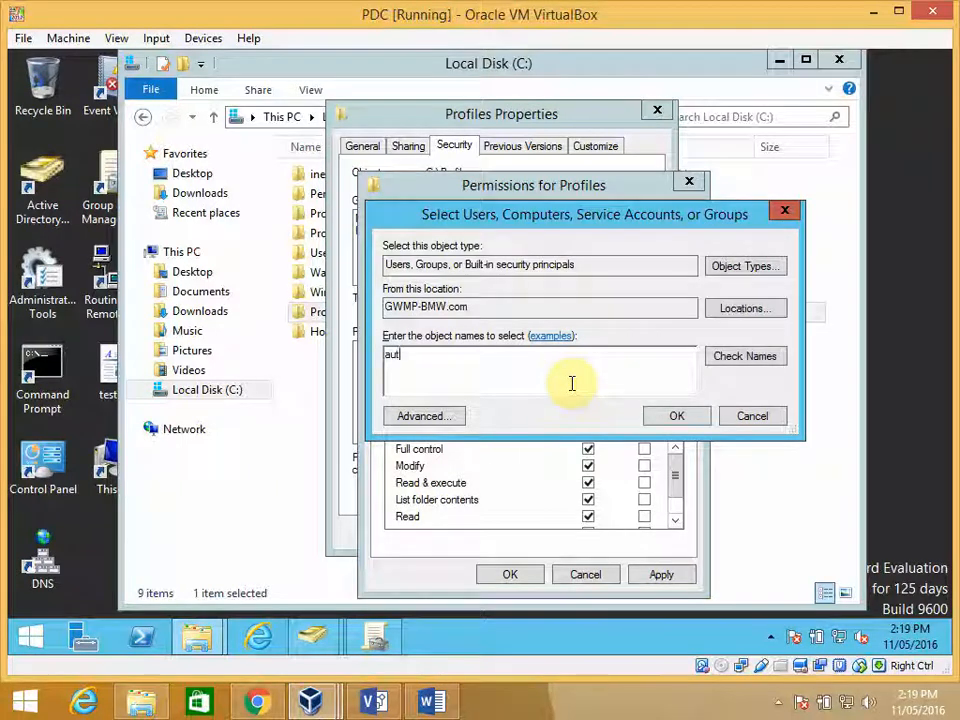
{"action": "type", "text": "ut"}
{"action": "left_click", "coordinate": [736, 358]}
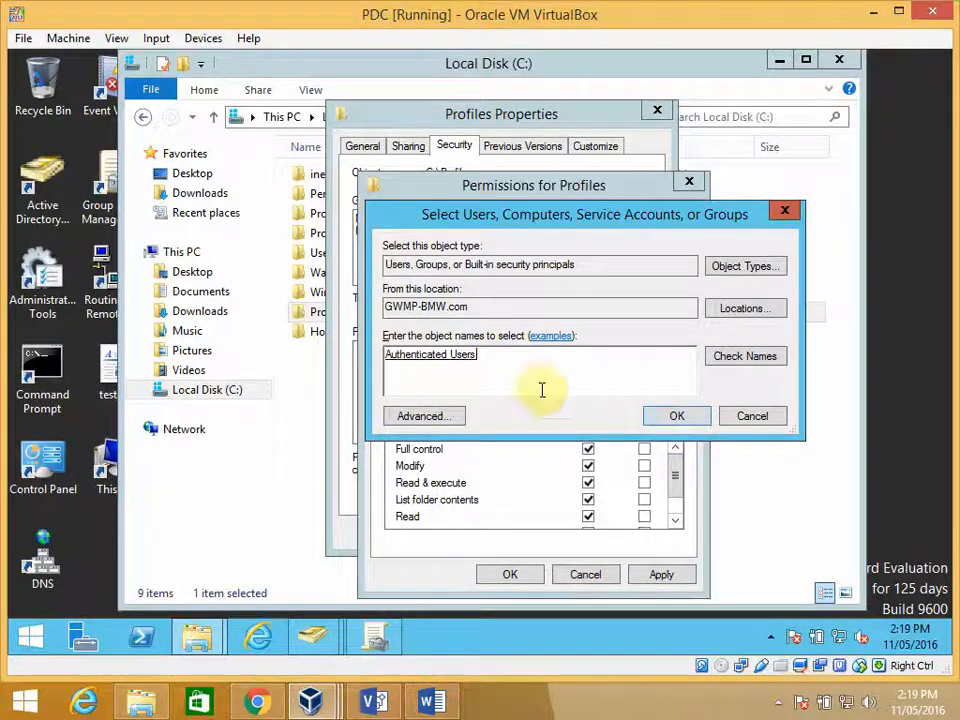
{"action": "left_click", "coordinate": [680, 418]}
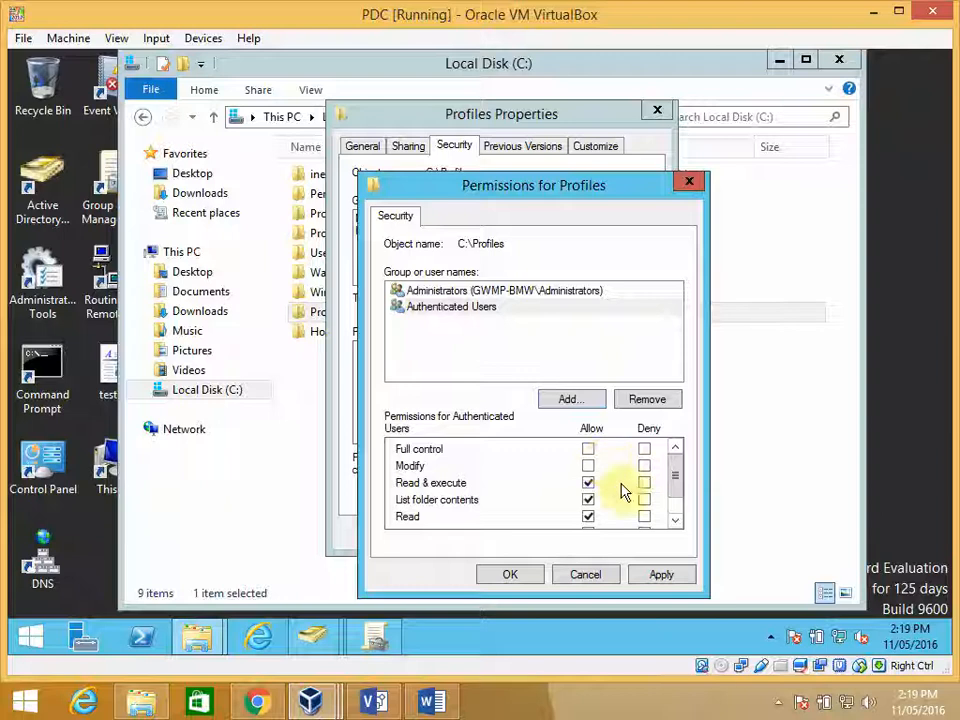
- Allow Authenticated Users the Modify permission on the Profiles folder and accept the security permissions
{"action": "left_click", "coordinate": [588, 482]}
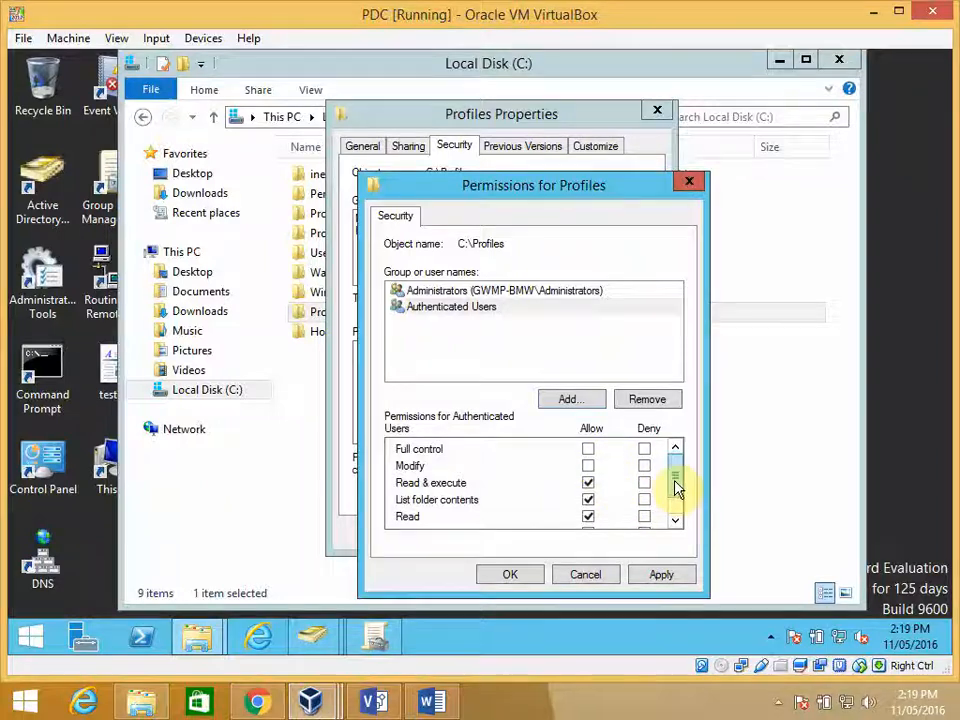
{"action": "left_click_drag", "start_coordinate": [676, 482], "coordinate": [678, 494]}
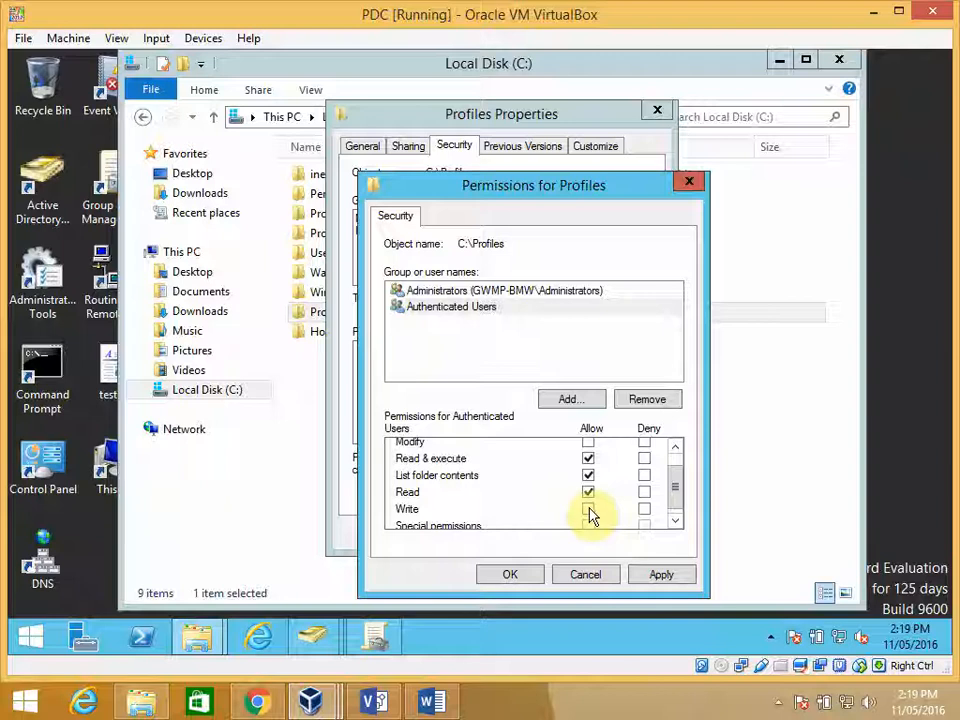
{"action": "left_click_drag", "start_coordinate": [677, 506], "coordinate": [677, 493]}
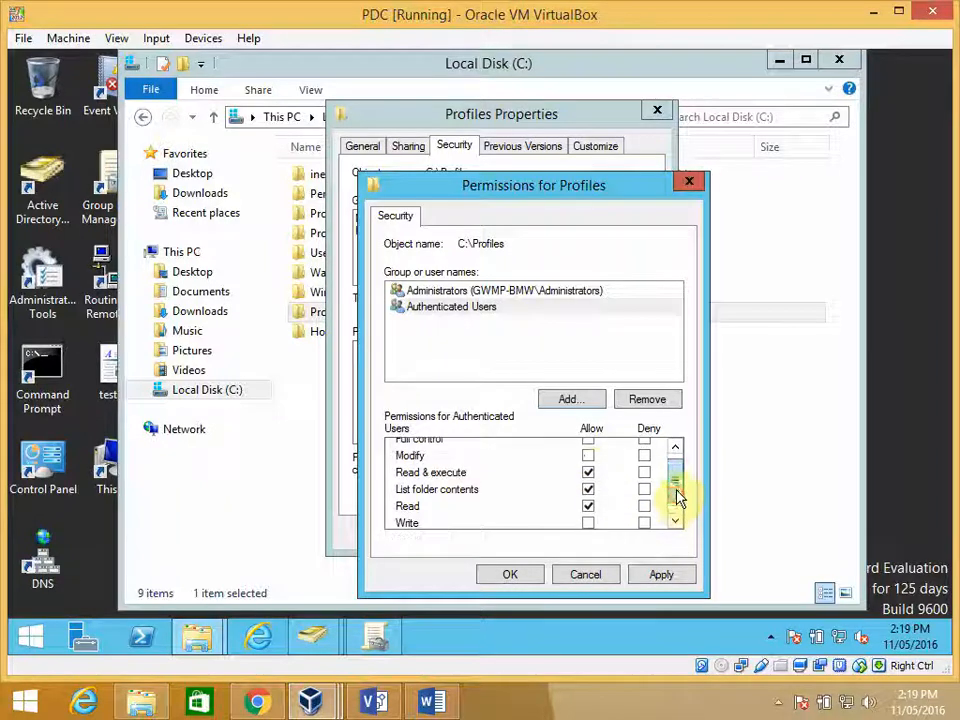
{"action": "left_click", "coordinate": [588, 456]}
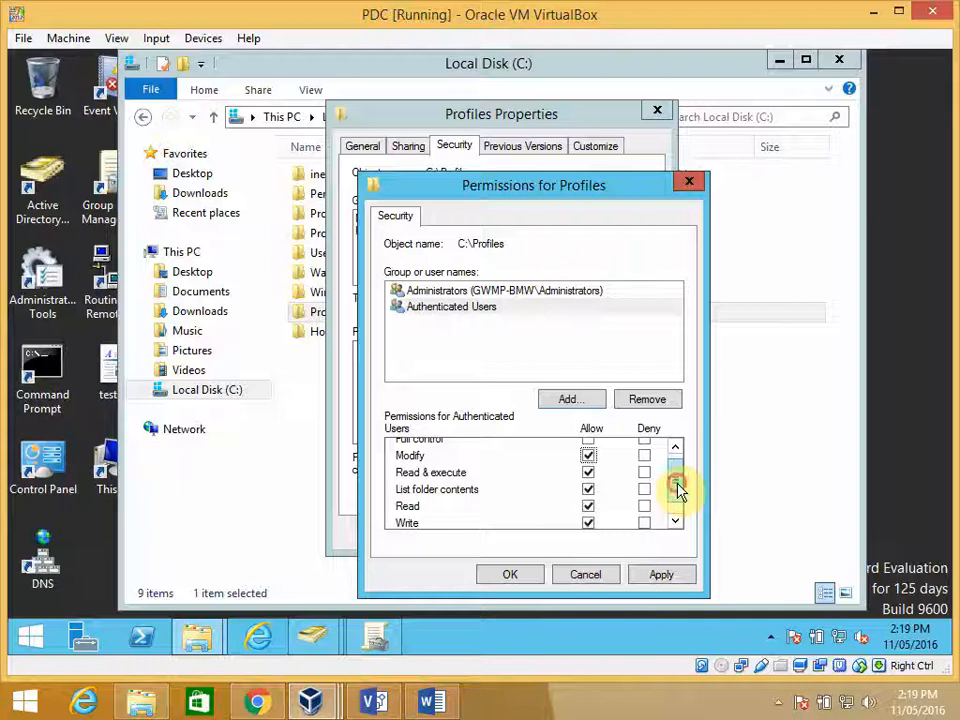
{"action": "mouse_move", "coordinate": [677, 489]}
{"action": "left_mouse_down"}
{"action": "mouse_move", "coordinate": [677, 504]}
{"action": "mouse_move", "coordinate": [678, 488]}
{"action": "left_mouse_up"}
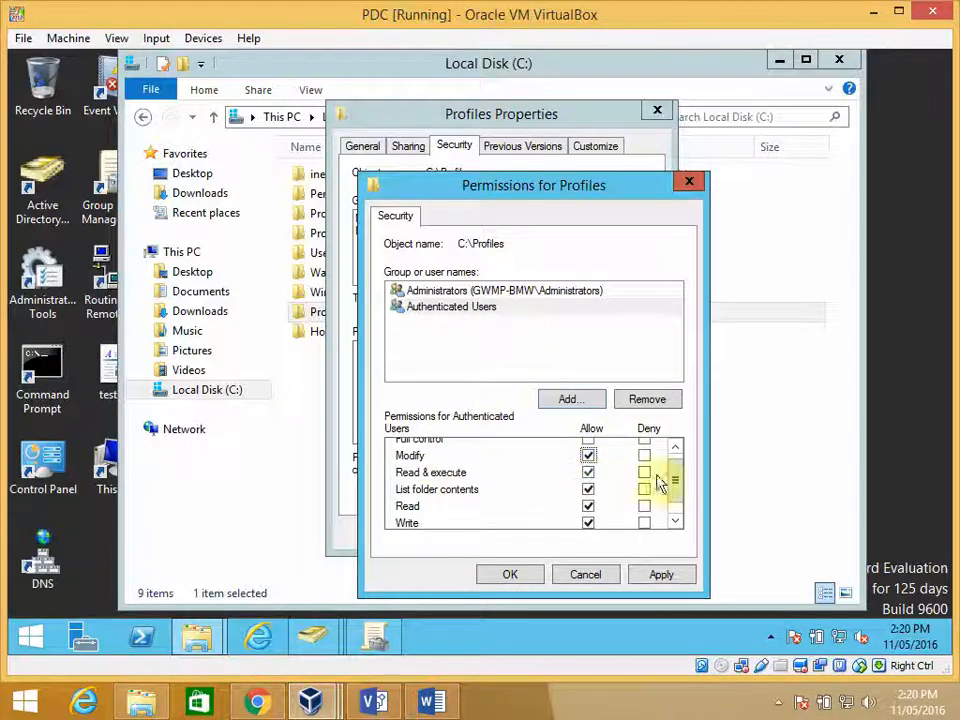
{"action": "left_click_drag", "start_coordinate": [675, 483], "coordinate": [675, 497]}
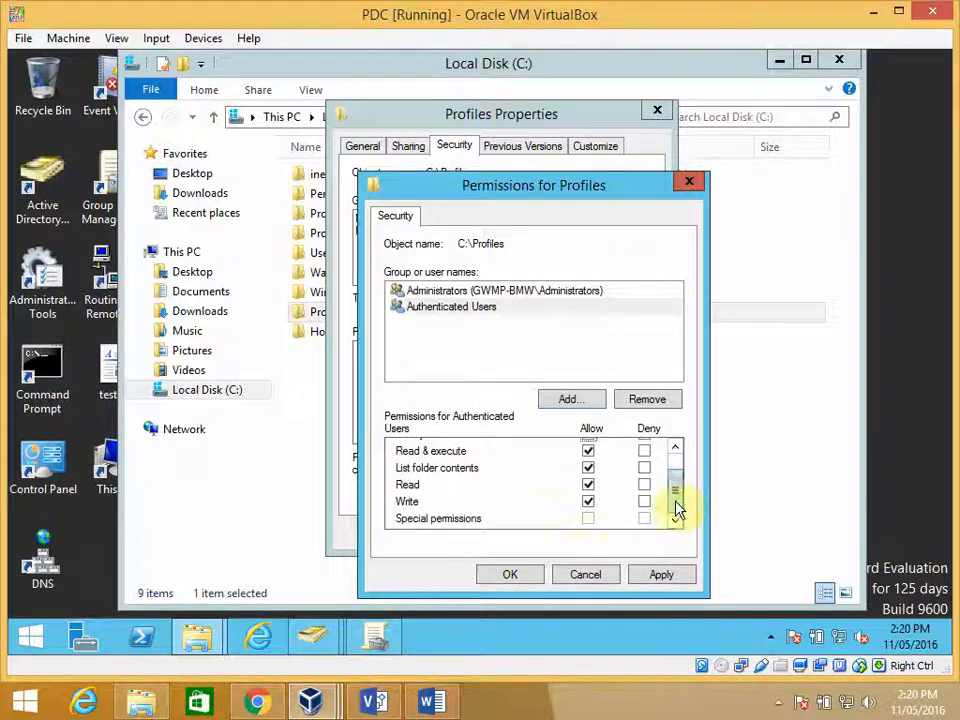
{"action": "left_click", "coordinate": [510, 578]}
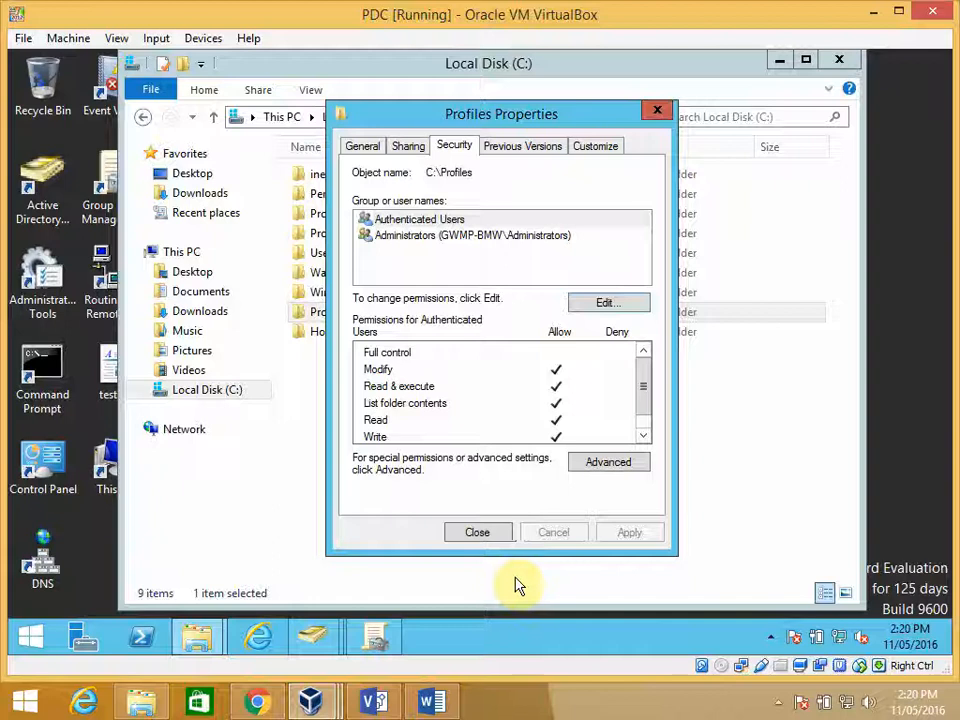
- Close the Profiles folder's properties and enable advanced sharing of the C:\Home folder under the share name Home
{"action": "left_click", "coordinate": [477, 535]}
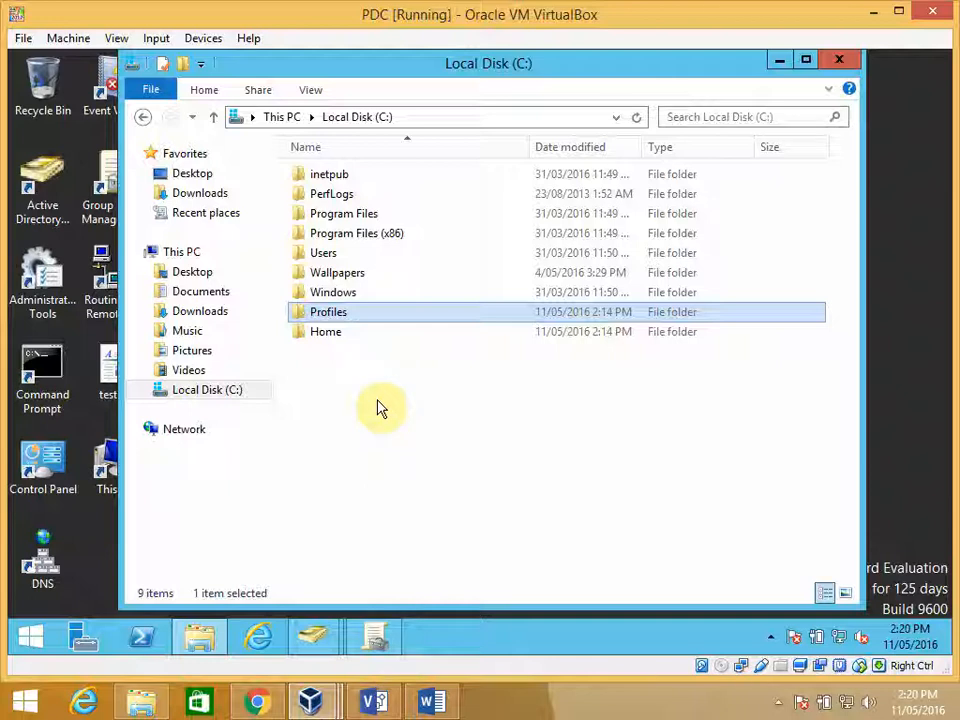
{"action": "left_click", "coordinate": [326, 336]}
{"action": "right_click", "coordinate": [336, 330]}
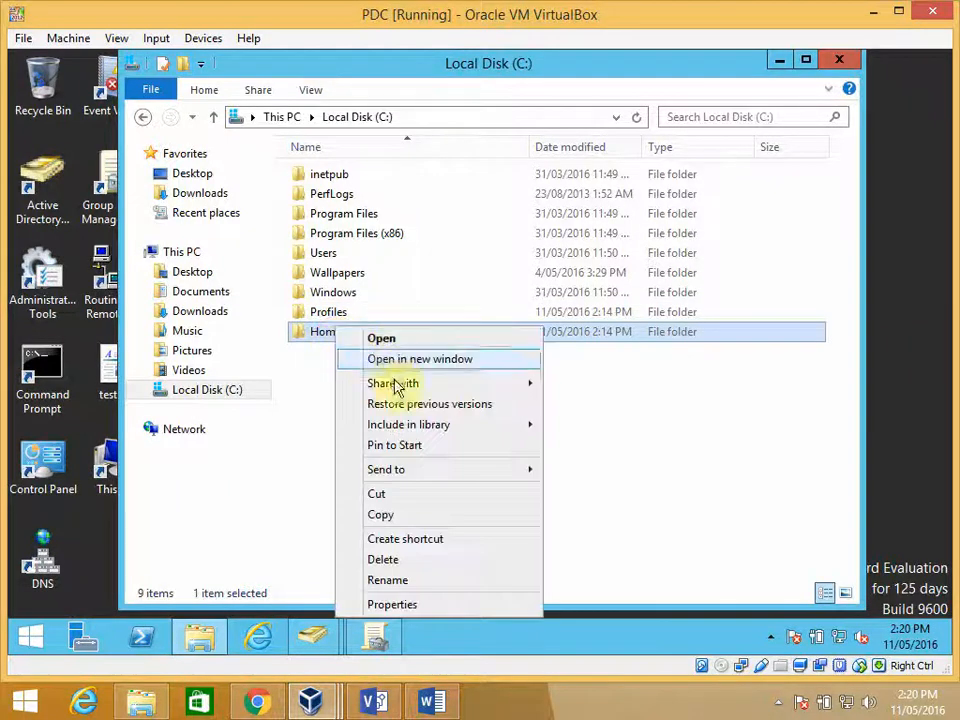
{"action": "left_click", "coordinate": [391, 605]}
{"action": "left_click", "coordinate": [416, 203]}
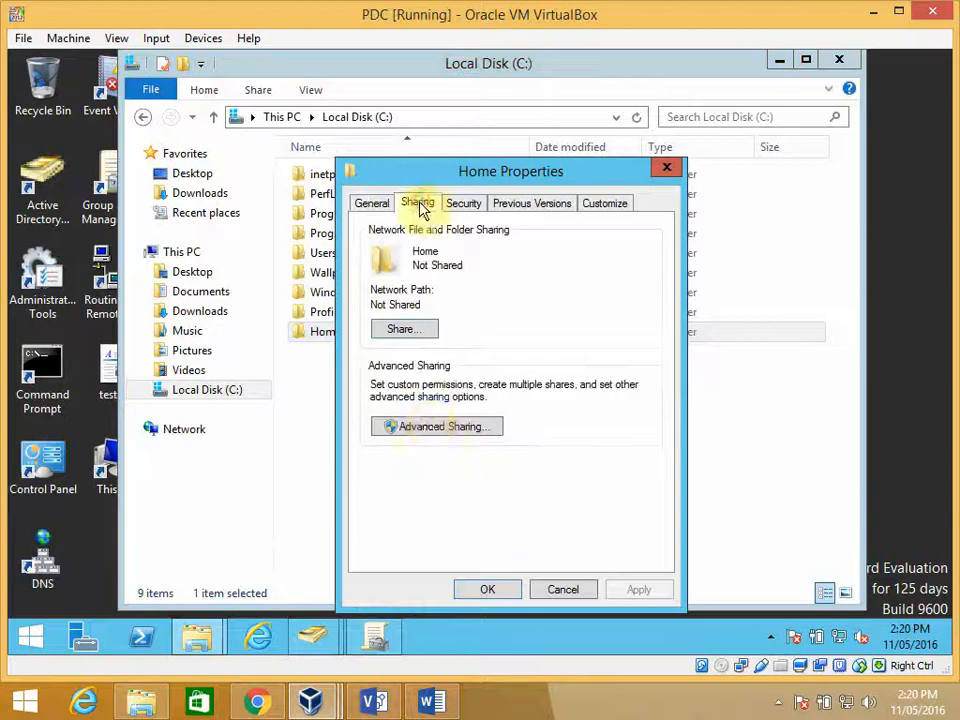
{"action": "left_click", "coordinate": [428, 427]}
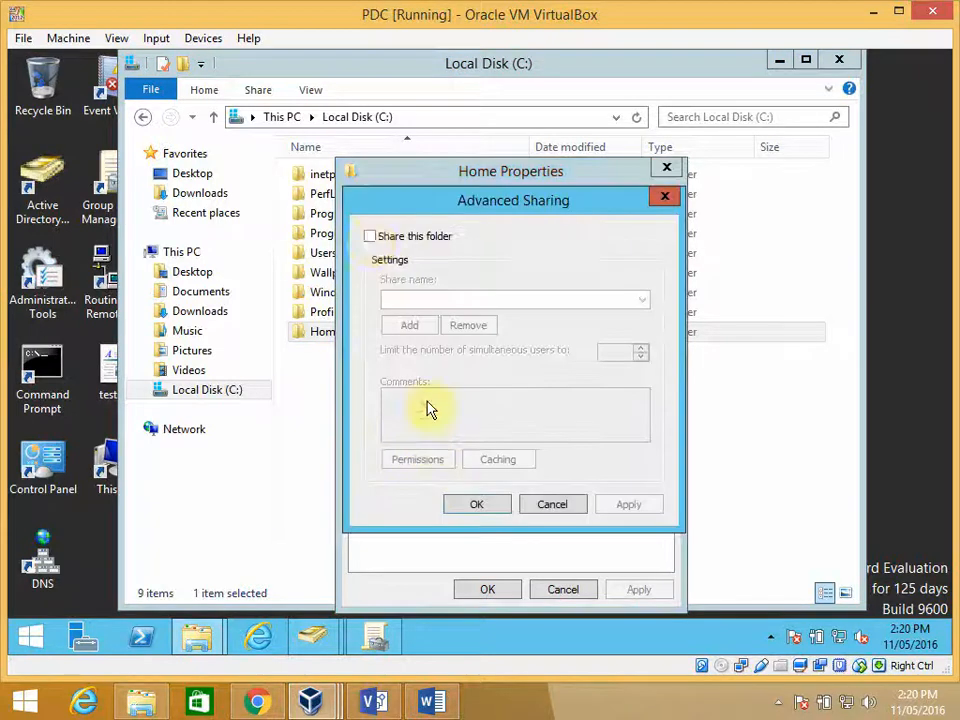
{"action": "left_click", "coordinate": [369, 237]}
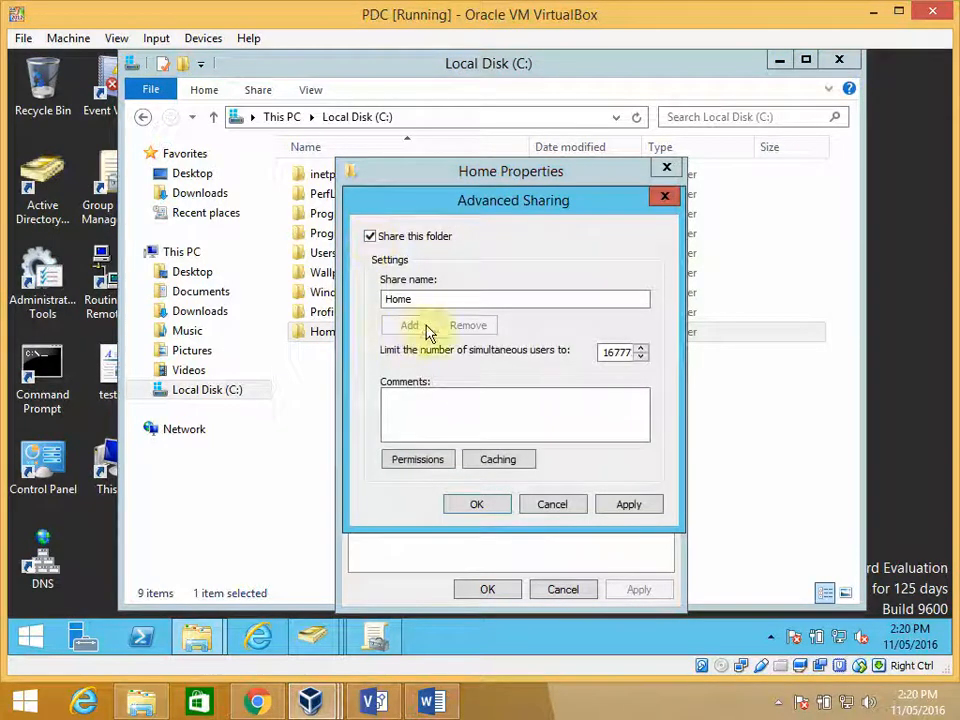
- Replace Everyone with the GWMP-BMW.com Administrators group in the Home share permissions and allow it Full Control
{"action": "left_click", "coordinate": [428, 466]}
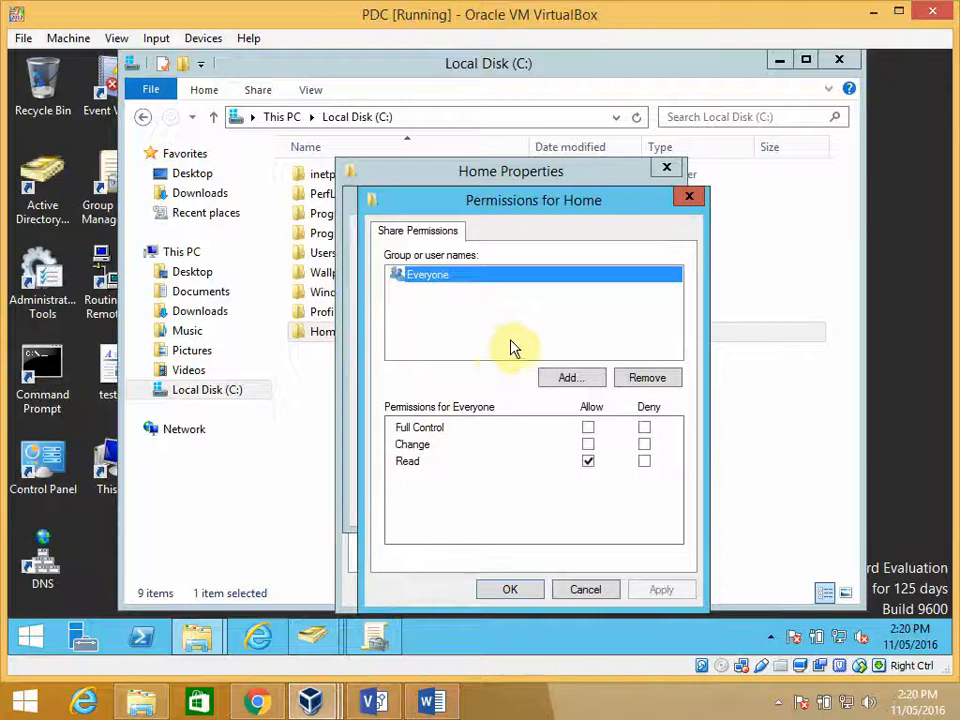
{"action": "left_click", "coordinate": [646, 382]}
{"action": "left_click", "coordinate": [572, 377]}
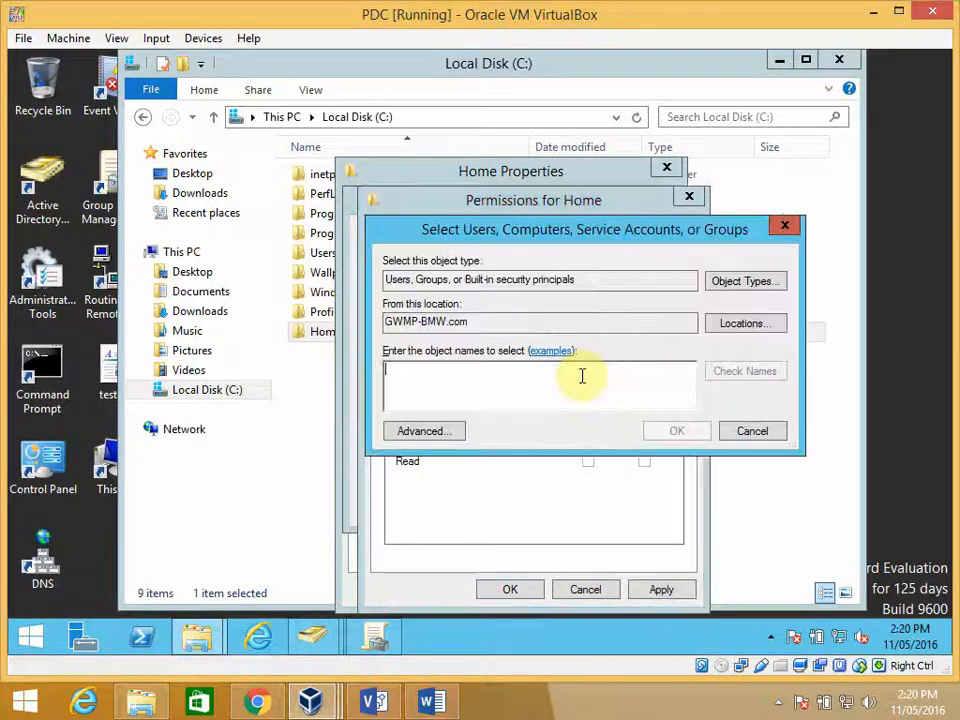
{"action": "type", "text": "adm"}
{"action": "key", "text": "Return"}
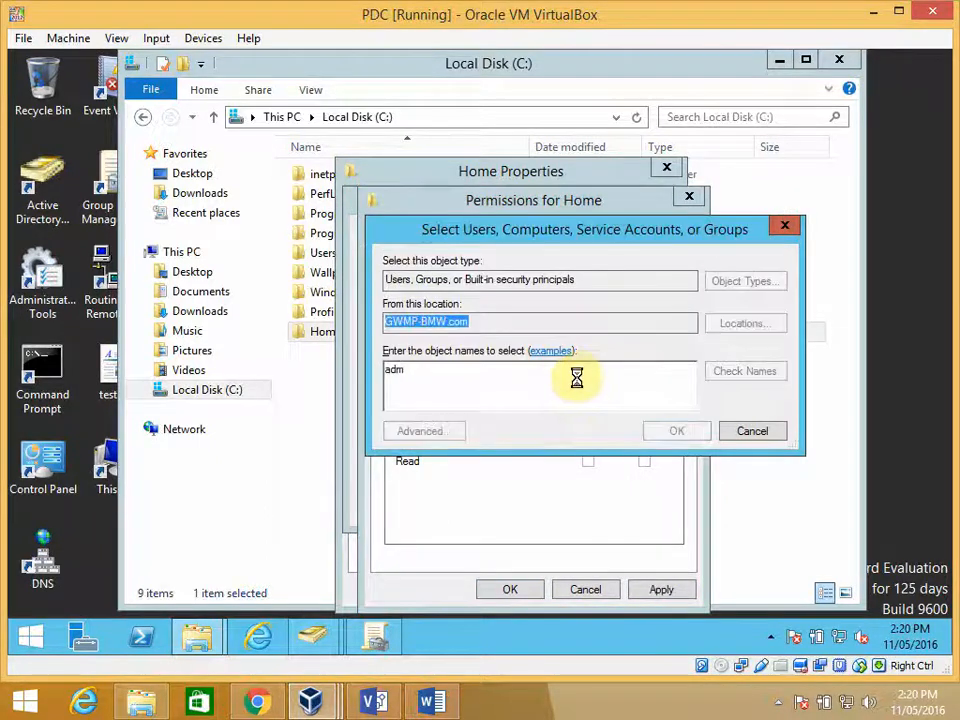
{"action": "left_click", "coordinate": [472, 389]}
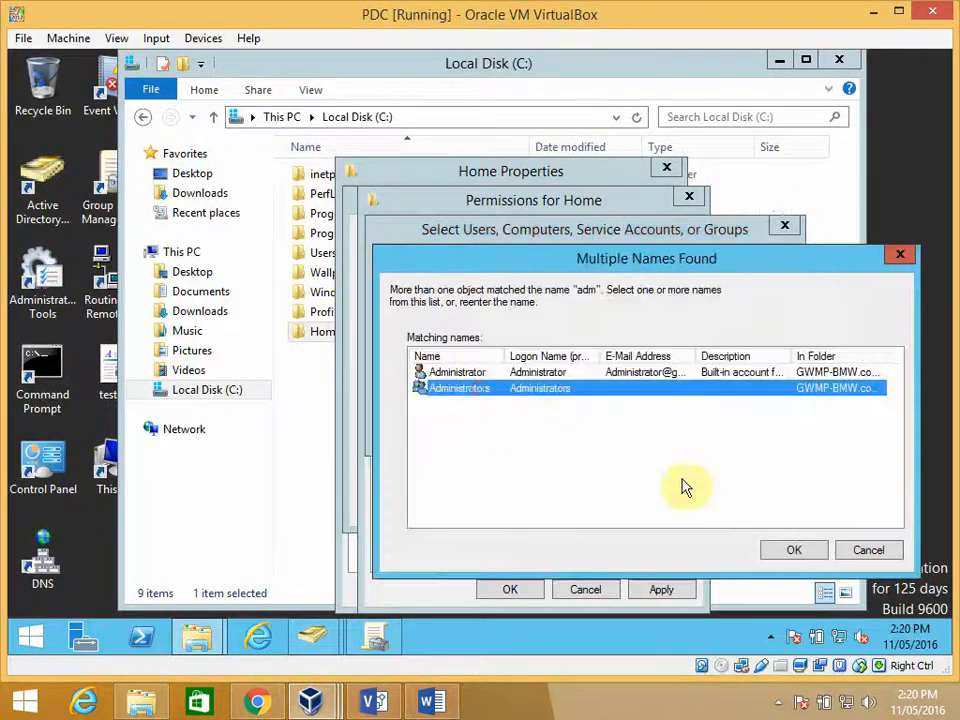
{"action": "left_click", "coordinate": [785, 553]}
{"action": "left_click", "coordinate": [588, 444]}
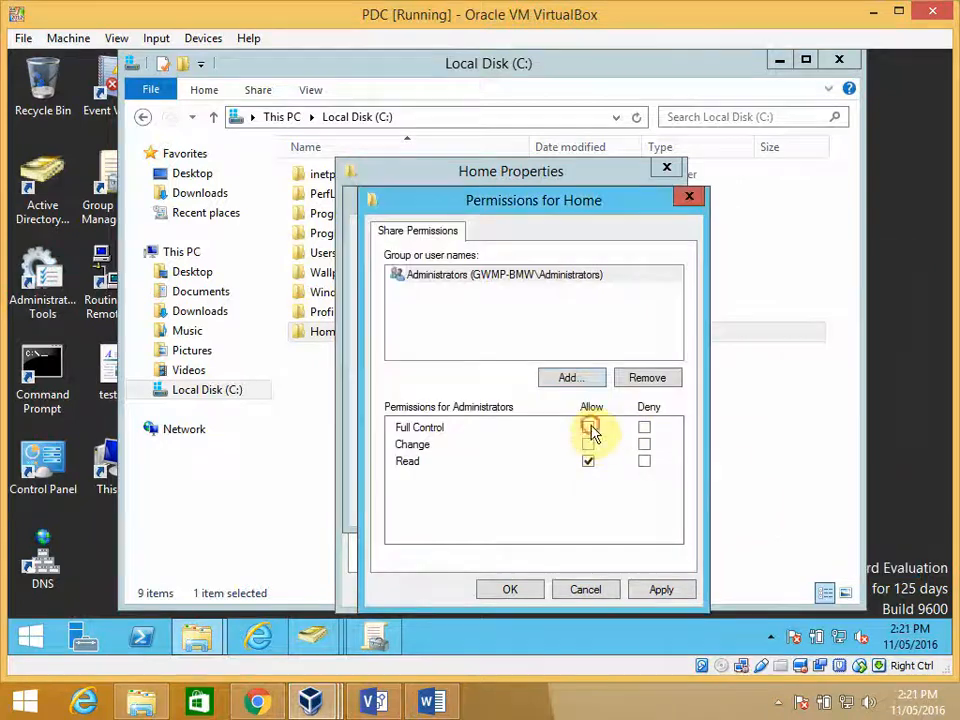
{"action": "left_click", "coordinate": [588, 427]}
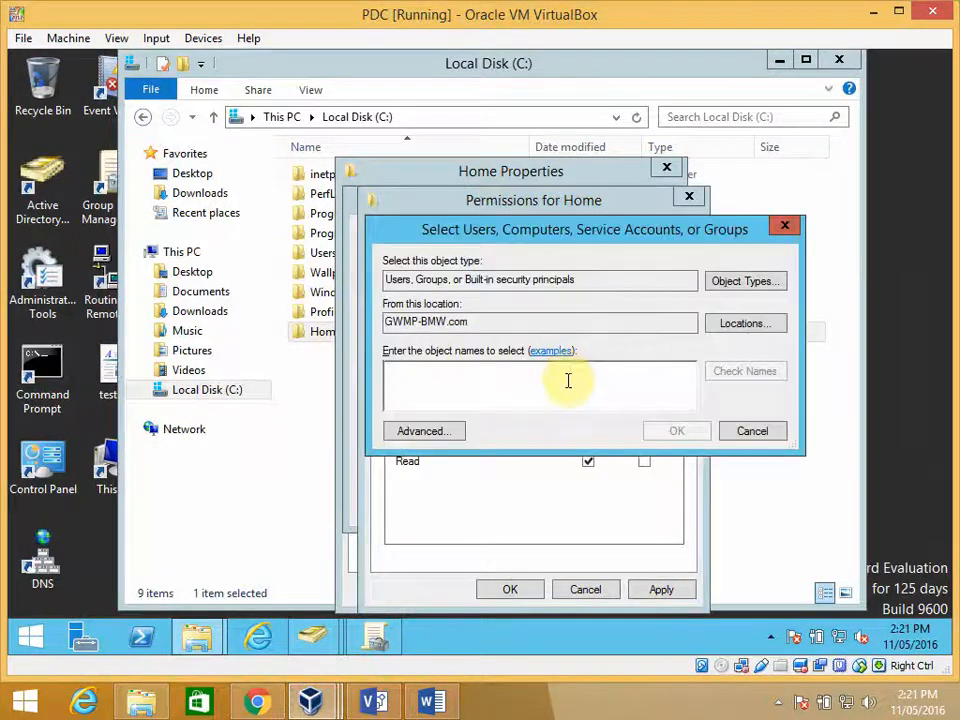
- Add Authenticated Users to the Home share permissions with Change allowed, and accept the sharing settings
{"action": "type", "text": "aut"}
{"action": "key", "text": "Return"}
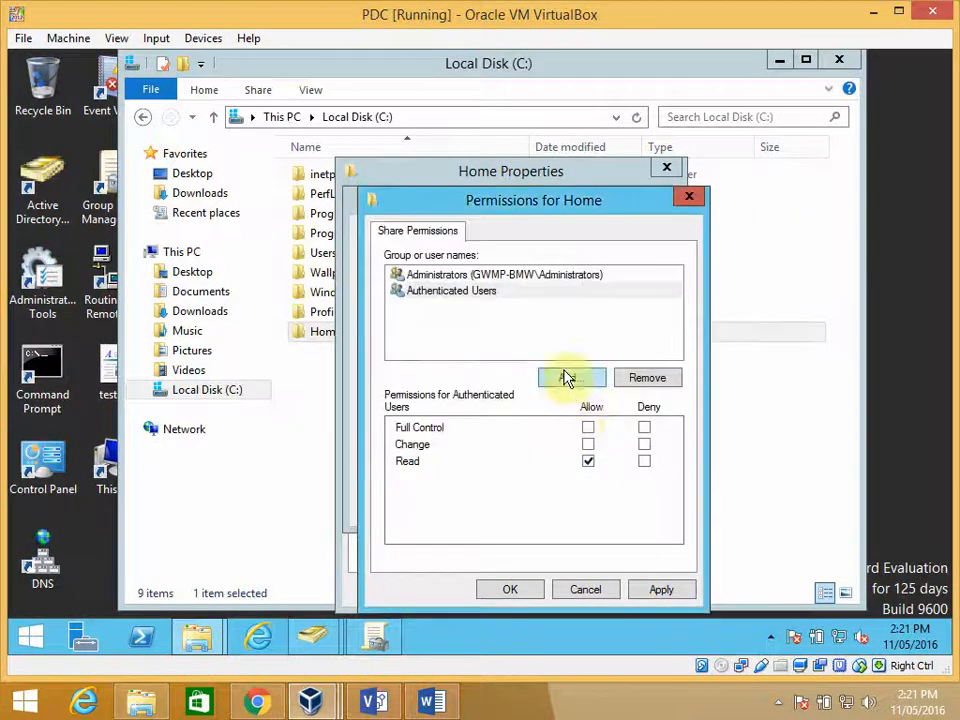
{"action": "left_click", "coordinate": [588, 445]}
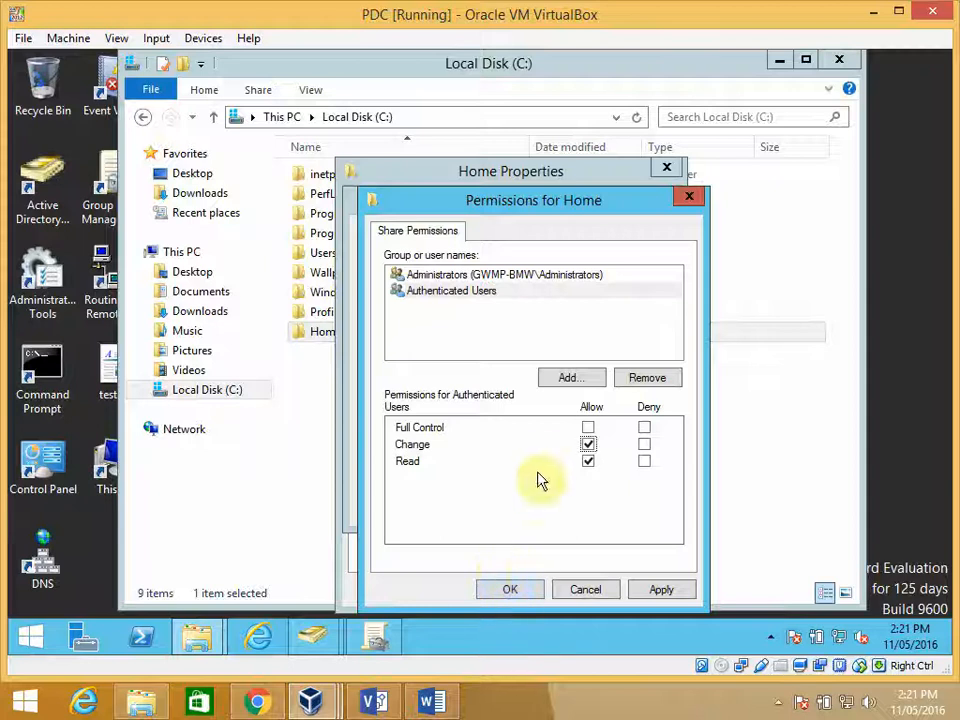
{"action": "left_click", "coordinate": [511, 590]}
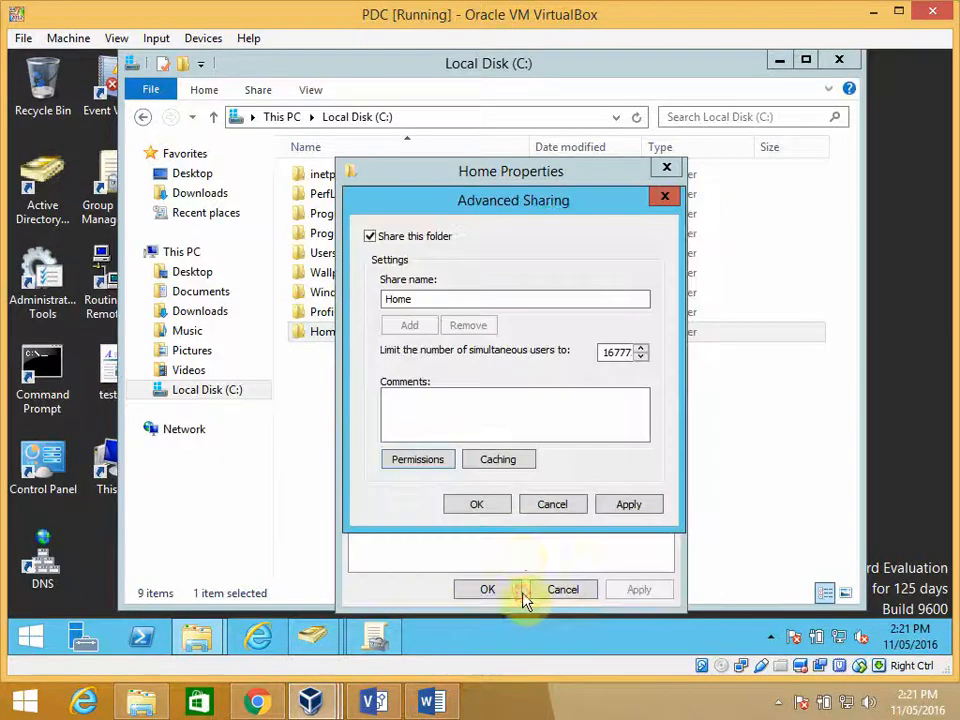
{"action": "left_click", "coordinate": [490, 507]}
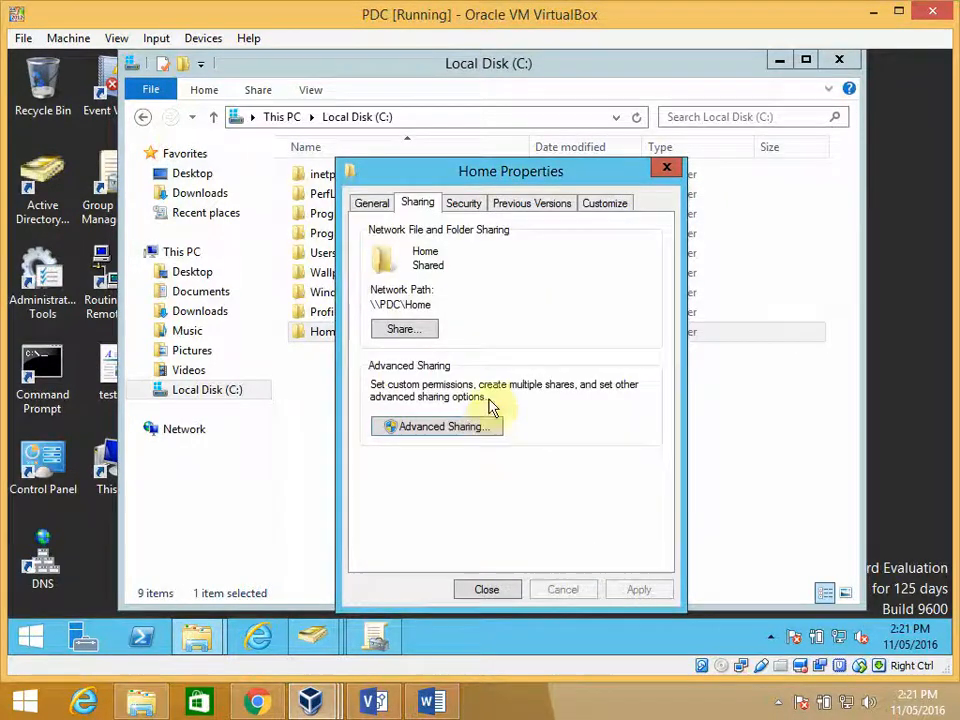
- Disable inheritance in the Home folder's advanced security settings, removing all inherited permissions and accepting that all users are denied access
{"action": "left_click", "coordinate": [462, 204]}
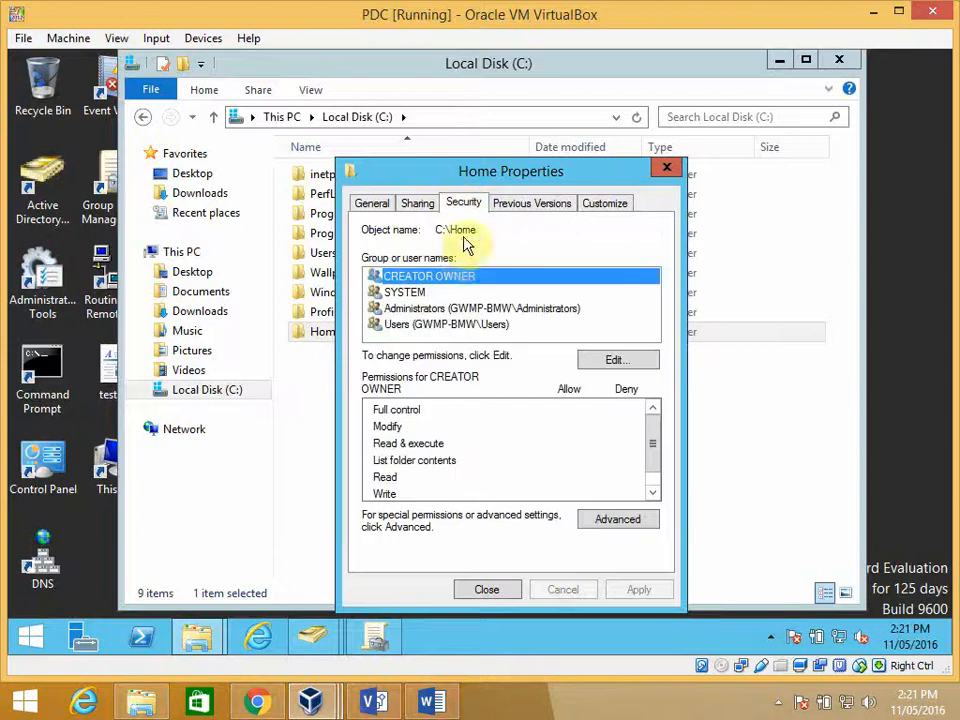
{"action": "left_click", "coordinate": [608, 516]}
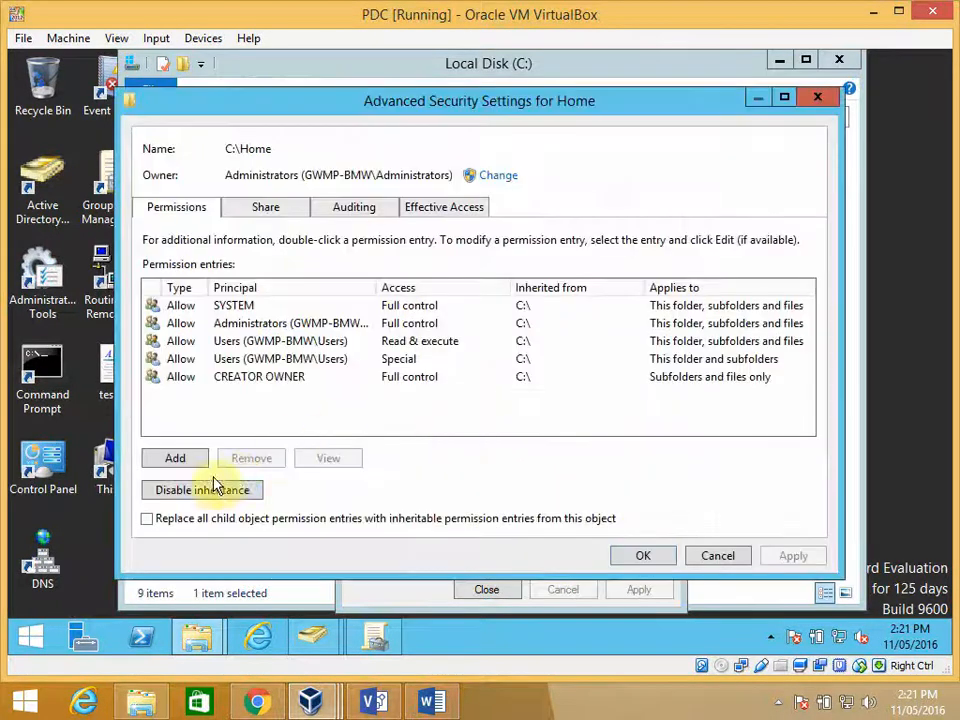
{"action": "left_click", "coordinate": [206, 492]}
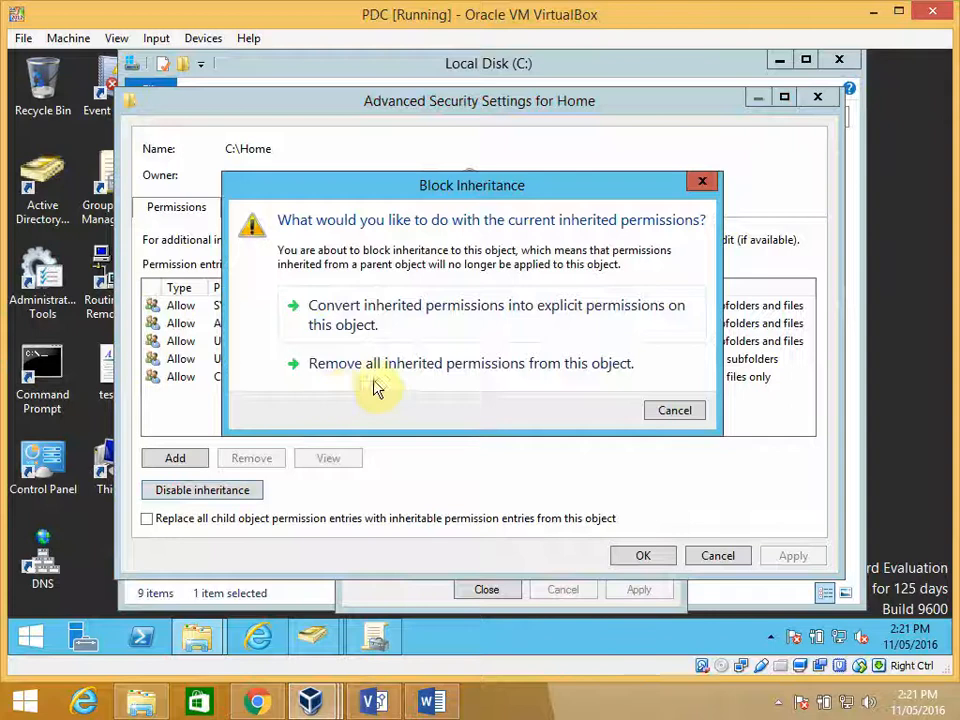
{"action": "left_click", "coordinate": [430, 367]}
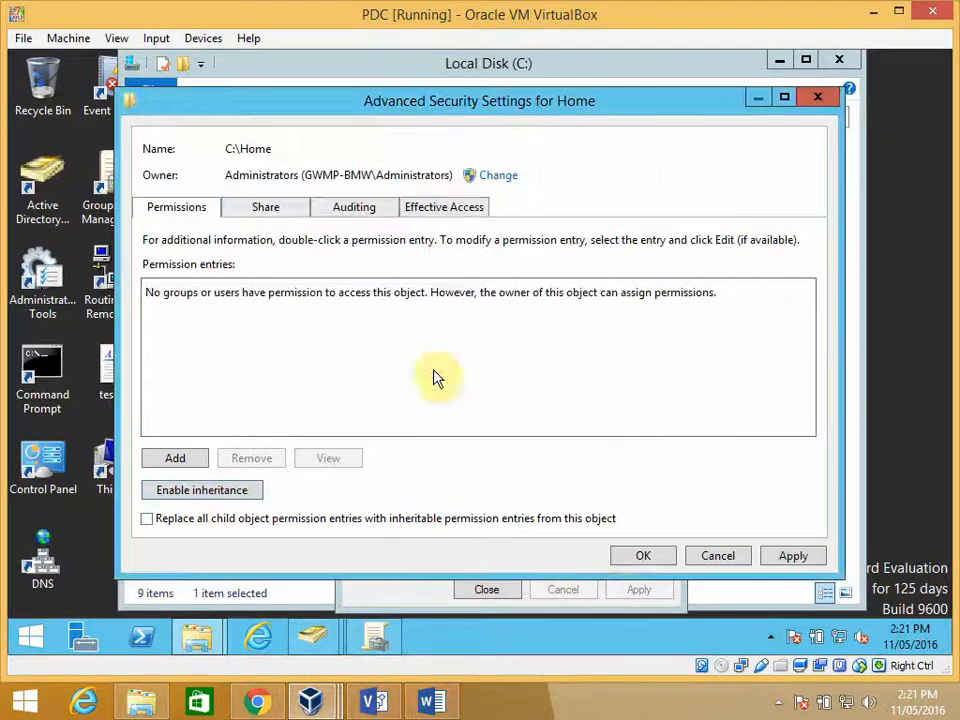
{"action": "left_click", "coordinate": [642, 557]}
{"action": "left_click", "coordinate": [576, 425]}
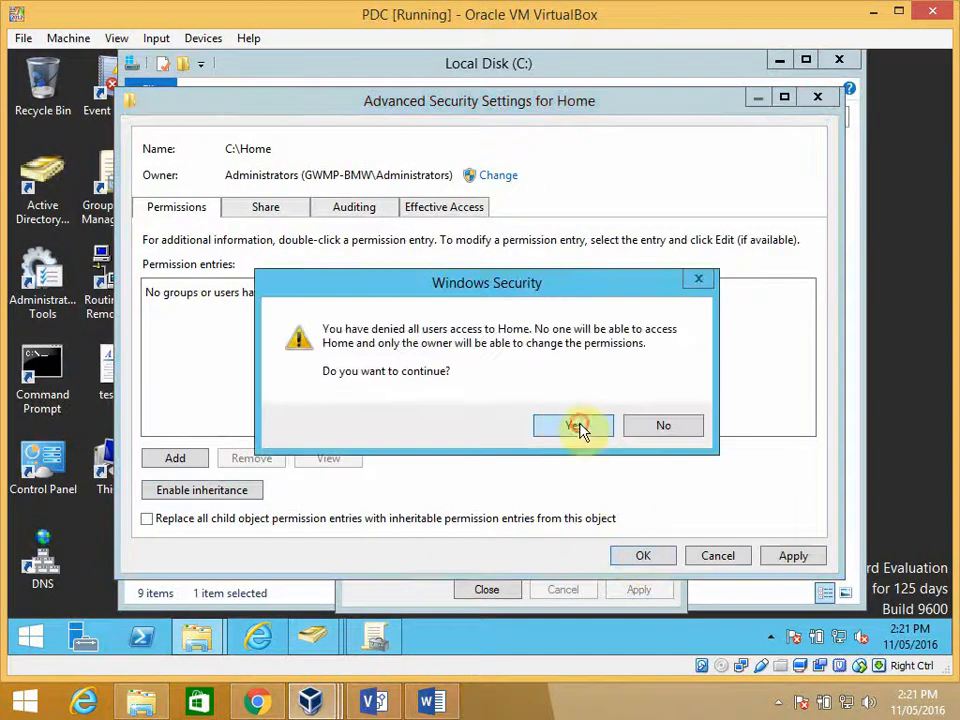
- Add the Administrators group from GWMP-BMW.com to the Home folder's security permissions and allow it Full control
{"action": "left_click", "coordinate": [617, 362]}
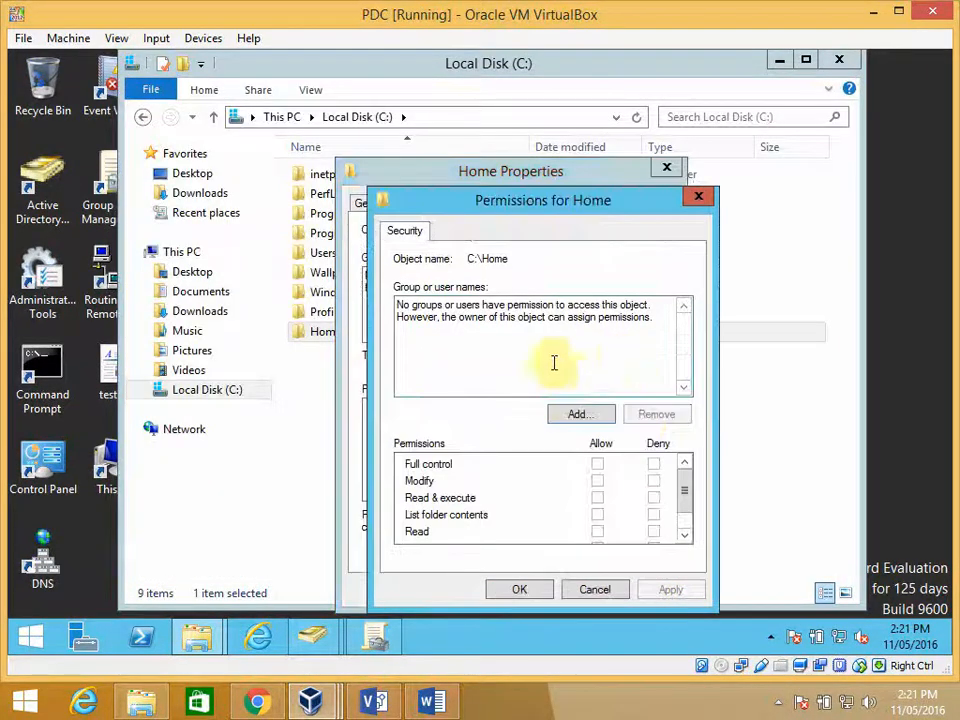
{"action": "left_click", "coordinate": [575, 411]}
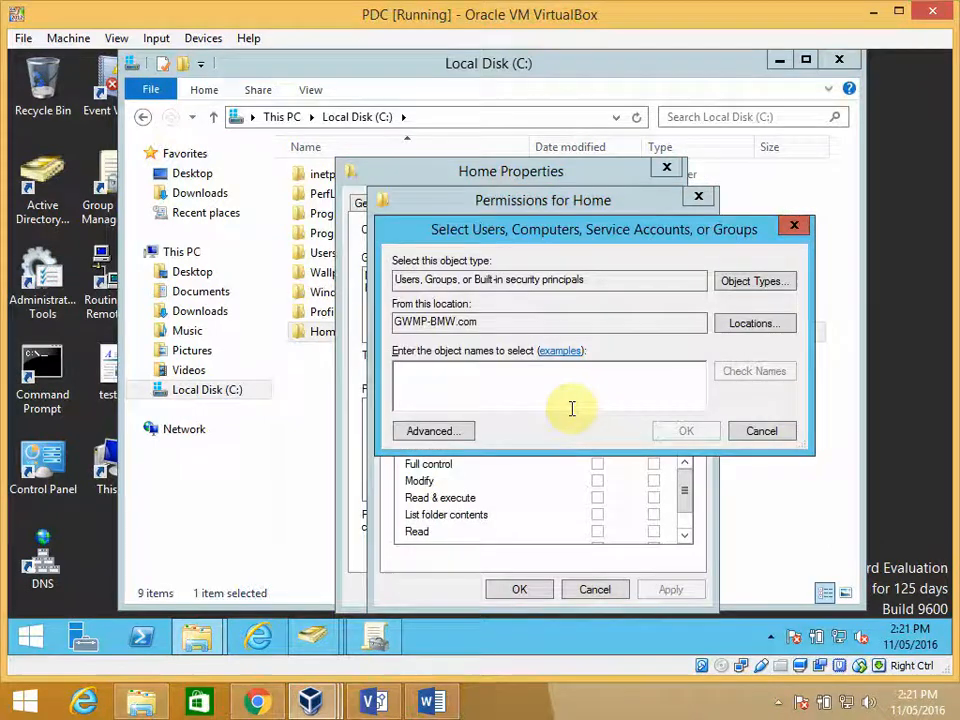
{"action": "type", "text": "adm"}
{"action": "key", "text": "Return"}
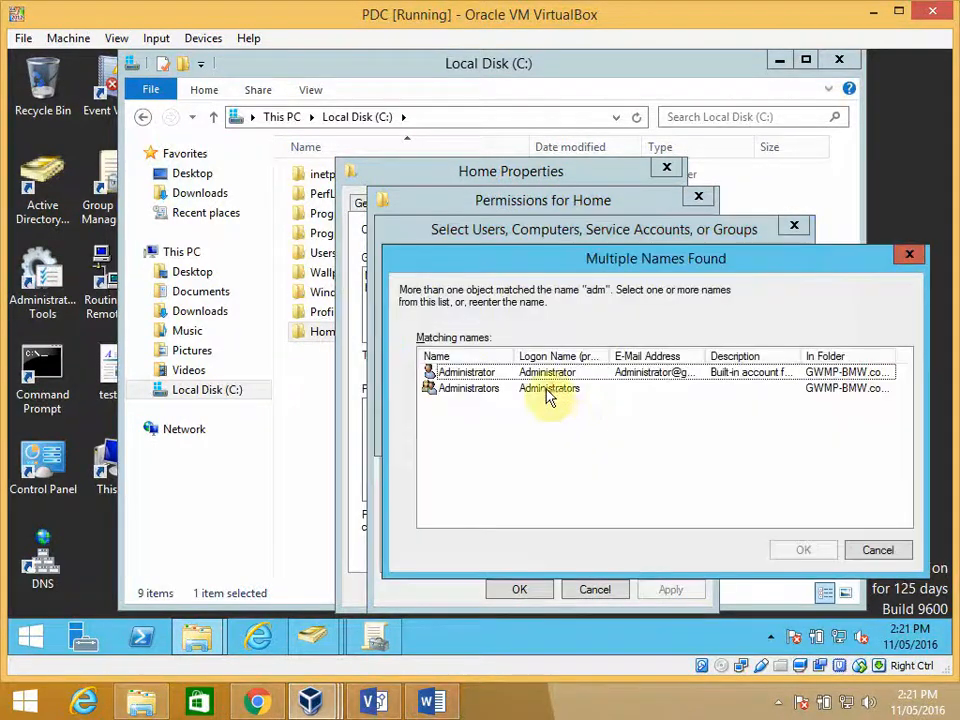
{"action": "left_click", "coordinate": [548, 390]}
{"action": "left_click", "coordinate": [787, 553]}
{"action": "key", "text": "Return"}
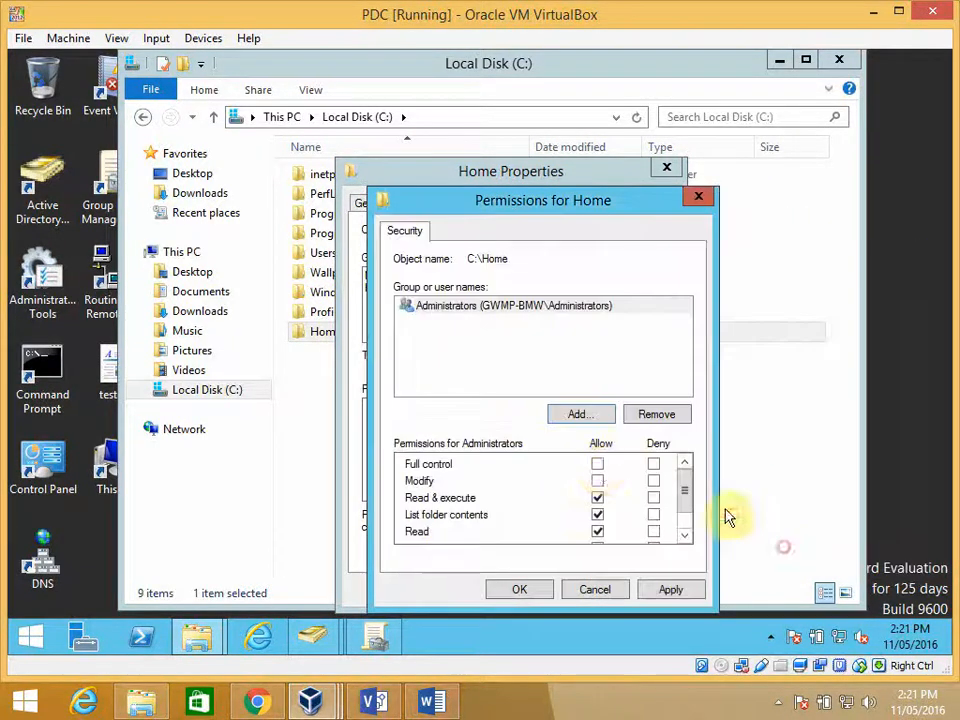
{"action": "left_click", "coordinate": [597, 464]}
- Add Authenticated Users to the Home folder's security permissions with Modify allowed, then accept and close the folder's properties
{"action": "left_click", "coordinate": [578, 416]}
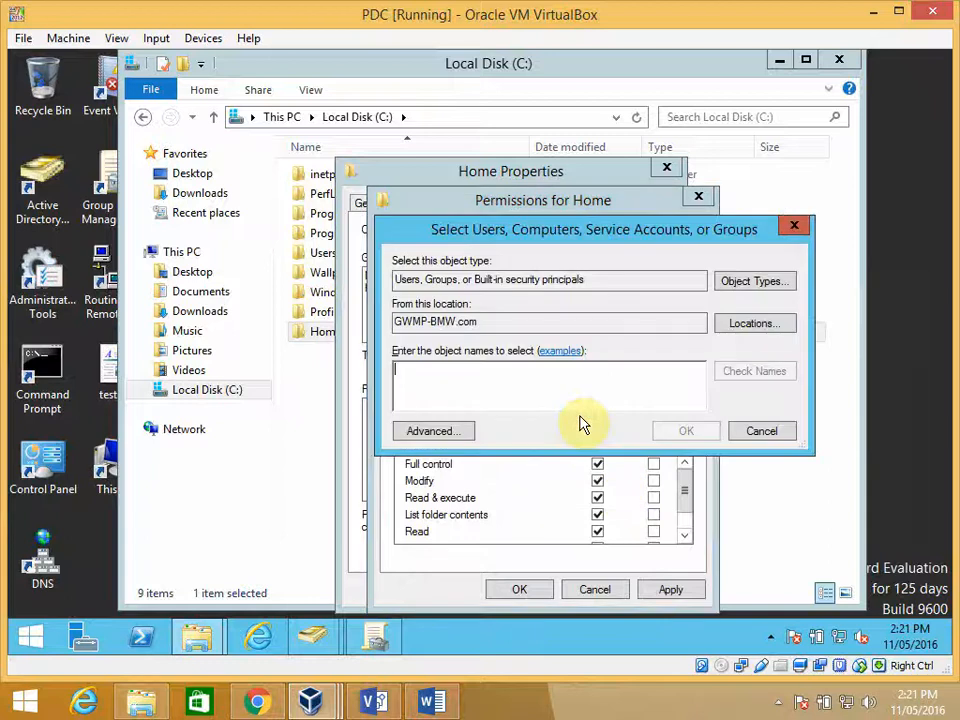
{"action": "type", "text": "aut"}
{"action": "key", "text": "Return"}
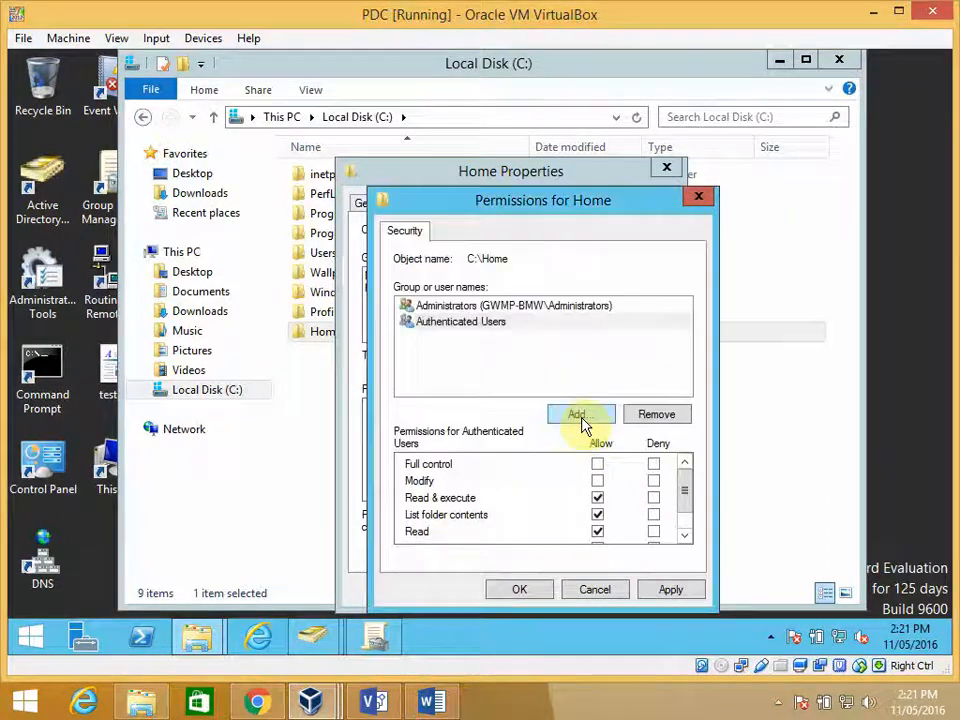
{"action": "left_click", "coordinate": [598, 482]}
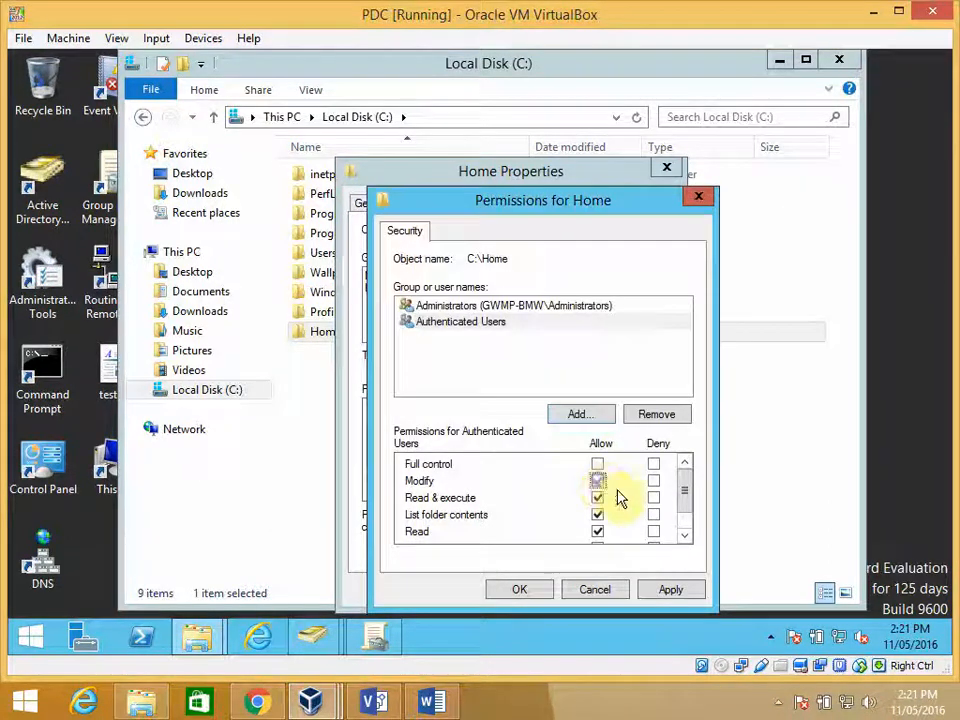
{"action": "scroll", "coordinate": [688, 505], "scroll_direction": "down", "scroll_amount": 1}
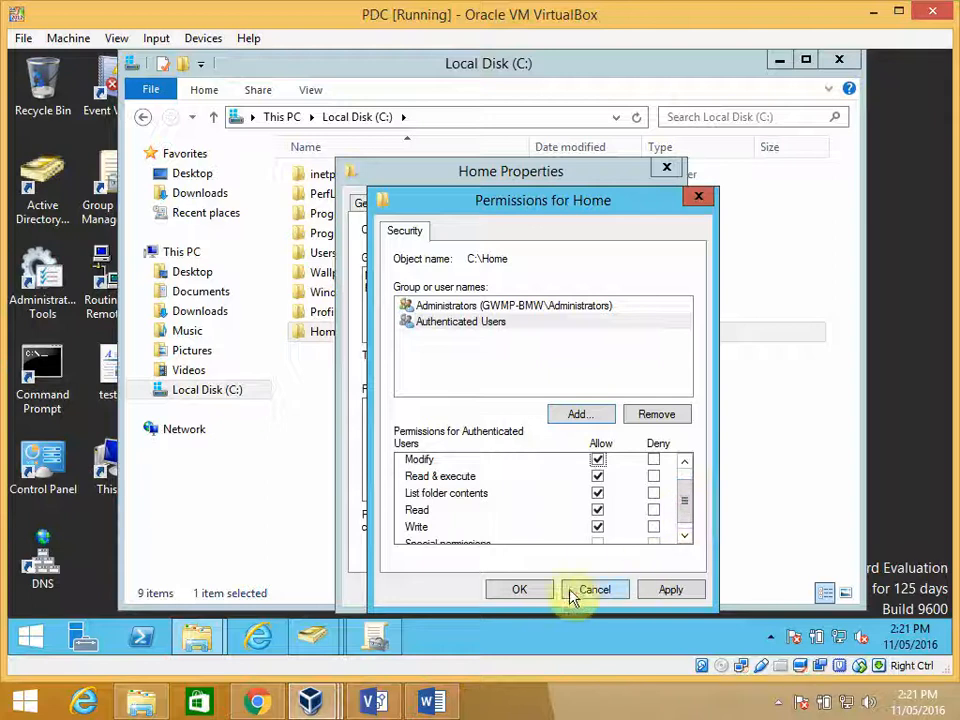
{"action": "left_click", "coordinate": [519, 589]}
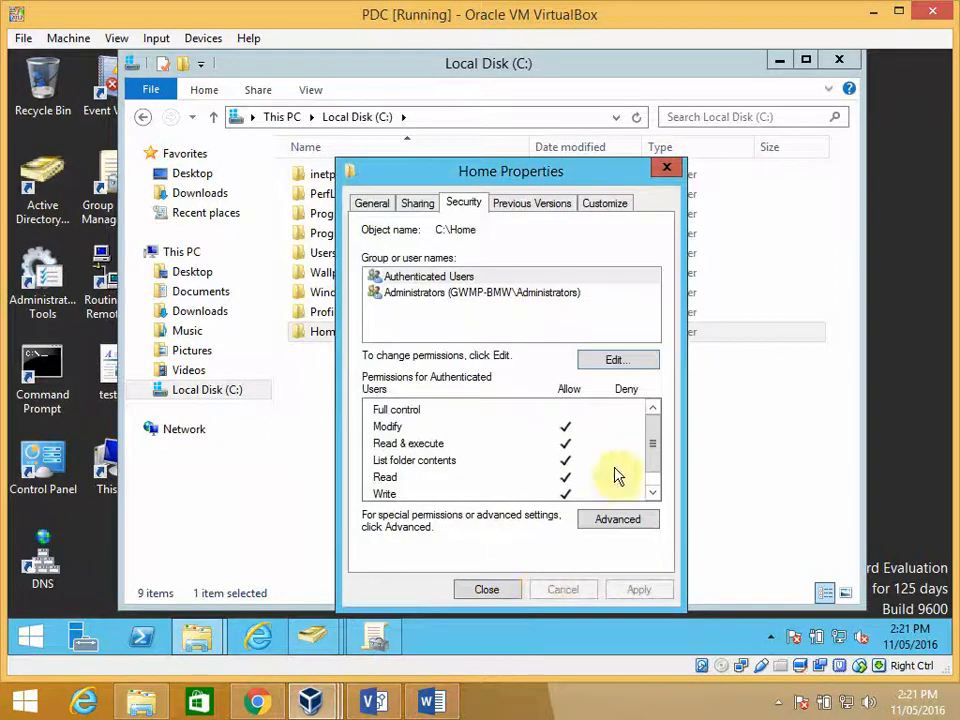
{"action": "left_click", "coordinate": [498, 590]}
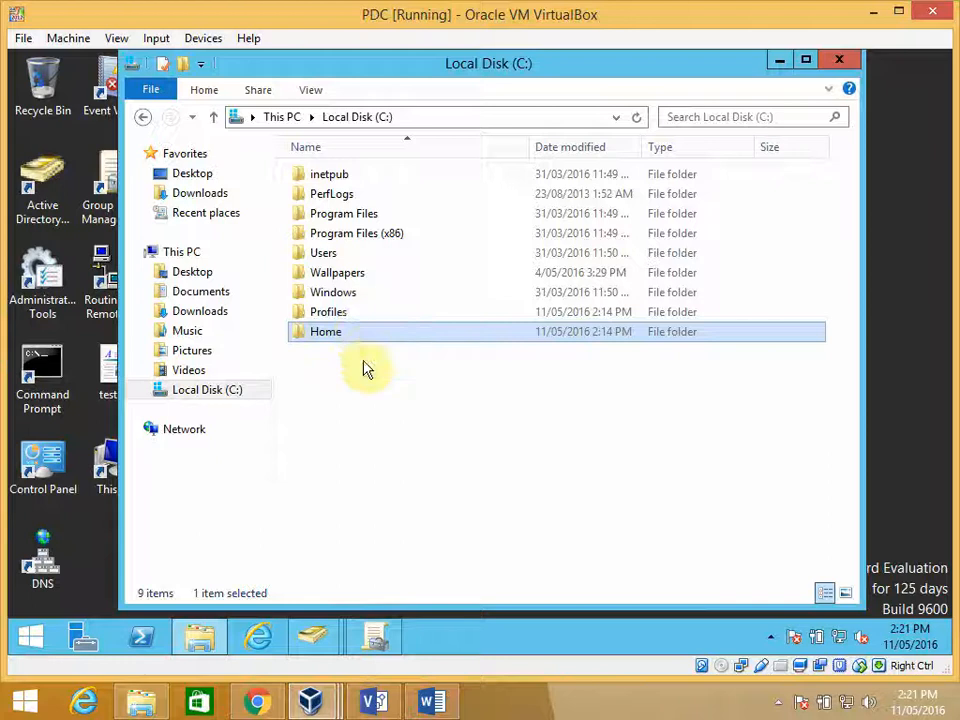
- Close the Local Disk (C:) window and switch to the Active Directory Users and Computers window showing the Doctors organizational unit
{"action": "left_click", "coordinate": [388, 276]}
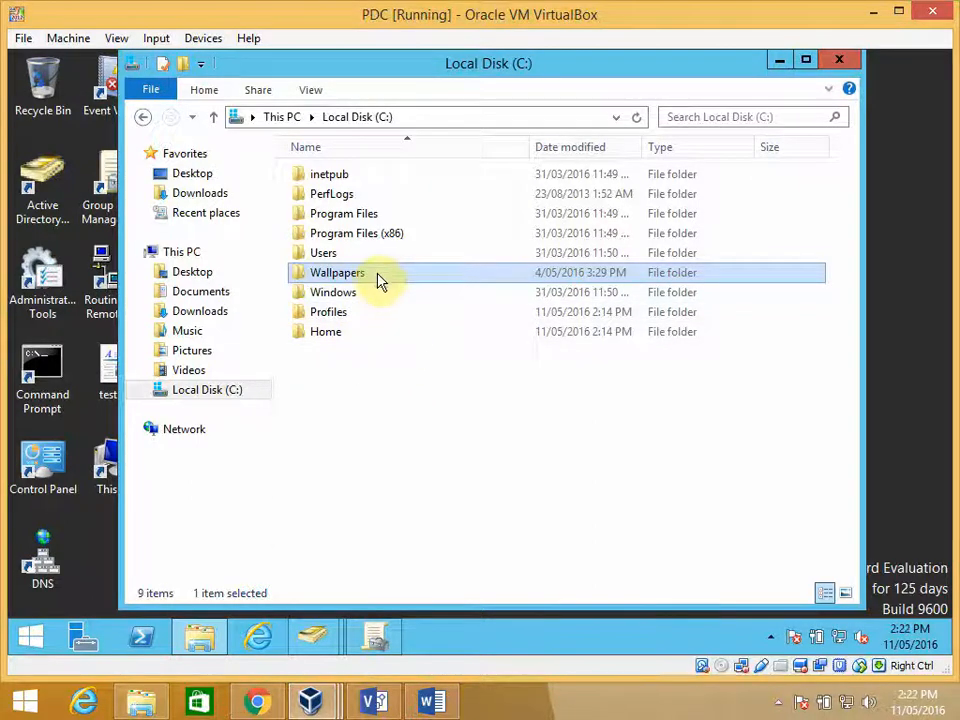
{"action": "mouse_move", "coordinate": [371, 280]}
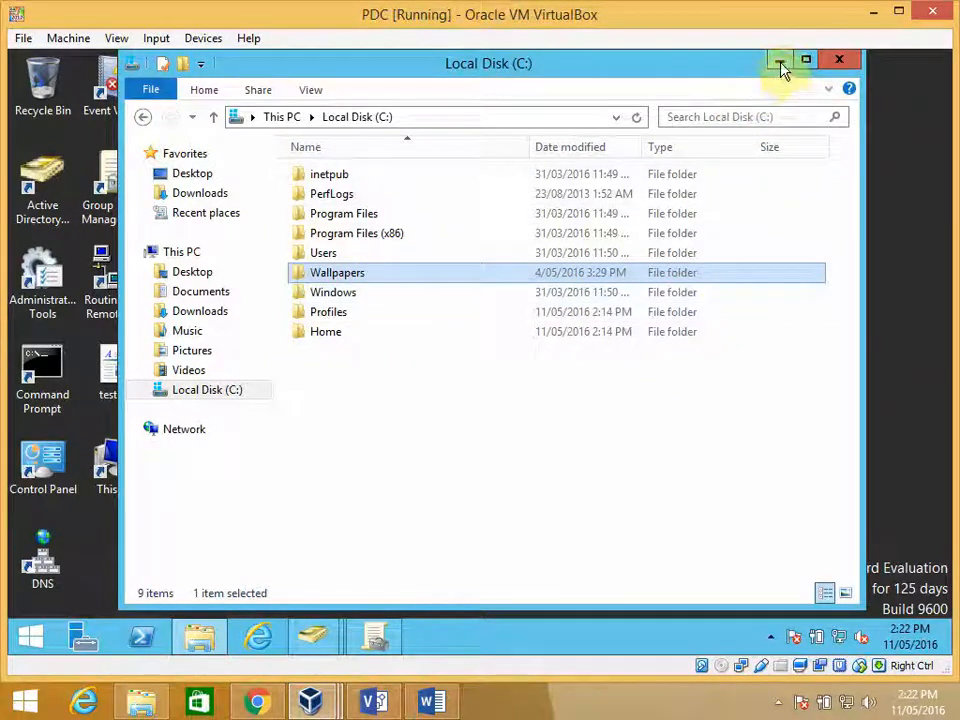
{"action": "left_click", "coordinate": [838, 60]}
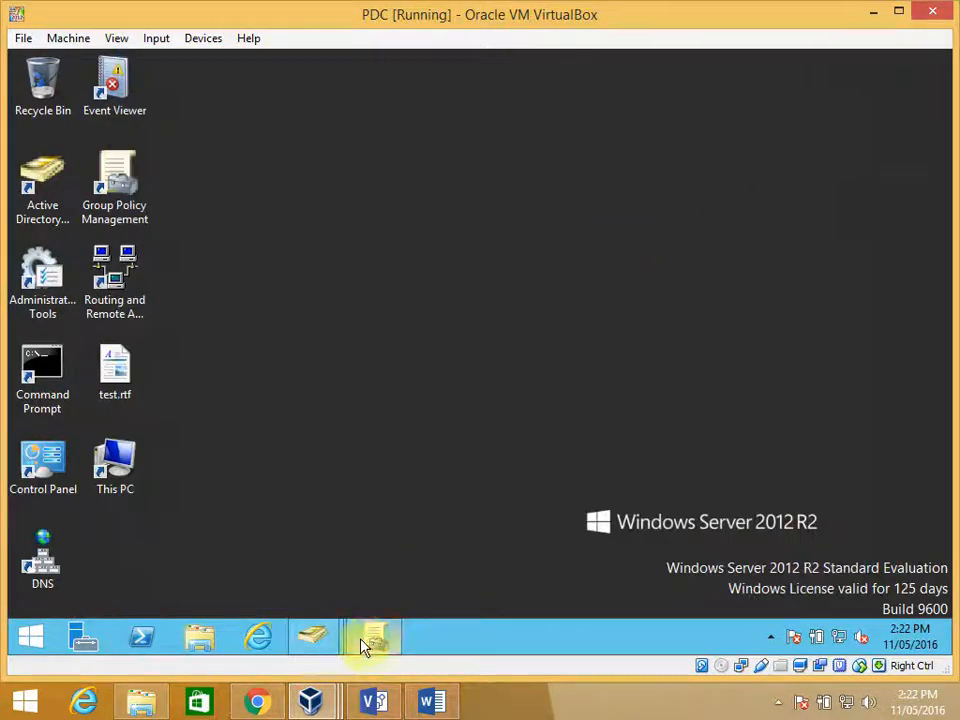
{"action": "mouse_move", "coordinate": [315, 641]}
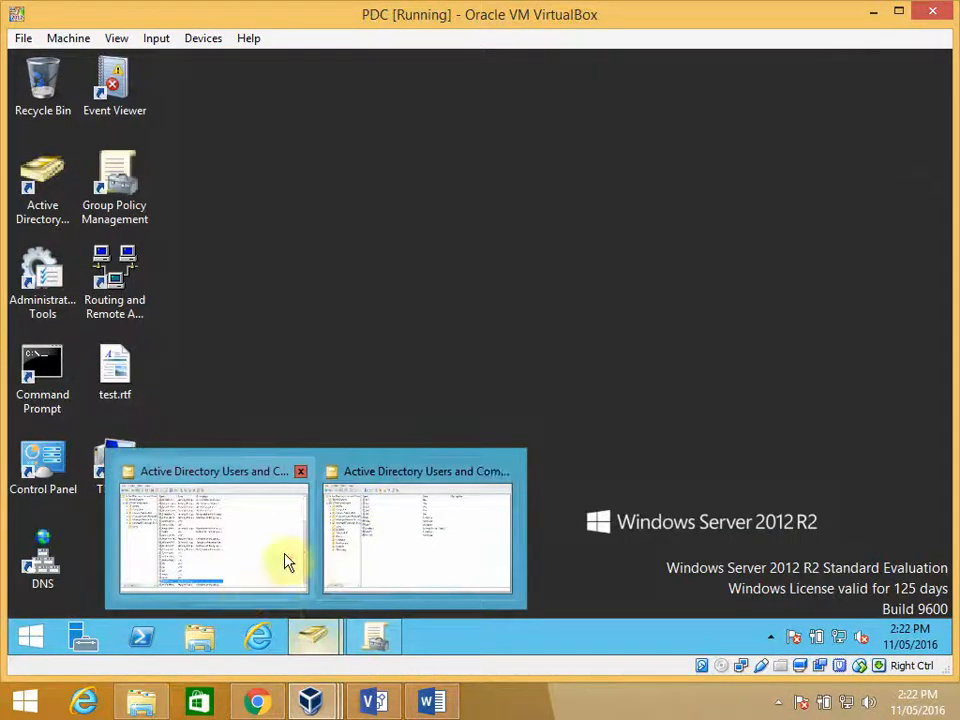
{"action": "left_click", "coordinate": [418, 545]}
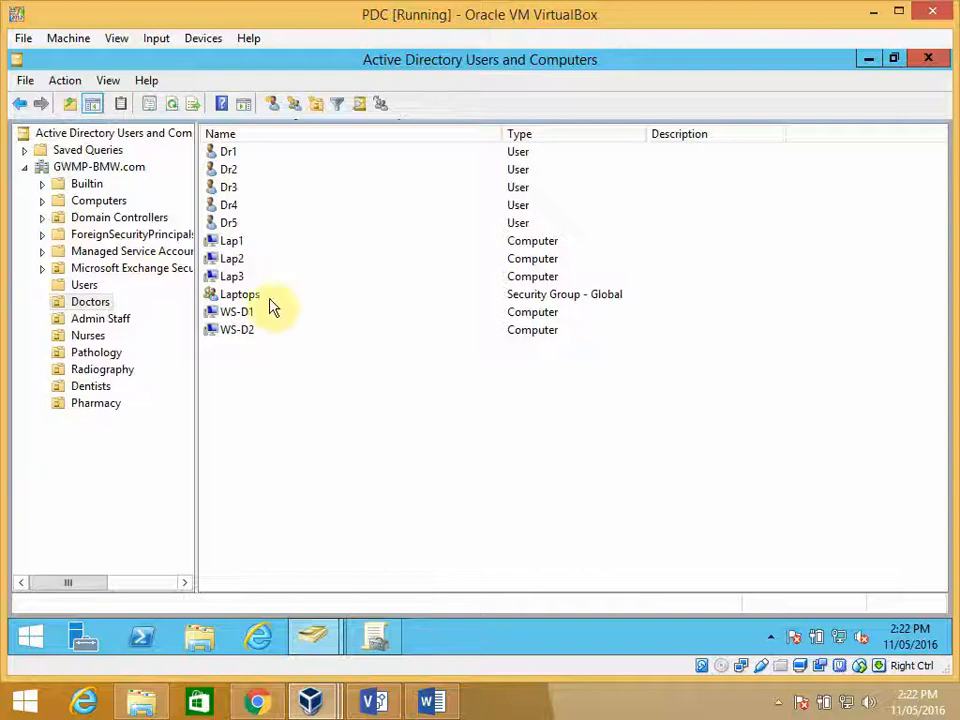
- Examine the Laptops security group in the Doctors organizational unit and the USERGroup security group in the Users container
{"action": "left_click", "coordinate": [252, 298]}
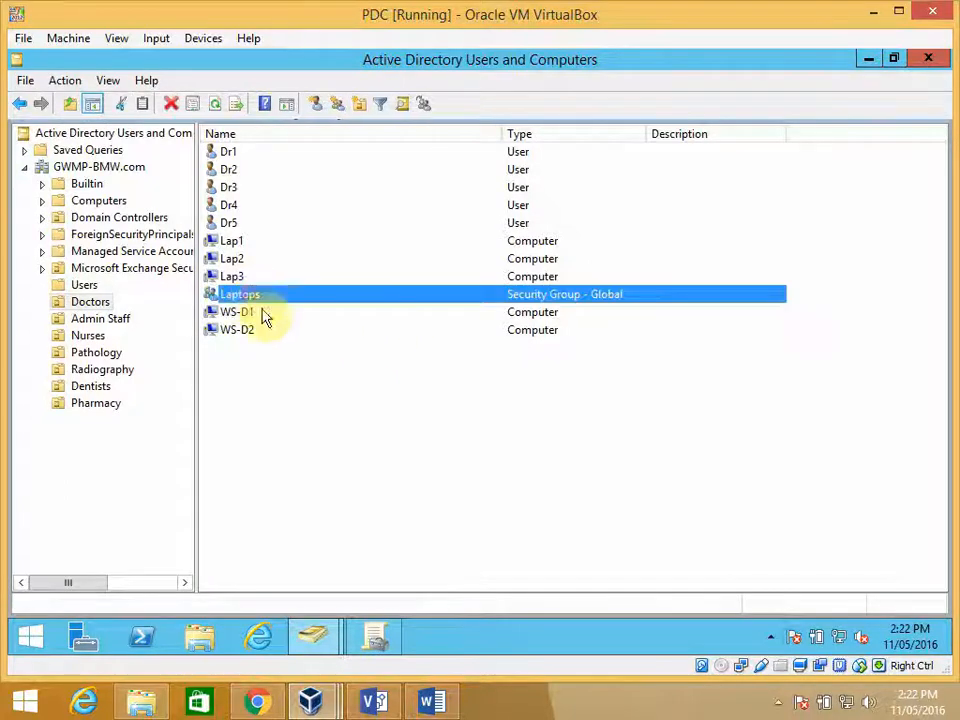
{"action": "left_click", "coordinate": [88, 287]}
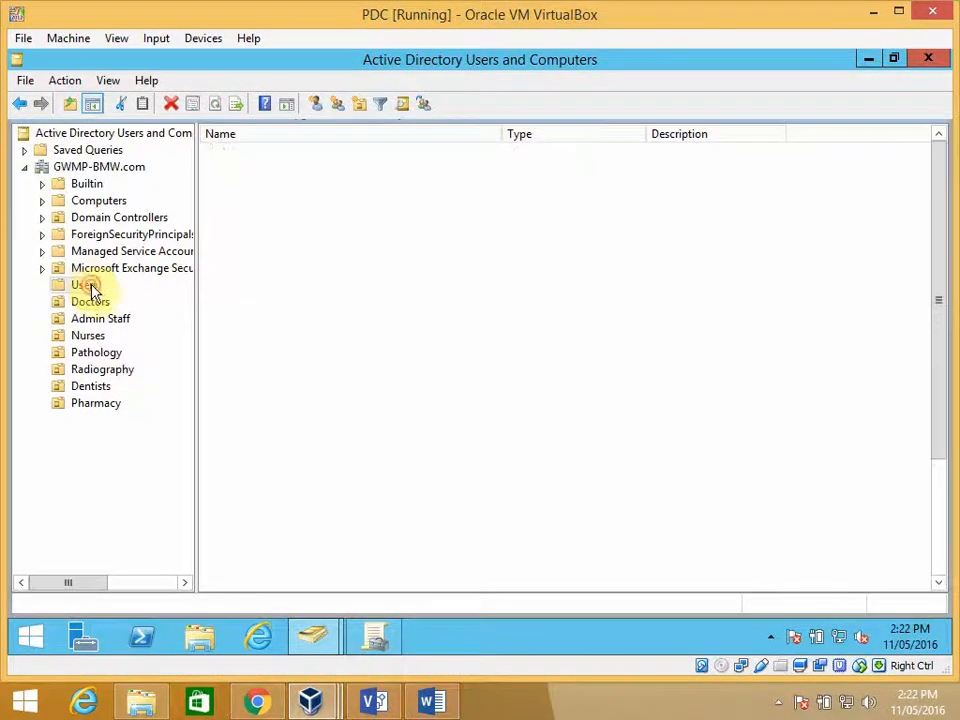
{"action": "scroll", "coordinate": [343, 452], "scroll_direction": "down", "scroll_amount": 3}
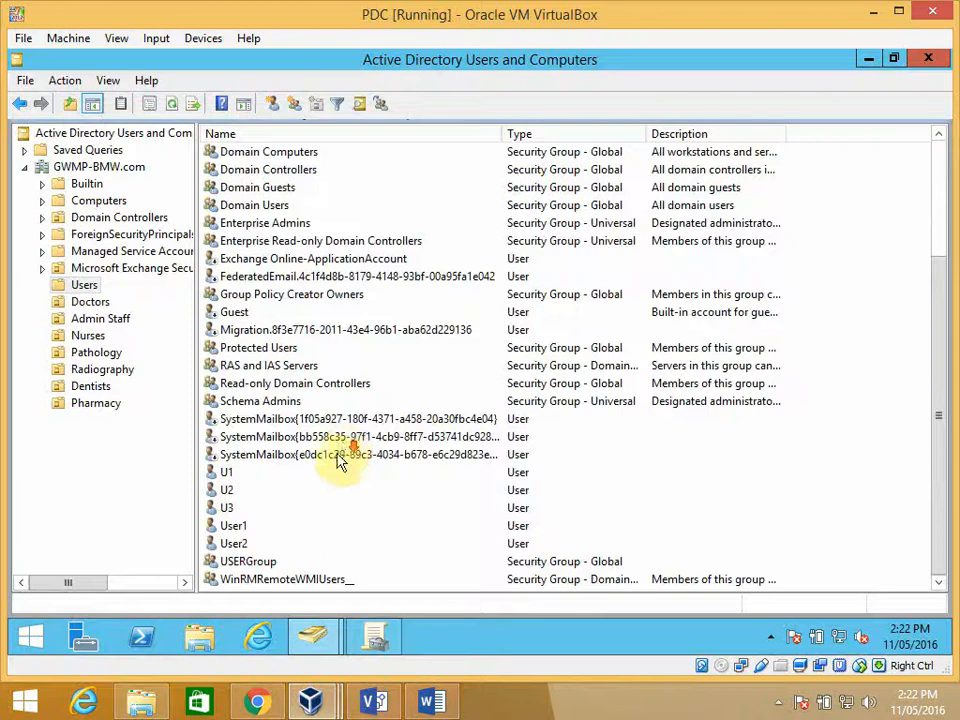
{"action": "left_click", "coordinate": [252, 566]}
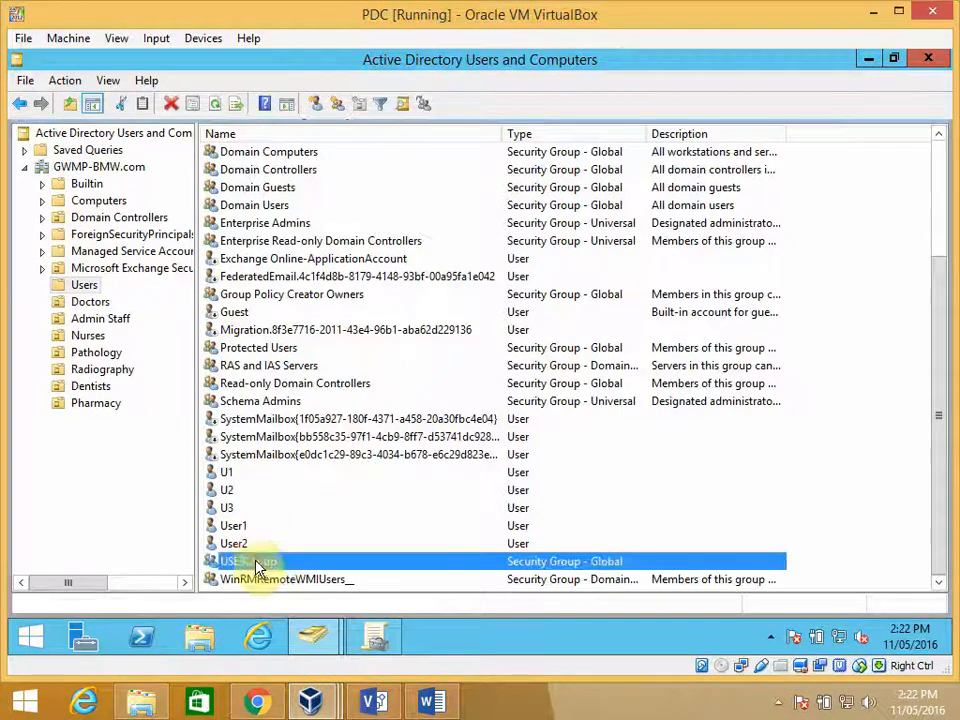
{"action": "left_click", "coordinate": [96, 301]}
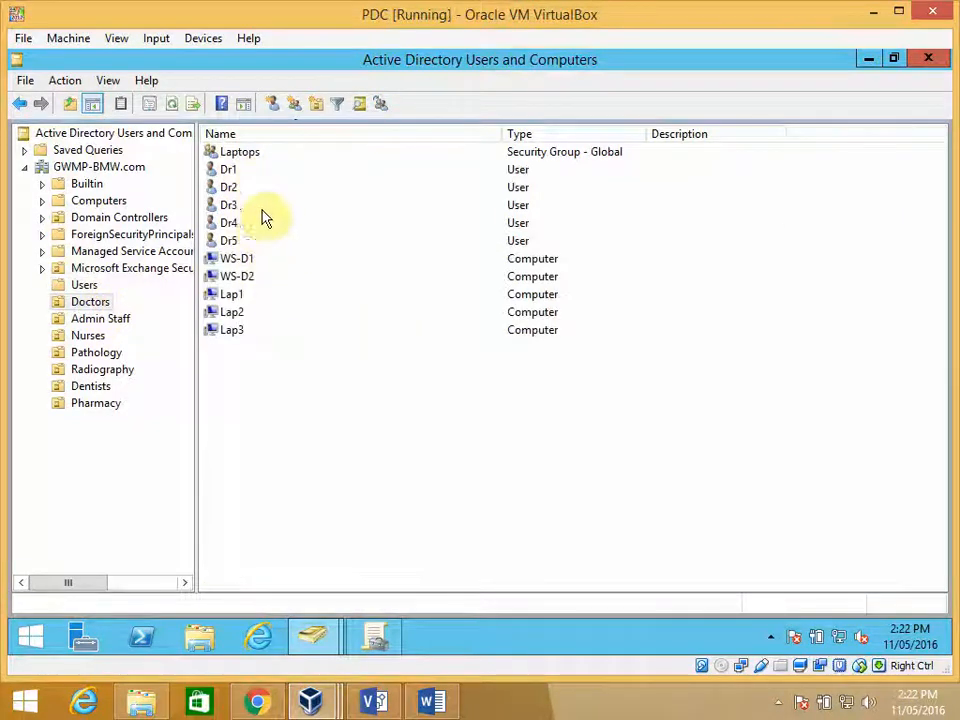
{"action": "left_click", "coordinate": [253, 155]}
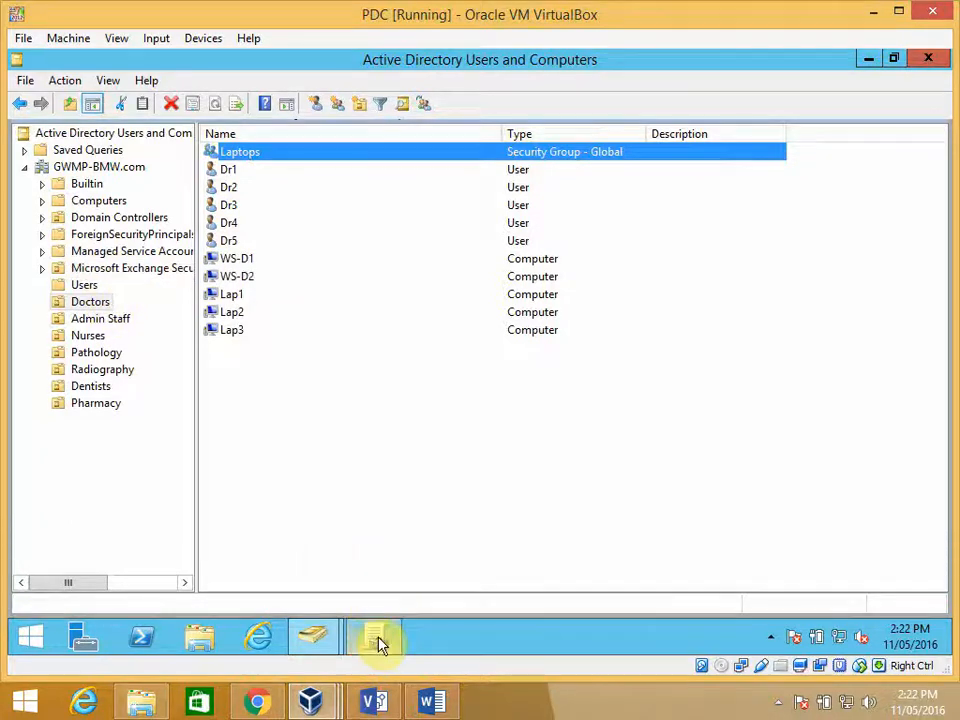
{"action": "mouse_move", "coordinate": [380, 645]}
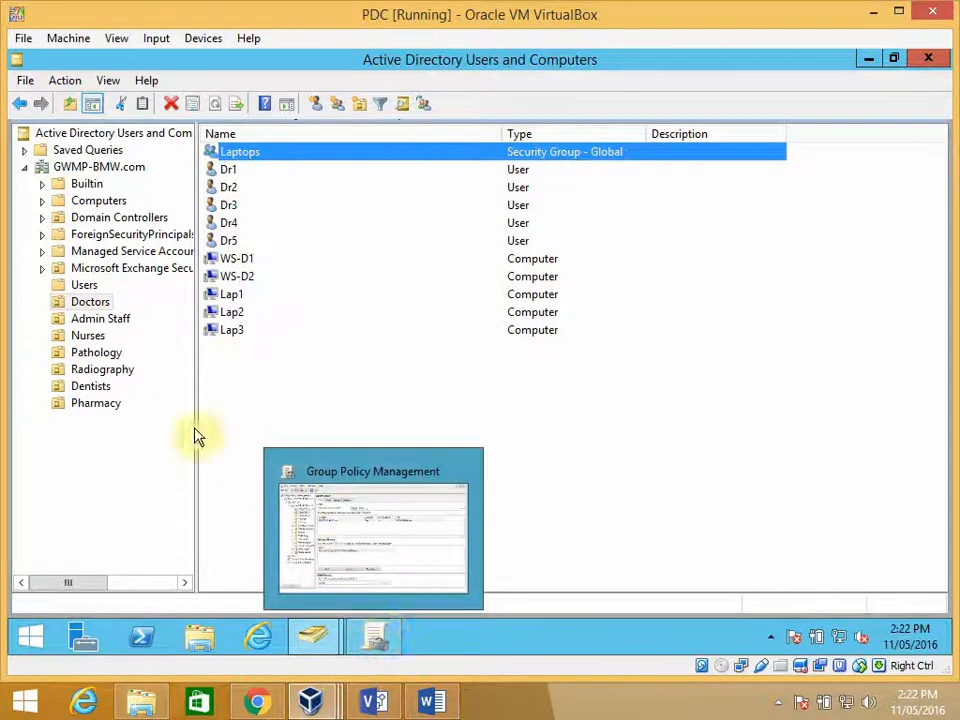
{"action": "right_click", "coordinate": [90, 302]}
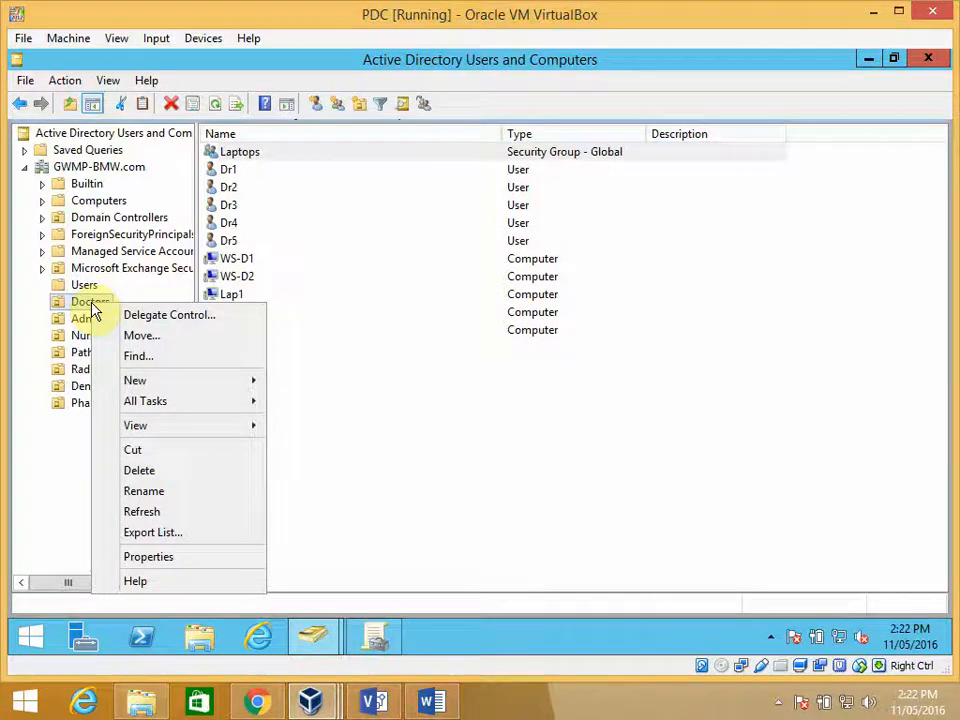
{"action": "left_click", "coordinate": [414, 484]}
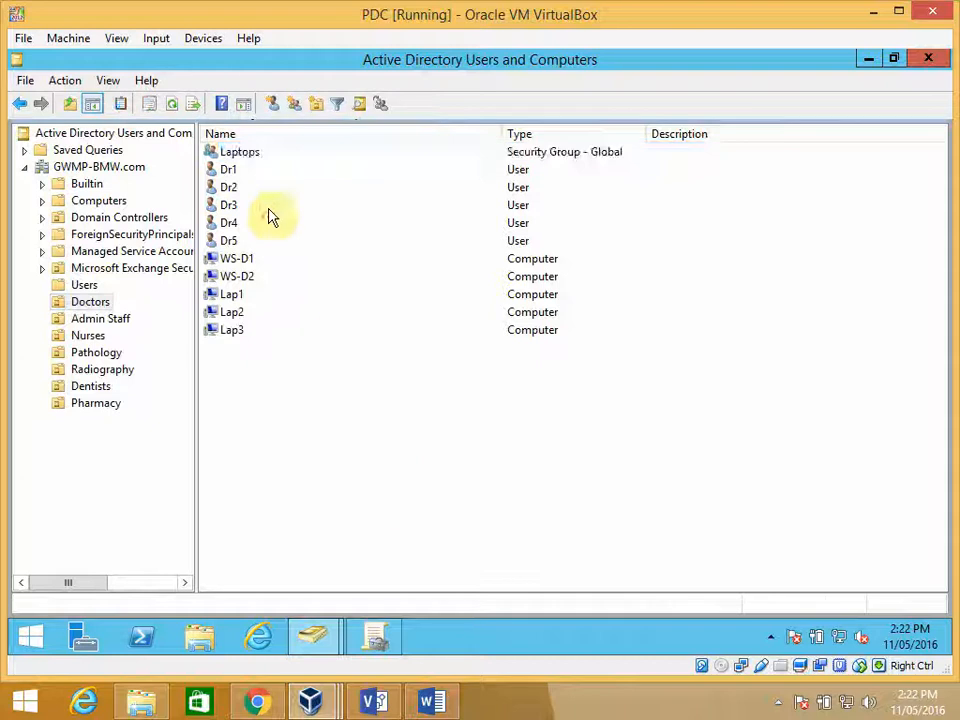
{"action": "left_click", "coordinate": [250, 152]}
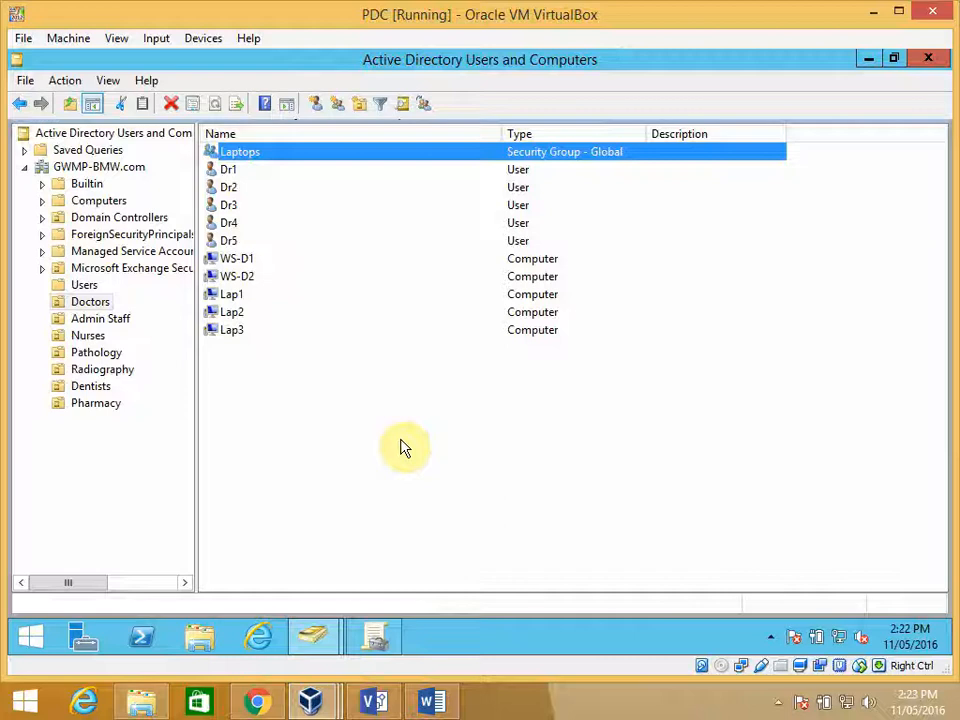
- Switch to Group Policy Management and create a GPO named Alldoctors, without a source starter GPO, linked to the Doctors organizational unit
{"action": "left_click", "coordinate": [375, 640]}
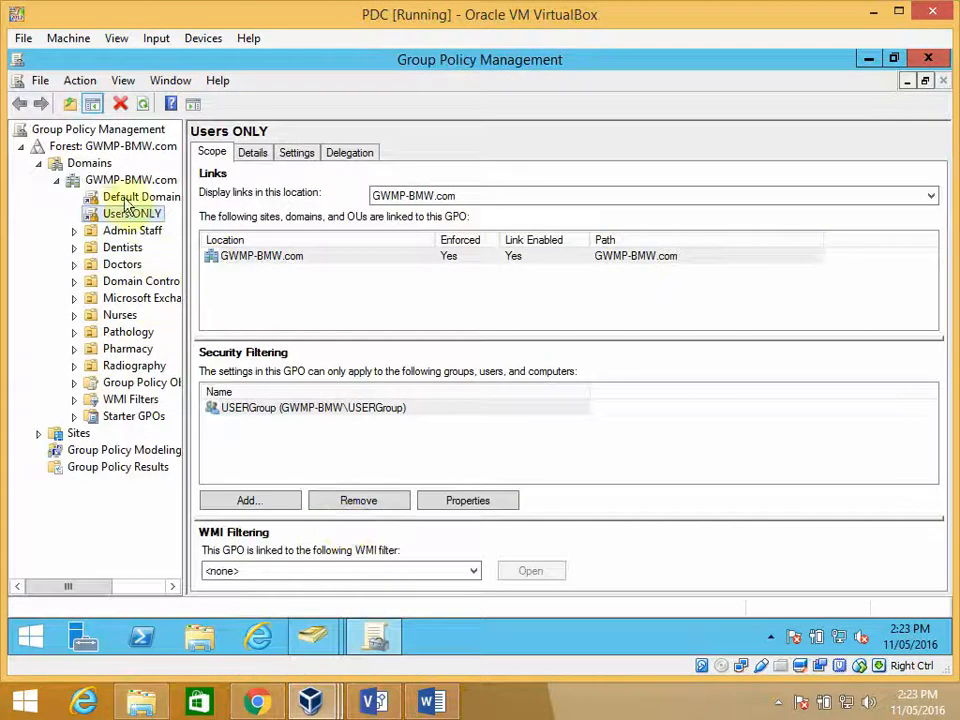
{"action": "left_click", "coordinate": [127, 181]}
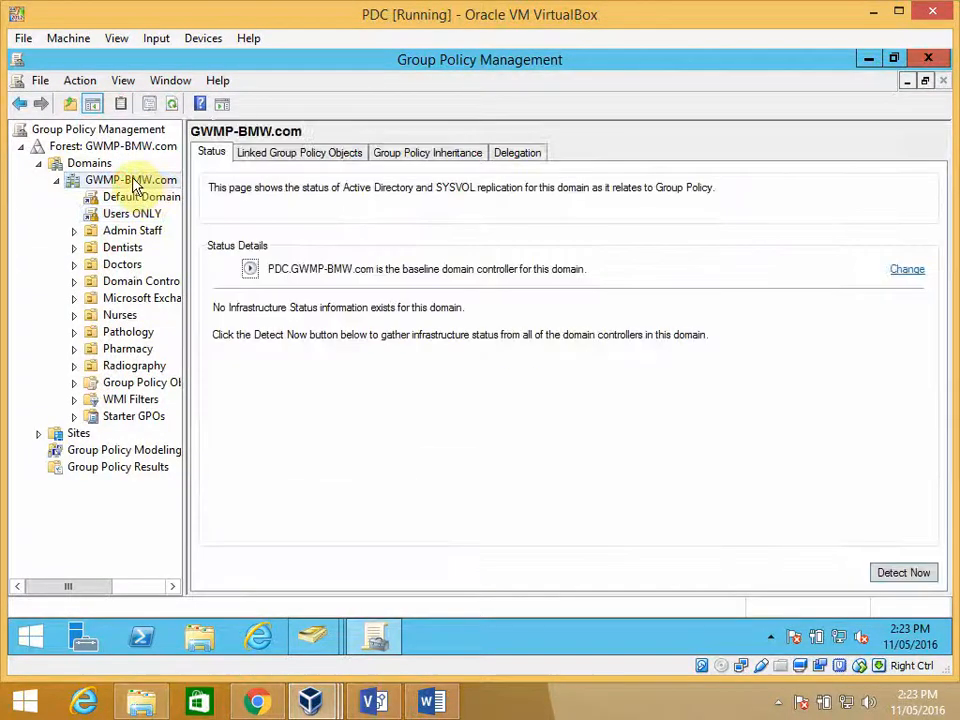
{"action": "left_click", "coordinate": [122, 265]}
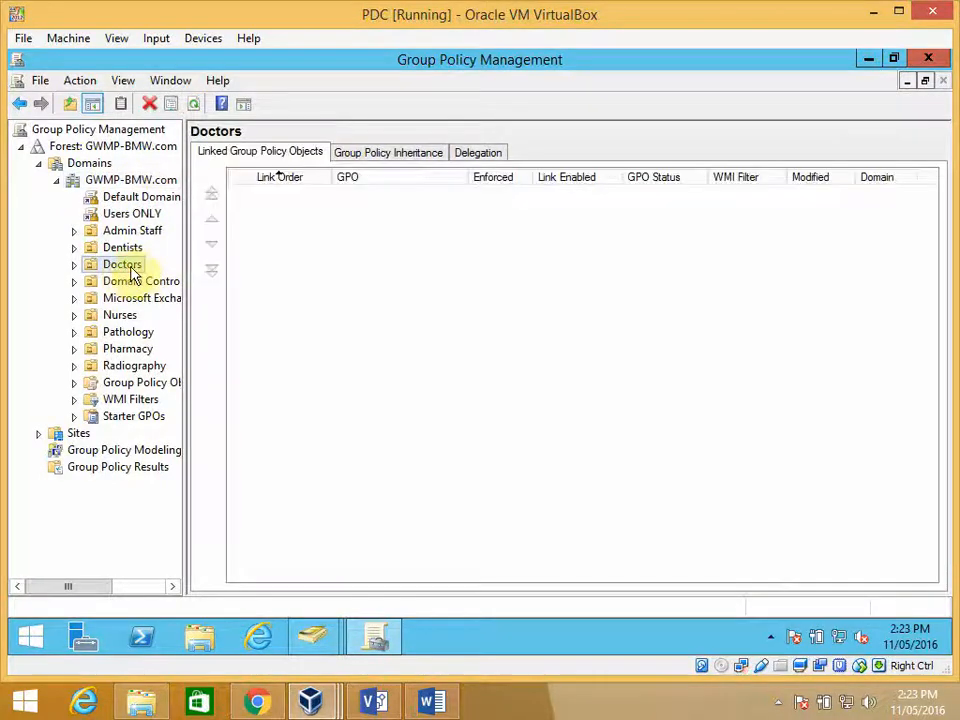
{"action": "right_click", "coordinate": [119, 264]}
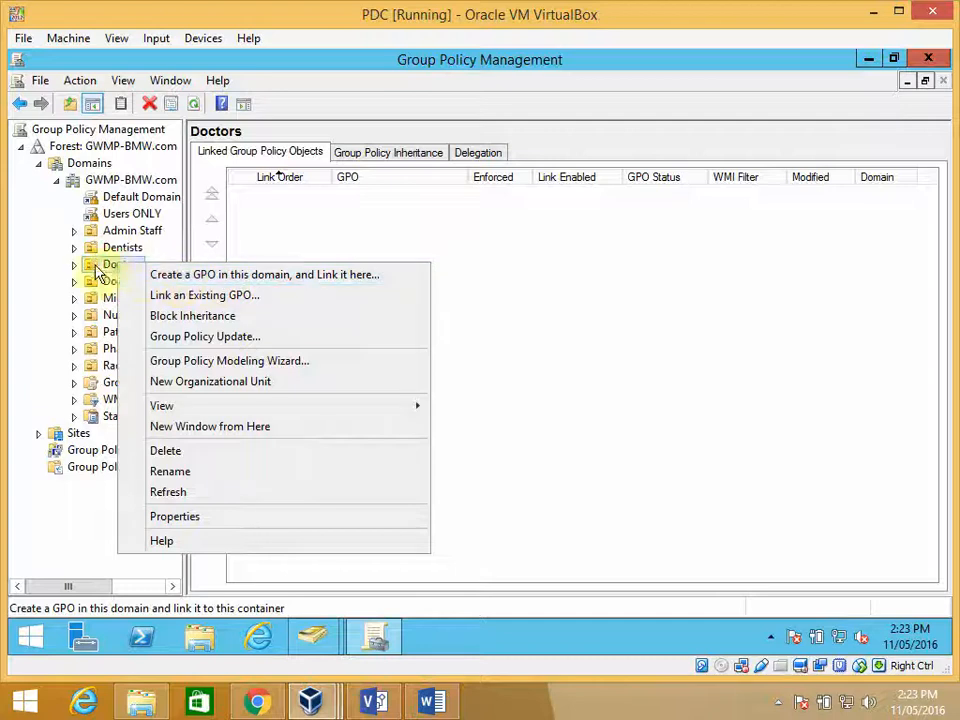
{"action": "left_click", "coordinate": [245, 278]}
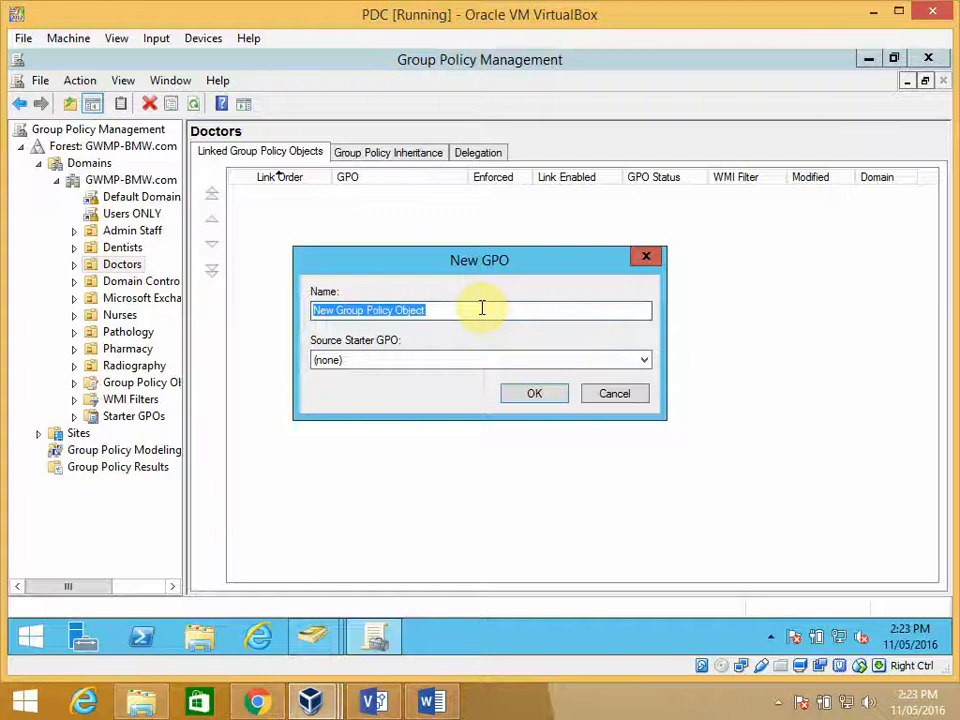
{"action": "type", "text": "All"}
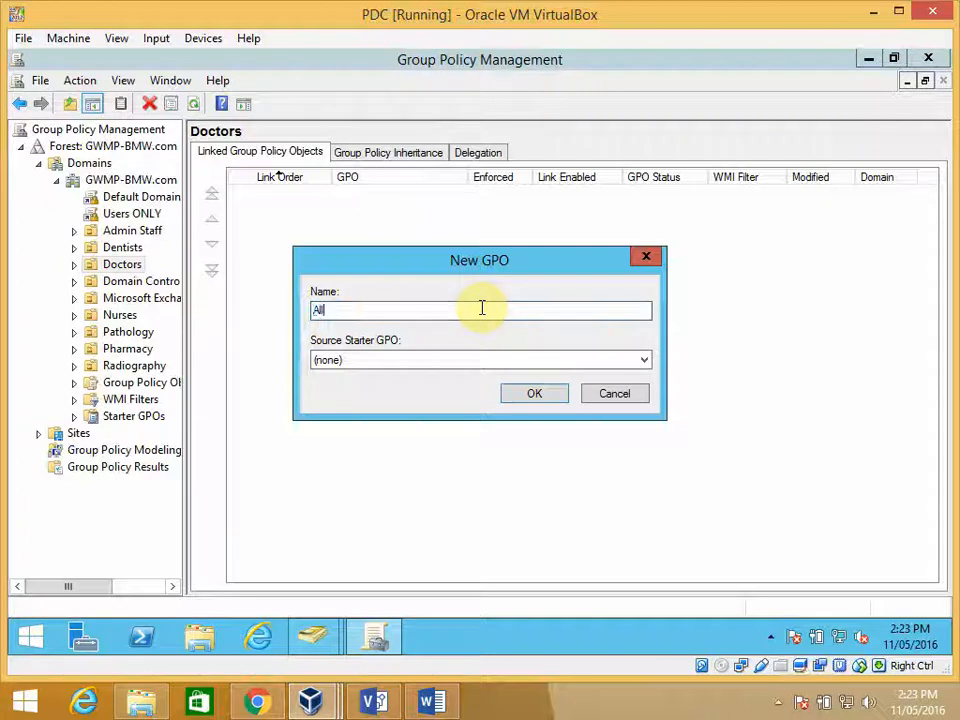
{"action": "type", "text": "doctors"}
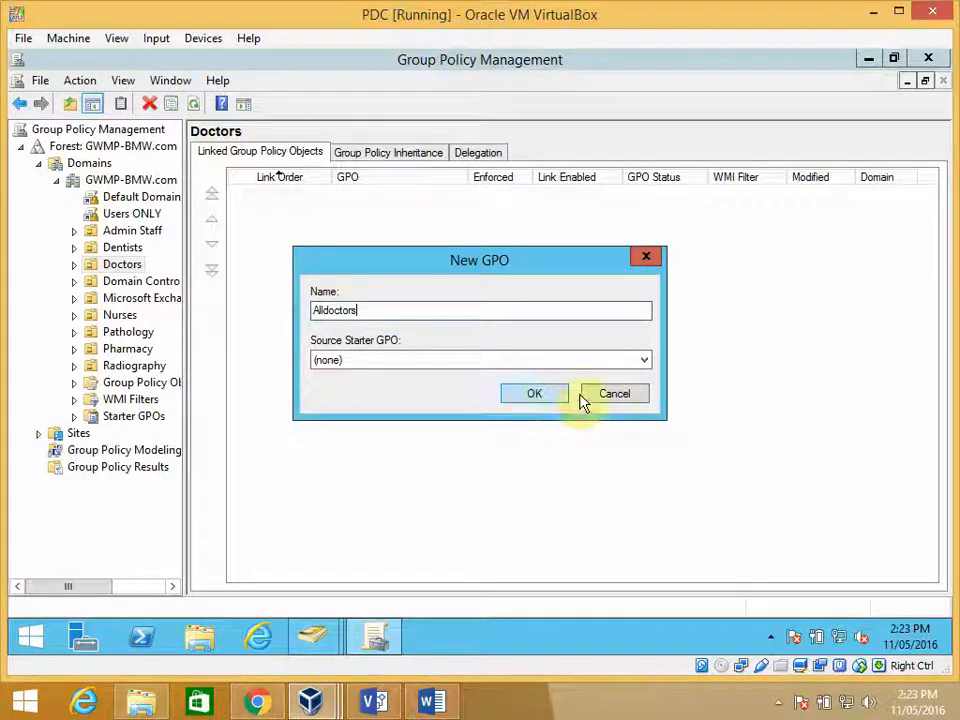
{"action": "left_click", "coordinate": [645, 362]}
{"action": "left_click", "coordinate": [645, 362]}
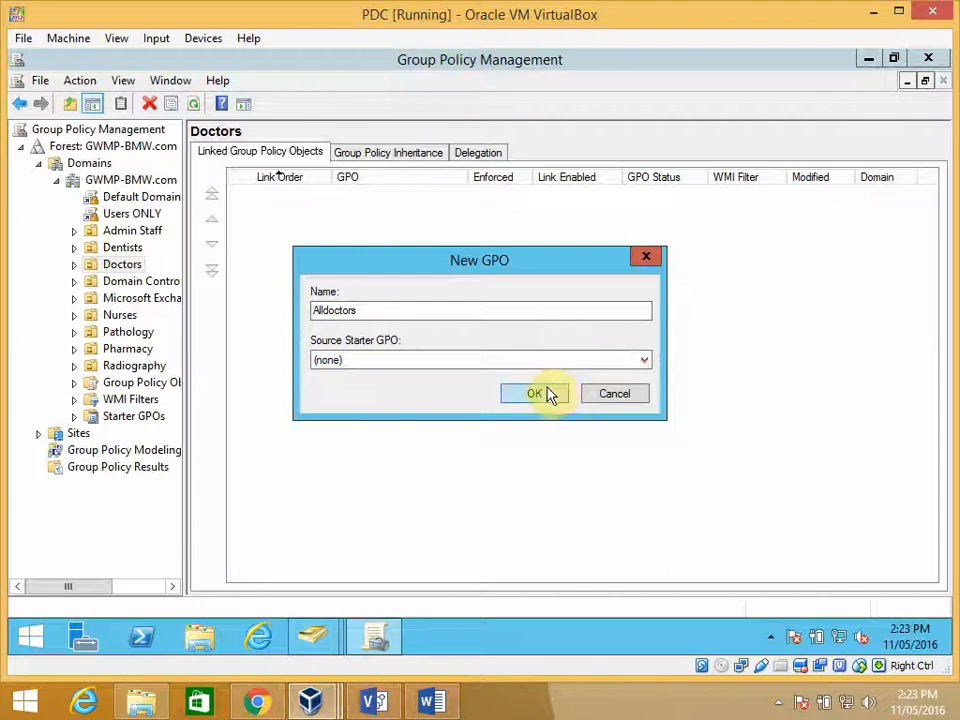
{"action": "left_click", "coordinate": [536, 393]}
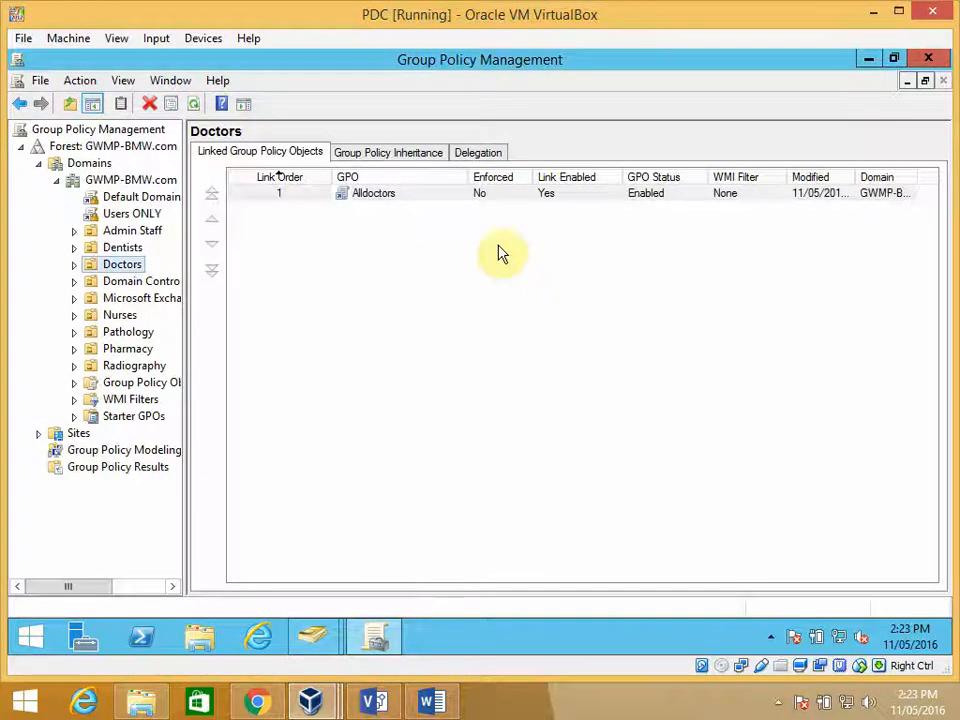
- Open the Alldoctors GPO linked under the Doctors organizational unit for editing
{"action": "left_click", "coordinate": [75, 265]}
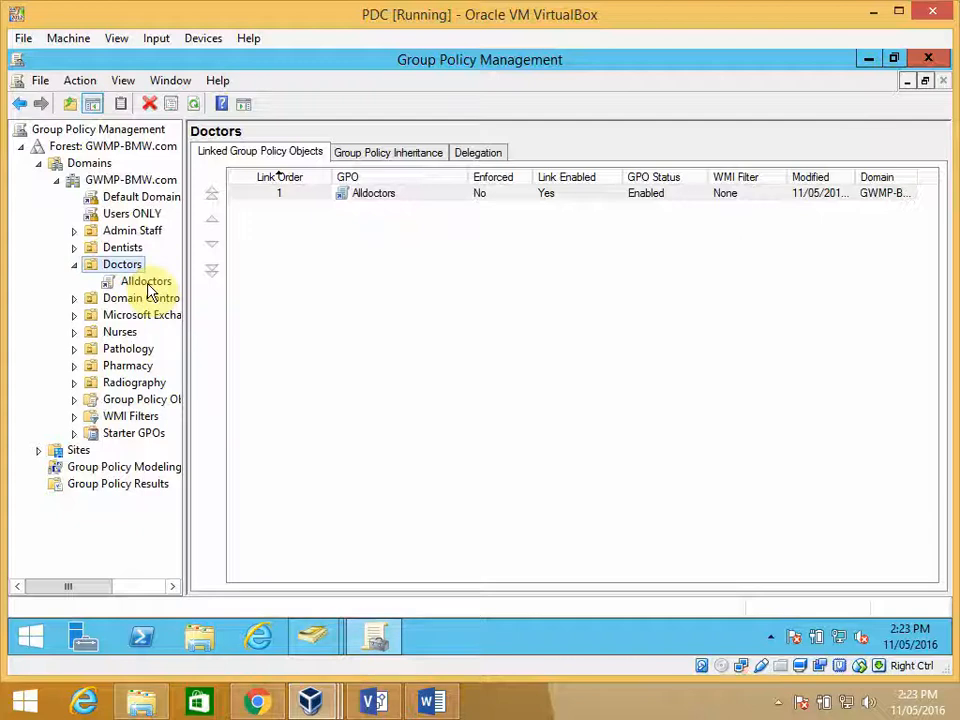
{"action": "right_click", "coordinate": [146, 284]}
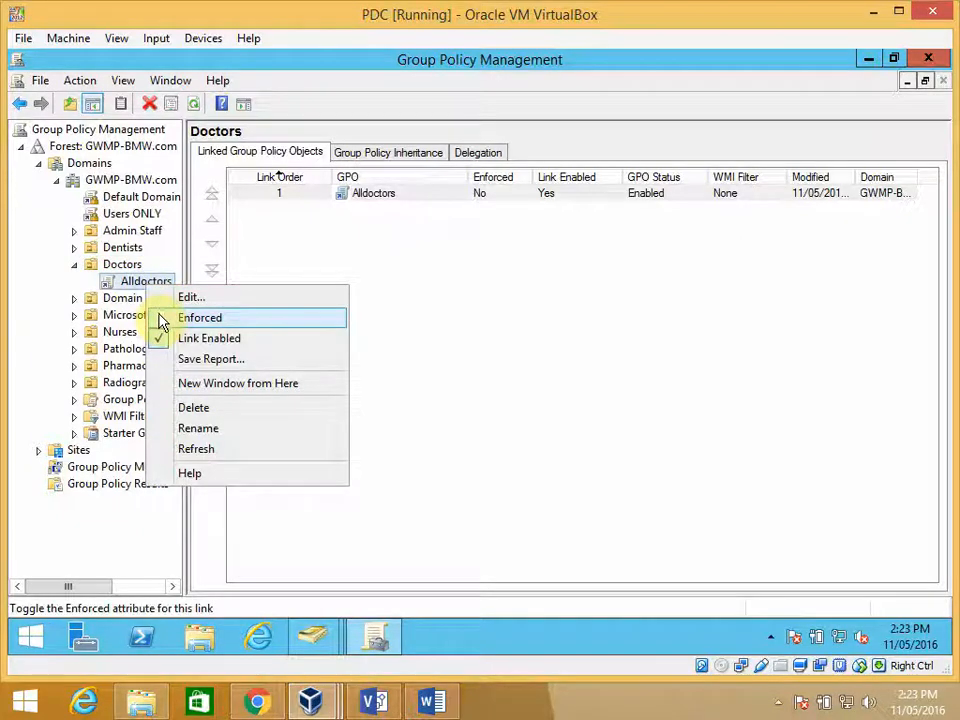
{"action": "left_click", "coordinate": [187, 298]}
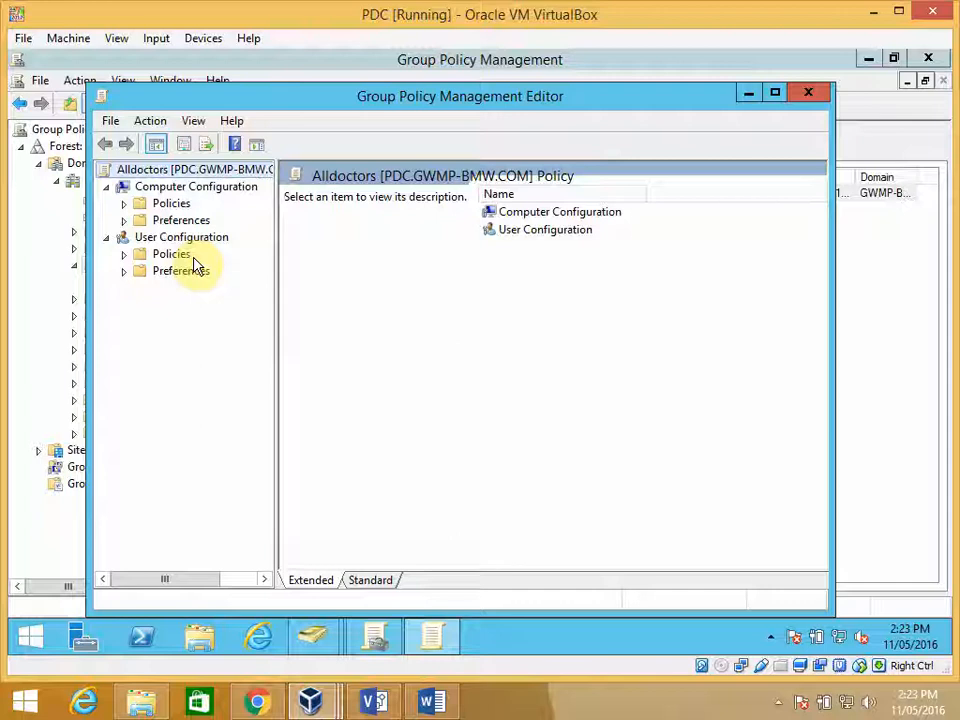
- Show the Desktop\Desktop policy settings under the User Configuration Administrative Templates in the standard view
{"action": "left_click", "coordinate": [124, 271]}
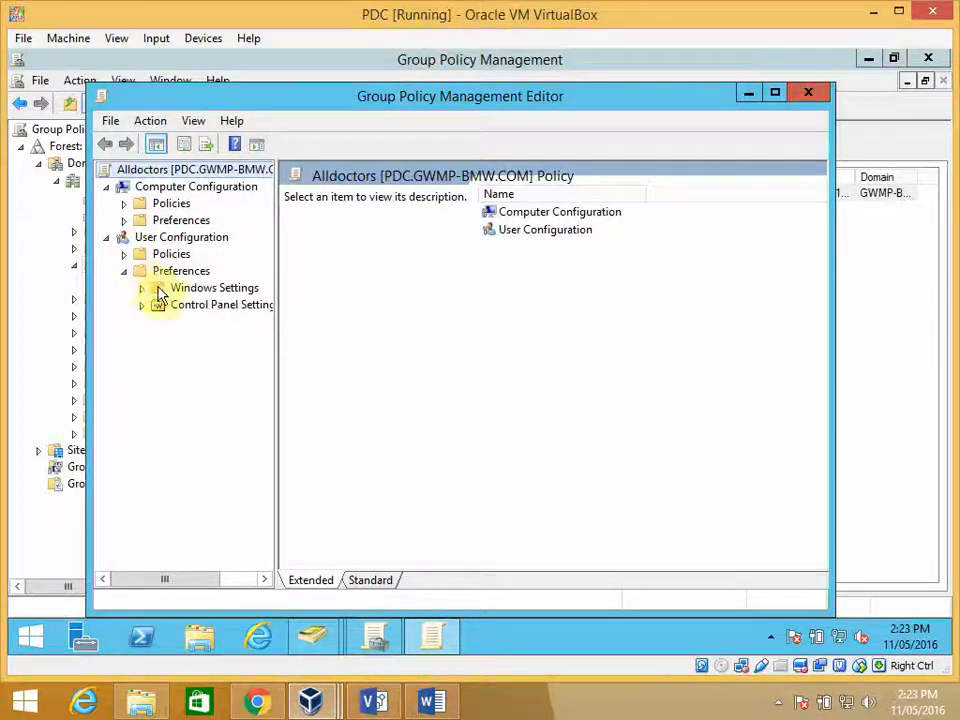
{"action": "left_click", "coordinate": [141, 288]}
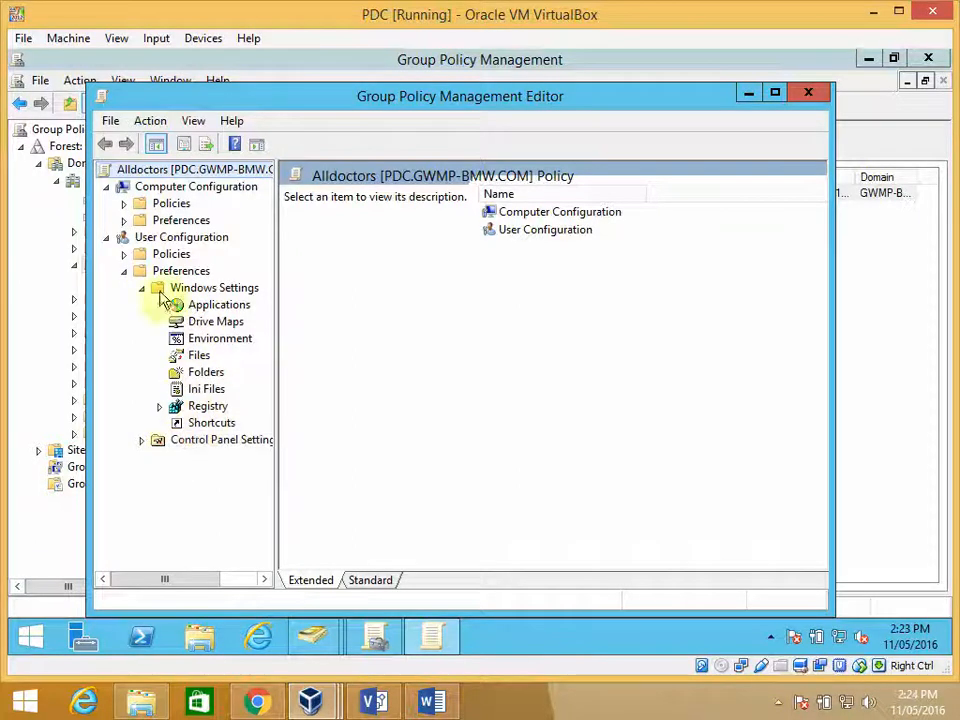
{"action": "left_click", "coordinate": [124, 255]}
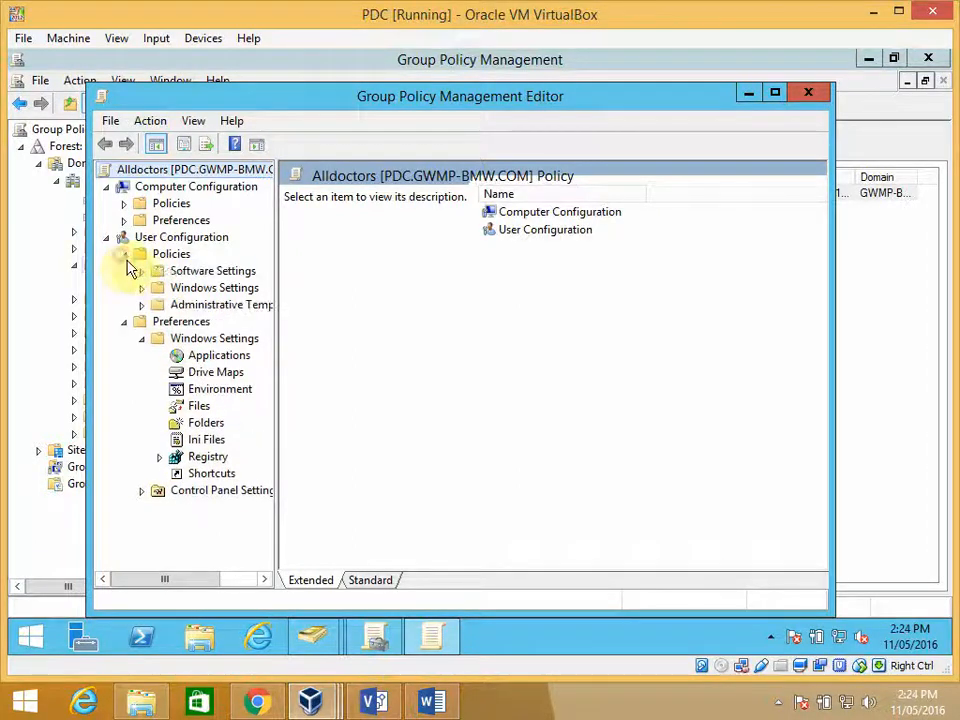
{"action": "left_click", "coordinate": [142, 306]}
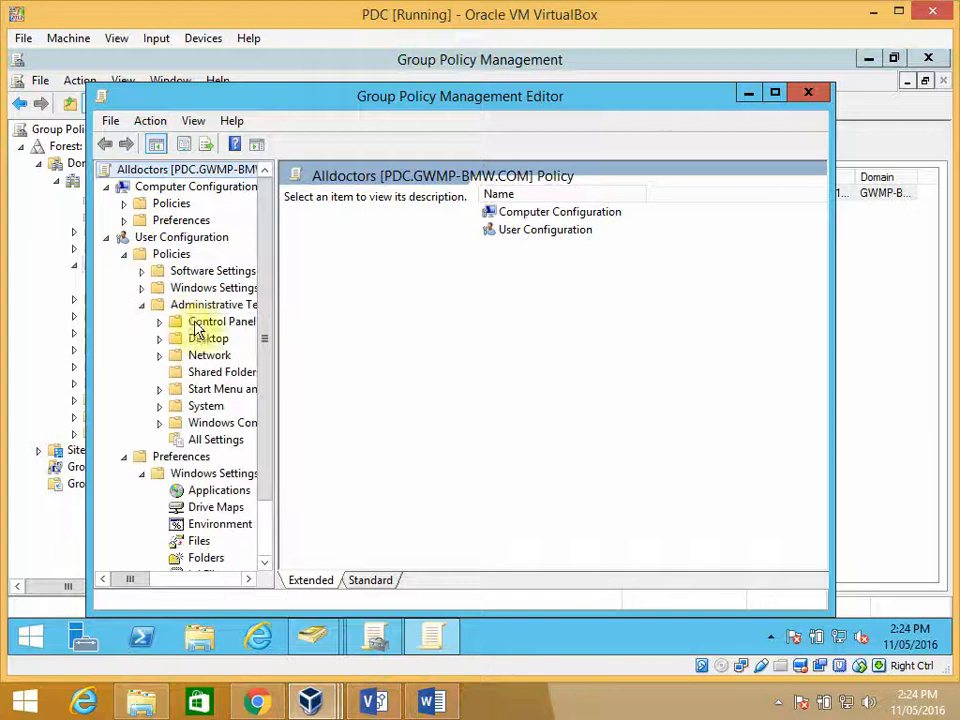
{"action": "left_click", "coordinate": [160, 340]}
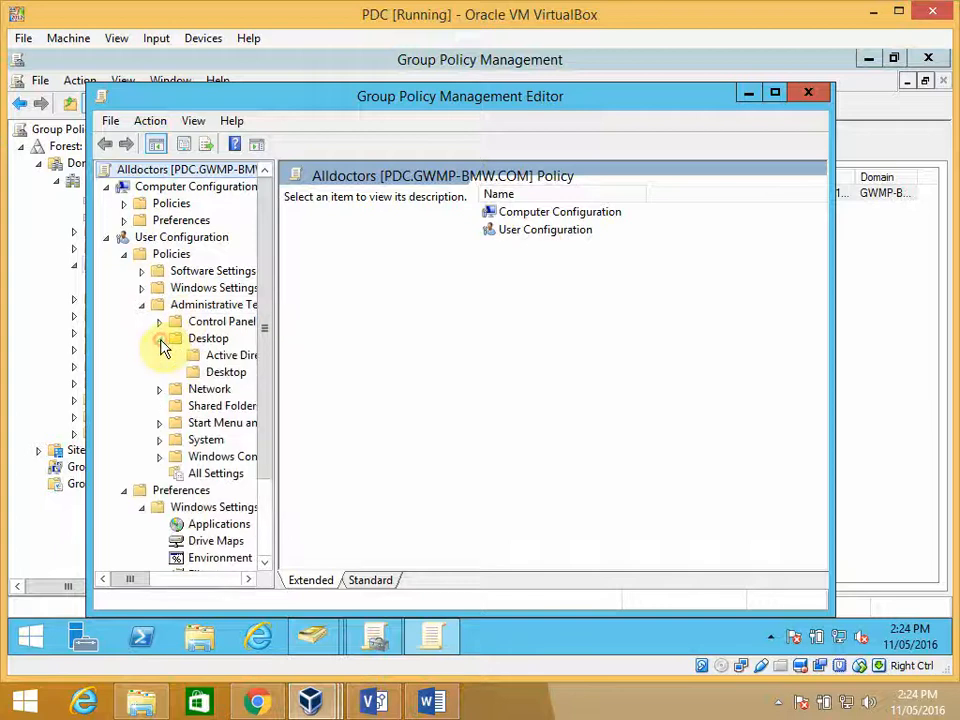
{"action": "left_click", "coordinate": [226, 374]}
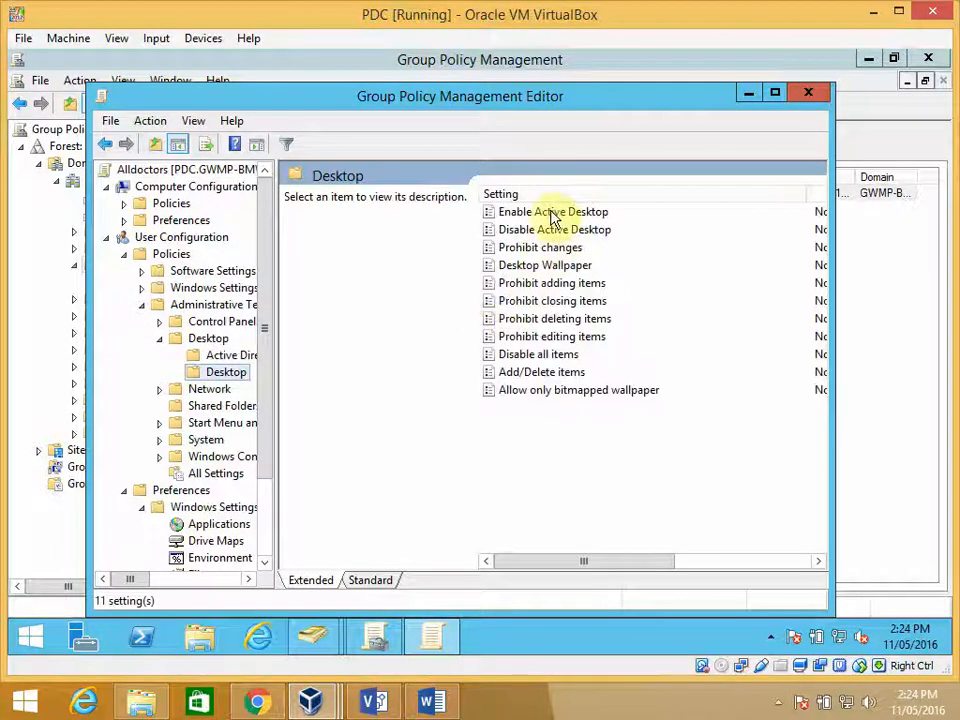
{"action": "left_click", "coordinate": [382, 582]}
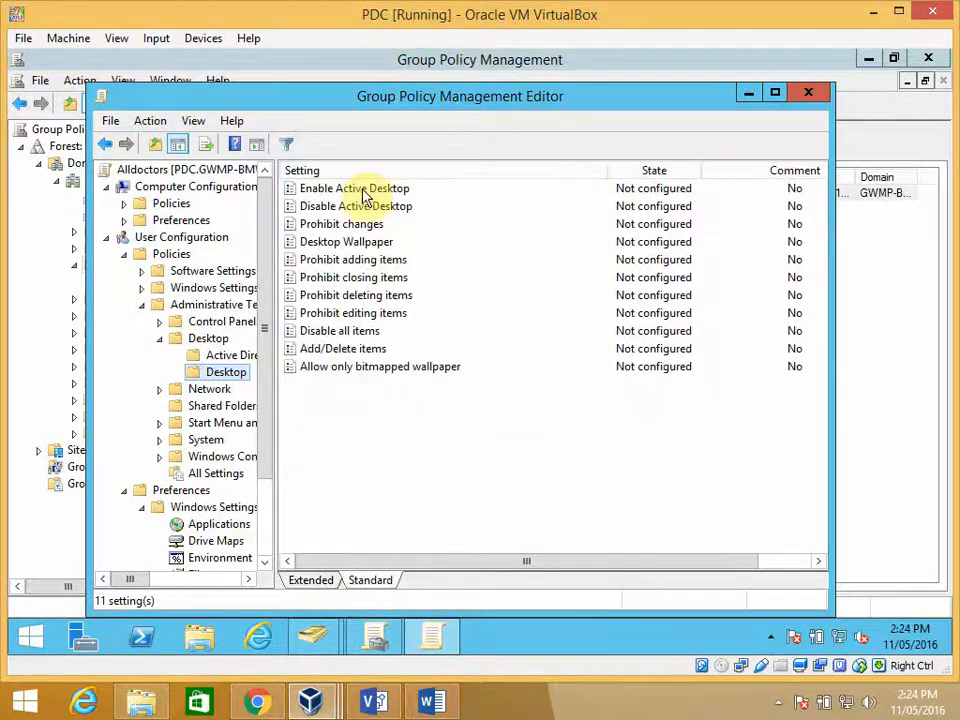
- Set the Enable Active Desktop policy to Enabled and accept the change
{"action": "double_click", "coordinate": [367, 190]}
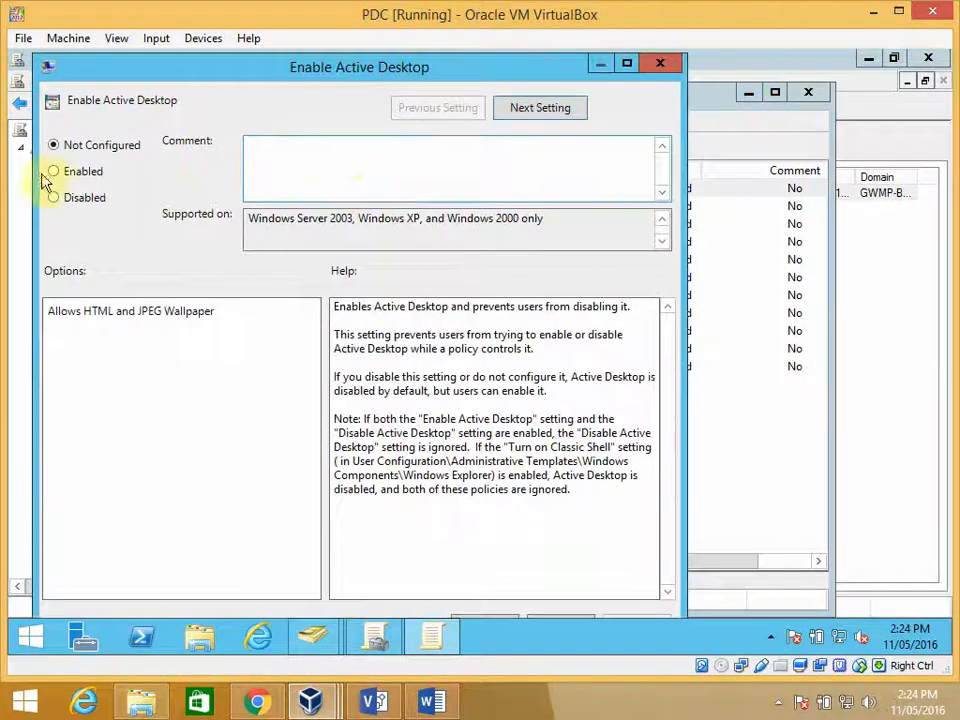
{"action": "left_click", "coordinate": [53, 172]}
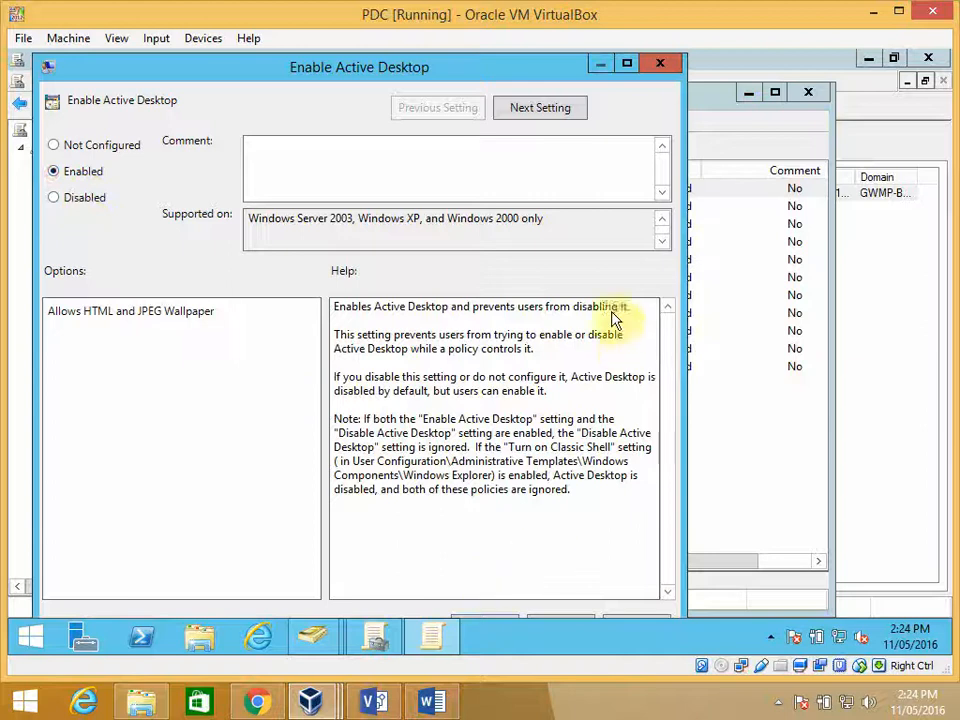
{"action": "left_click", "coordinate": [627, 63]}
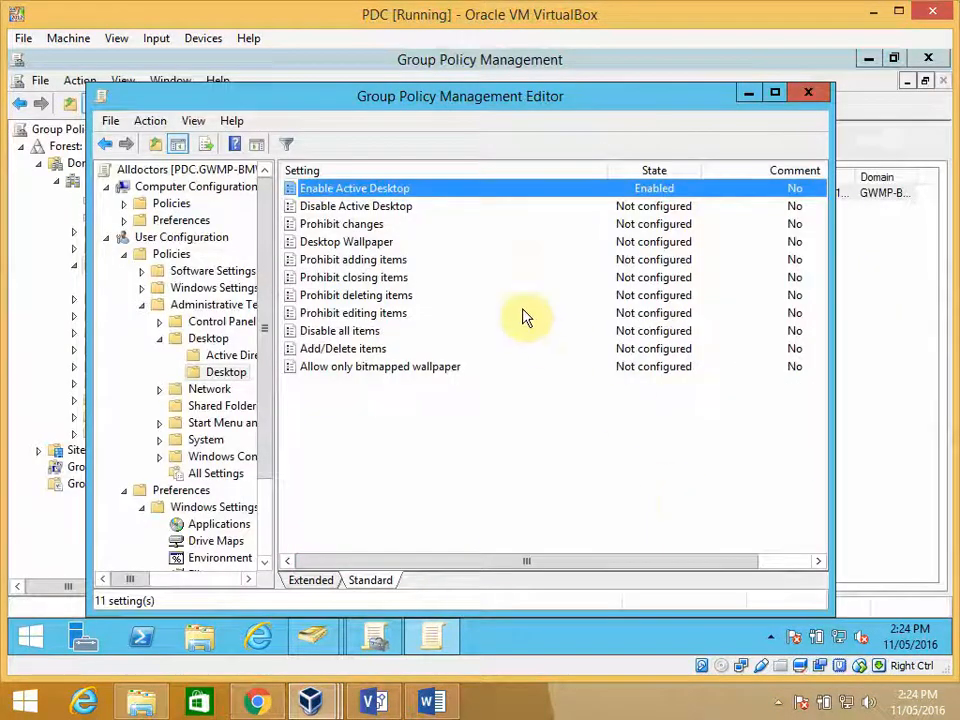
- Set the Desktop Wallpaper policy to Enabled with the Span wallpaper style and enter \\PDC\Wallpapers\ as the start of the wallpaper name
{"action": "left_click", "coordinate": [365, 245]}
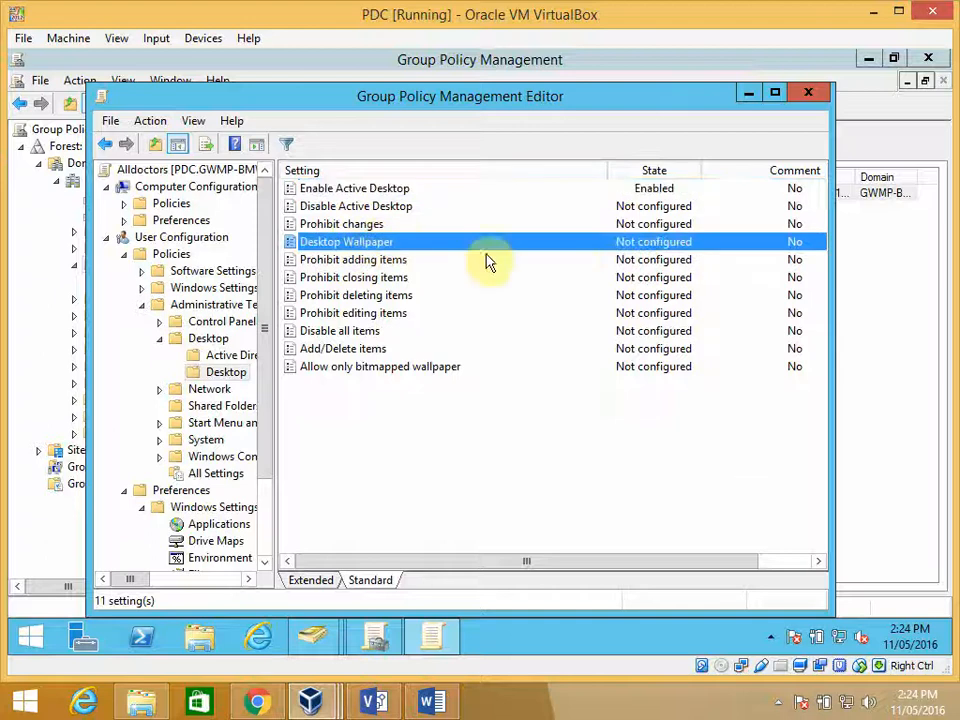
{"action": "double_click", "coordinate": [350, 245]}
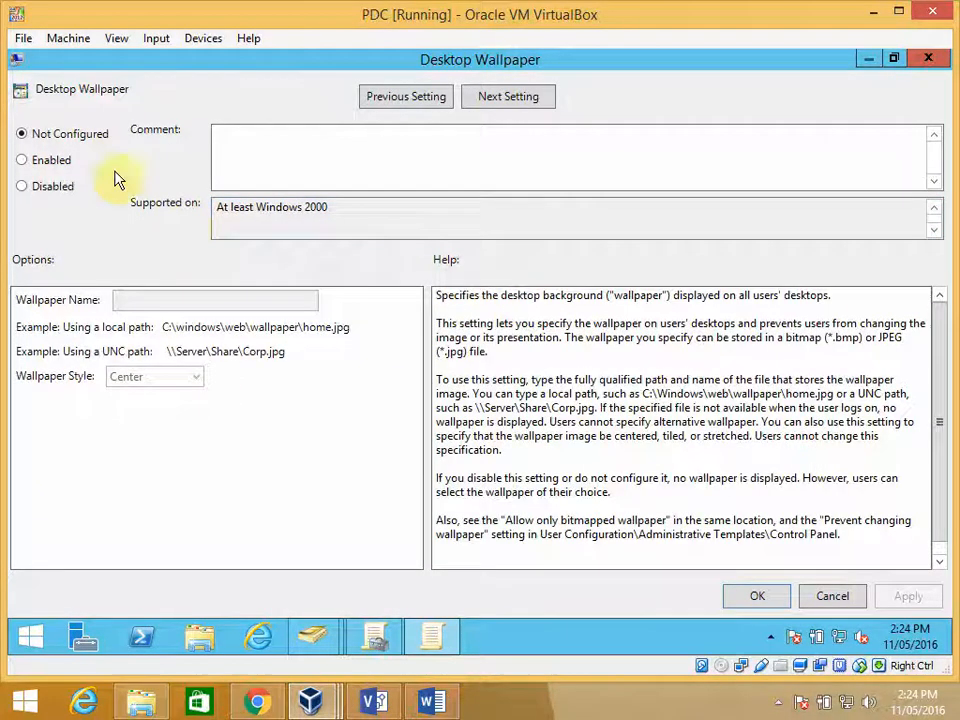
{"action": "left_click", "coordinate": [23, 159]}
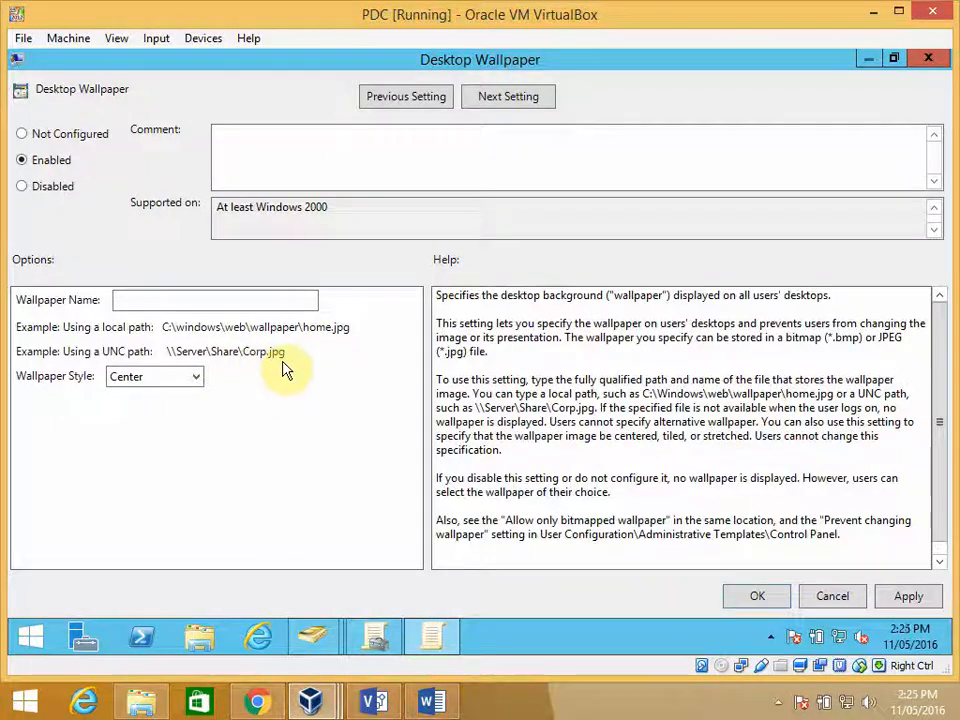
{"action": "left_click", "coordinate": [197, 377]}
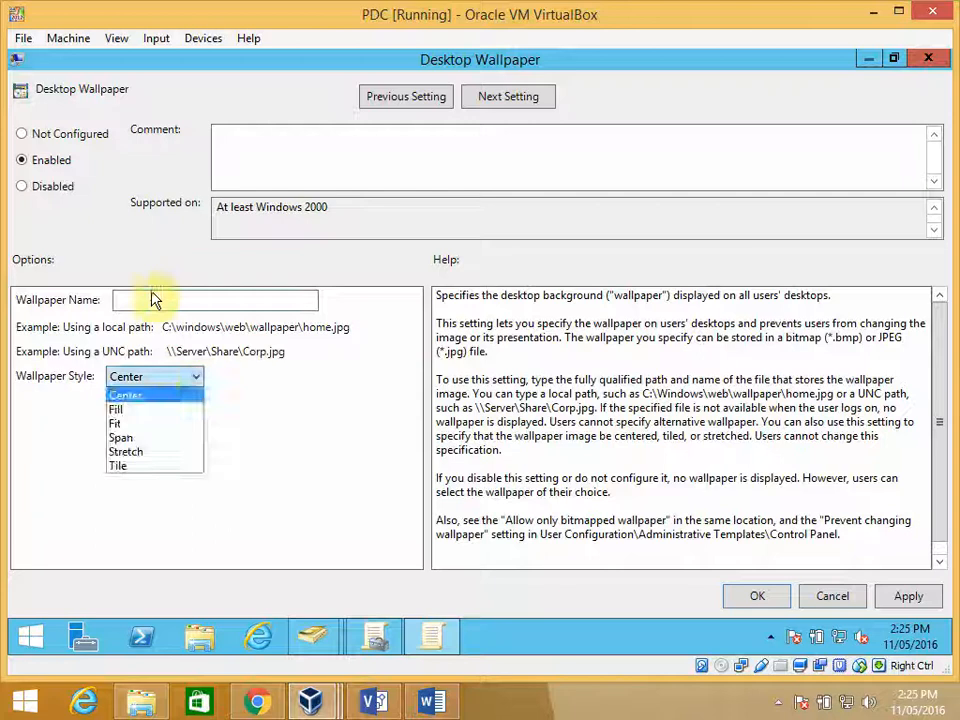
{"action": "left_click", "coordinate": [129, 300]}
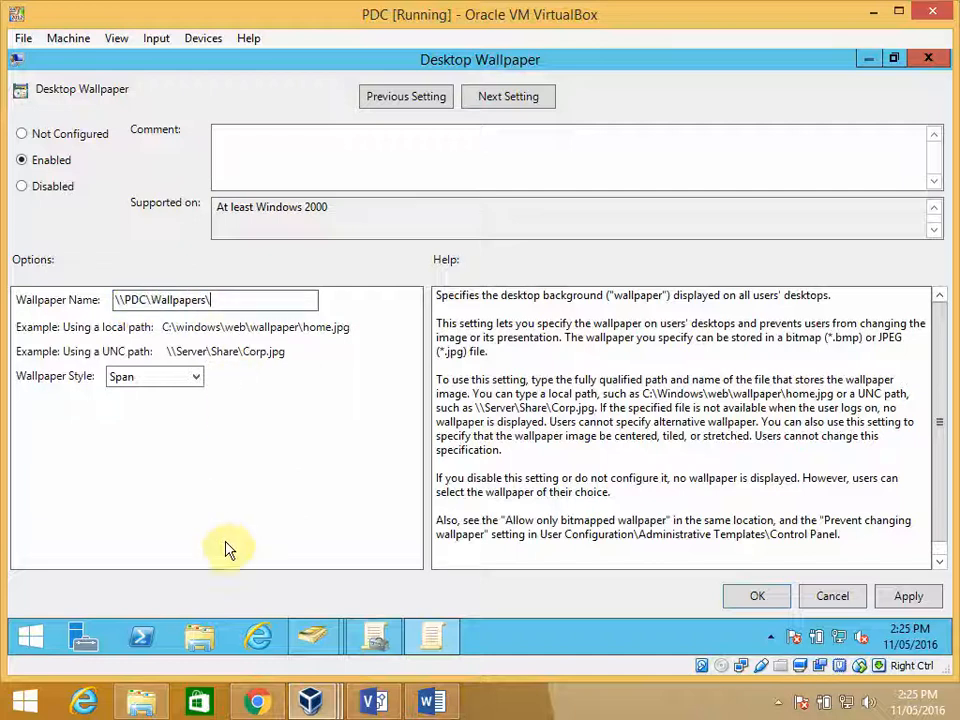
- Look through the C:\Wallpapers folder for an image file name with its extension, and return to the Desktop Wallpaper policy
{"action": "left_click", "coordinate": [199, 637]}
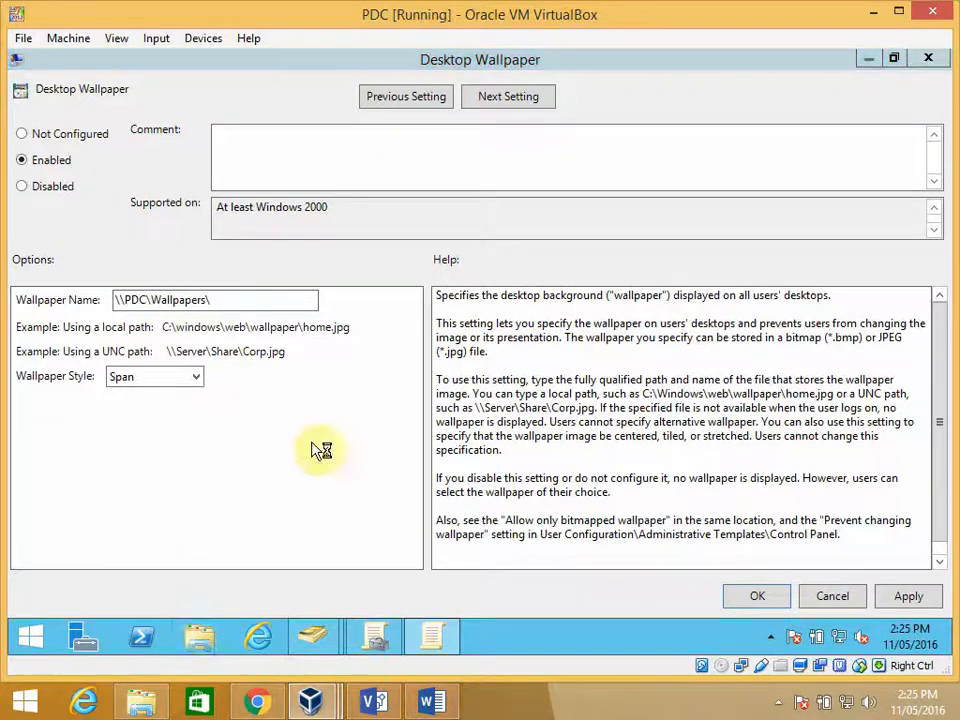
{"action": "double_click", "coordinate": [401, 381]}
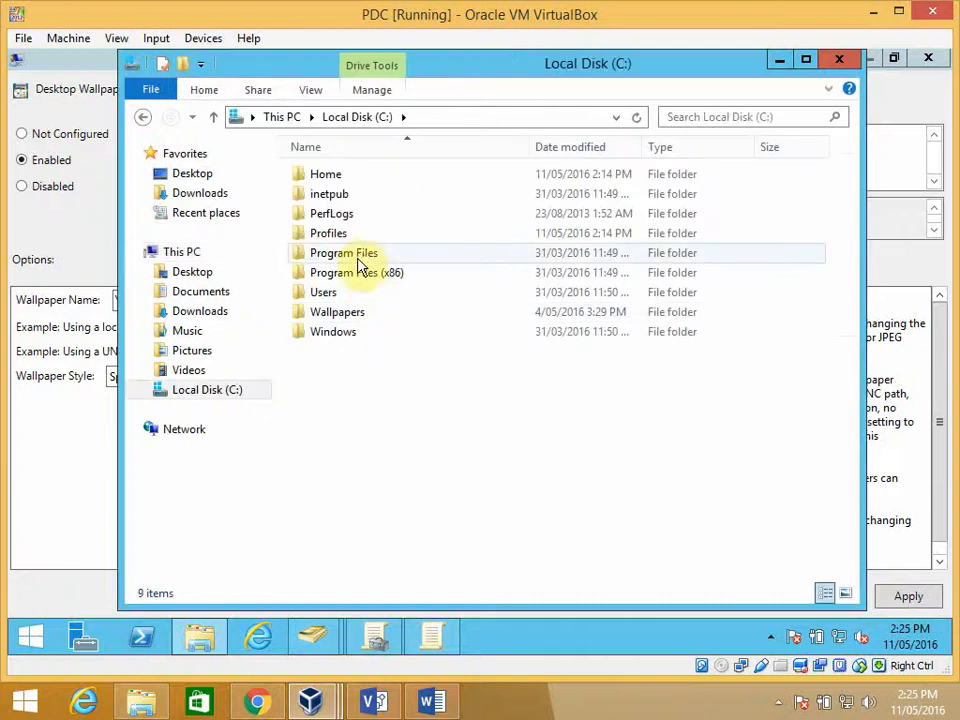
{"action": "double_click", "coordinate": [339, 313]}
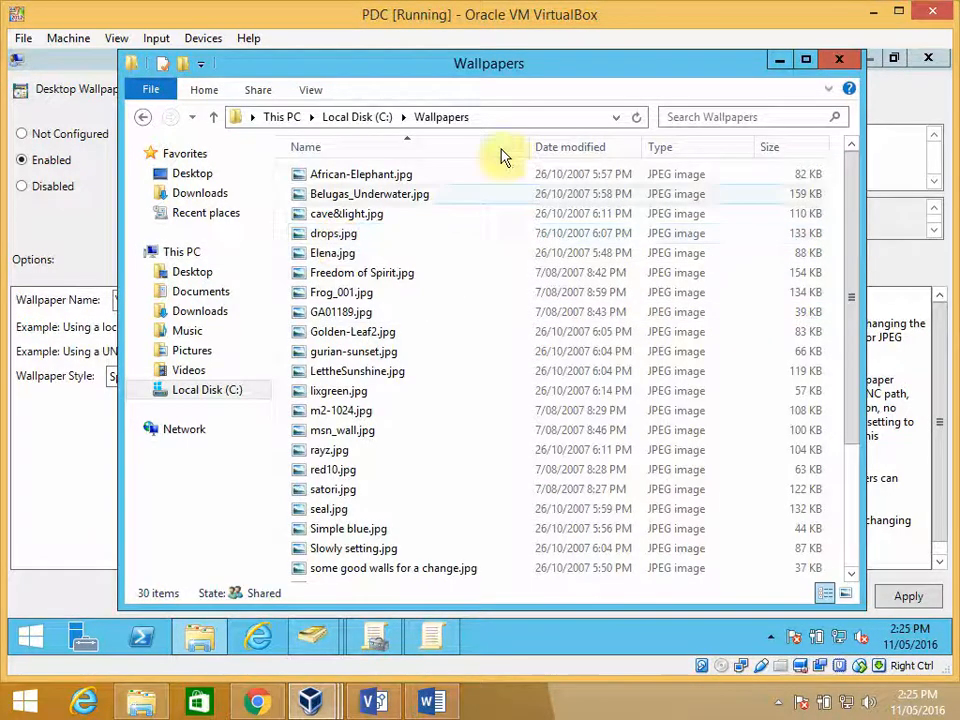
{"action": "left_click", "coordinate": [313, 89]}
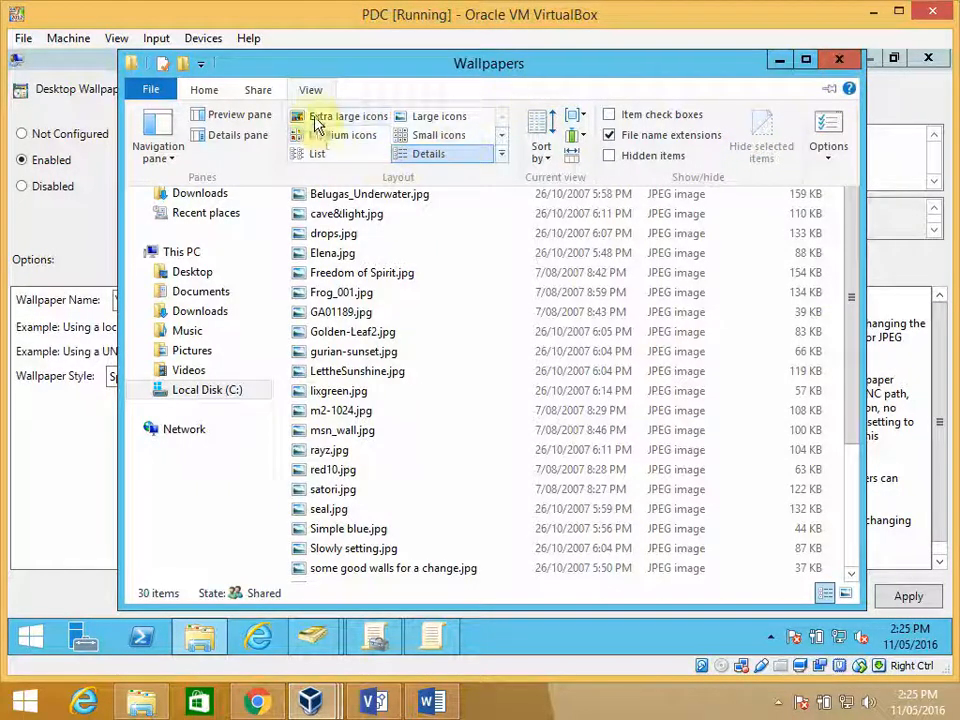
{"action": "double_click", "coordinate": [205, 91]}
{"action": "left_click", "coordinate": [205, 91]}
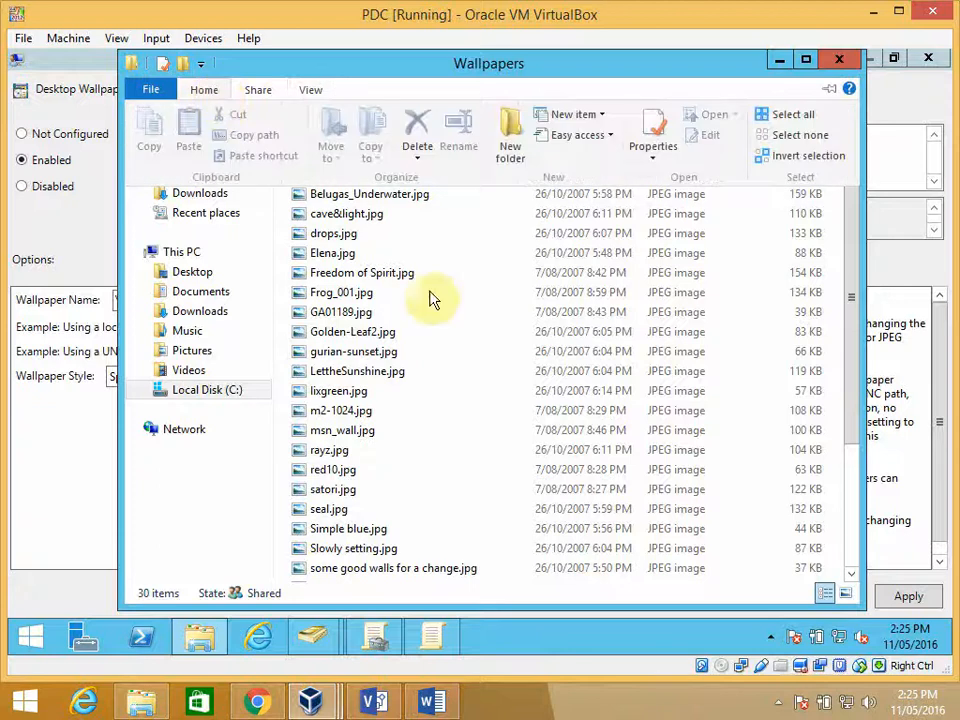
{"action": "left_click", "coordinate": [489, 276]}
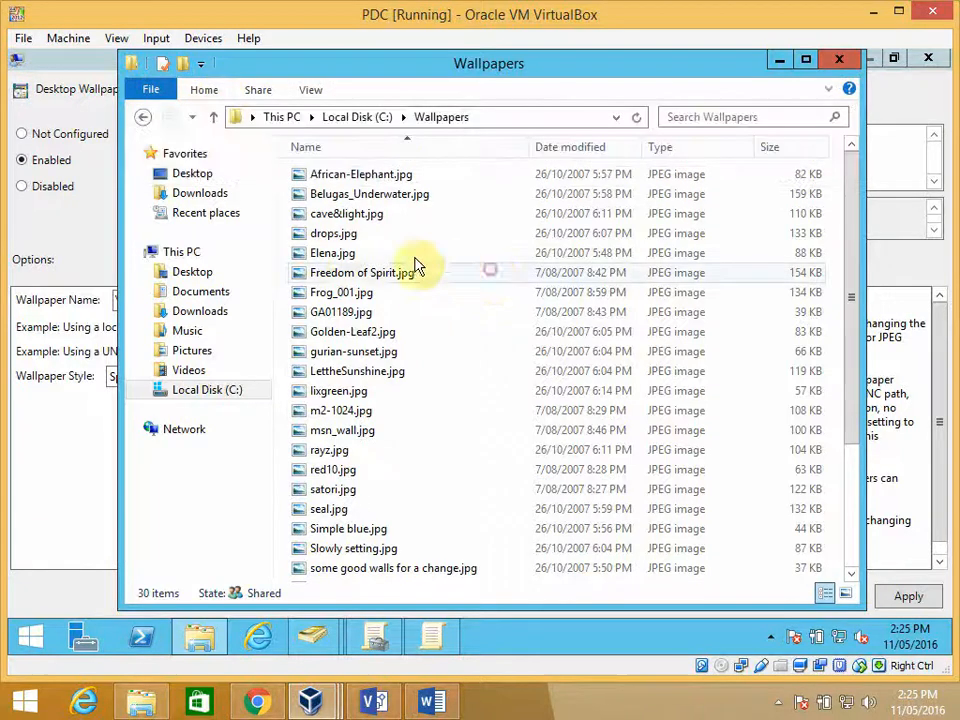
{"action": "left_click", "coordinate": [337, 256]}
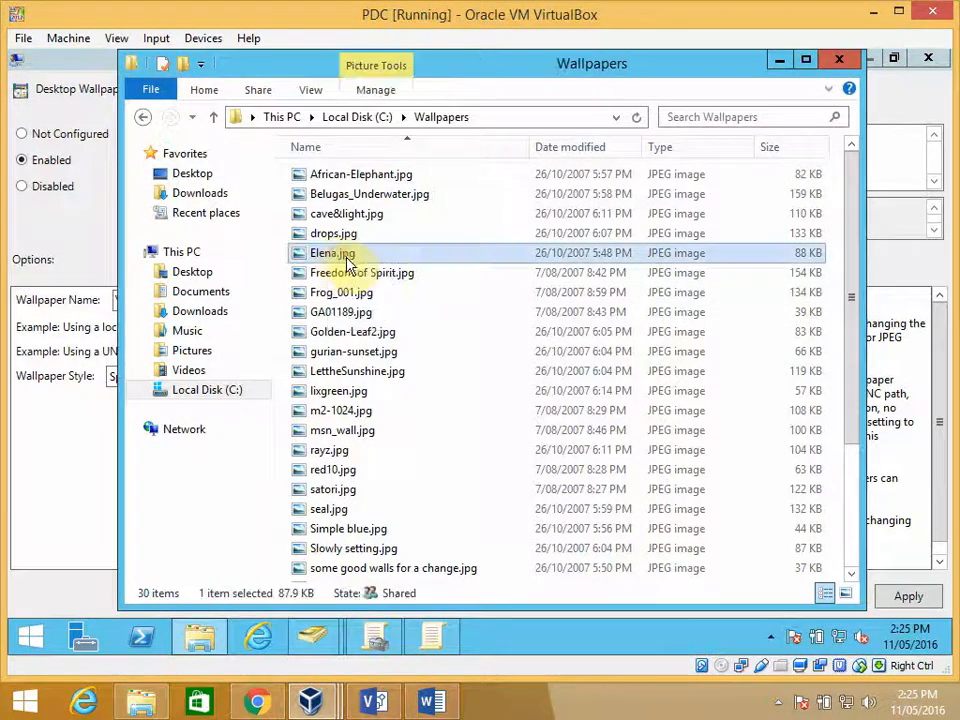
{"action": "left_click", "coordinate": [350, 257]}
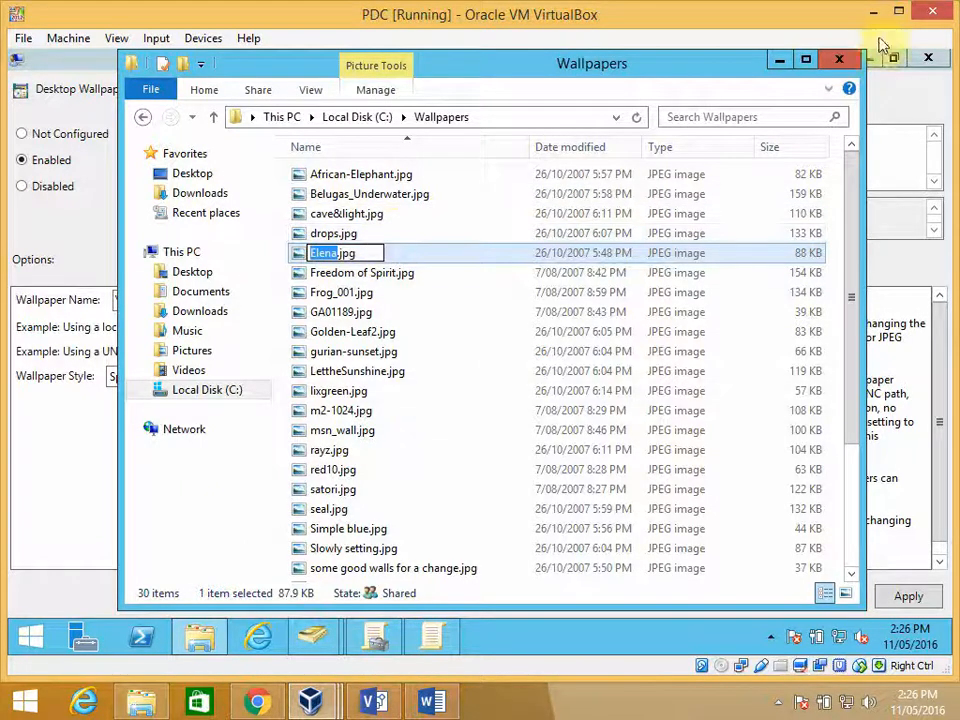
{"action": "left_click", "coordinate": [780, 60]}
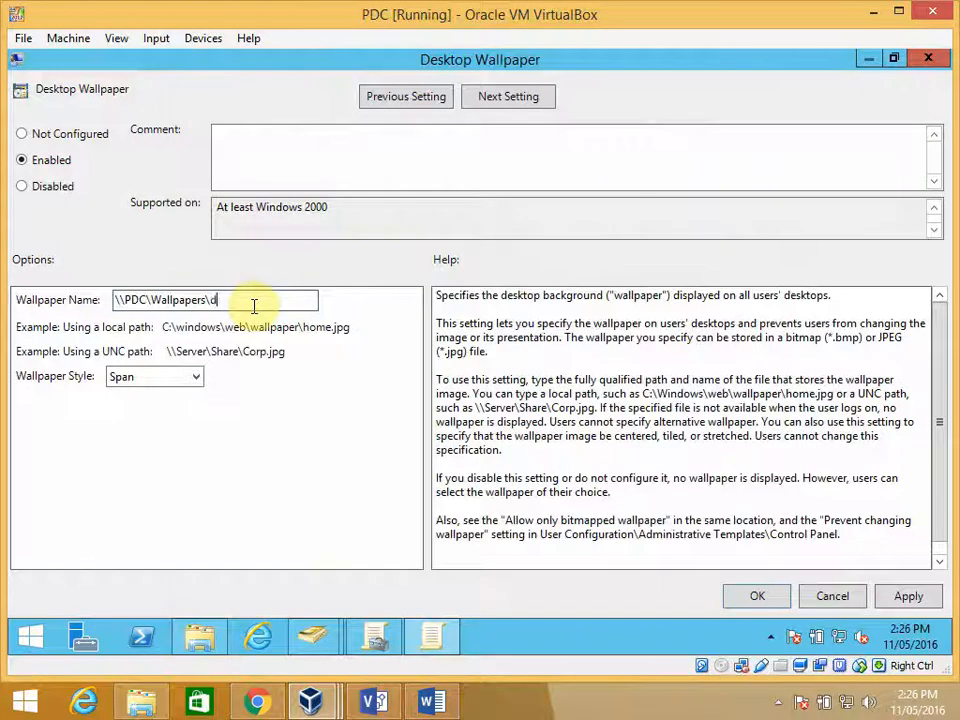
- Complete the wallpaper name as \\PDC\Wallpapers\drops.jpg and set the wallpaper style to Stretch
{"action": "type", "text": "drops.jpg"}
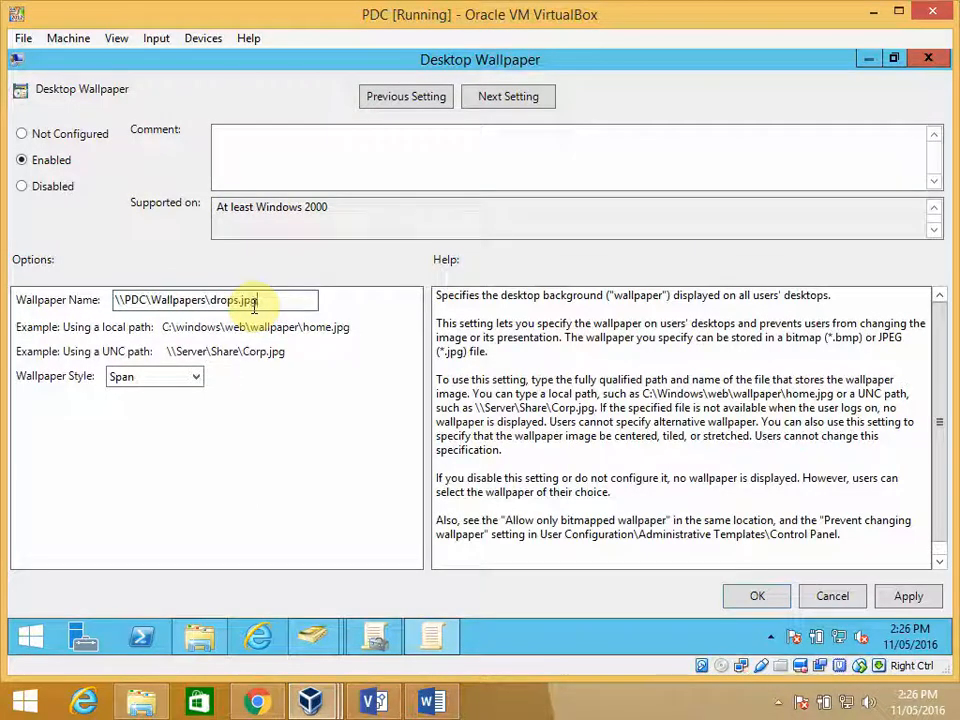
{"action": "left_click", "coordinate": [199, 384]}
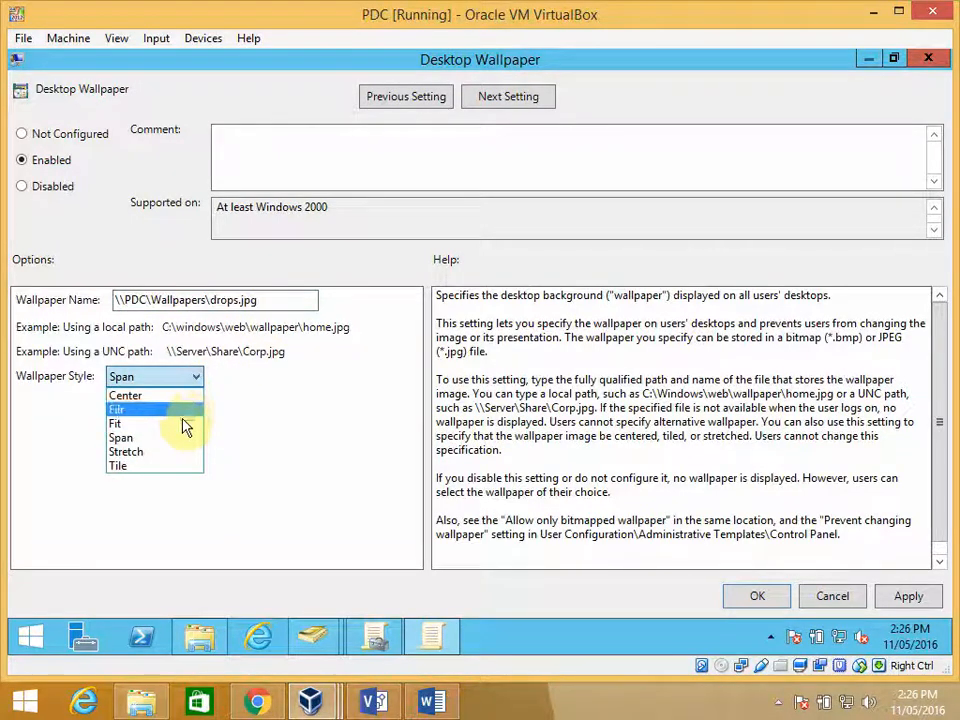
{"action": "left_click", "coordinate": [188, 452]}
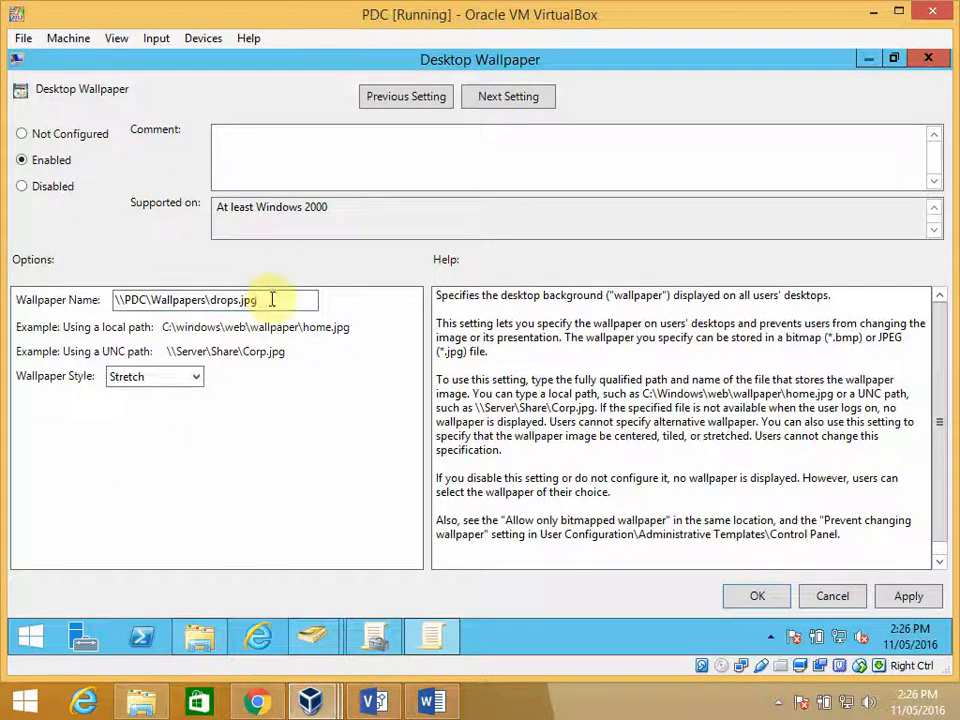
- Test the wallpaper path \\PDC\Wallpapers\drops.jpg by copying it into the Run dialog and opening the image, and close the image
{"action": "left_click_drag", "start_coordinate": [271, 299], "coordinate": [111, 304]}
{"action": "key", "text": "ctrl+c"}
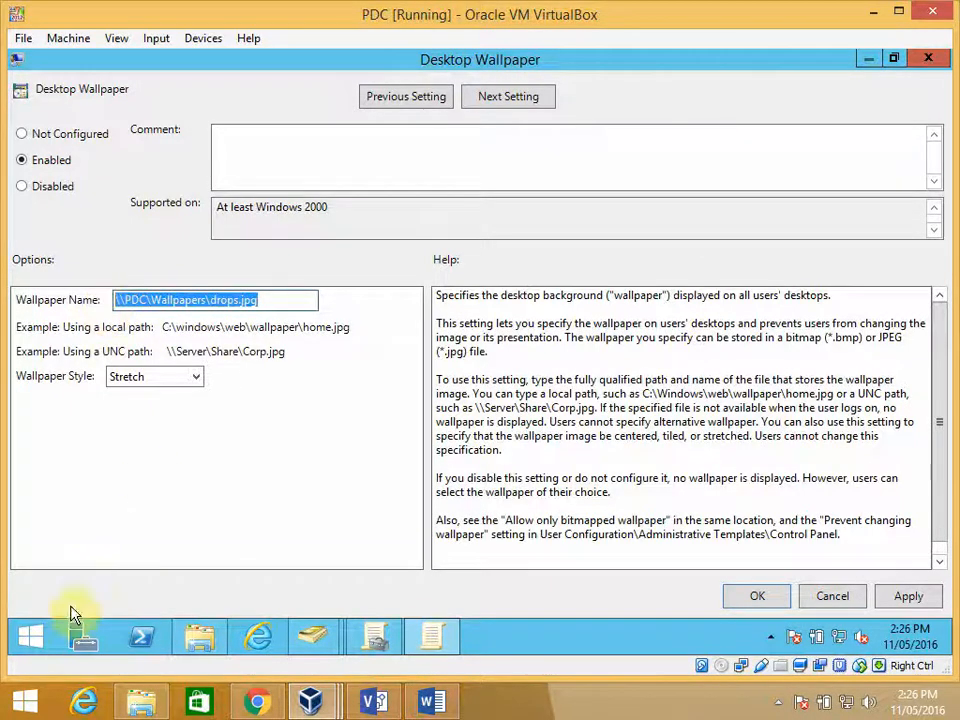
{"action": "right_click", "coordinate": [36, 638]}
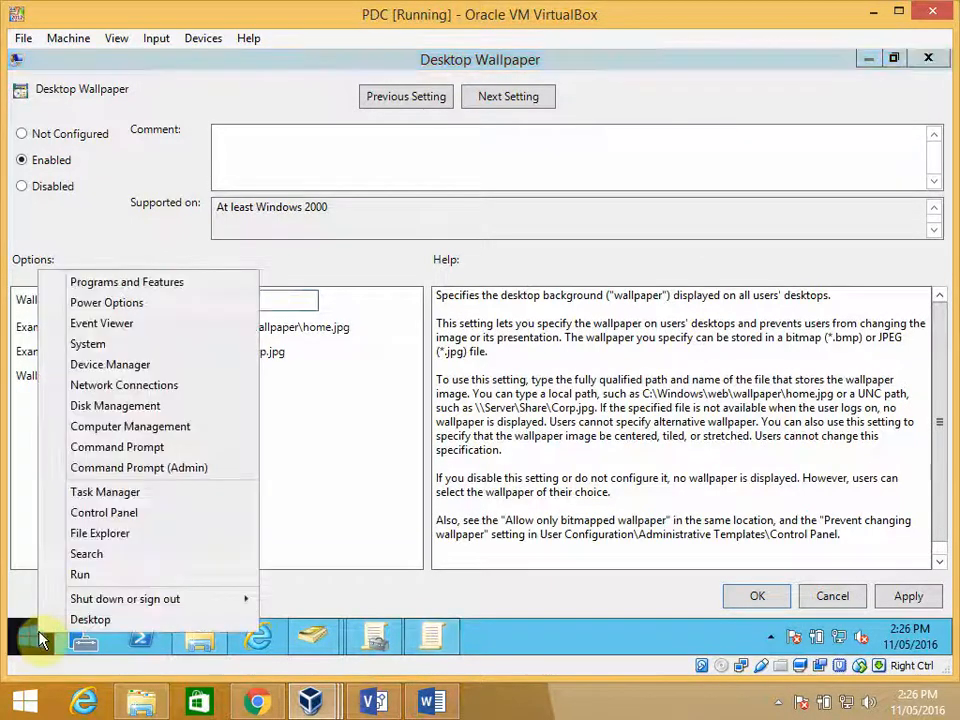
{"action": "left_click", "coordinate": [84, 577]}
{"action": "key", "text": "ctrl+v"}
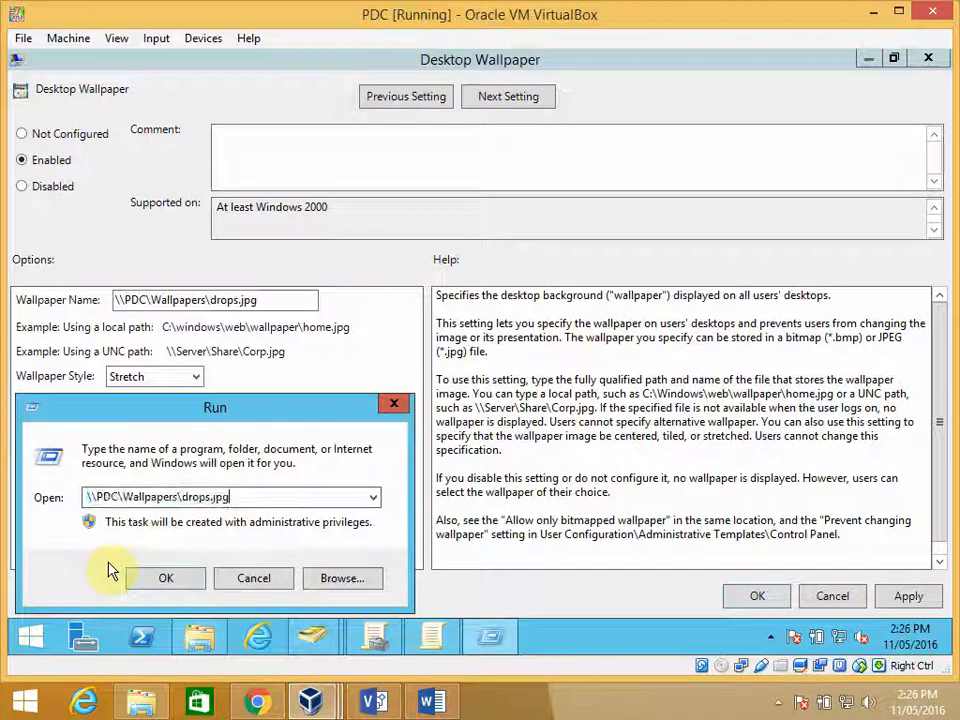
{"action": "left_click", "coordinate": [168, 580]}
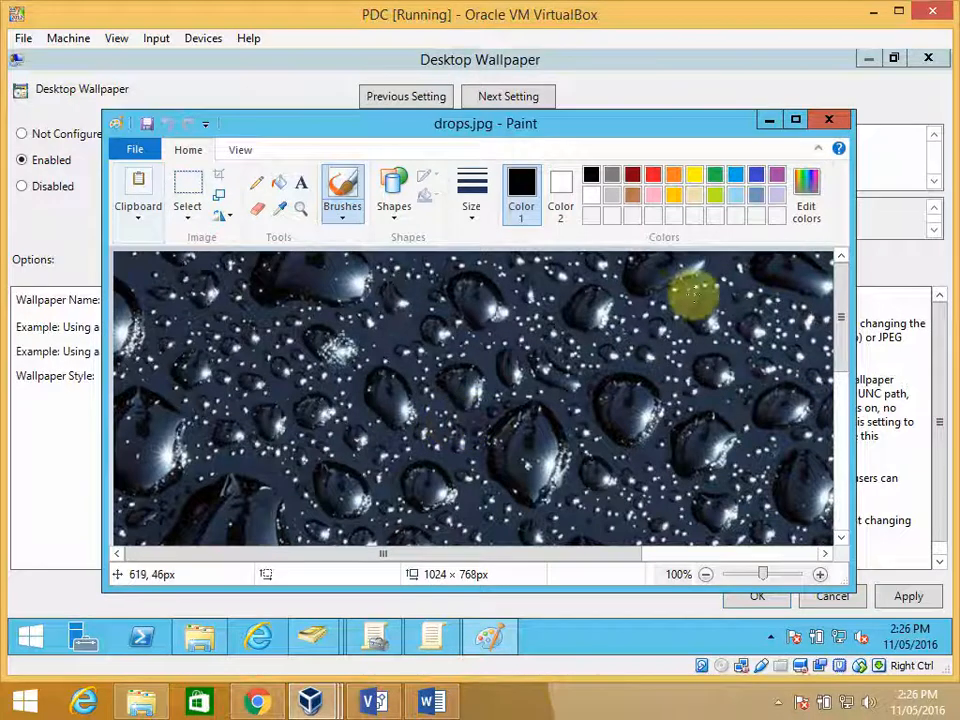
{"action": "left_click", "coordinate": [849, 119]}
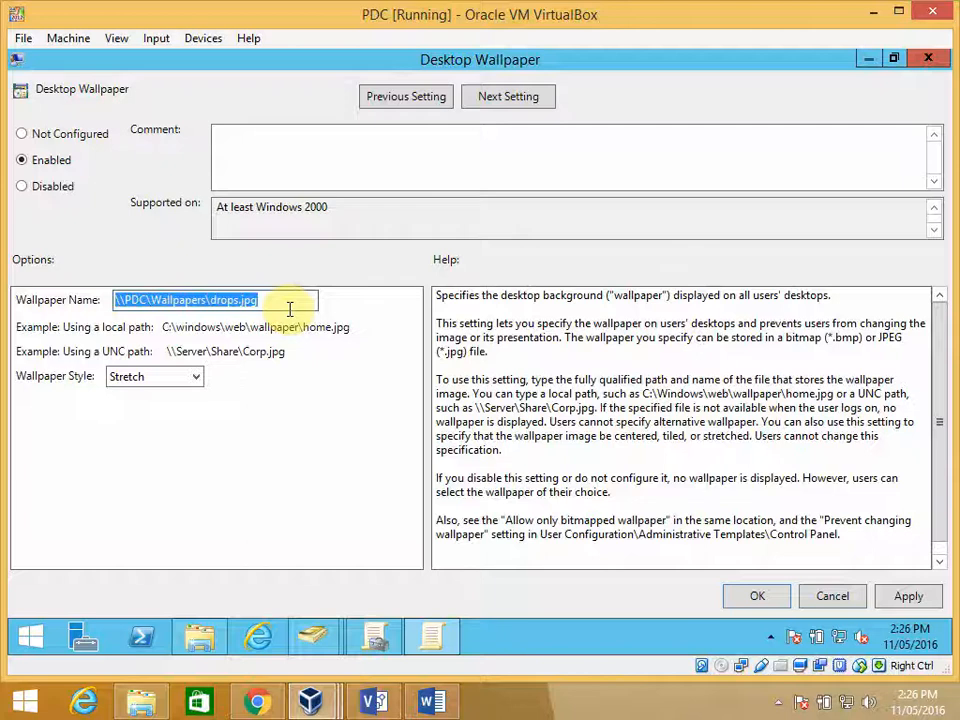
- Accept the Desktop Wallpaper policy settings and exit the Group Policy Management Editor
{"action": "left_click", "coordinate": [755, 596]}
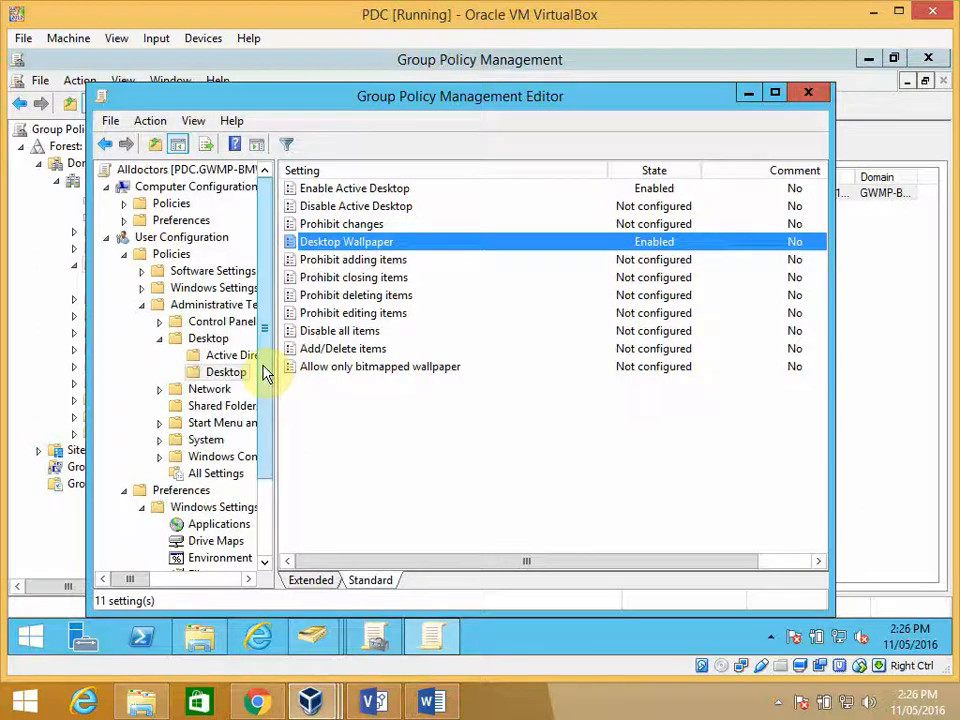
{"action": "left_click", "coordinate": [112, 121]}
{"action": "left_click", "coordinate": [131, 165]}
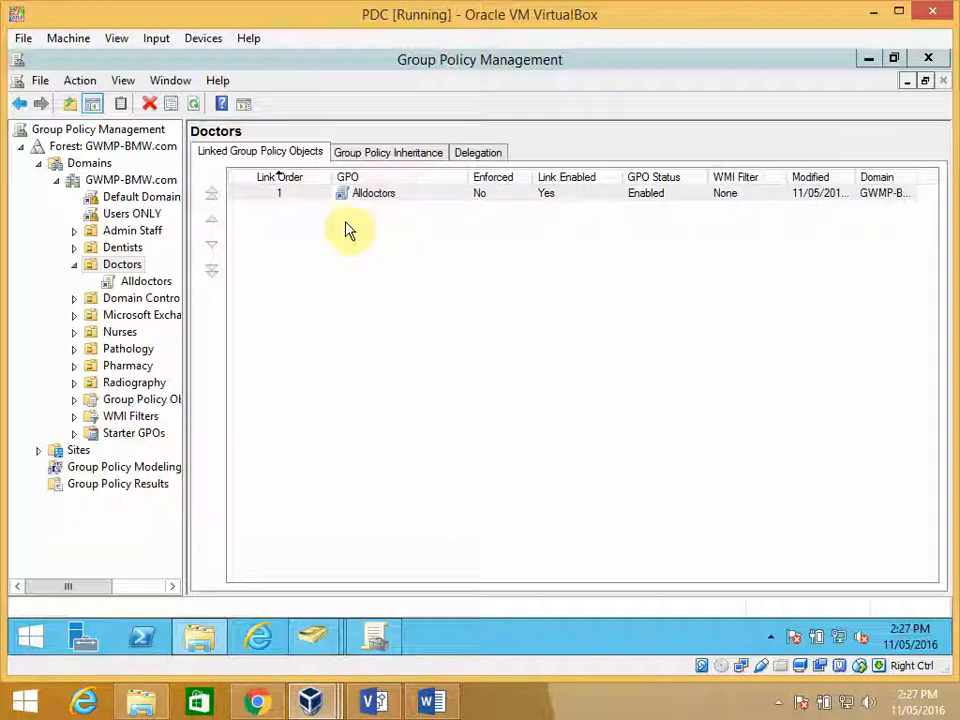
- Create a GPO named LaptopsONLY, without a source starter GPO, linked to the Doctors organizational unit
{"action": "right_click", "coordinate": [122, 265]}
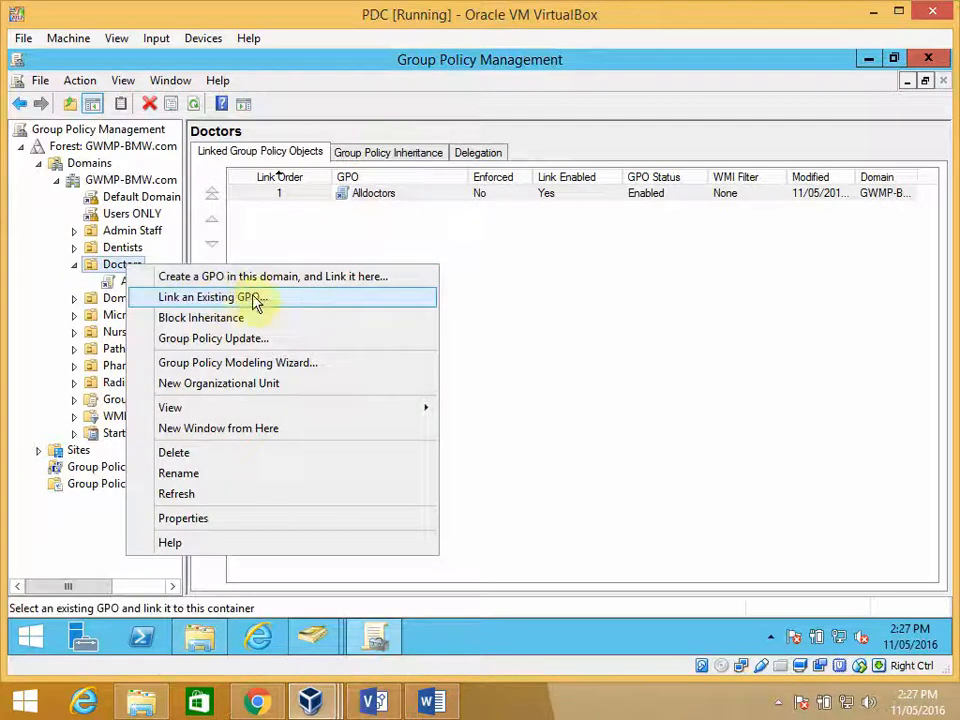
{"action": "left_click", "coordinate": [297, 277]}
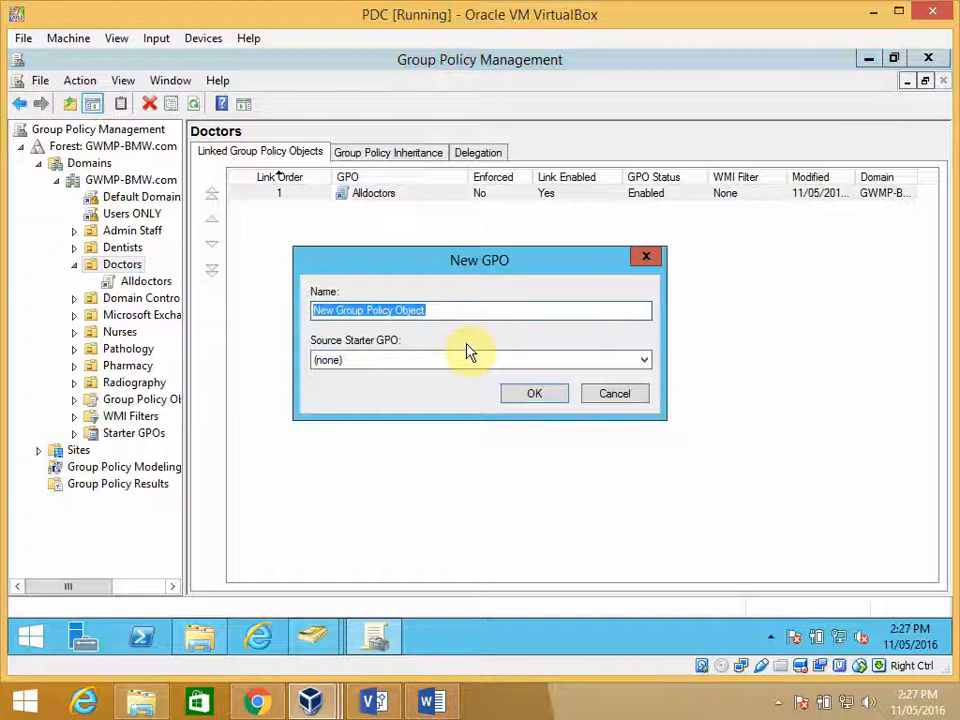
{"action": "type", "text": "LaptopsONLY"}
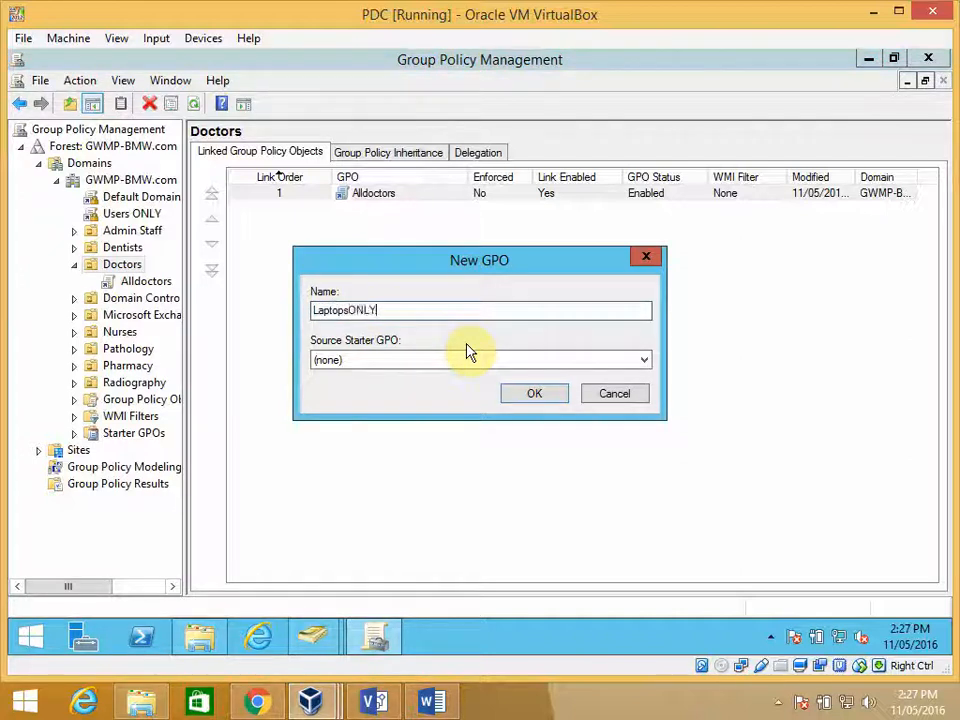
{"action": "left_click", "coordinate": [533, 396]}
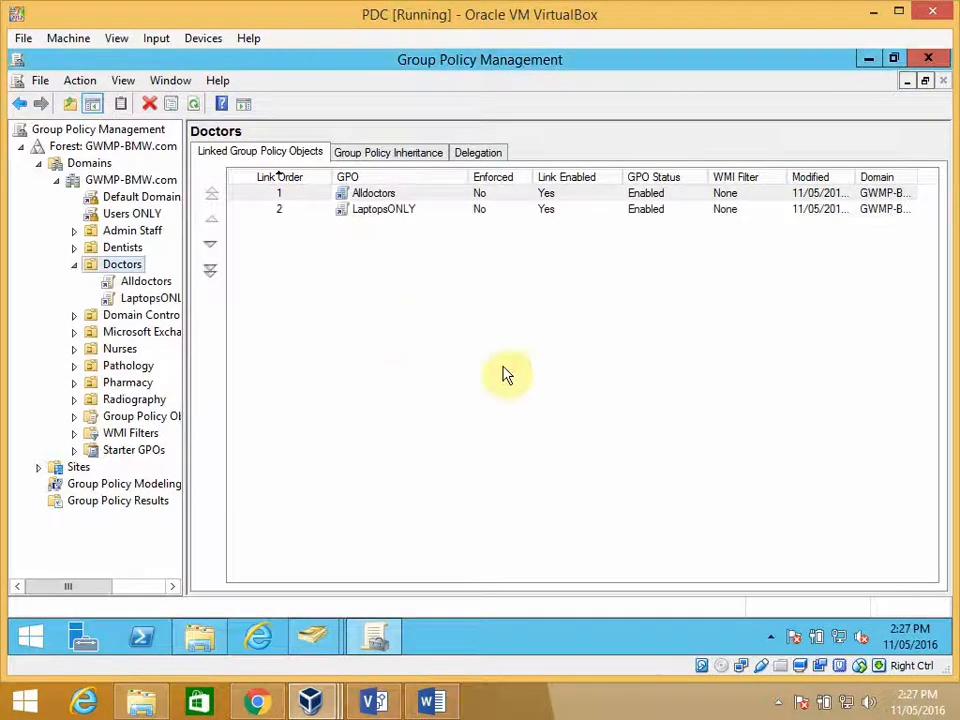
- Remove Authenticated Users from the security filtering of the LaptopsONLY GPO under Doctors
{"action": "left_click", "coordinate": [152, 280]}
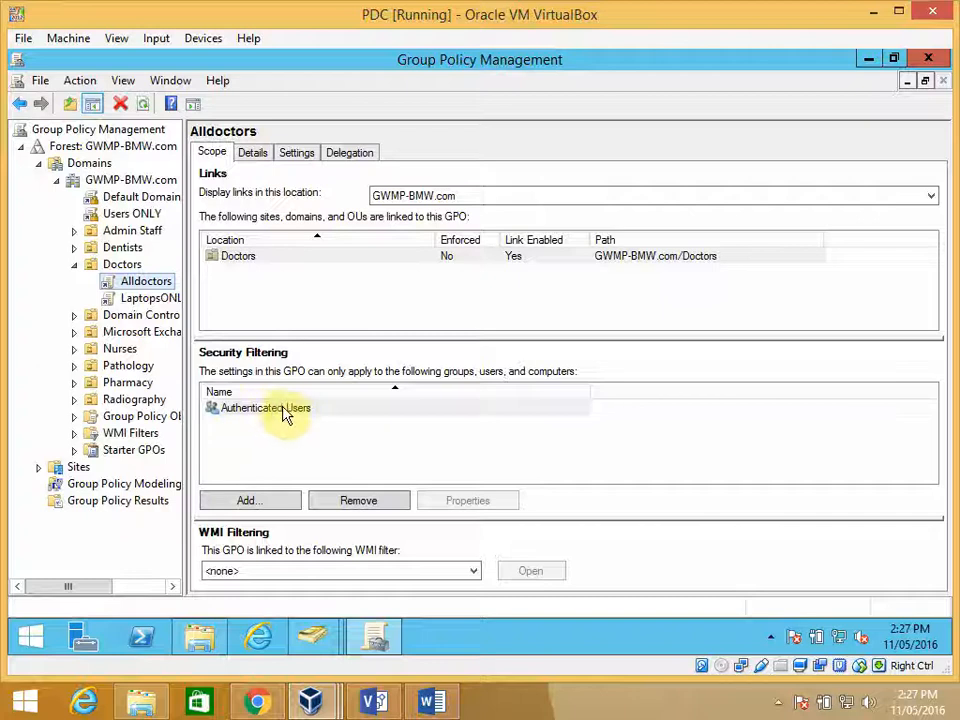
{"action": "left_click", "coordinate": [145, 300]}
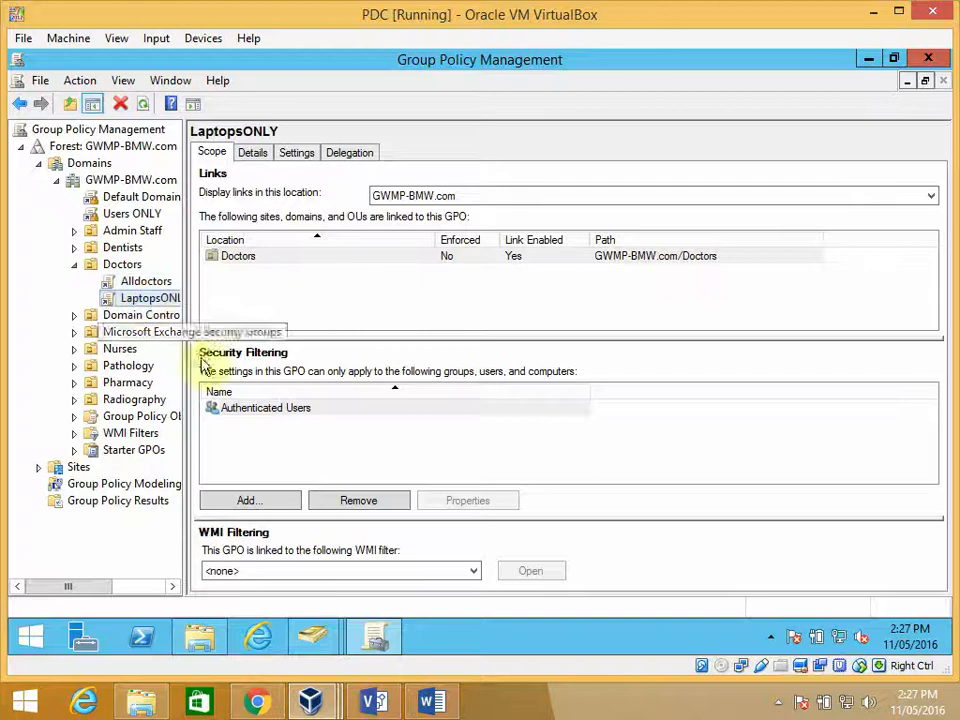
{"action": "left_click", "coordinate": [281, 413]}
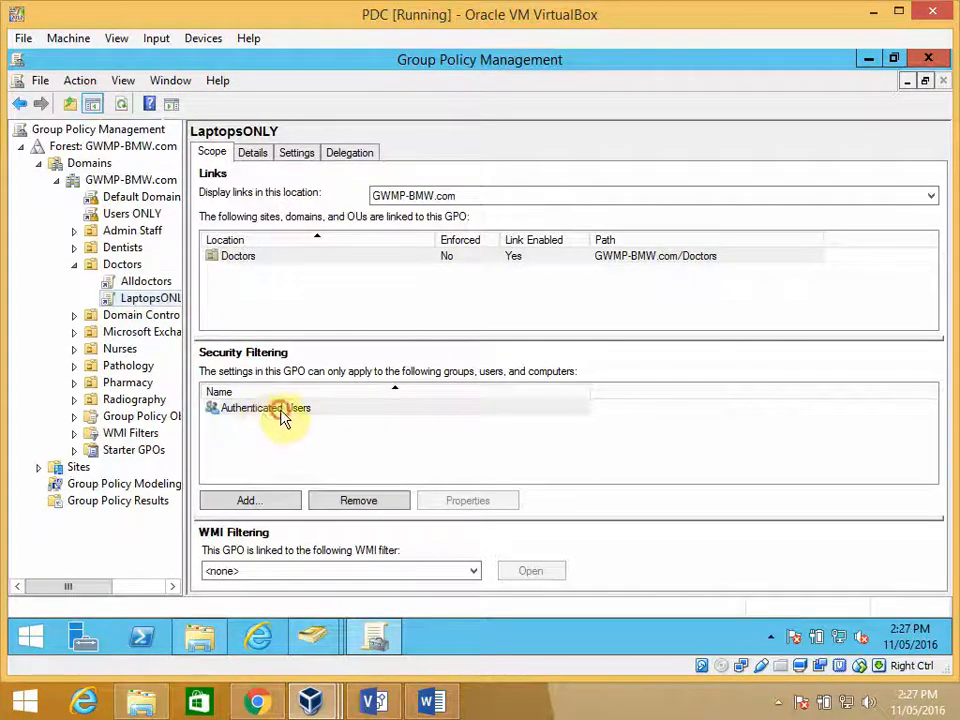
{"action": "left_click", "coordinate": [358, 500]}
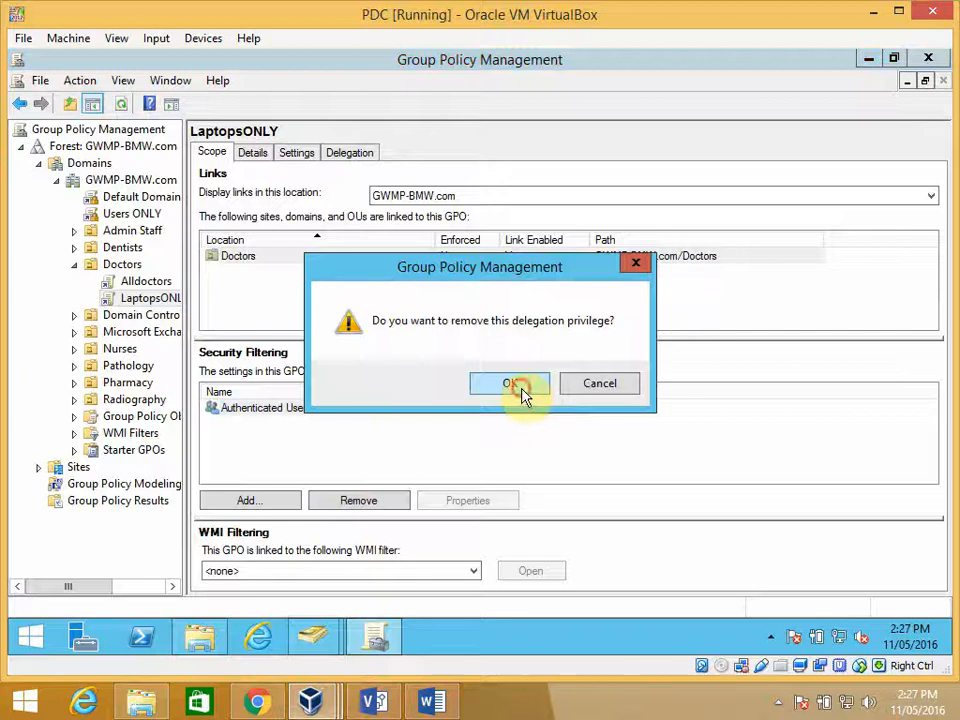
{"action": "left_click", "coordinate": [512, 385]}
- Add the Laptops group from the Doctors location to the security filtering of the LaptopsONLY GPO
{"action": "left_click", "coordinate": [265, 502]}
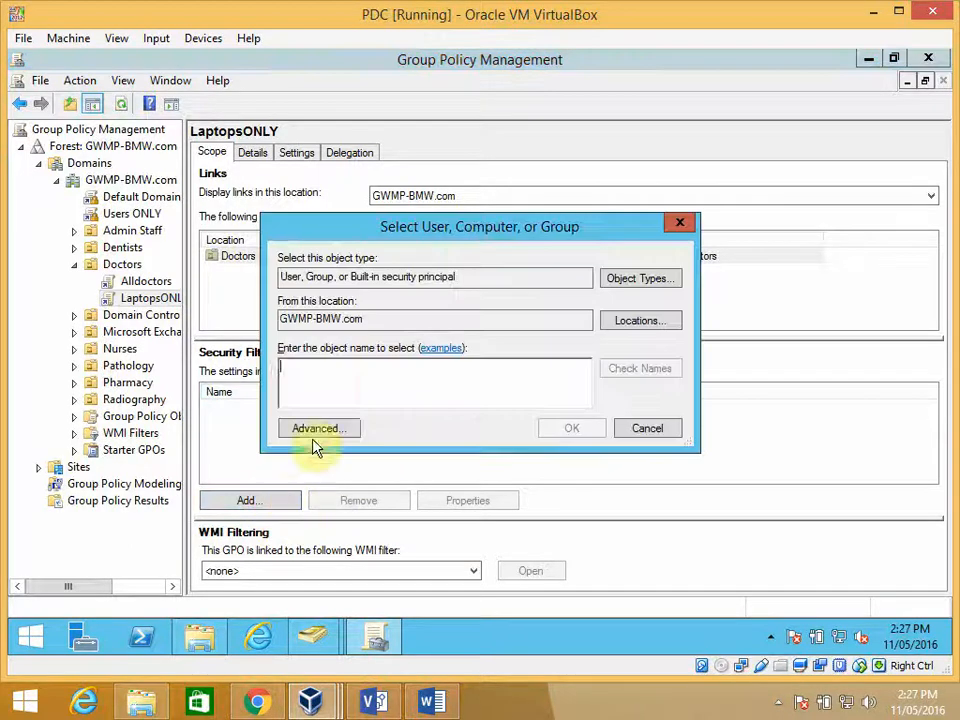
{"action": "left_click", "coordinate": [625, 330]}
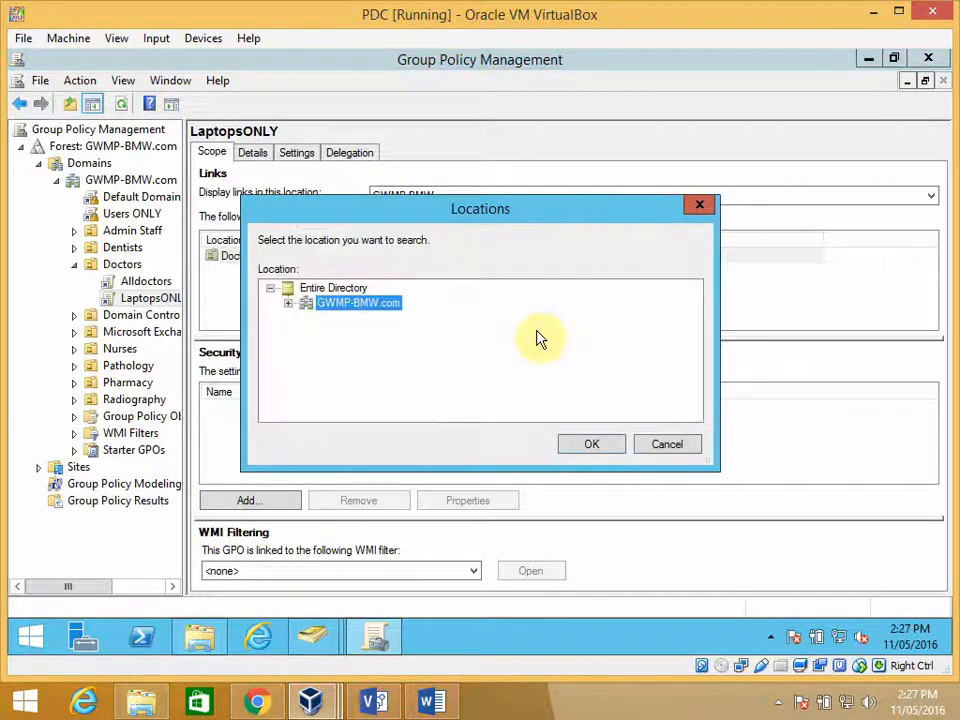
{"action": "left_click", "coordinate": [286, 303]}
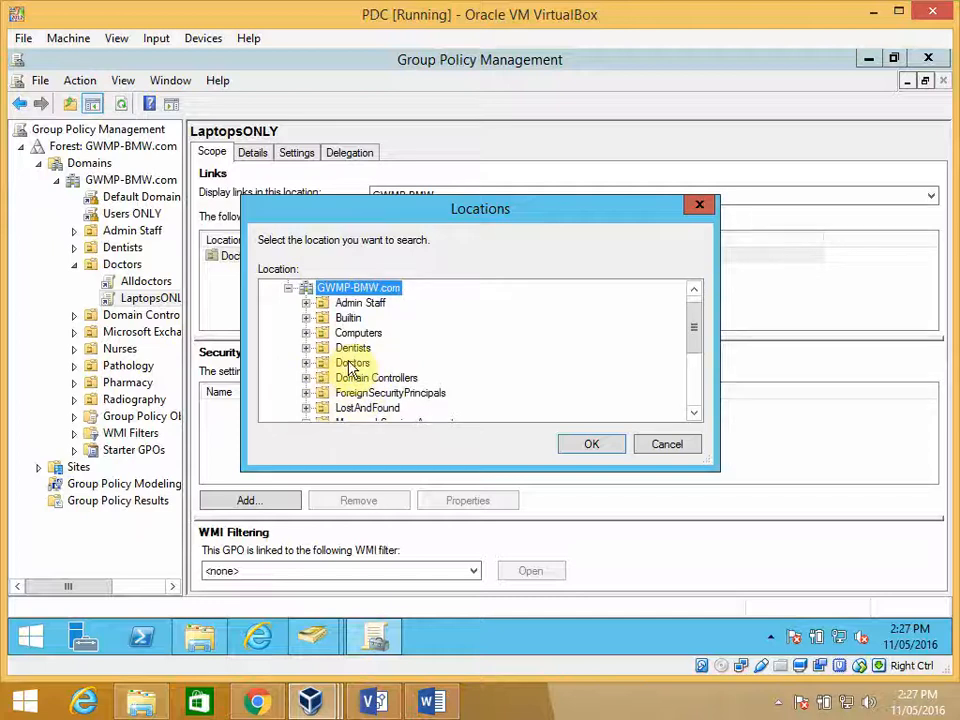
{"action": "left_click", "coordinate": [340, 365]}
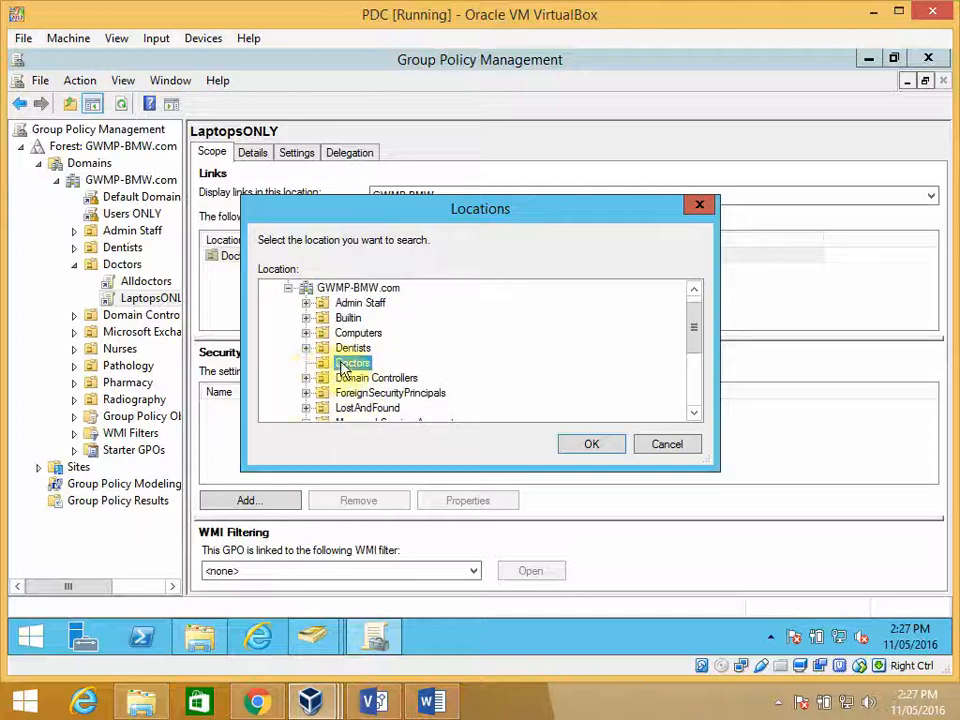
{"action": "left_click", "coordinate": [580, 444]}
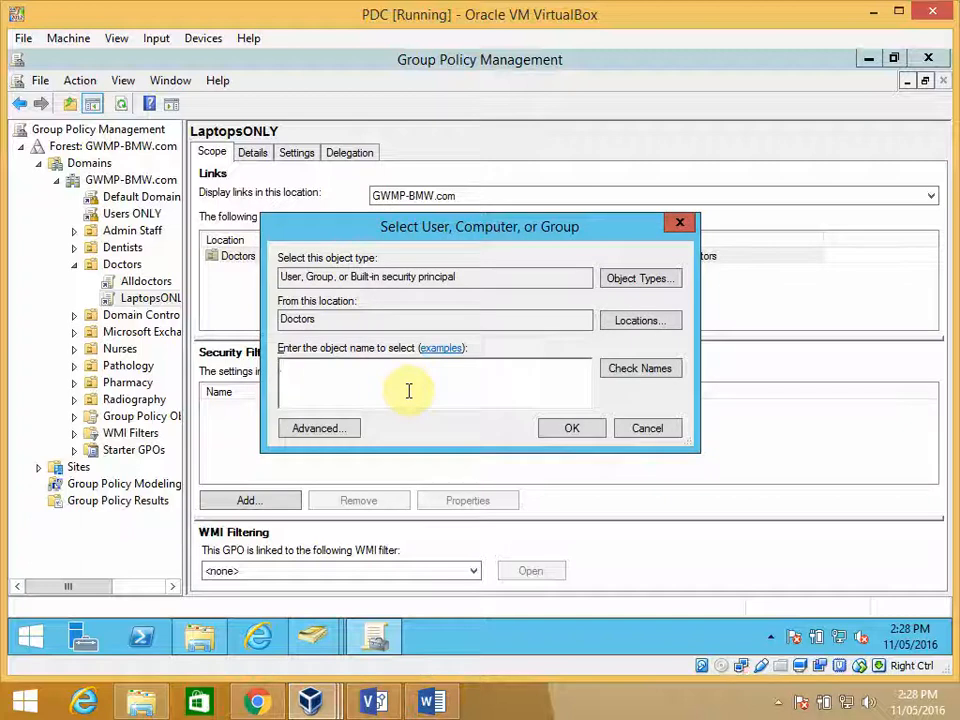
{"action": "left_click", "coordinate": [630, 370]}
{"action": "left_click", "coordinate": [562, 430]}
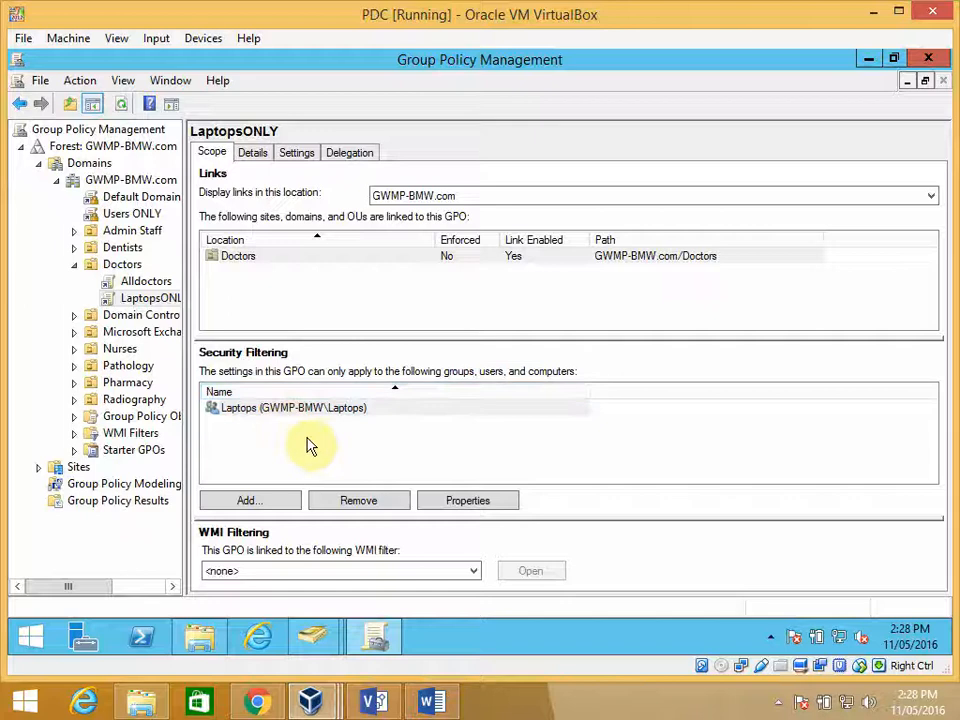
- Remove Authenticated Users from the security filtering of the Alldoctors GPO under Doctors
{"action": "left_click", "coordinate": [148, 284]}
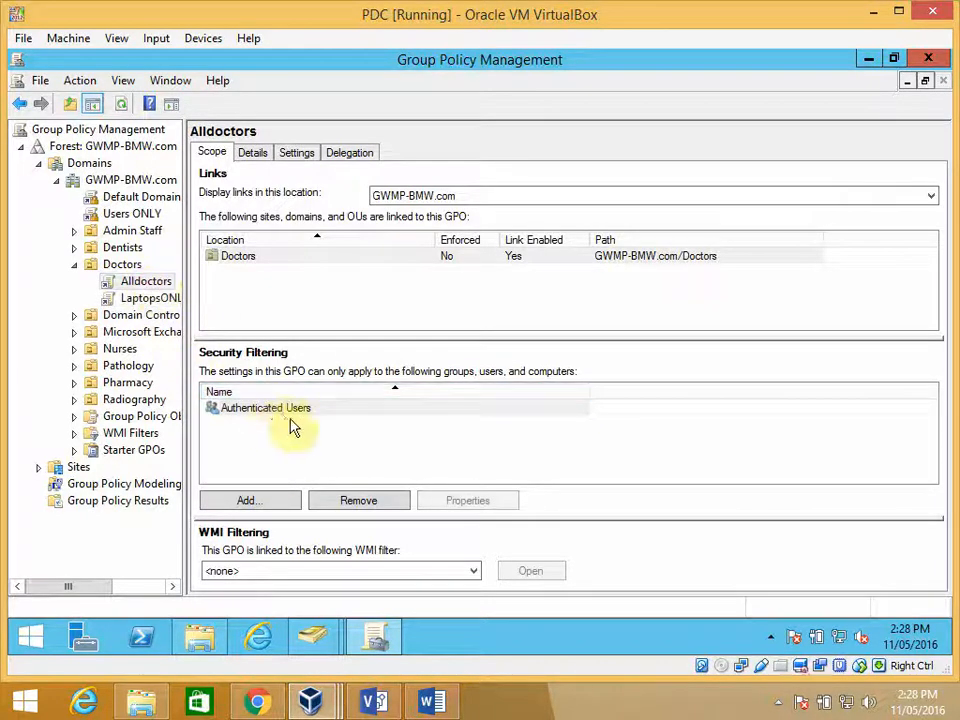
{"action": "left_click", "coordinate": [281, 413]}
{"action": "left_click", "coordinate": [294, 413]}
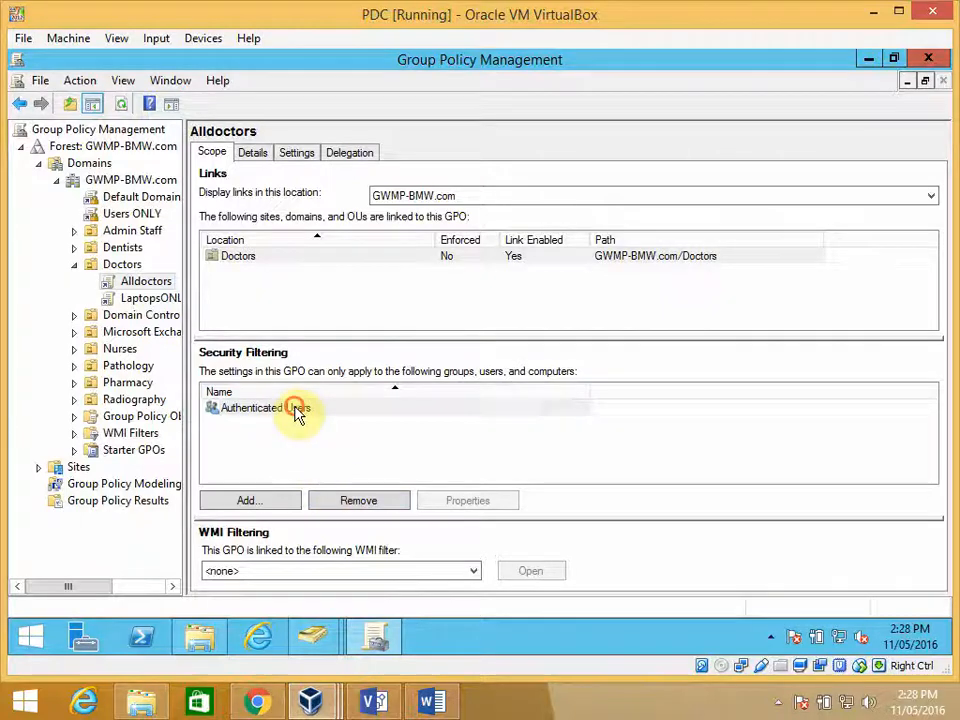
{"action": "left_click", "coordinate": [342, 499]}
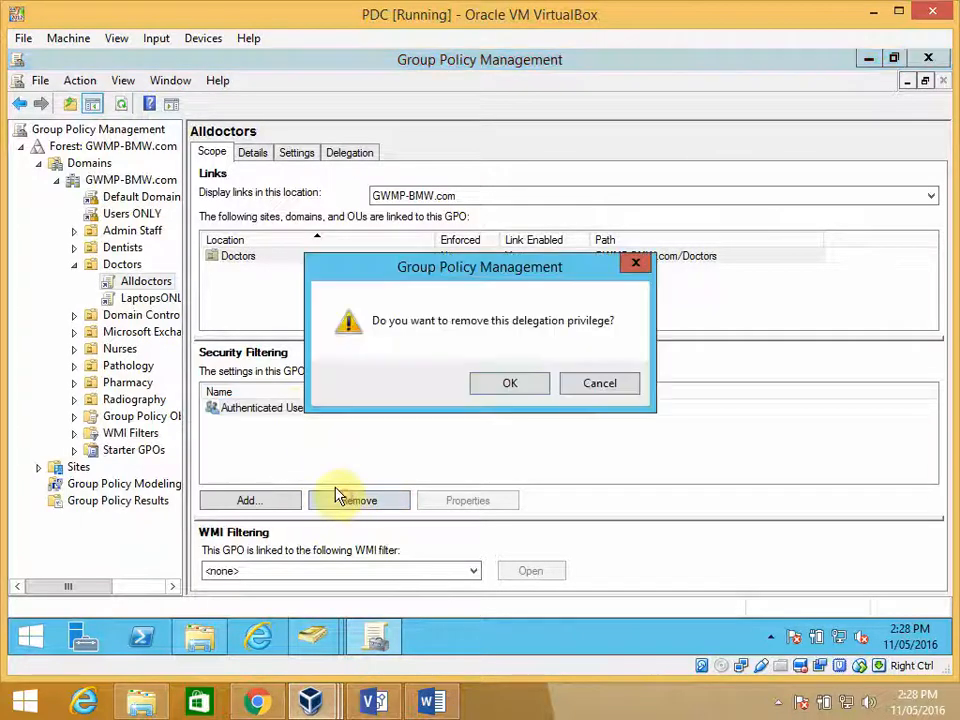
{"action": "left_click", "coordinate": [521, 389]}
- Add Authenticated Users back to the Alldoctors security filtering, using Doctors as the search location and checking the name "aut"
{"action": "left_click", "coordinate": [286, 500]}
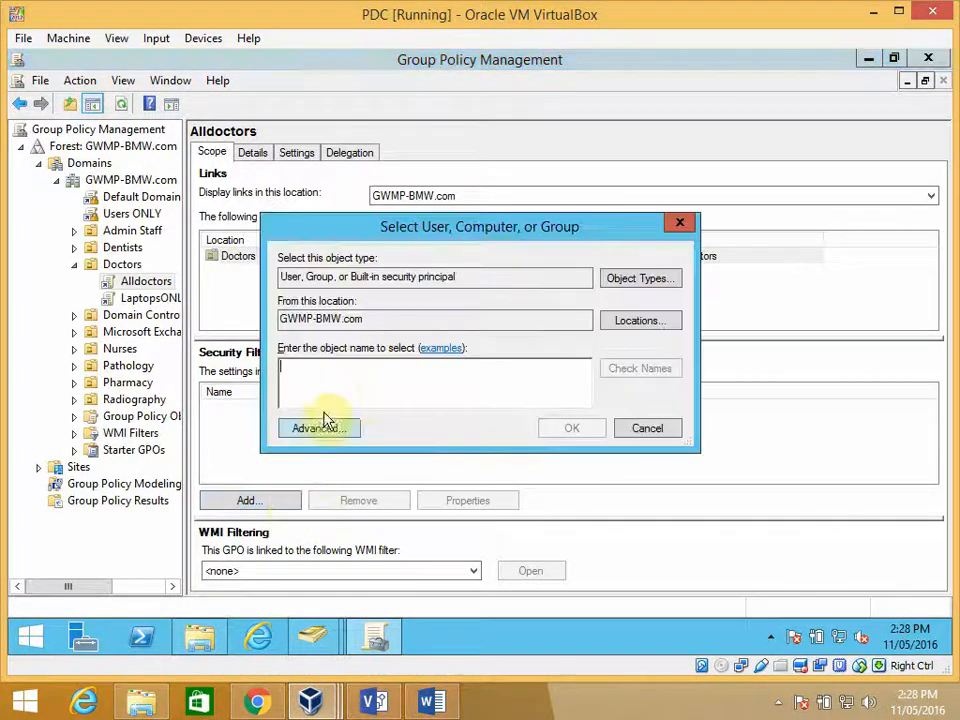
{"action": "left_click", "coordinate": [625, 325]}
{"action": "left_click", "coordinate": [289, 303]}
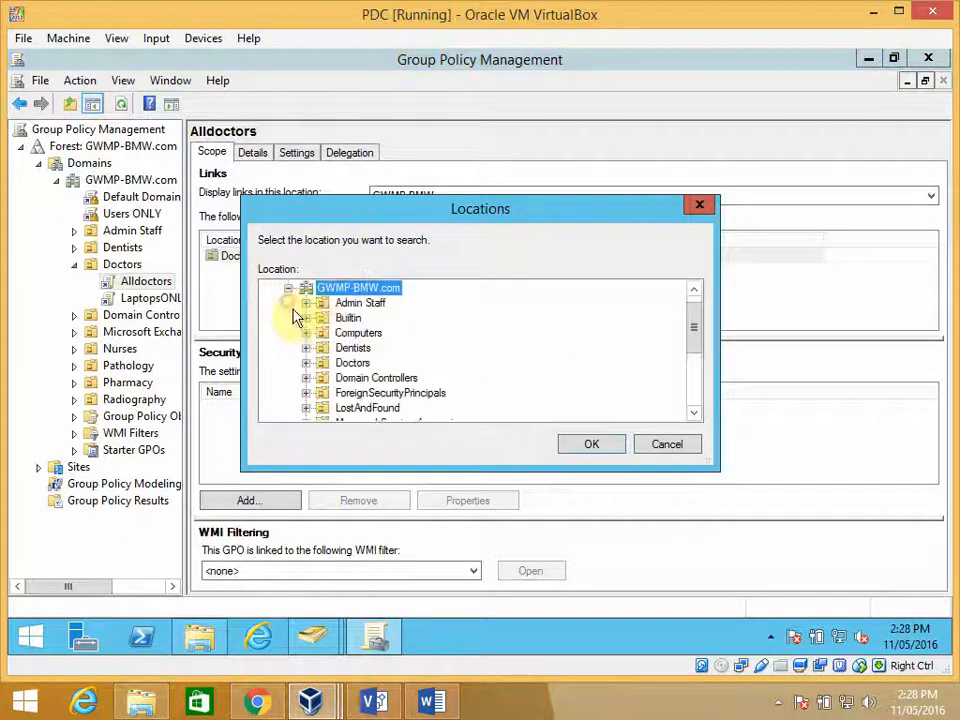
{"action": "left_click", "coordinate": [353, 364]}
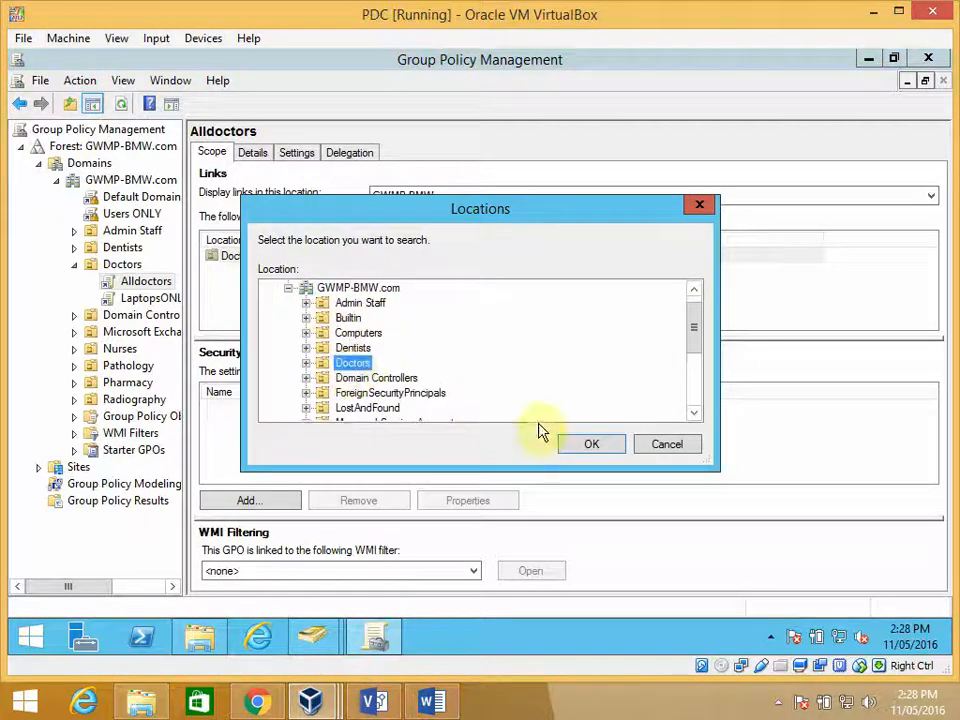
{"action": "left_click", "coordinate": [587, 445]}
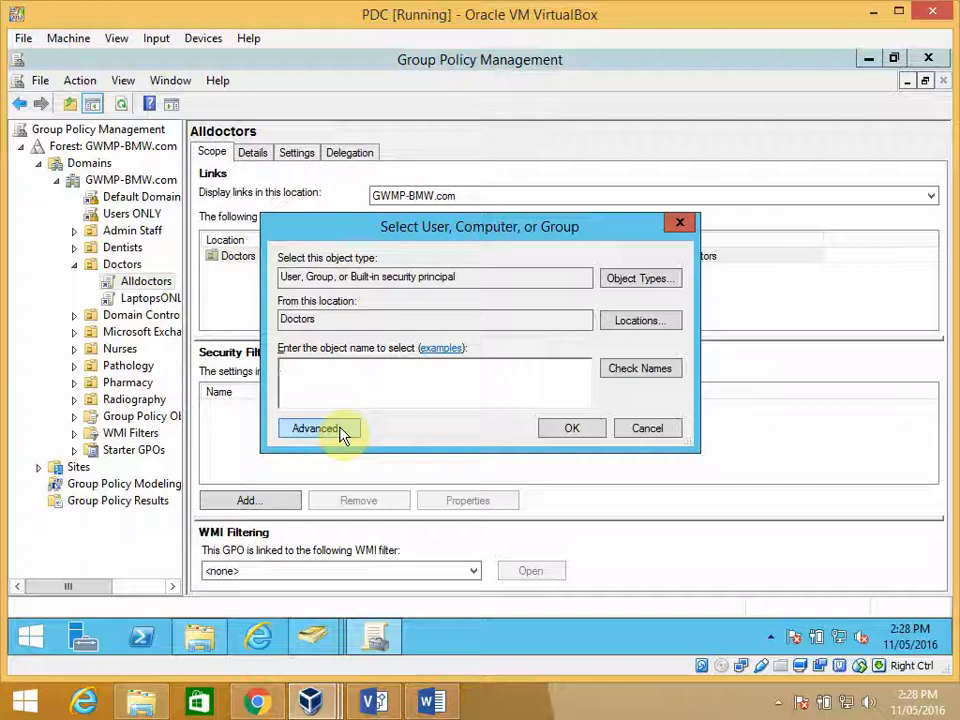
{"action": "type", "text": "aut"}
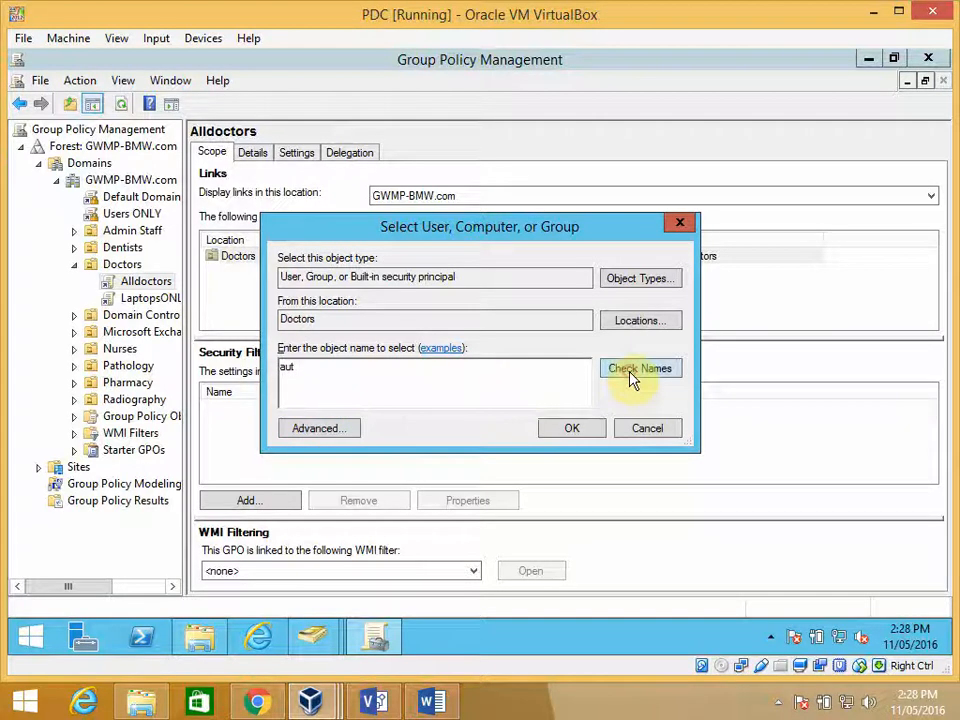
{"action": "left_click", "coordinate": [632, 378]}
{"action": "left_click", "coordinate": [569, 428]}
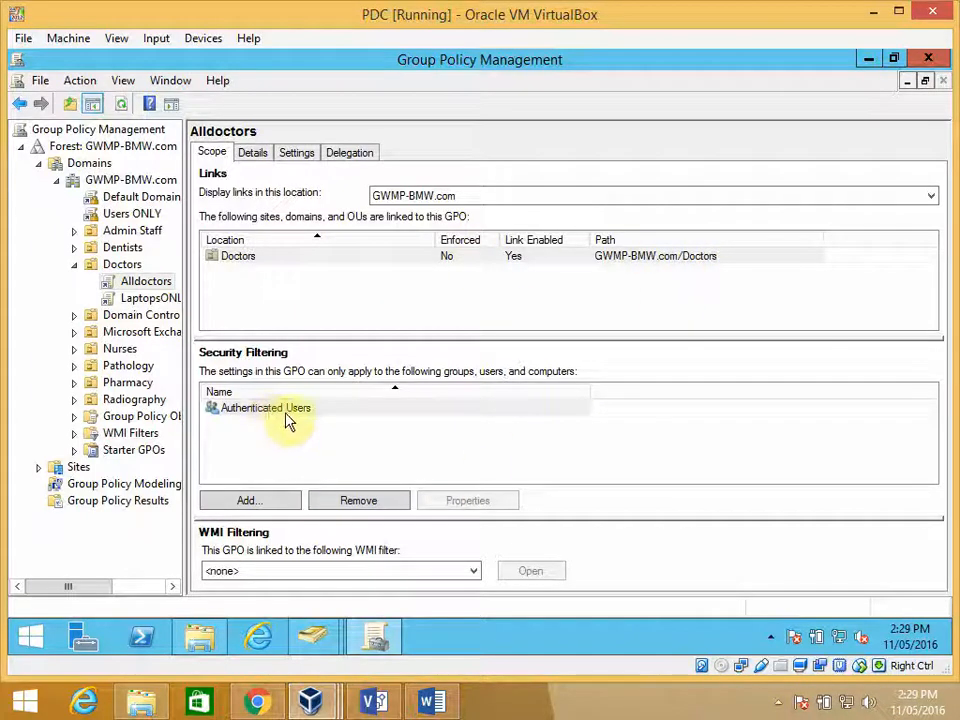
- Open the LaptopsONLY GPO for editing and show its Desktop > Desktop policies under the User Configuration Administrative Templates, with the editor maximized
{"action": "left_click", "coordinate": [137, 300]}
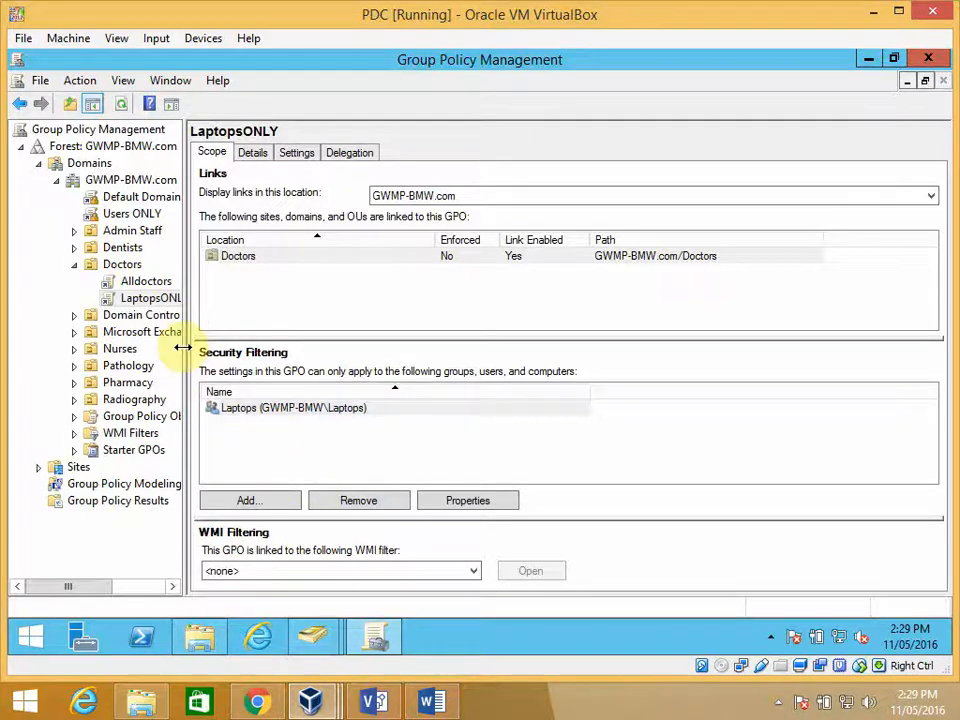
{"action": "right_click", "coordinate": [153, 300]}
{"action": "left_click", "coordinate": [199, 309]}
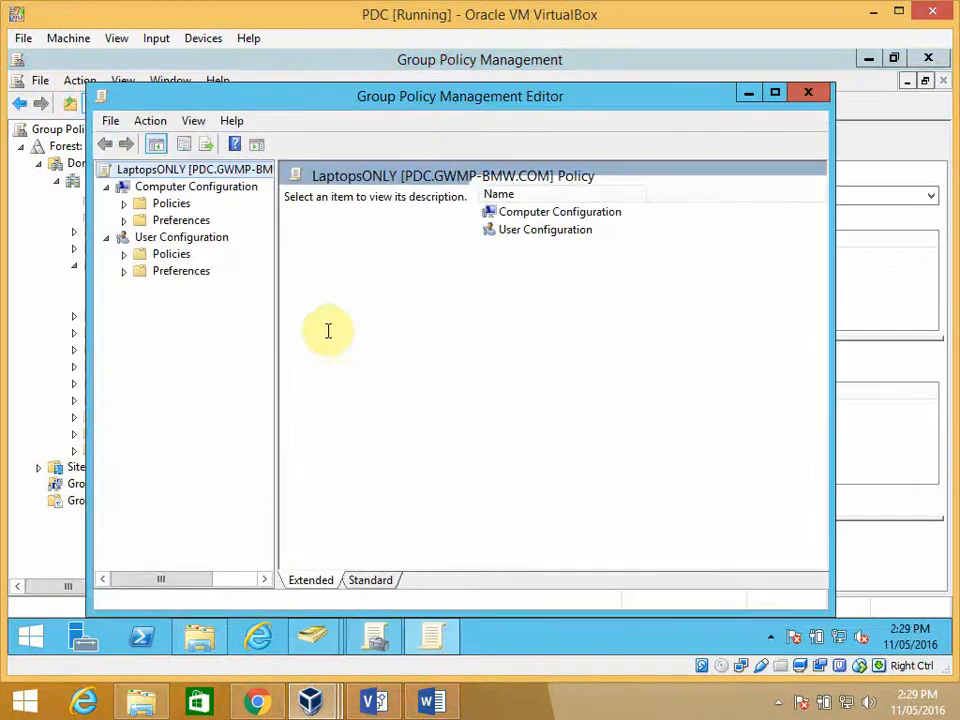
{"action": "left_click", "coordinate": [124, 255]}
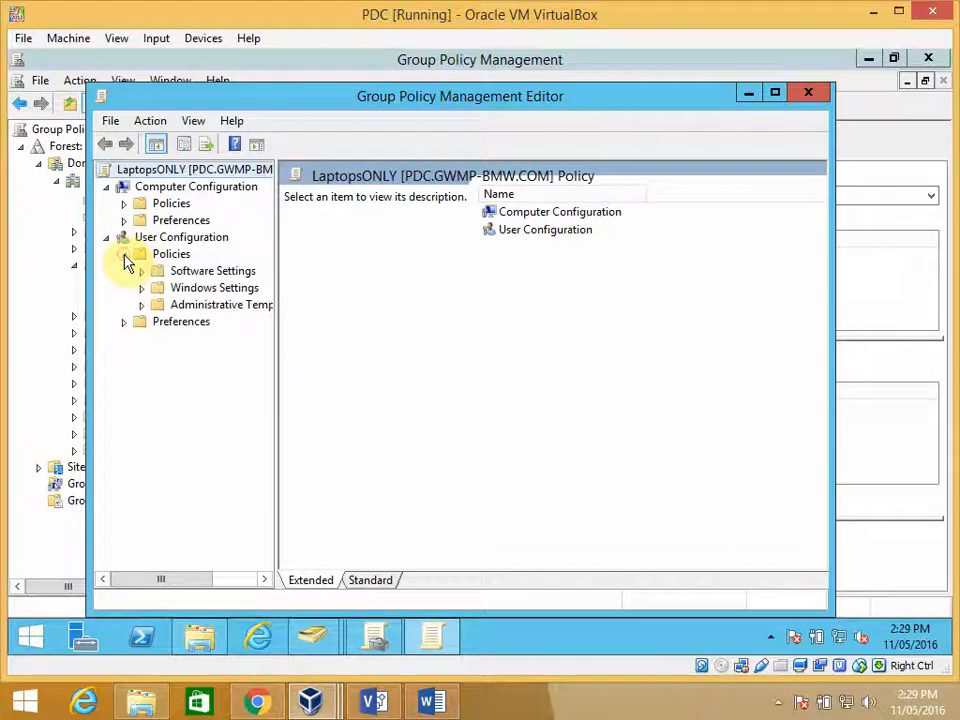
{"action": "left_click", "coordinate": [142, 305]}
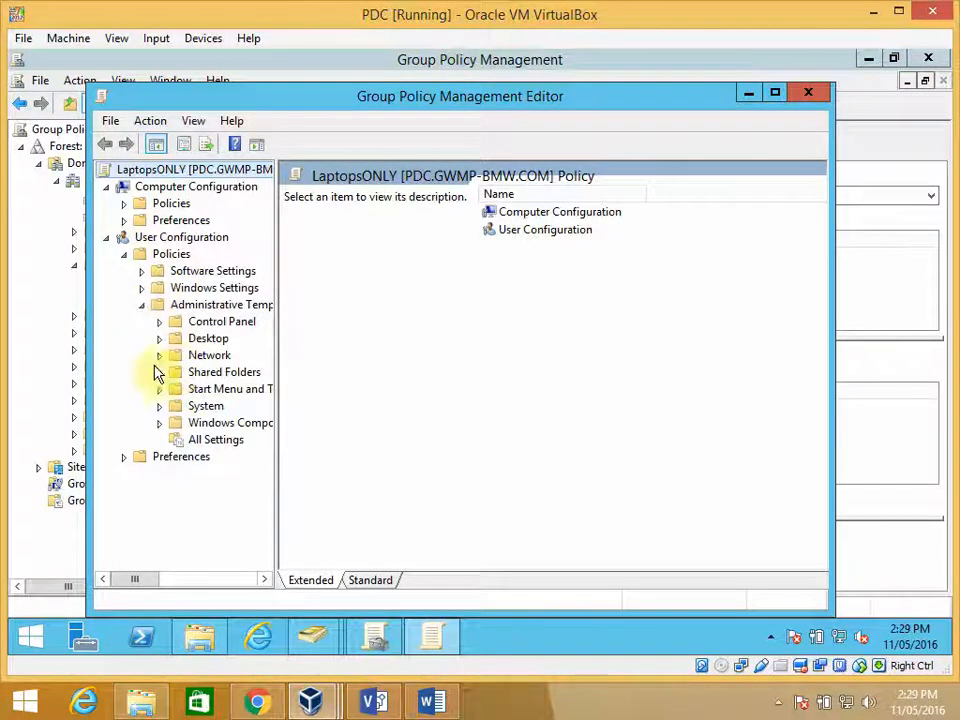
{"action": "left_click", "coordinate": [160, 341]}
{"action": "left_click", "coordinate": [225, 371]}
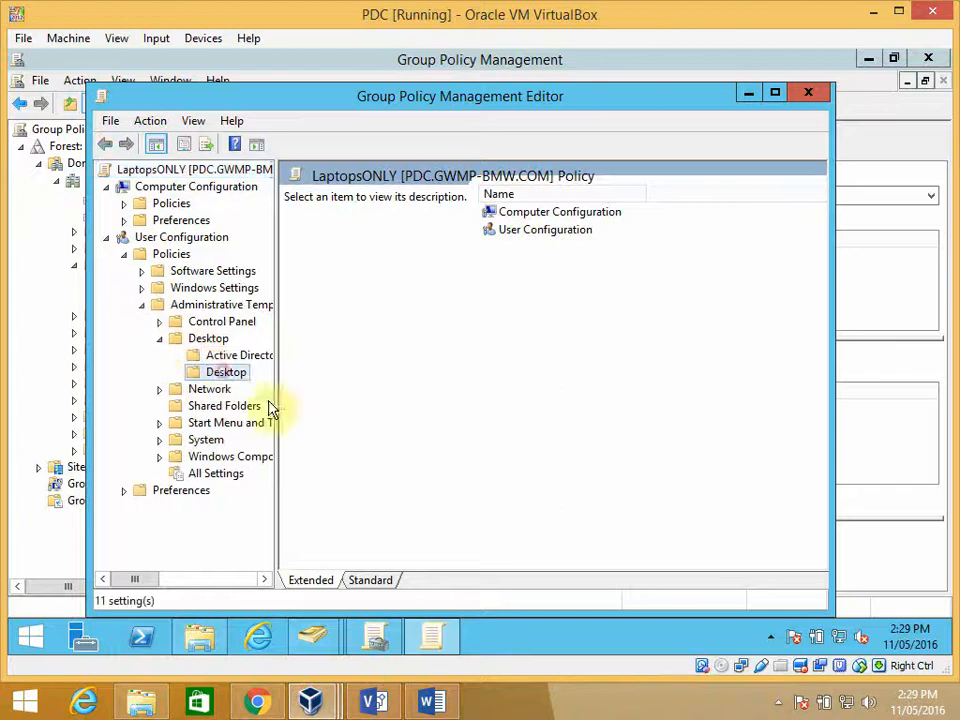
{"action": "left_click", "coordinate": [776, 94]}
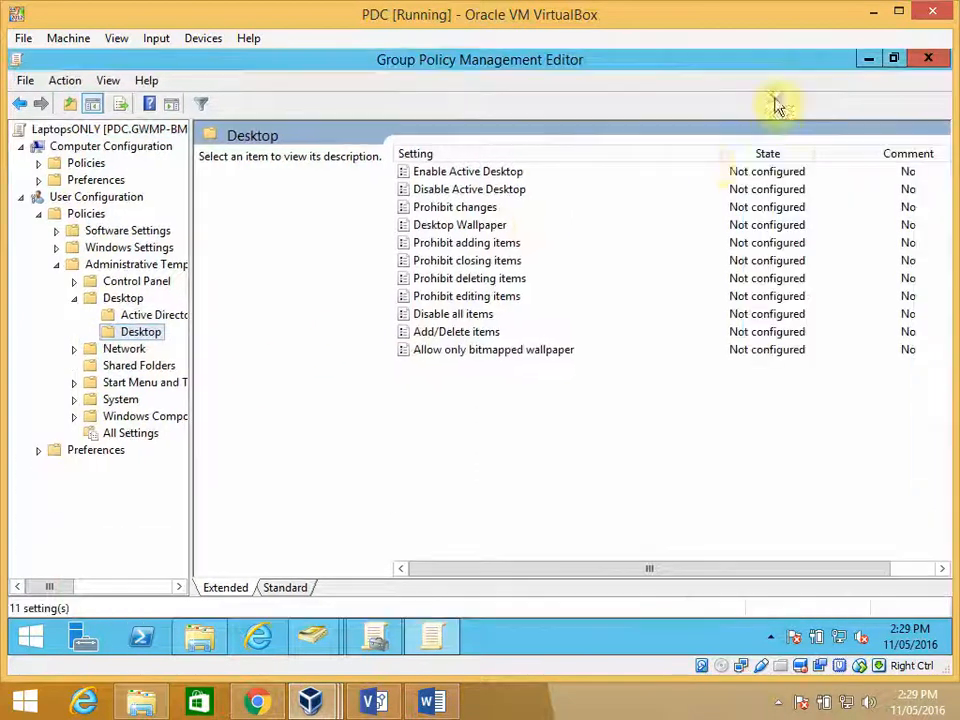
- Set the Enable Active Desktop policy of the LaptopsONLY GPO to Enabled and accept it
{"action": "double_click", "coordinate": [470, 178]}
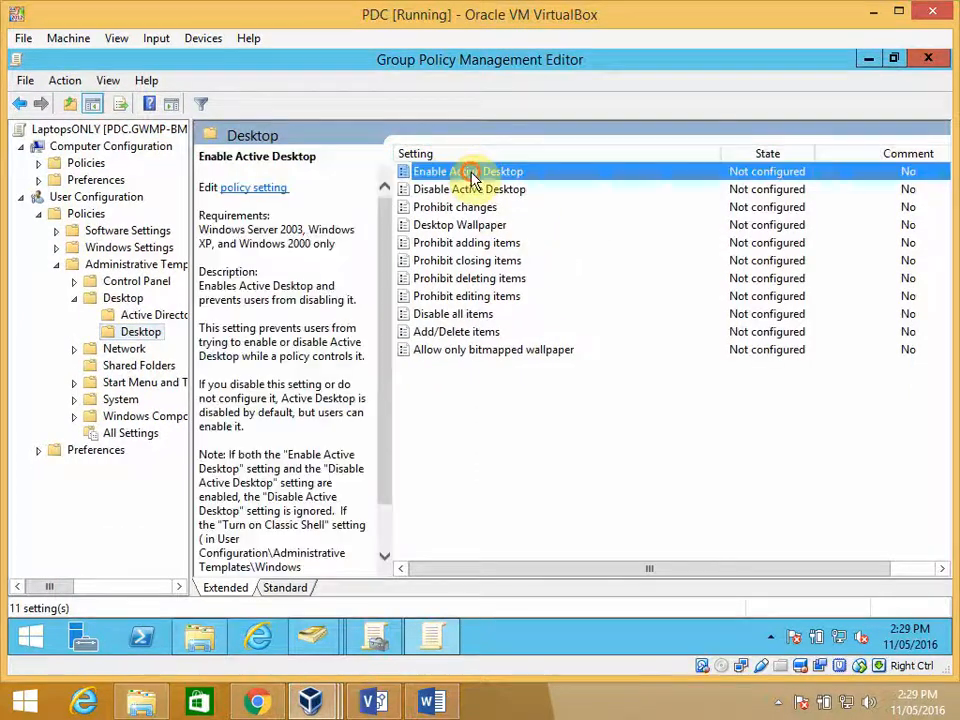
{"action": "left_click", "coordinate": [79, 172]}
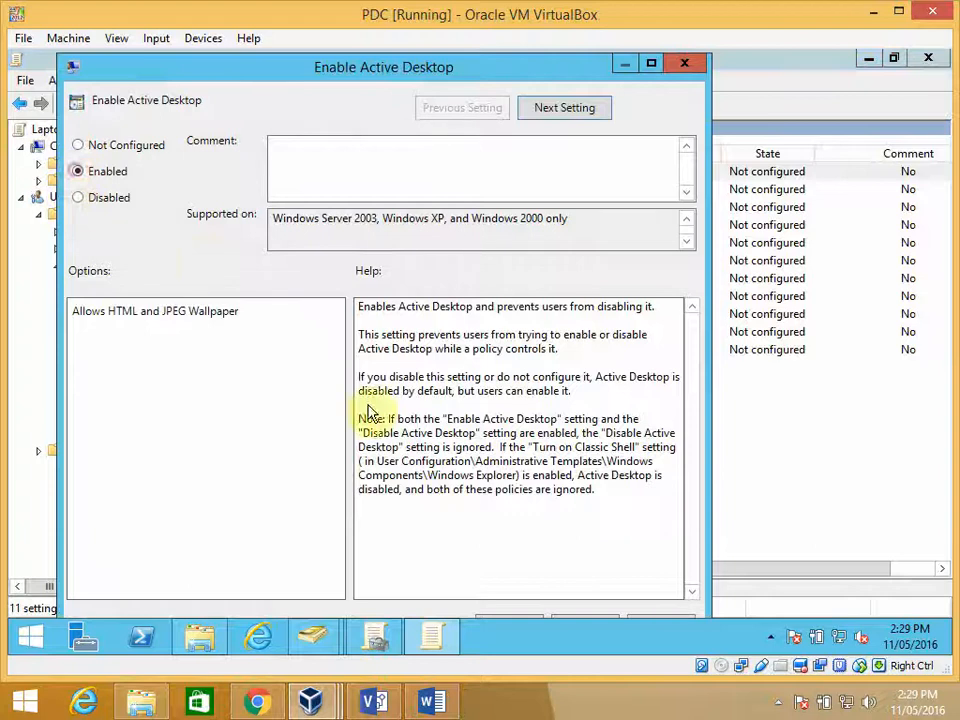
{"action": "left_click", "coordinate": [651, 63]}
{"action": "left_click", "coordinate": [757, 604]}
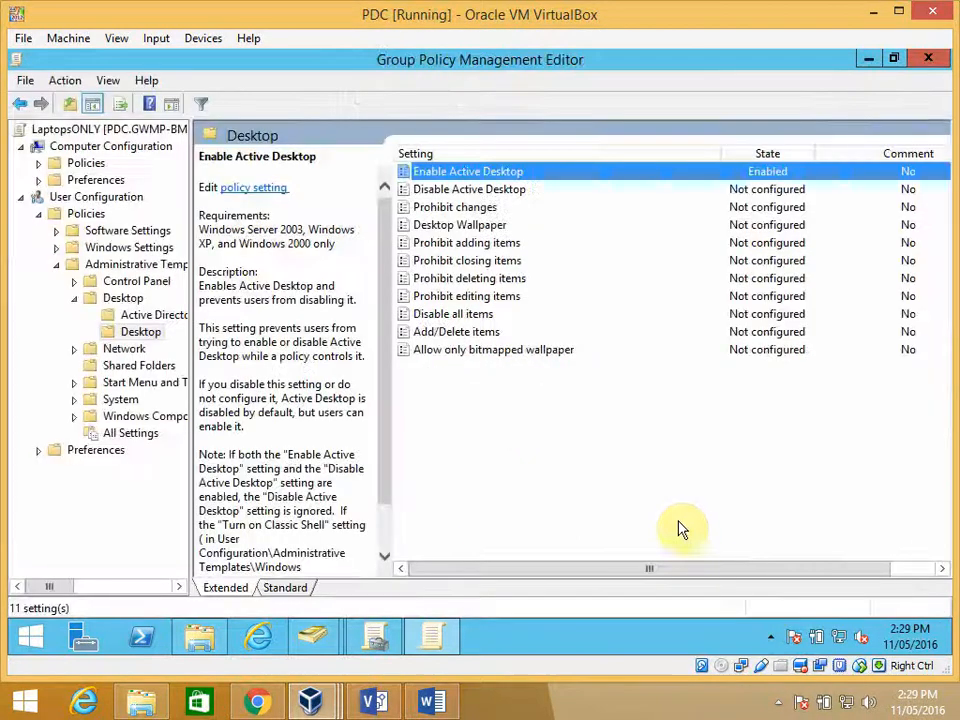
- Enable the Desktop Wallpaper policy with wallpaper name \\PDC\Wallpapers\elena.jpg and wallpaper style Stretch
{"action": "left_click", "coordinate": [481, 226]}
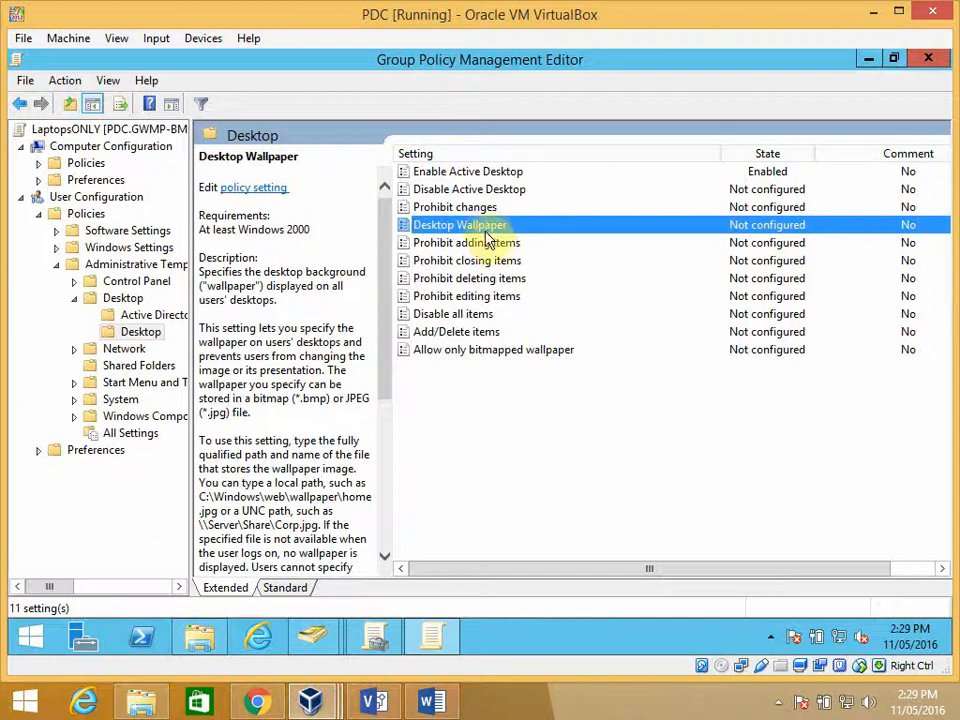
{"action": "double_click", "coordinate": [484, 226]}
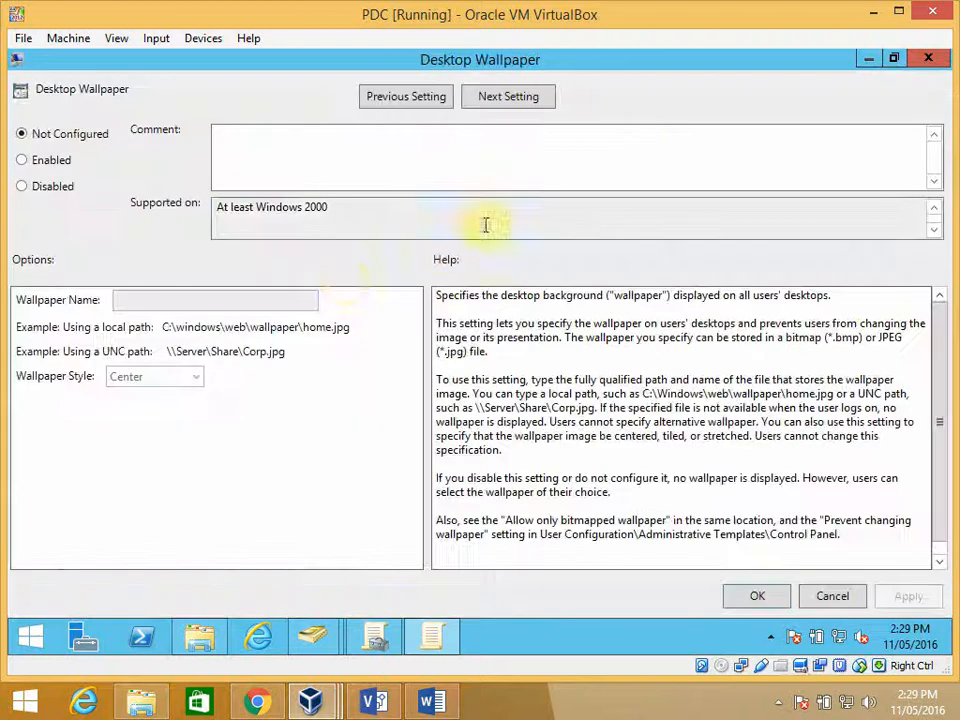
{"action": "left_click", "coordinate": [23, 160]}
{"action": "left_click", "coordinate": [131, 300]}
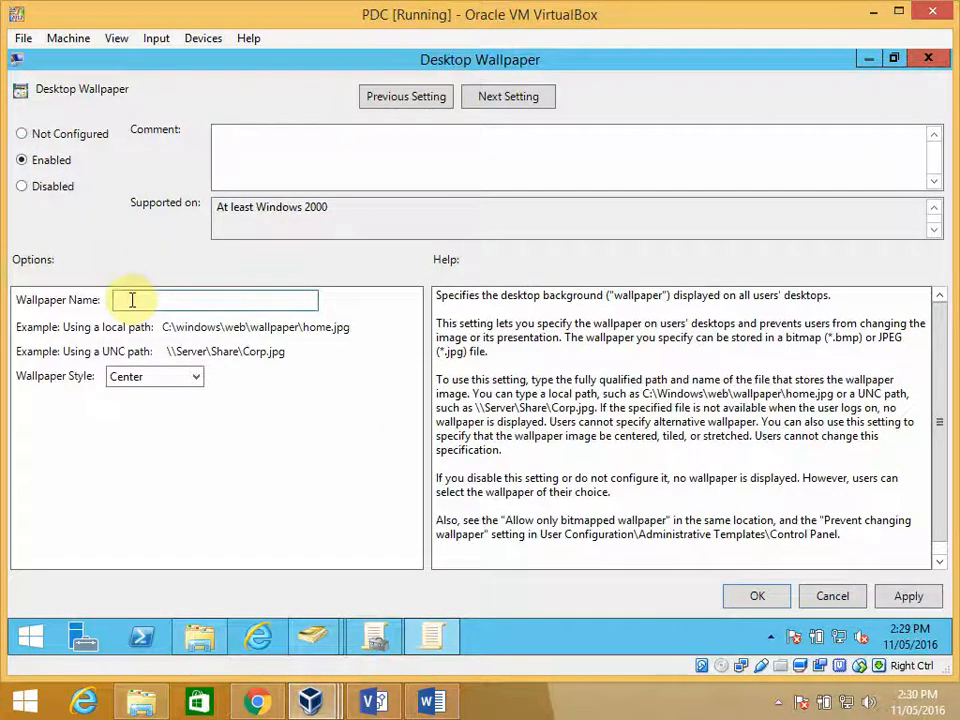
{"action": "type", "text": "\\\\PDC\\Wallpapers\\drops.jpg"}
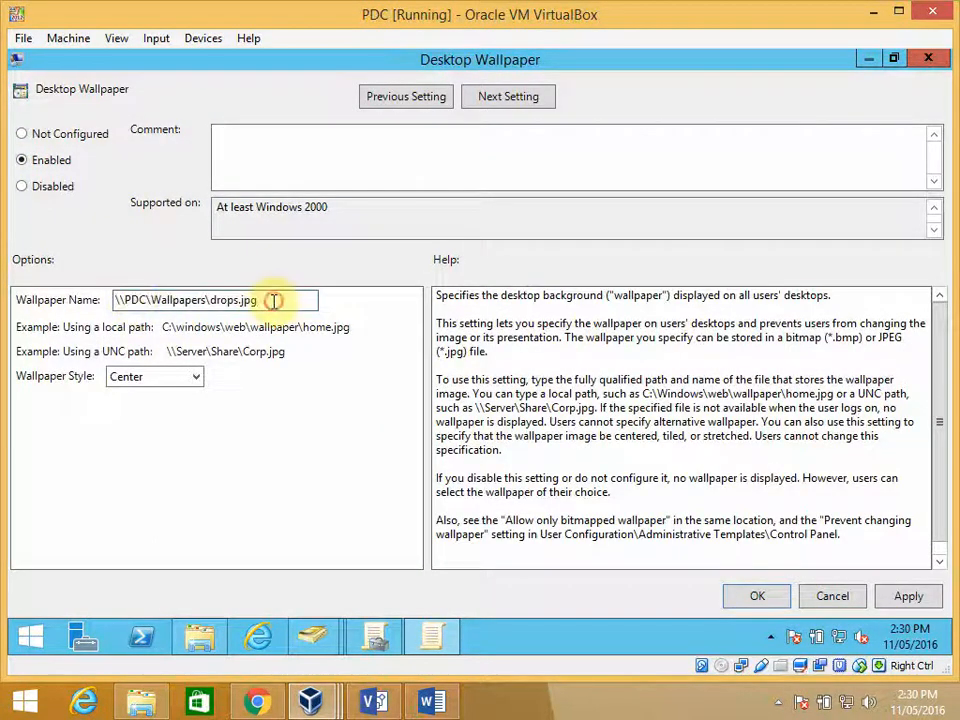
{"action": "left_click_drag", "start_coordinate": [274, 300], "coordinate": [209, 300]}
{"action": "left_click", "coordinate": [237, 299]}
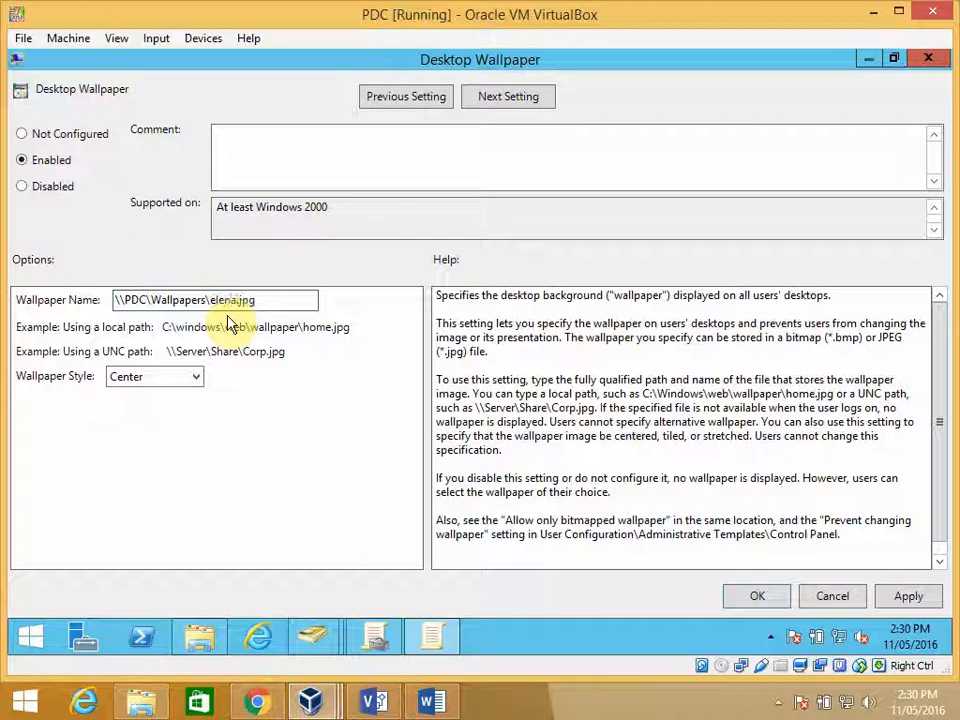
{"action": "left_click_drag", "start_coordinate": [257, 299], "coordinate": [118, 303]}
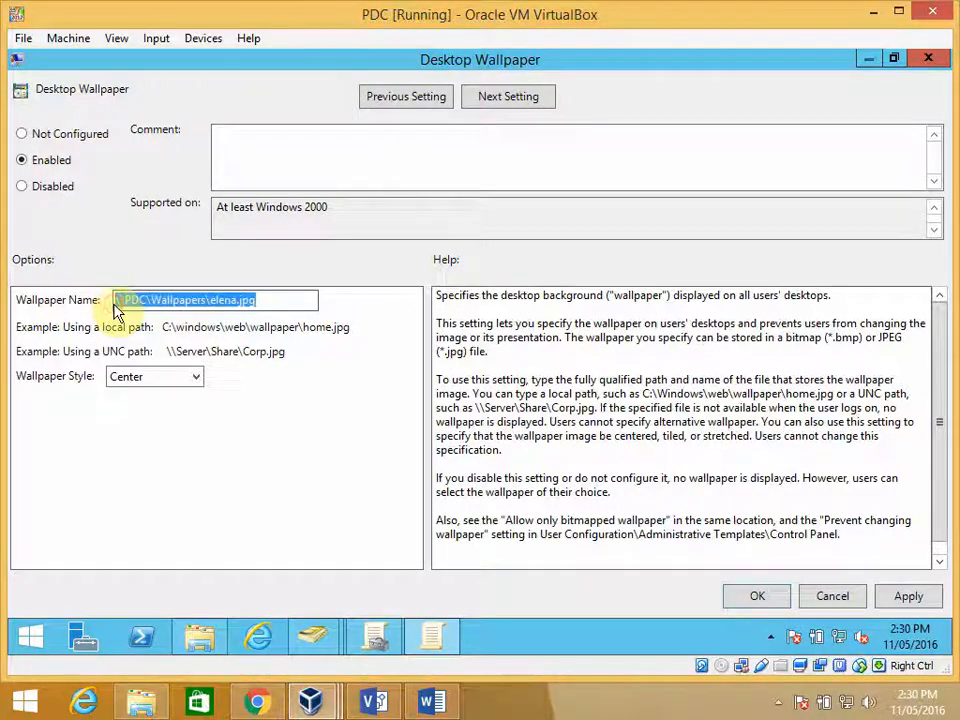
{"action": "left_click", "coordinate": [196, 378]}
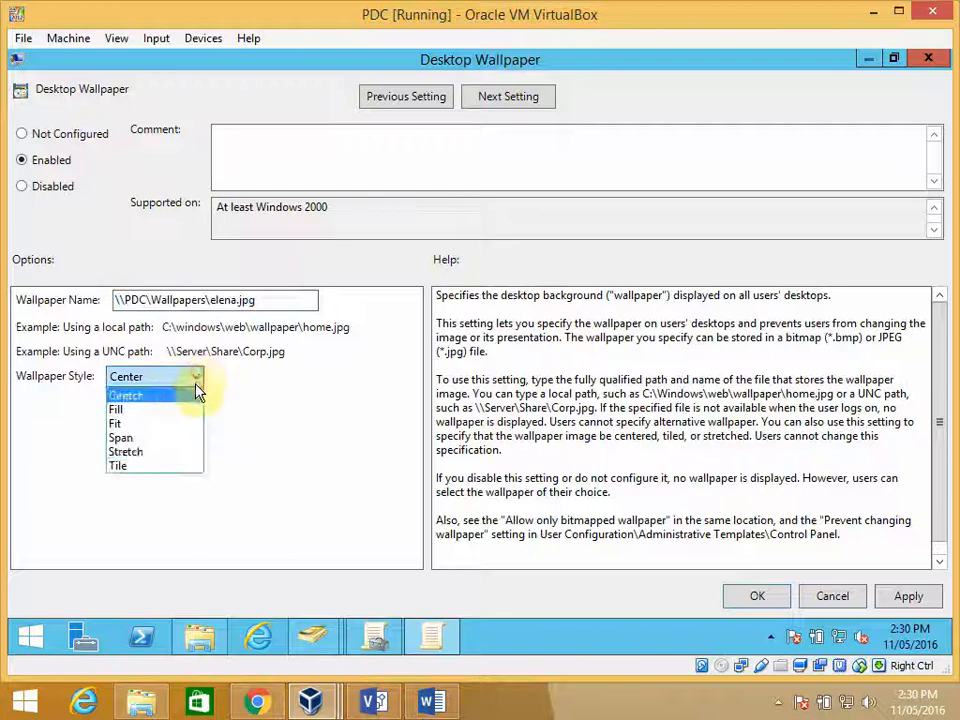
{"action": "left_click", "coordinate": [181, 456]}
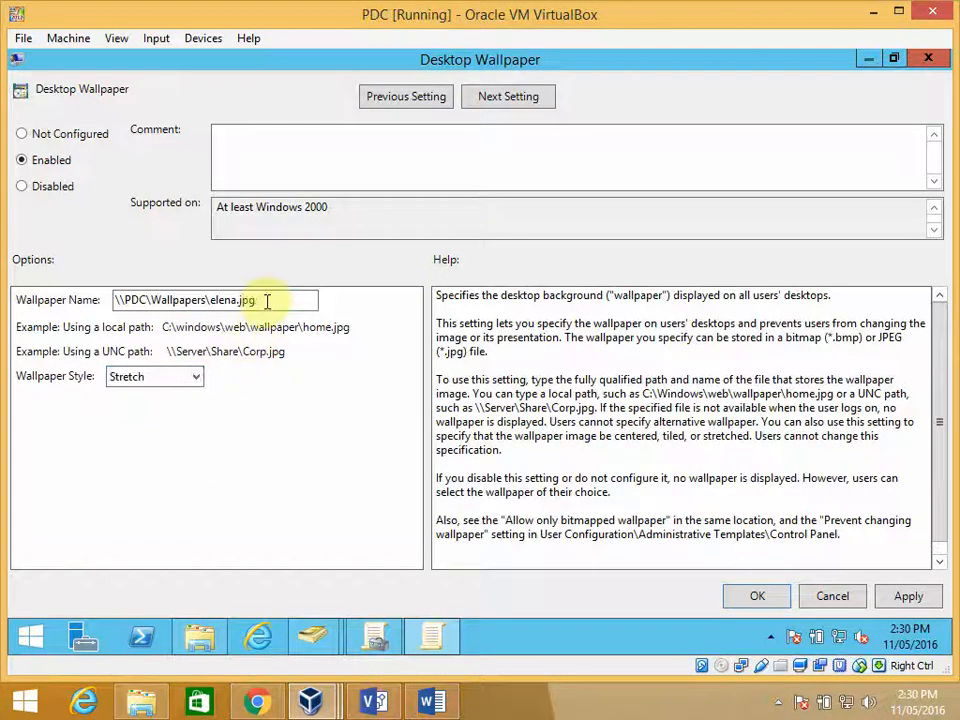
- Test the path \\PDC\Wallpapers\elena.jpg by copying it into the Run dialog and opening the image, close it, and accept the Desktop Wallpaper settings
{"action": "left_click_drag", "start_coordinate": [267, 301], "coordinate": [115, 305]}
{"action": "key", "text": "ctrl+c"}
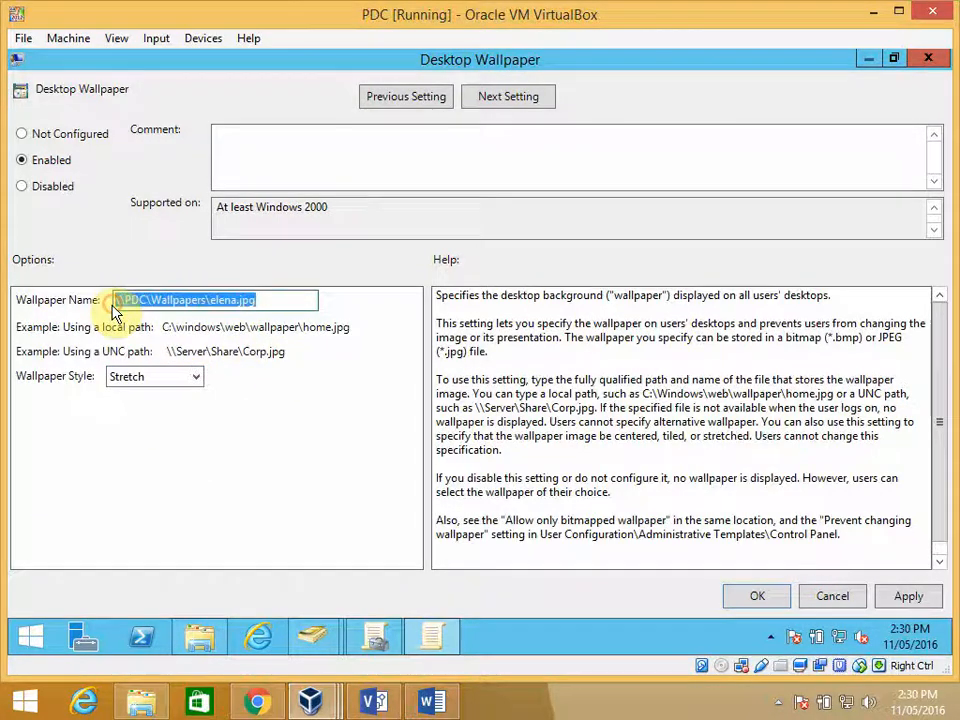
{"action": "right_click", "coordinate": [32, 634]}
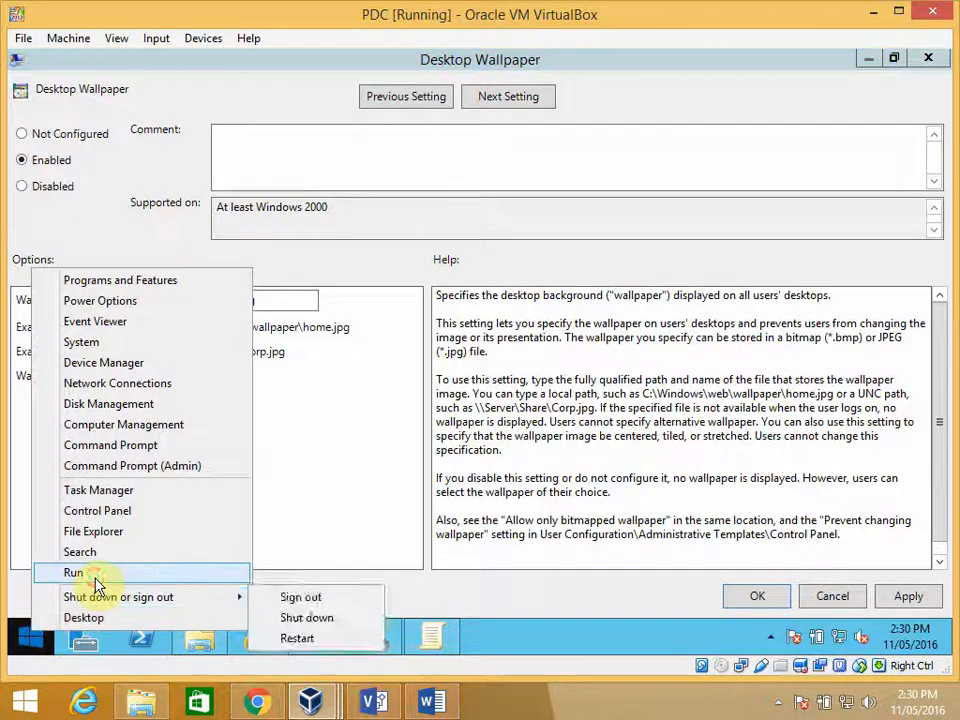
{"action": "left_click", "coordinate": [95, 576]}
{"action": "key", "text": "ctrl+v"}
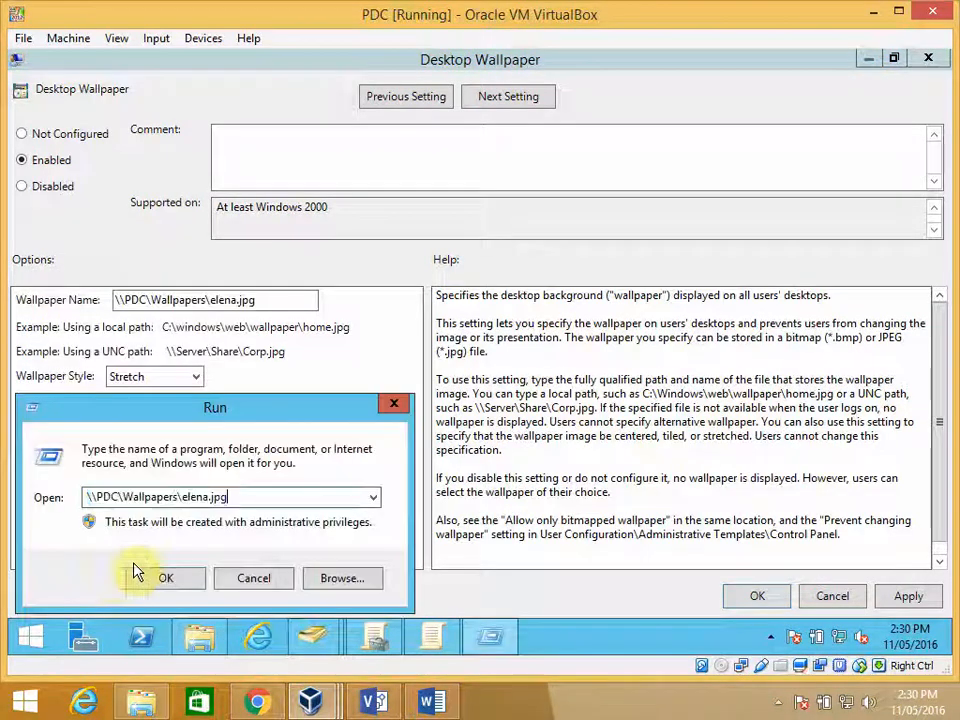
{"action": "left_click", "coordinate": [189, 579]}
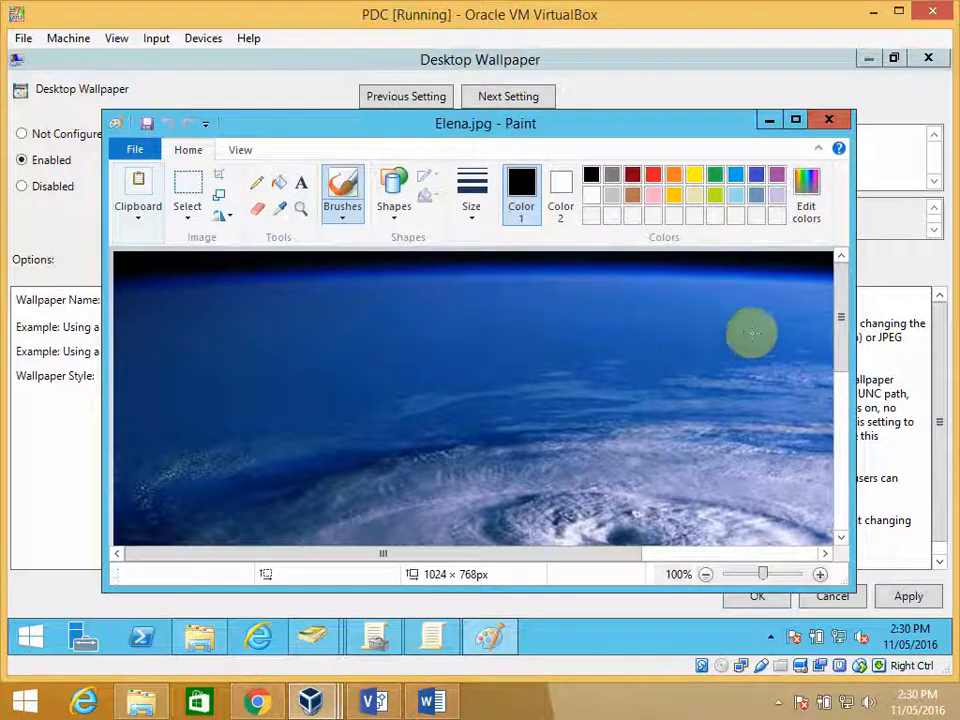
{"action": "left_click", "coordinate": [831, 121]}
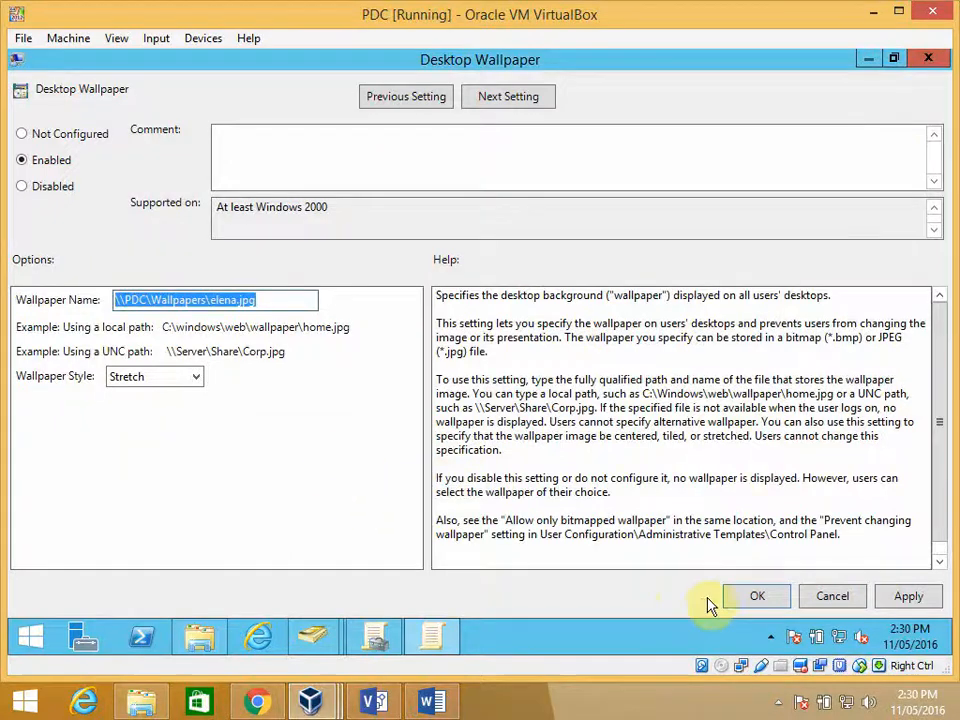
{"action": "left_click", "coordinate": [757, 595]}
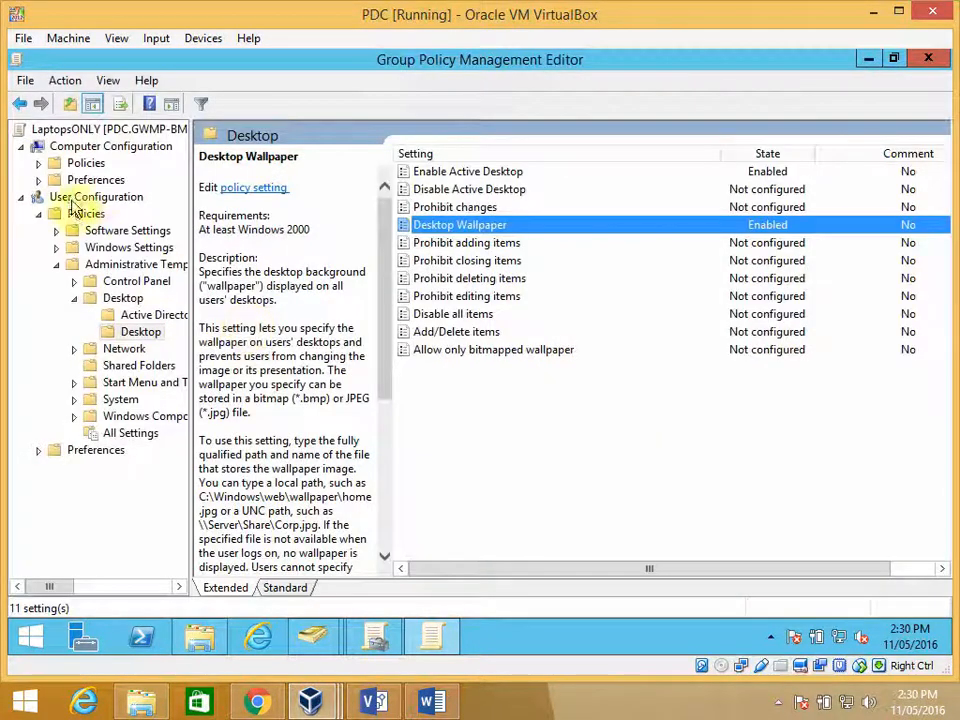
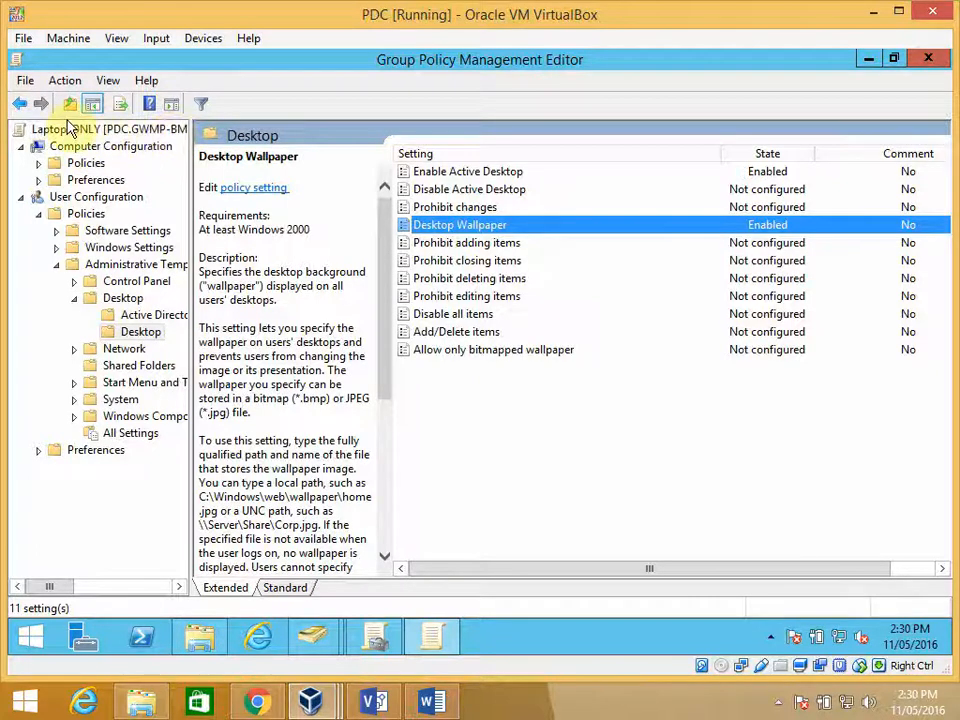
- Close the LaptopsONLY policy editor and minimize Group Policy Management to return to Active Directory Users and Computers
{"action": "left_click", "coordinate": [27, 82]}
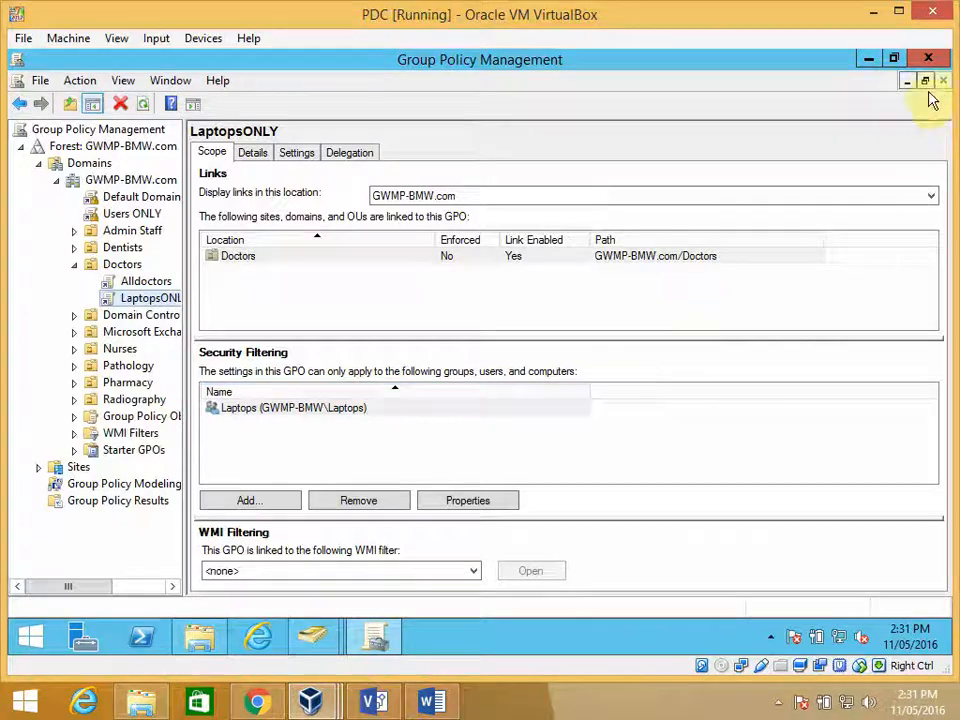
{"action": "left_click", "coordinate": [870, 61]}
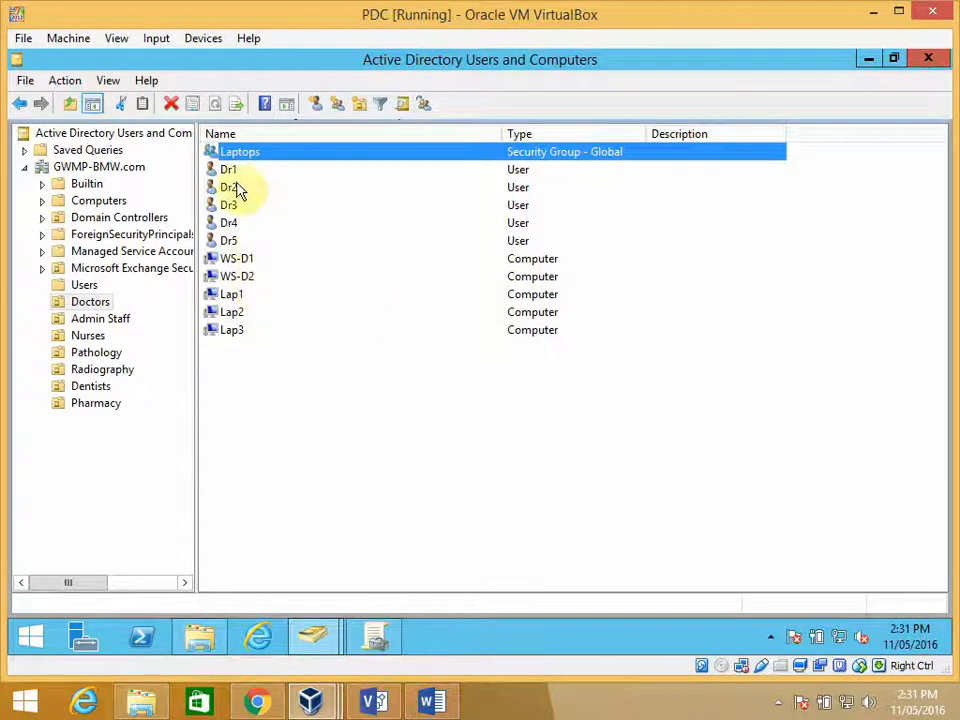
- Check the member list of the Laptops security group in the Doctors organizational unit and close its properties
{"action": "double_click", "coordinate": [278, 160]}
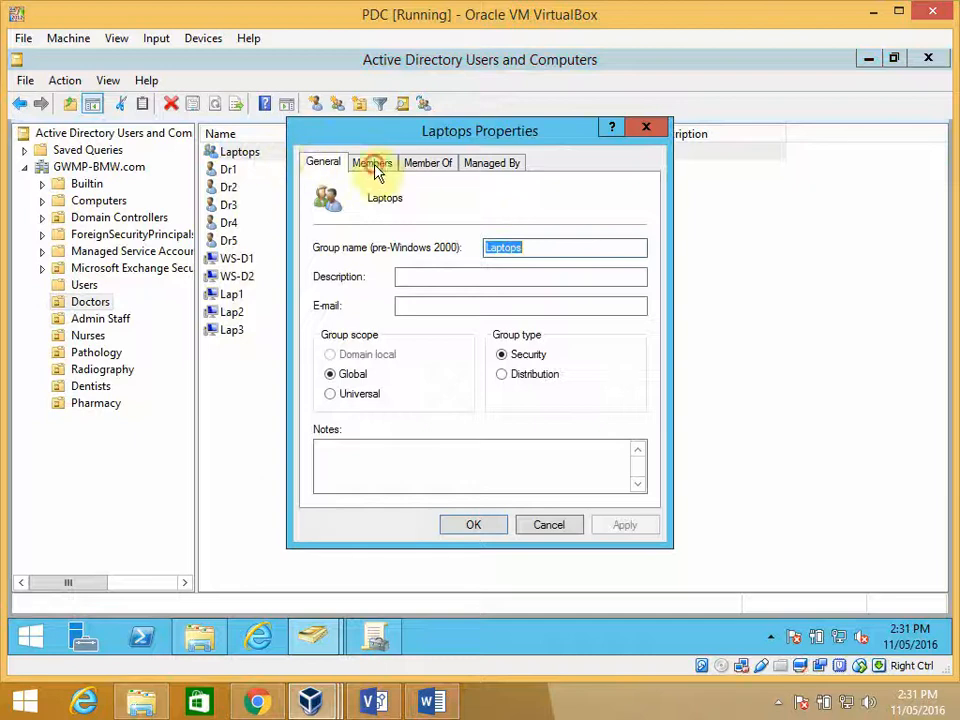
{"action": "left_click", "coordinate": [372, 163]}
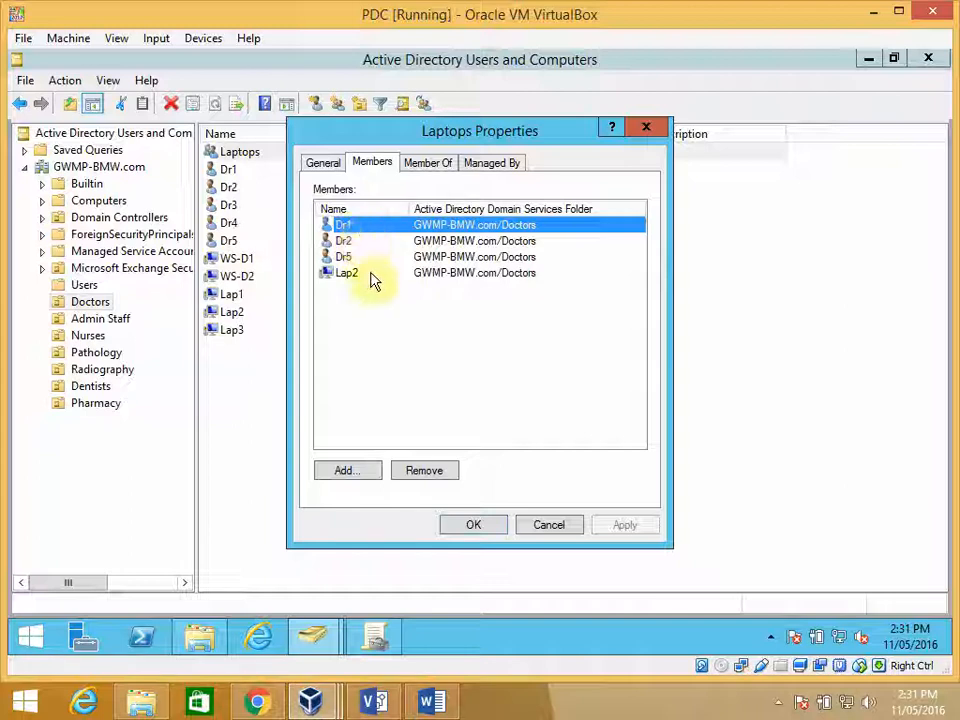
{"action": "left_click", "coordinate": [480, 526]}
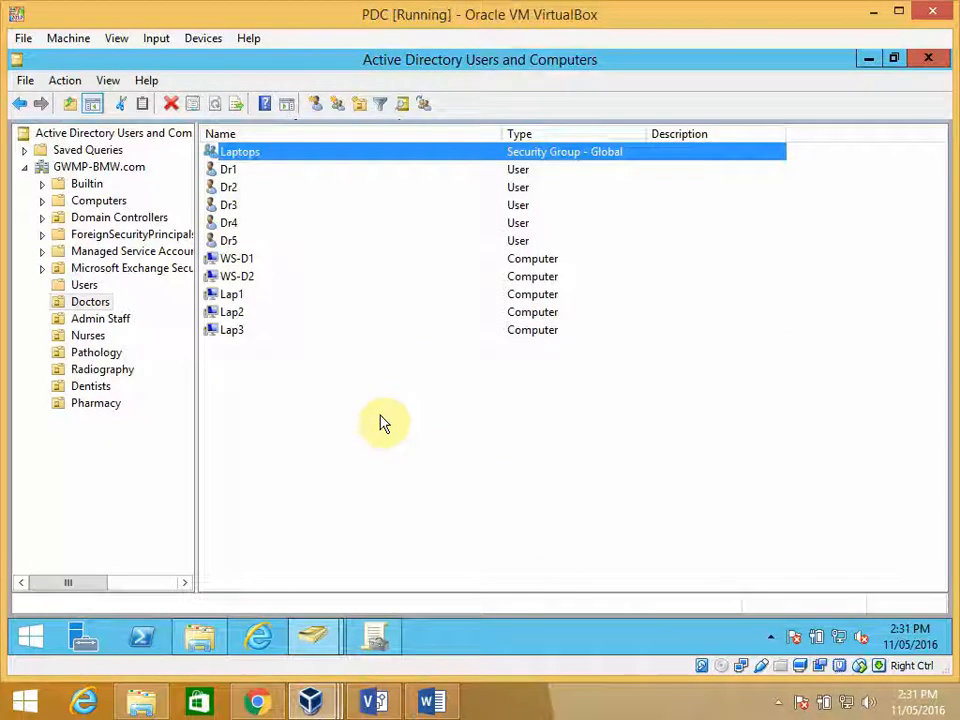
{"action": "left_click", "coordinate": [236, 312]}
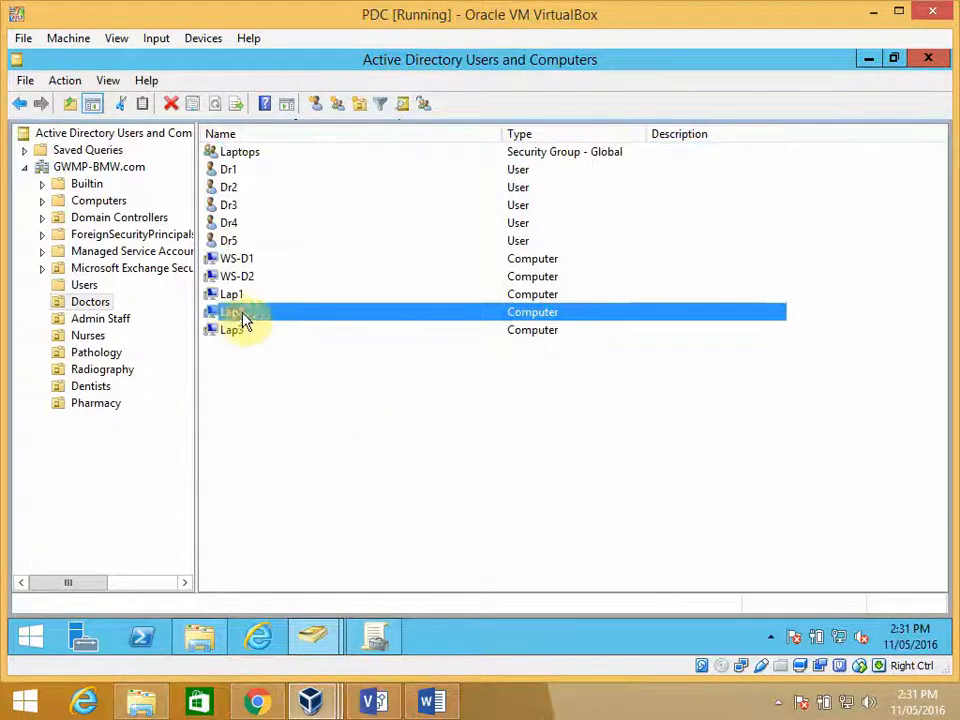
{"action": "double_click", "coordinate": [250, 155]}
{"action": "left_click", "coordinate": [372, 163]}
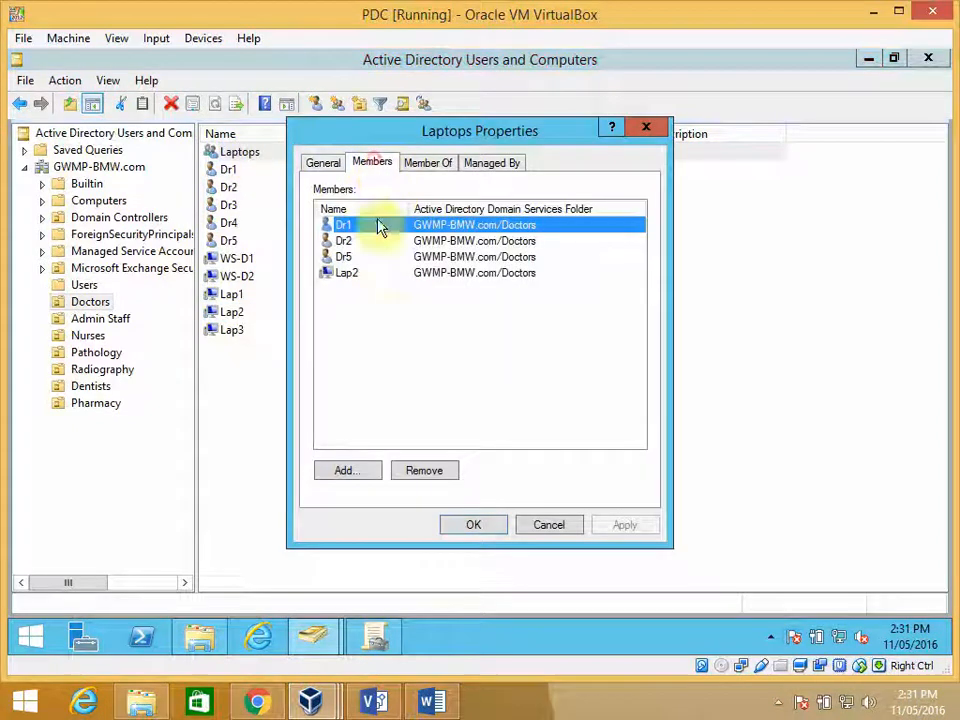
{"action": "left_click", "coordinate": [494, 530]}
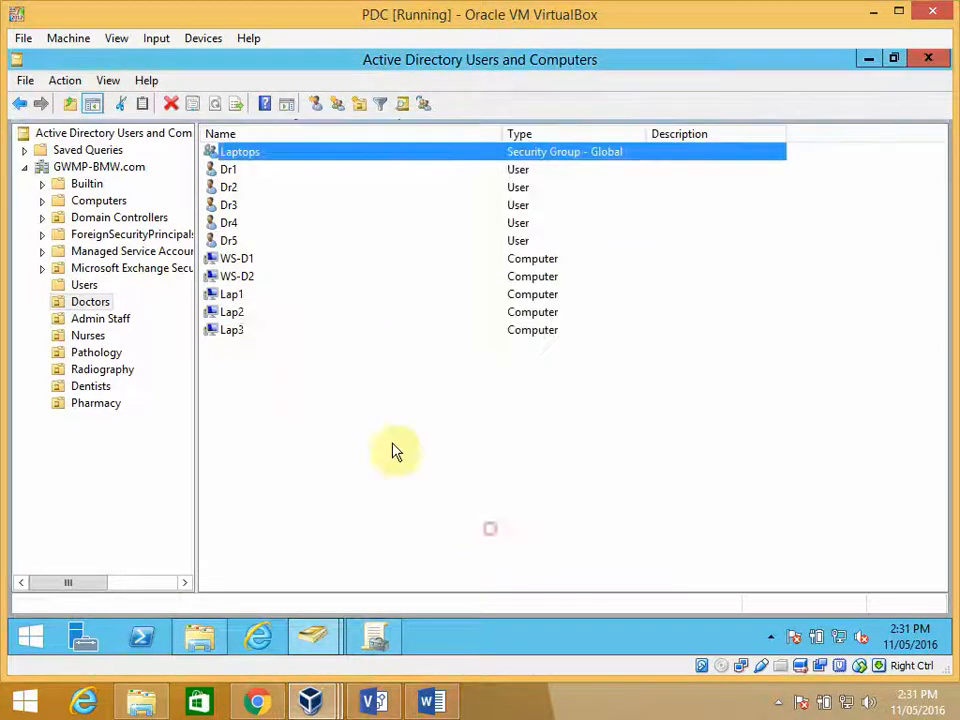
{"action": "left_click", "coordinate": [240, 297]}
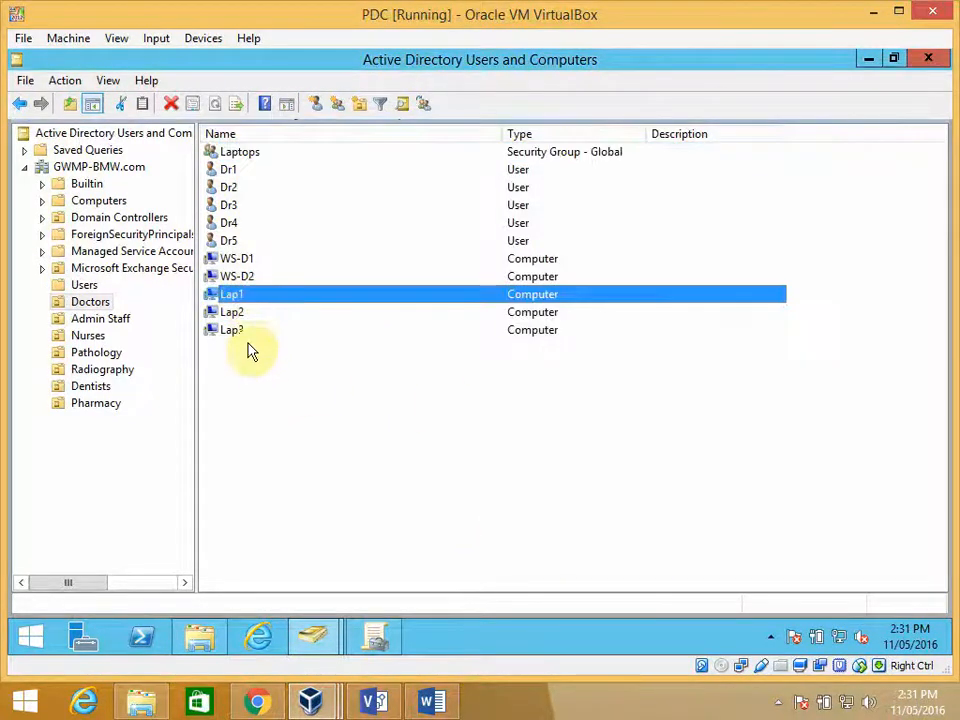
{"action": "left_click", "coordinate": [235, 331], "text": "ctrl"}
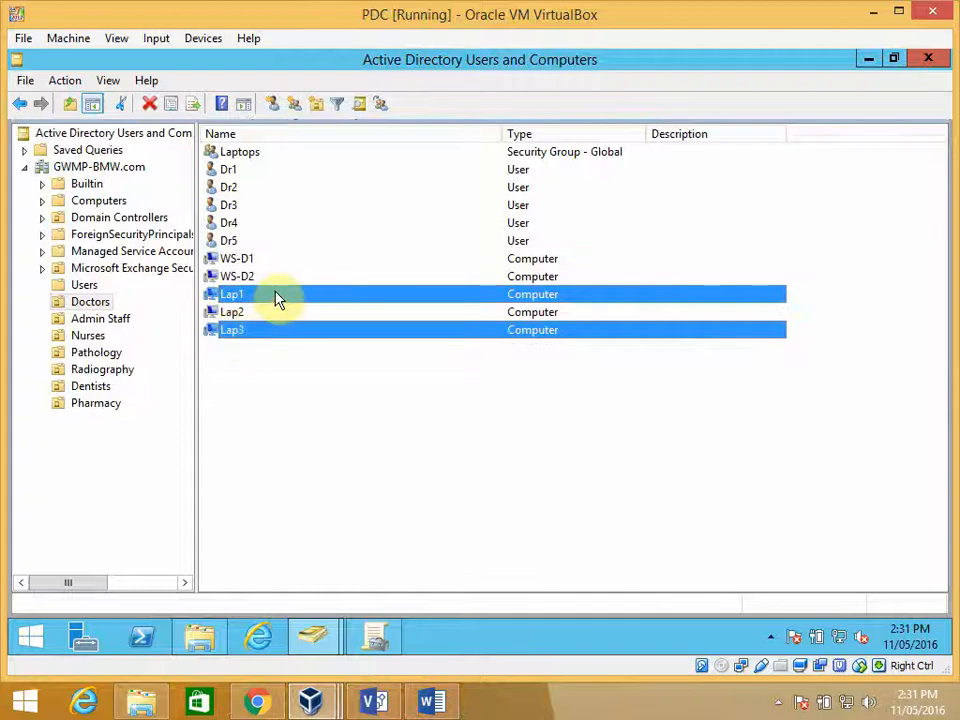
{"action": "right_click", "coordinate": [277, 300]}
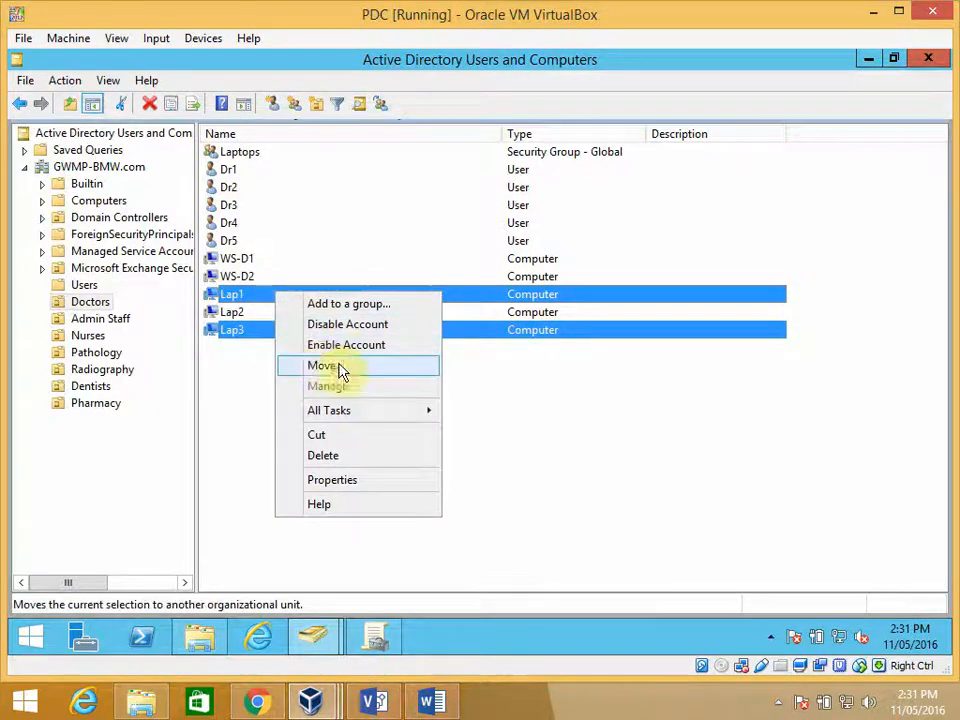
{"action": "left_click", "coordinate": [240, 417]}
{"action": "left_click_drag", "start_coordinate": [242, 296], "coordinate": [270, 401]}
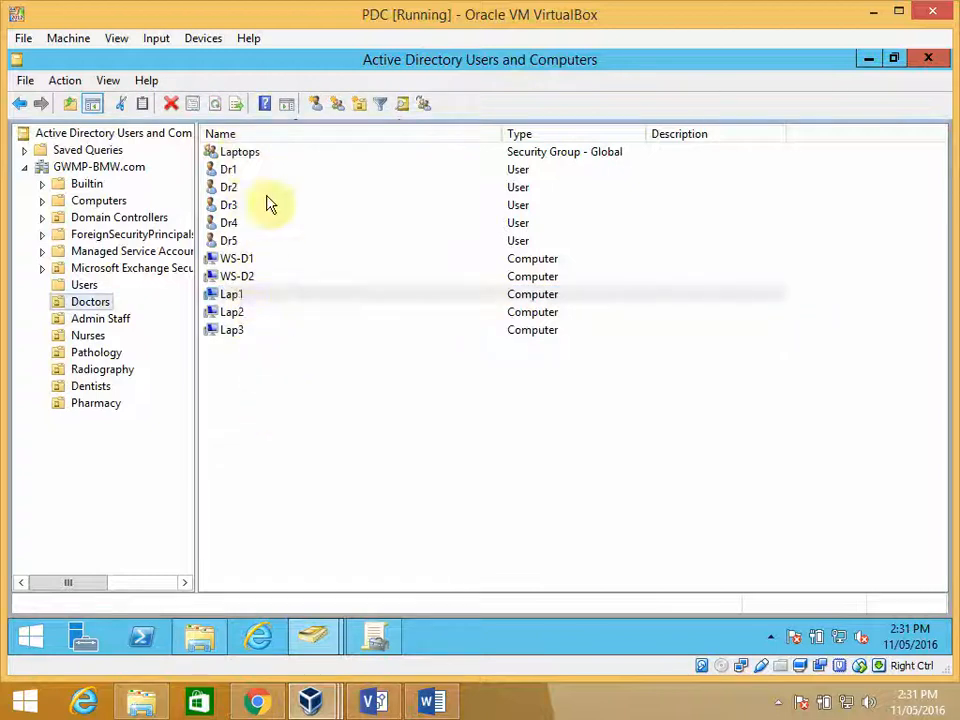
- Start adding members to the Laptops group and set the search location to the Doctors organizational unit
{"action": "left_click", "coordinate": [244, 156]}
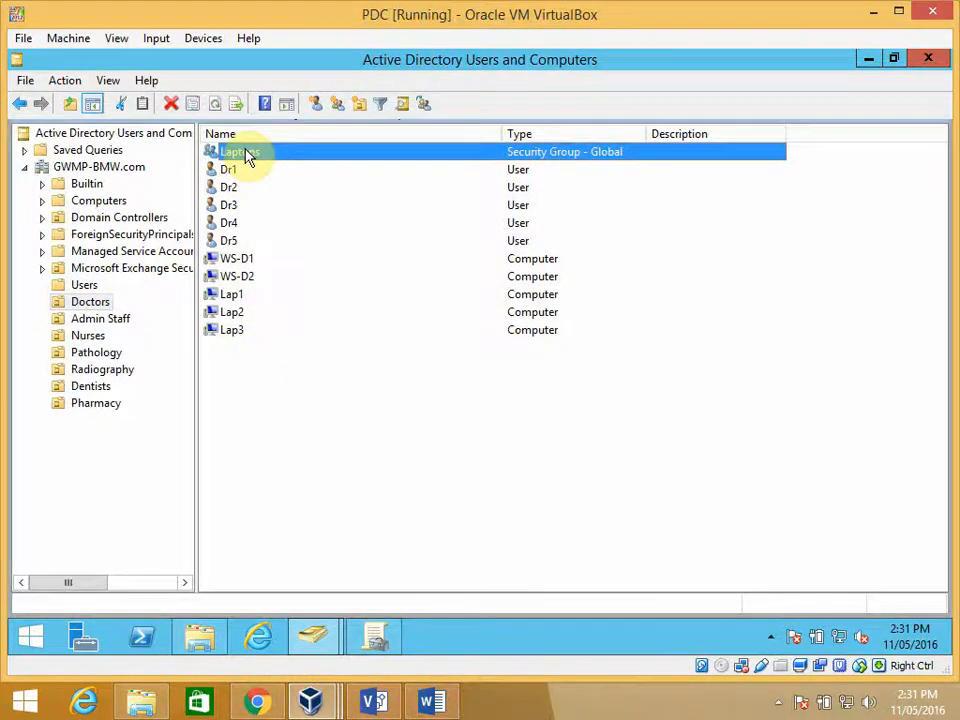
{"action": "double_click", "coordinate": [247, 156]}
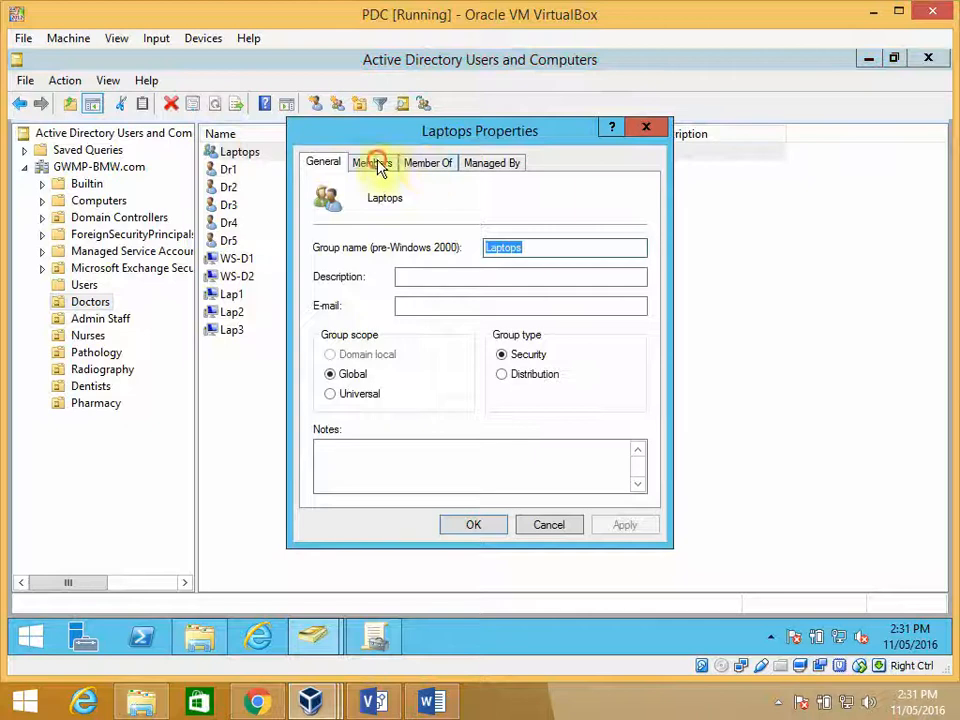
{"action": "left_click", "coordinate": [376, 164]}
{"action": "left_click", "coordinate": [352, 470]}
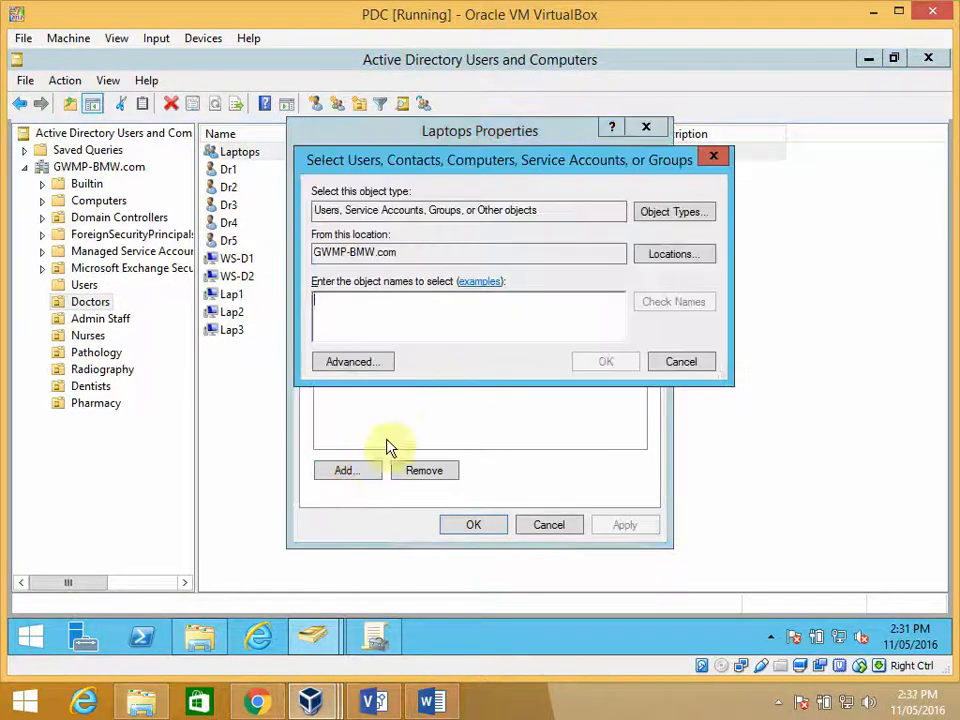
{"action": "left_click", "coordinate": [660, 256]}
{"action": "left_click", "coordinate": [331, 268]}
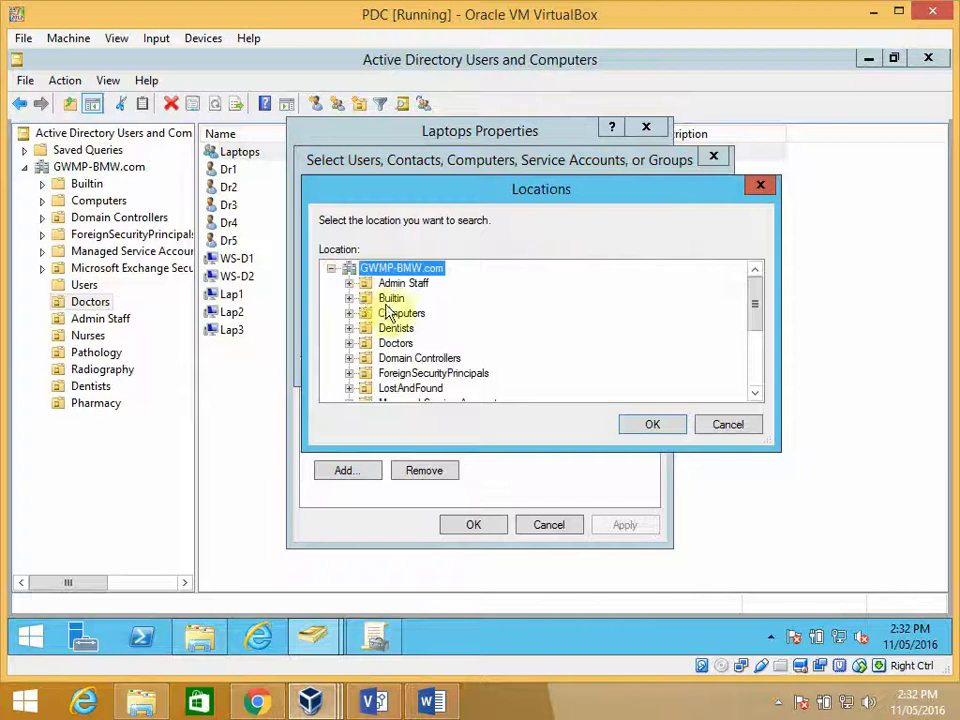
{"action": "left_click", "coordinate": [395, 343]}
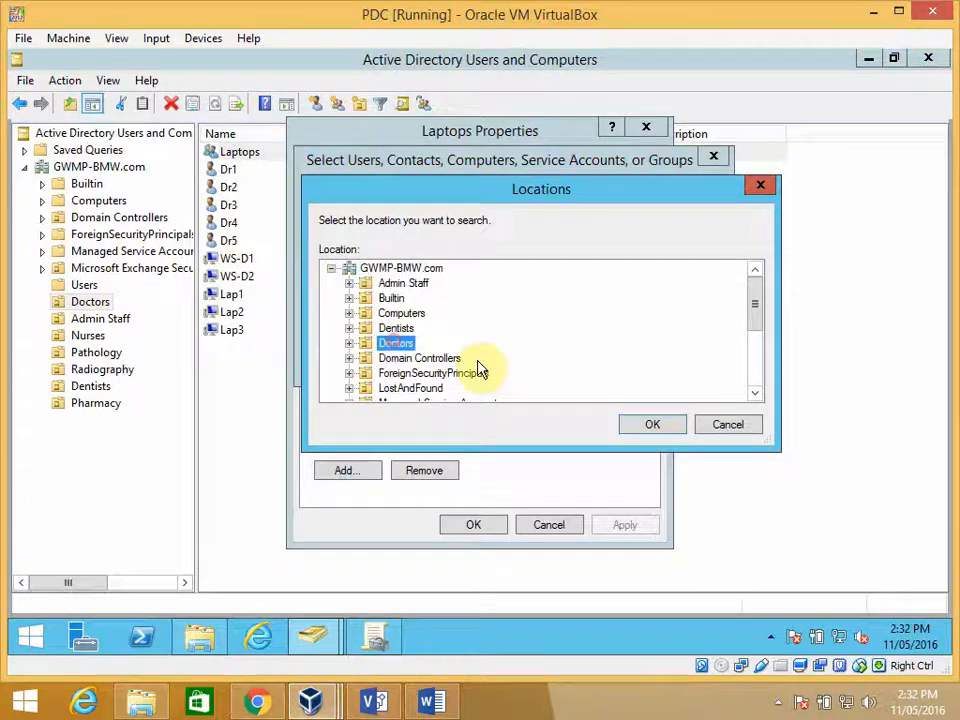
{"action": "left_click", "coordinate": [651, 424]}
- Try to add a member to the Laptops group using the object name lap
{"action": "left_click", "coordinate": [417, 333]}
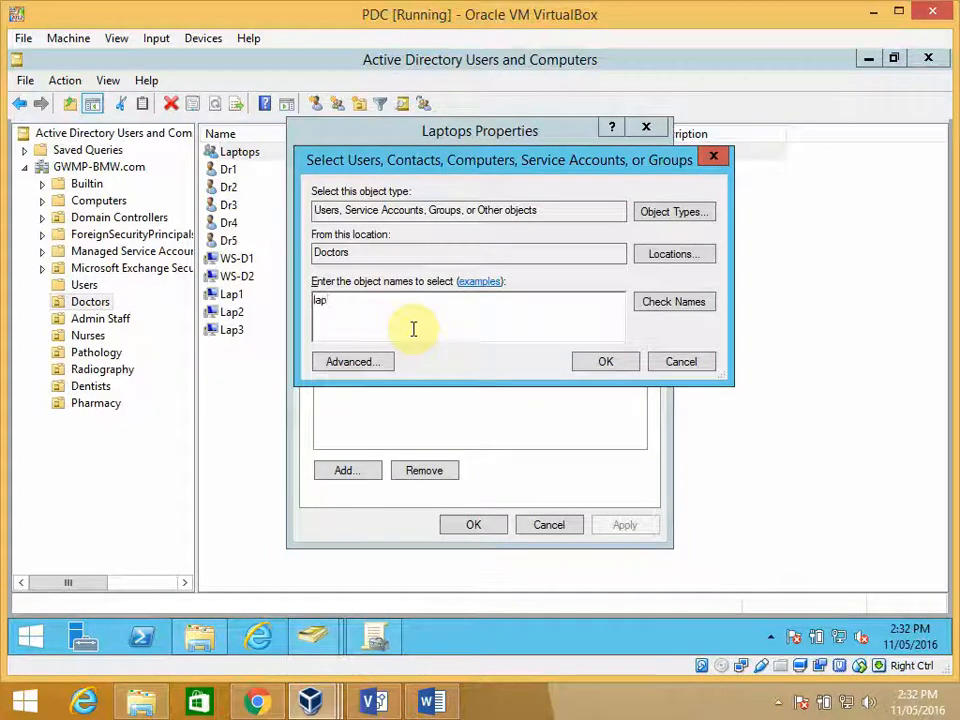
{"action": "left_click", "coordinate": [598, 366]}
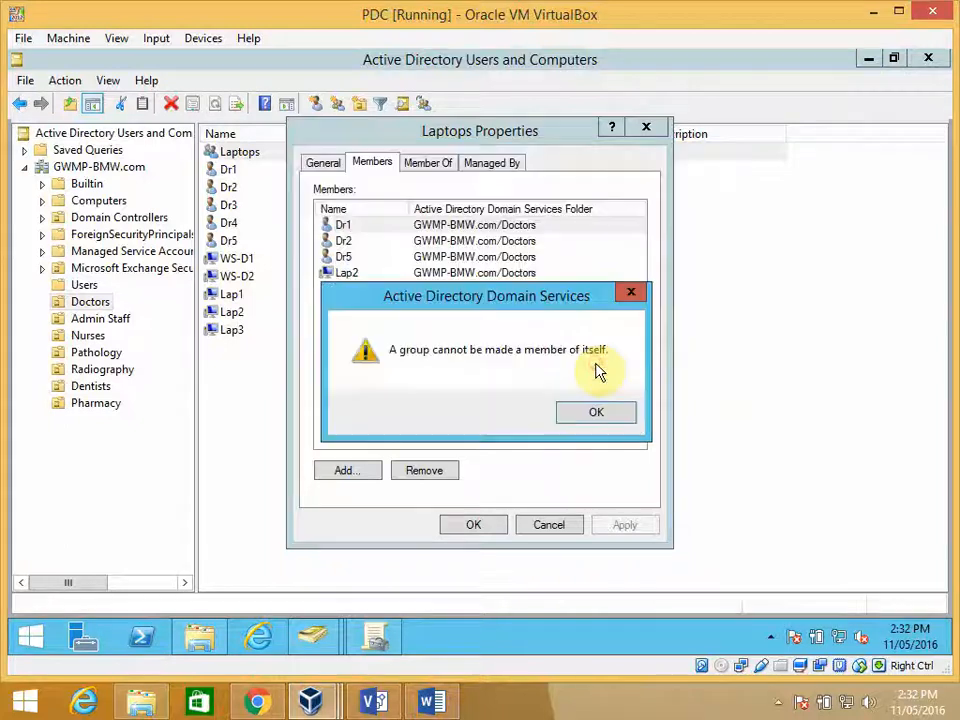
{"action": "left_click", "coordinate": [598, 412]}
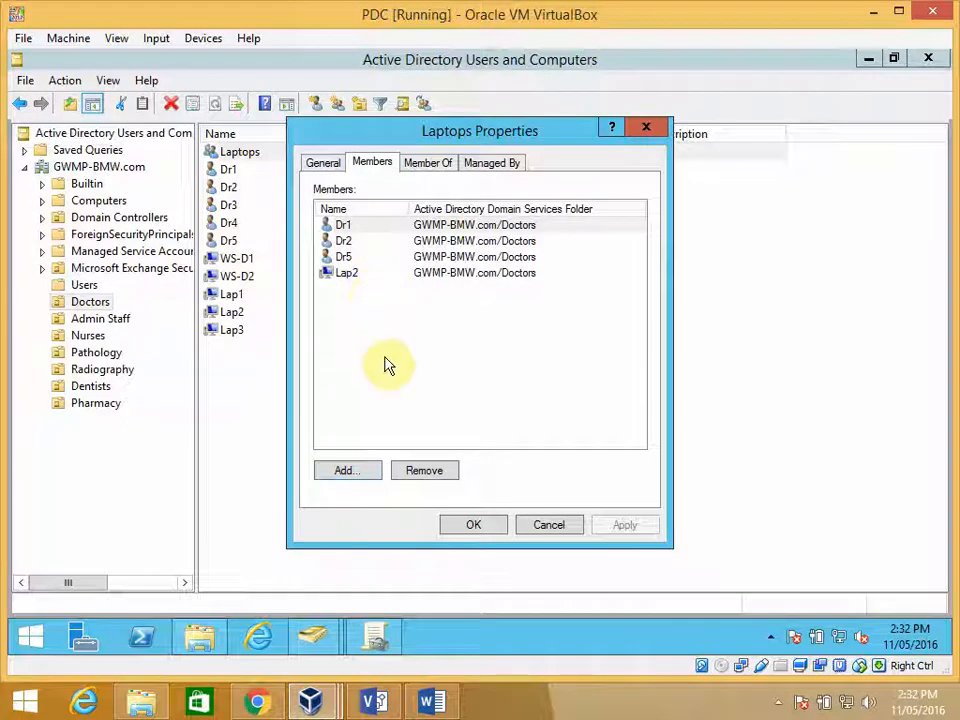
- Start an advanced member search for the Laptops group, include Computers in the object types, and list the Doctors objects
{"action": "left_click", "coordinate": [348, 474]}
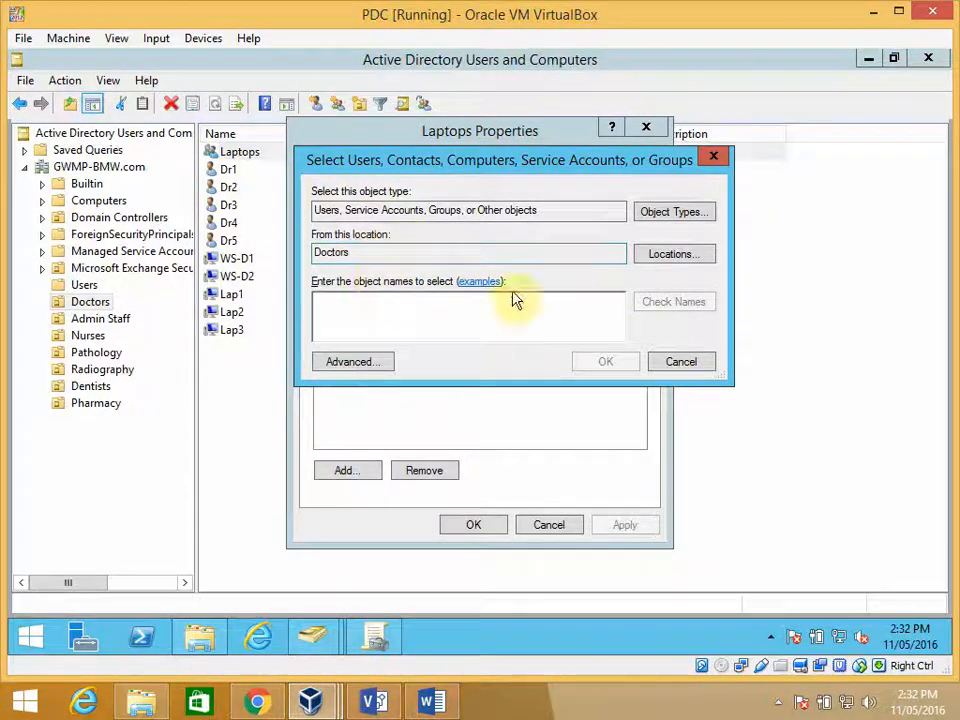
{"action": "left_click", "coordinate": [372, 361]}
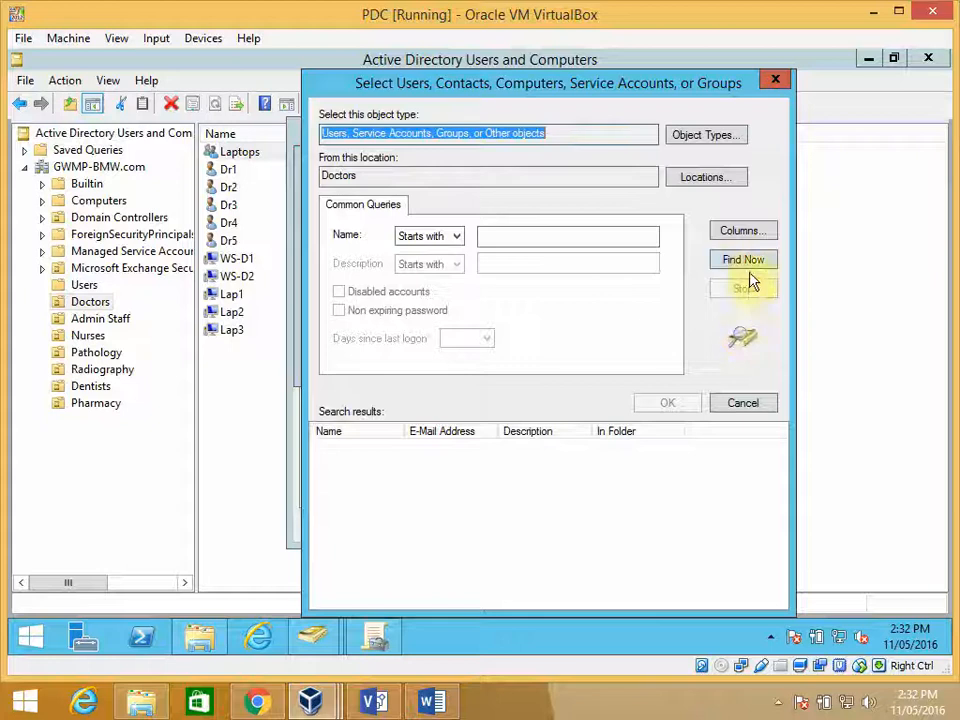
{"action": "left_click", "coordinate": [748, 262]}
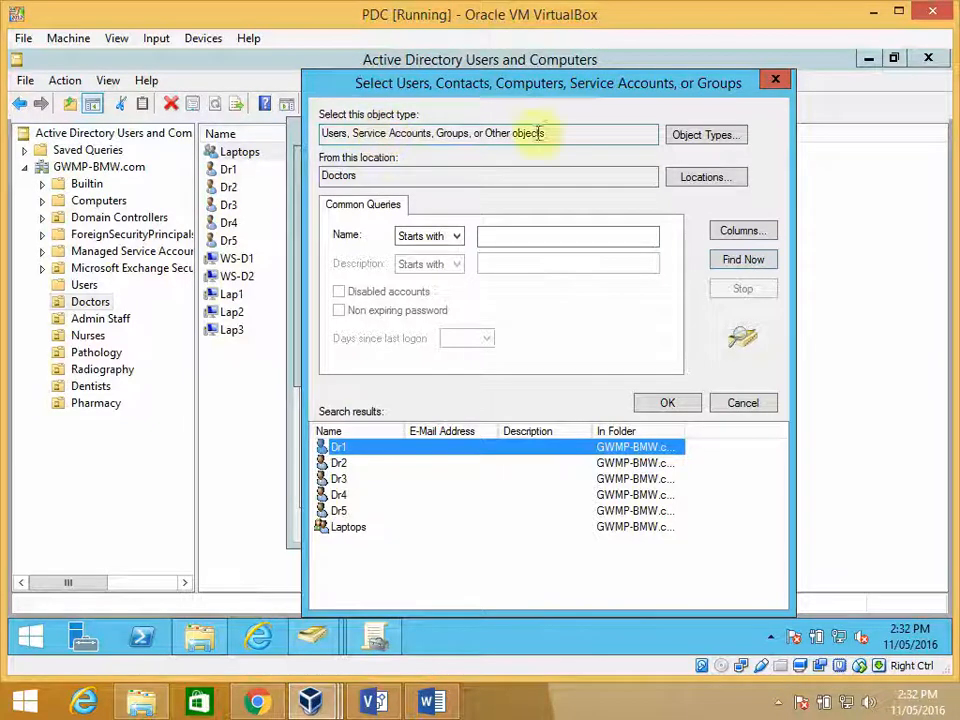
{"action": "left_click", "coordinate": [694, 141]}
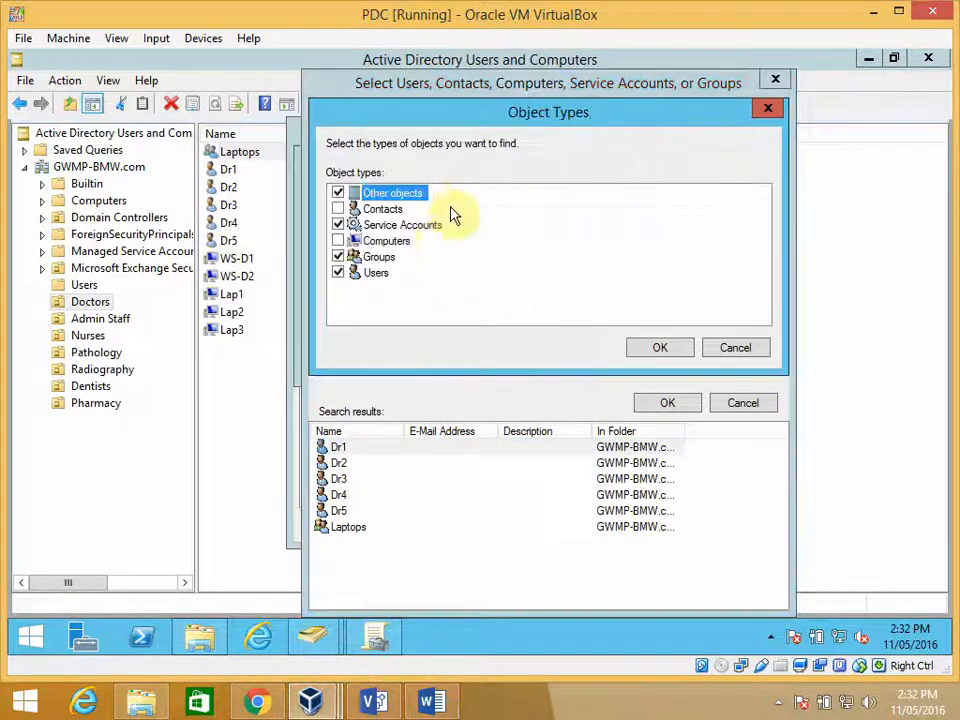
{"action": "left_click", "coordinate": [338, 241]}
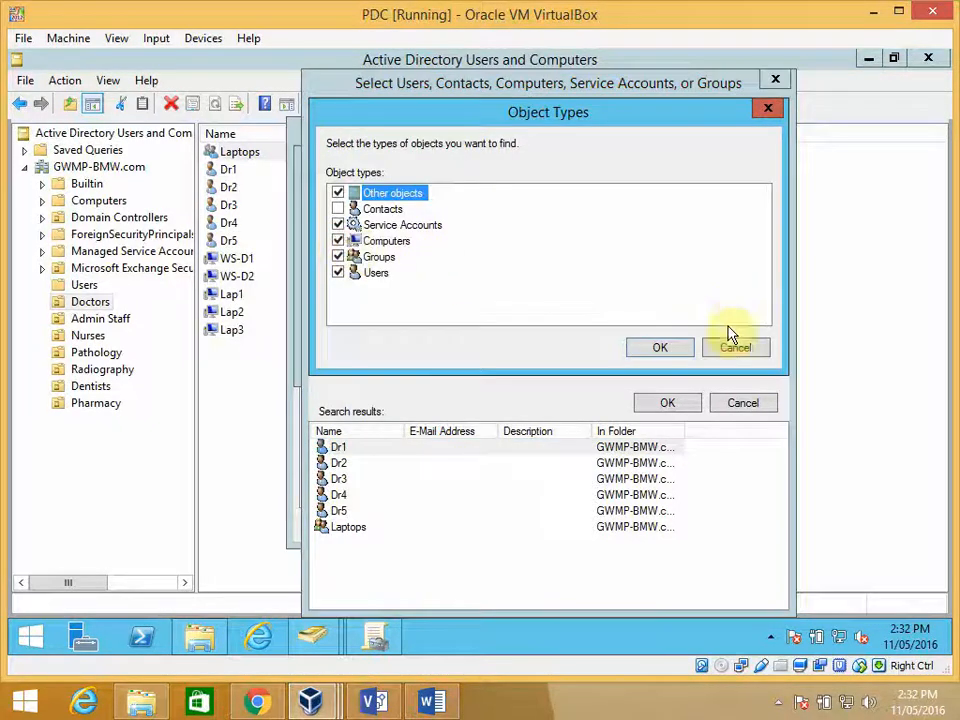
{"action": "left_click", "coordinate": [660, 350]}
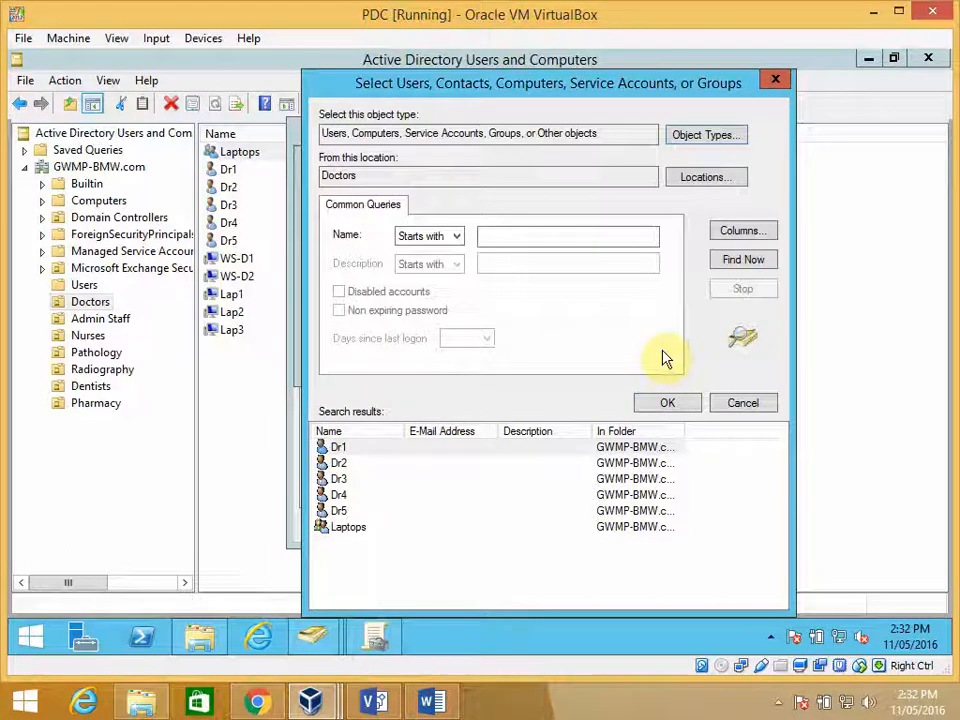
{"action": "left_click", "coordinate": [752, 262]}
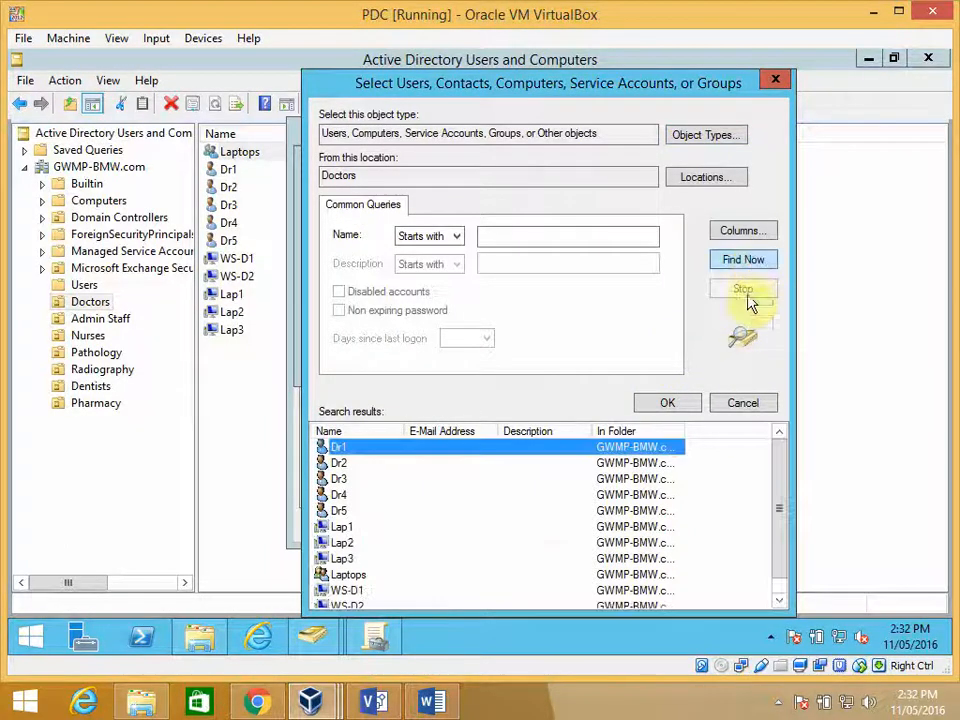
- Add the Lap1 and Lap3 computers to the Laptops group and accept the group properties
{"action": "scroll", "coordinate": [556, 506], "scroll_direction": "down", "scroll_amount": 1}
{"action": "left_click", "coordinate": [345, 512]}
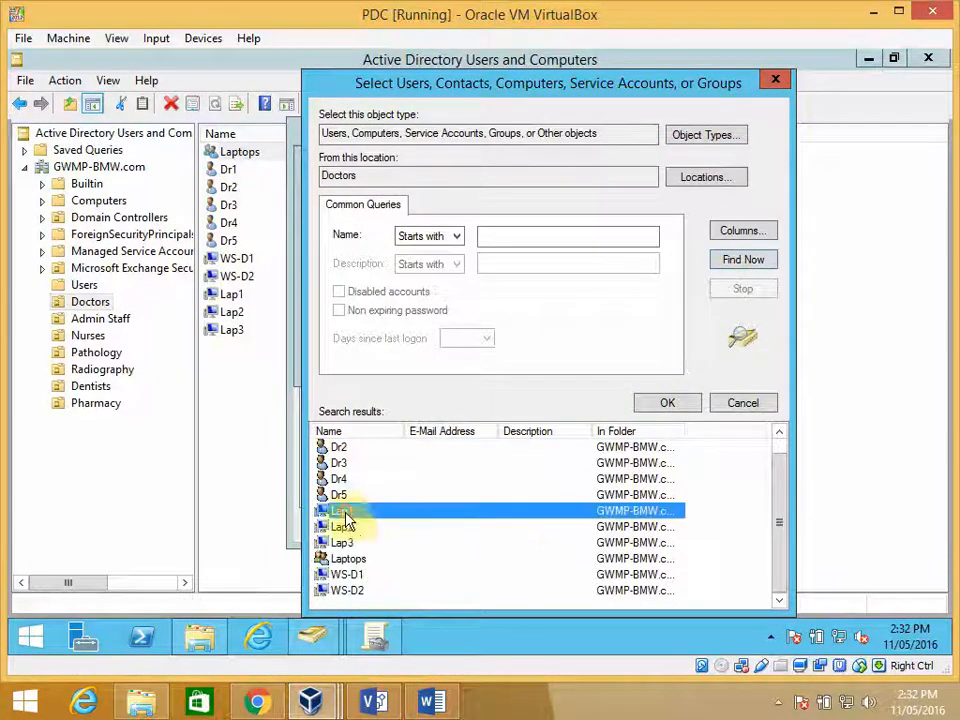
{"action": "left_click", "coordinate": [355, 545], "text": "ctrl"}
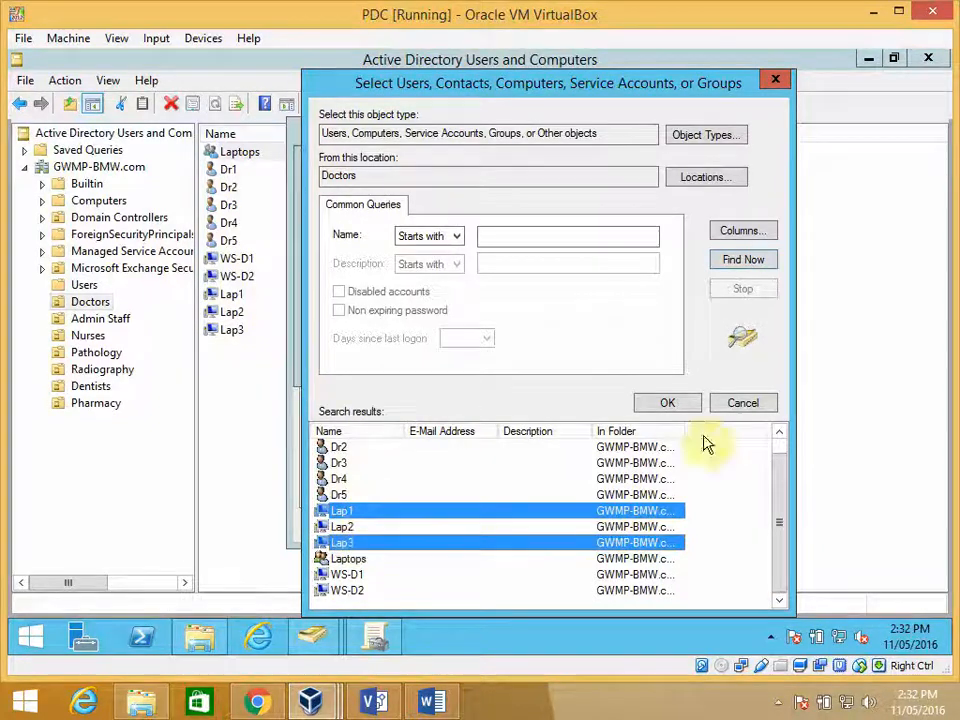
{"action": "left_click", "coordinate": [667, 404]}
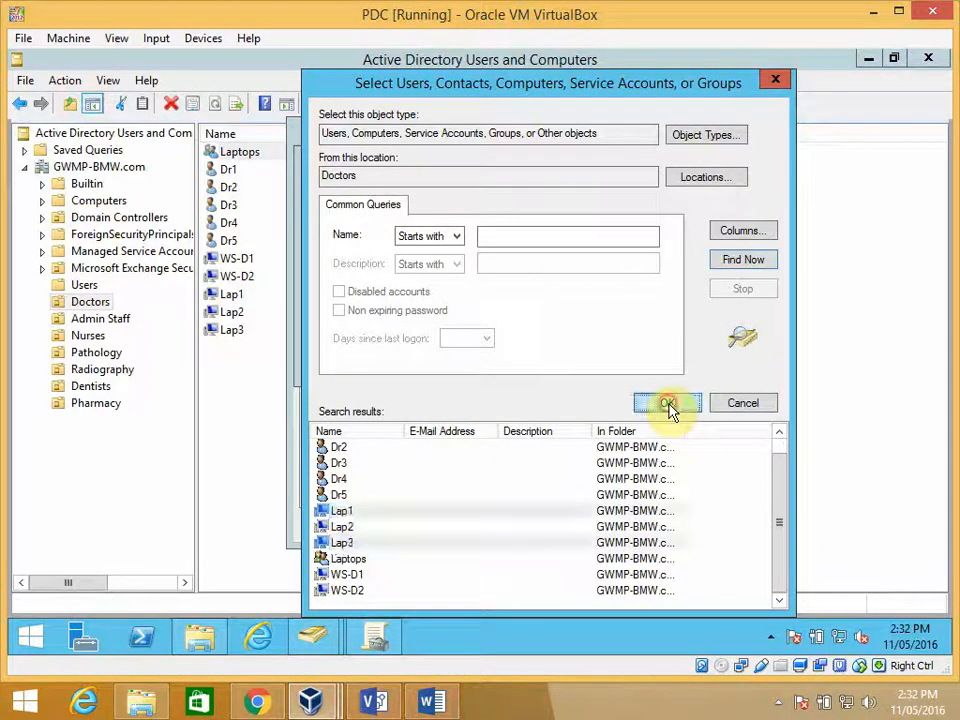
{"action": "left_click", "coordinate": [608, 362]}
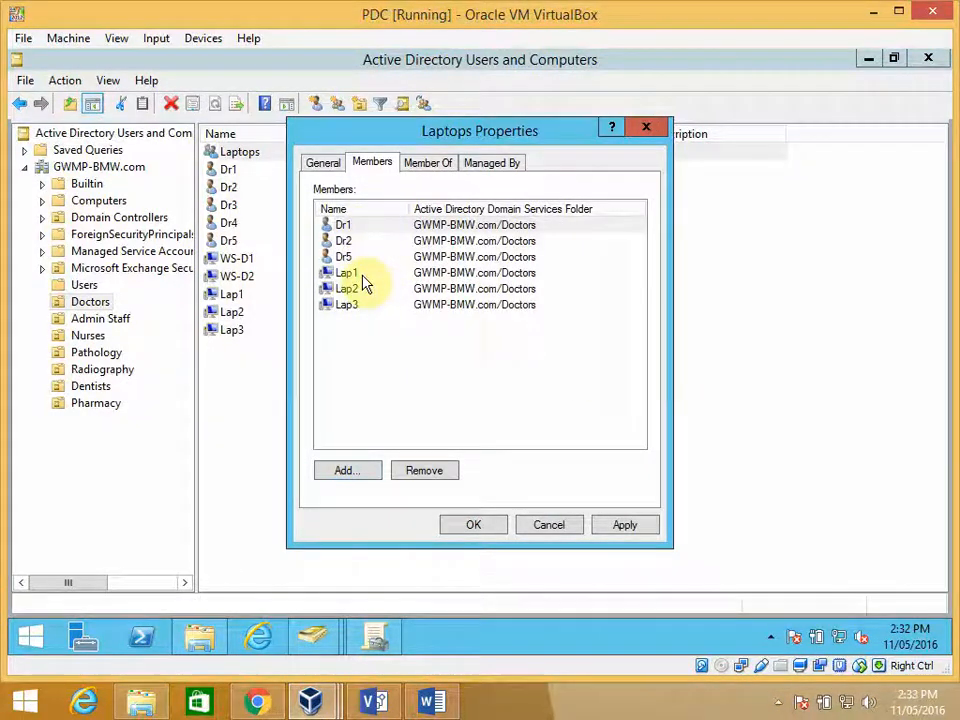
{"action": "left_click", "coordinate": [474, 525]}
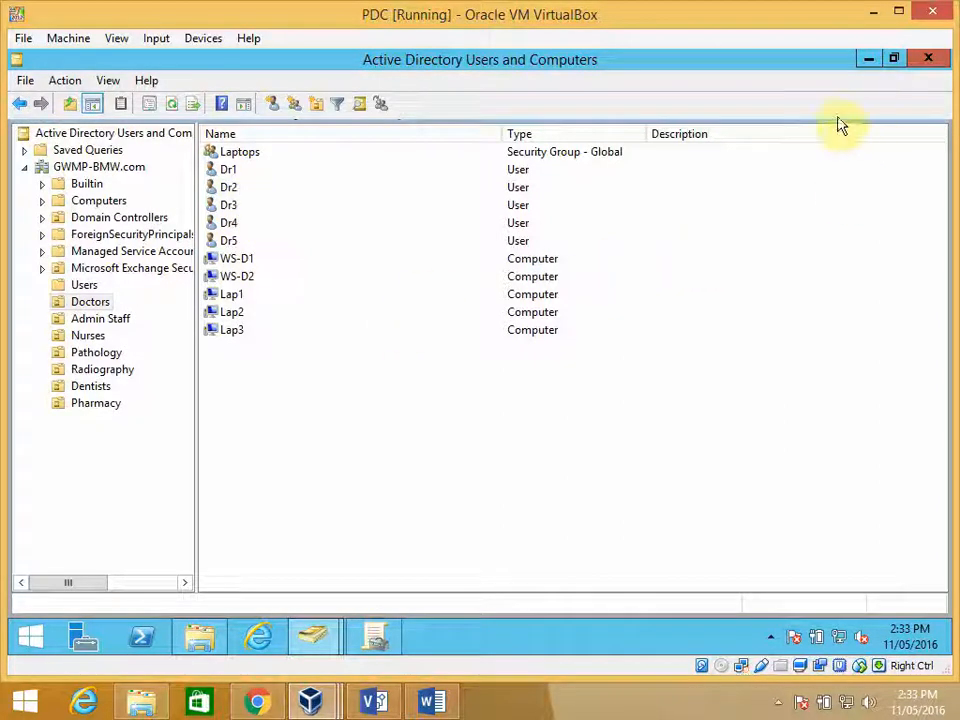
- Minimize Active Directory Users and Computers, switch to the Win81 virtual machine, and close its browser window
{"action": "left_click", "coordinate": [869, 60]}
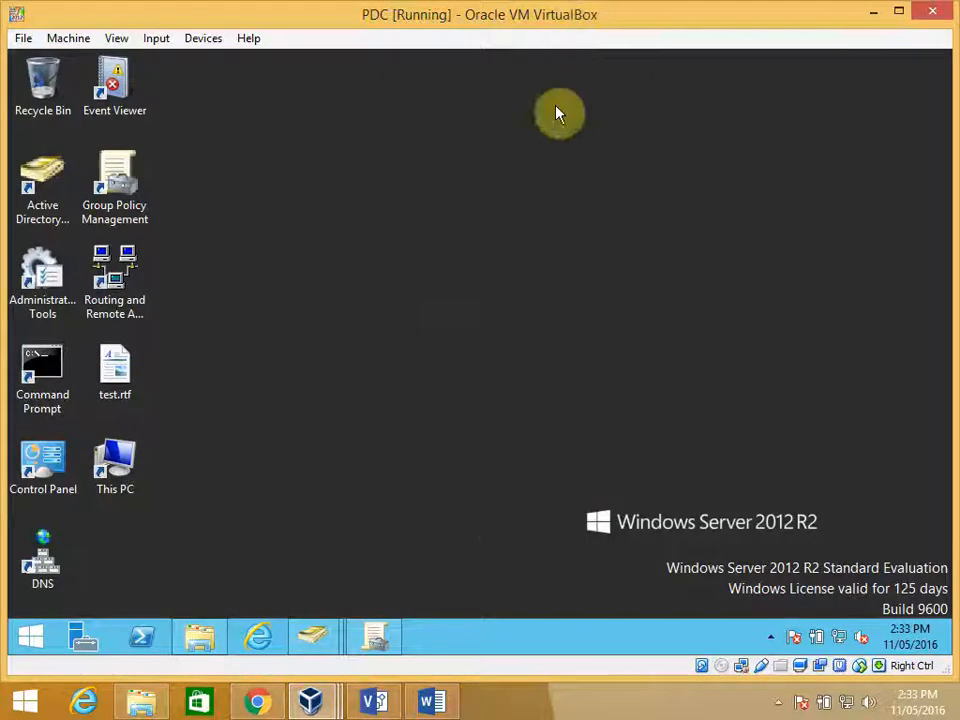
{"action": "mouse_move", "coordinate": [378, 703]}
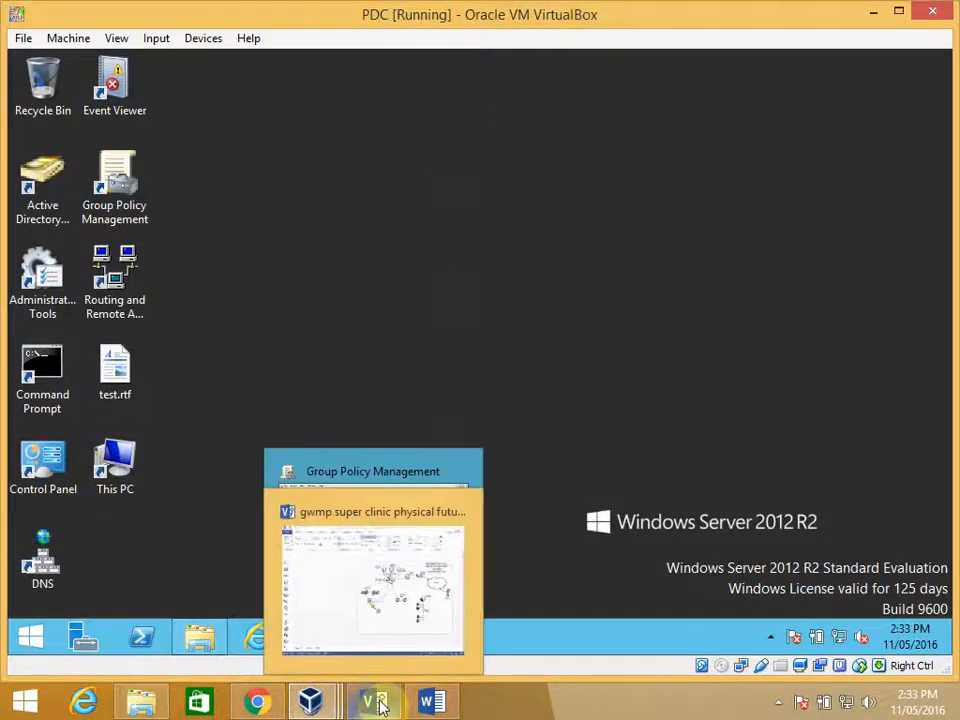
{"action": "mouse_move", "coordinate": [310, 703]}
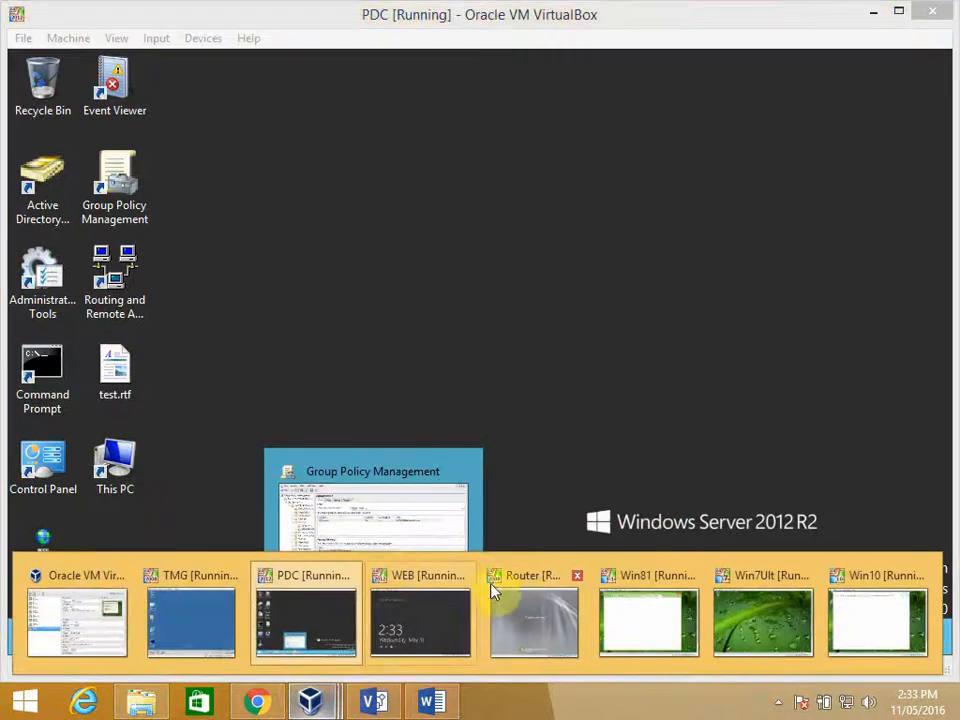
{"action": "mouse_move", "coordinate": [647, 626]}
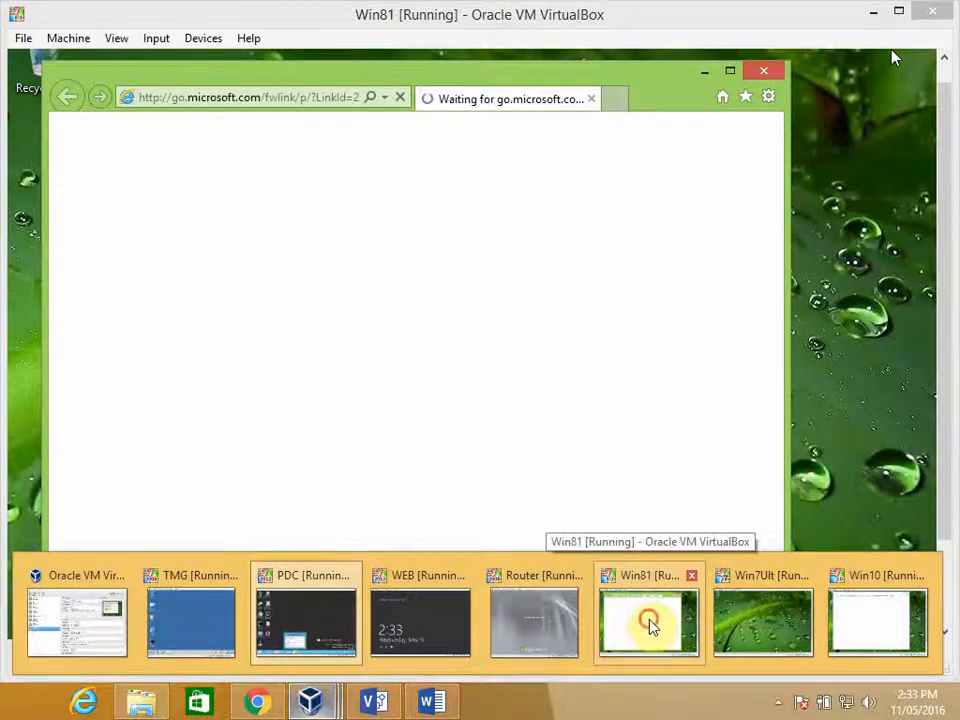
{"action": "left_click", "coordinate": [650, 625]}
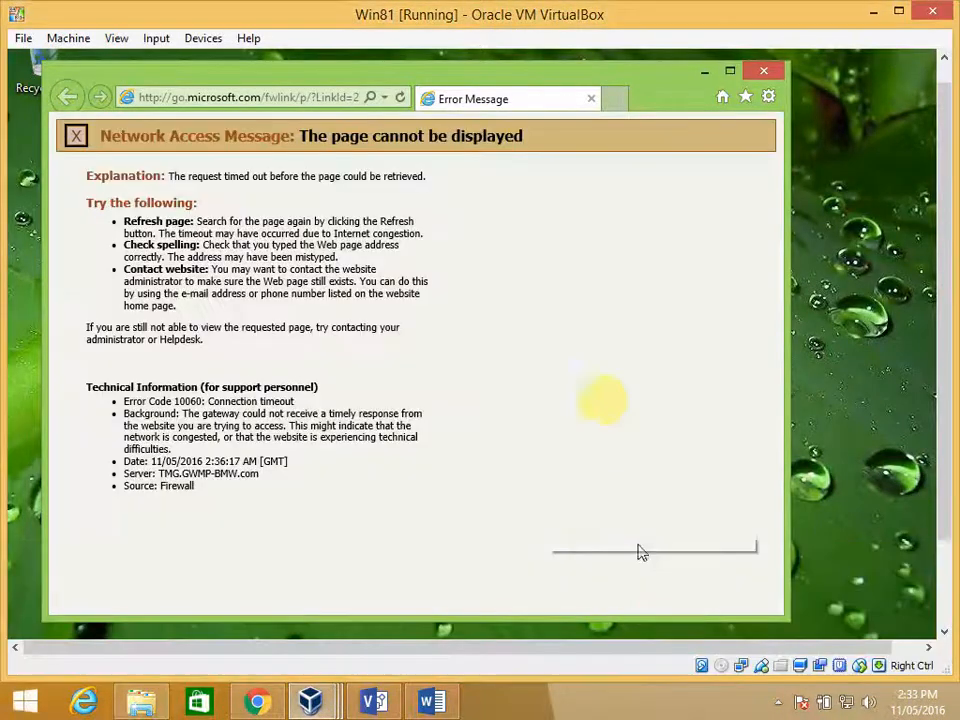
{"action": "left_click", "coordinate": [766, 70]}
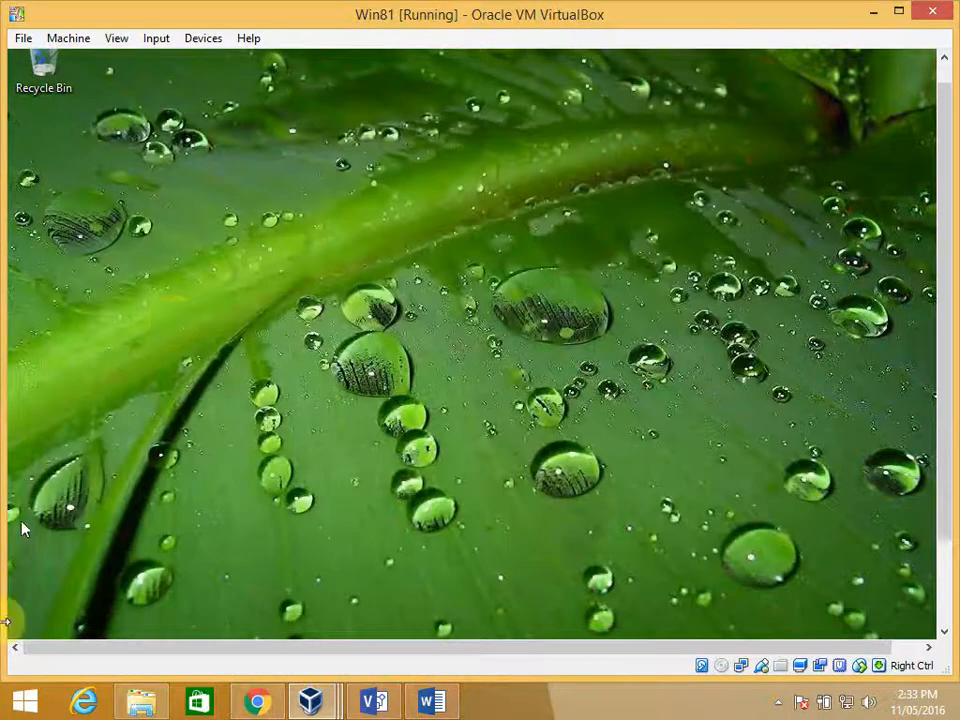
- Sign out of the current Windows session on the Win81 virtual machine
{"action": "left_click_drag", "start_coordinate": [947, 369], "coordinate": [940, 478]}
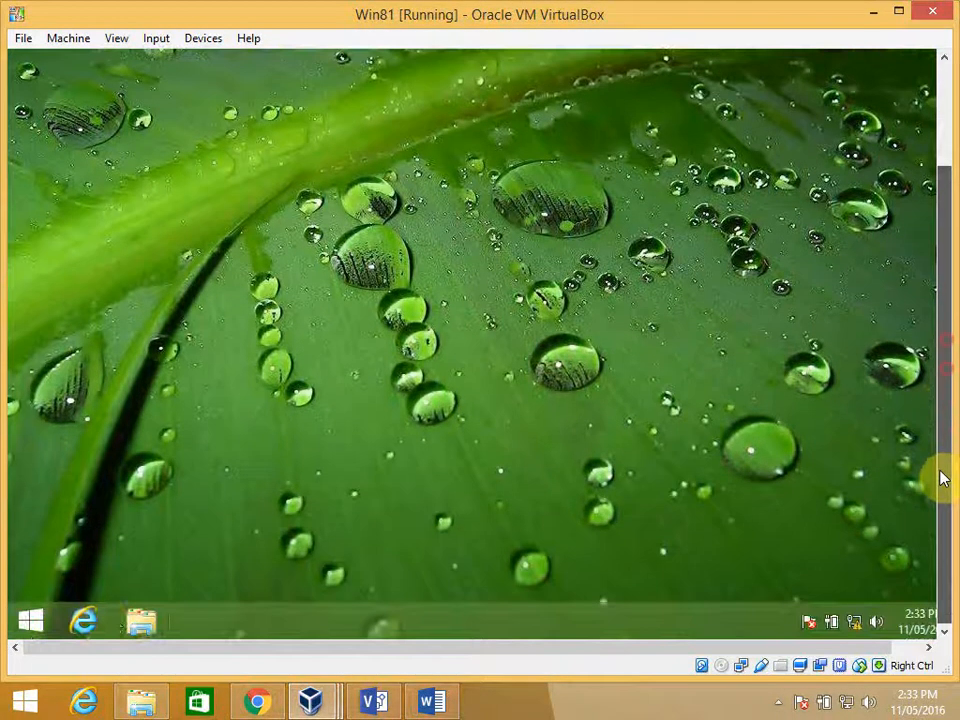
{"action": "right_click", "coordinate": [40, 624]}
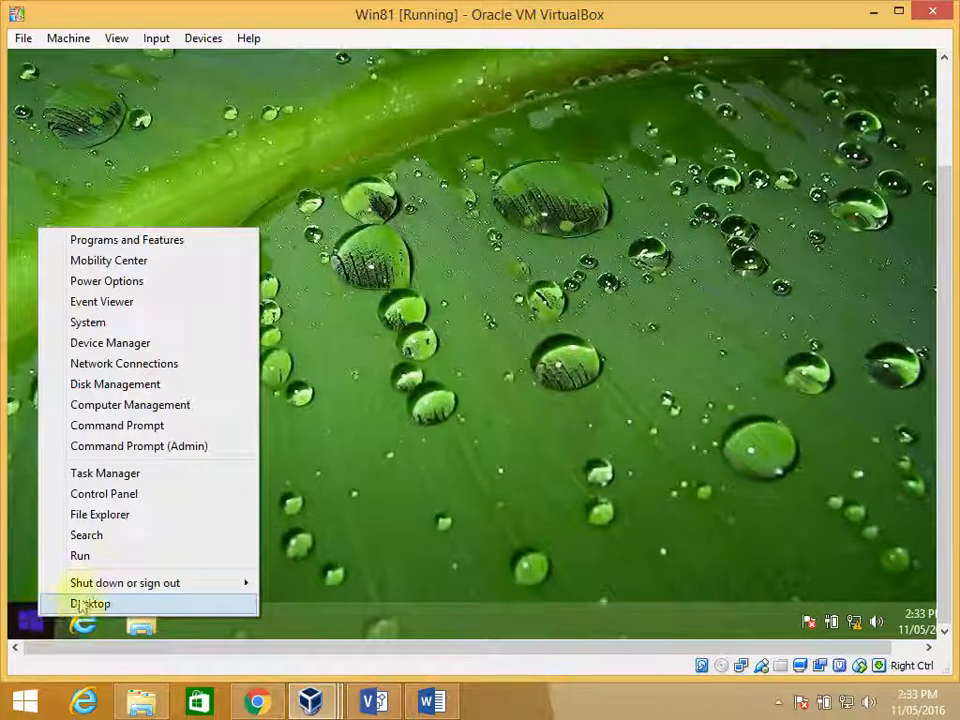
{"action": "mouse_move", "coordinate": [214, 591]}
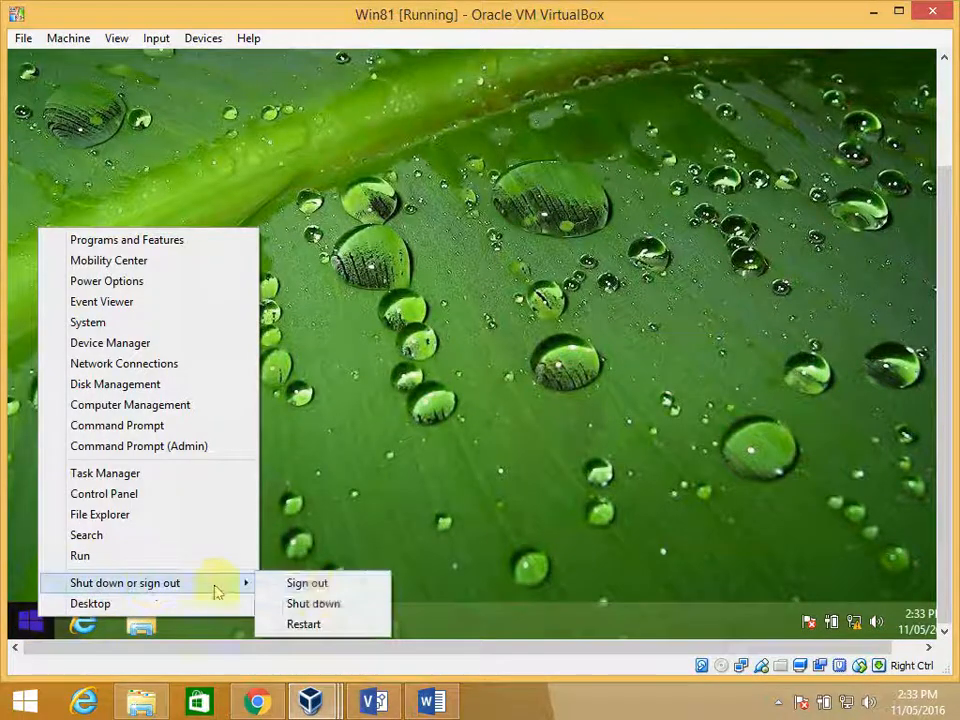
{"action": "left_click", "coordinate": [341, 585]}
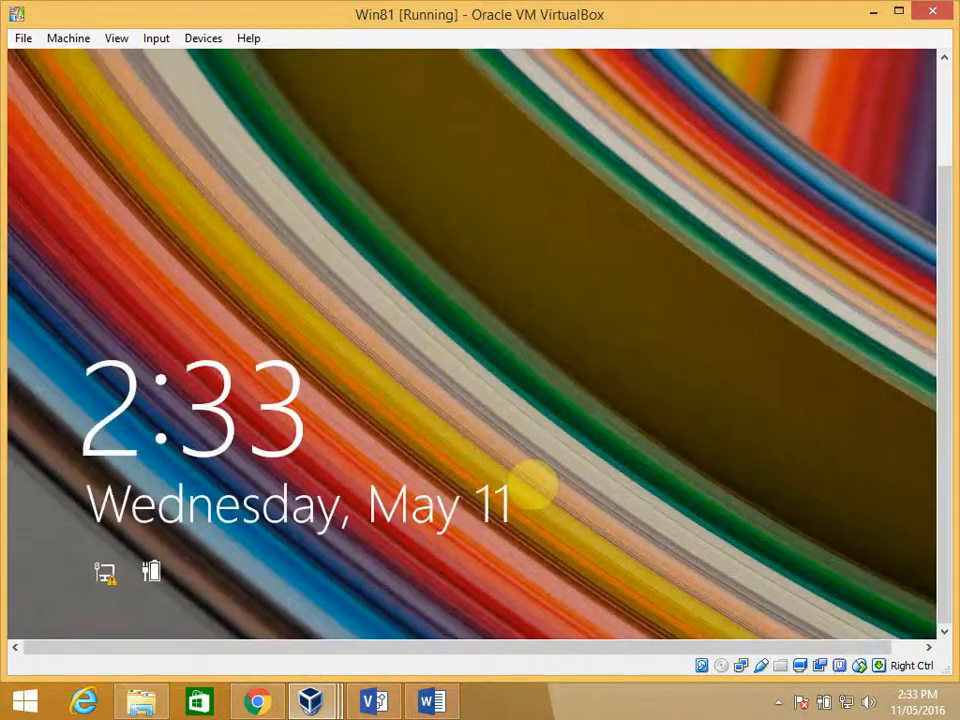
- Sign in to the GWMP-BMW domain on Win81 as another user, Dr2, entering the account password
{"action": "left_click", "coordinate": [470, 460]}
{"action": "left_click", "coordinate": [579, 251]}
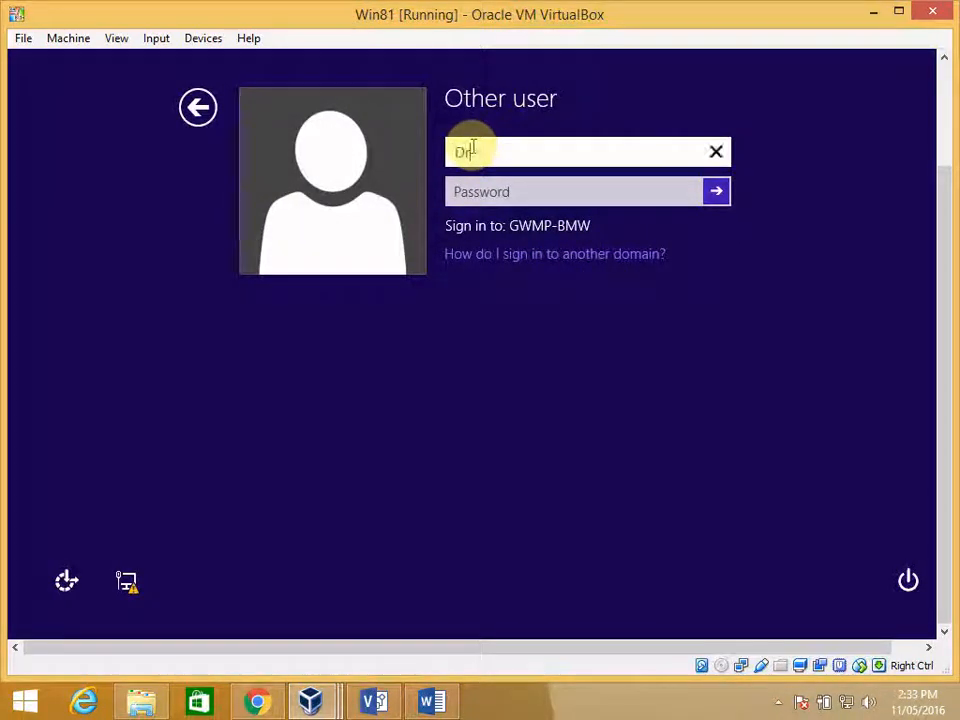
{"action": "type", "text": "Dr2"}
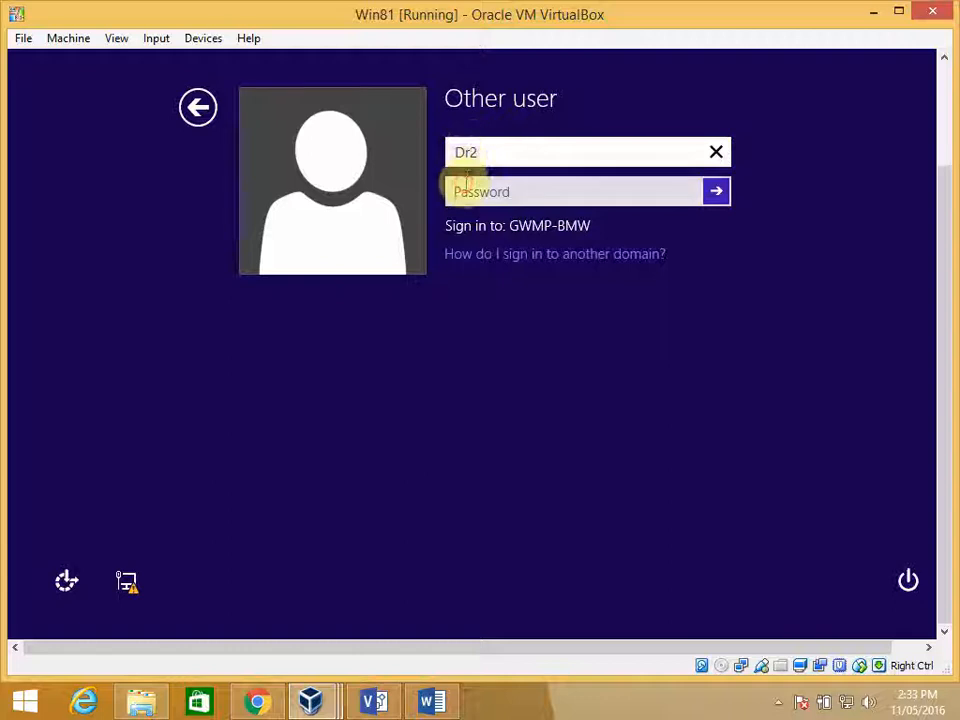
{"action": "left_click", "coordinate": [490, 188]}
{"action": "type", "text": "••"}
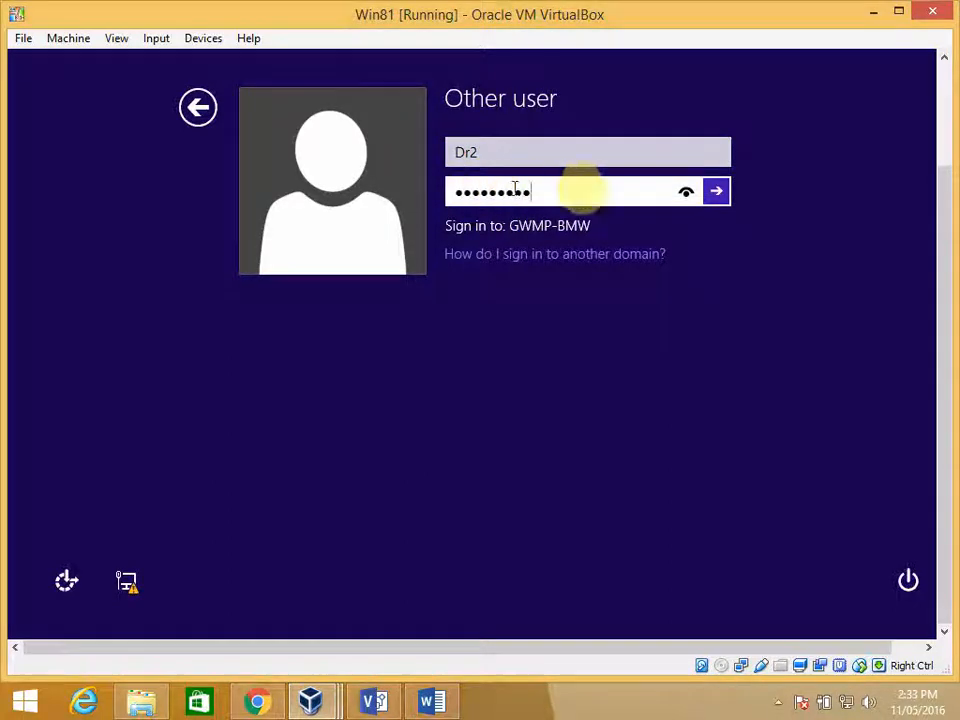
{"action": "left_click", "coordinate": [717, 191]}
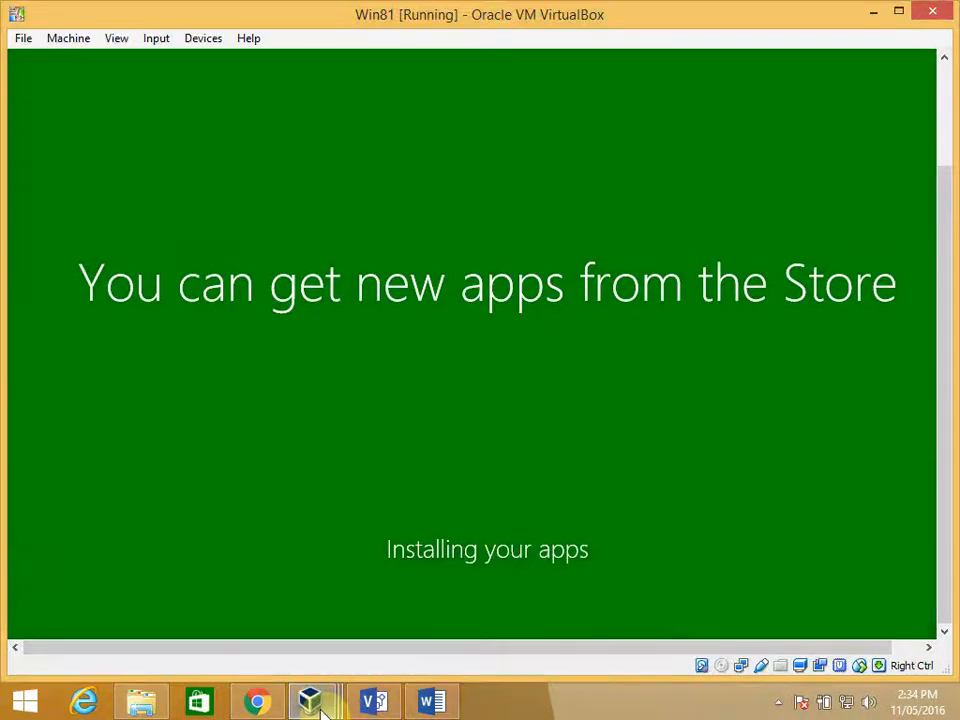
- Switch to the Win7Ult virtual machine and log off its current user
{"action": "mouse_move", "coordinate": [318, 708]}
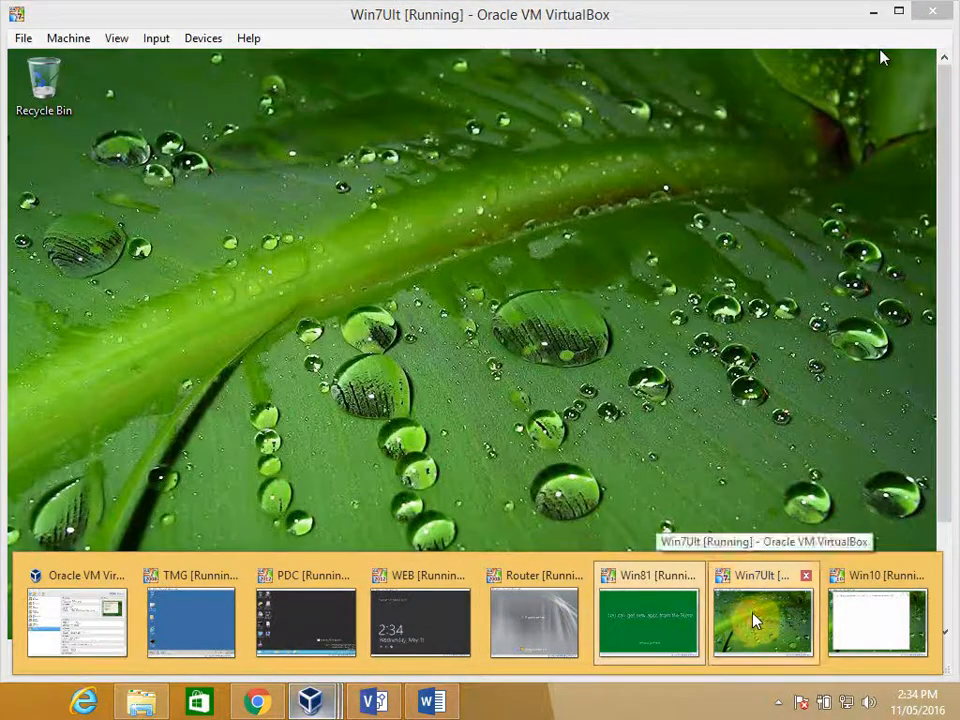
{"action": "left_click", "coordinate": [754, 622]}
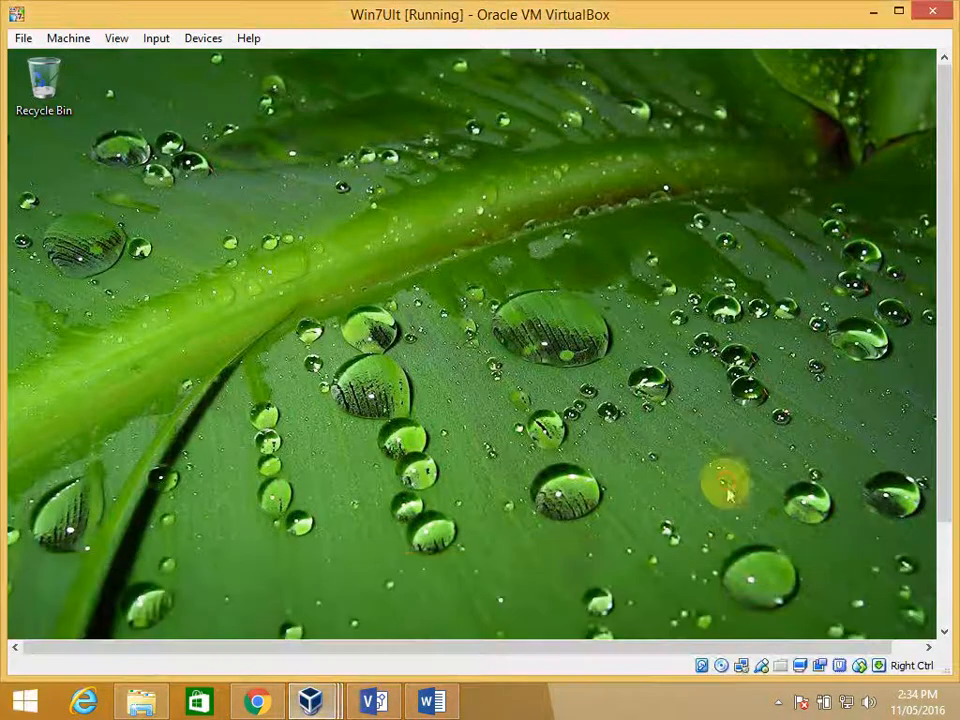
{"action": "left_click_drag", "start_coordinate": [943, 370], "coordinate": [936, 508]}
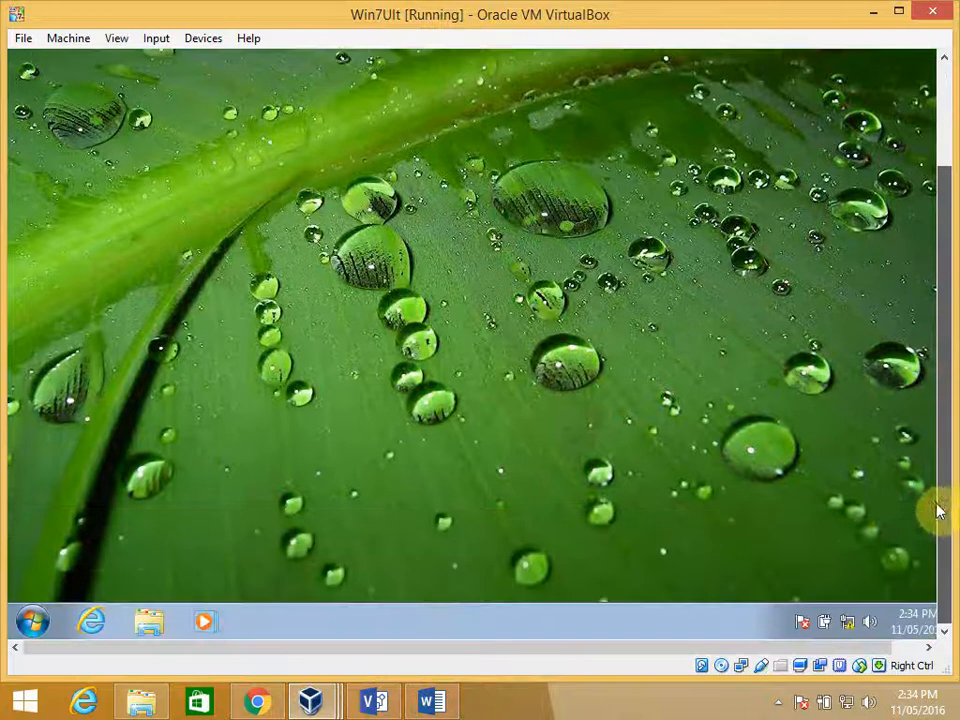
{"action": "left_click", "coordinate": [33, 622]}
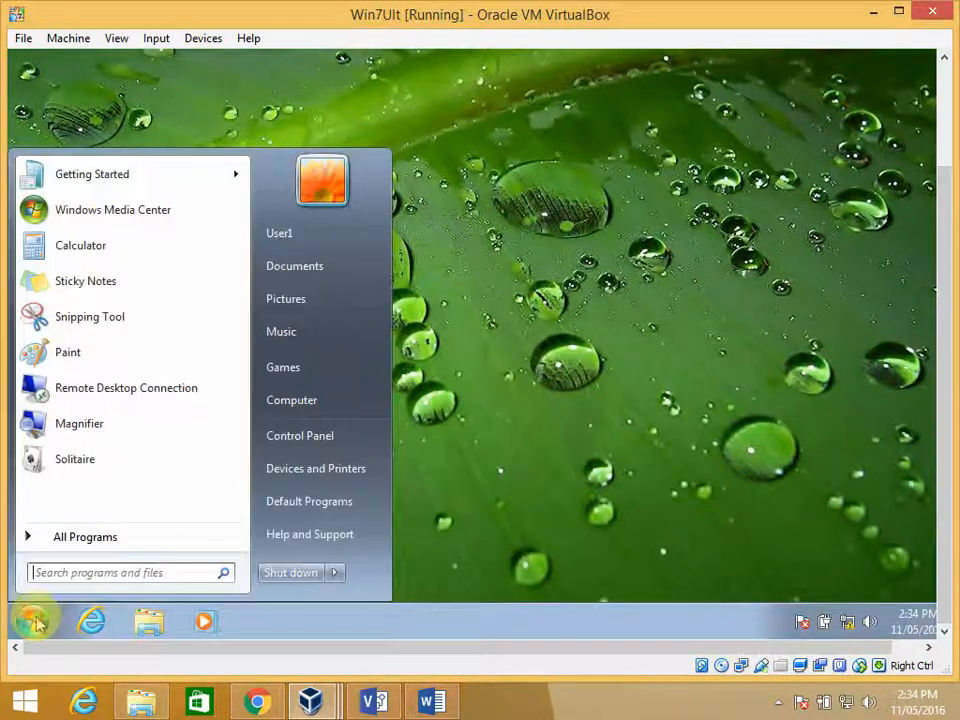
{"action": "left_click", "coordinate": [338, 573]}
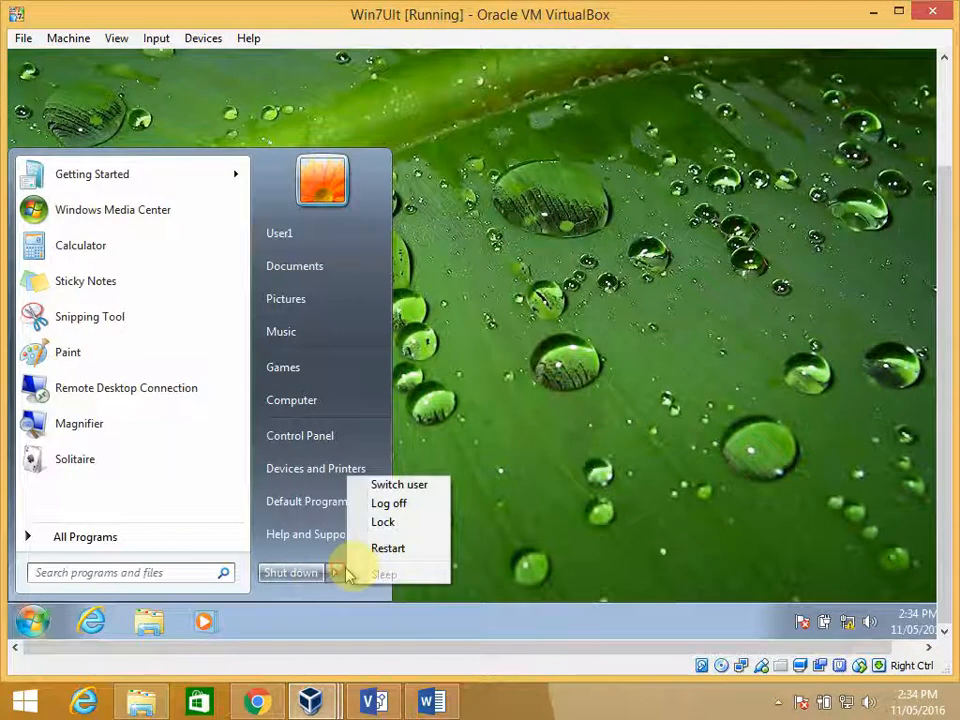
{"action": "left_click", "coordinate": [390, 504]}
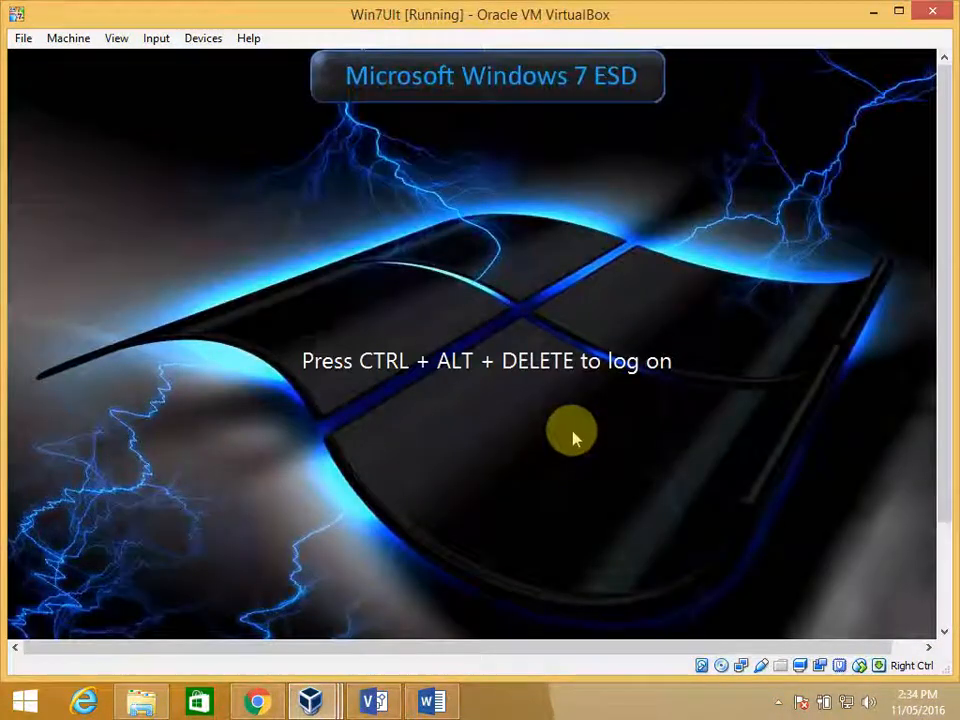
- Log on to the GWMP-BMW domain on Win7Ult as another user, Dr3, entering the account password
{"action": "key", "text": "ctrl+Delete"}
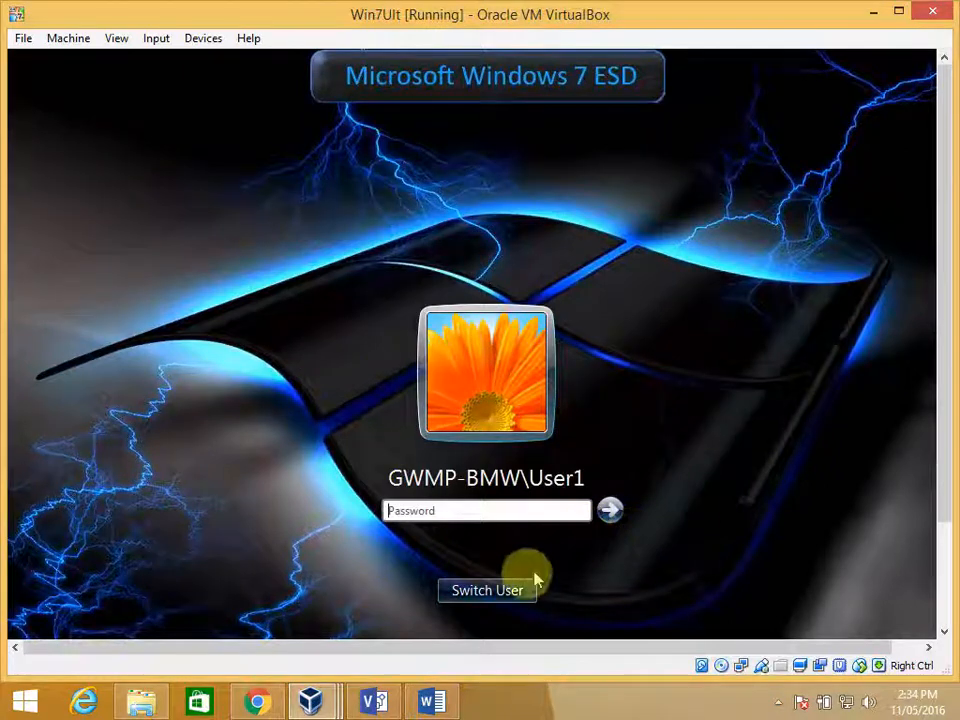
{"action": "left_click", "coordinate": [500, 592]}
{"action": "left_click", "coordinate": [555, 495]}
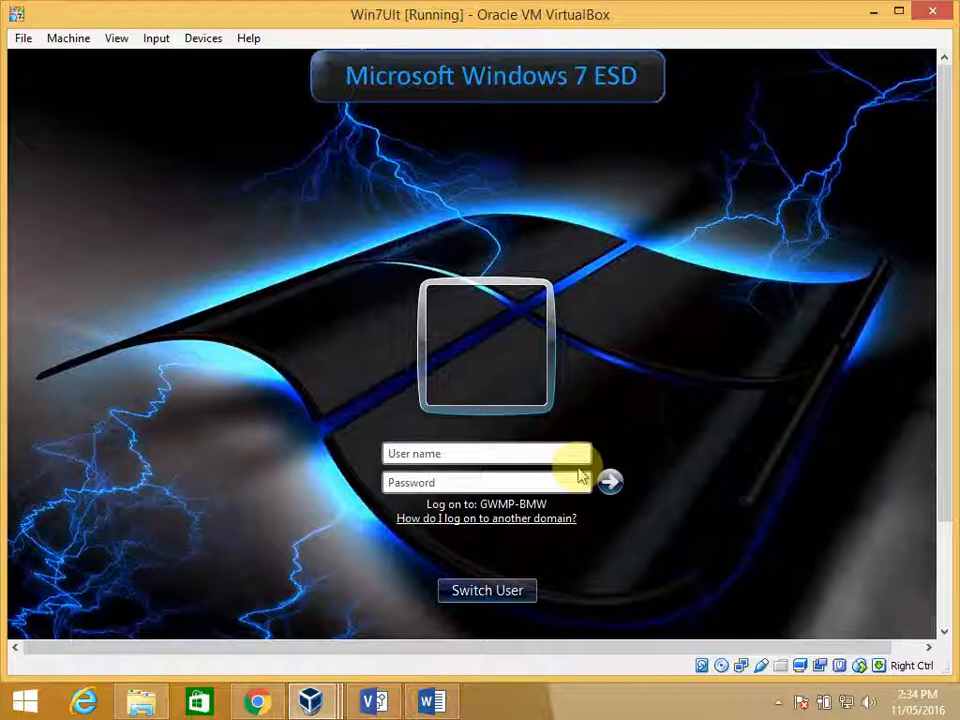
{"action": "type", "text": "Dr3"}
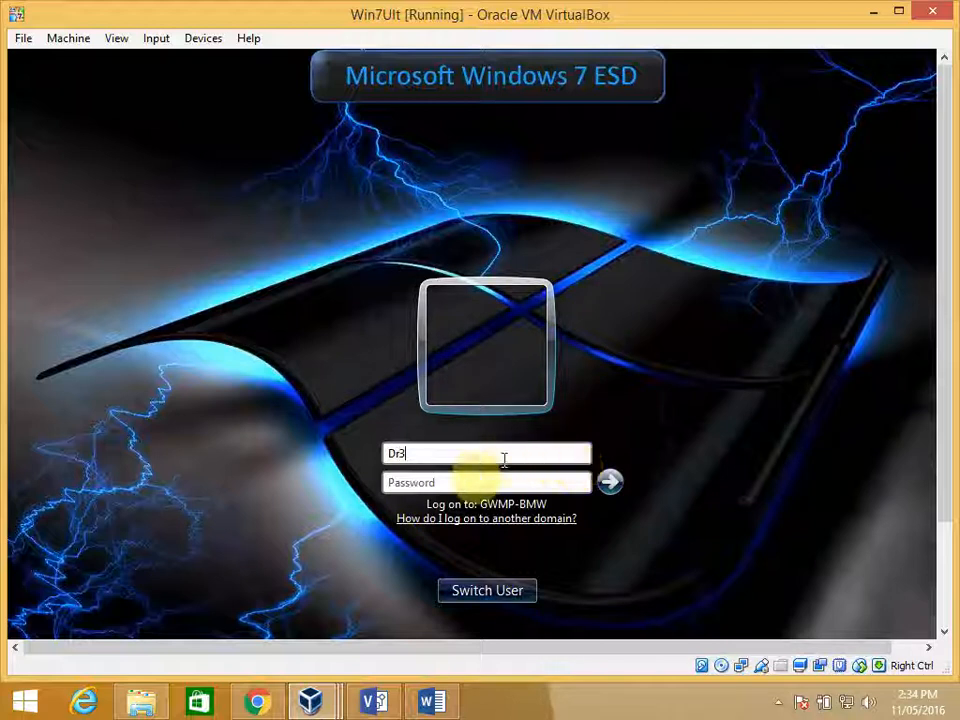
{"action": "left_click", "coordinate": [465, 482]}
{"action": "type", "text": "•••"}
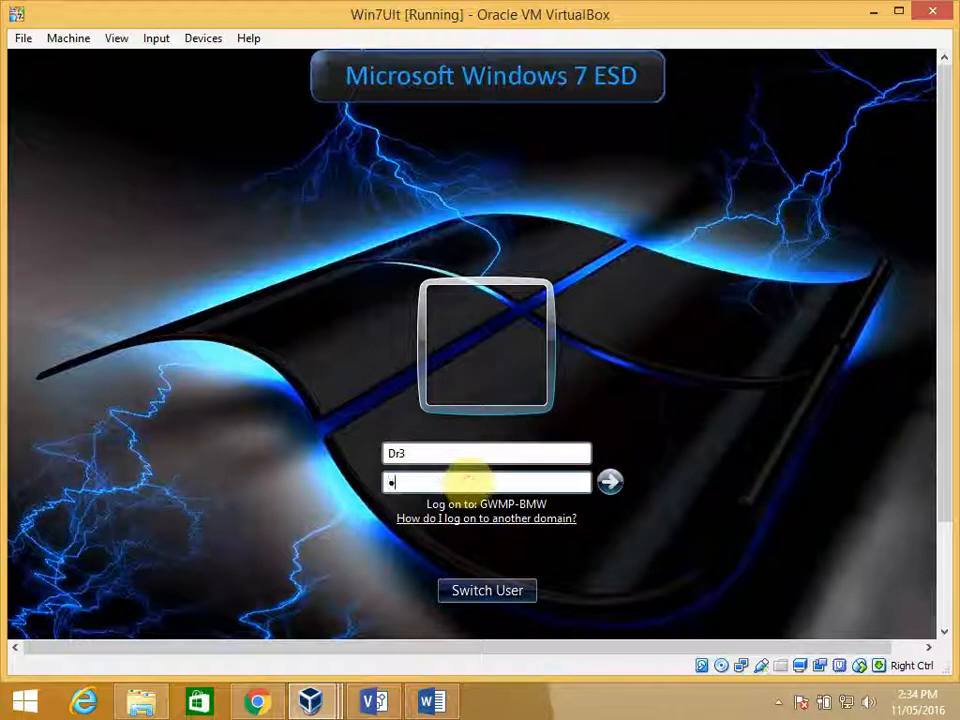
{"action": "type", "text": "••••••"}
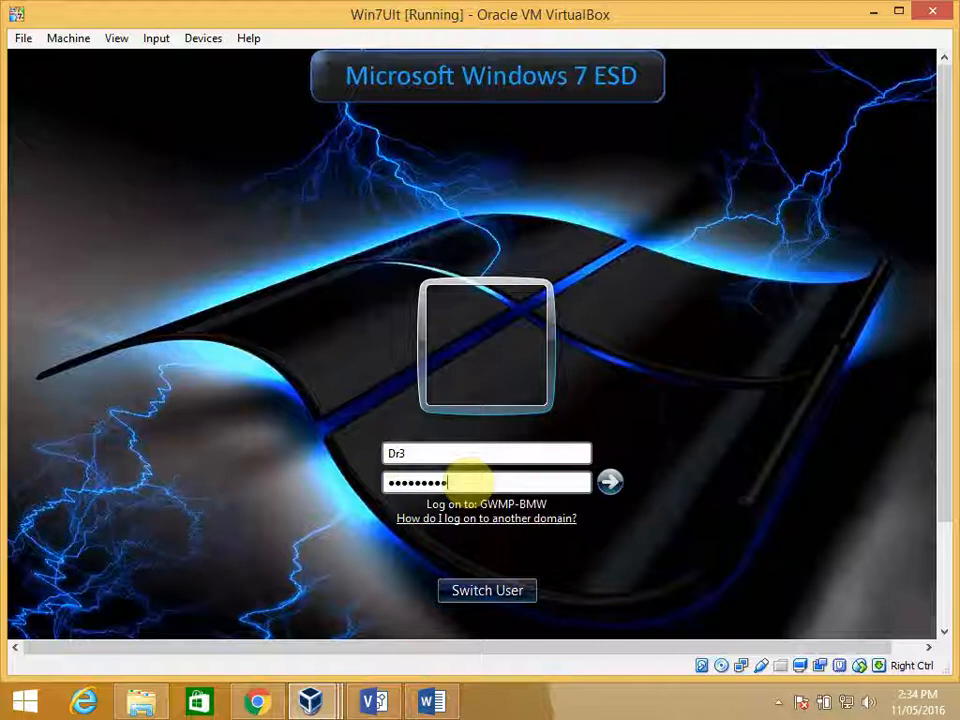
{"action": "left_click", "coordinate": [609, 483]}
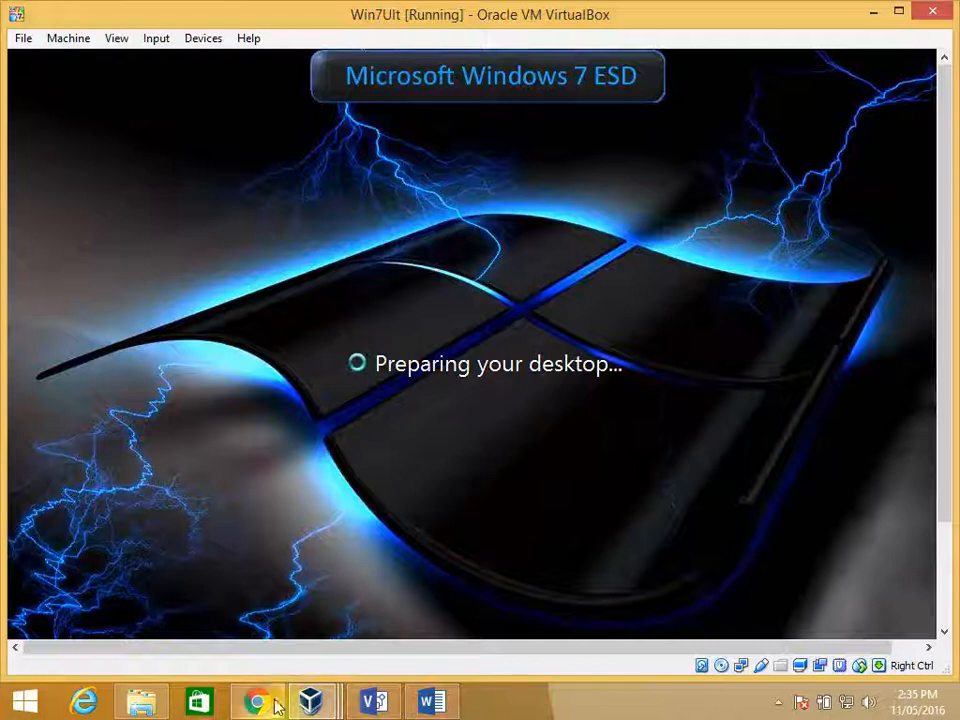
- Check the desktop wallpaper applied on the Win81 and Win7Ult virtual machines
{"action": "mouse_move", "coordinate": [310, 700]}
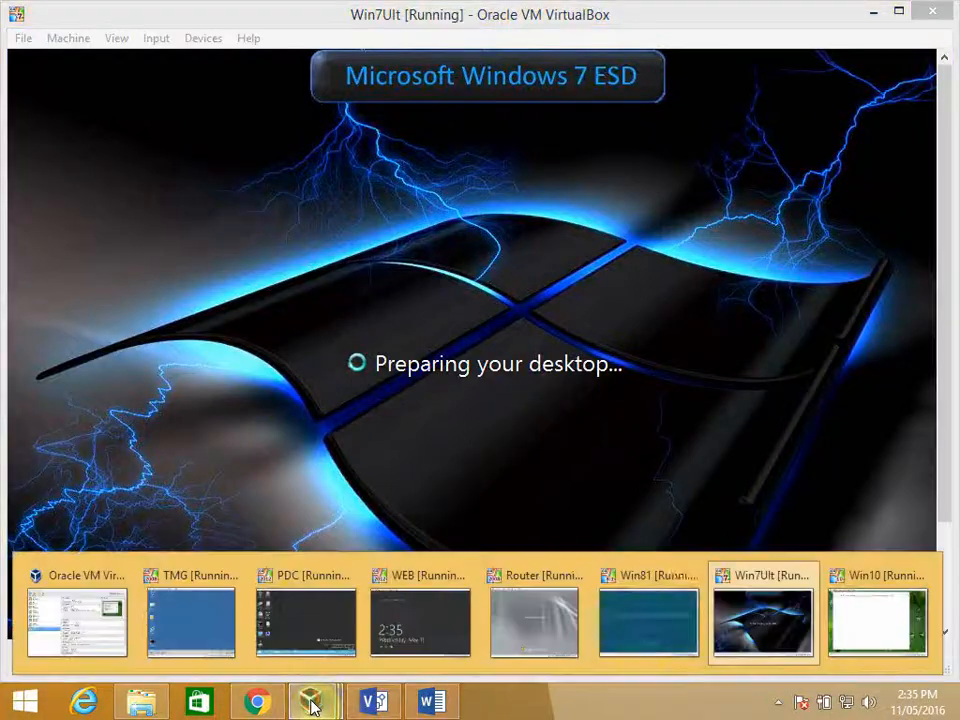
{"action": "left_click", "coordinate": [645, 634]}
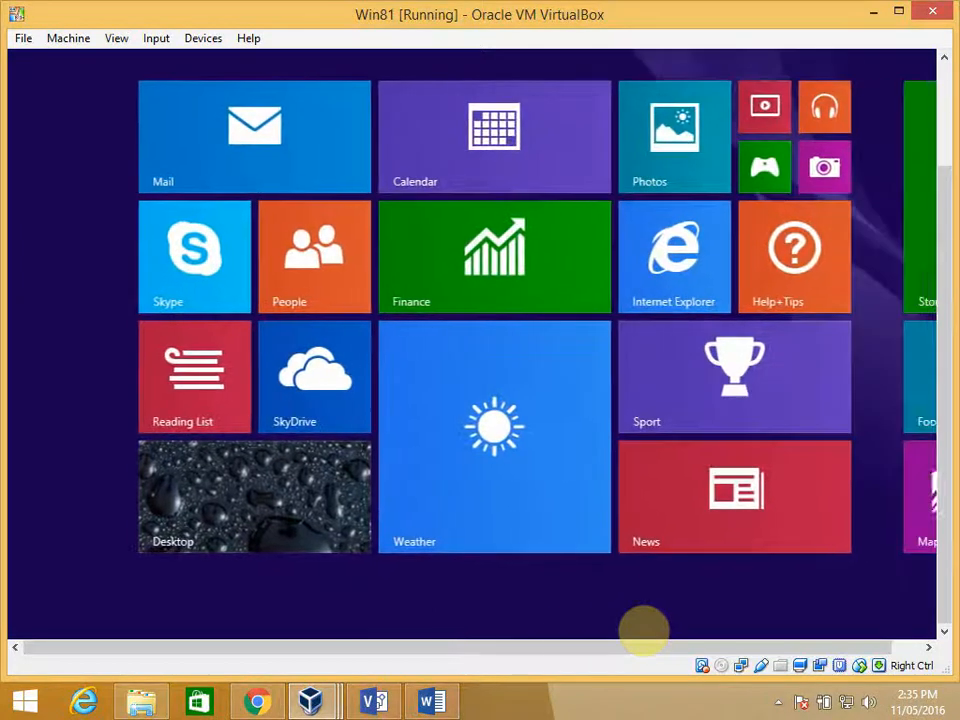
{"action": "left_click", "coordinate": [289, 504]}
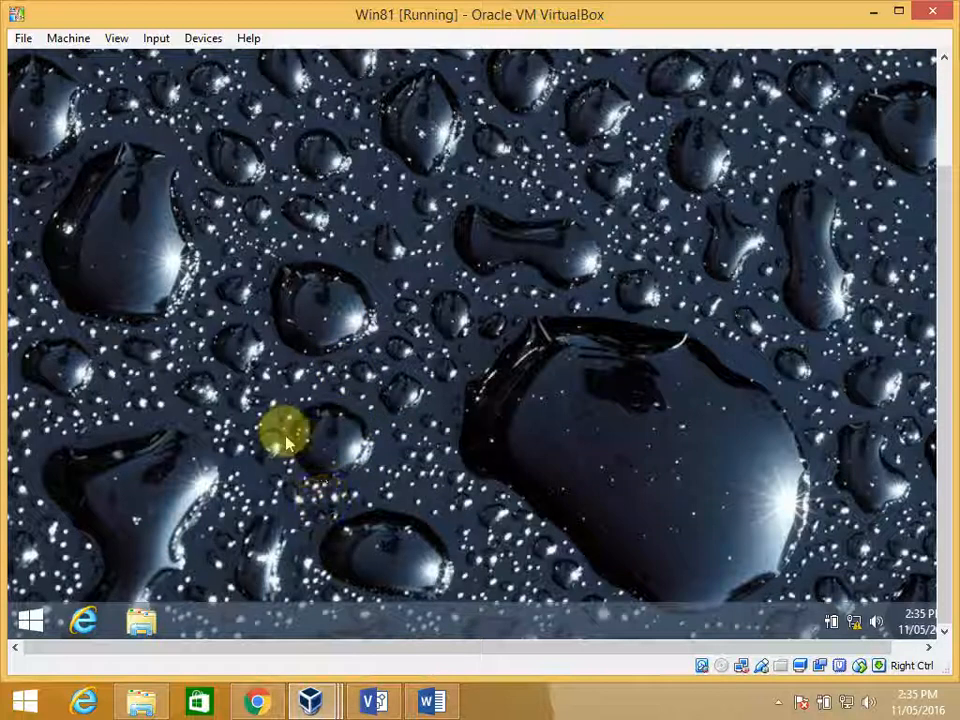
{"action": "mouse_move", "coordinate": [318, 701]}
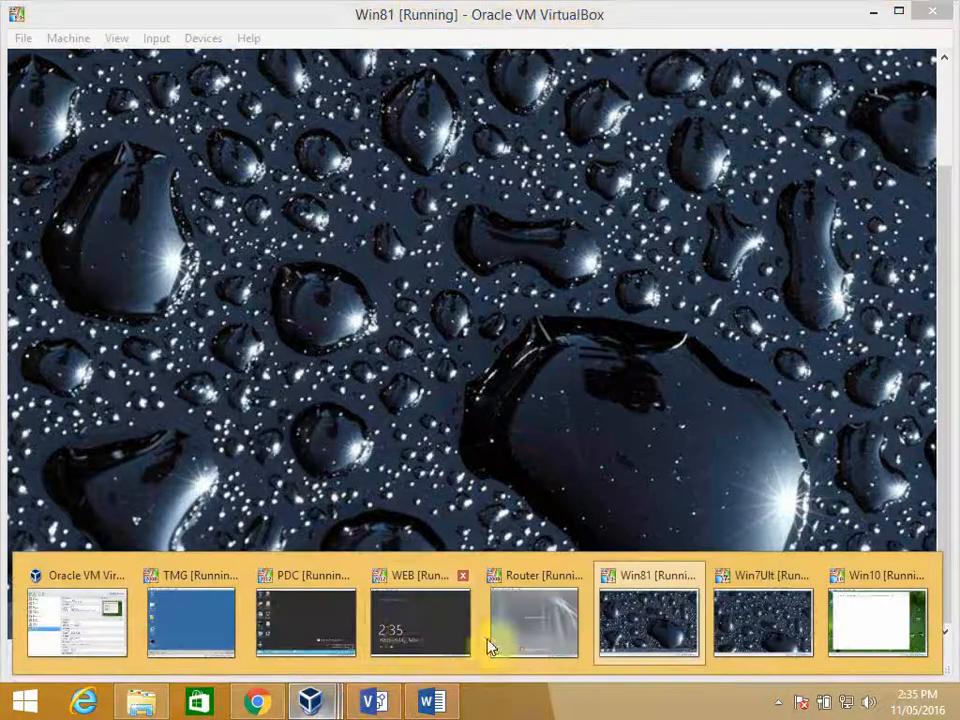
{"action": "left_click", "coordinate": [740, 622]}
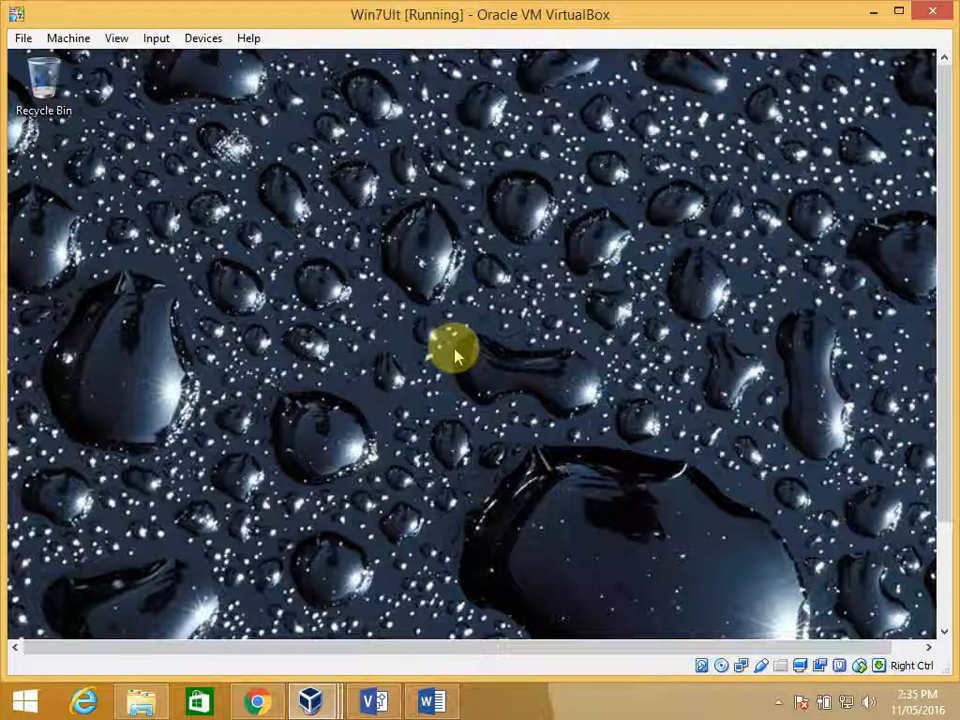
- Switch back to the PDC virtual machine and show the Group Policy Objects linked to the Doctors organizational unit in Group Policy Management
{"action": "left_click", "coordinate": [322, 704]}
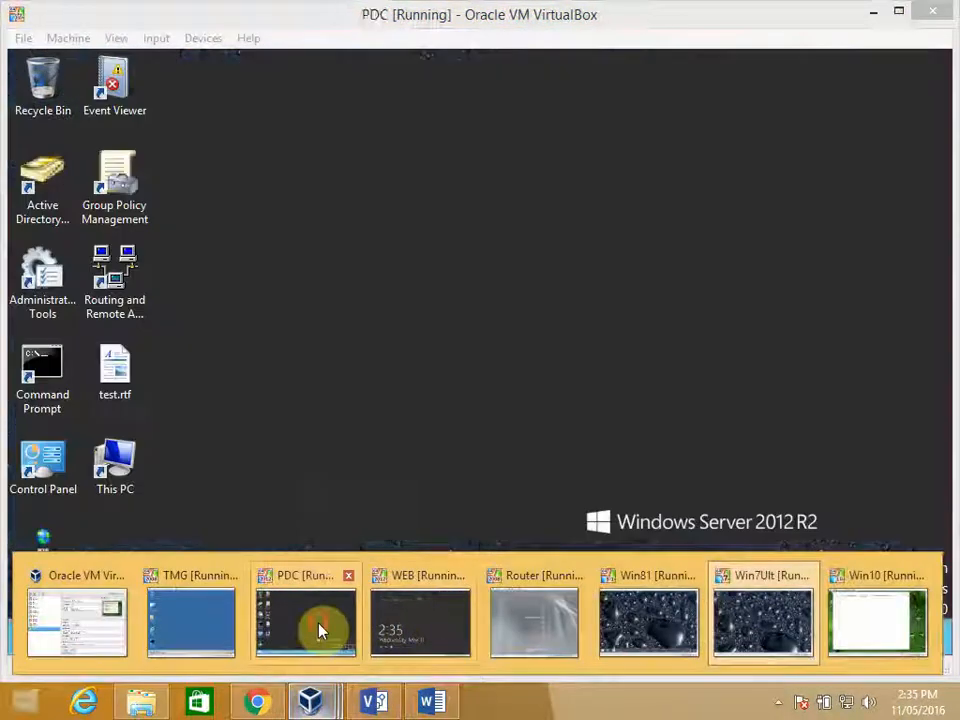
{"action": "left_click", "coordinate": [319, 628]}
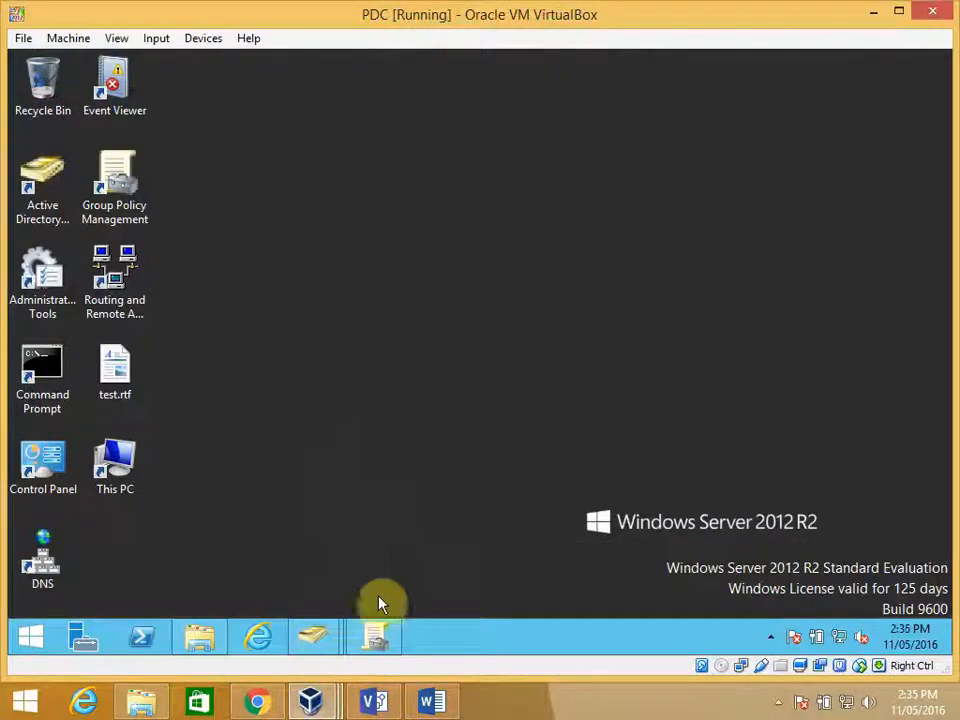
{"action": "left_click", "coordinate": [374, 636]}
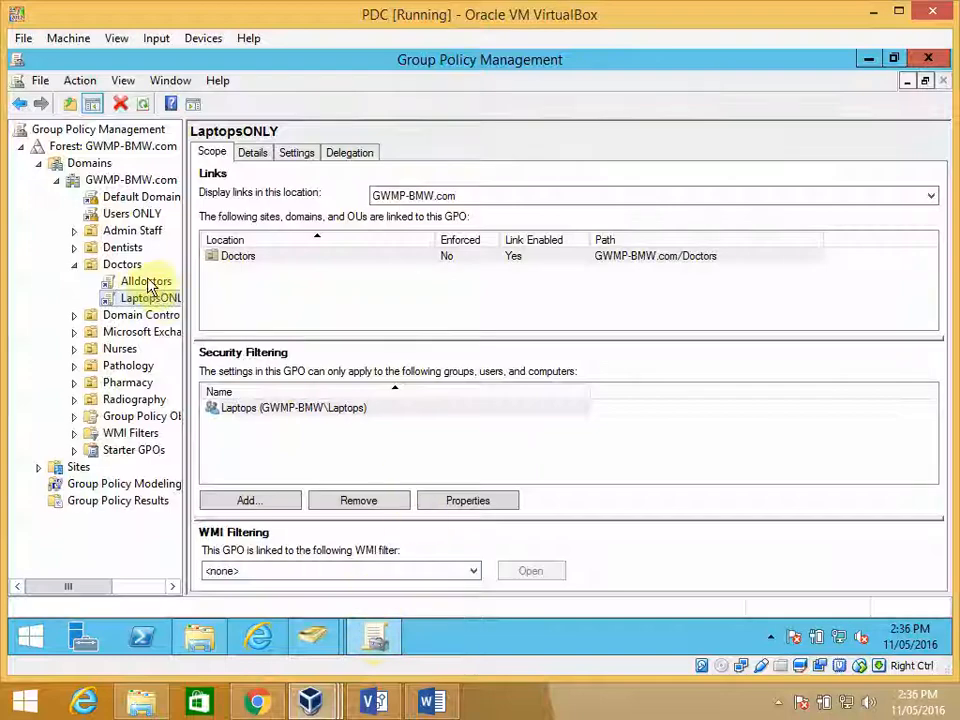
{"action": "left_click", "coordinate": [134, 267]}
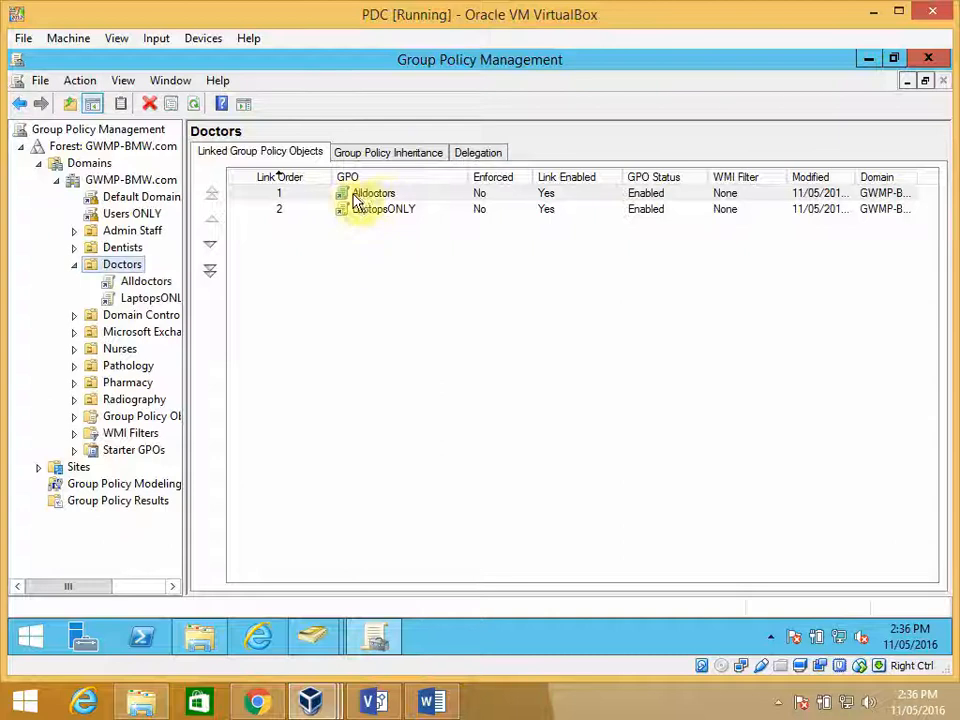
- Move the LaptopsONLY GPO above Alldoctors in the Doctors organizational unit's link order
{"action": "left_click", "coordinate": [389, 196]}
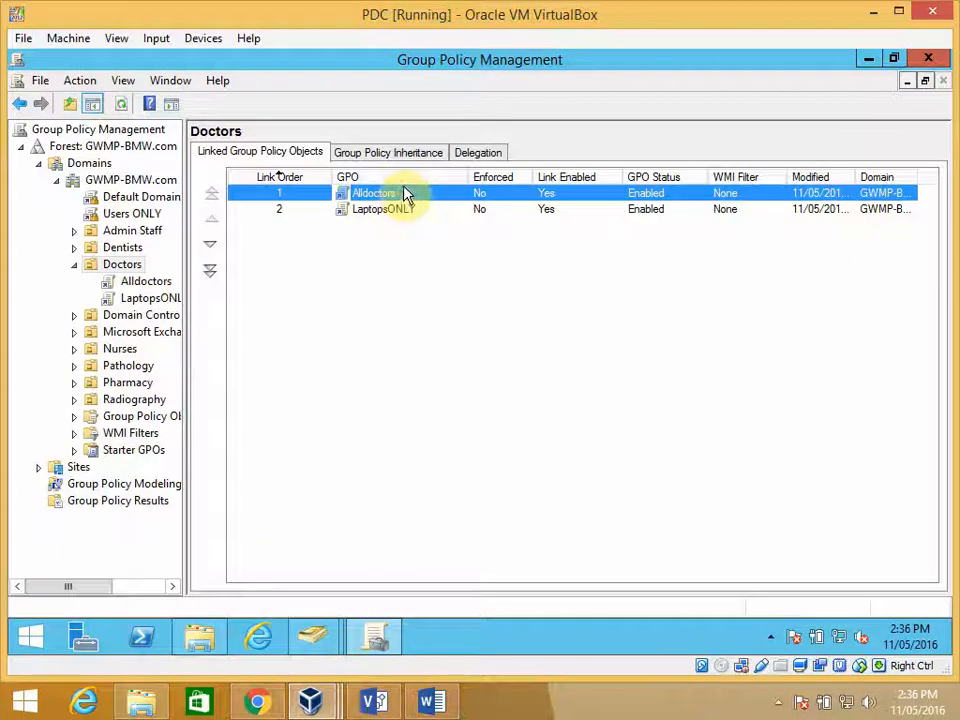
{"action": "left_click", "coordinate": [300, 214]}
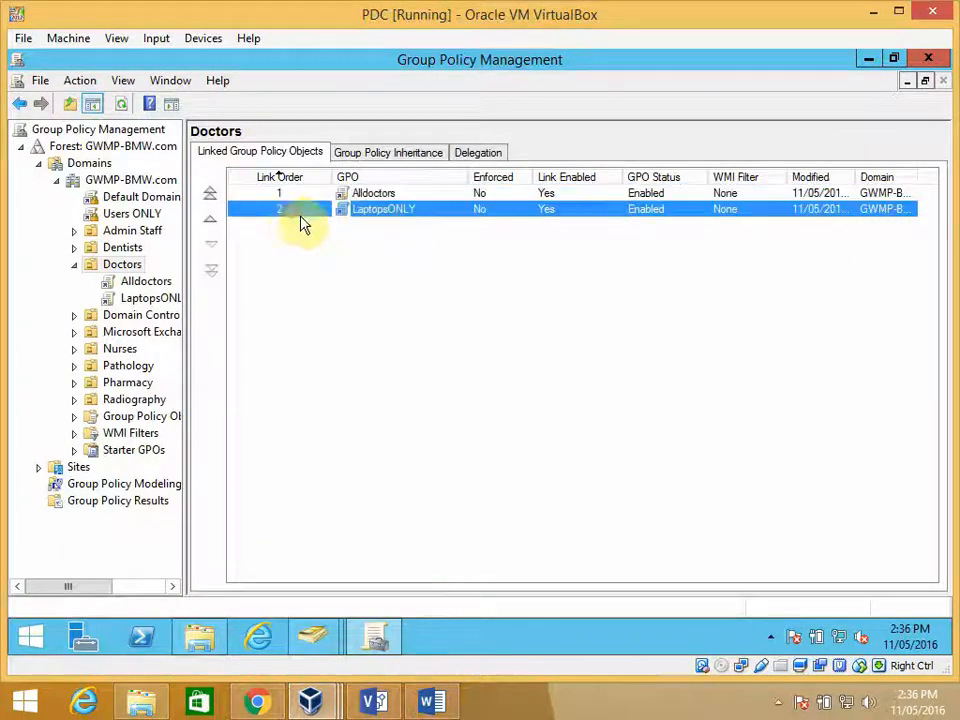
{"action": "left_click", "coordinate": [213, 221]}
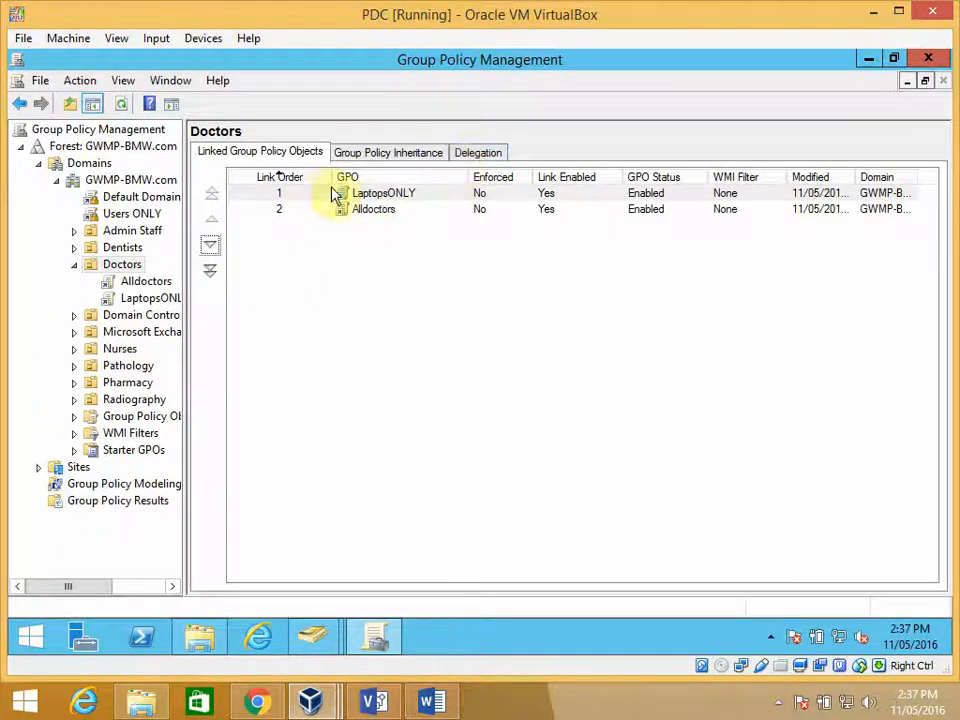
- Open Command Prompt as administrator on the PDC and force a Group Policy refresh with gpupdate /force
{"action": "left_click", "coordinate": [868, 59]}
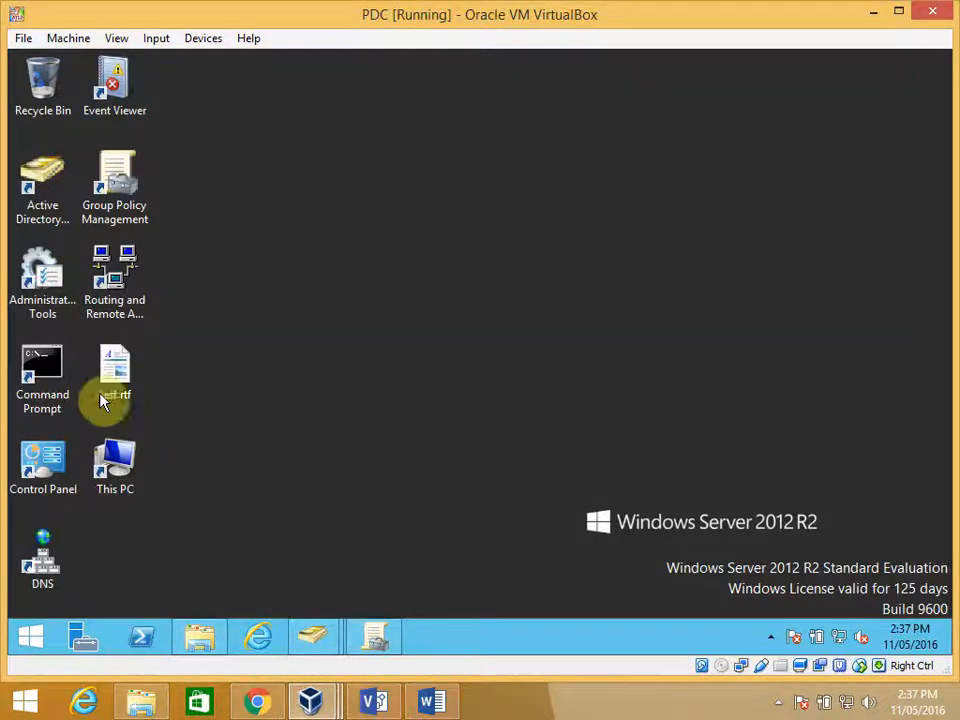
{"action": "right_click", "coordinate": [49, 370]}
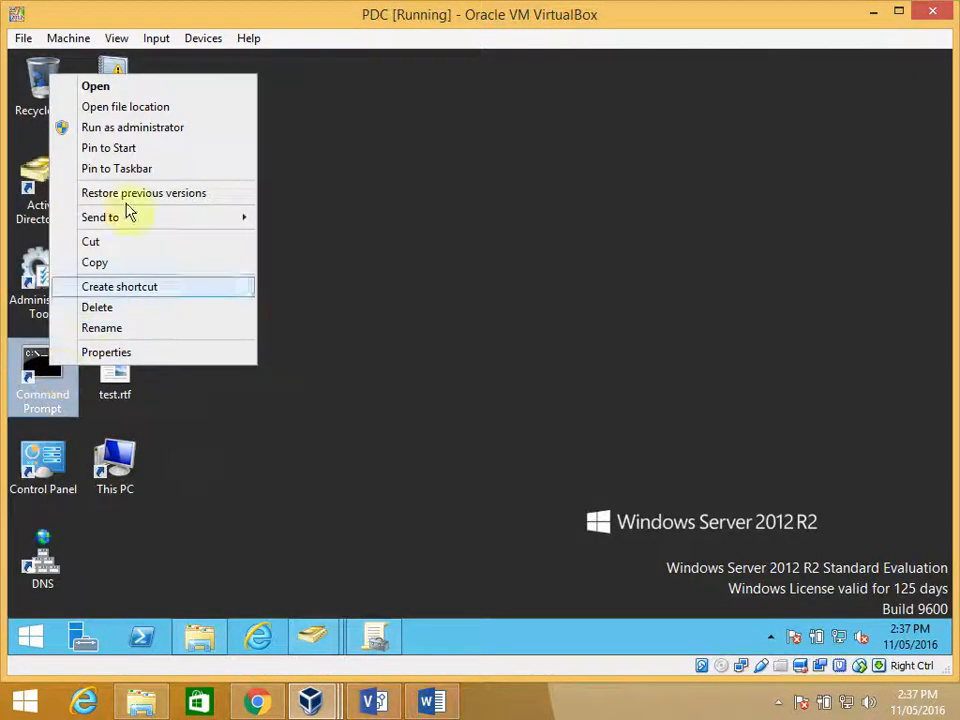
{"action": "left_click", "coordinate": [189, 127]}
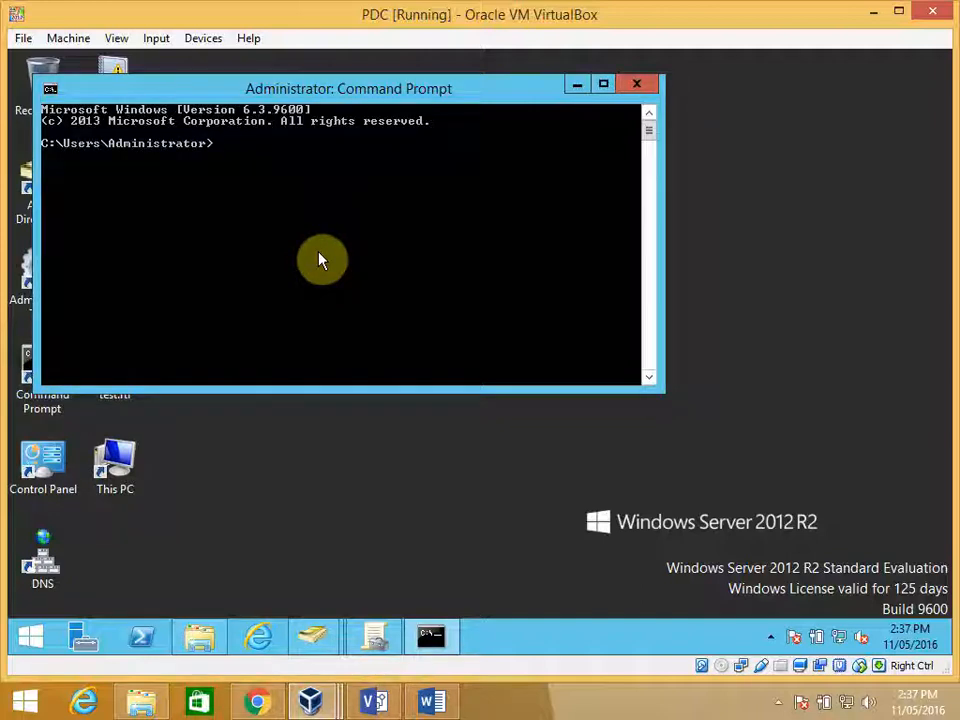
{"action": "type", "text": "gpupdate /force"}
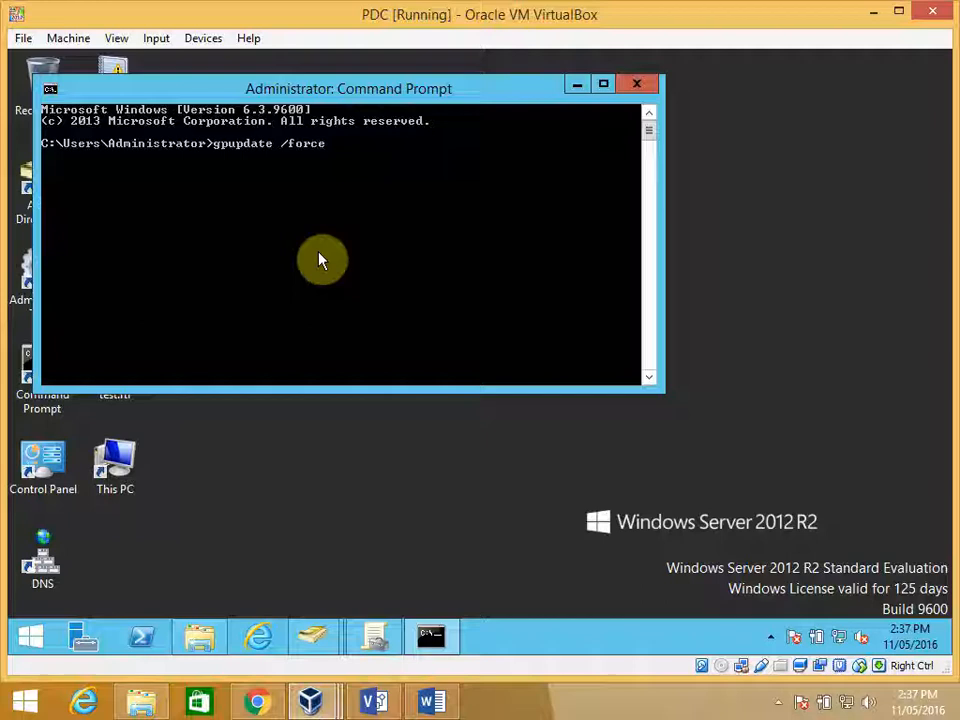
{"action": "key", "text": "Return"}
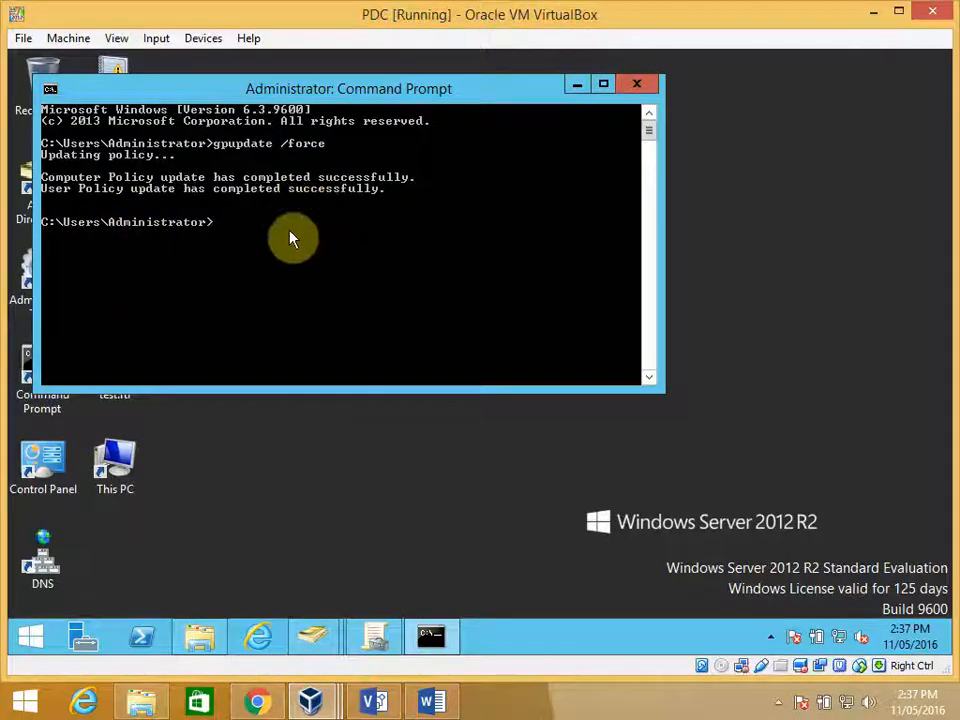
- Switch to the Win7Ult virtual machine and run gpupdate /force there
{"action": "mouse_move", "coordinate": [310, 703]}
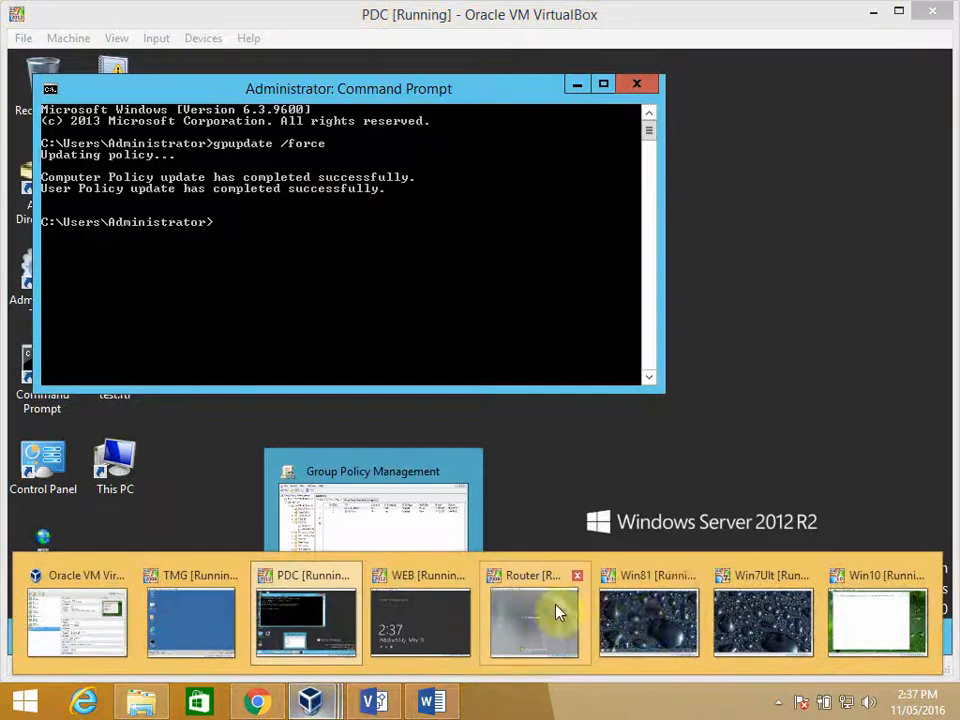
{"action": "left_click", "coordinate": [745, 623]}
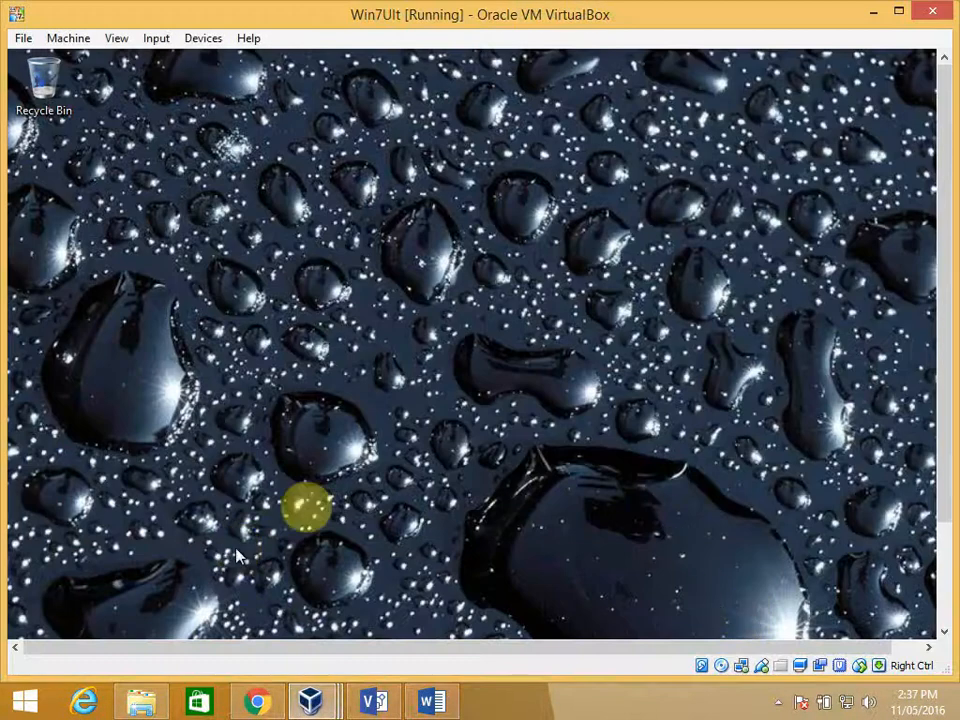
{"action": "left_click_drag", "start_coordinate": [943, 210], "coordinate": [920, 340]}
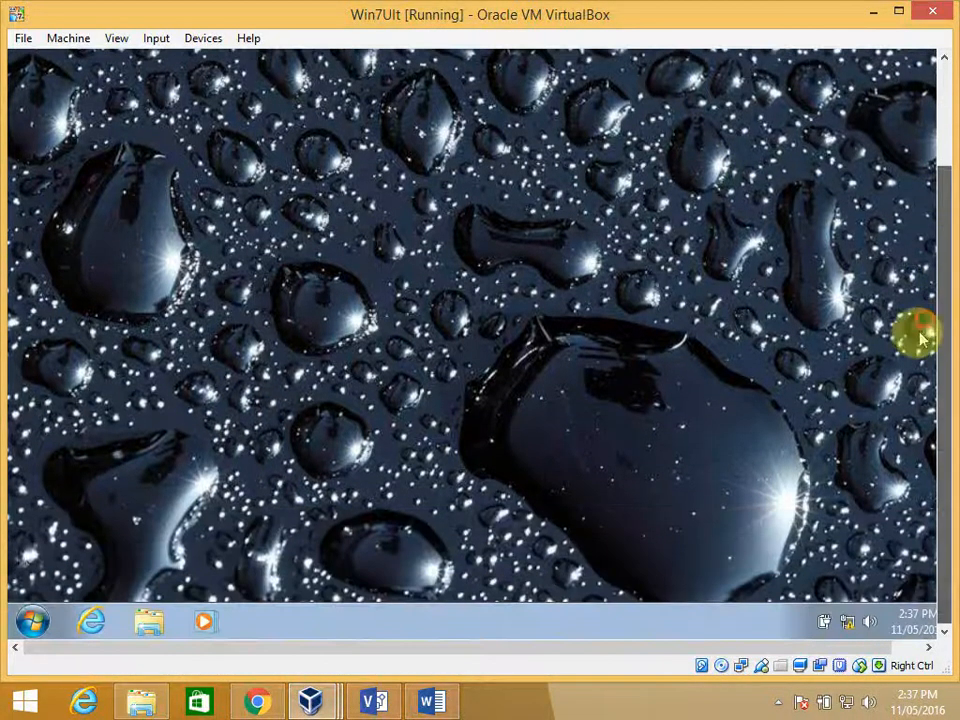
{"action": "left_click", "coordinate": [30, 622]}
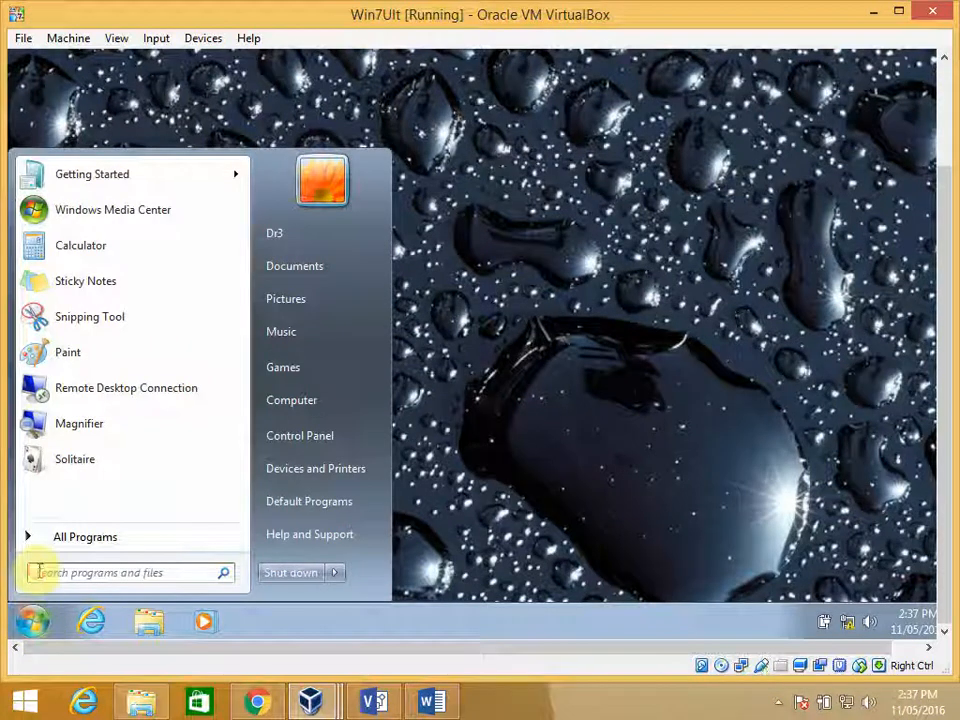
{"action": "type", "text": "gpupdate"}
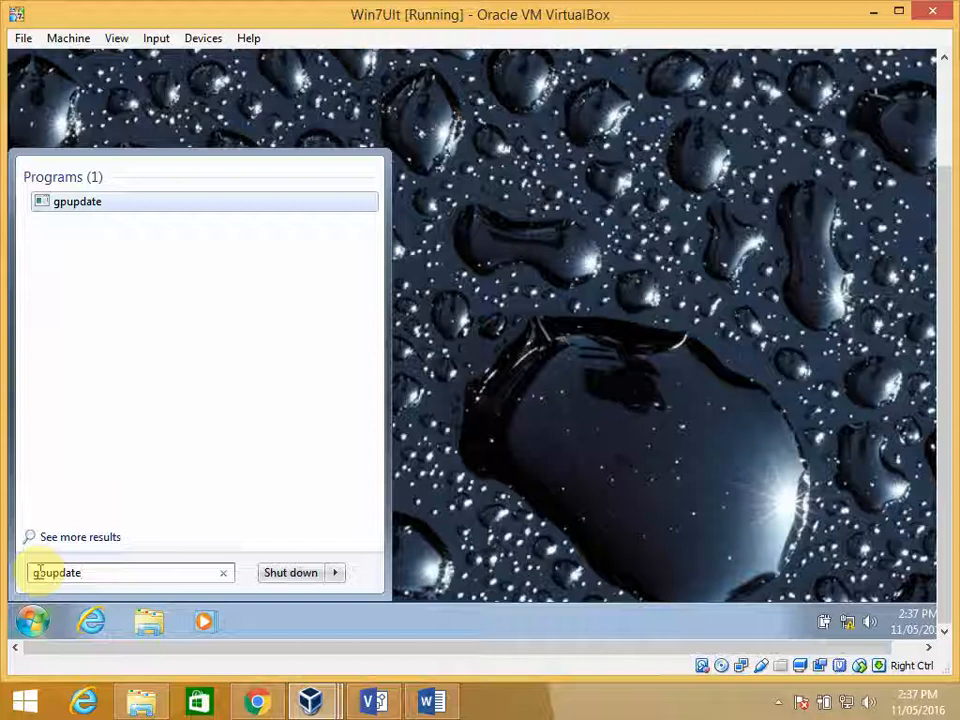
{"action": "type", "text": "/fo"}
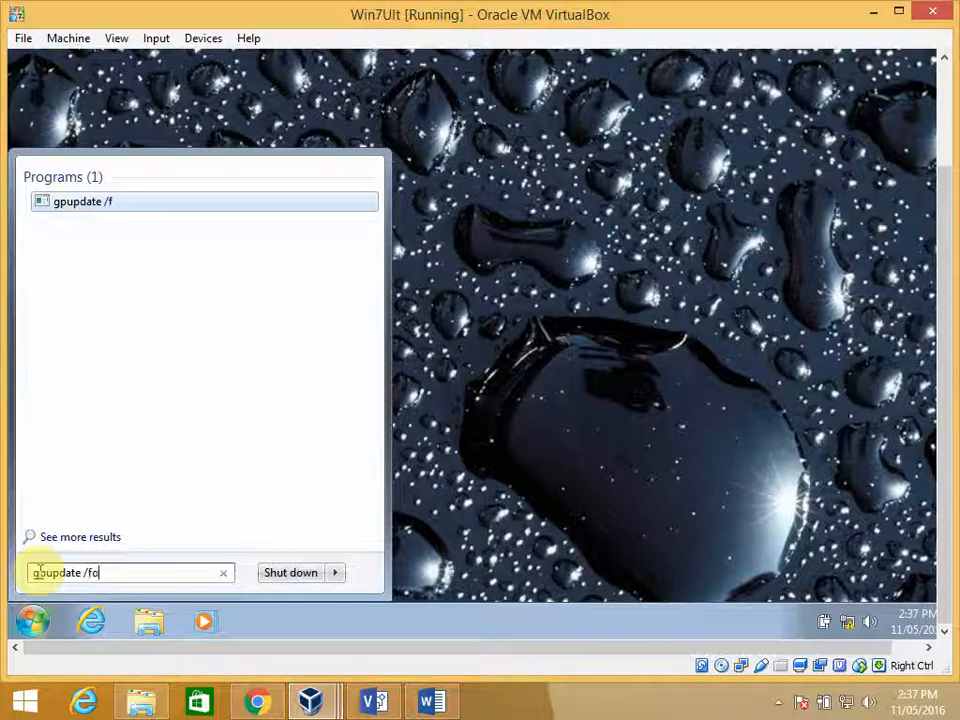
{"action": "type", "text": "rce"}
{"action": "key", "text": "Return"}
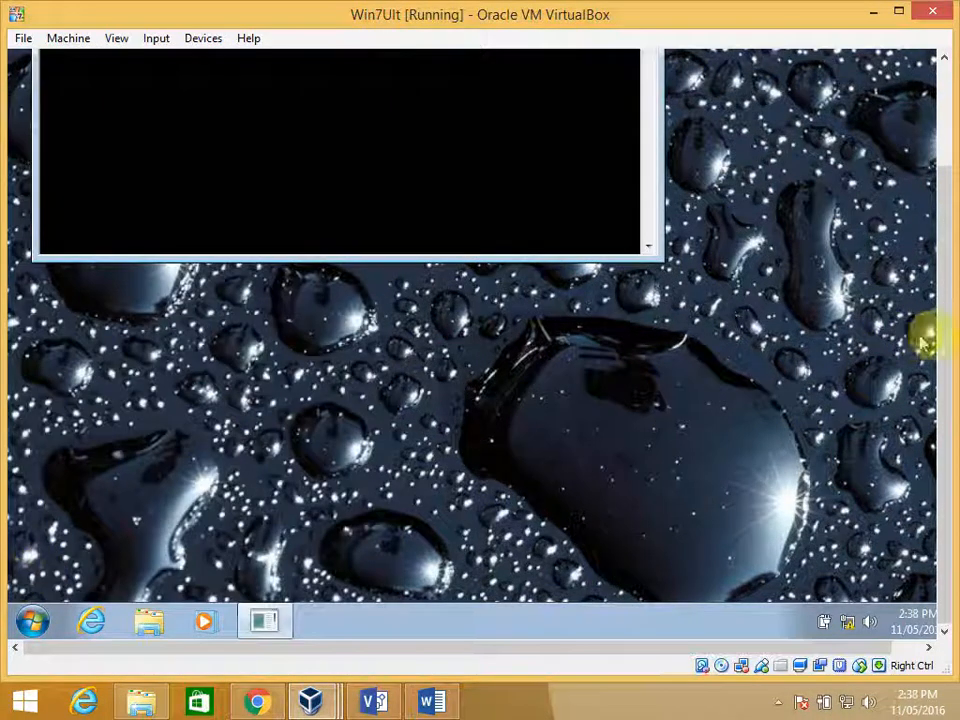
{"action": "left_click_drag", "start_coordinate": [940, 350], "coordinate": [936, 229]}
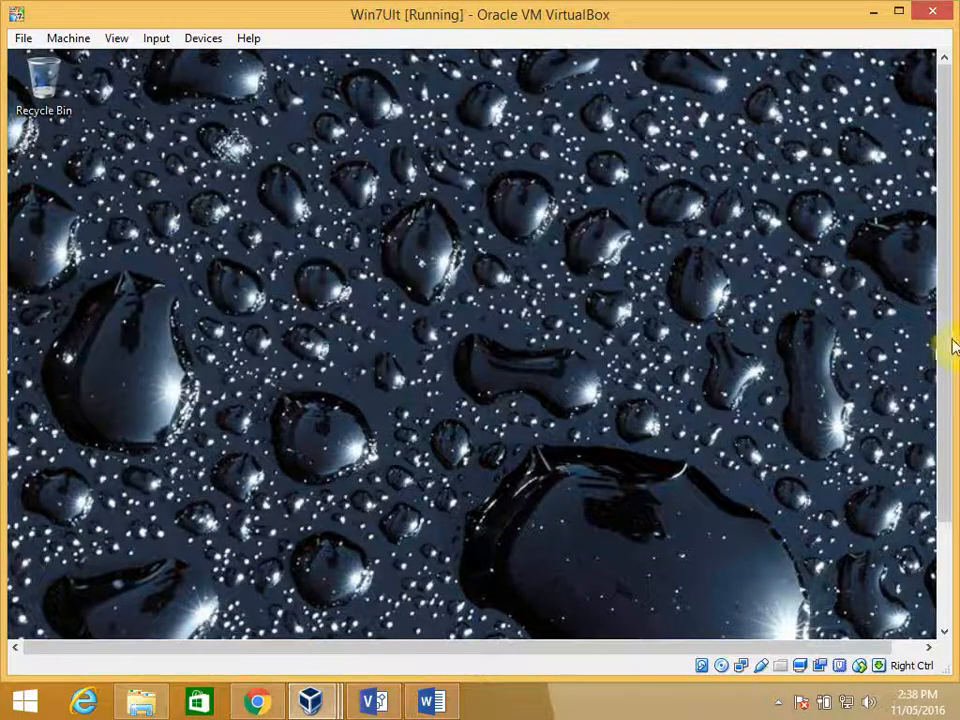
- Log off Dr3 on Win7Ult and log back on to the GWMP-BMW domain as the same user with the account password
{"action": "left_click_drag", "start_coordinate": [945, 355], "coordinate": [936, 480]}
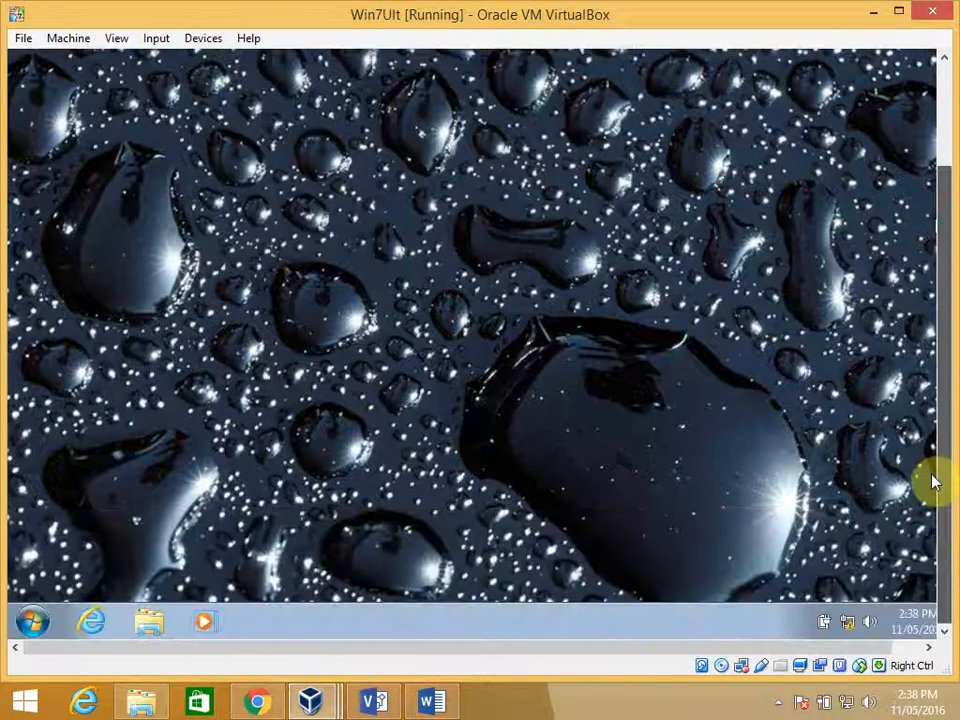
{"action": "left_click", "coordinate": [33, 622]}
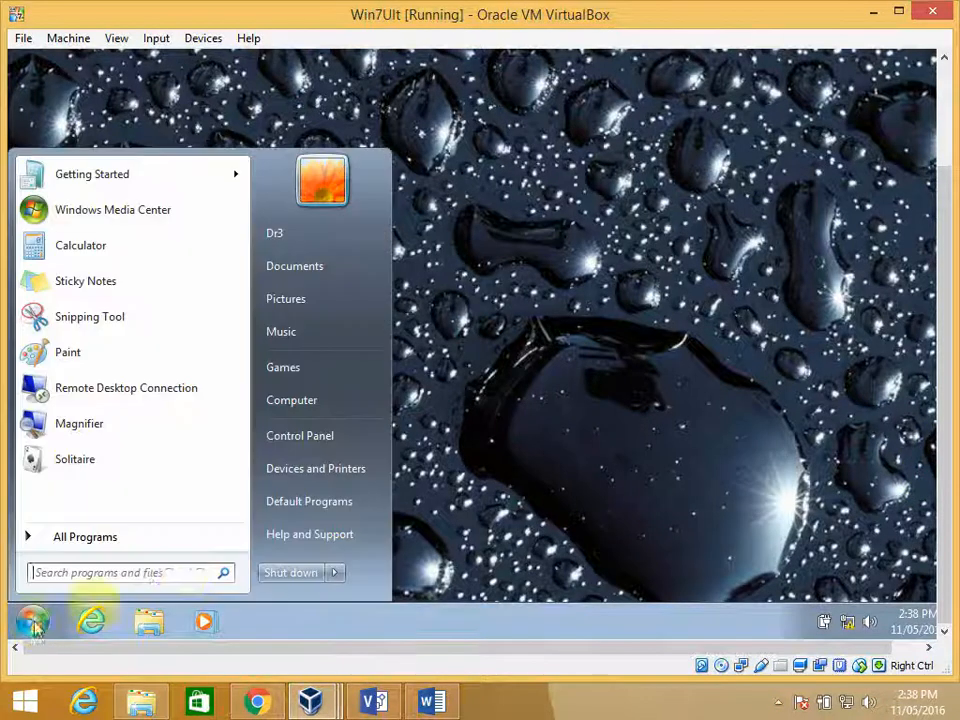
{"action": "left_click", "coordinate": [336, 573]}
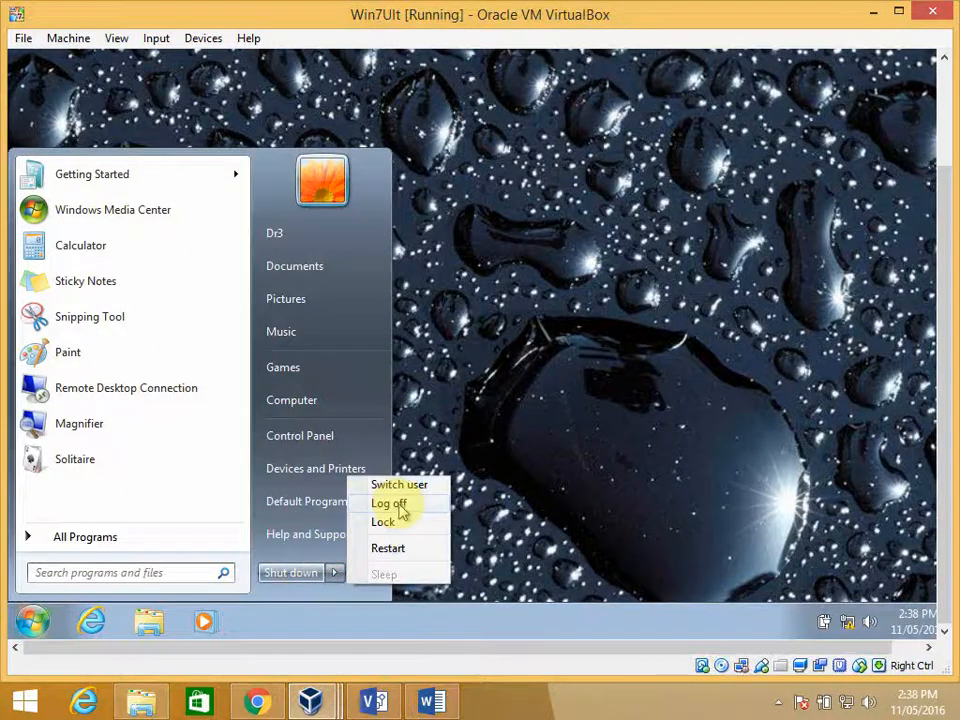
{"action": "left_click", "coordinate": [395, 506]}
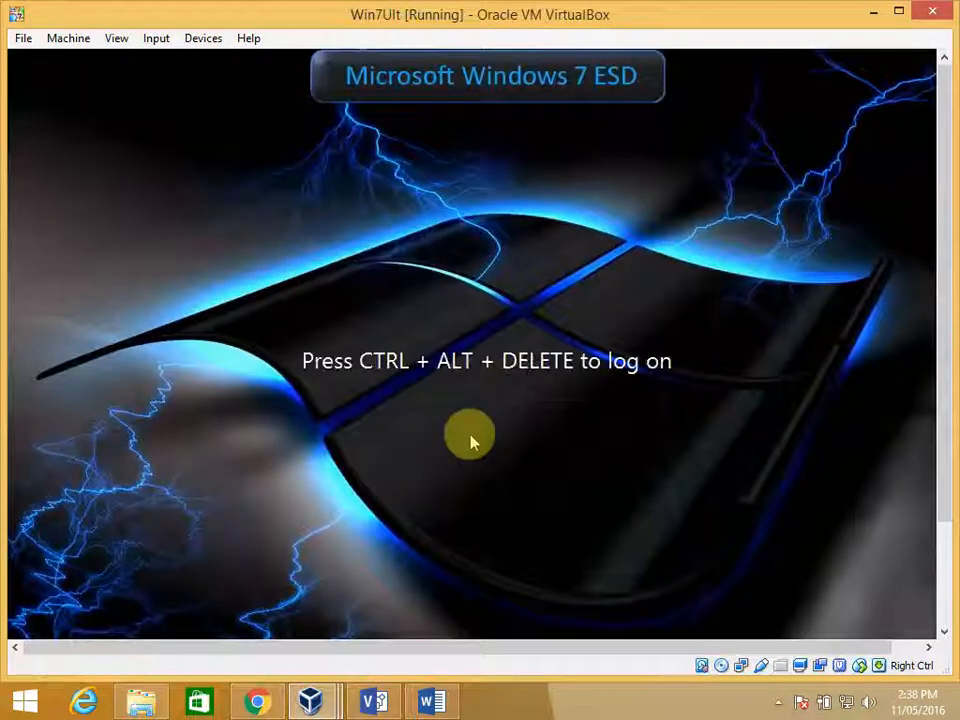
{"action": "key", "text": "ctrl+alt+Delete"}
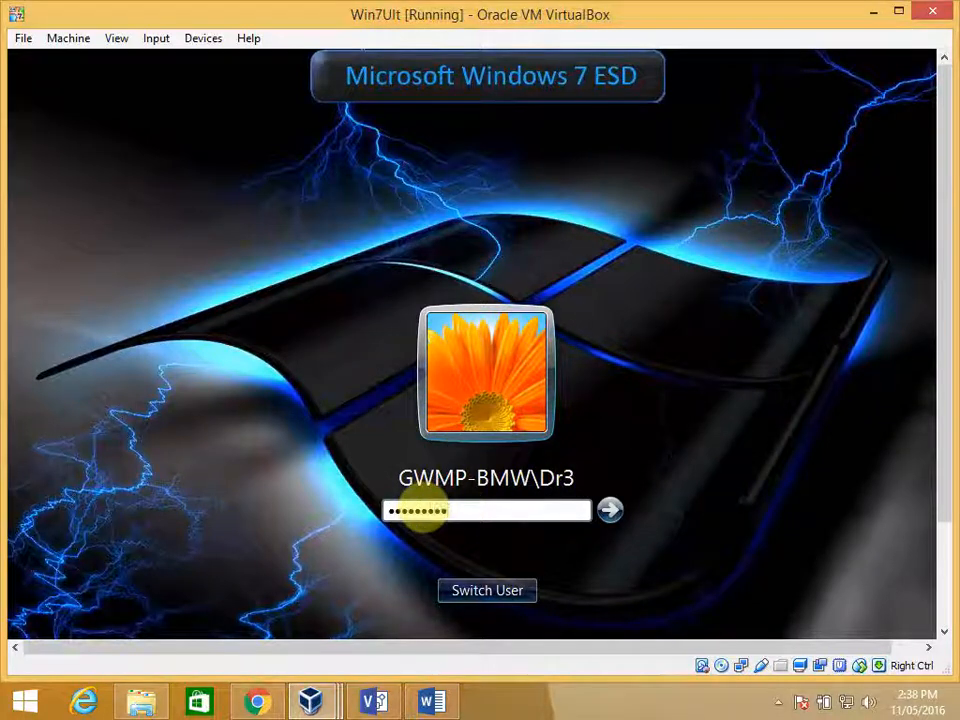
{"action": "key", "text": "Return"}
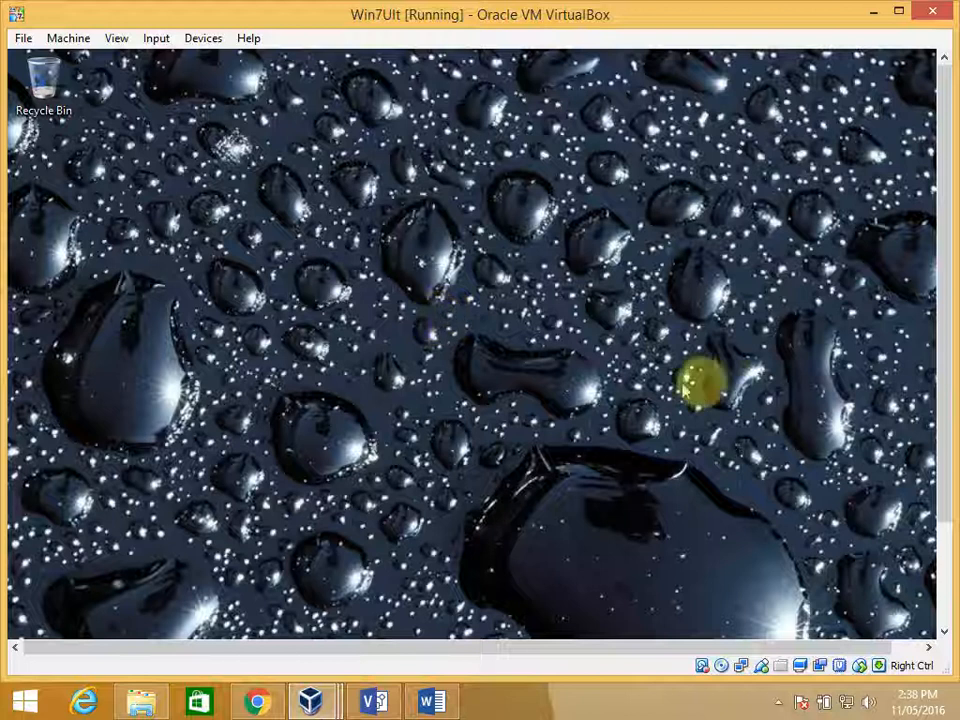
- Repeat the log-off and logon of Dr3 on Win7Ult, entering the account password again, and check the desktop wallpaper
{"action": "left_click_drag", "start_coordinate": [948, 340], "coordinate": [949, 461]}
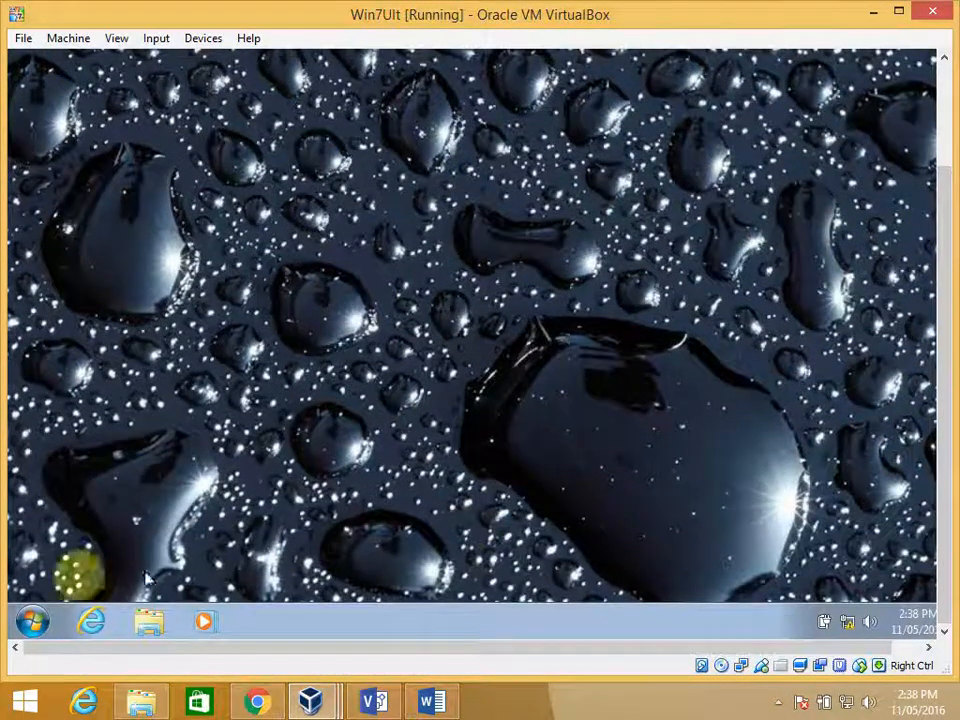
{"action": "left_click", "coordinate": [34, 620]}
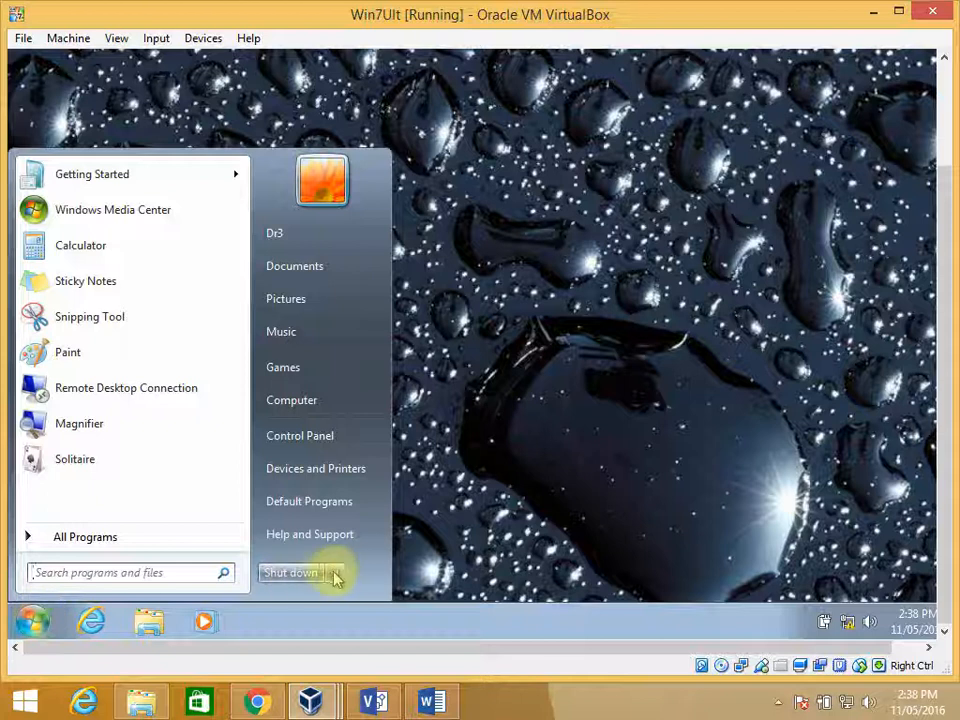
{"action": "mouse_move", "coordinate": [335, 572]}
{"action": "left_click", "coordinate": [389, 504]}
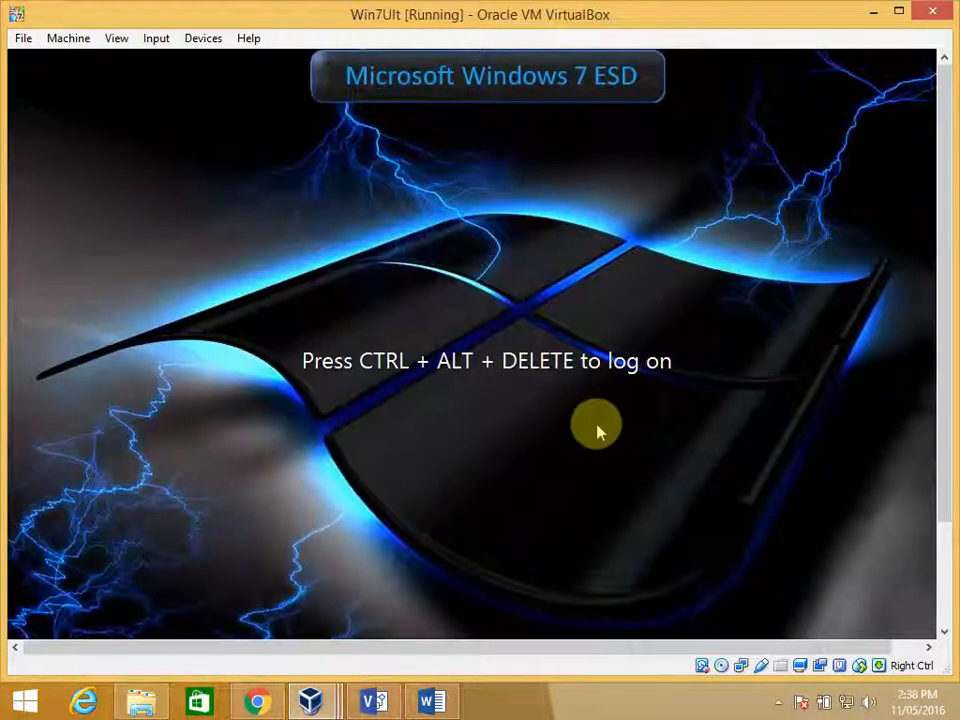
{"action": "key", "text": "ctrl+alt+Delete"}
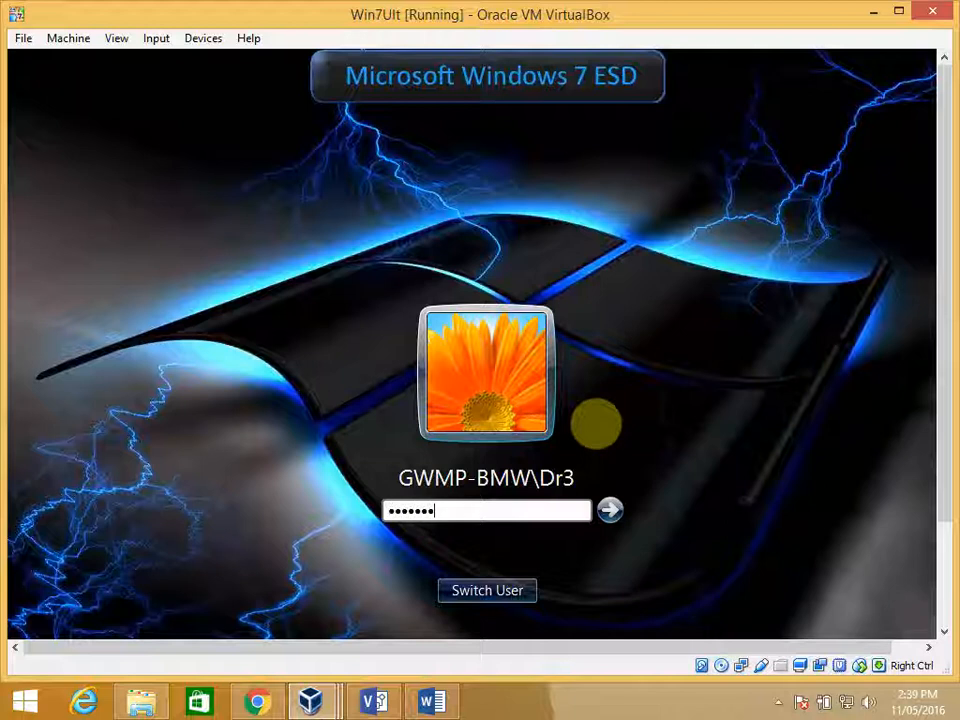
{"action": "key", "text": "Return"}
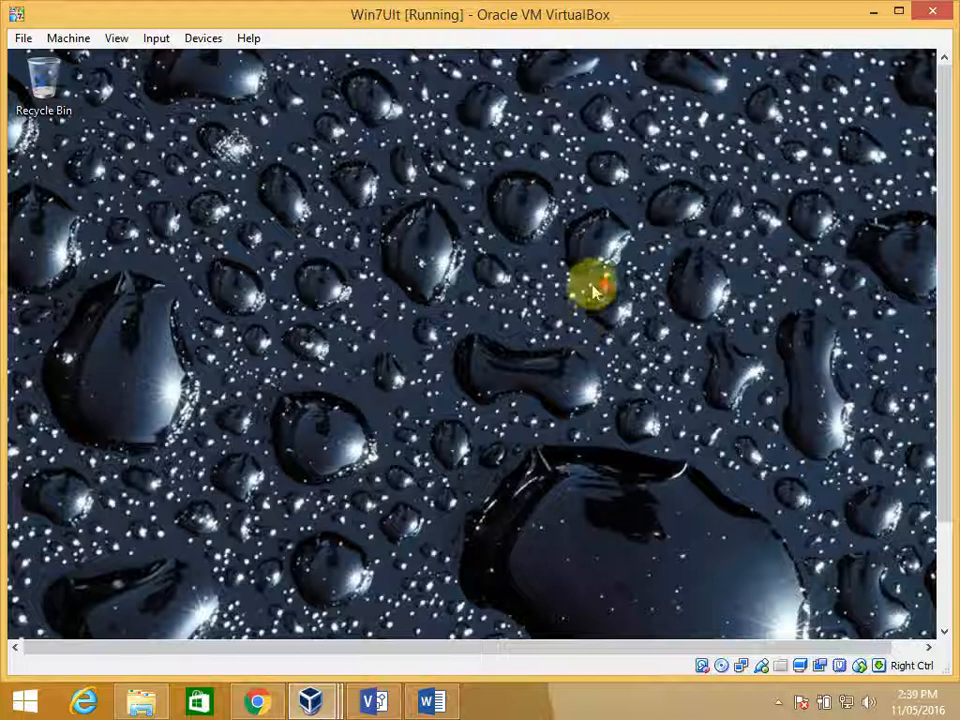
{"action": "mouse_move", "coordinate": [943, 332]}
{"action": "left_mouse_down"}
{"action": "mouse_move", "coordinate": [939, 446]}
{"action": "mouse_move", "coordinate": [951, 326]}
{"action": "left_mouse_up"}
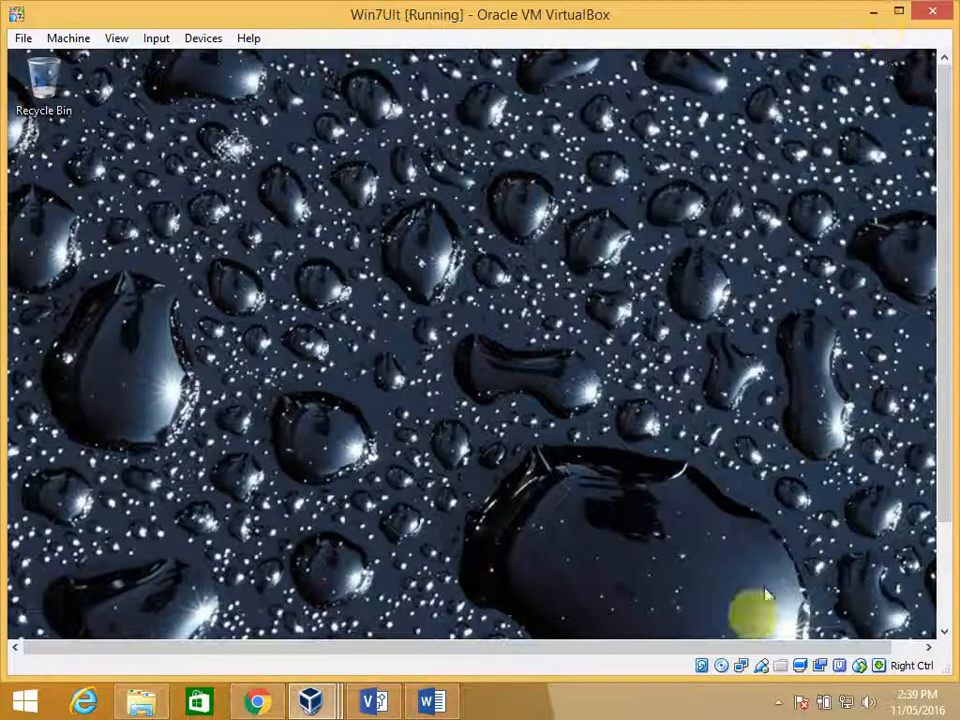
- Return to the Win7Ult virtual machine and check its desktop wallpaper and which user is logged on
{"action": "left_click", "coordinate": [664, 712]}
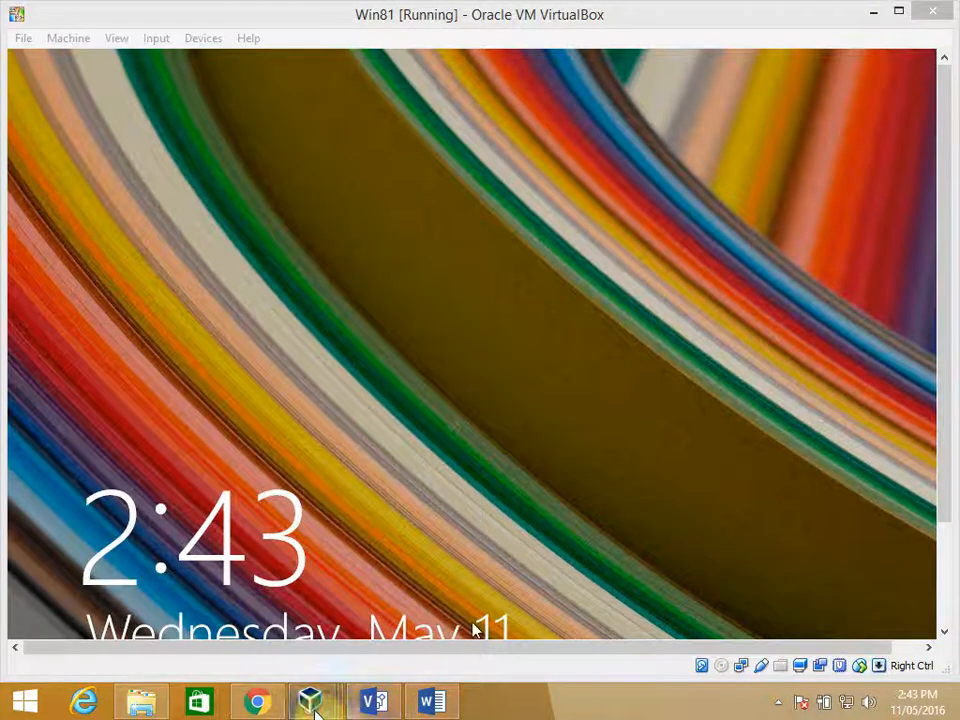
{"action": "mouse_move", "coordinate": [311, 703]}
{"action": "left_click", "coordinate": [750, 625]}
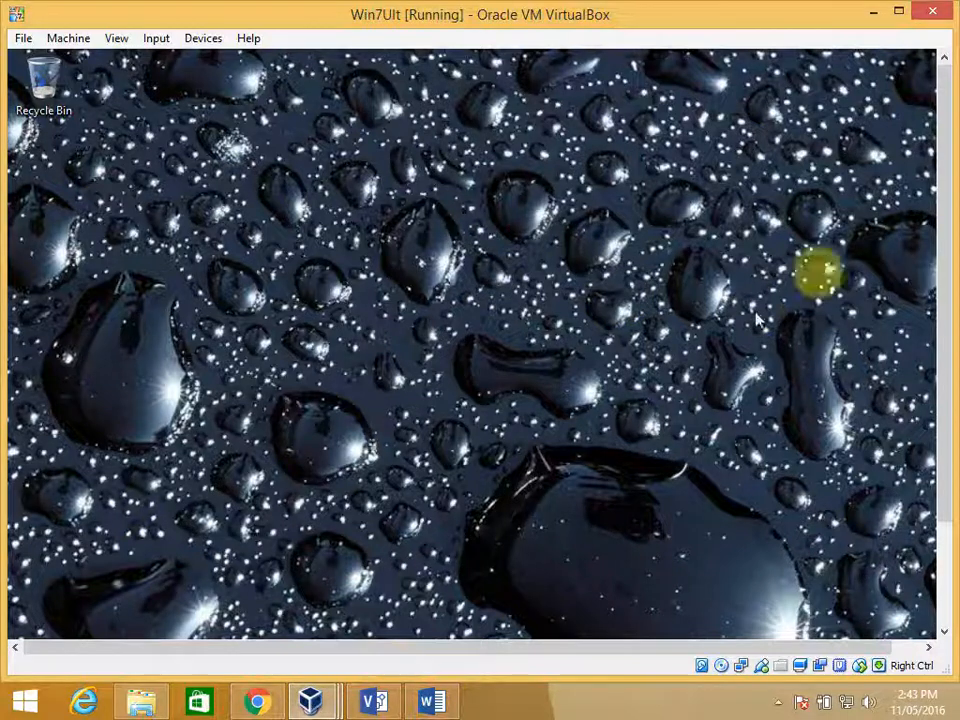
{"action": "scroll", "coordinate": [945, 213], "scroll_direction": "down", "scroll_amount": 3}
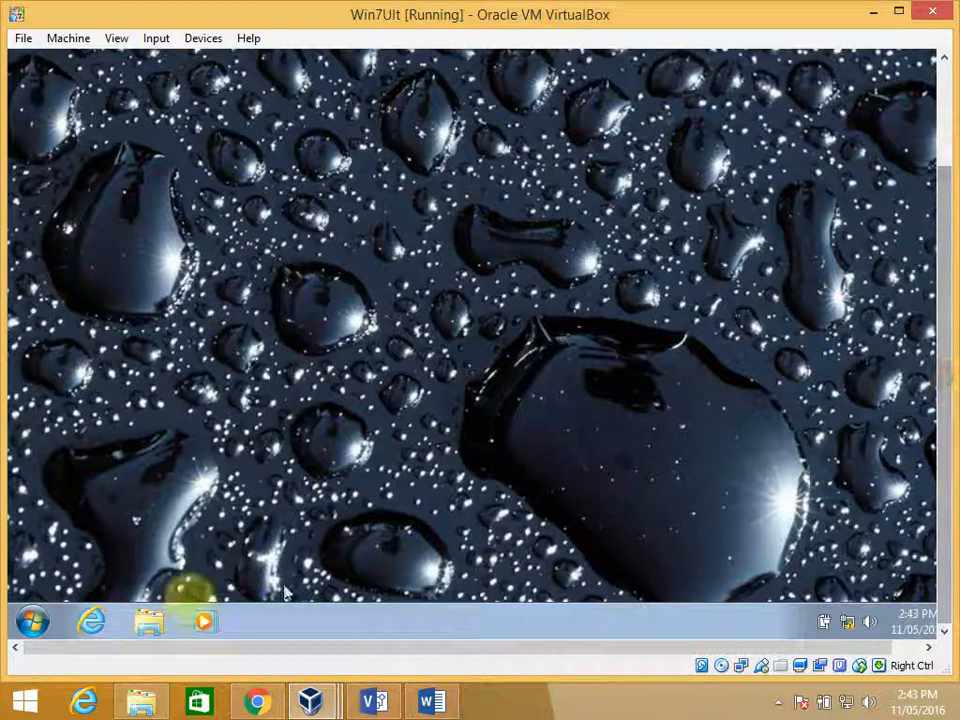
{"action": "left_click", "coordinate": [36, 621]}
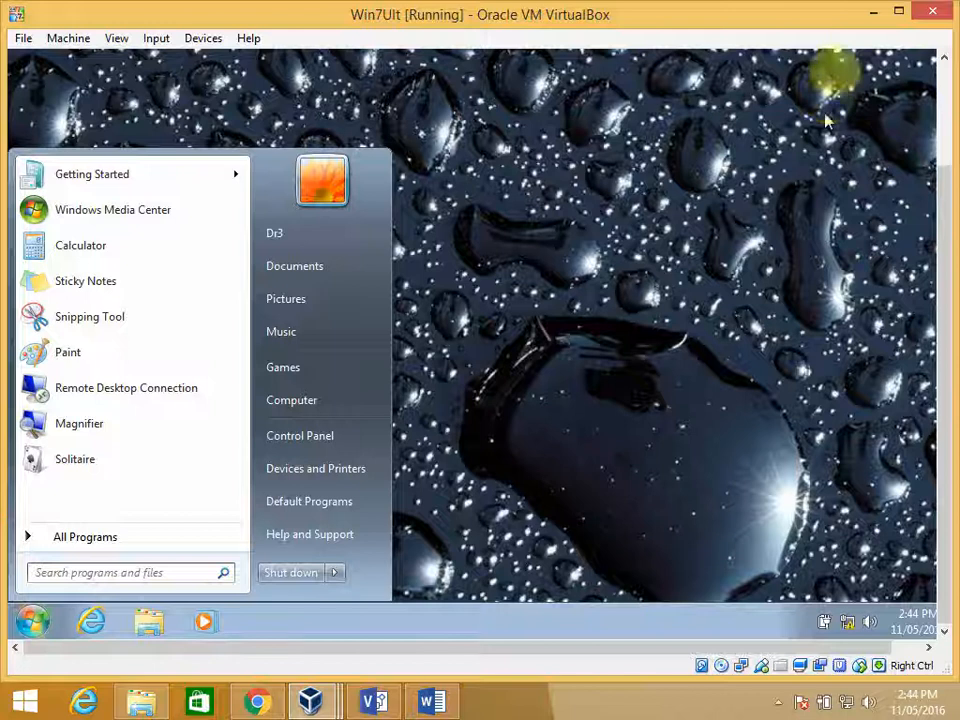
- Switch to the Win81 virtual machine, log on as Dr2 with the account password, and show the desktop to check its wallpaper
{"action": "left_click", "coordinate": [315, 700]}
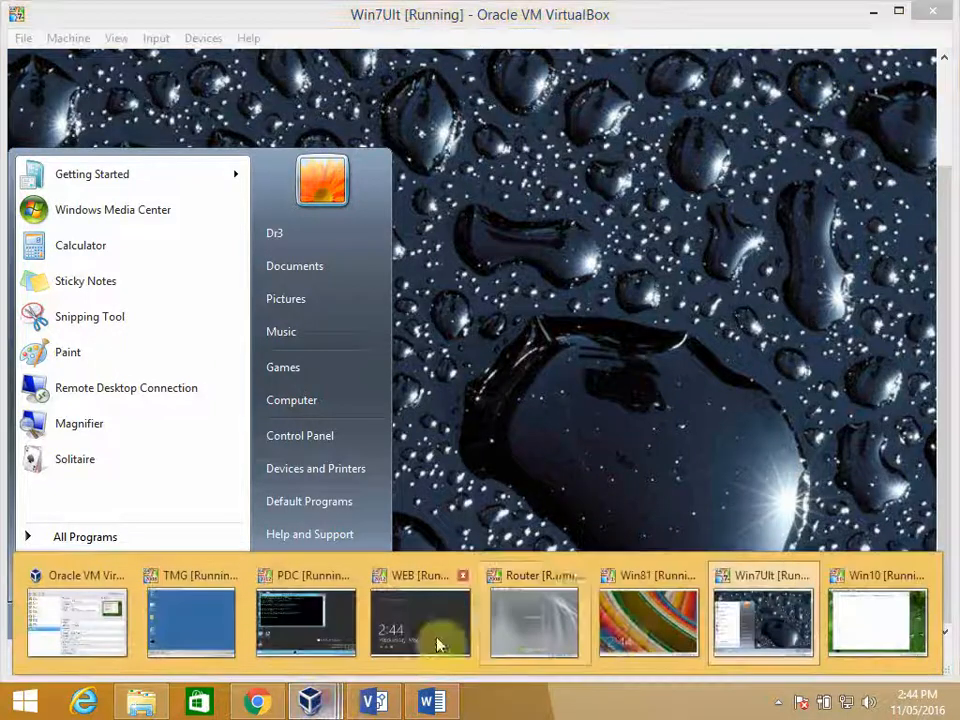
{"action": "left_click", "coordinate": [650, 622]}
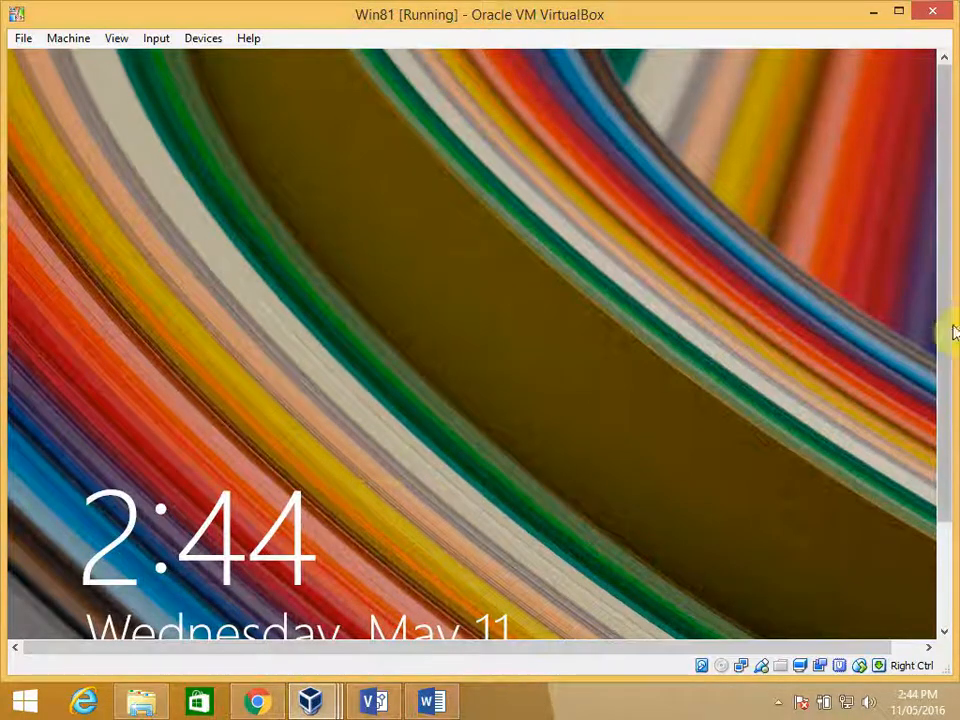
{"action": "left_click", "coordinate": [678, 347]}
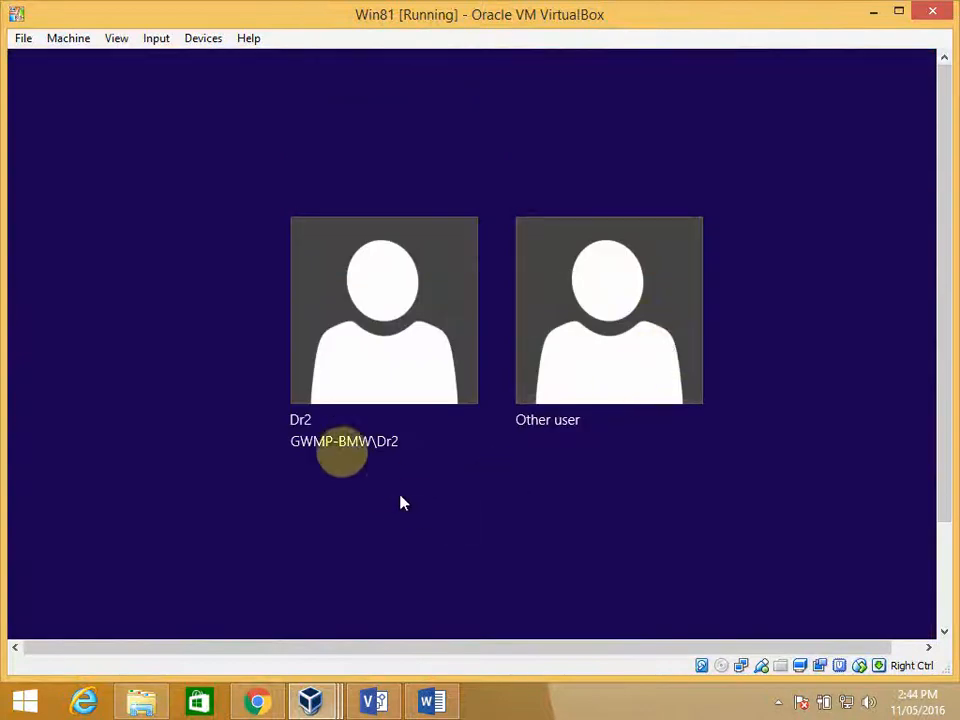
{"action": "left_click", "coordinate": [364, 358]}
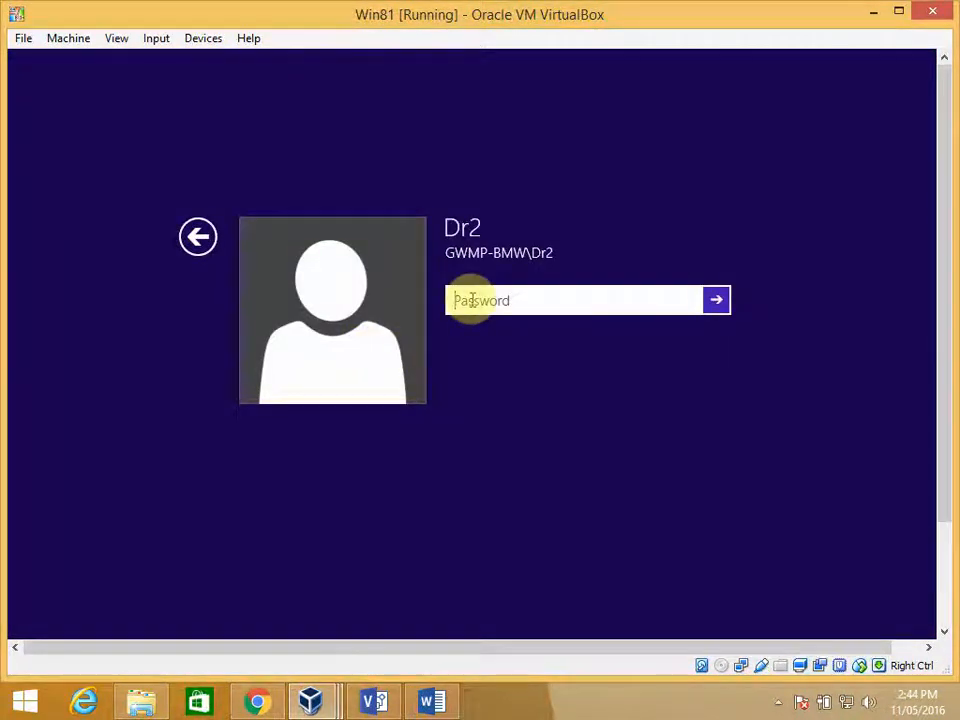
{"action": "type", "text": "•••••"}
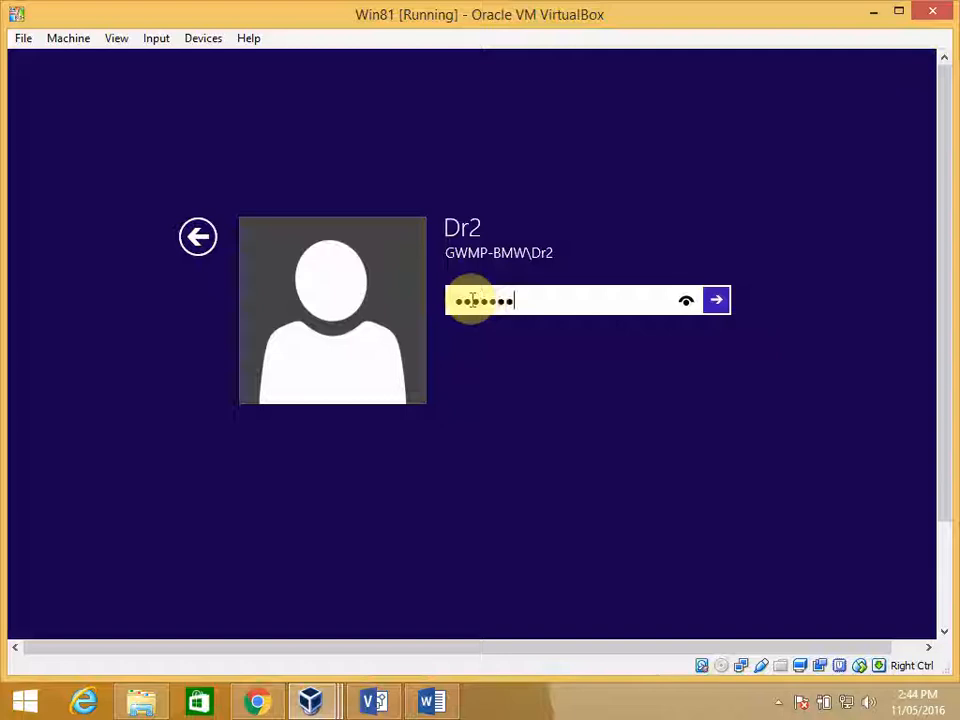
{"action": "type", "text": "••••"}
{"action": "key", "text": "Return"}
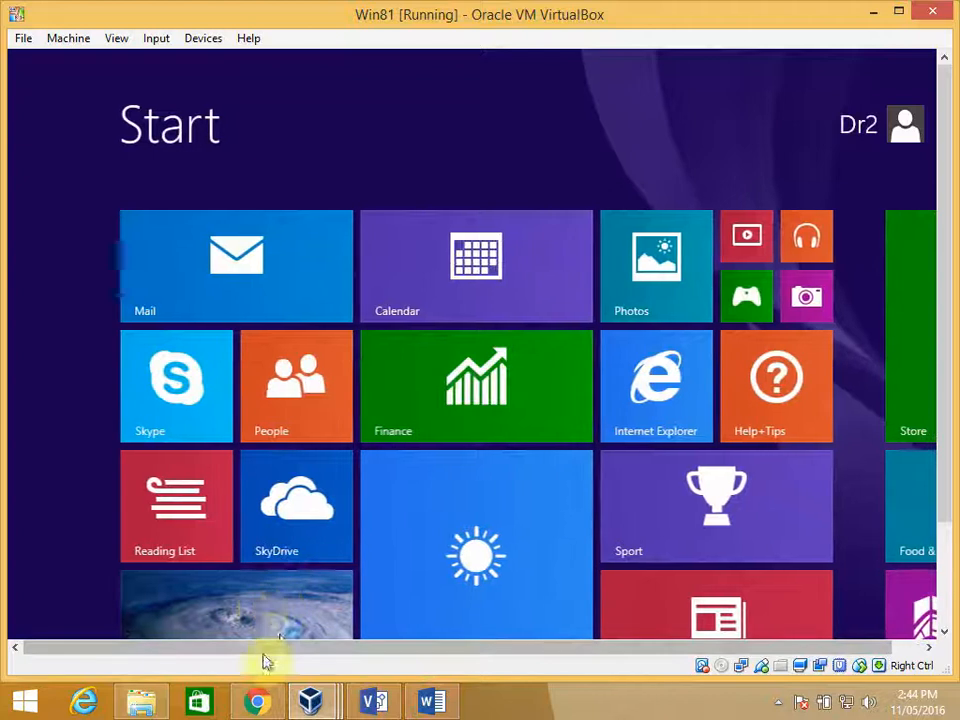
{"action": "left_click", "coordinate": [260, 624]}
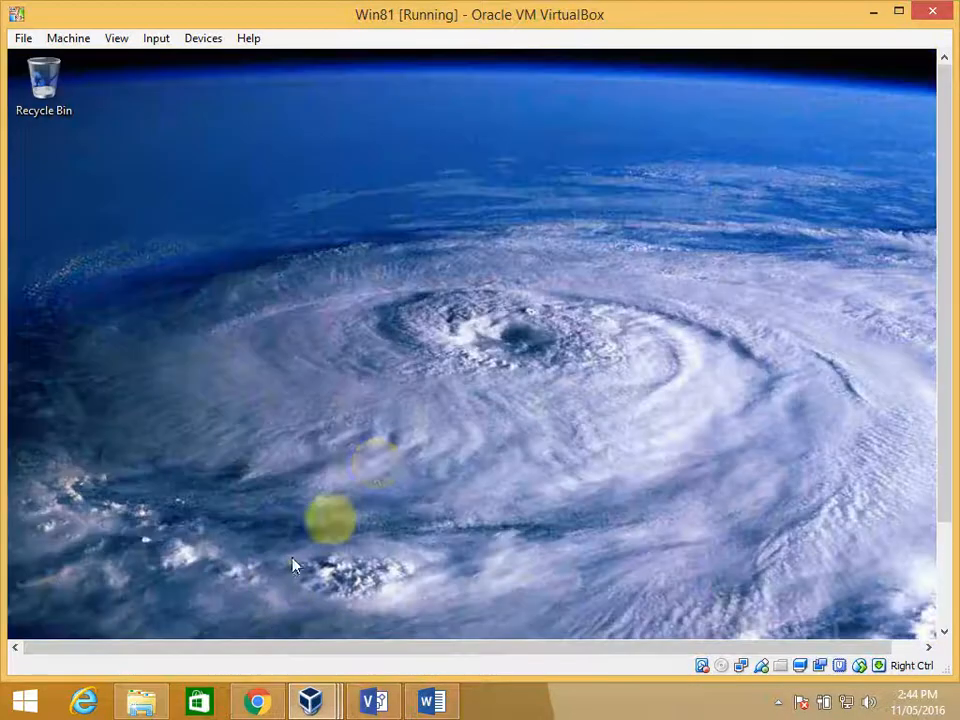
- Return to the PDC virtual machine, close the Command Prompt, and expand the GPO links under the Doctors organizational unit in Group Policy Management
{"action": "left_click", "coordinate": [316, 698]}
{"action": "left_click", "coordinate": [330, 643]}
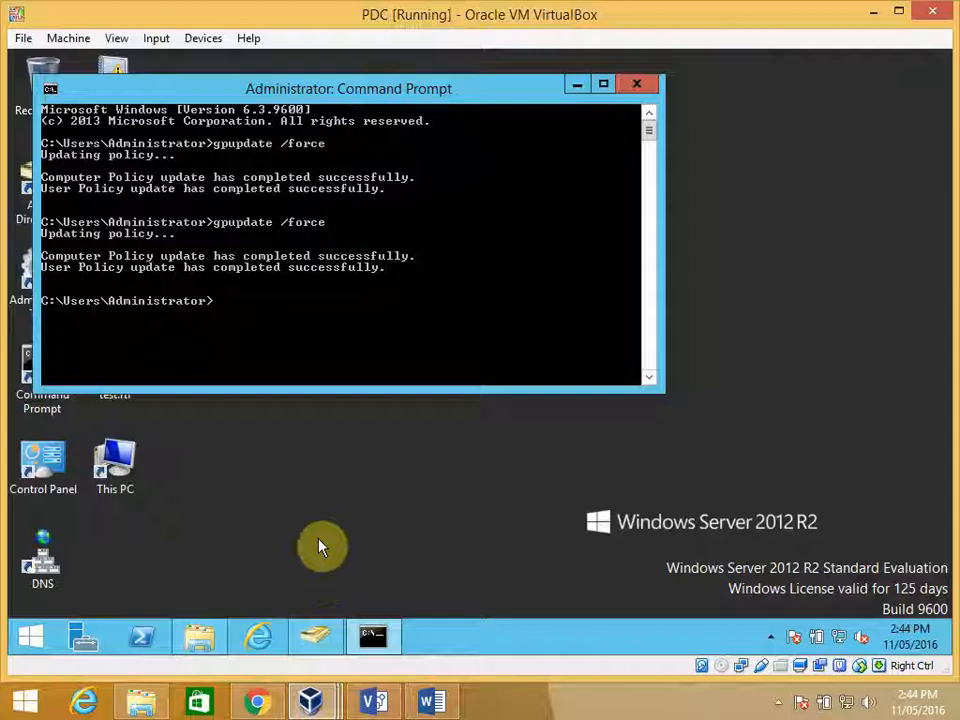
{"action": "left_click", "coordinate": [633, 85]}
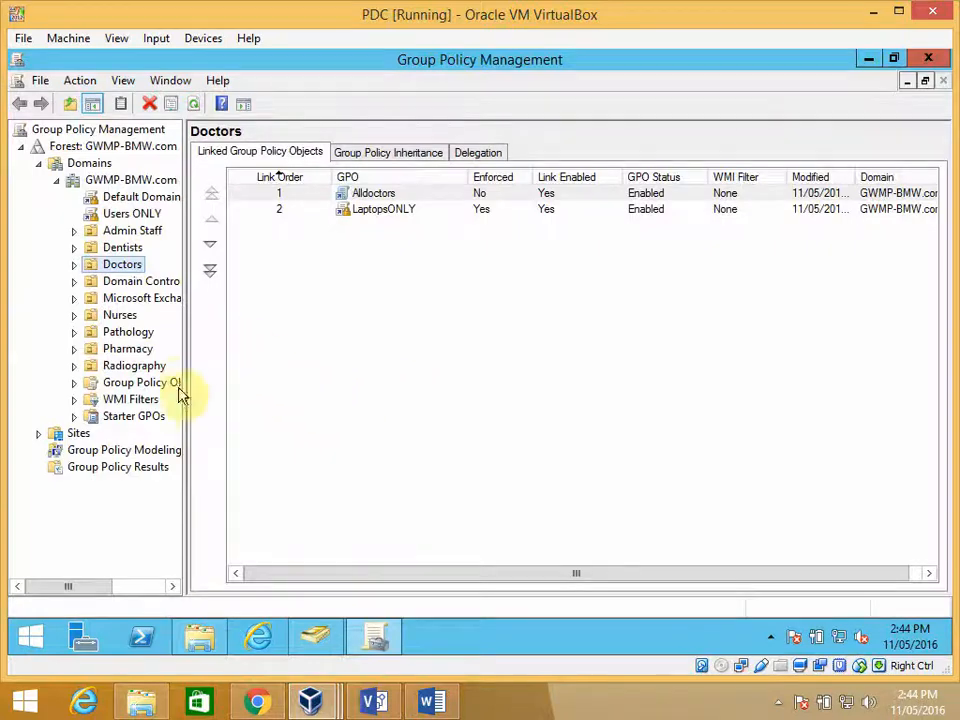
{"action": "left_click", "coordinate": [74, 265]}
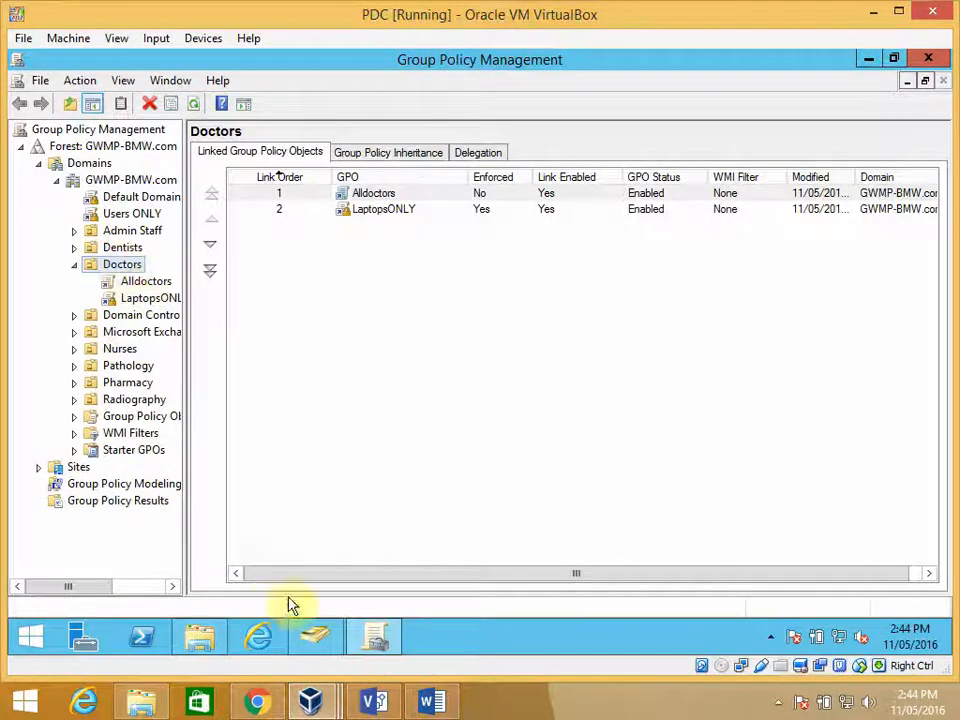
- Switch to Active Directory Users and Computers, reload the GWMP-BMW.com tree, and list the contents of the Doctors organizational unit
{"action": "left_click", "coordinate": [316, 638]}
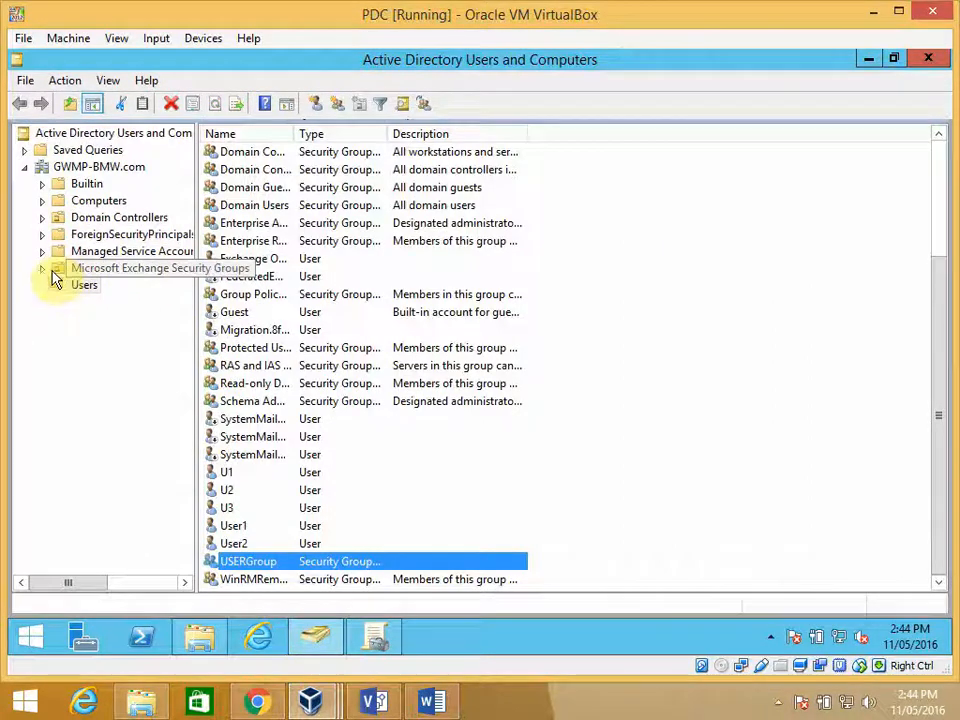
{"action": "left_click", "coordinate": [82, 168]}
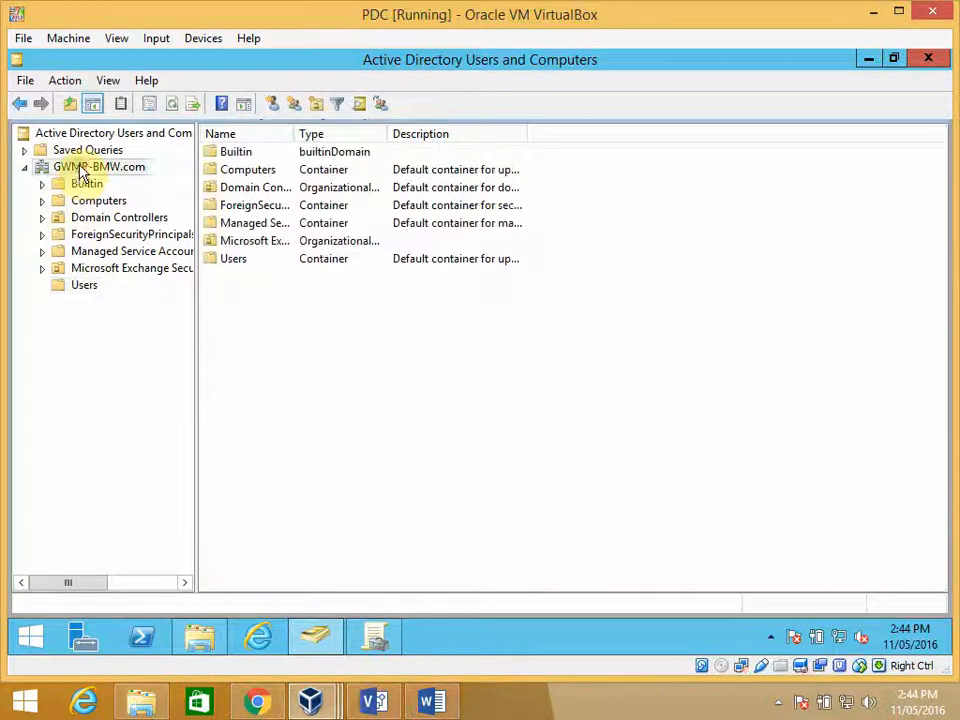
{"action": "left_click", "coordinate": [27, 169]}
{"action": "left_click", "coordinate": [28, 171]}
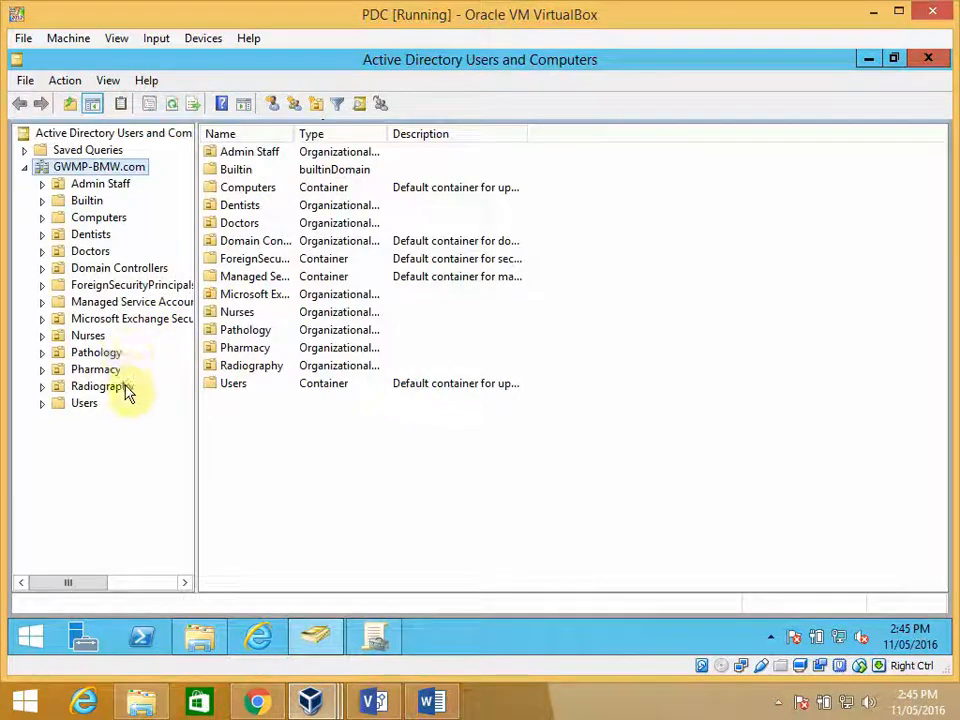
{"action": "left_click", "coordinate": [70, 254]}
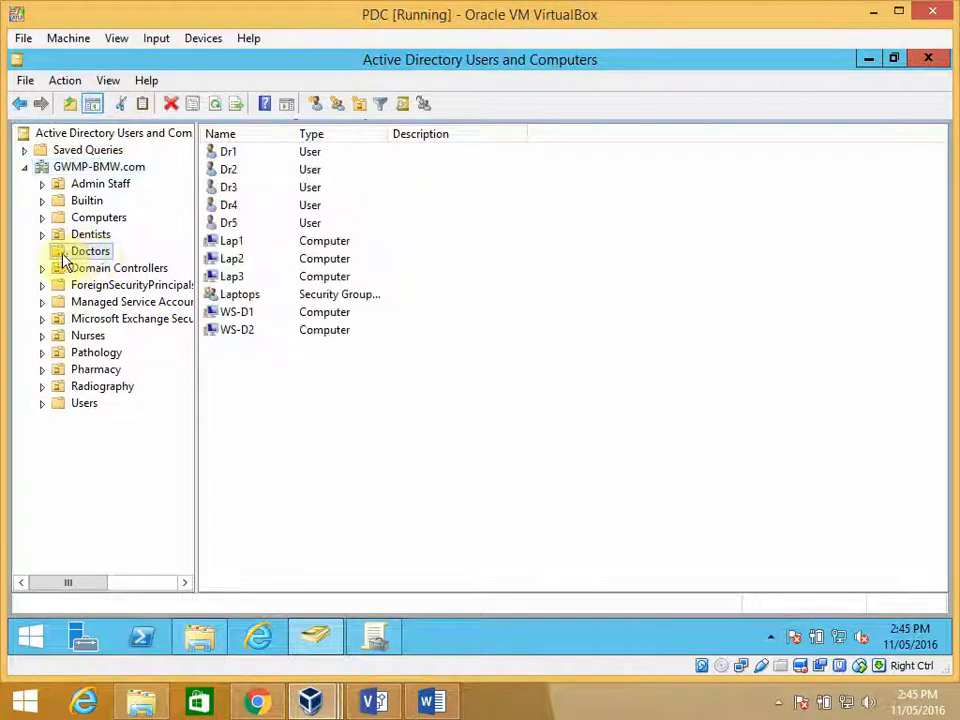
- Open the properties of the Laptops security group and review its members
{"action": "left_click", "coordinate": [244, 296]}
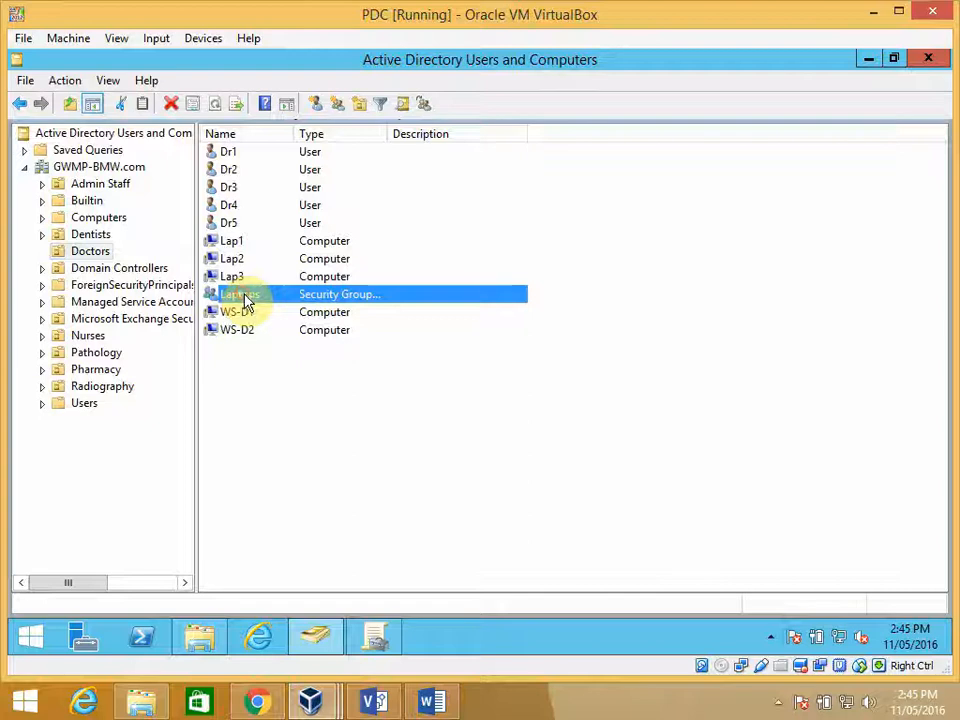
{"action": "right_click", "coordinate": [253, 298]}
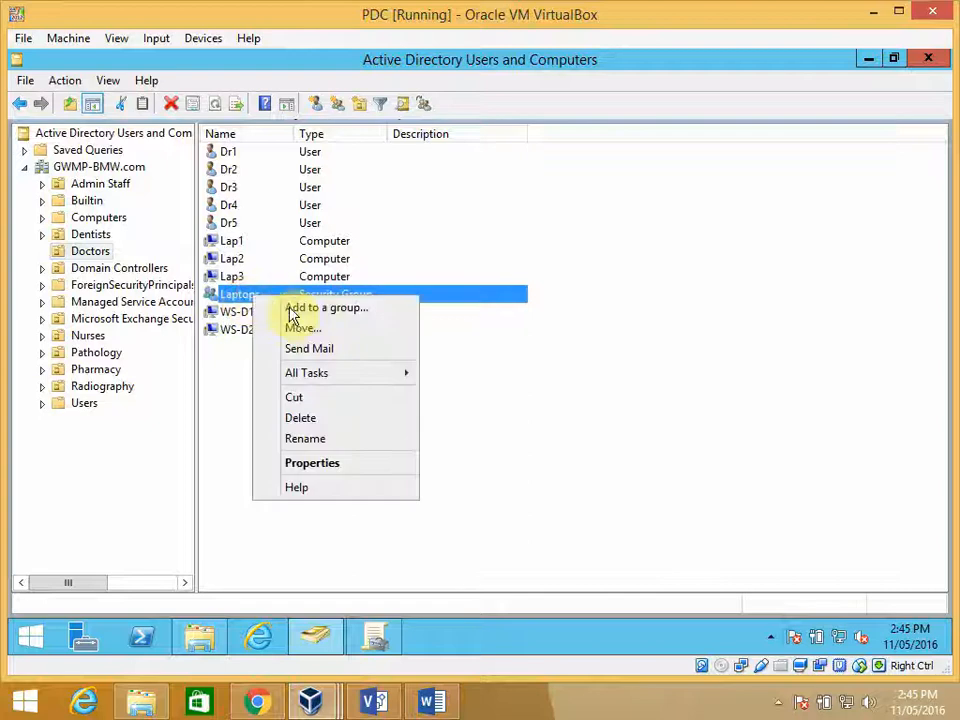
{"action": "left_click", "coordinate": [306, 462]}
{"action": "left_click", "coordinate": [375, 163]}
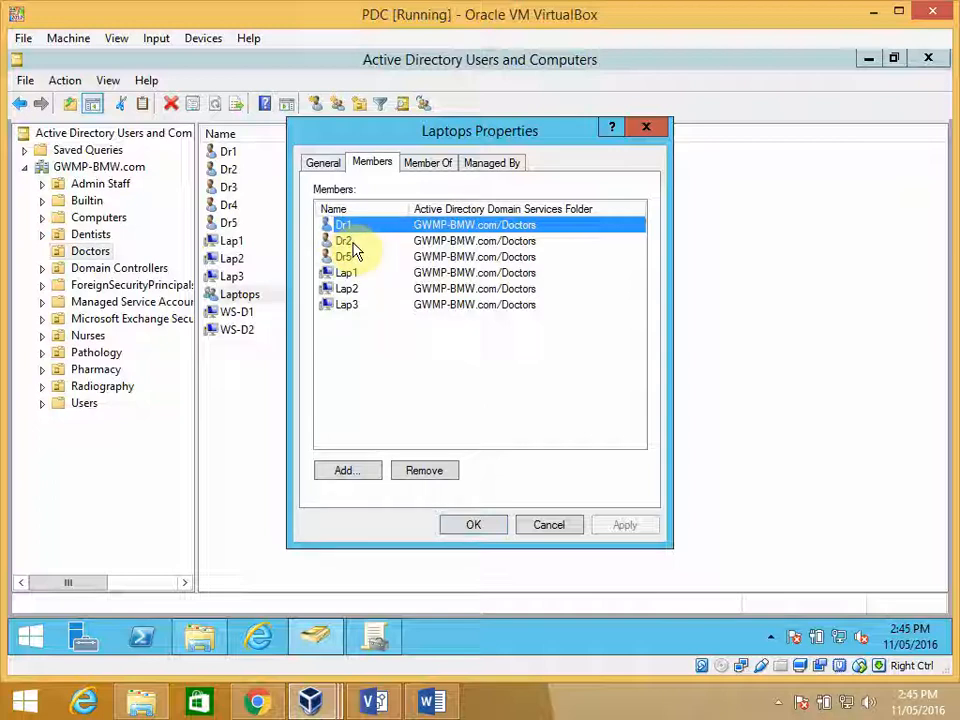
- Return to Group Policy Management, check the LaptopsONLY GPO's scope and security filtering, and open the GPO for editing
{"action": "left_click", "coordinate": [374, 637]}
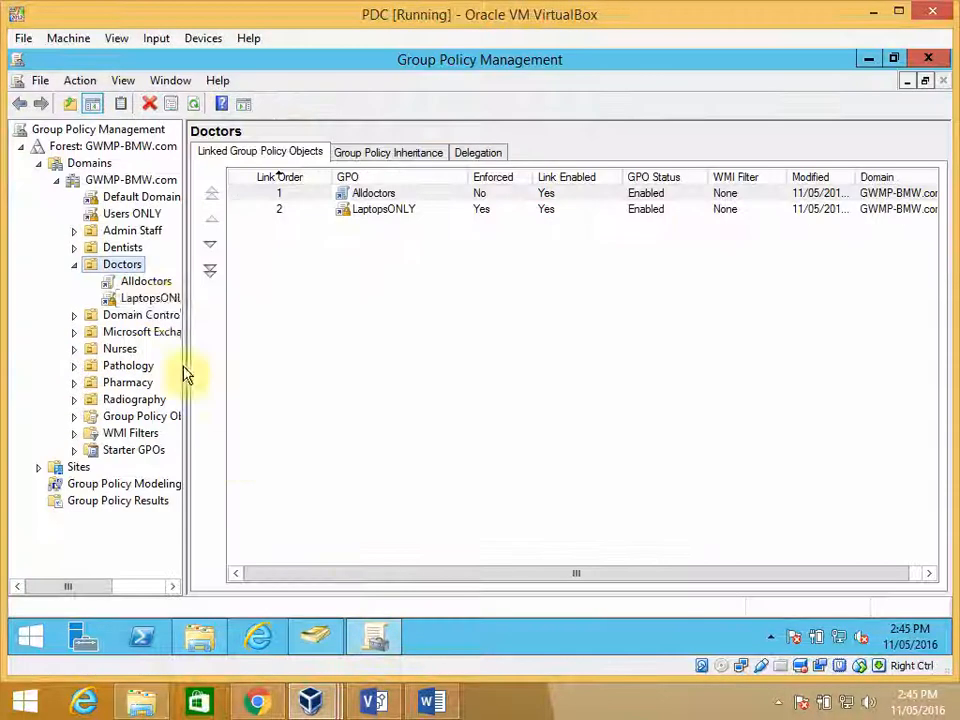
{"action": "left_click", "coordinate": [150, 299]}
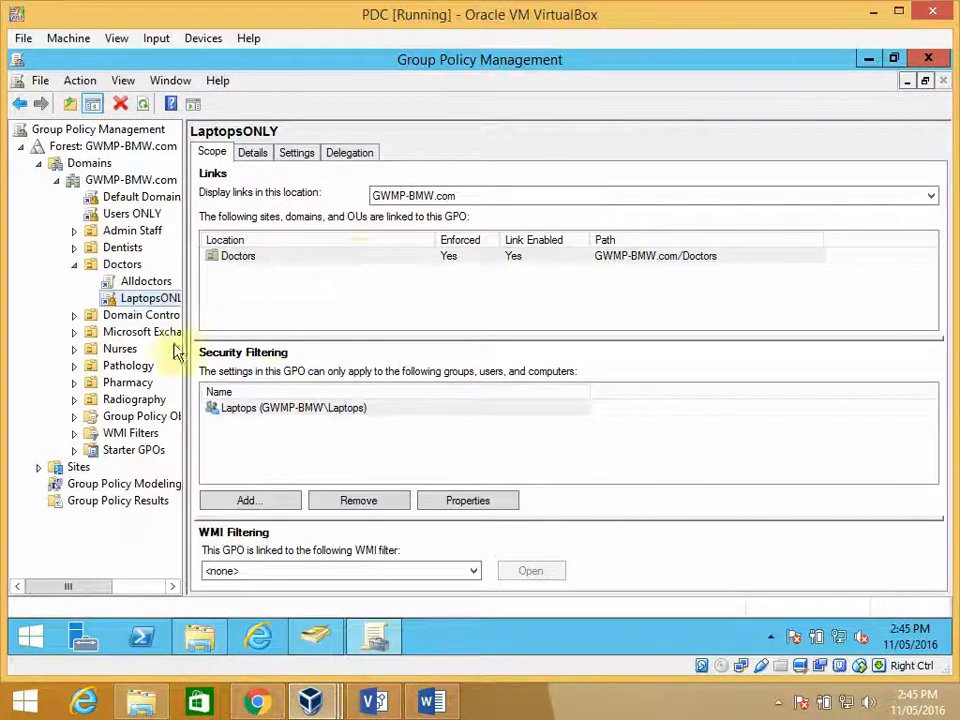
{"action": "right_click", "coordinate": [166, 300]}
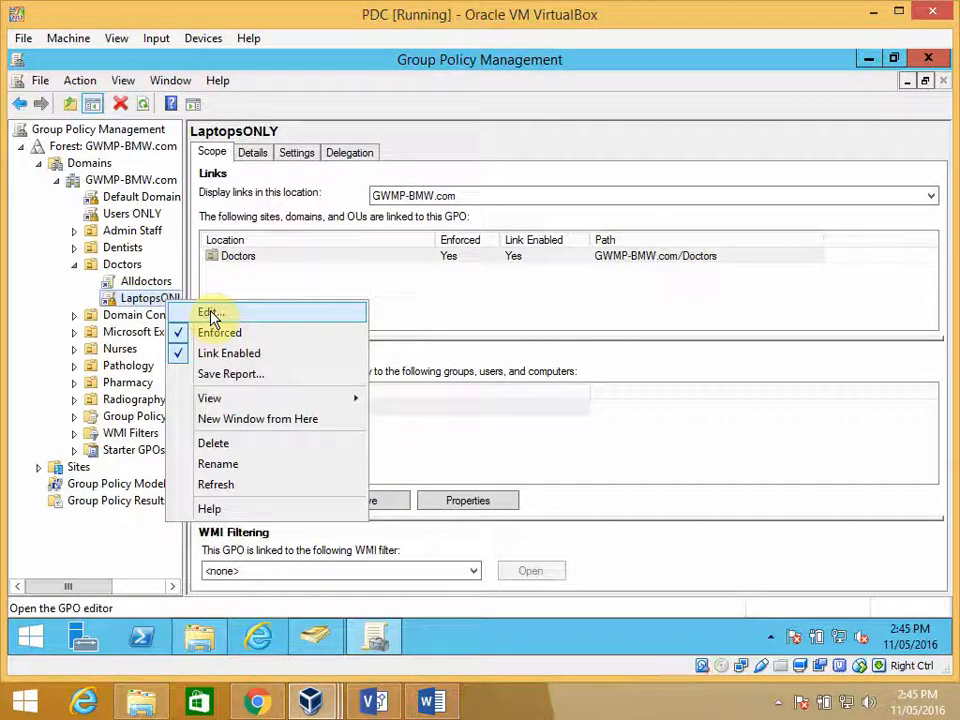
{"action": "left_click", "coordinate": [212, 315]}
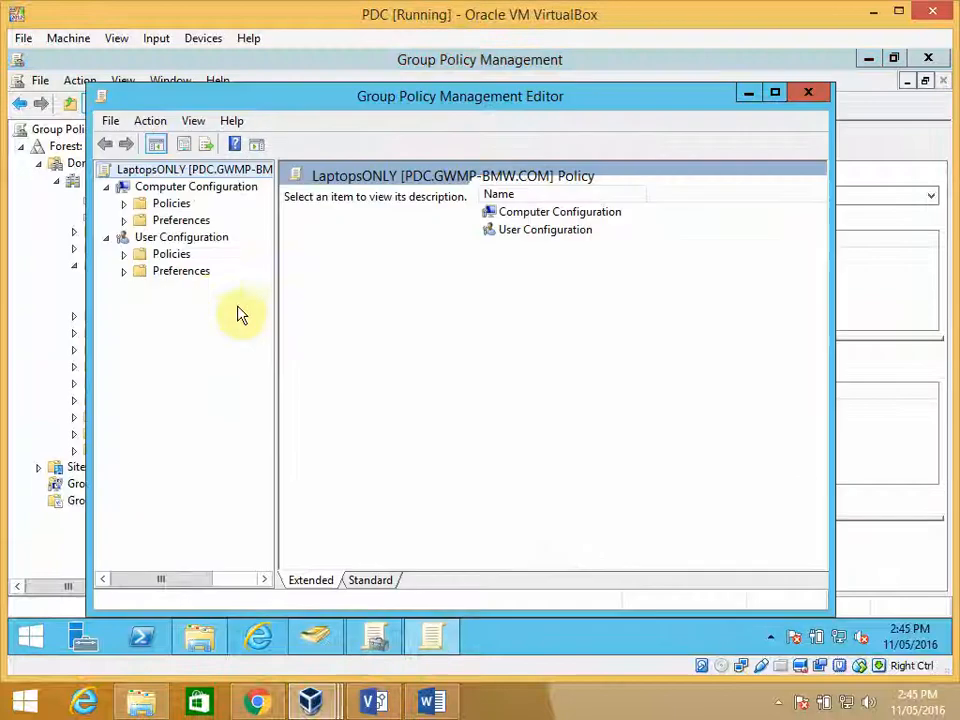
- Open the Desktop Wallpaper setting under User Configuration's Administrative Templates, in the Desktop subfolder of Desktop, to inspect its configuration
{"action": "left_click", "coordinate": [124, 254]}
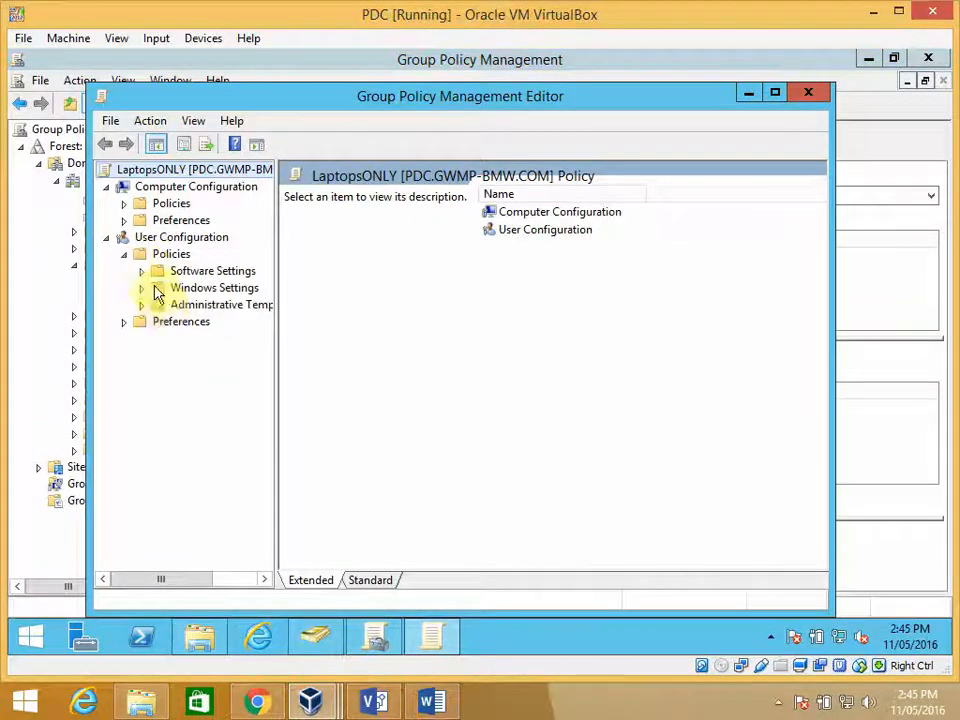
{"action": "left_click", "coordinate": [142, 305]}
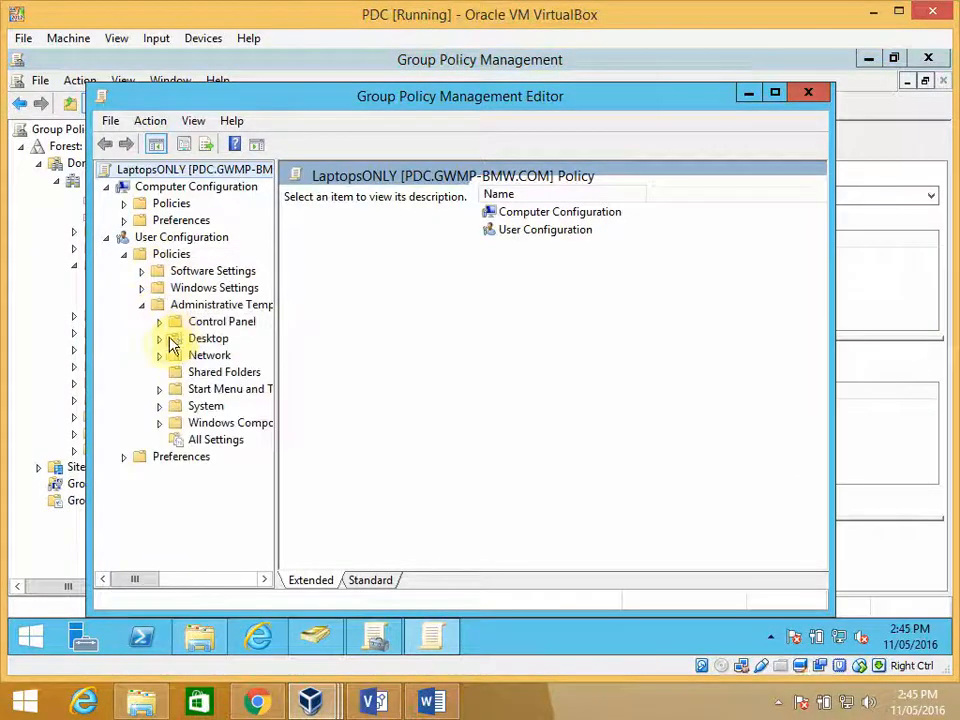
{"action": "left_click", "coordinate": [159, 340]}
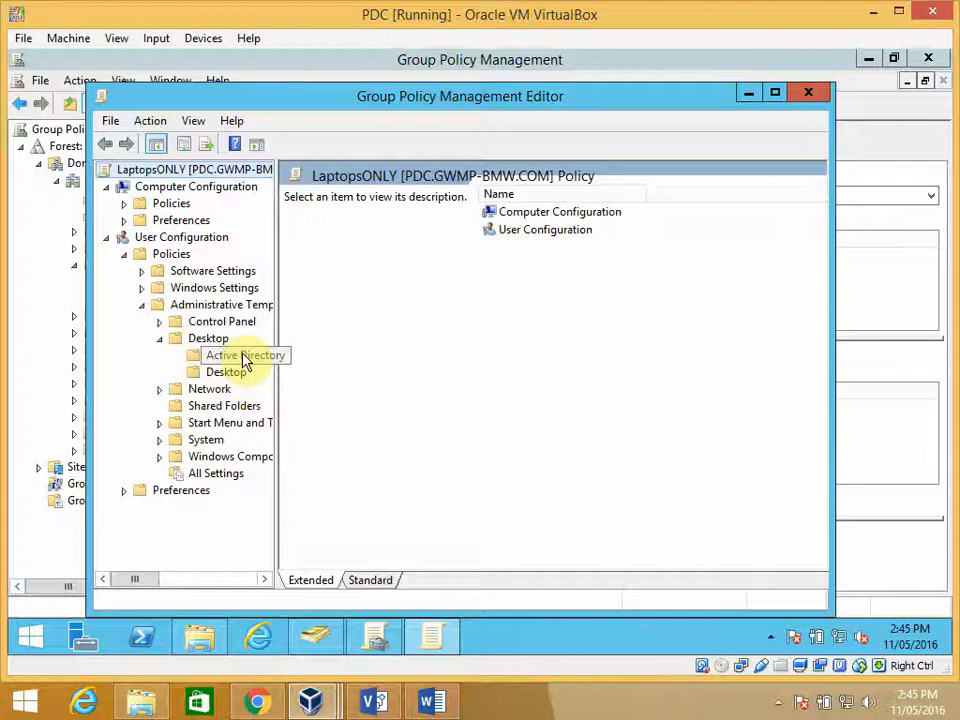
{"action": "left_click", "coordinate": [236, 374]}
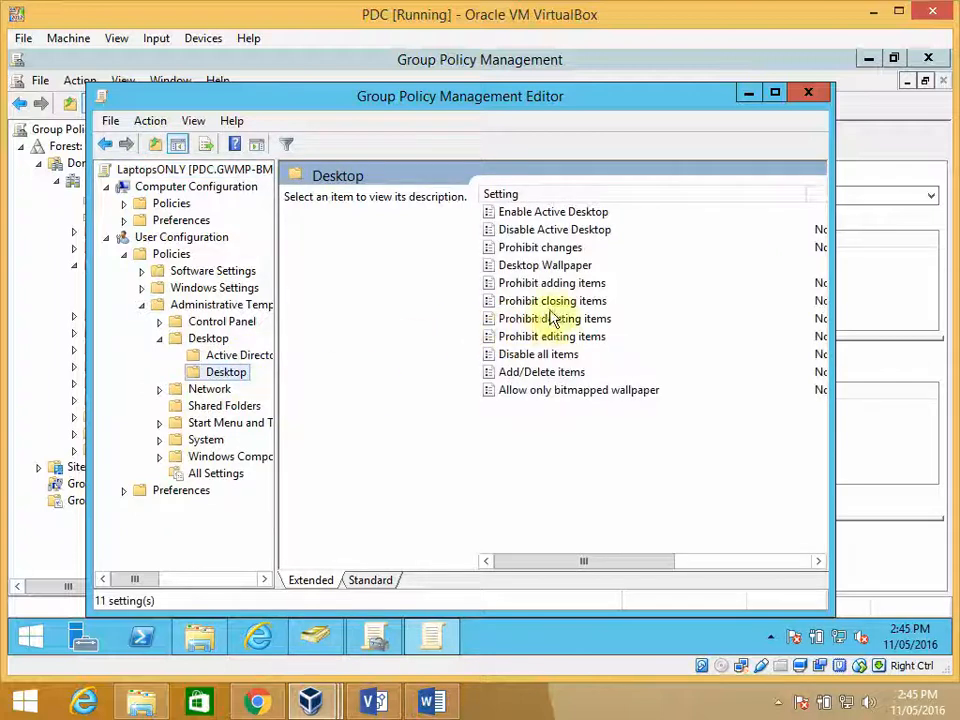
{"action": "double_click", "coordinate": [562, 266]}
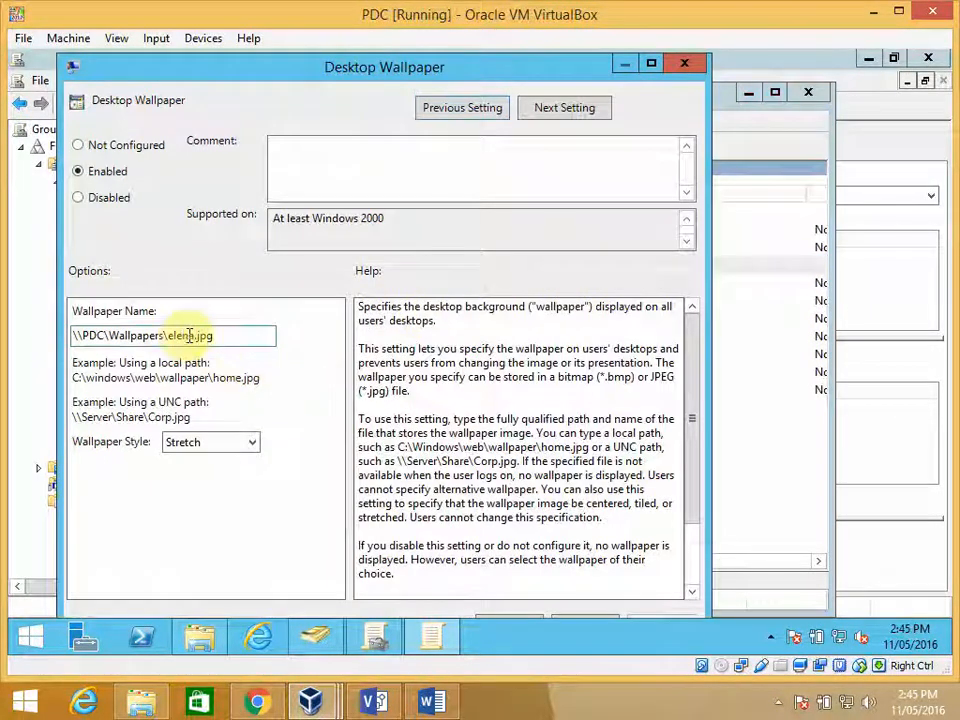
- Copy the configured wallpaper path and run \\PDC\Wallpapers\elena.jpg to view the image
{"action": "left_click_drag", "start_coordinate": [222, 333], "coordinate": [64, 342]}
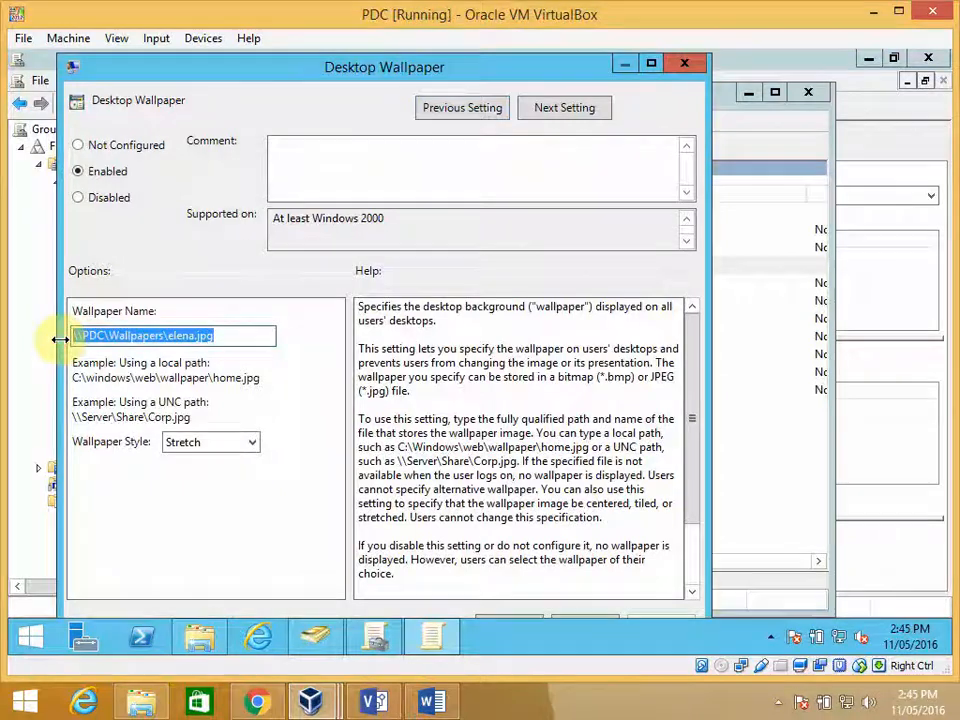
{"action": "right_click", "coordinate": [22, 635]}
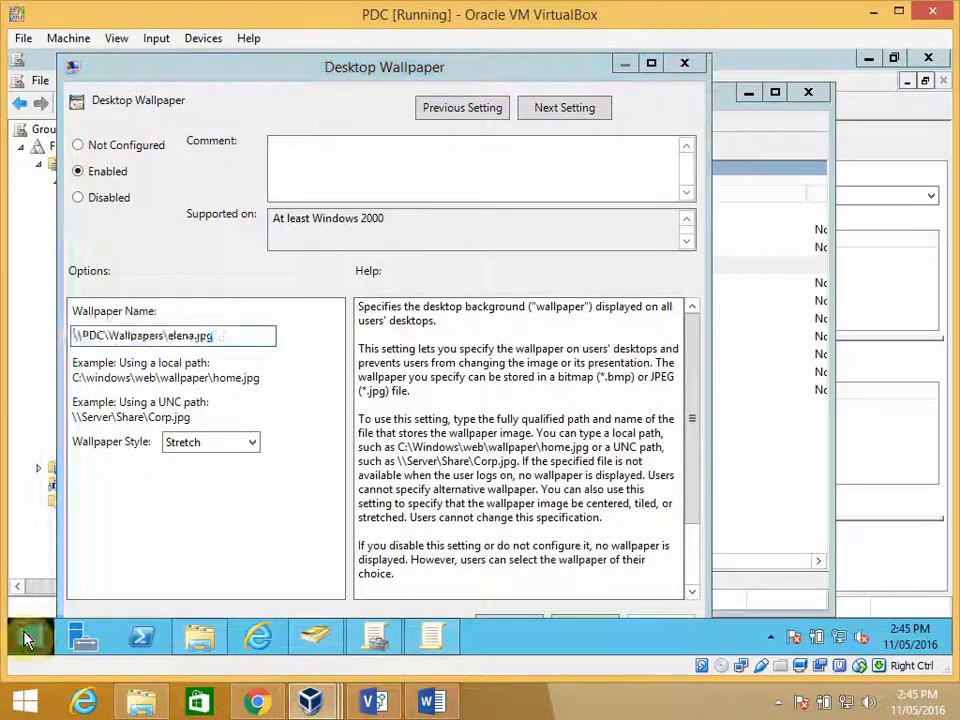
{"action": "left_click", "coordinate": [70, 572]}
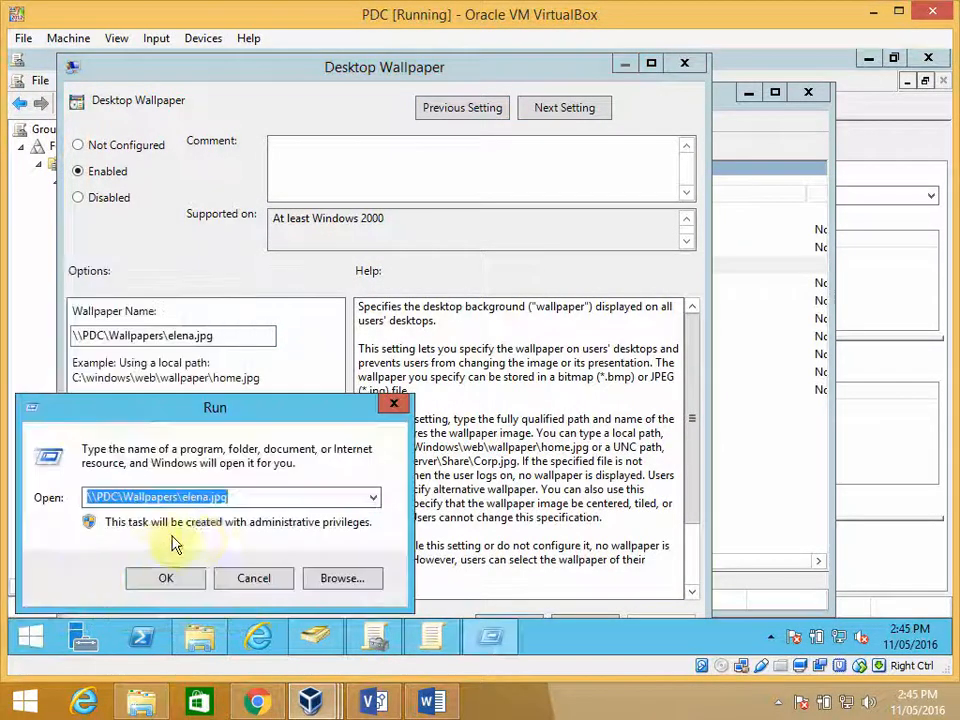
{"action": "left_click", "coordinate": [187, 580]}
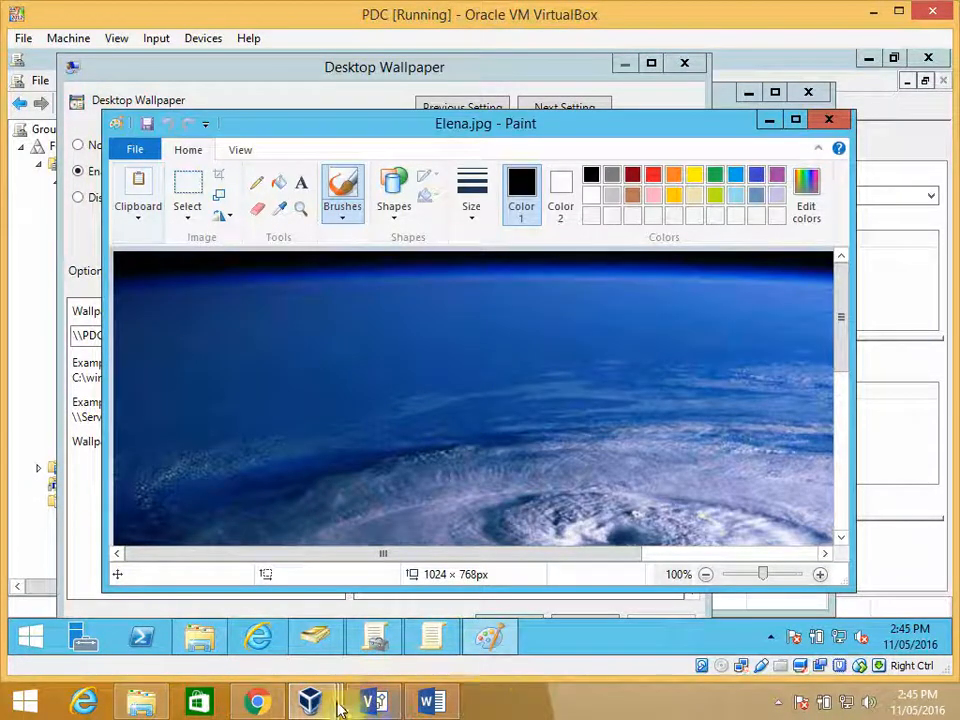
- Compare the opened image with the Win81 desktop wallpaper, and switch to Win7Ult to check the wallpaper shown for Dr3
{"action": "mouse_move", "coordinate": [312, 702]}
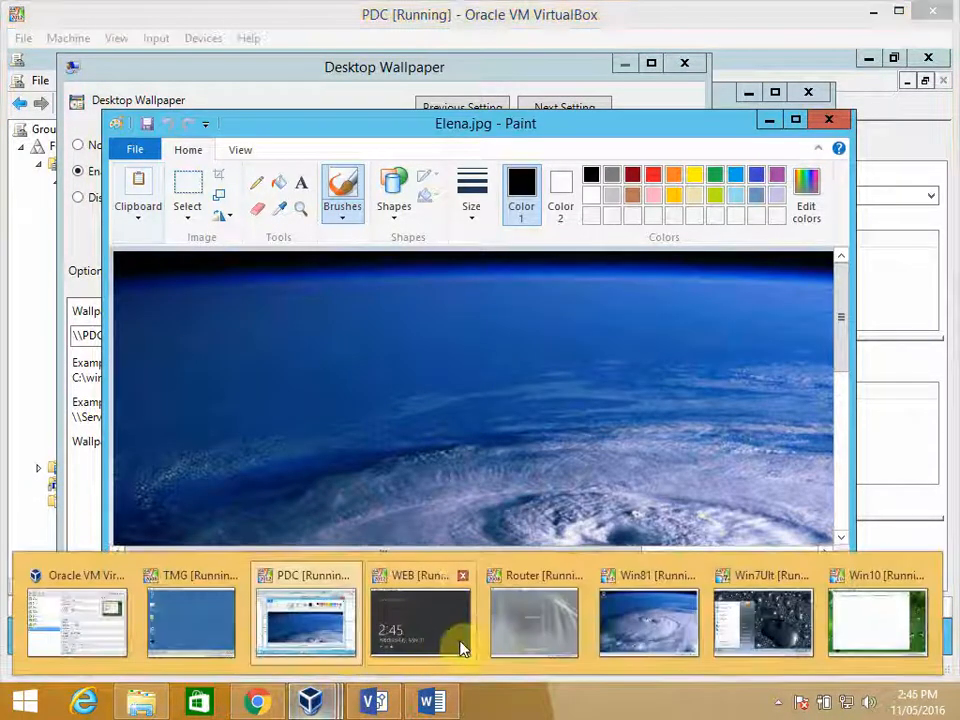
{"action": "left_click", "coordinate": [644, 626]}
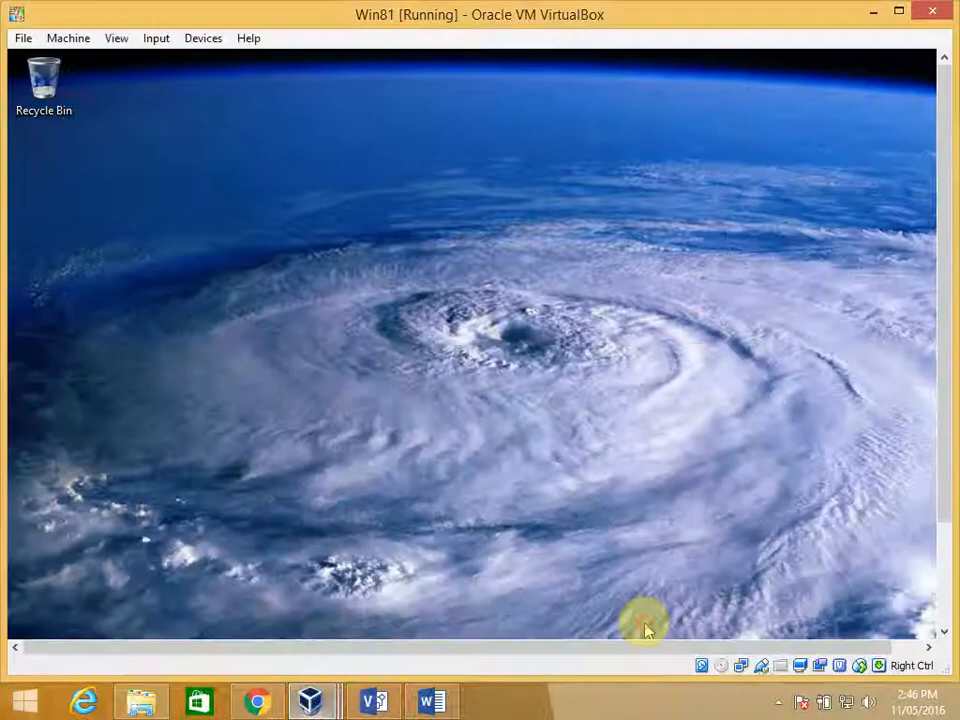
{"action": "left_click", "coordinate": [634, 410]}
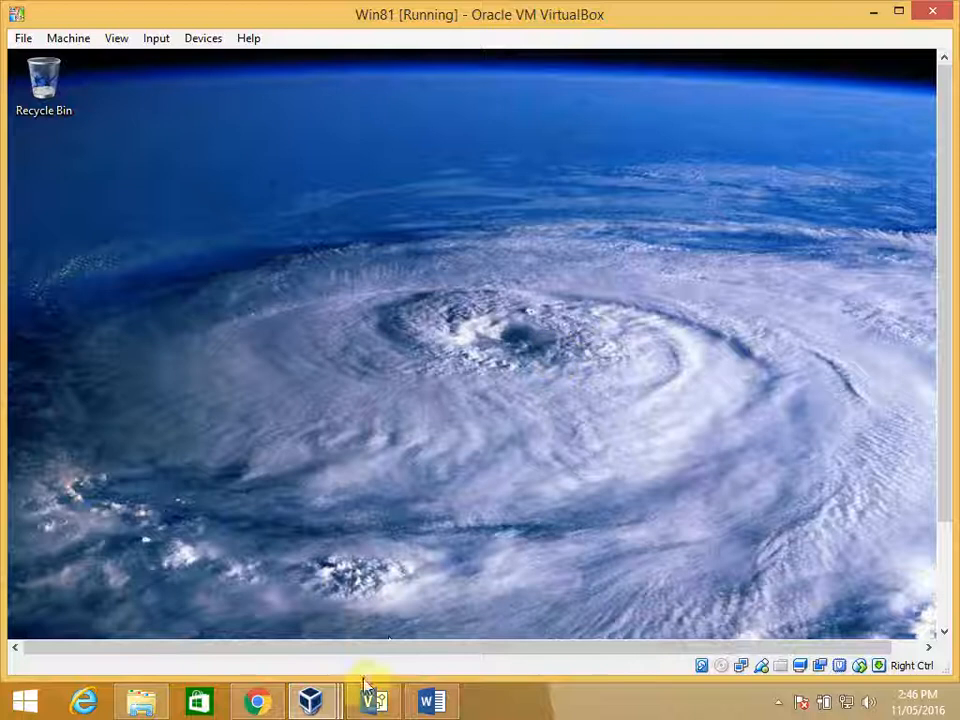
{"action": "mouse_move", "coordinate": [326, 706]}
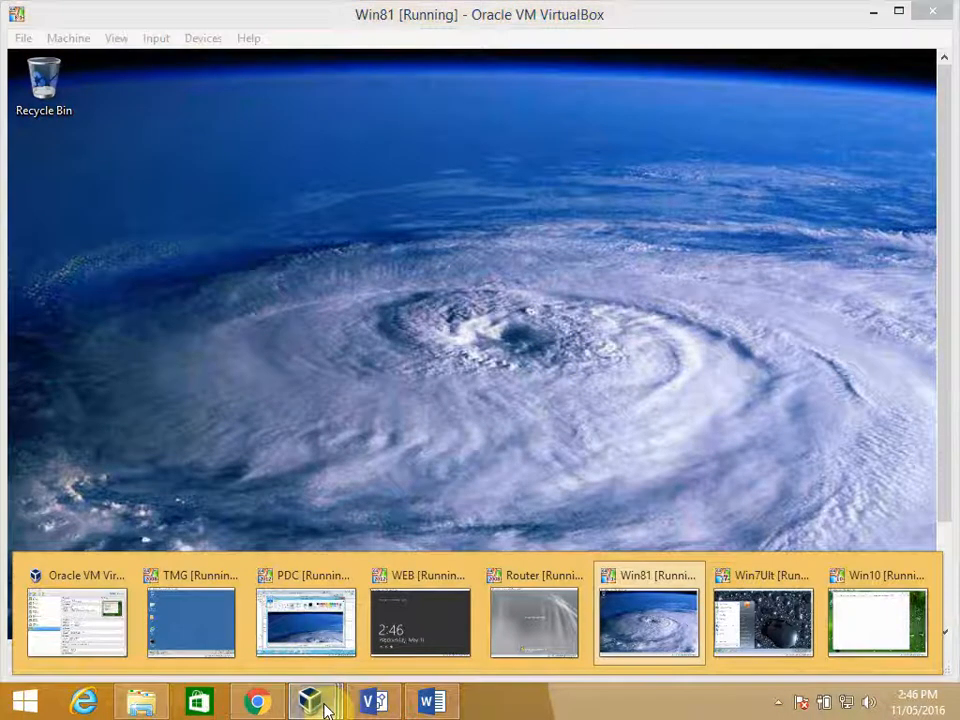
{"action": "left_click", "coordinate": [776, 621]}
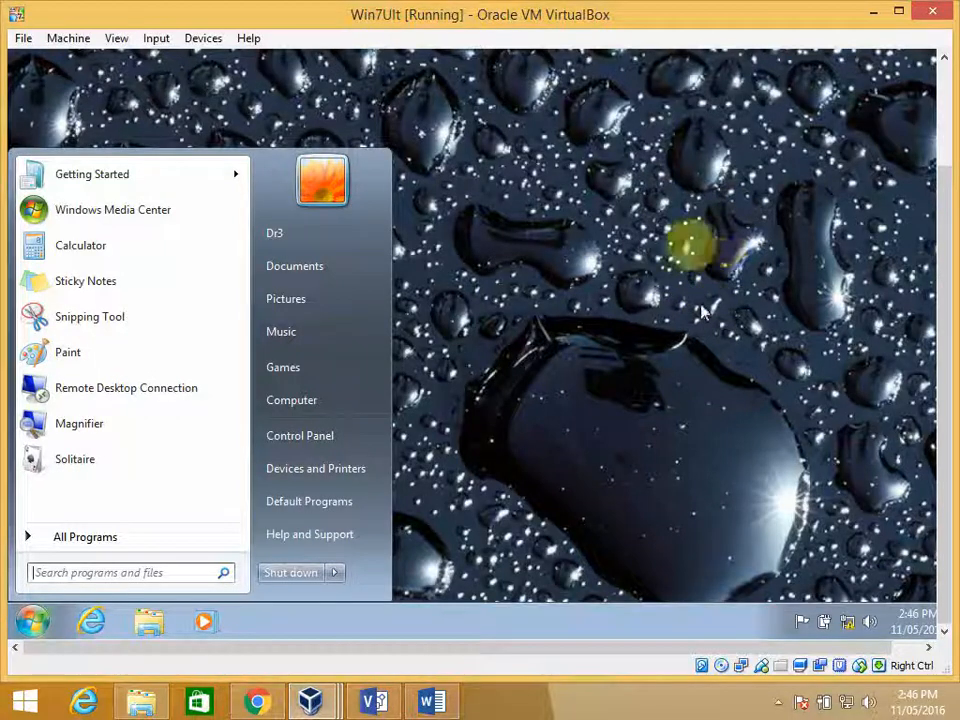
- Return to the PDC machine and close the Elena.jpg image and the Desktop Wallpaper policy setting
{"action": "left_click", "coordinate": [642, 250]}
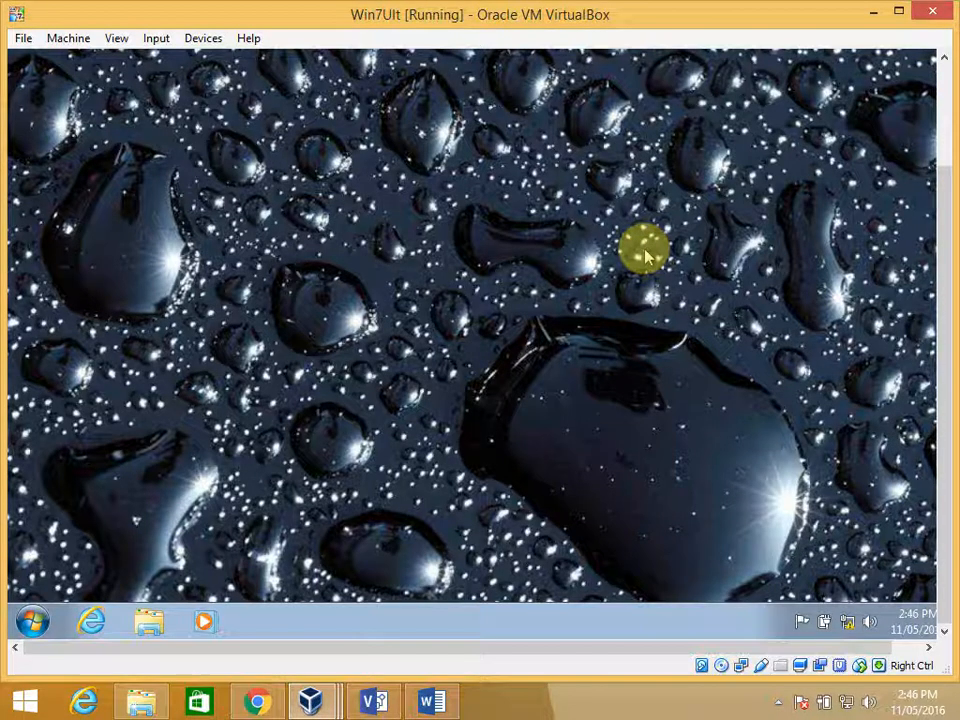
{"action": "left_click", "coordinate": [330, 690]}
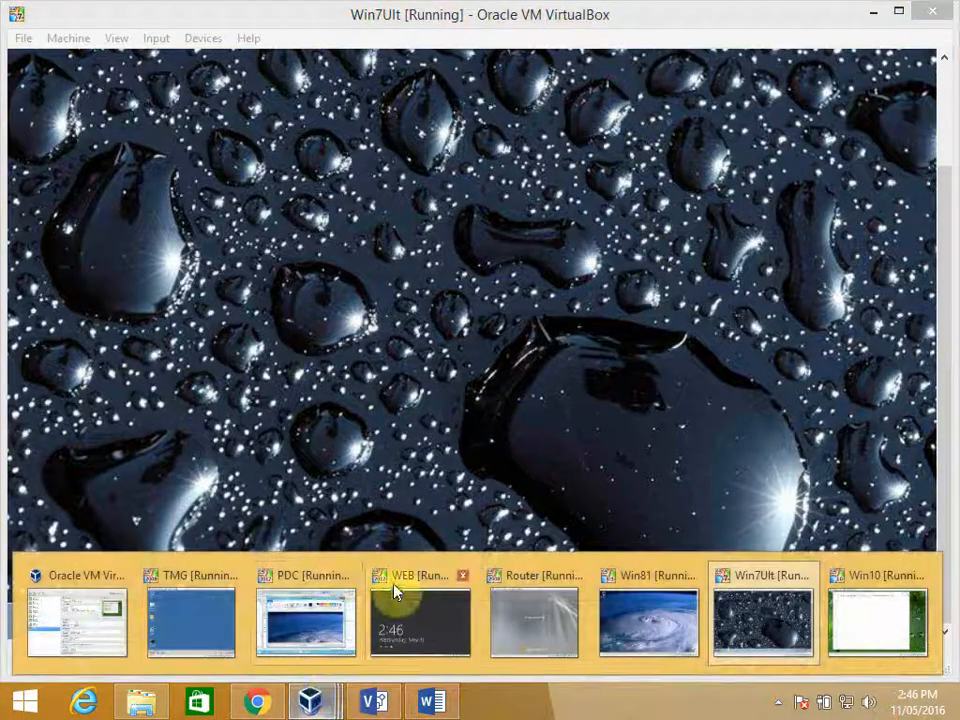
{"action": "left_click", "coordinate": [305, 620]}
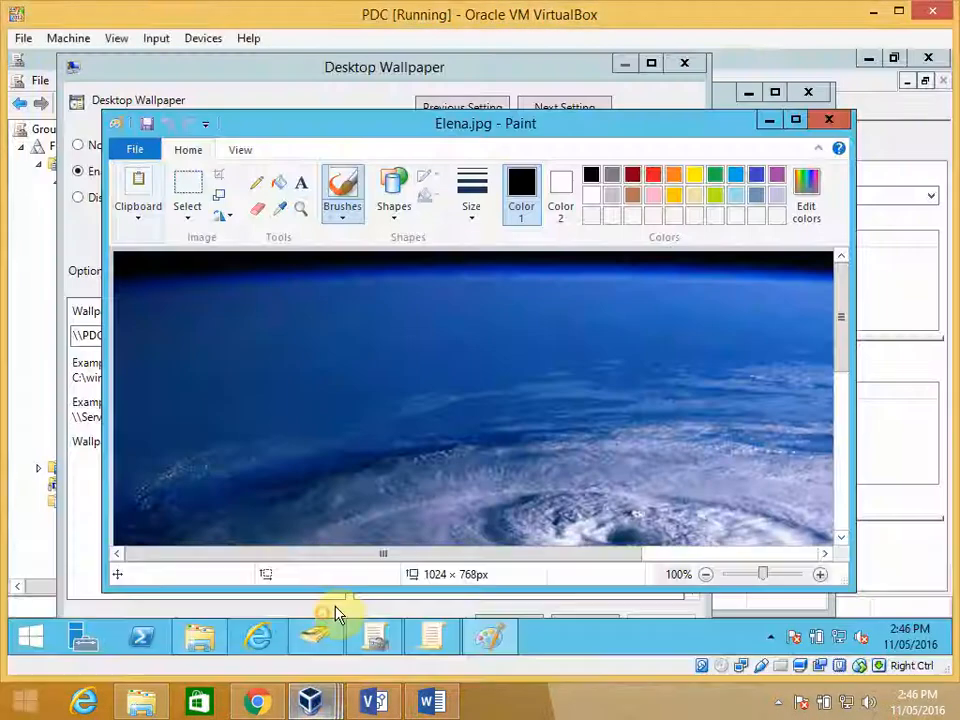
{"action": "left_click", "coordinate": [829, 120]}
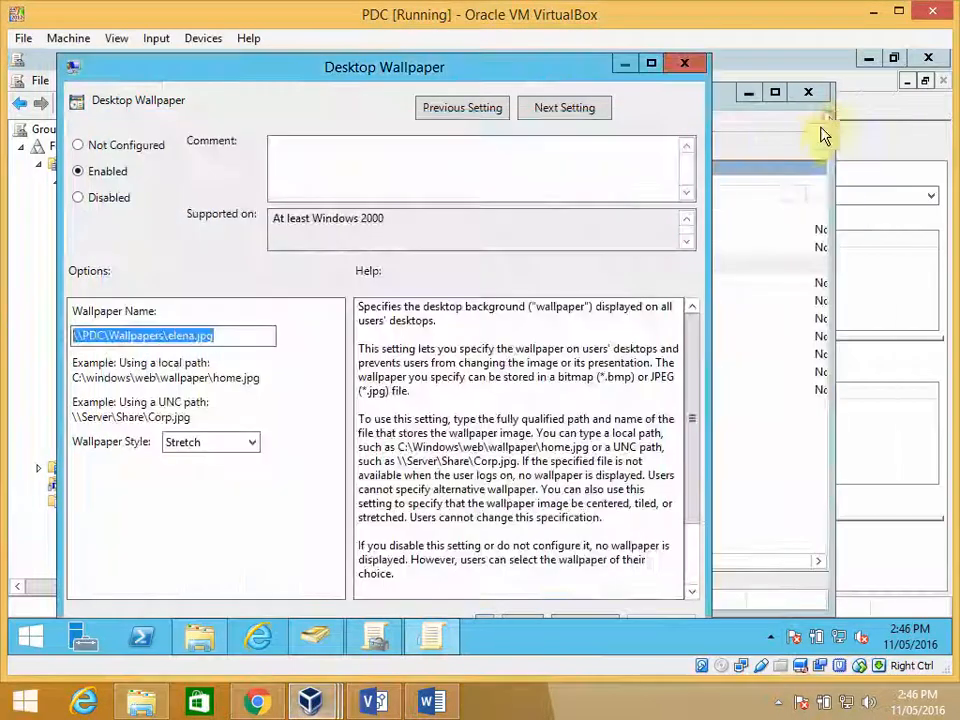
{"action": "left_click", "coordinate": [689, 65]}
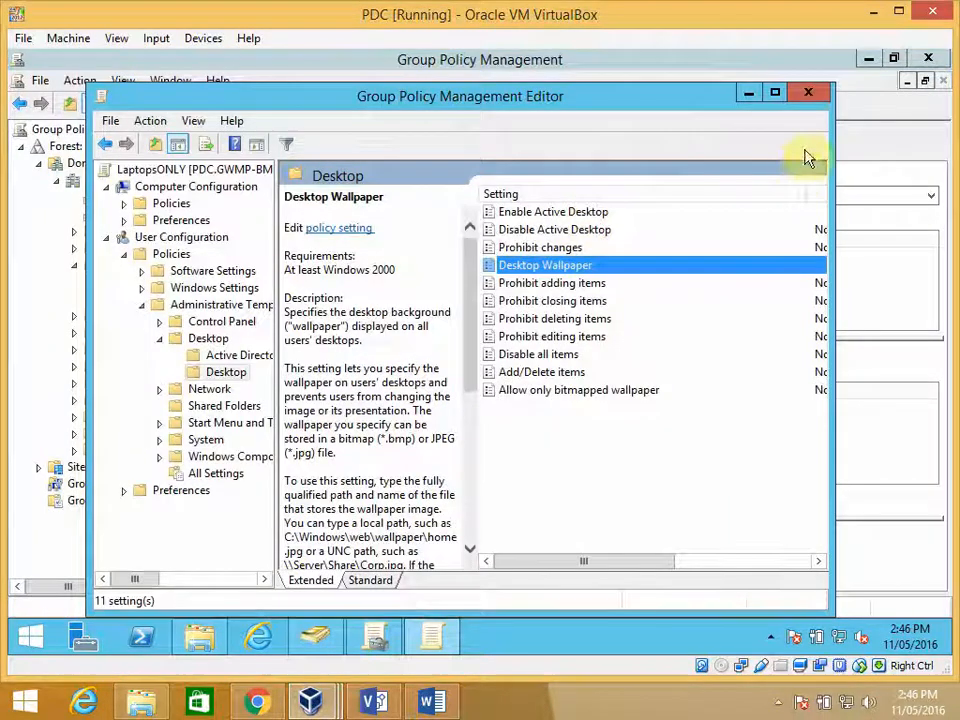
- Switch to Active Directory Users and Computers and review the contents of the Dentists, Admin Staff and Doctors organizational units
{"action": "left_click", "coordinate": [338, 643]}
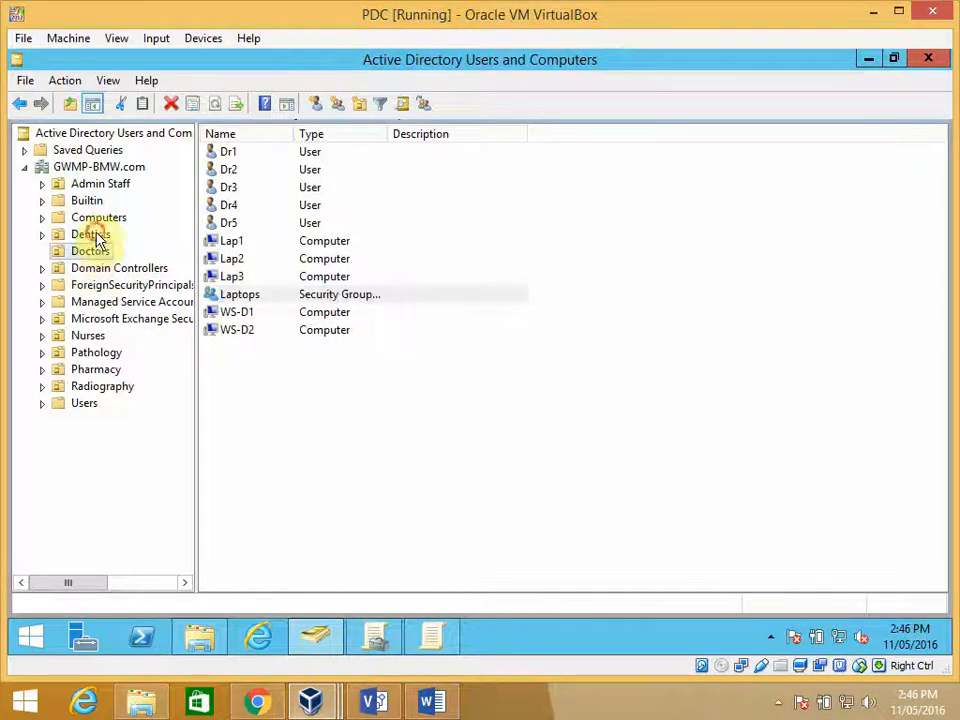
{"action": "left_click", "coordinate": [92, 234]}
{"action": "left_click", "coordinate": [108, 186]}
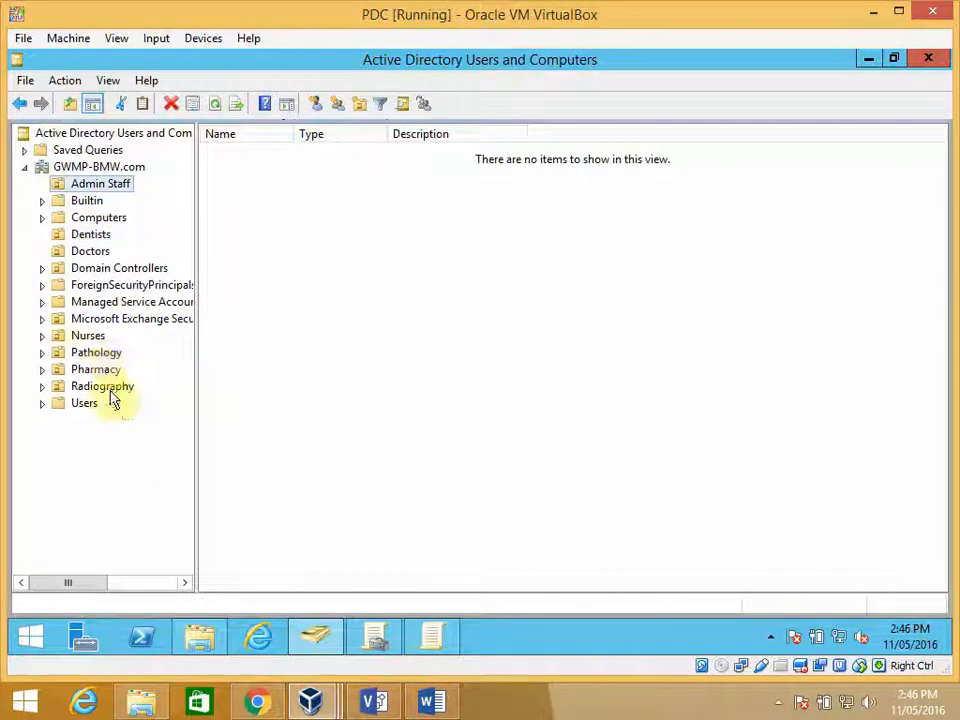
{"action": "left_click", "coordinate": [90, 251]}
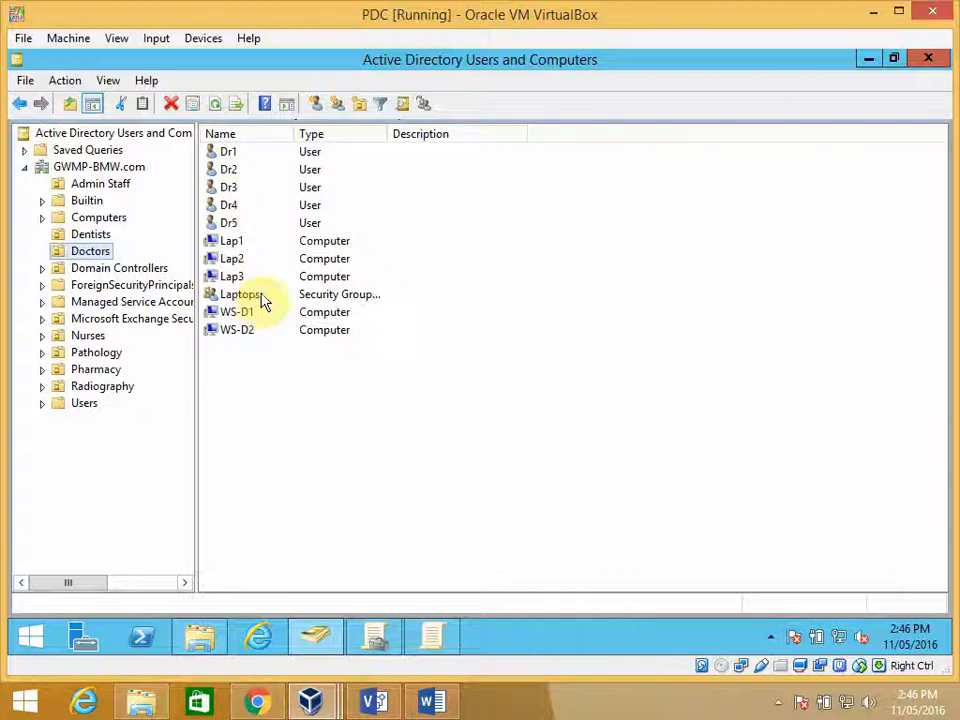
- Check the Alldoctors GPO's scope and security filtering in Group Policy Management, and compare it with the wallpaper on Win7Ult
{"action": "left_click", "coordinate": [377, 635]}
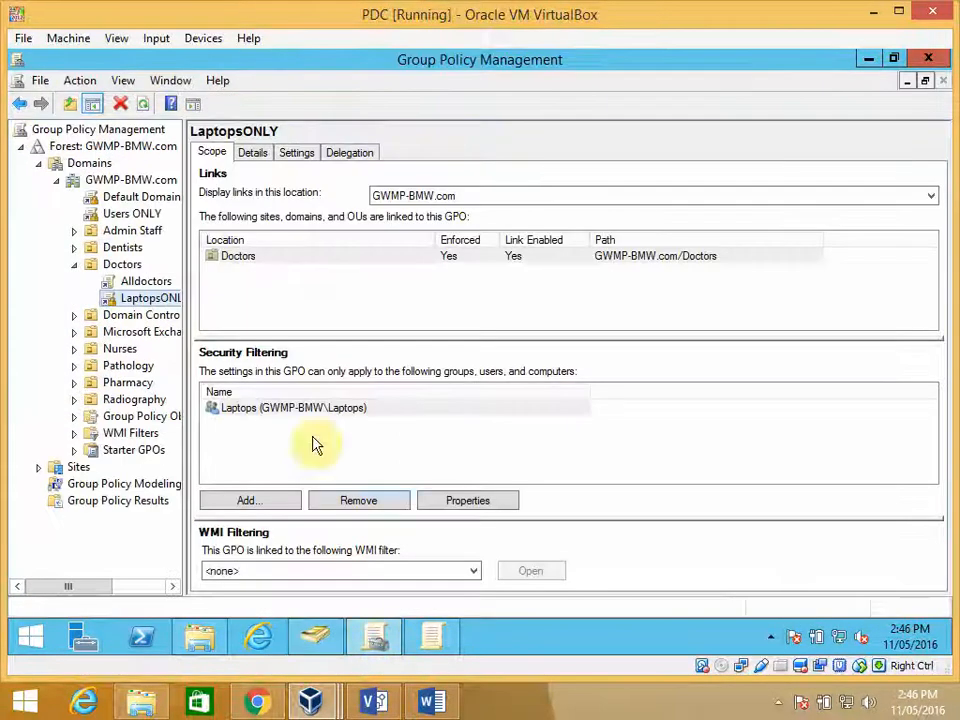
{"action": "left_click", "coordinate": [150, 283]}
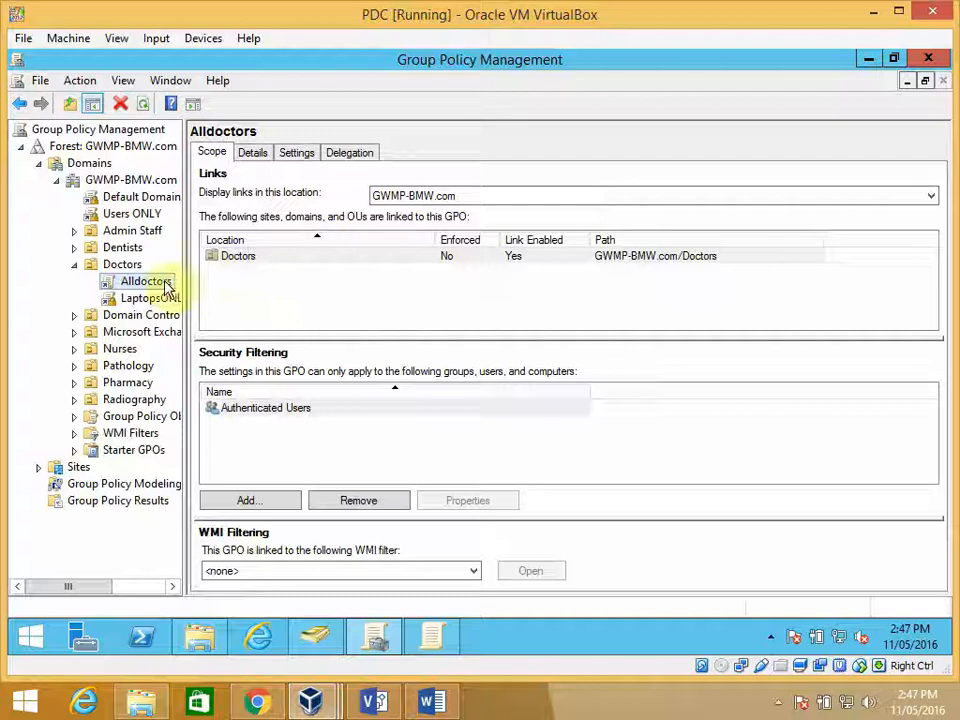
{"action": "left_click", "coordinate": [310, 700]}
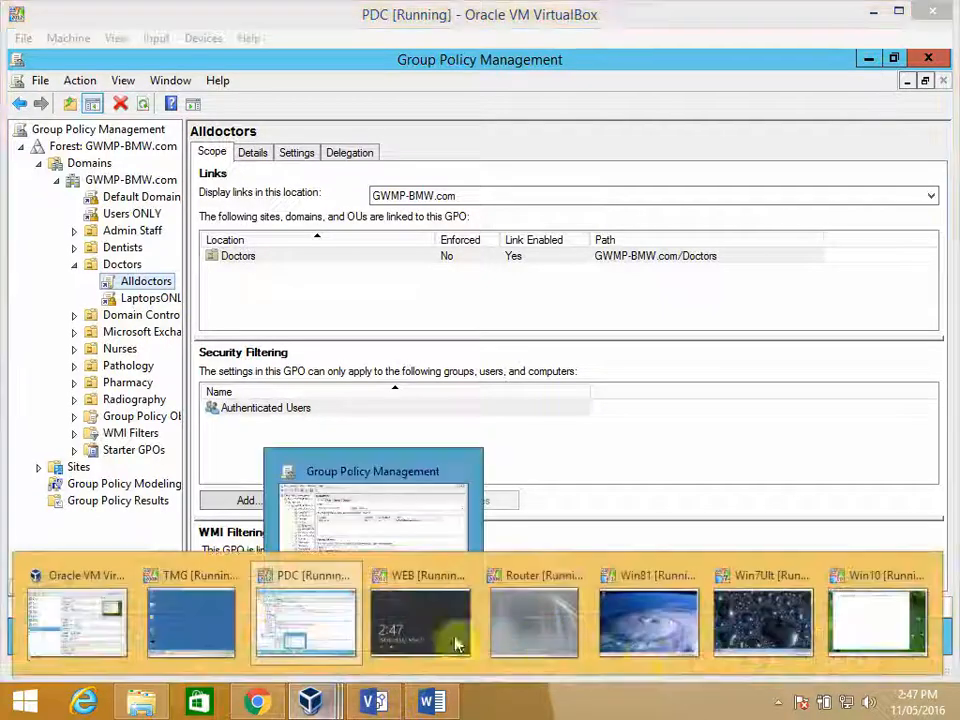
{"action": "left_click", "coordinate": [760, 625]}
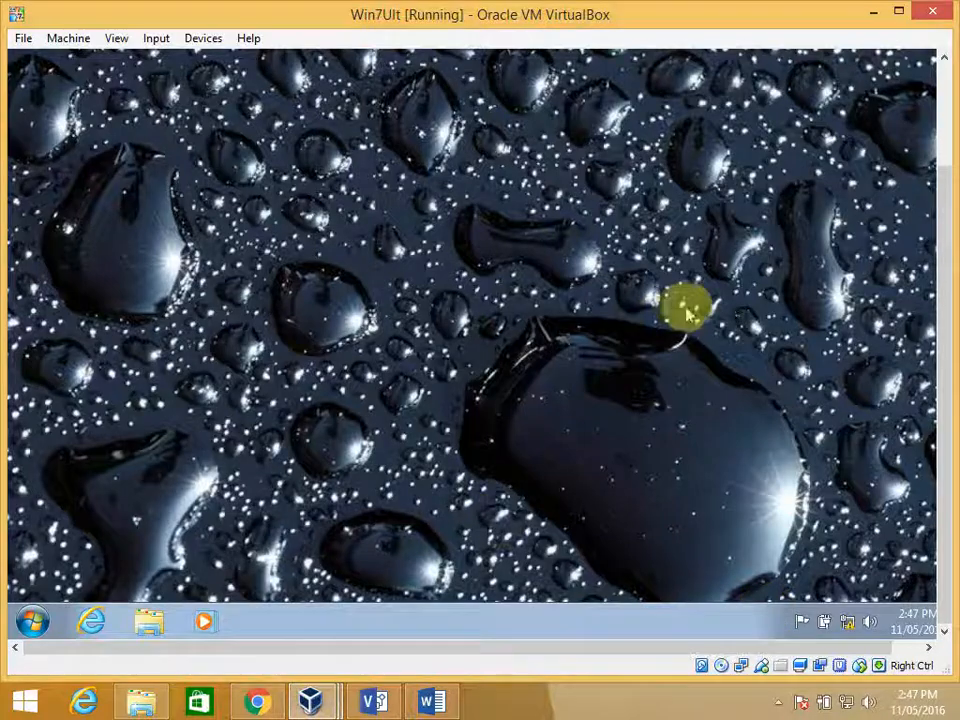
- Return to PDC to check the LaptopsONLY GPO's scope and security filtering, and compare it with the wallpaper on Win81
{"action": "left_click", "coordinate": [314, 700]}
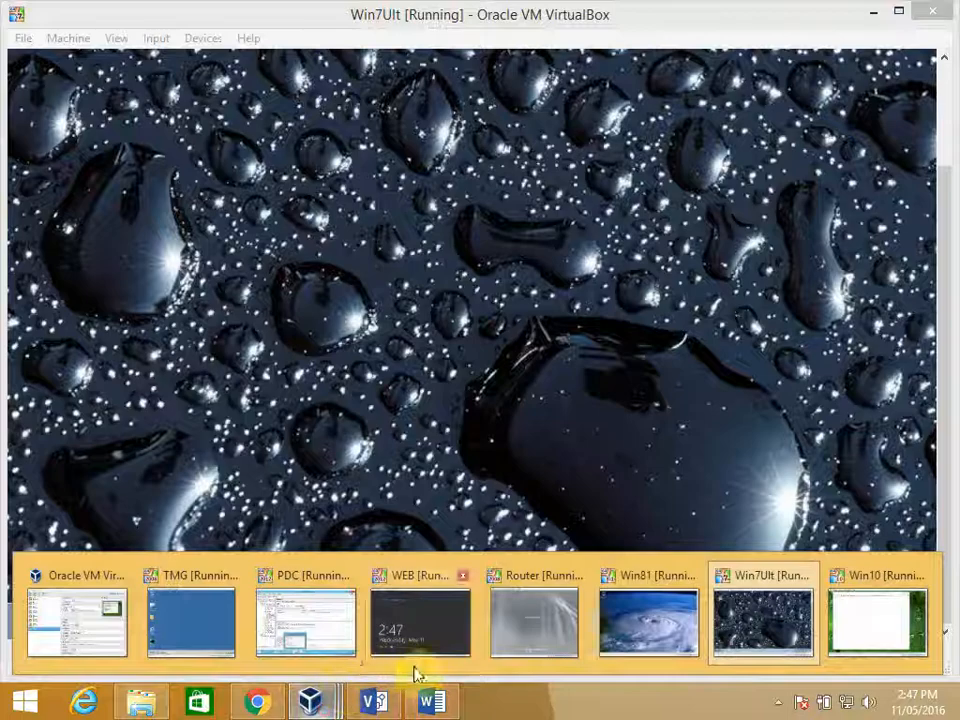
{"action": "left_click", "coordinate": [336, 632]}
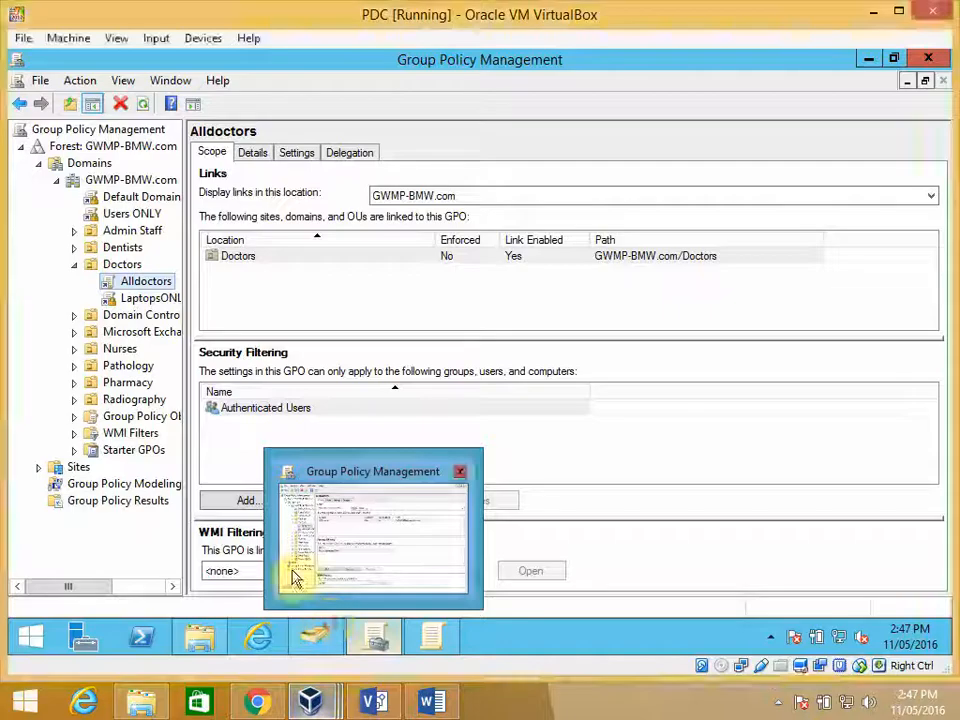
{"action": "left_click", "coordinate": [158, 299]}
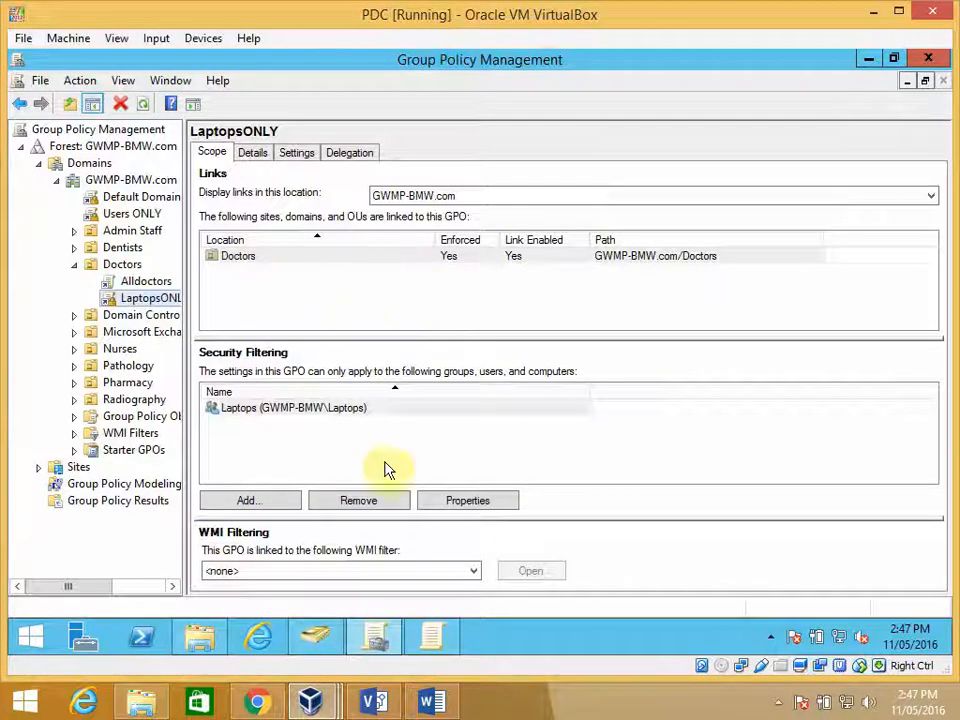
{"action": "mouse_move", "coordinate": [330, 708]}
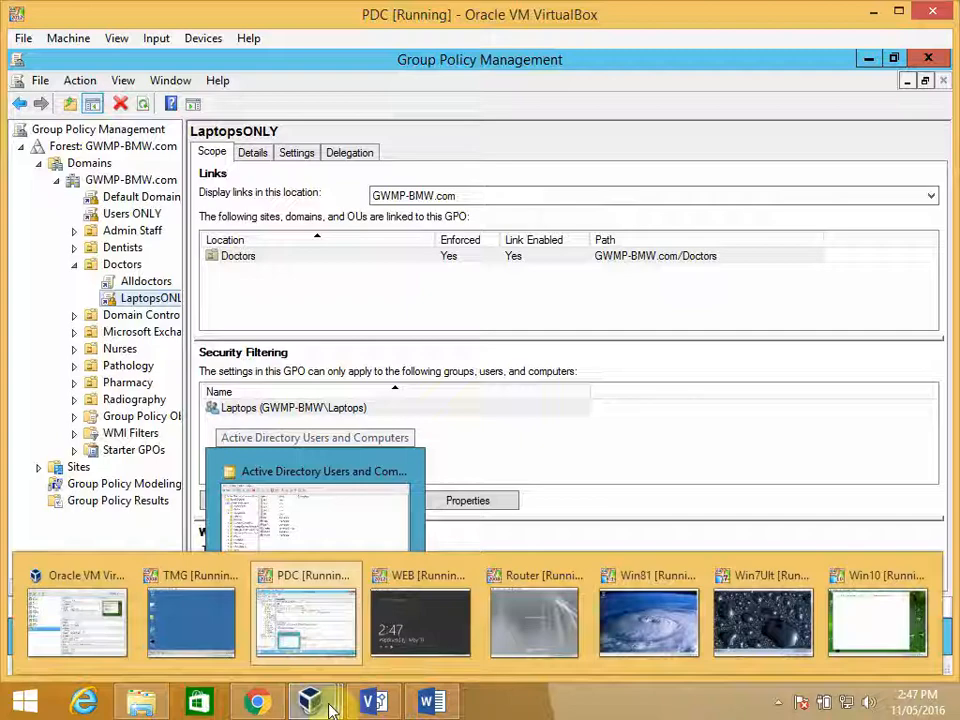
{"action": "left_click", "coordinate": [643, 626]}
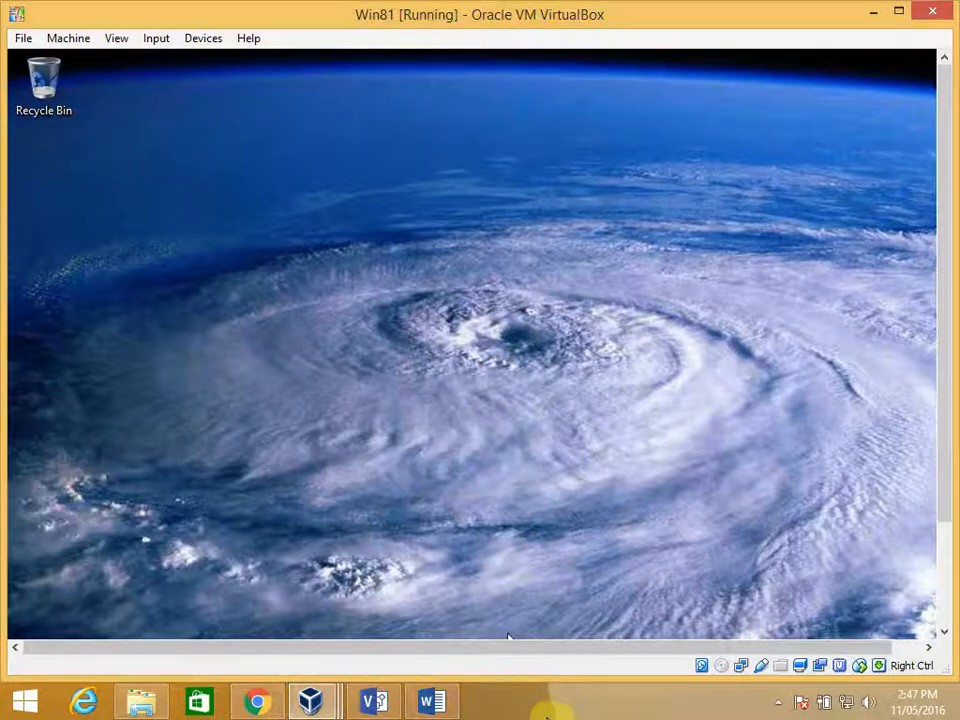
{"action": "left_click", "coordinate": [549, 711]}
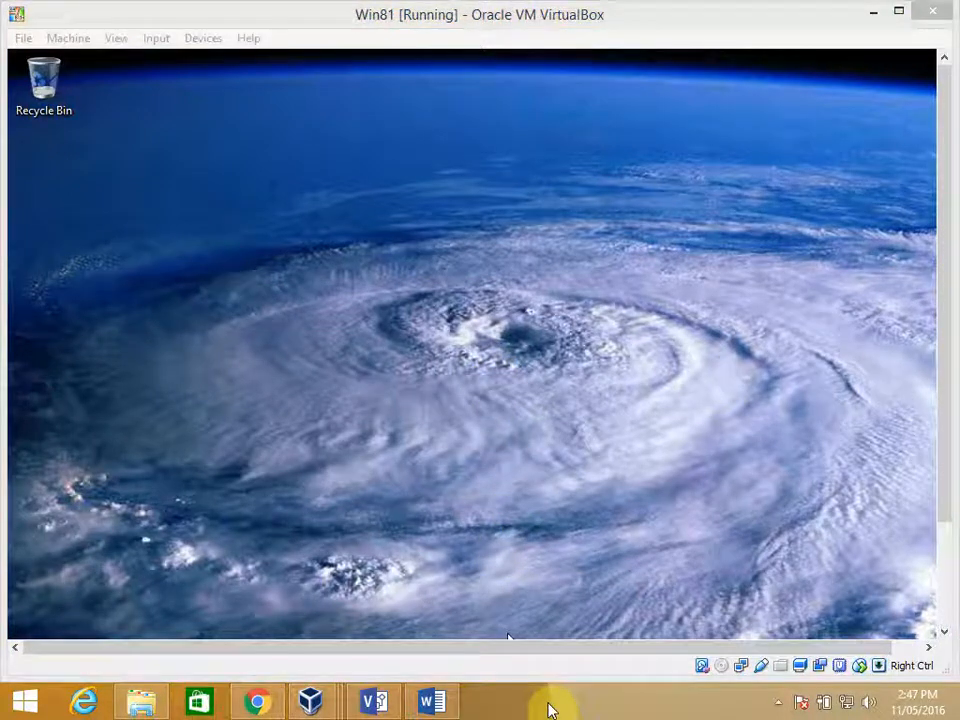